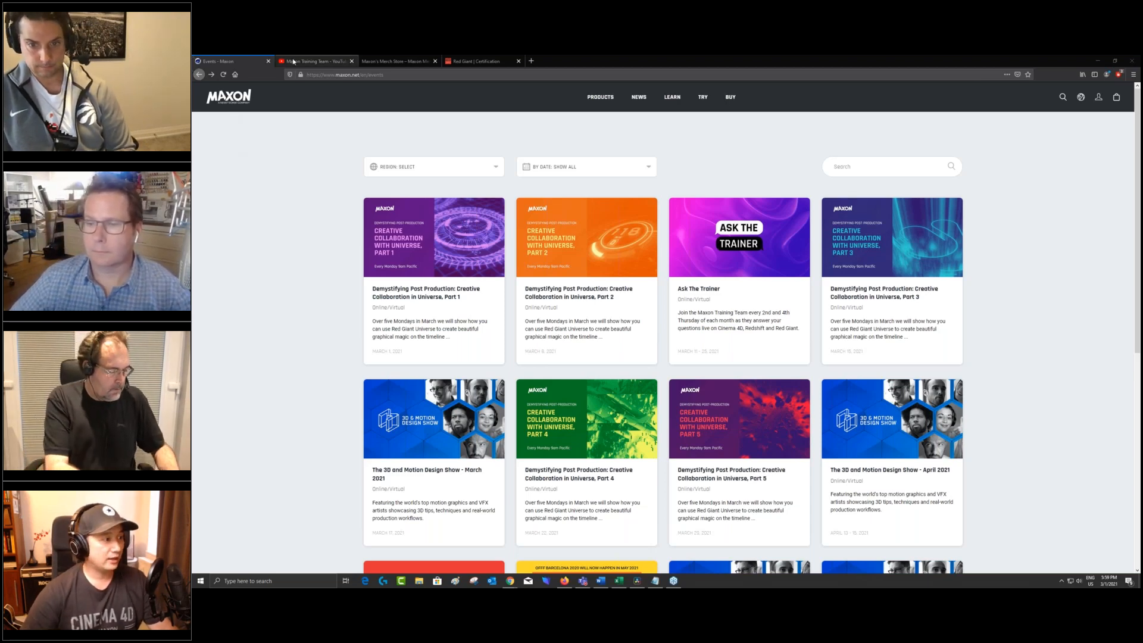
Show the Maxon Training Team YouTube channel, the Maxon Merch Store and the Red Giant Certification page
left_click(293, 60)
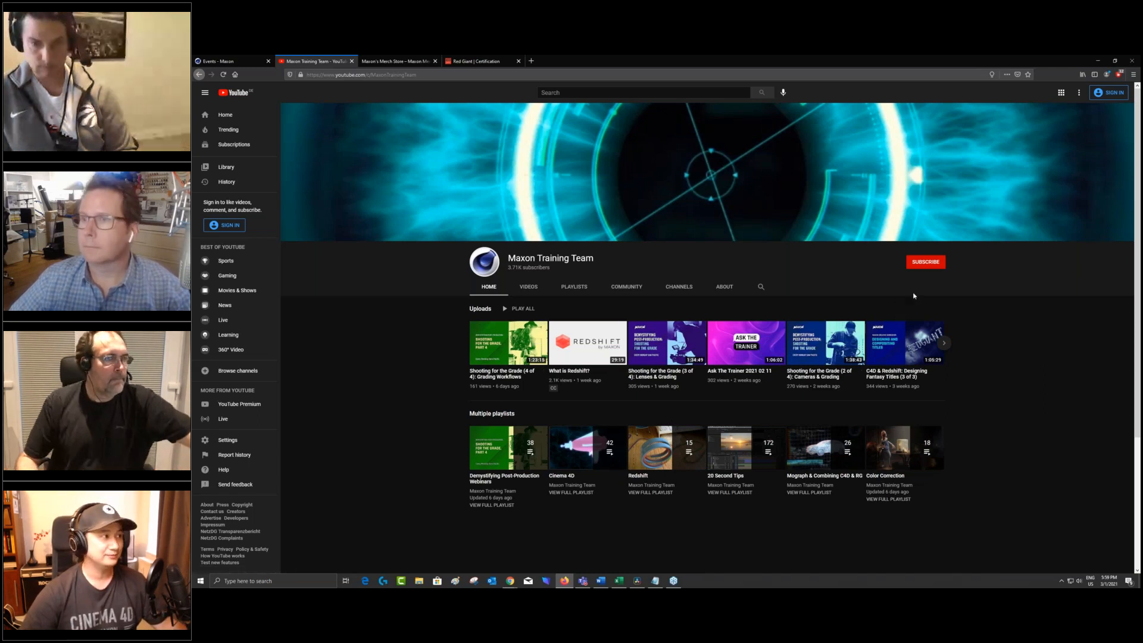
left_click(381, 64)
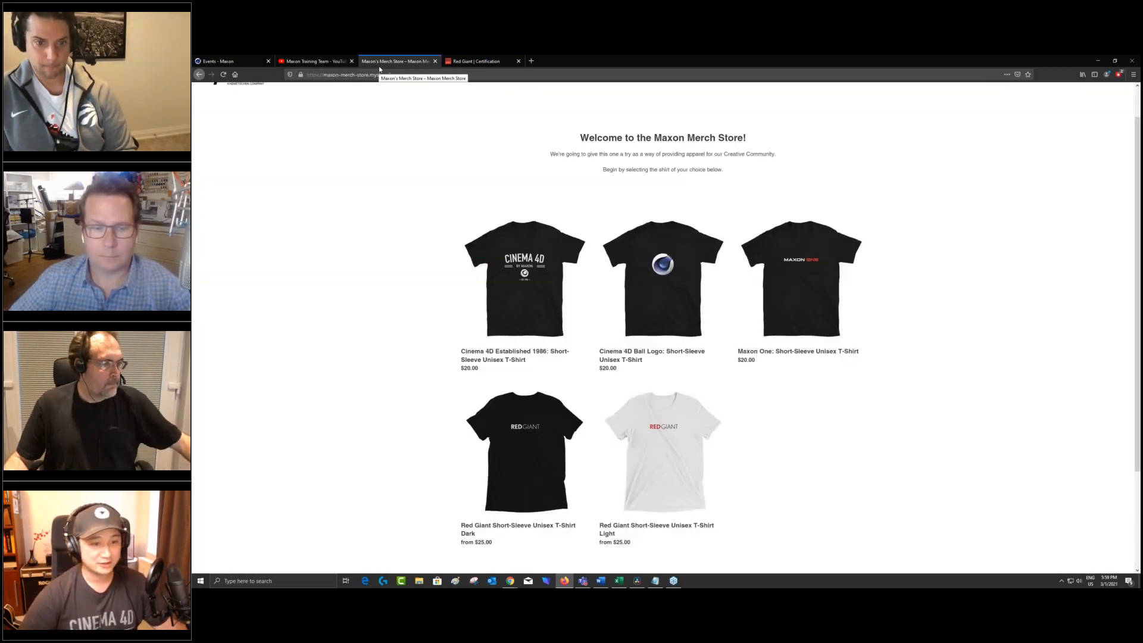
key("alt+Tab")
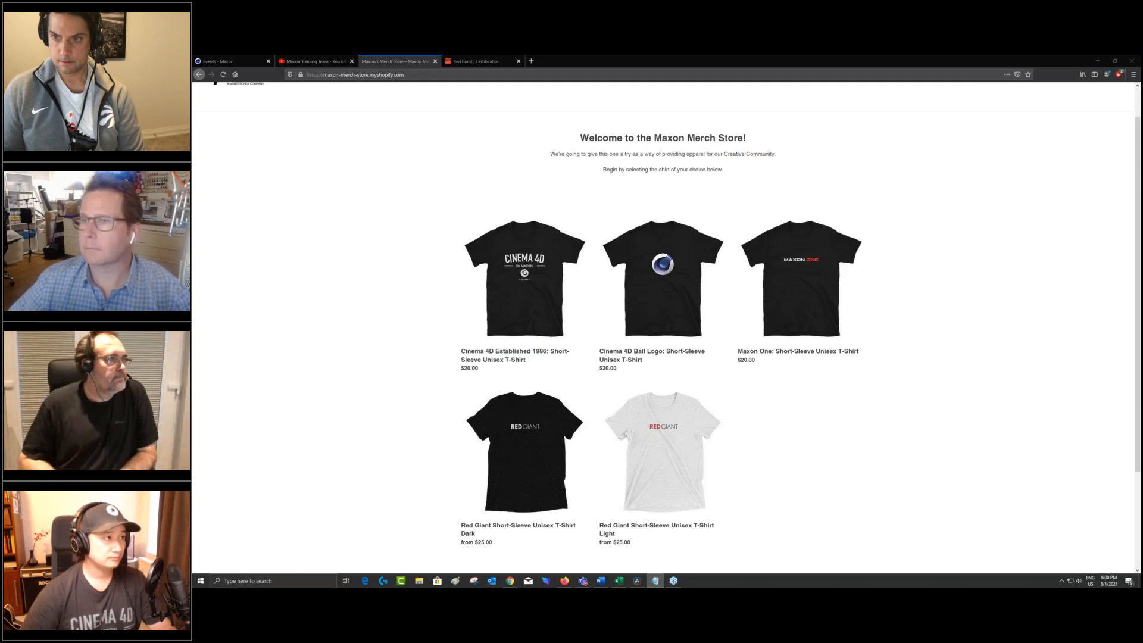
left_click(479, 60)
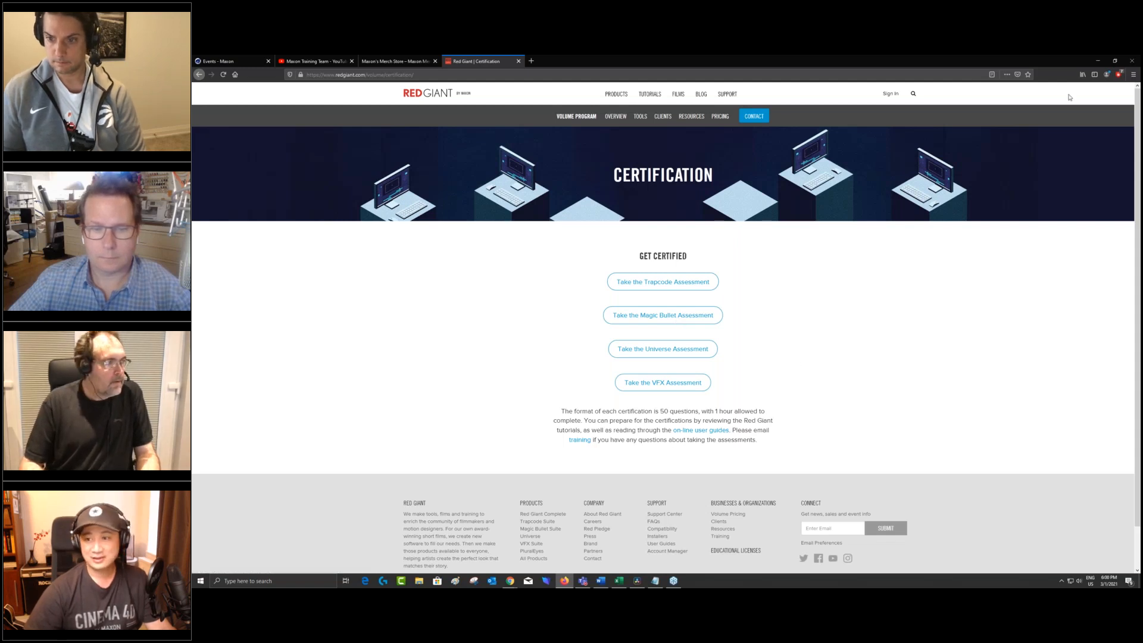
key("alt+Tab")
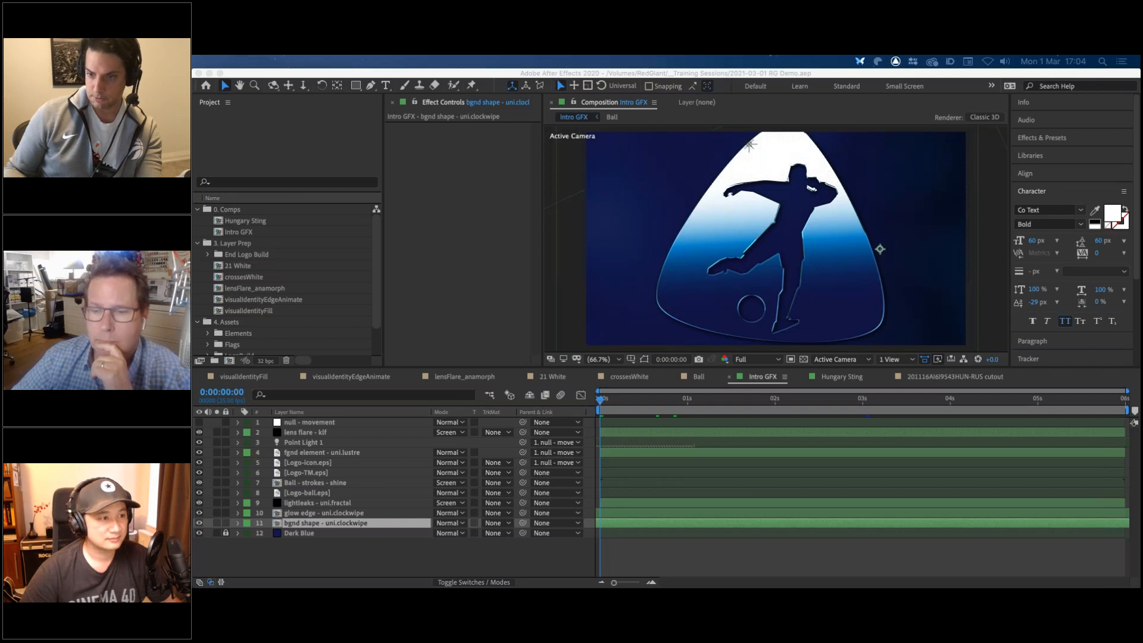
Preview the Intro GFX composition from its start in After Effects and scrub to 0:00:02:17
left_click(608, 411)
key("space")
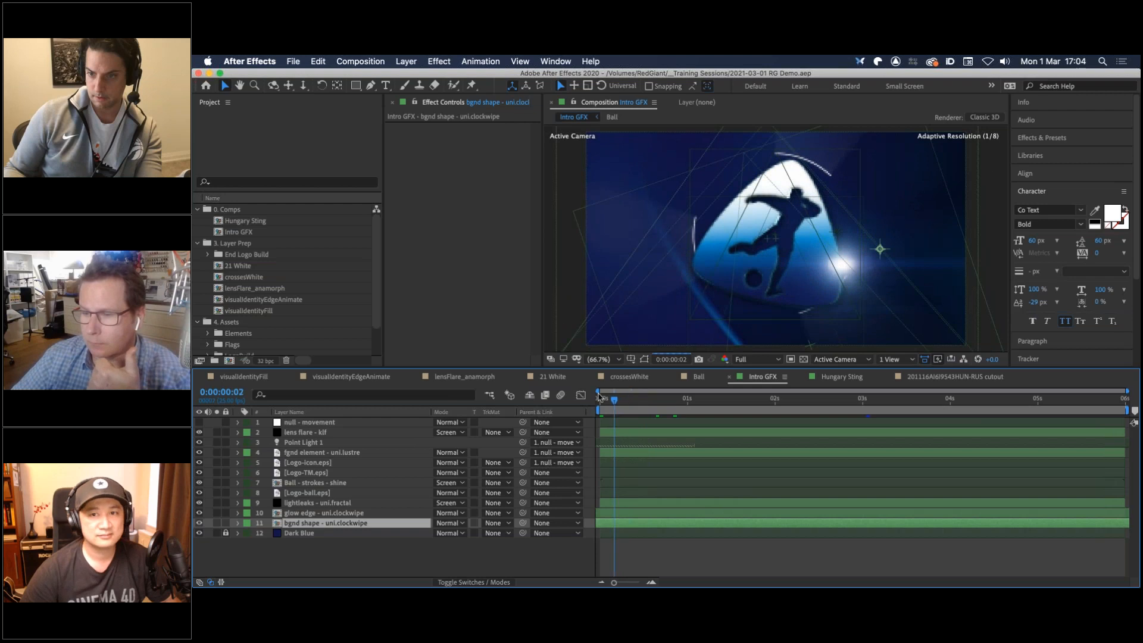
key("space")
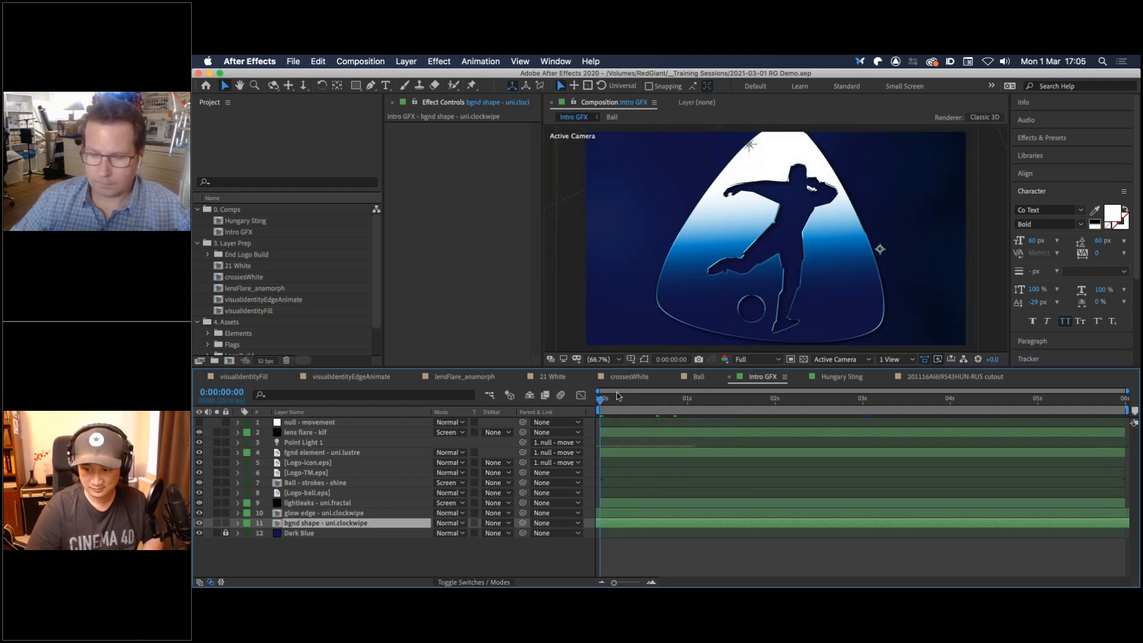
left_click_drag(632, 397, 834, 411)
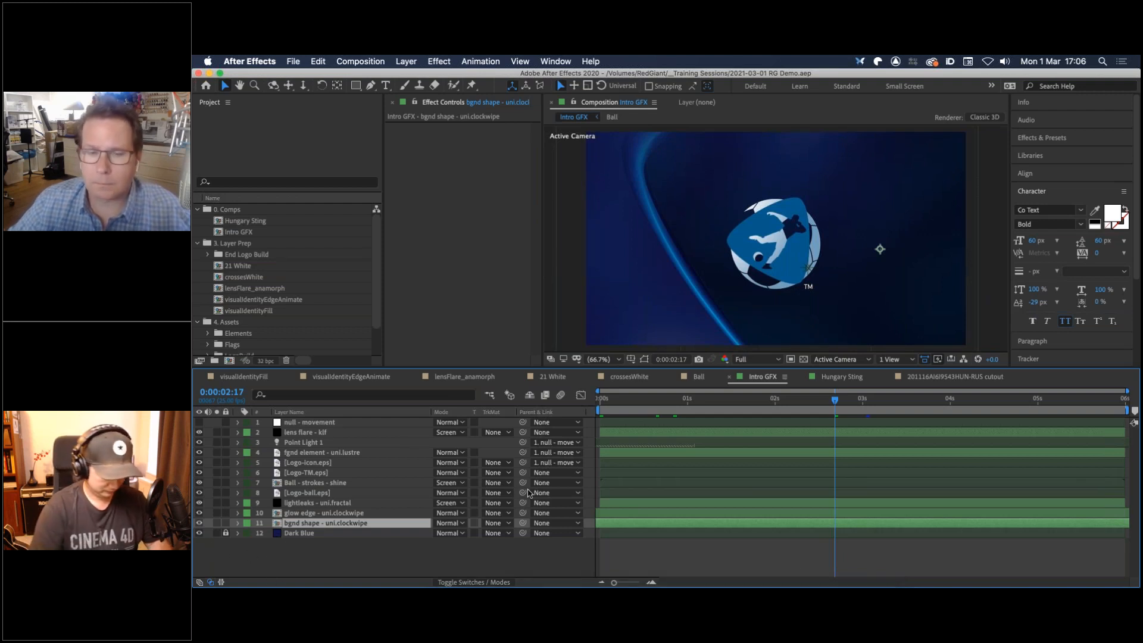
Isolate the background build-up by soloing the Dark Blue, bgnd shape and glow edge layers
left_click(217, 533)
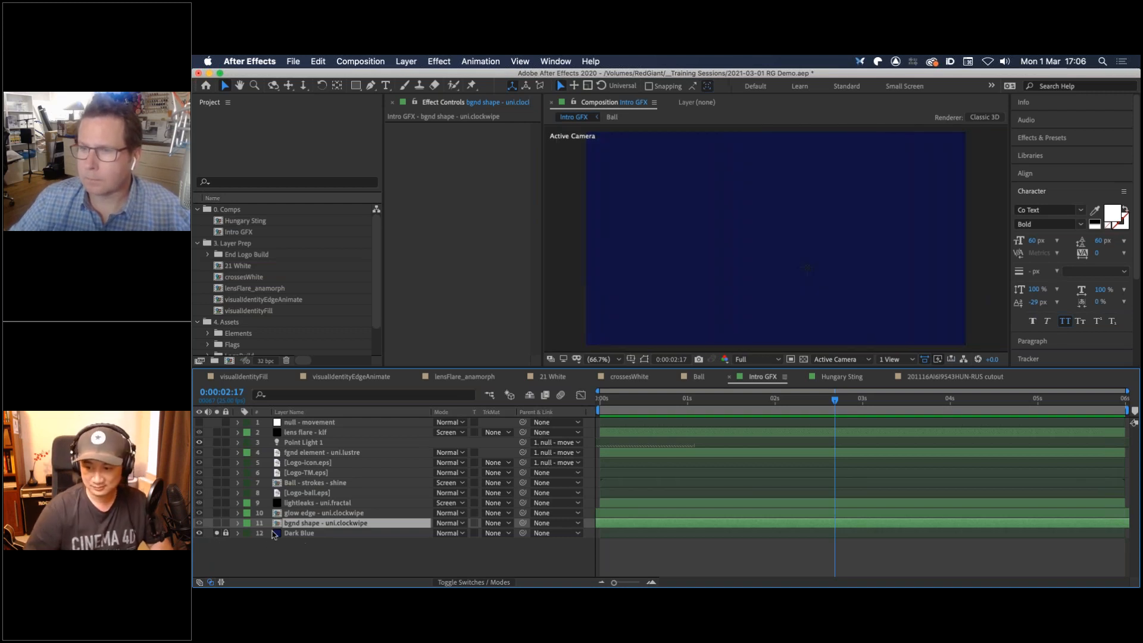
left_click(217, 535)
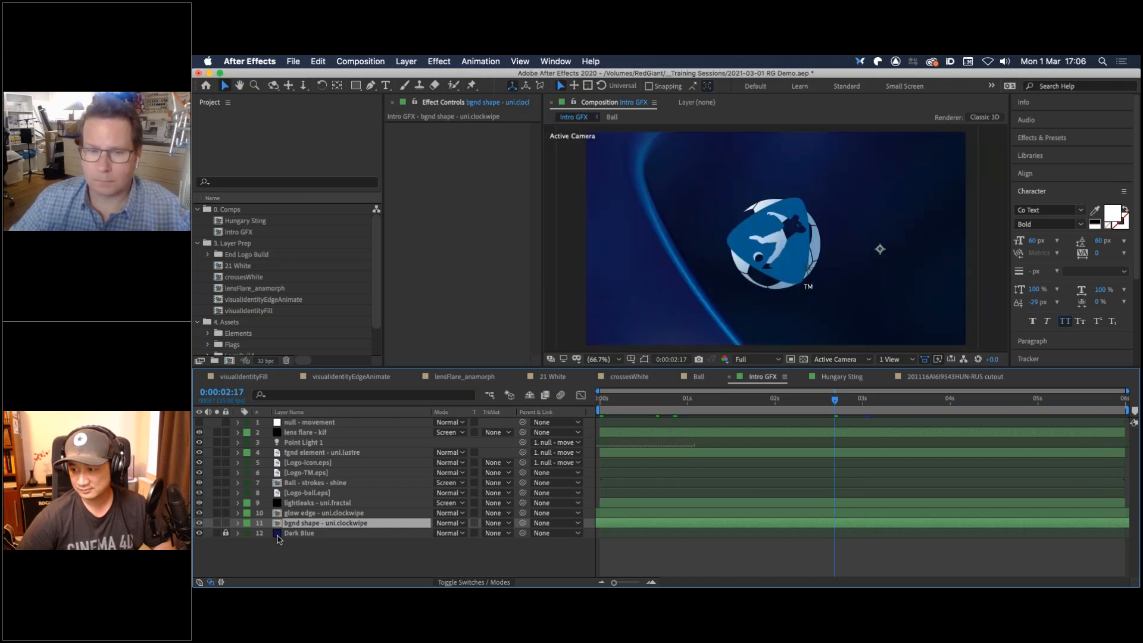
left_click(217, 523)
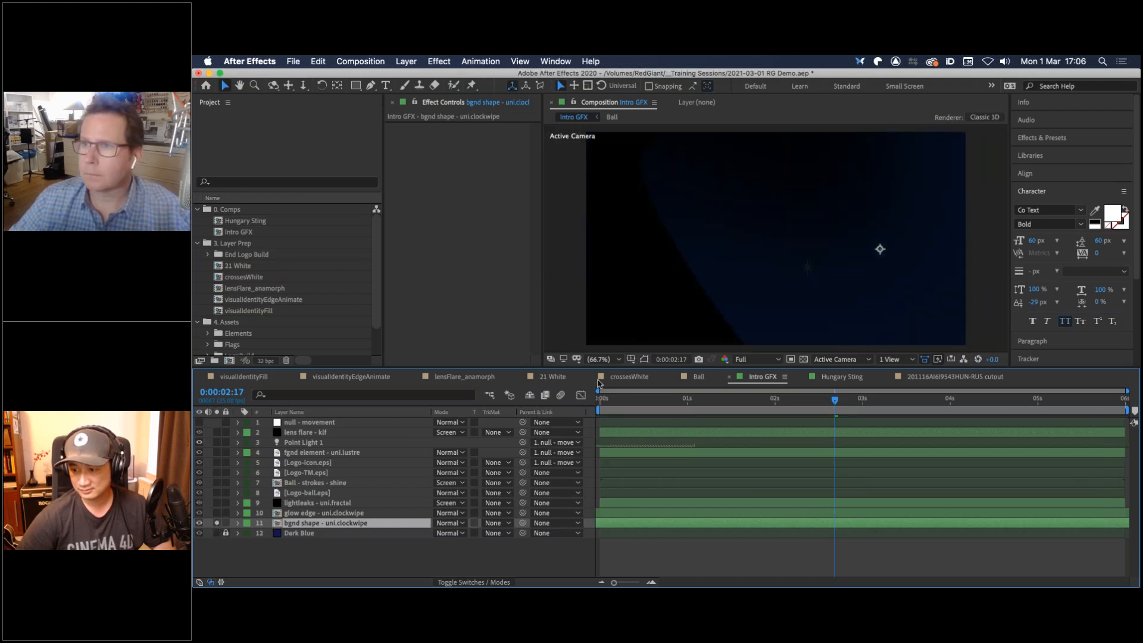
left_click(217, 533)
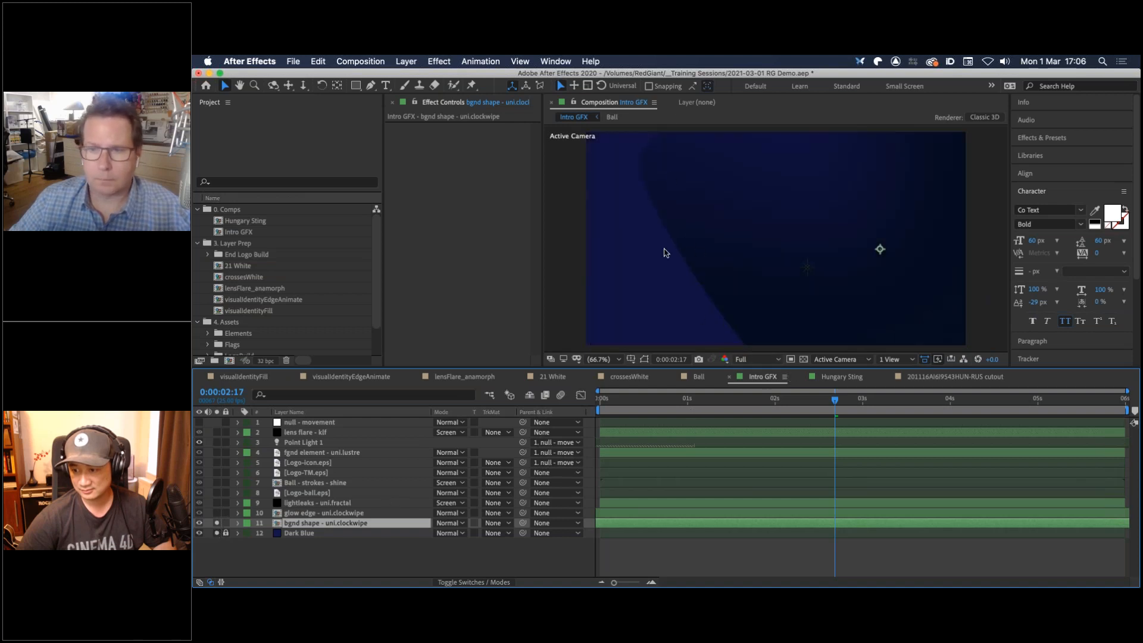
left_click(217, 512)
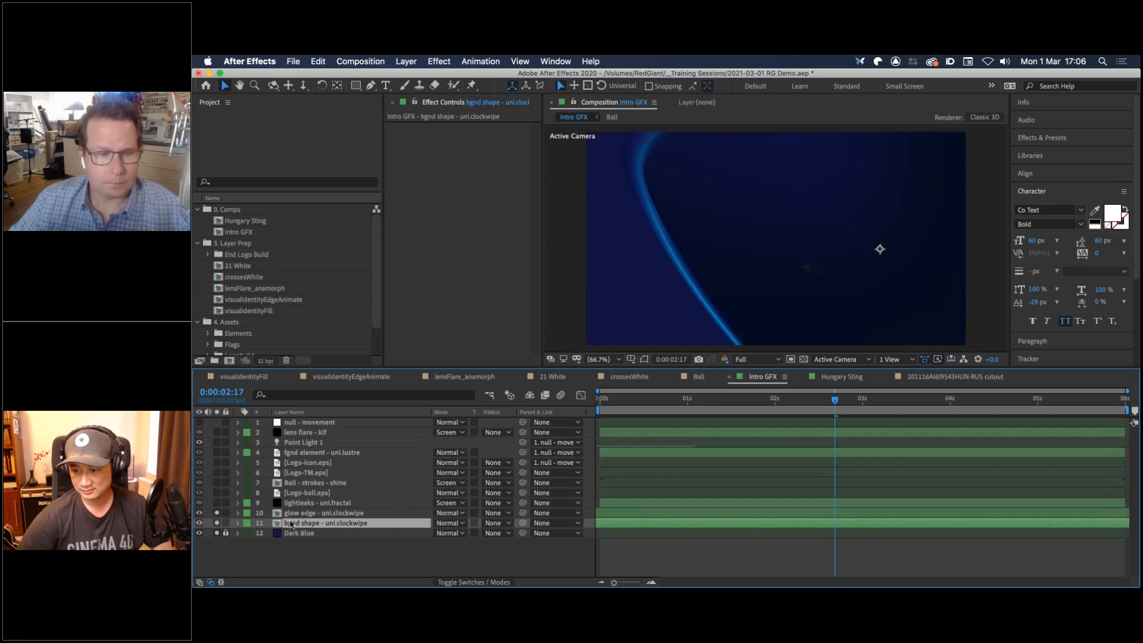
Open the glow edge precomp and examine the uni.Clock Wipe animation on shapeEdge.eps, scrubbing back to 0:00:03:17
double_click(280, 513)
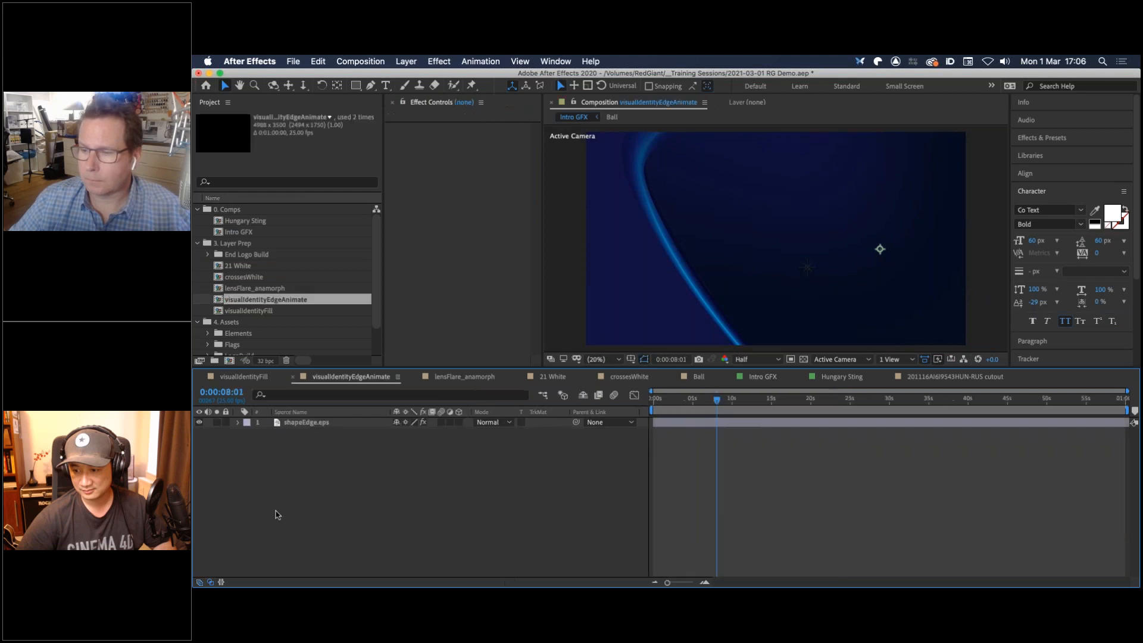
left_click(302, 423)
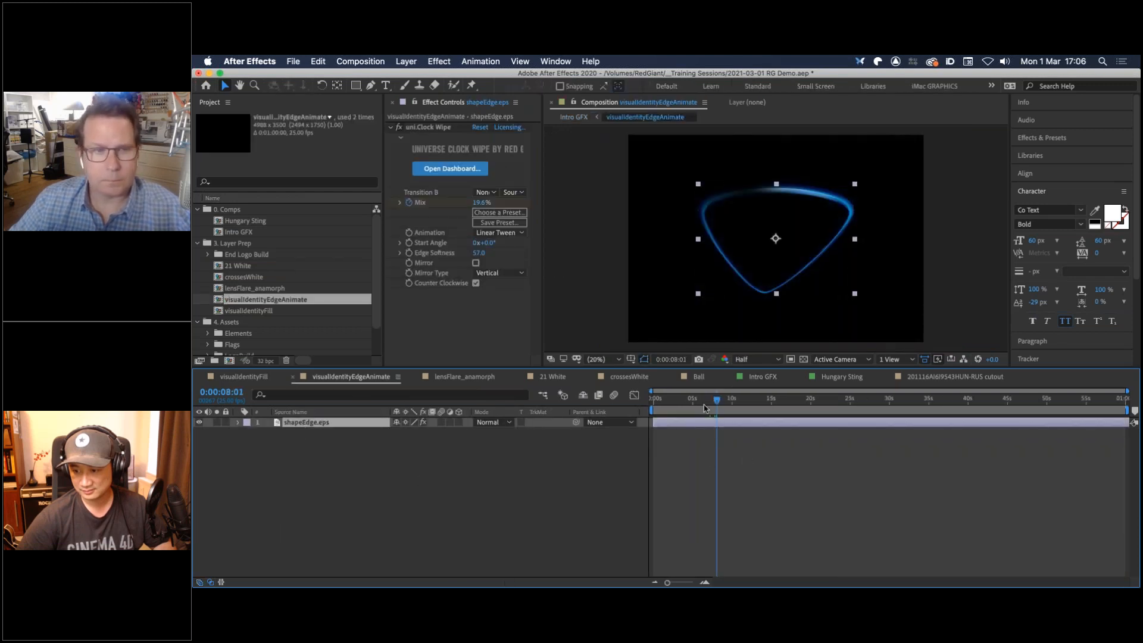
left_click_drag(713, 398, 682, 399)
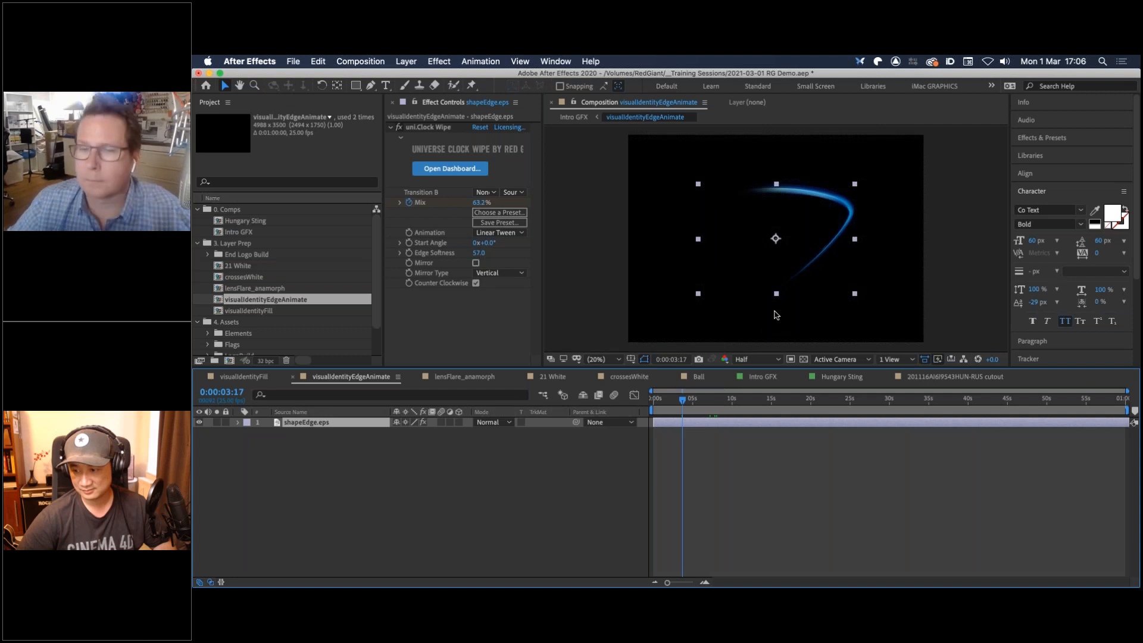
Return to Intro GFX, solo the lightleaks layer with the background layers, and examine its Universe Fractal Background settings and motion
double_click(220, 232)
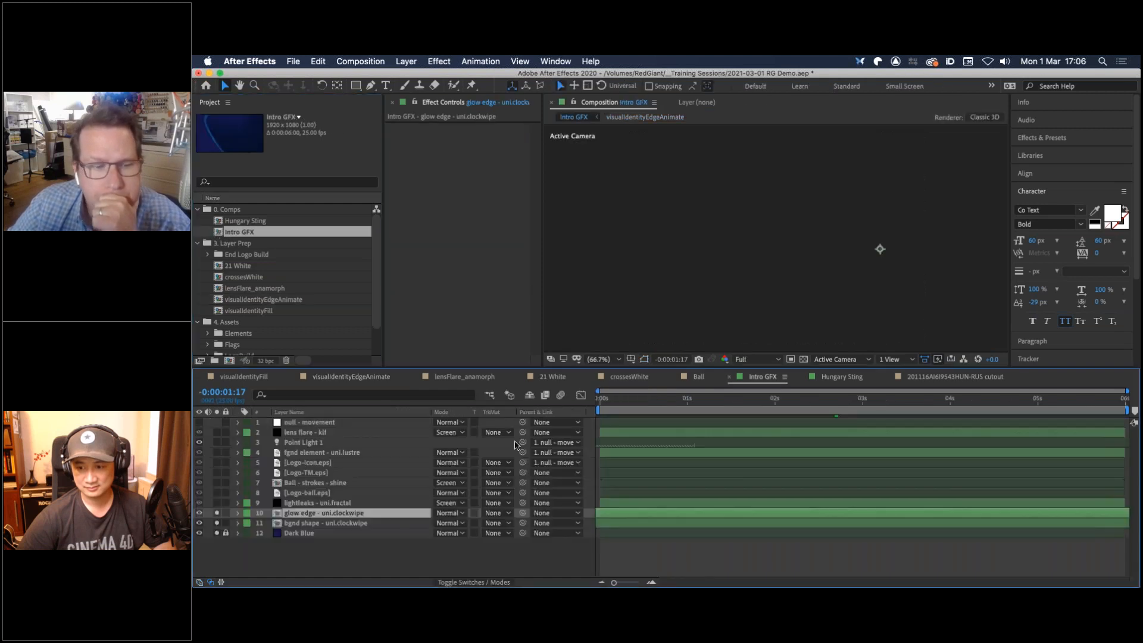
mouse_move(679, 399)
left_mouse_down()
mouse_move(770, 415)
mouse_move(760, 402)
mouse_move(649, 400)
mouse_move(701, 401)
left_mouse_up()
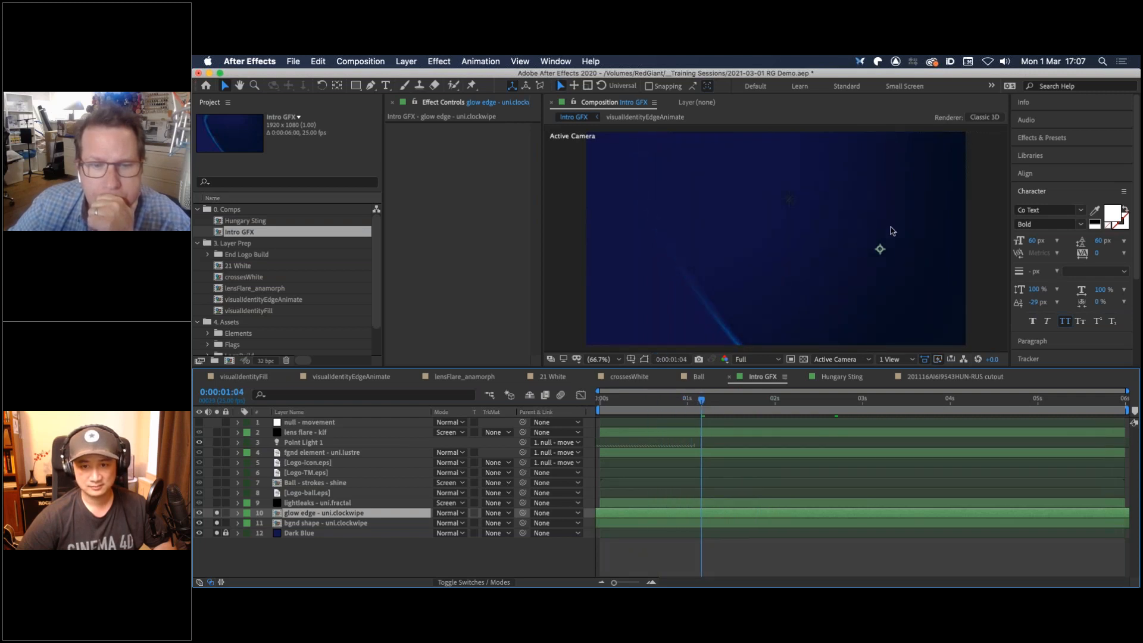
left_click(217, 503)
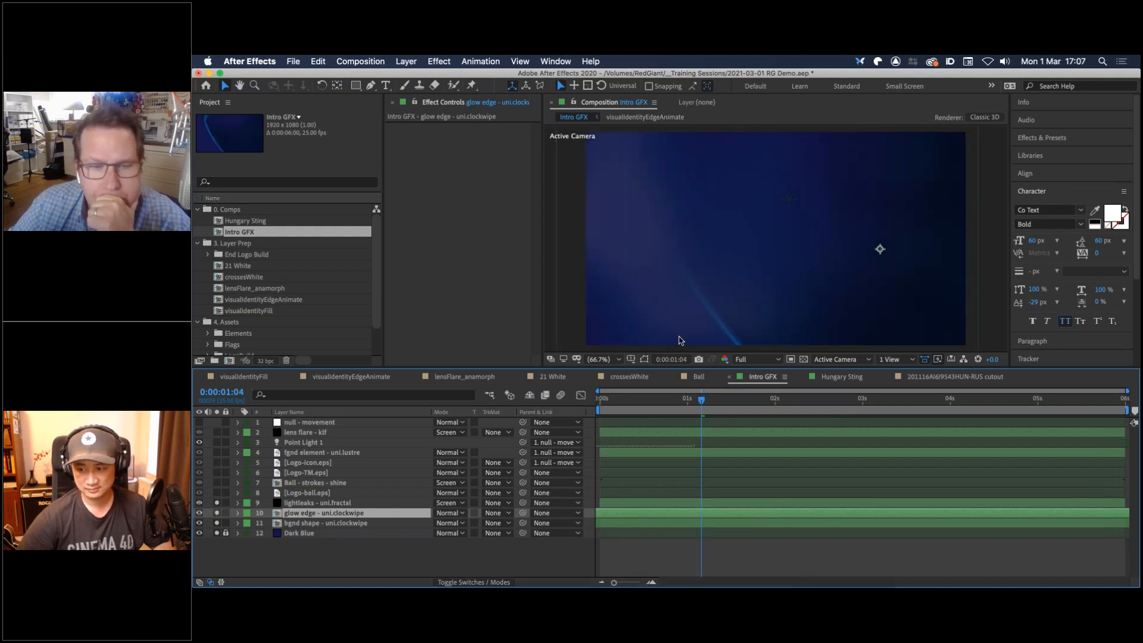
left_click_drag(719, 401, 832, 383)
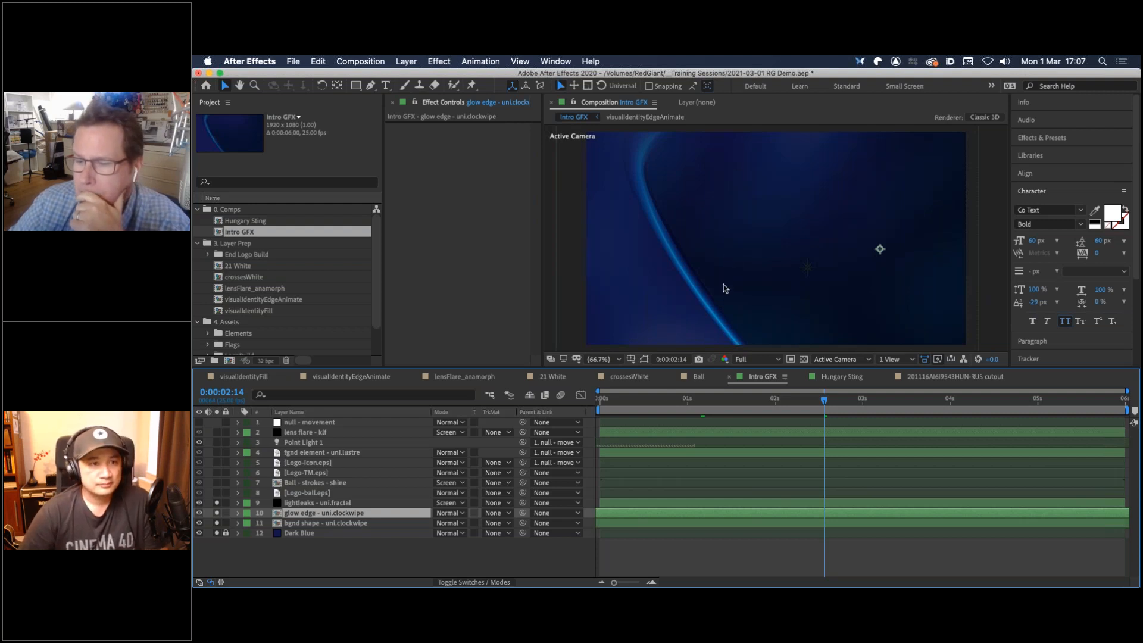
left_click(308, 504)
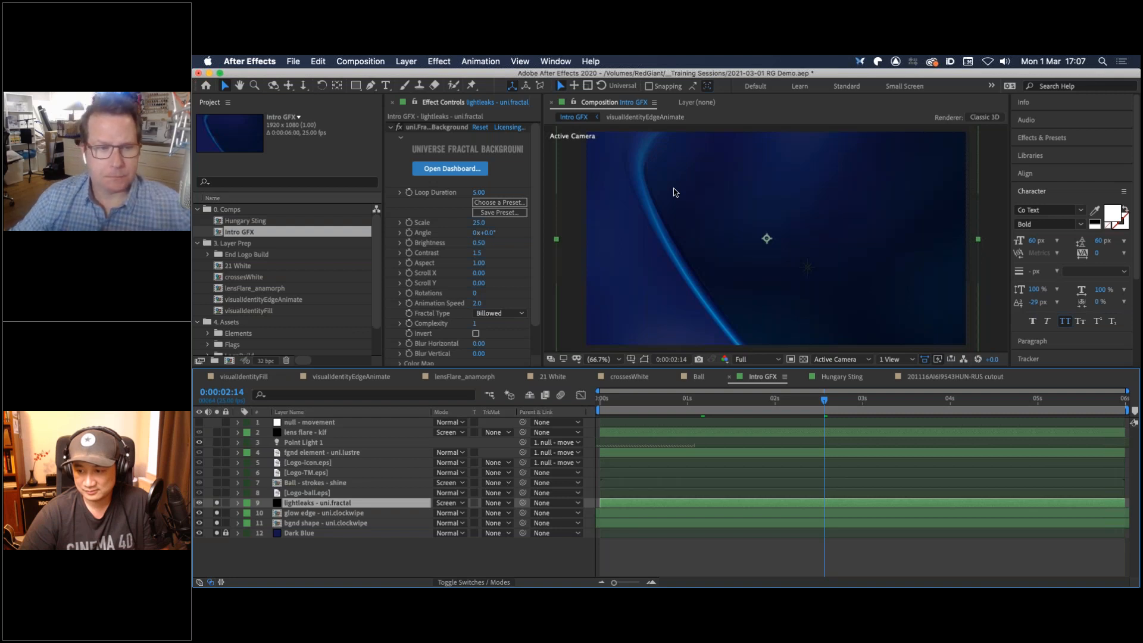
left_click_drag(799, 404, 774, 402)
Solo the Logo-ball.eps layer to view it at 0:00:01:21, and turn off solo for all layers
left_click(216, 492)
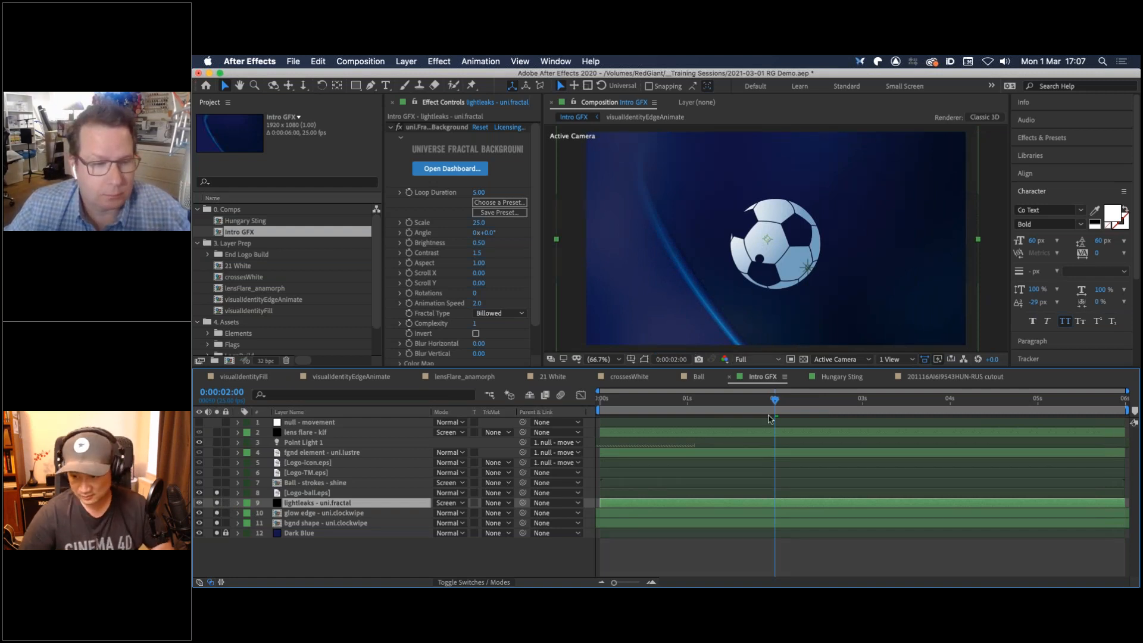
mouse_move(767, 402)
left_mouse_down()
mouse_move(688, 404)
mouse_move(761, 400)
left_mouse_up()
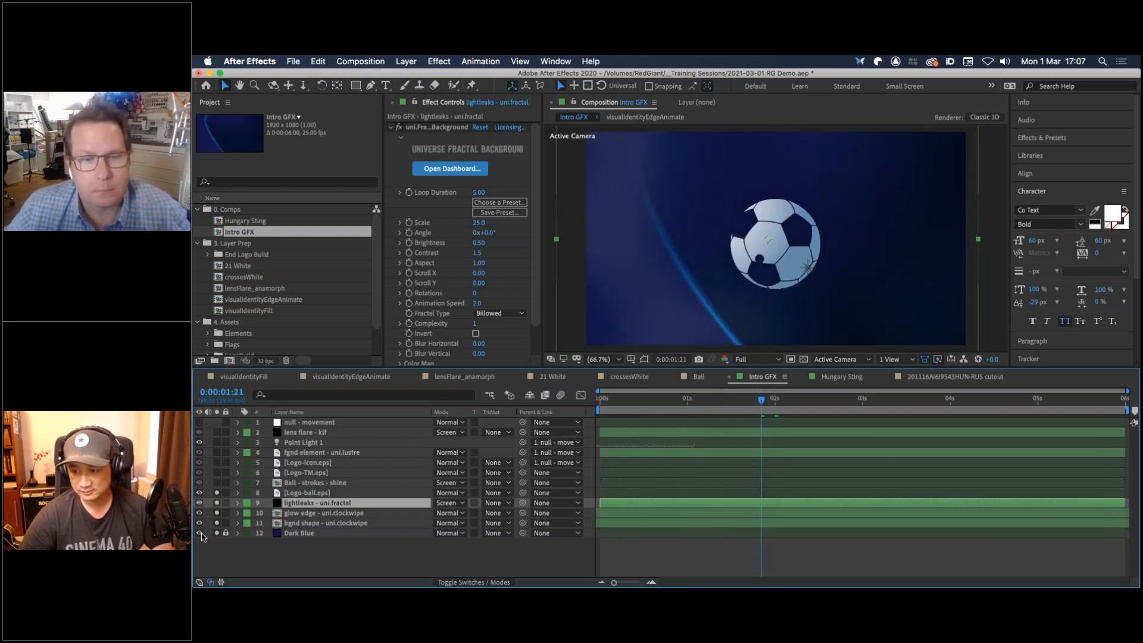
left_click(216, 502)
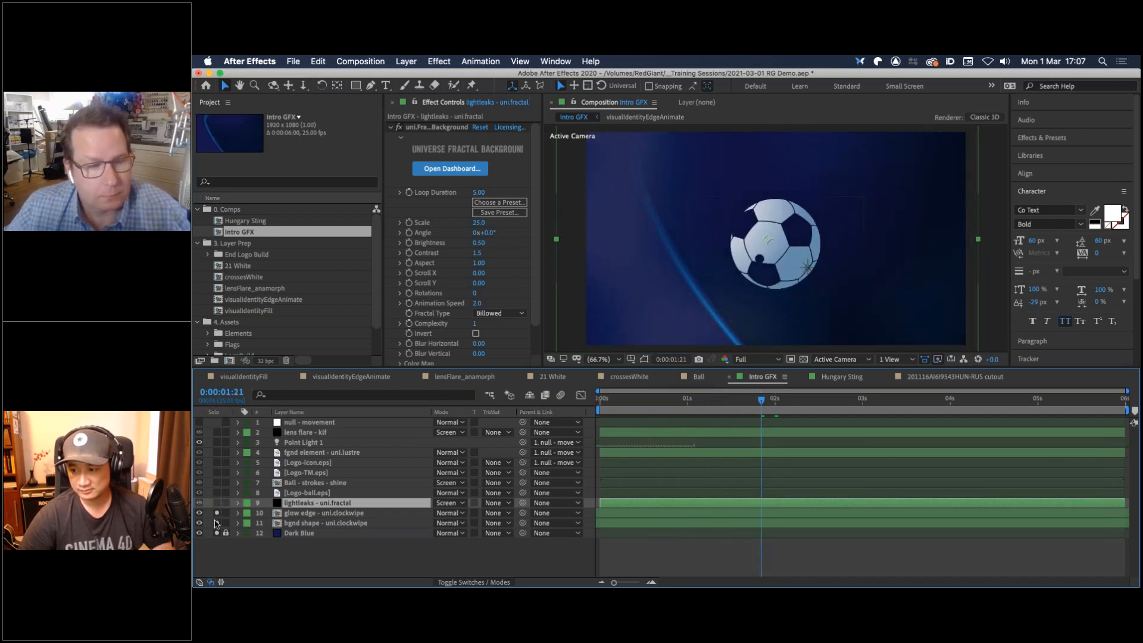
left_click(216, 523)
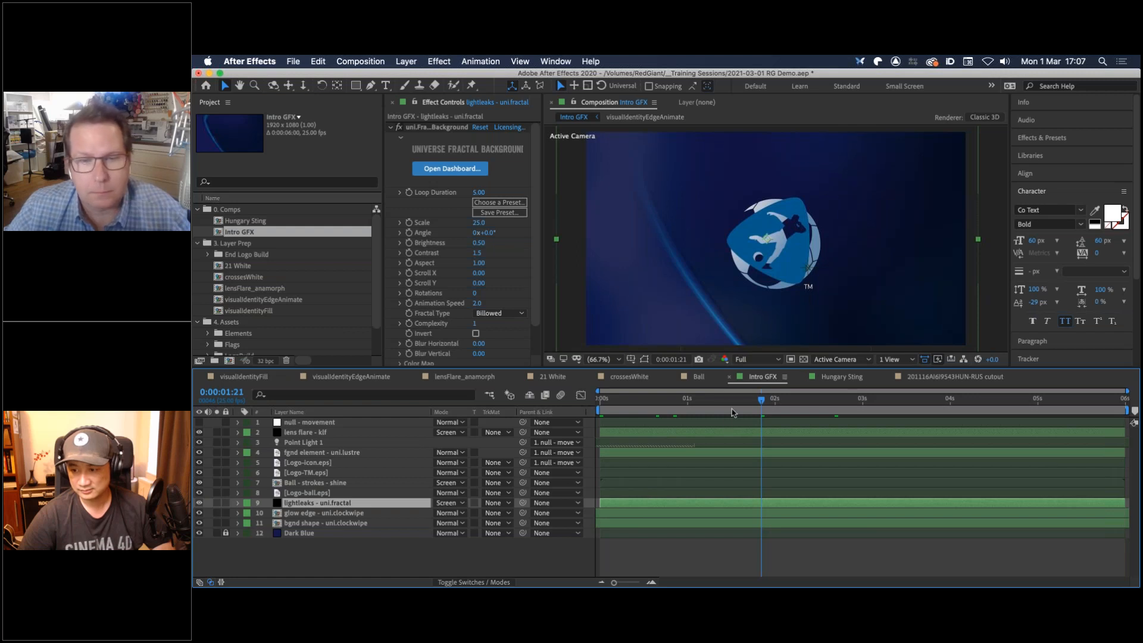
Go to 0:00:00:06 and open the Knoll Light Factory Lens Designer for the lens flare - klf layer
left_click_drag(734, 395, 621, 402)
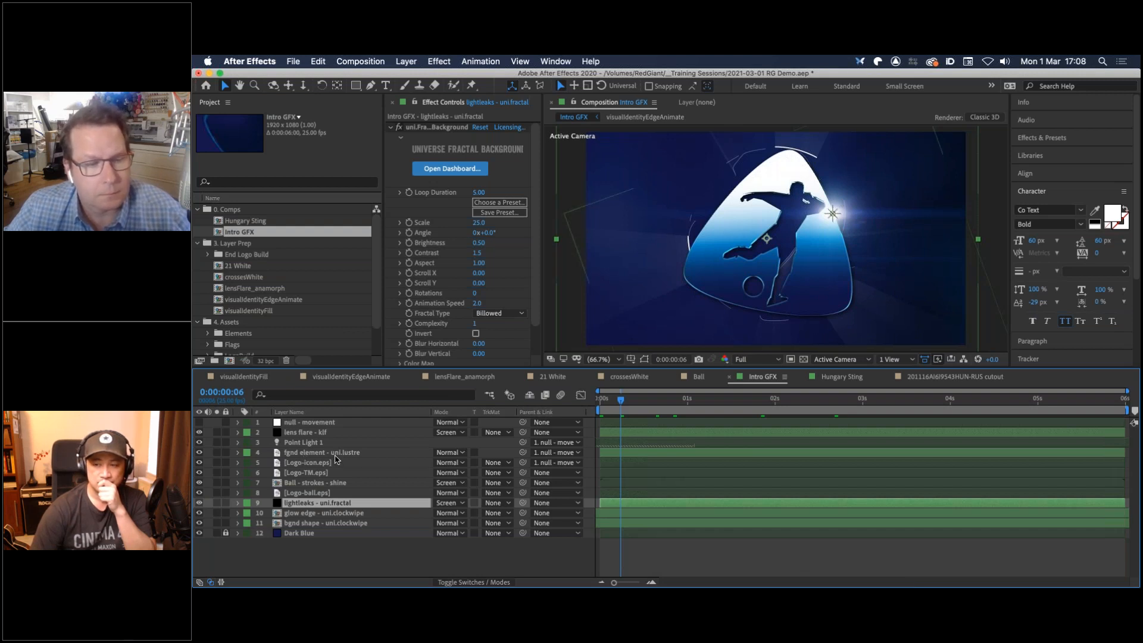
left_click(315, 434)
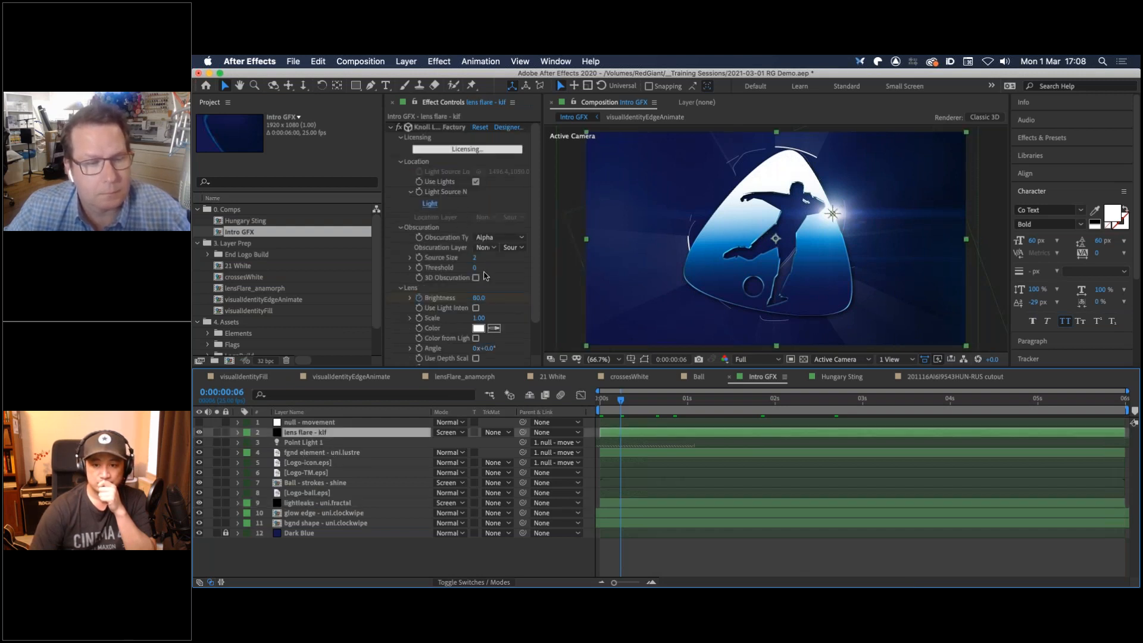
left_click(507, 128)
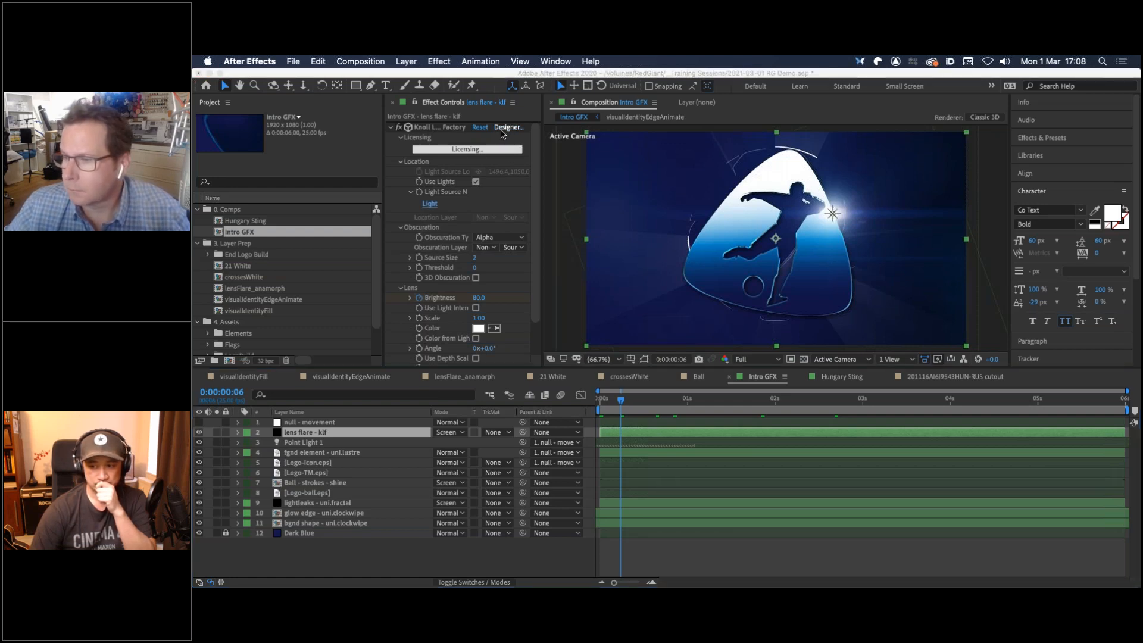
Examine the flare preview, the lens flare presets, the built-in elements and the flare's element stack, and close the Lens Designer with OK
left_click_drag(768, 488, 815, 319)
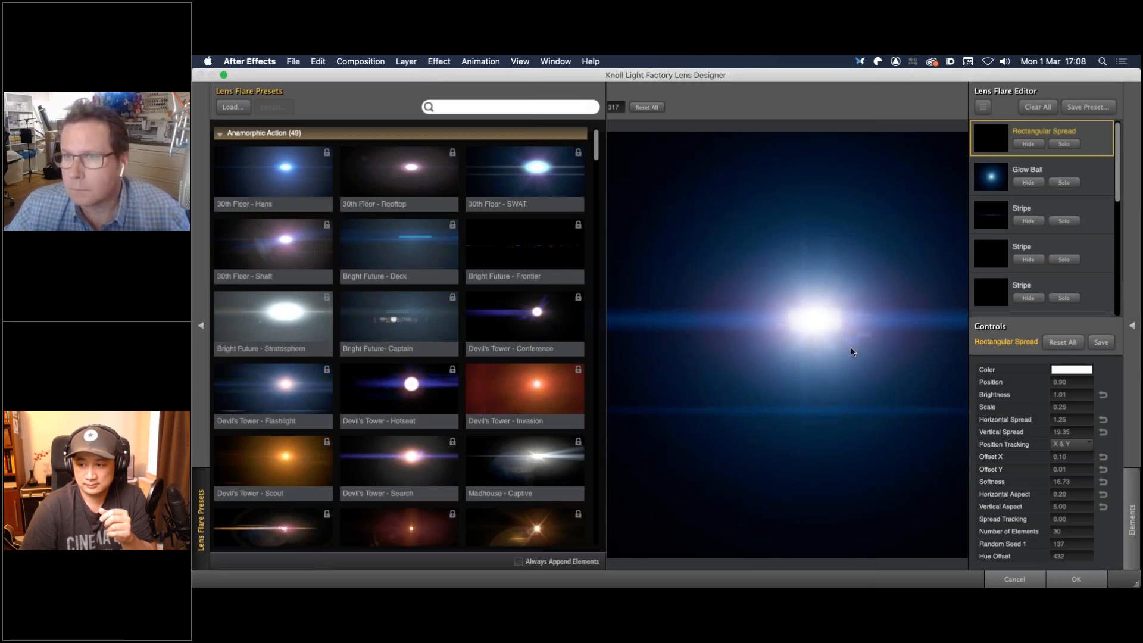
left_click_drag(597, 143, 599, 214)
scroll(477, 415, "down", 10)
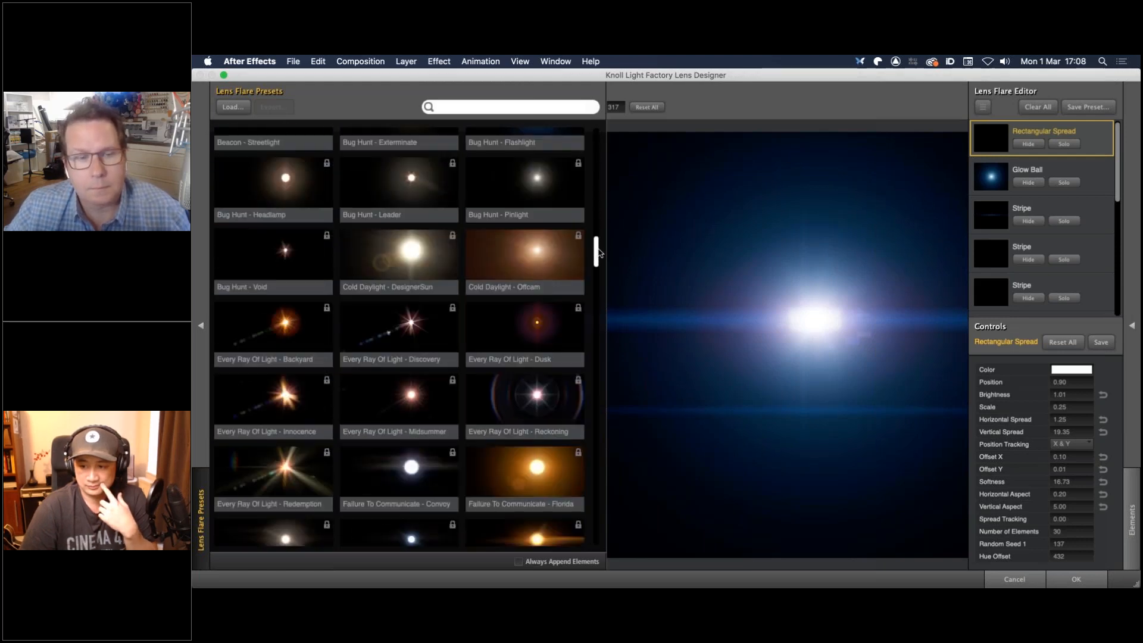
left_click(205, 499)
left_click(1130, 511)
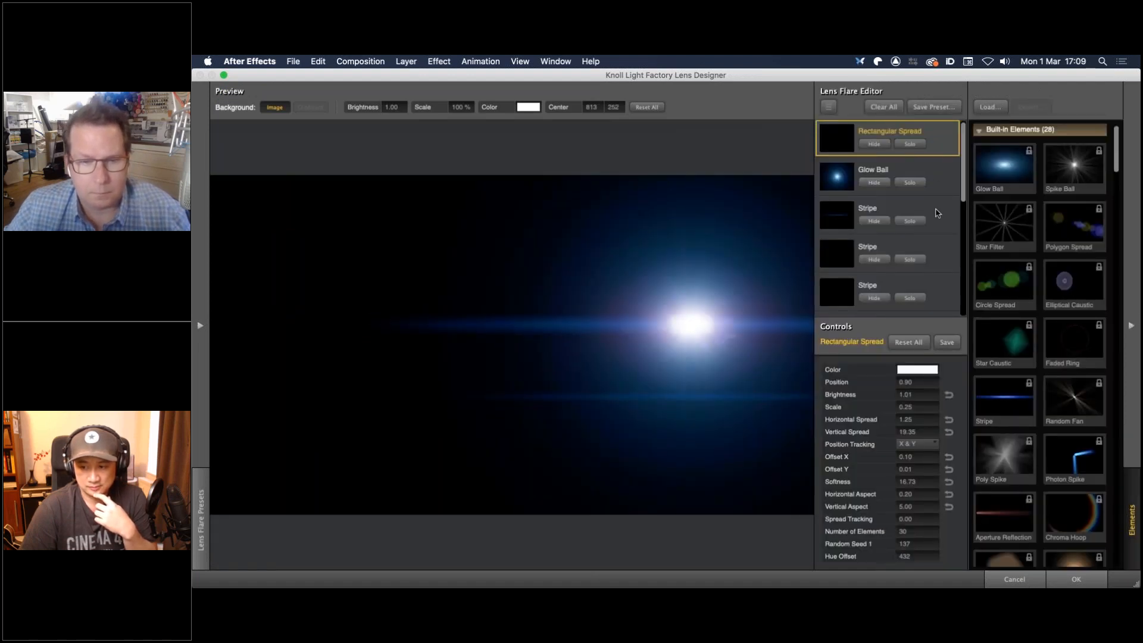
scroll(955, 195, "down", 5)
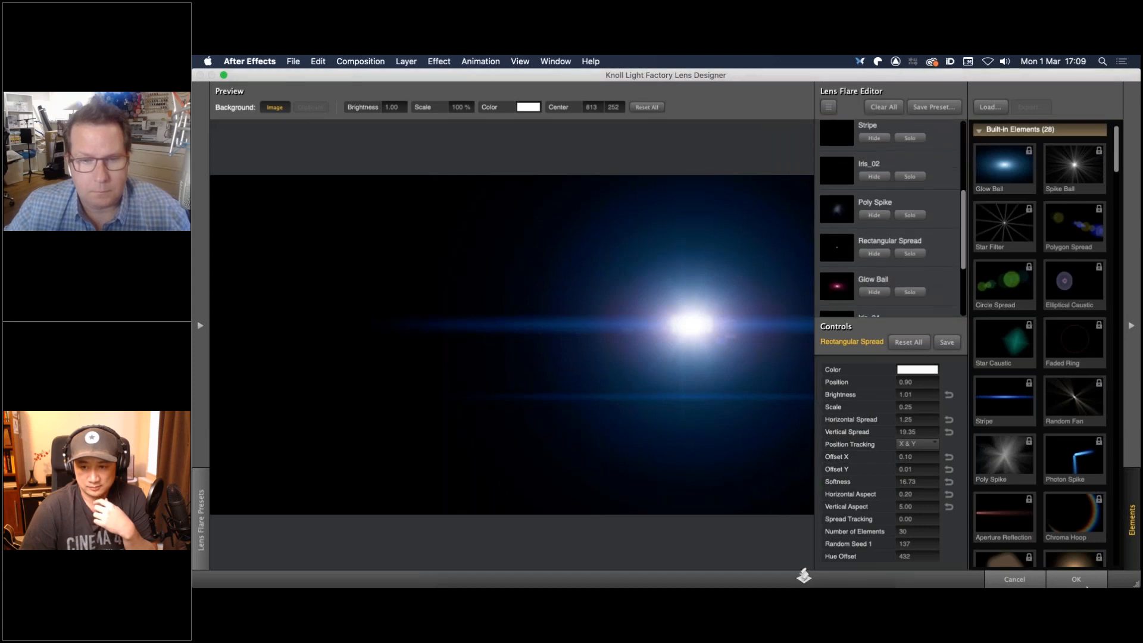
left_click(1068, 579)
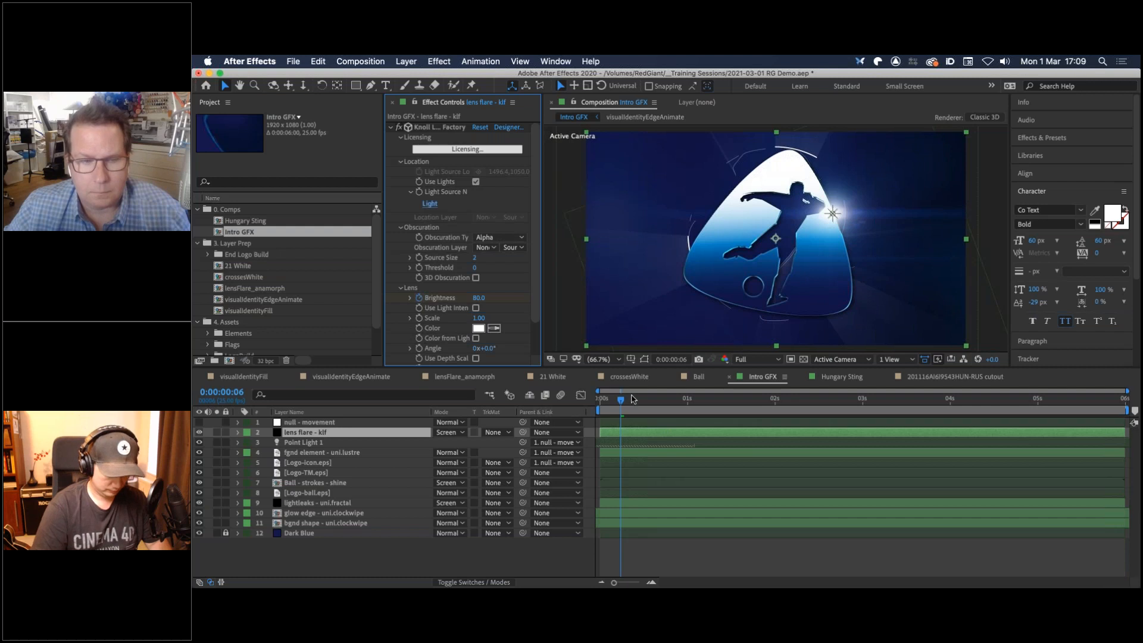
Scrub Intro GFX to 0:00:00:15 and back to 0:00:00:13 to check how the lens flare travels around the logo
mouse_move(632, 399)
left_mouse_down()
mouse_move(669, 403)
mouse_move(653, 402)
left_mouse_up()
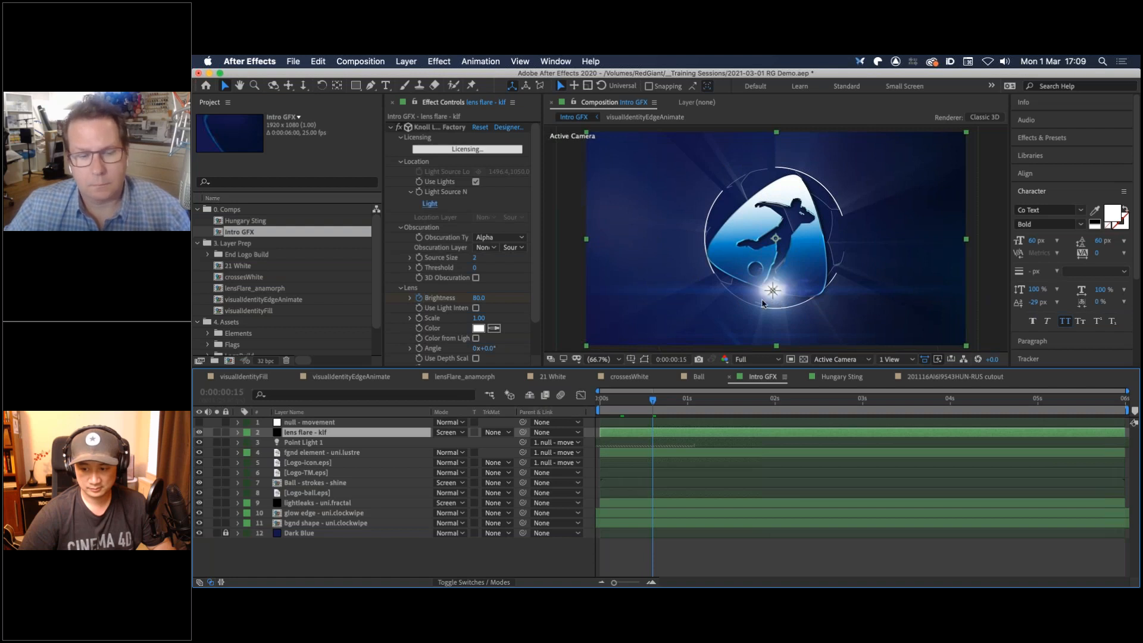
mouse_move(668, 397)
left_mouse_down()
mouse_move(732, 400)
mouse_move(646, 398)
left_mouse_up()
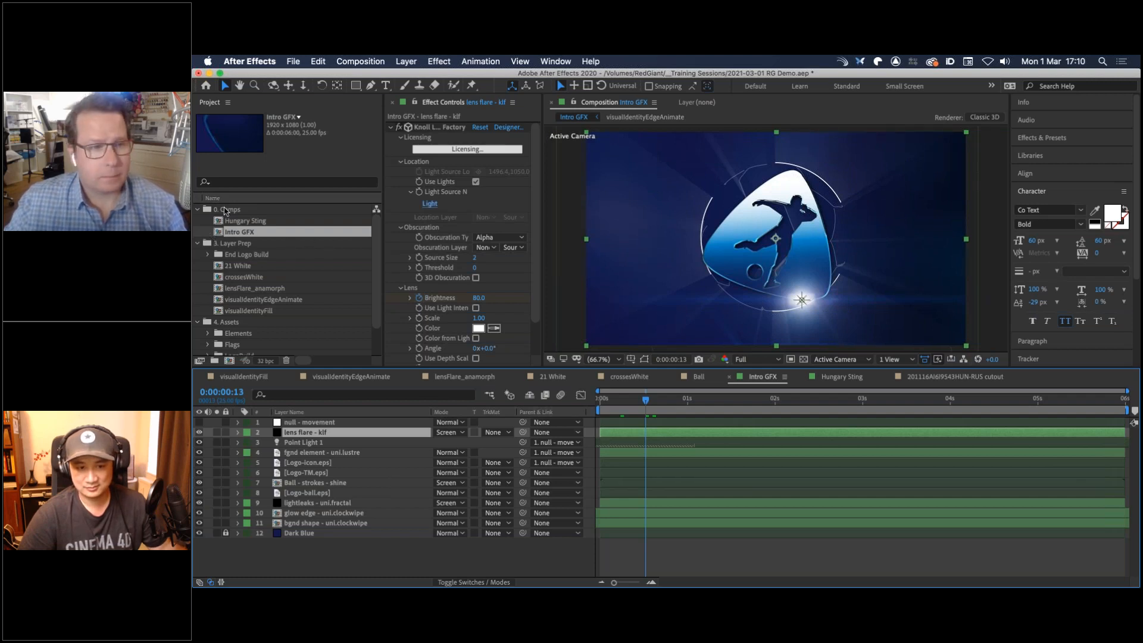
Check the comps in the 3. Layer Prep folder, leaving it and the 4. Assets folder collapsed in the project
left_click(199, 244)
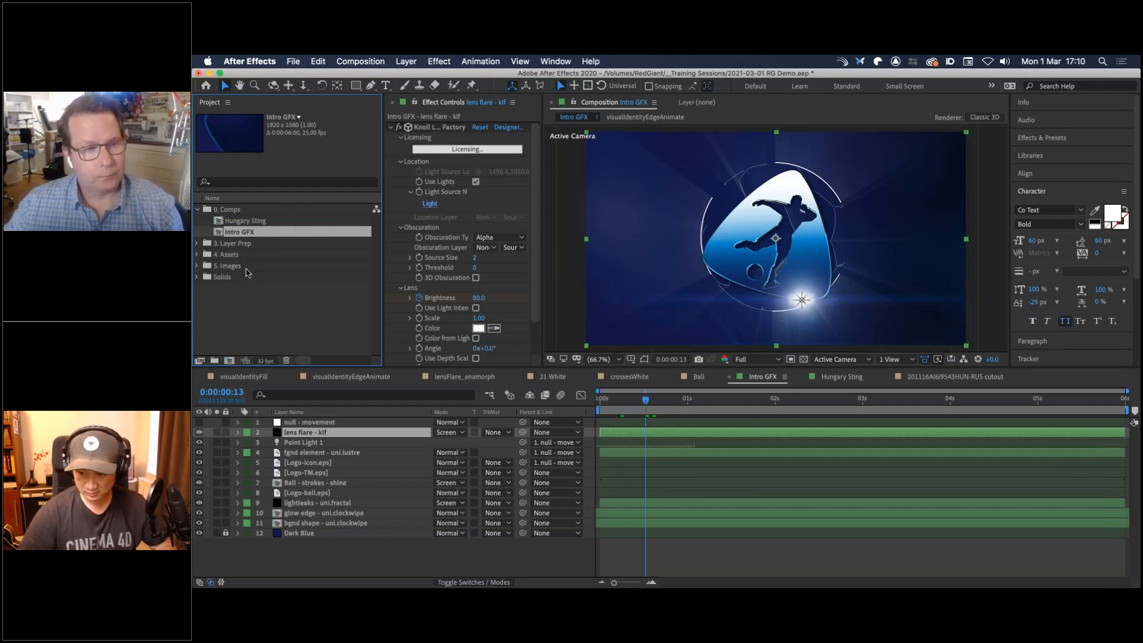
left_click(198, 242)
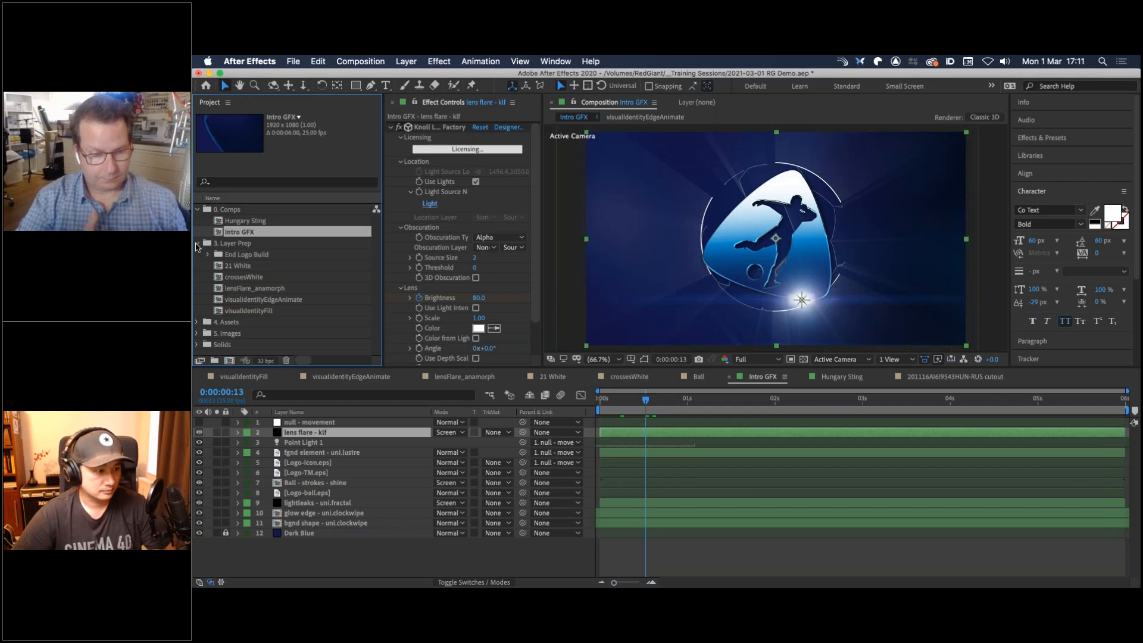
left_click(197, 243)
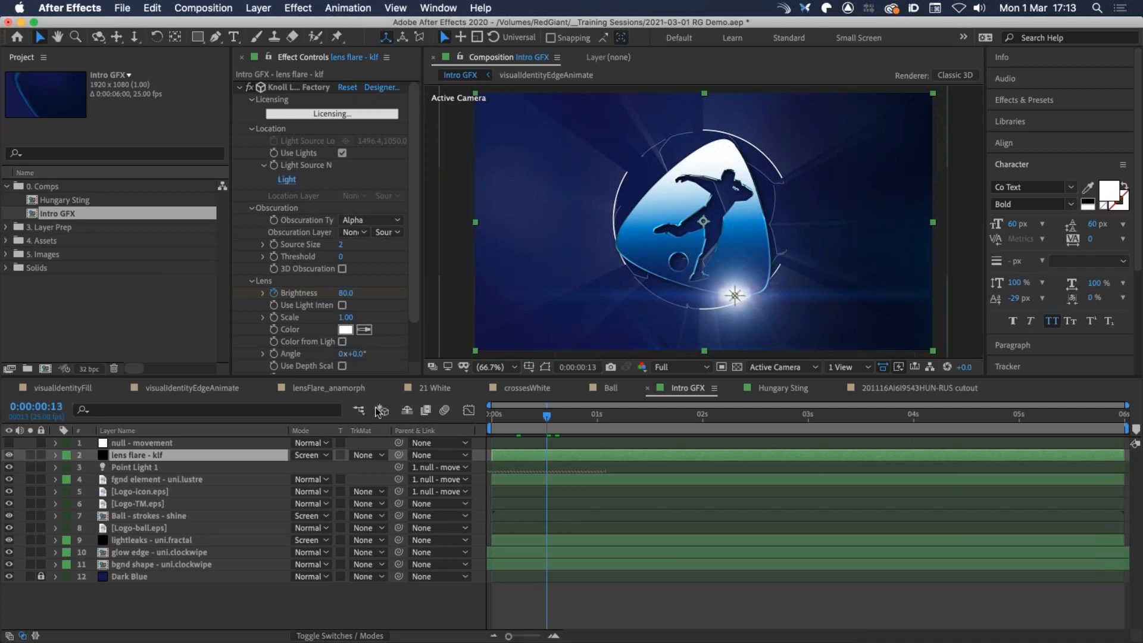
Preview the opening of Intro GFX around the lens flare and move the current time to 0:00:04:08
left_click_drag(557, 415, 532, 418)
key("space")
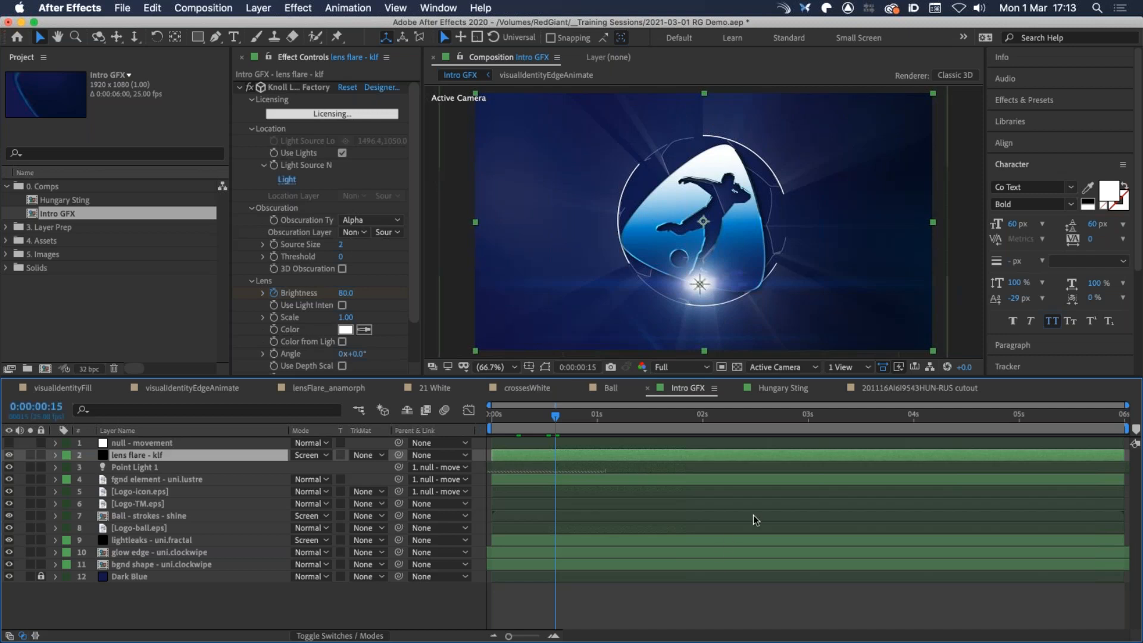
left_click_drag(843, 410, 914, 418)
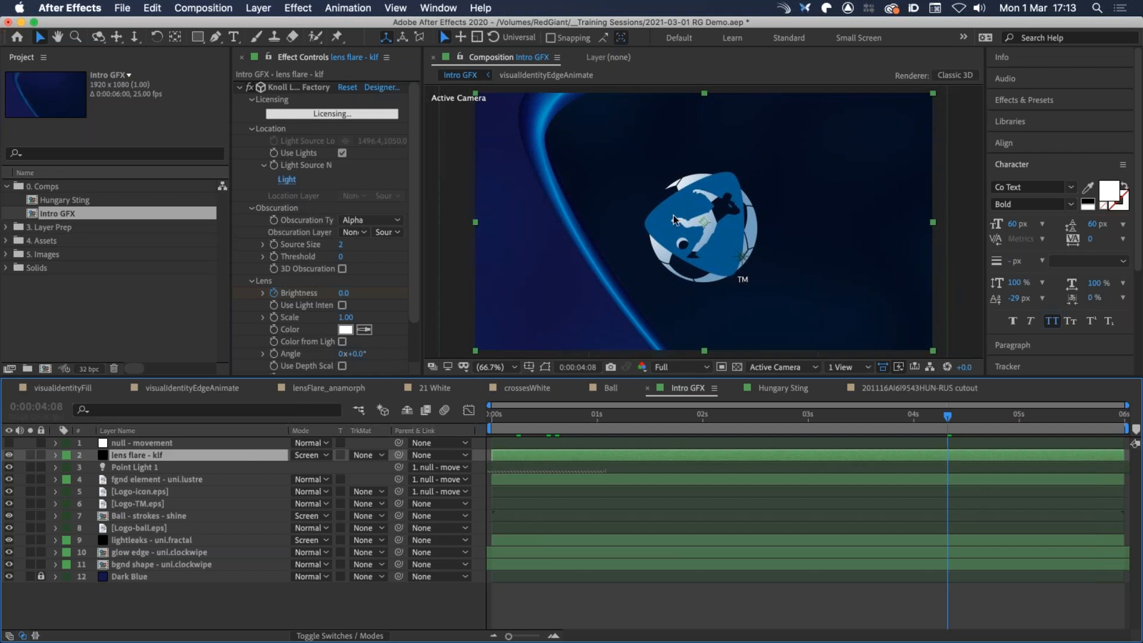
Solo the Logo-icon.eps and Logo-TM.eps layers in turn to view each alone, turning each solo off again
left_click(30, 491)
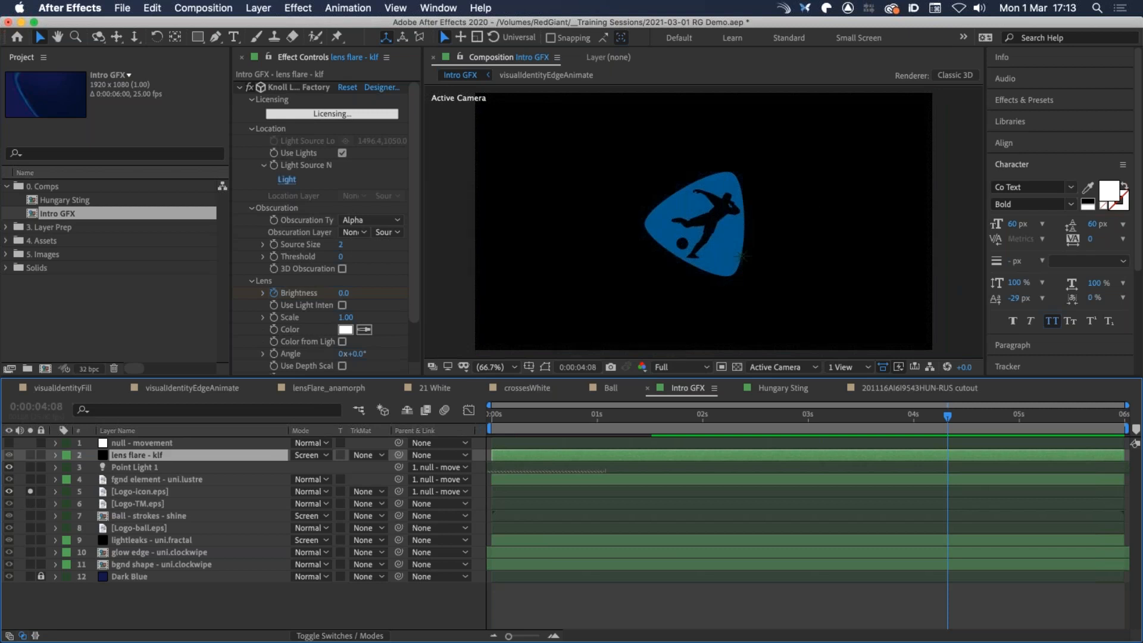
left_click(30, 492)
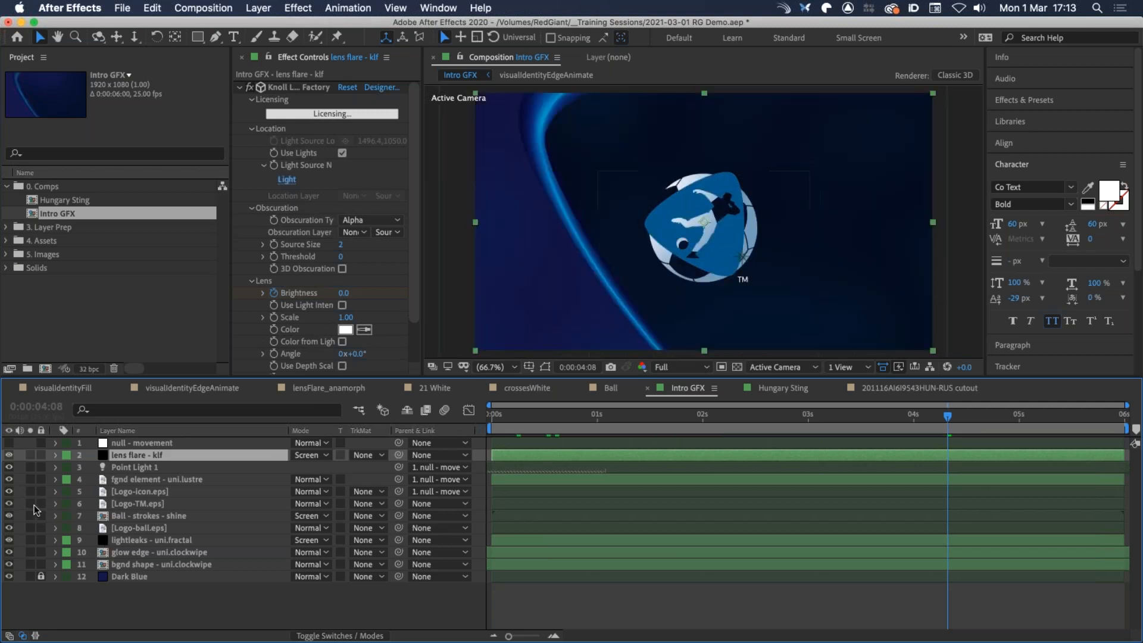
left_click(30, 503)
left_click(30, 503)
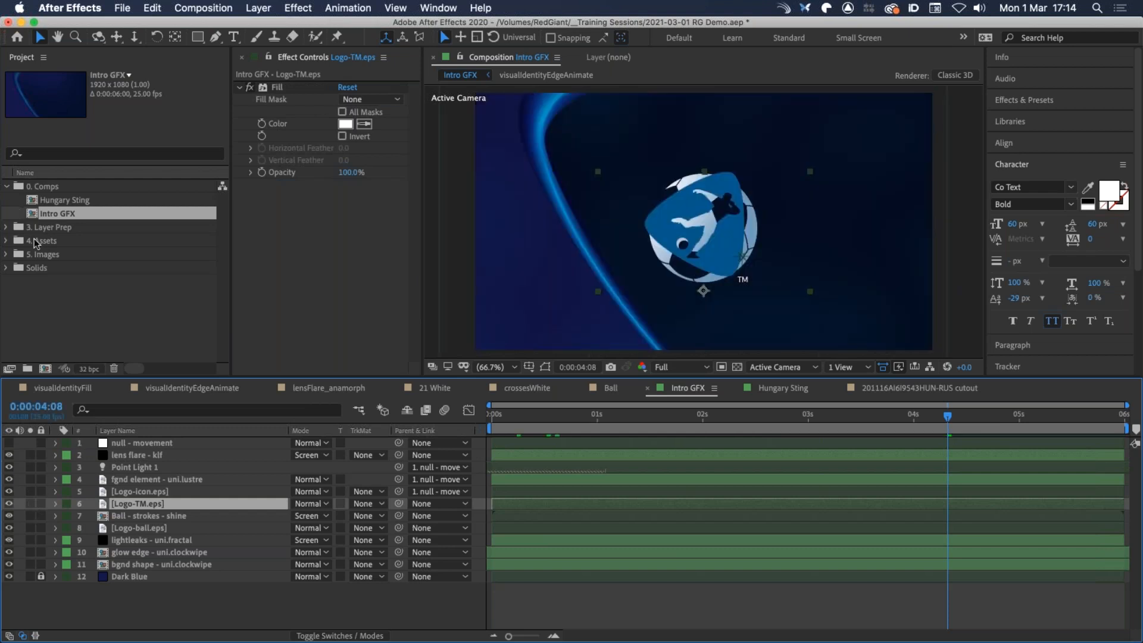
Open fullLogo.eps from the LogoBuild folder in 4. Assets and view it with and without the transparency grid
left_click(6, 241)
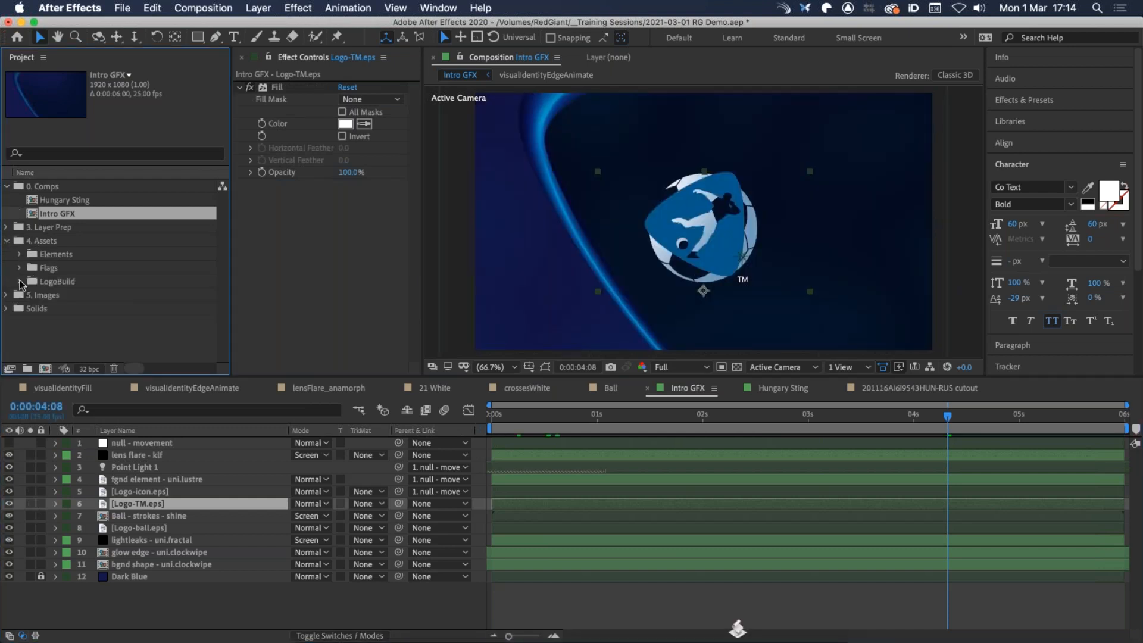
left_click(19, 282)
double_click(46, 296)
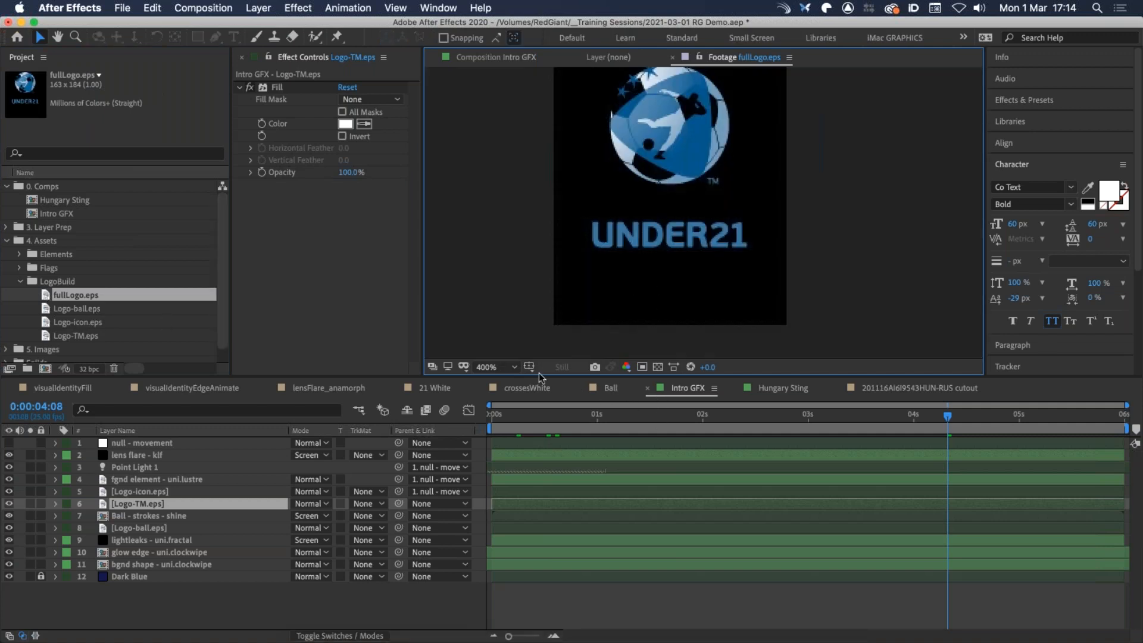
left_click(657, 367)
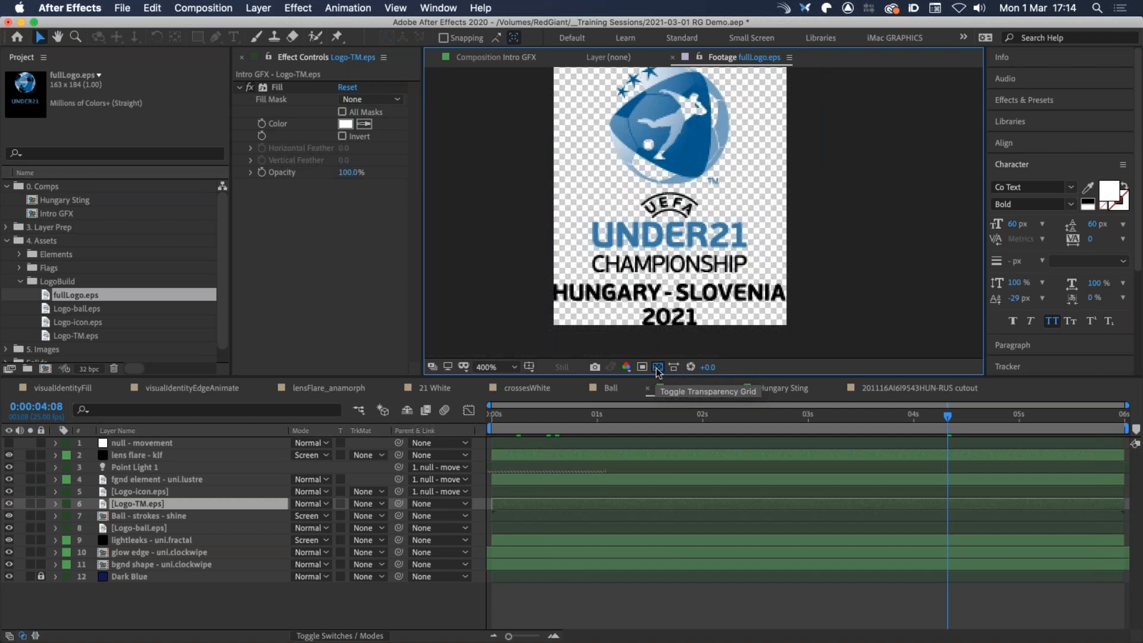
left_click(656, 369)
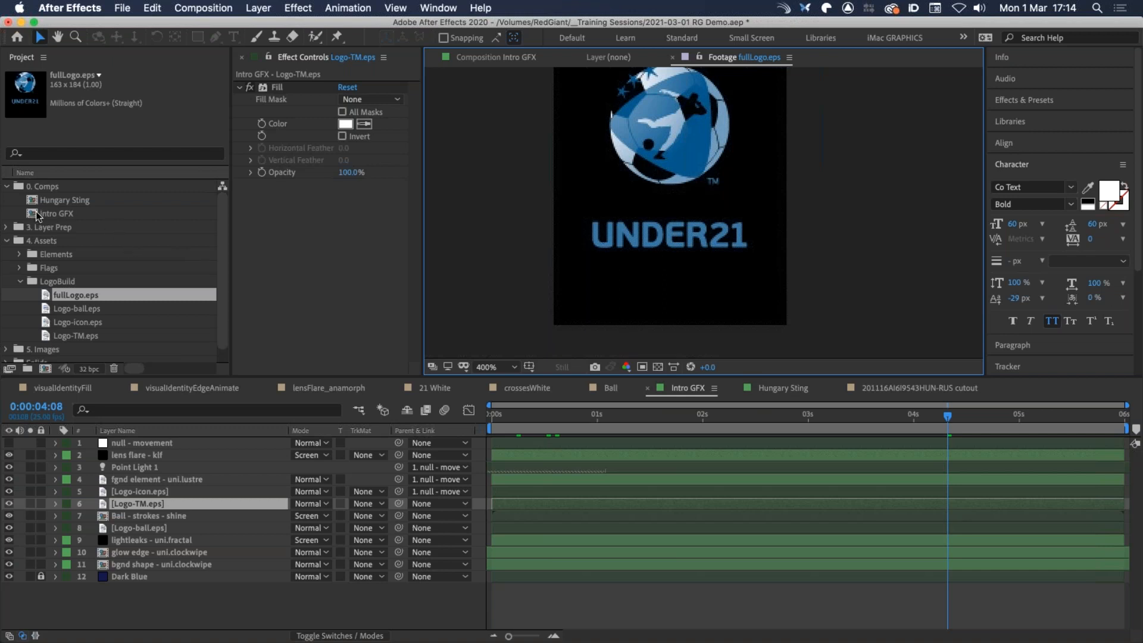
View the Logo-ball.eps footage with its transparency grid turned off and return to the Intro GFX composition
double_click(48, 310)
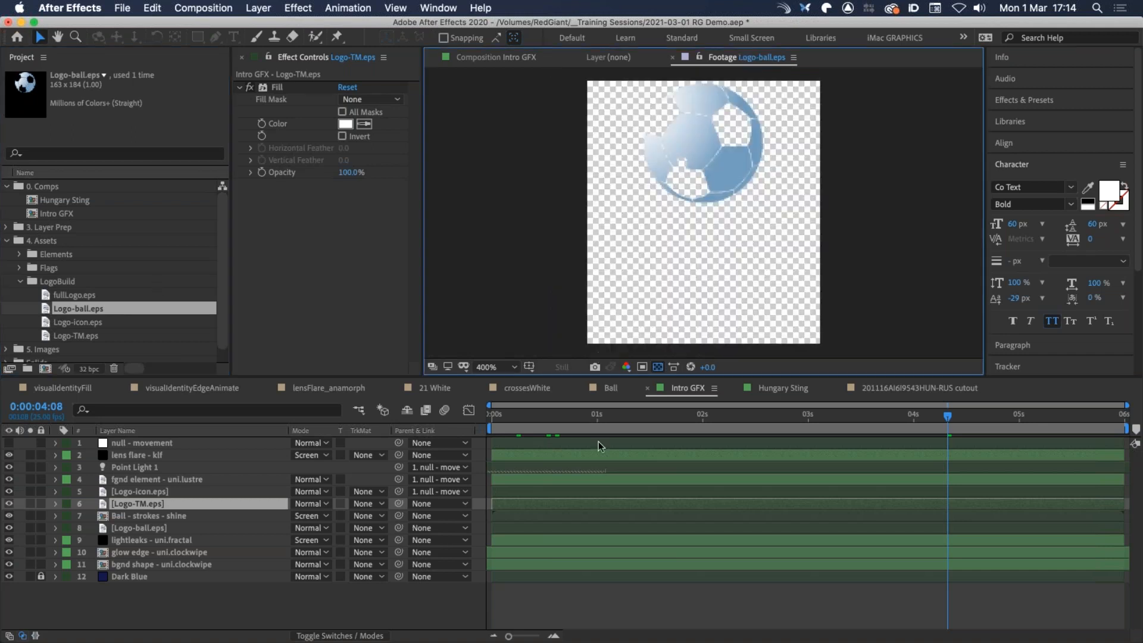
left_click(657, 366)
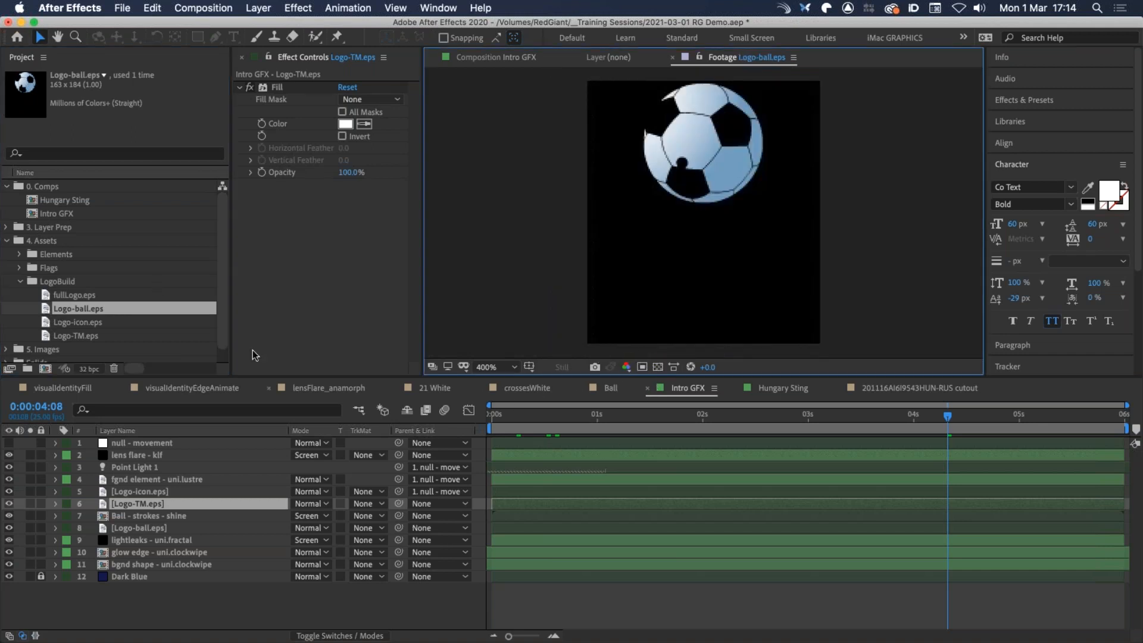
double_click(32, 212)
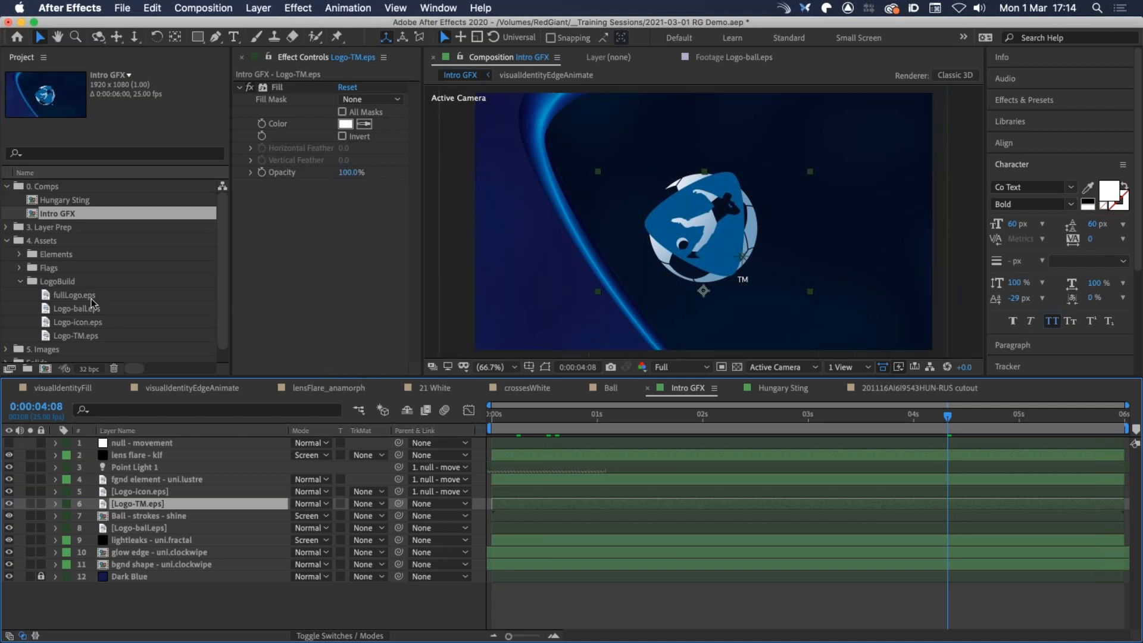
View the separate Logo-ball.eps, Logo-icon.eps and Logo-TM.eps footage in turn and return to the Intro GFX composition
double_click(46, 308)
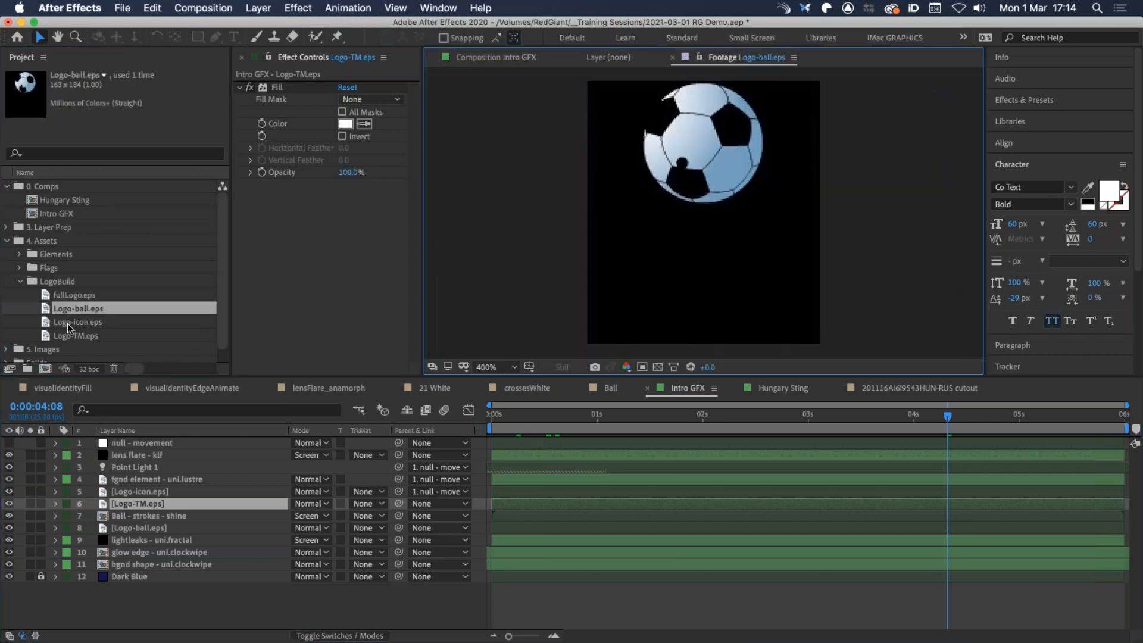
double_click(46, 323)
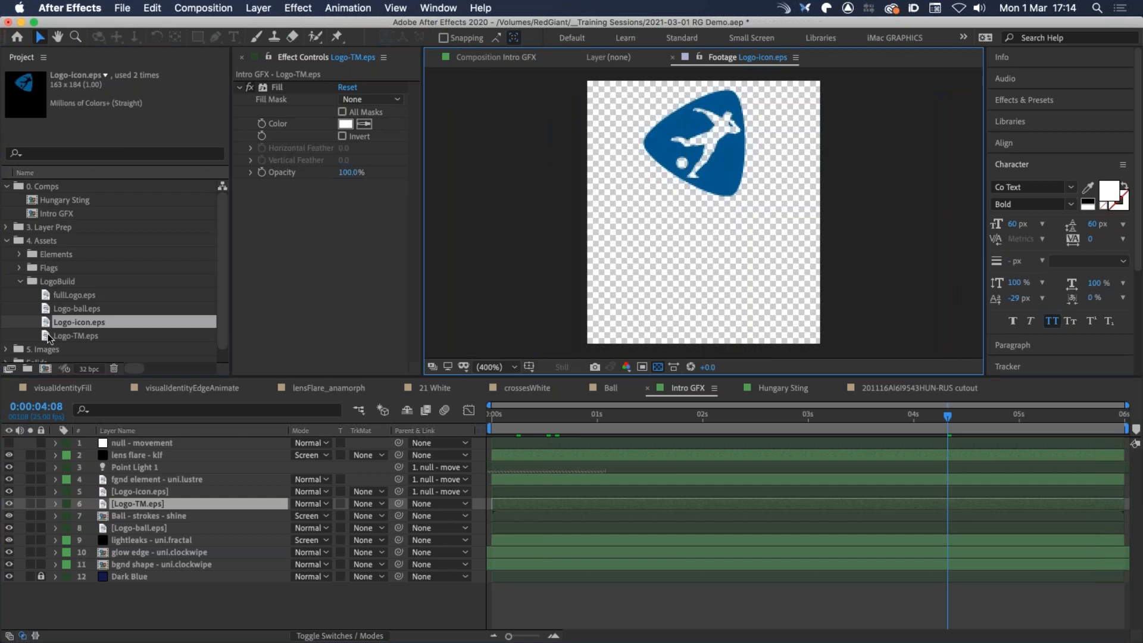
double_click(45, 334)
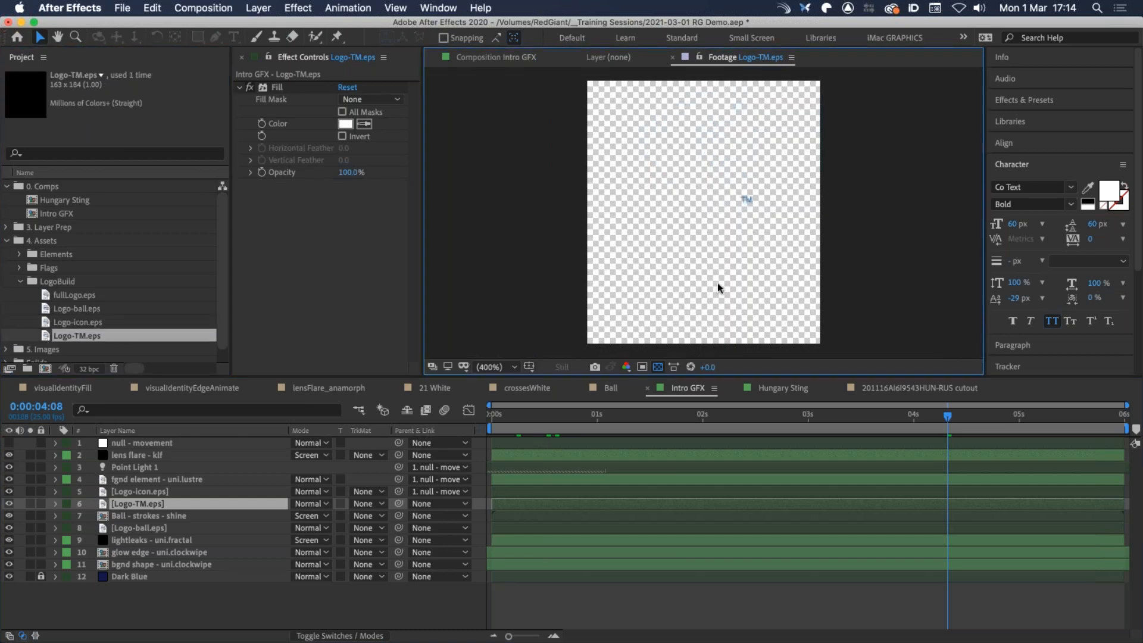
double_click(33, 213)
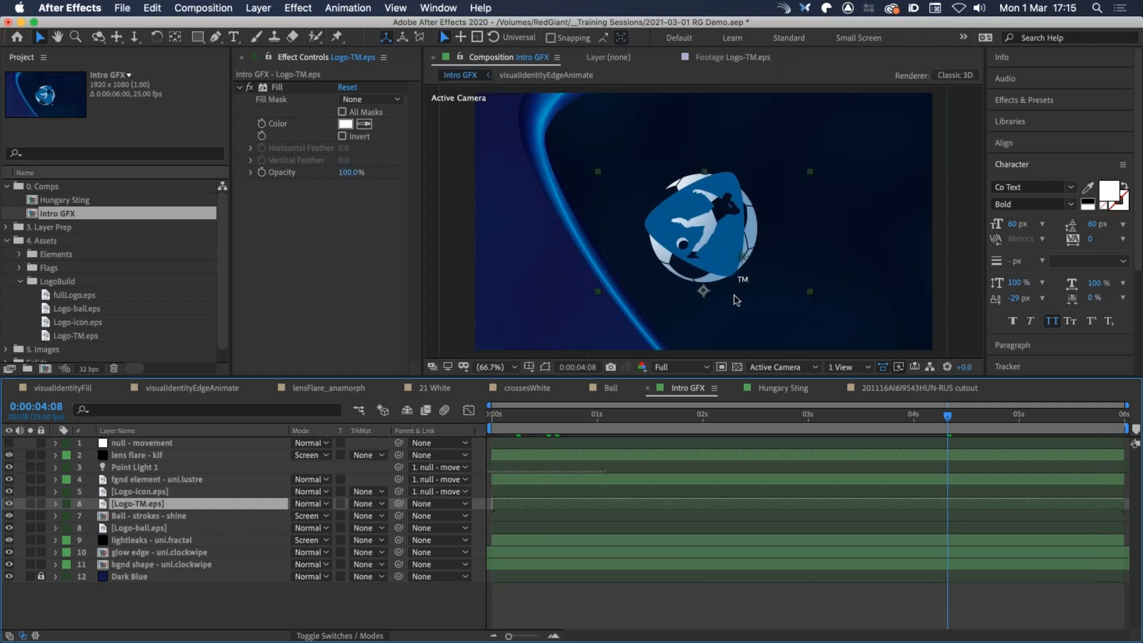
Go to 0:00:00:13, solo the Ball - strokes - shine layer and scrub to 0:00:00:20 to watch its light rays
left_click_drag(721, 416, 547, 423)
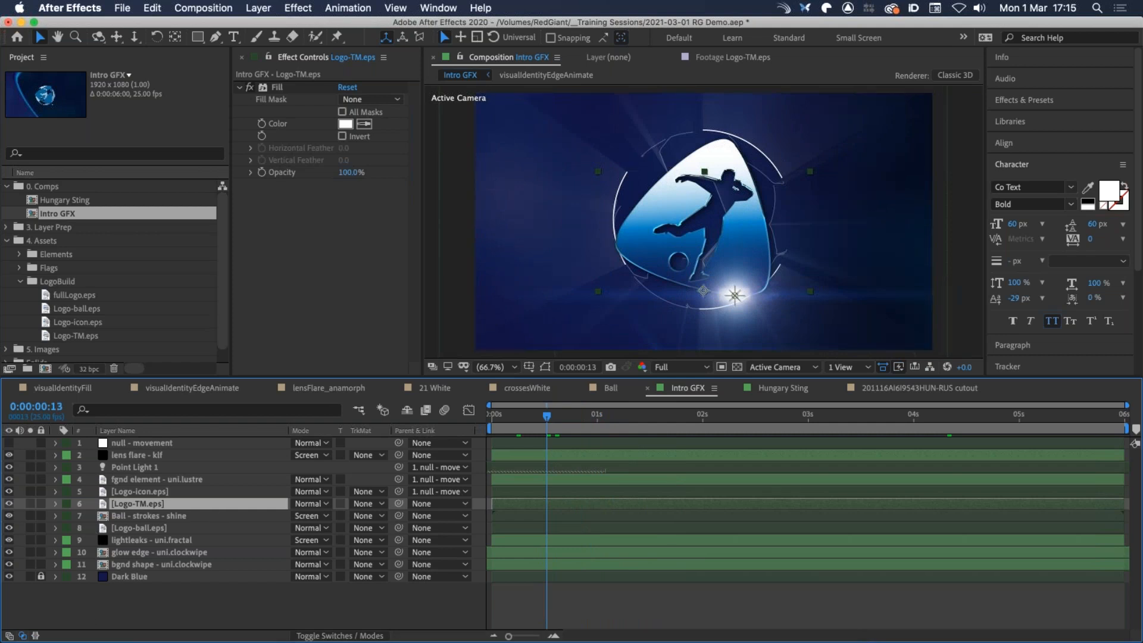
left_click(31, 516)
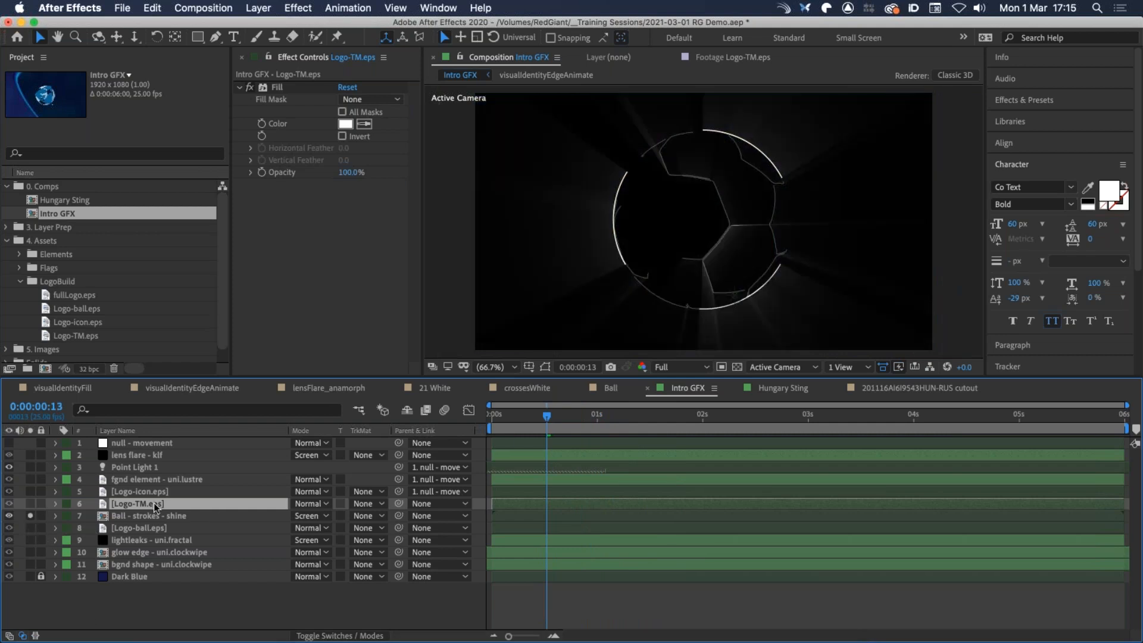
left_click_drag(535, 412, 575, 404)
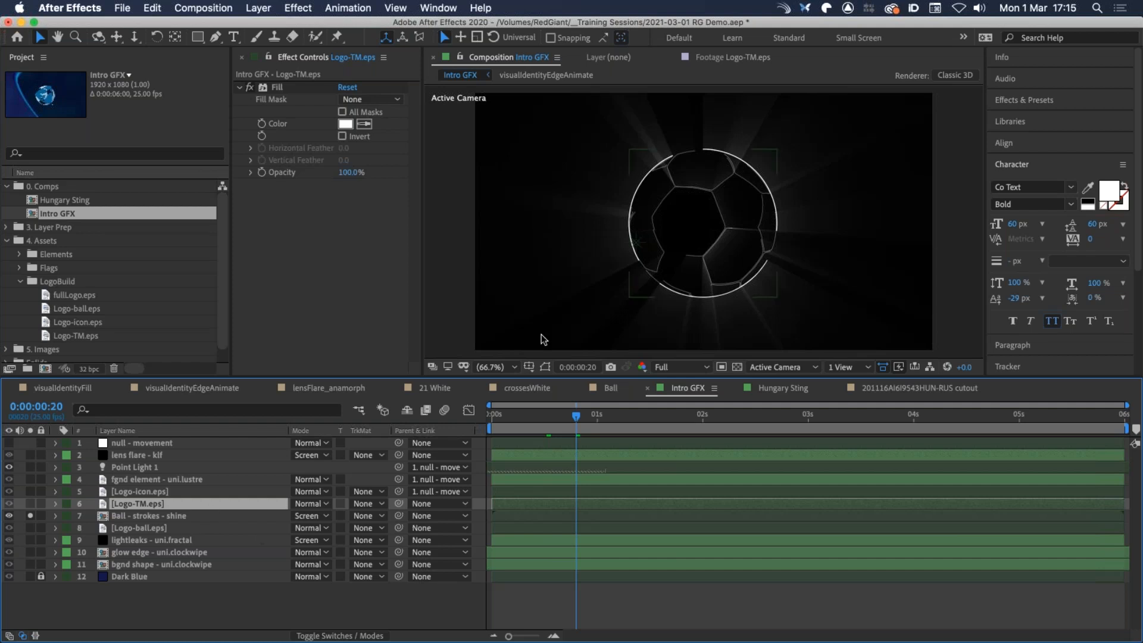
Show the Trapcode Shine settings of the Ball - strokes - shine layer and turn its solo off
left_click(171, 516)
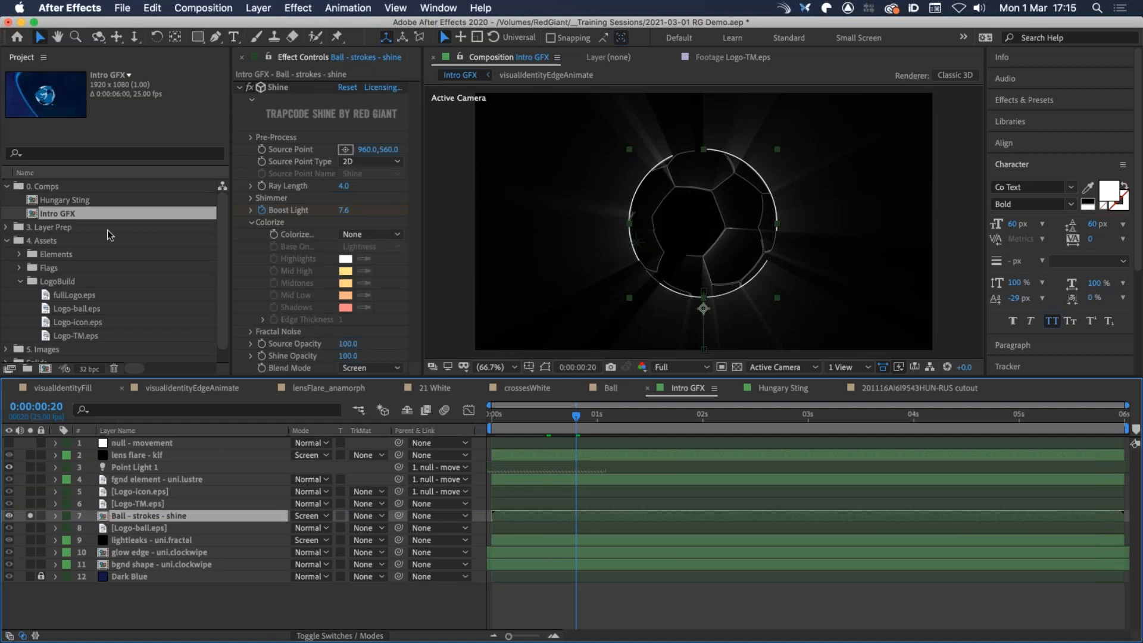
double_click(35, 213)
left_click(29, 516)
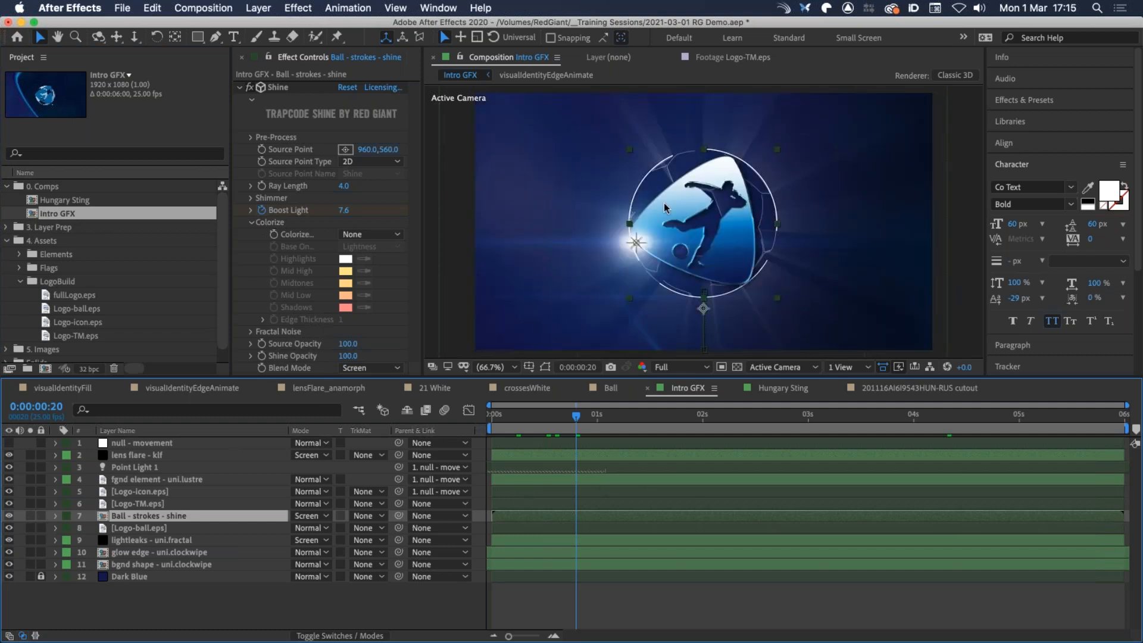
Go to 0:00:00:00, view the original Logo-icon.eps footage for comparison and return to Intro GFX
left_click_drag(588, 419, 479, 411)
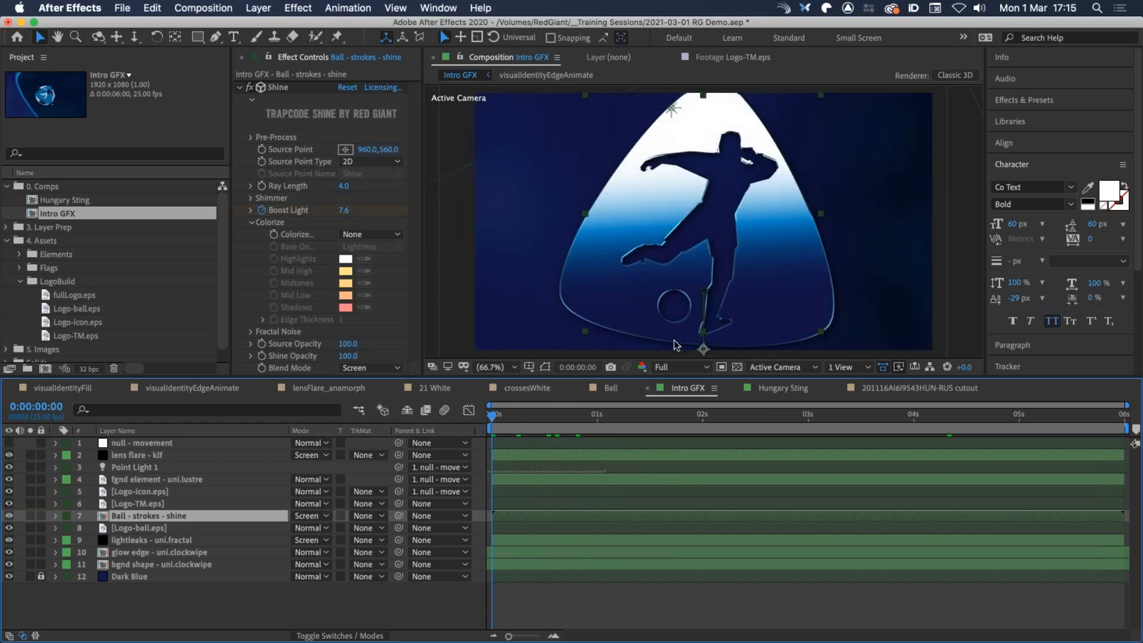
double_click(51, 322)
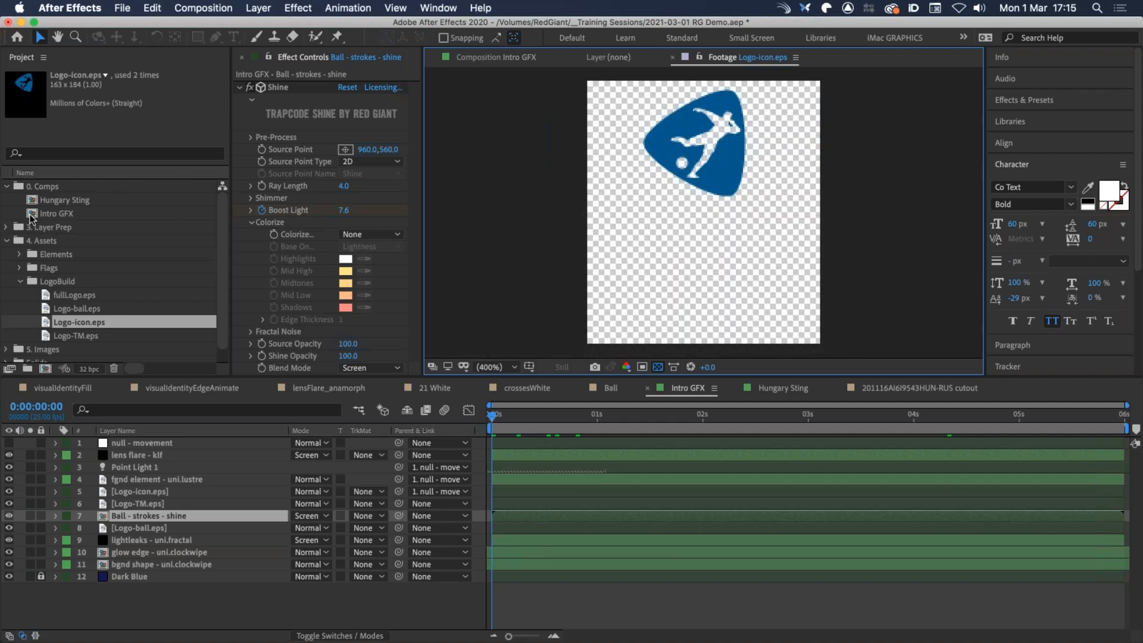
double_click(54, 213)
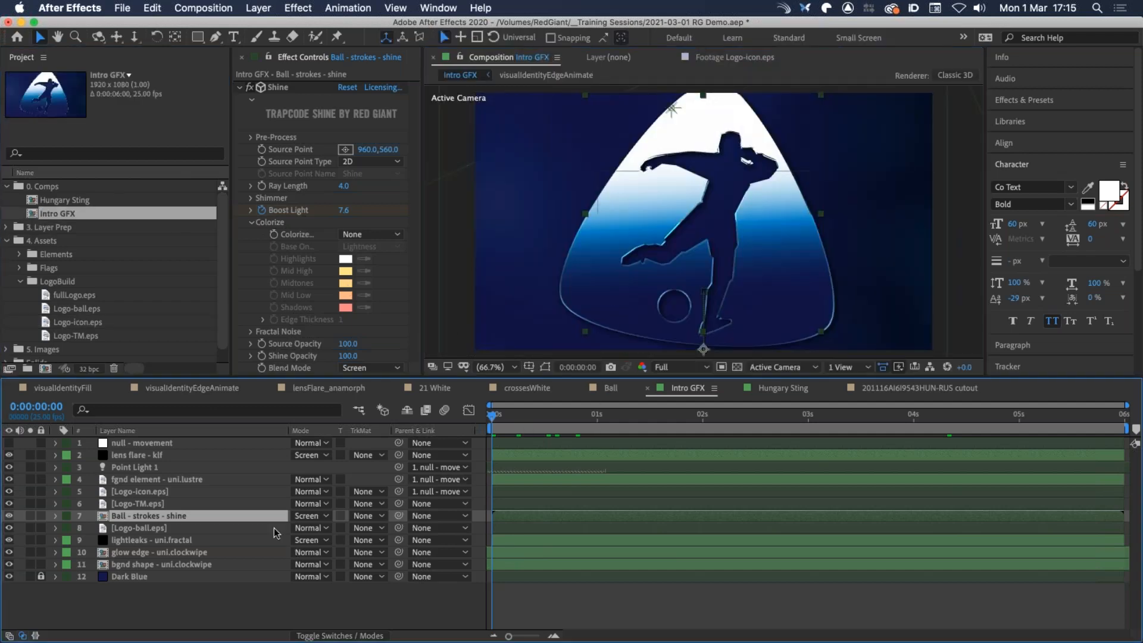
Solo the fgnd element - uni.lustre layer and open the Universe Dashboard from its uni.Luster effect
left_click(192, 479)
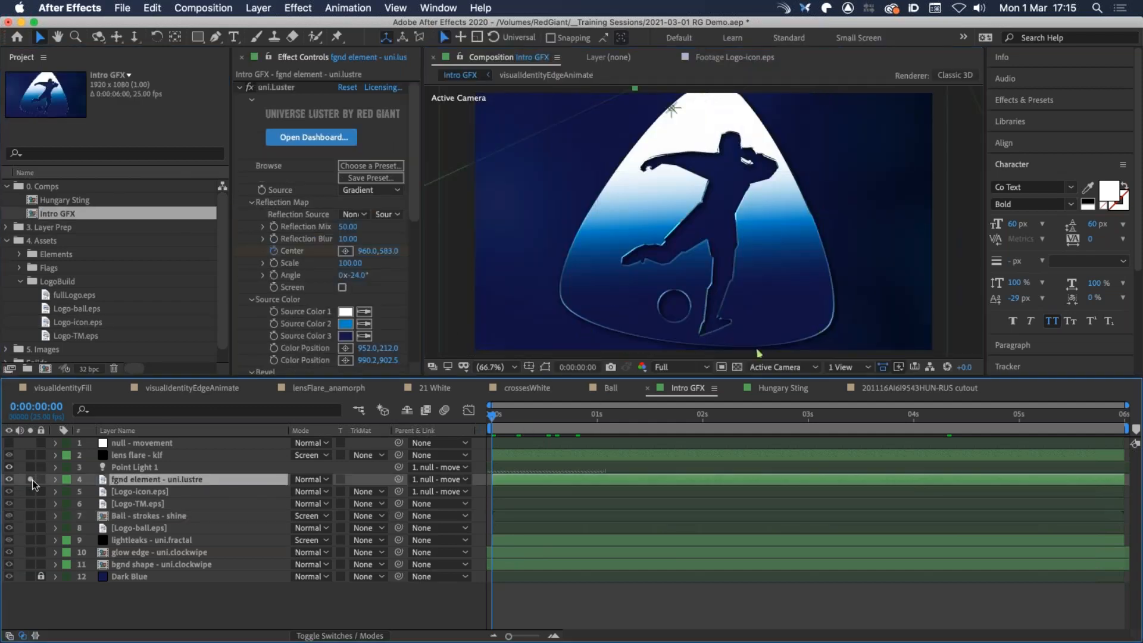
left_click(30, 480)
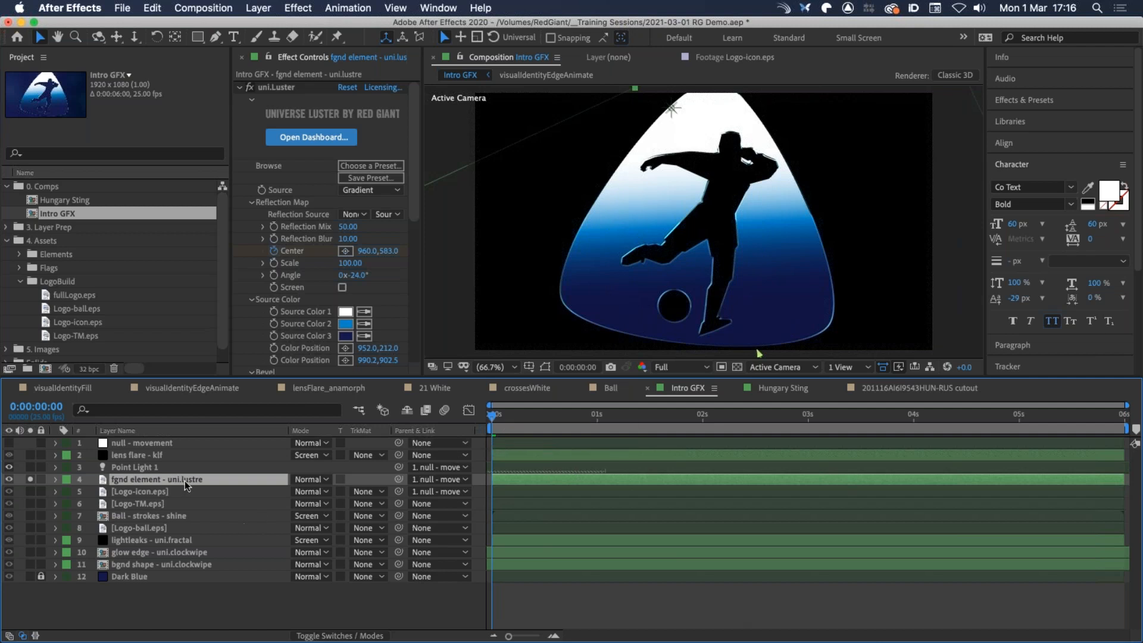
left_click(317, 138)
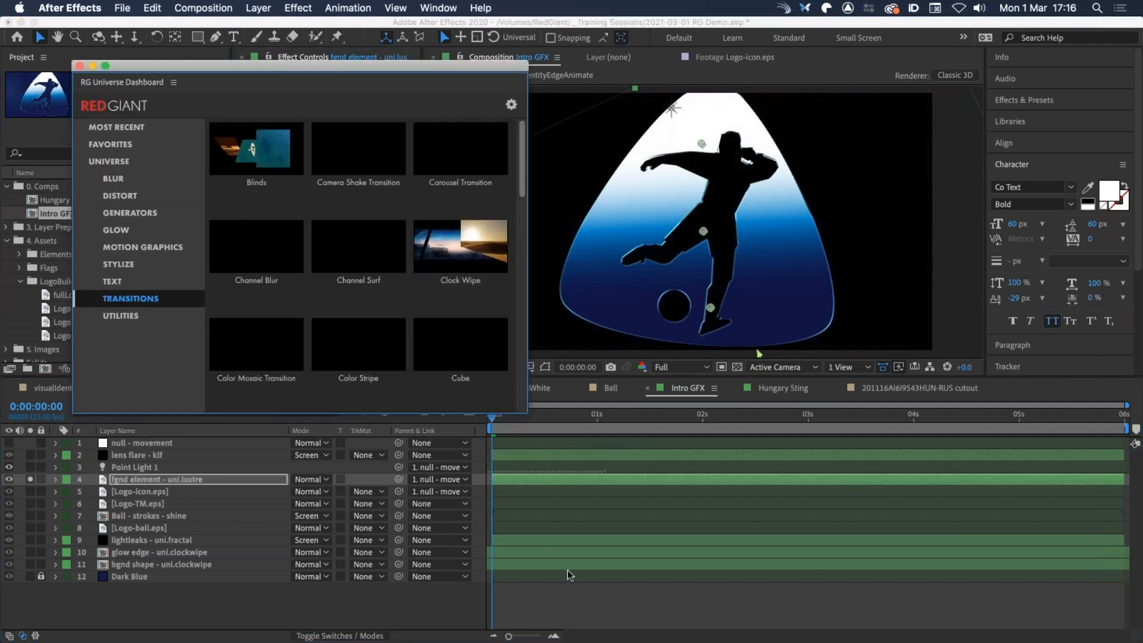
Enlarge the dashboard, open Luster in the Stylize category and examine its built-in presets and the custom preset
left_click(123, 263)
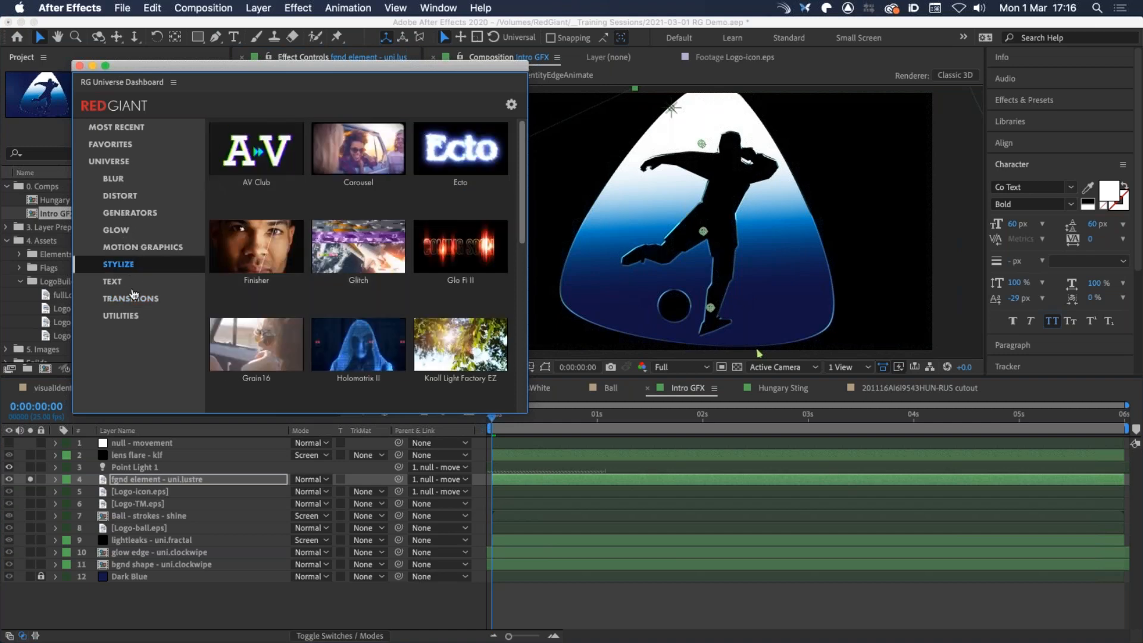
left_click_drag(522, 415, 794, 598)
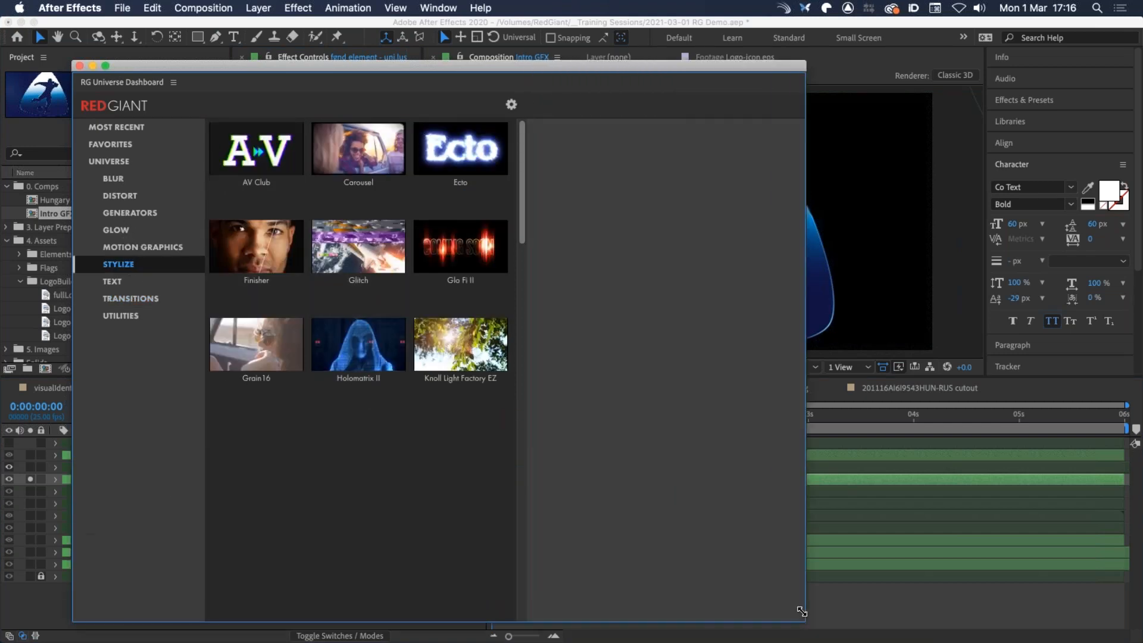
left_click(513, 362)
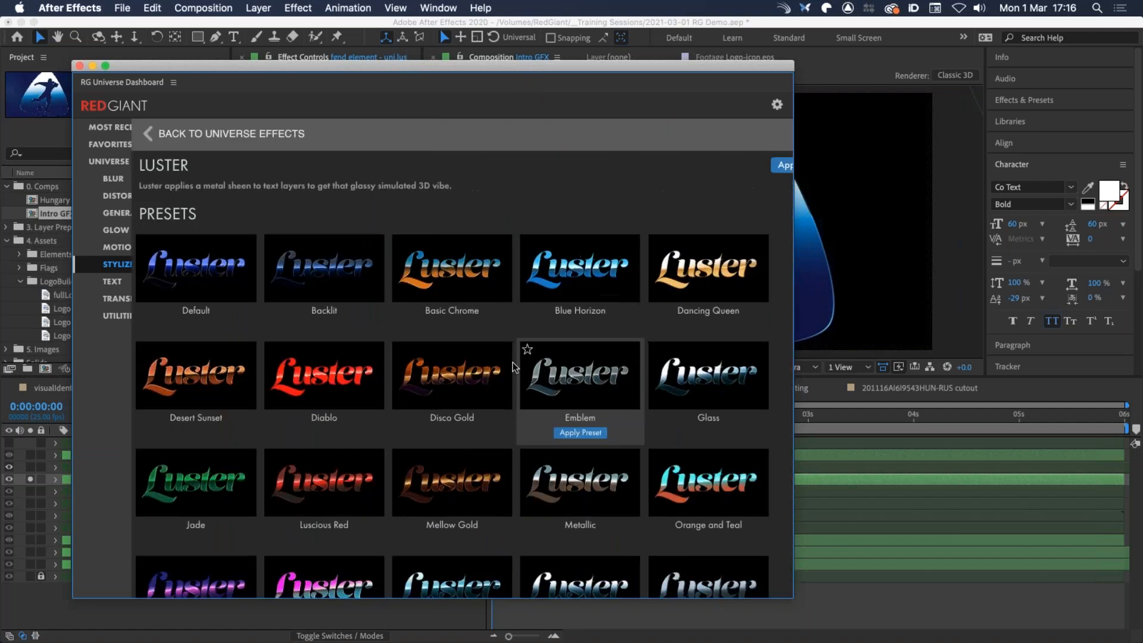
left_click_drag(785, 195, 777, 358)
mouse_move(146, 557)
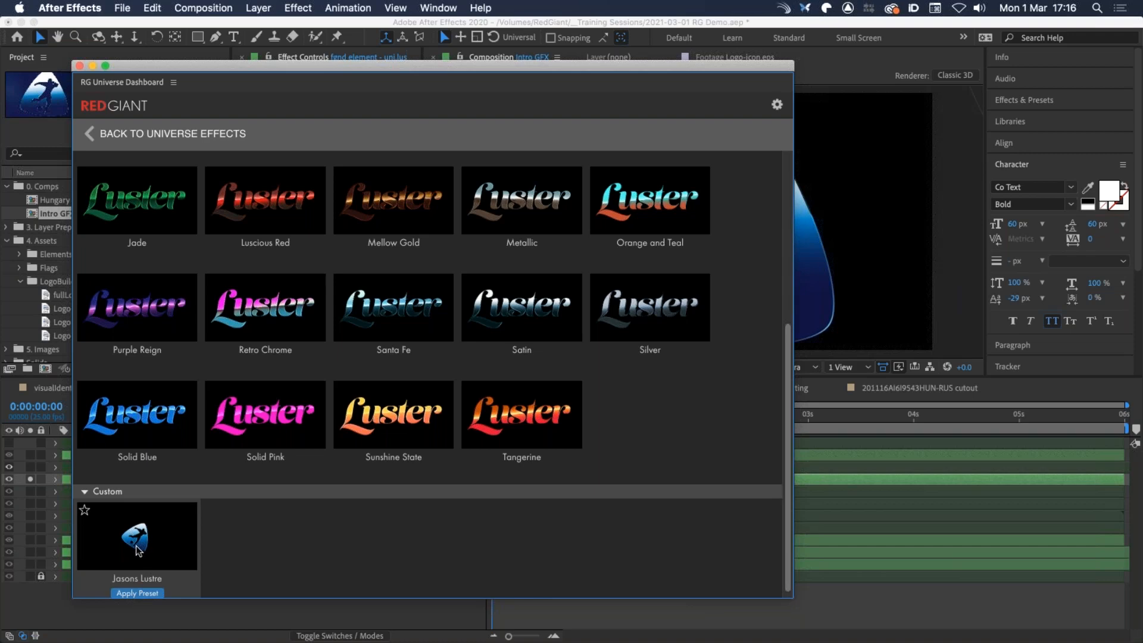
mouse_move(190, 422)
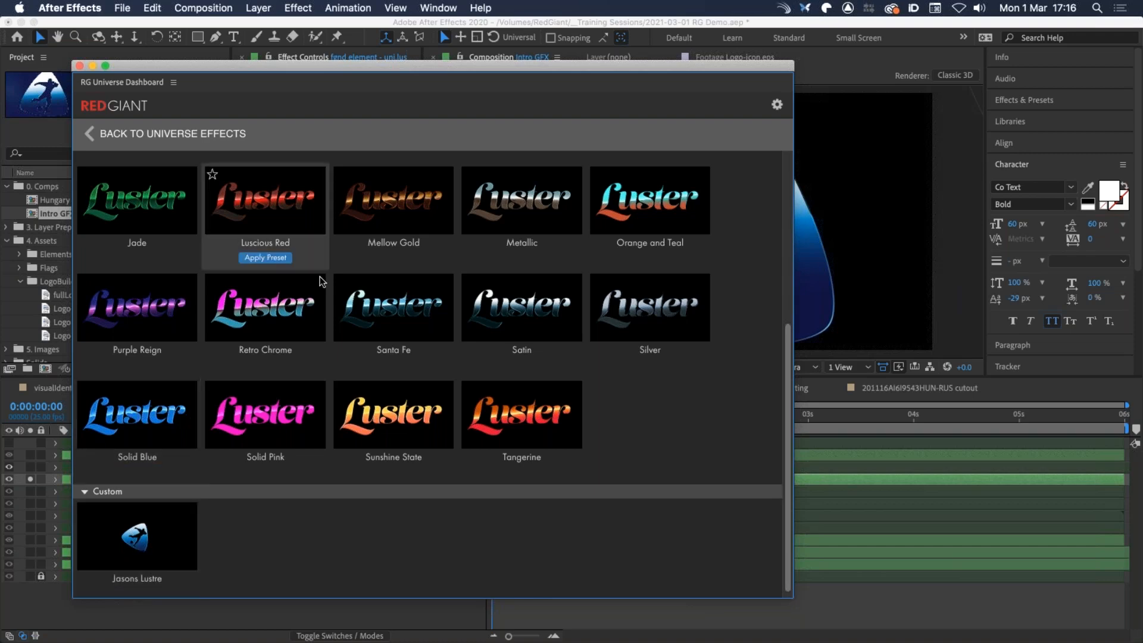
Examine the Luster presets once more from the first preset down to the custom one and close the Universe Dashboard
left_click_drag(785, 337, 790, 126)
mouse_move(526, 295)
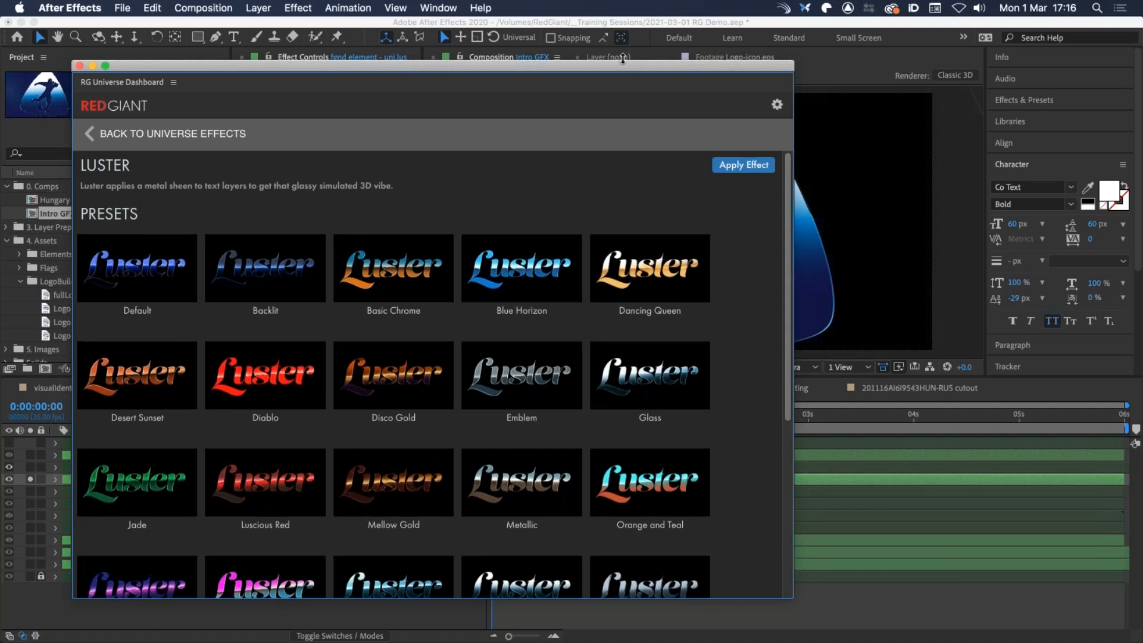
left_click_drag(619, 64, 578, 35)
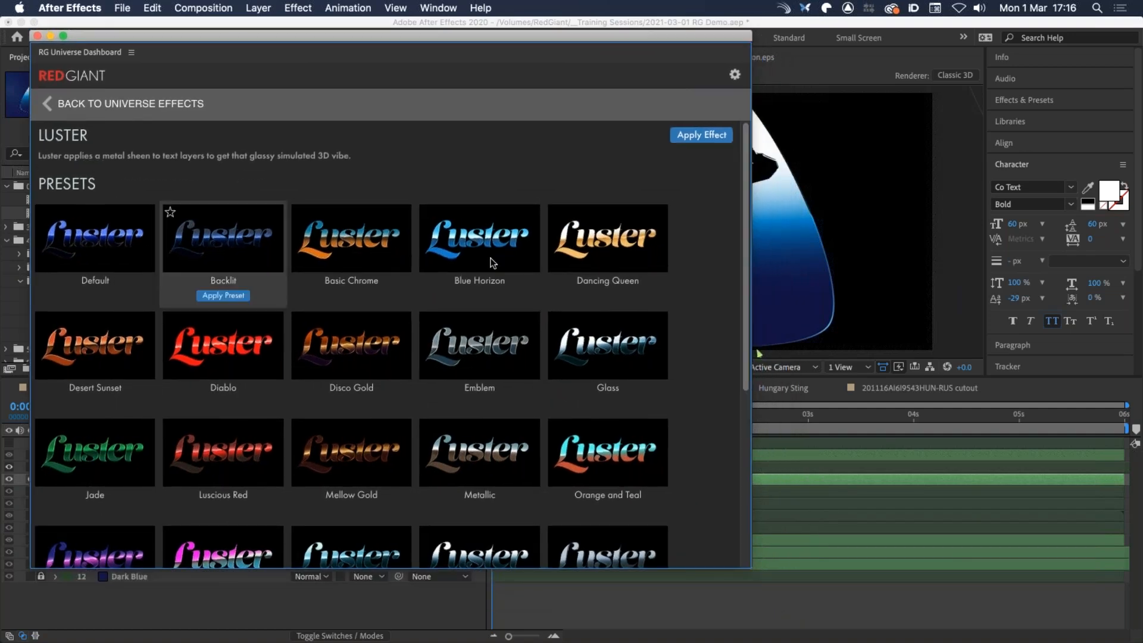
mouse_move(460, 245)
scroll(647, 270, "down", 5)
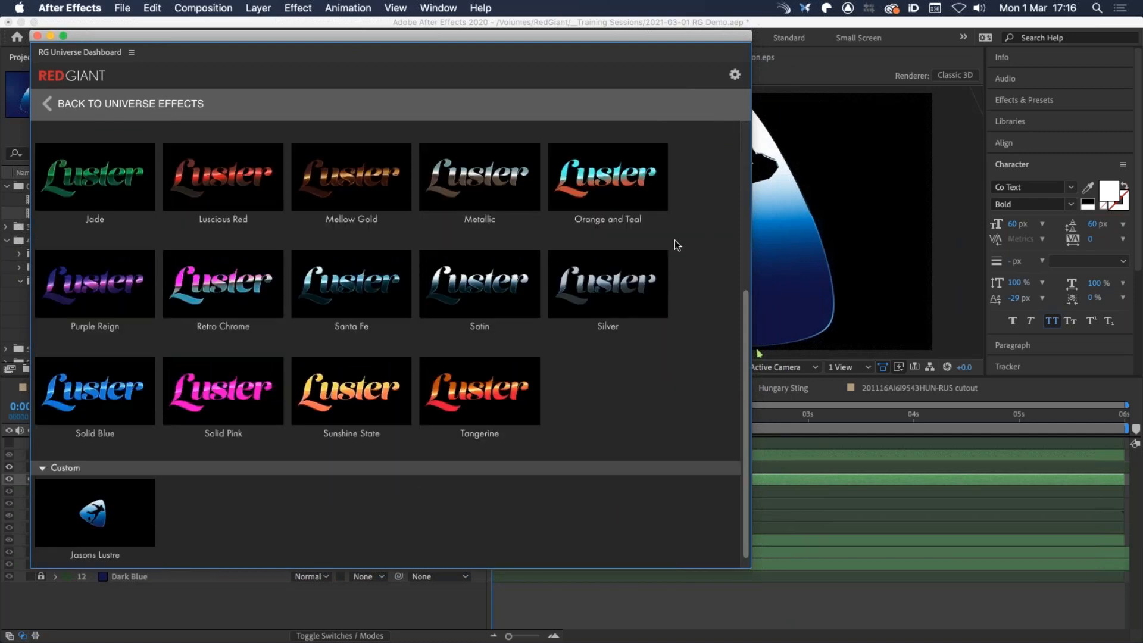
mouse_move(517, 192)
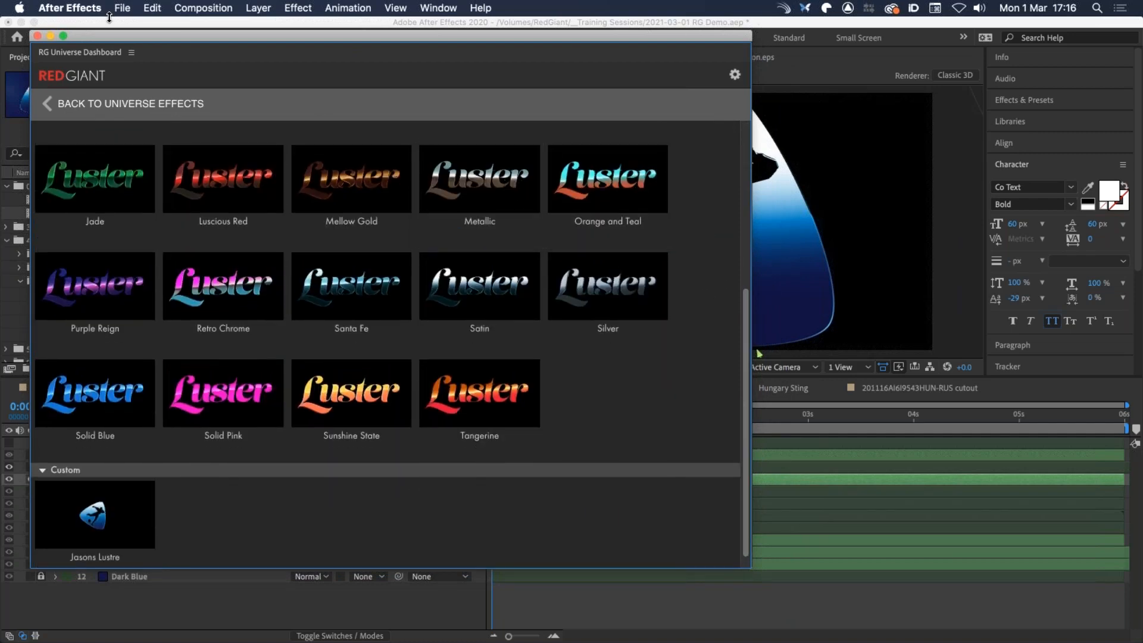
left_click(37, 36)
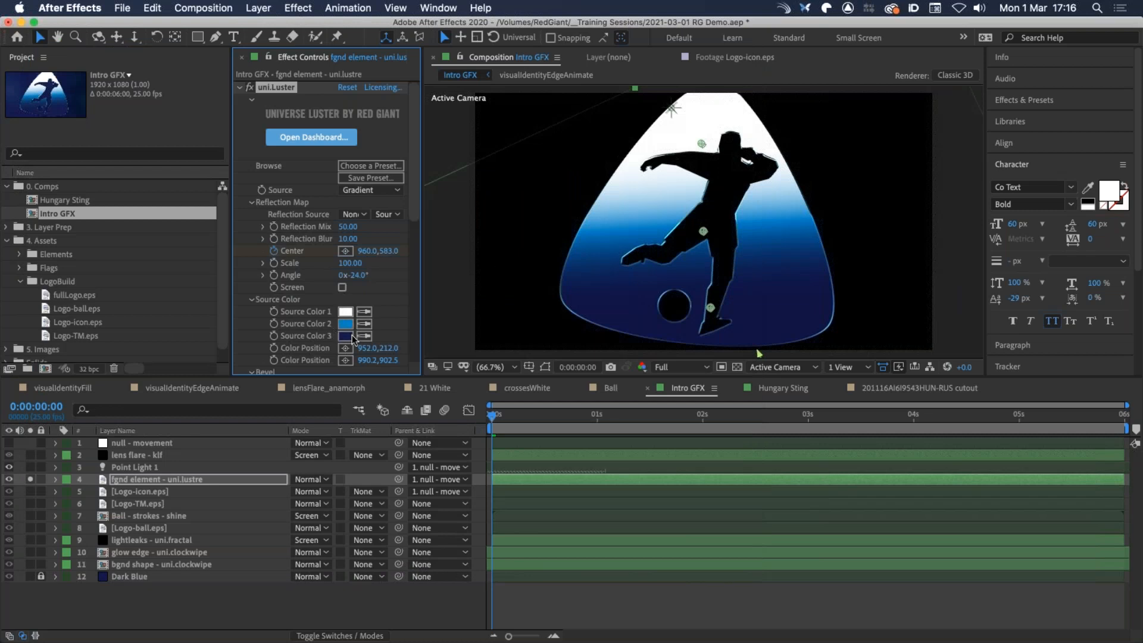
Reveal the keyframes of the fgnd element - uni.lustre layer and scrub to 0:00:01:07 to show the Luster animation
left_click_drag(494, 418, 631, 420)
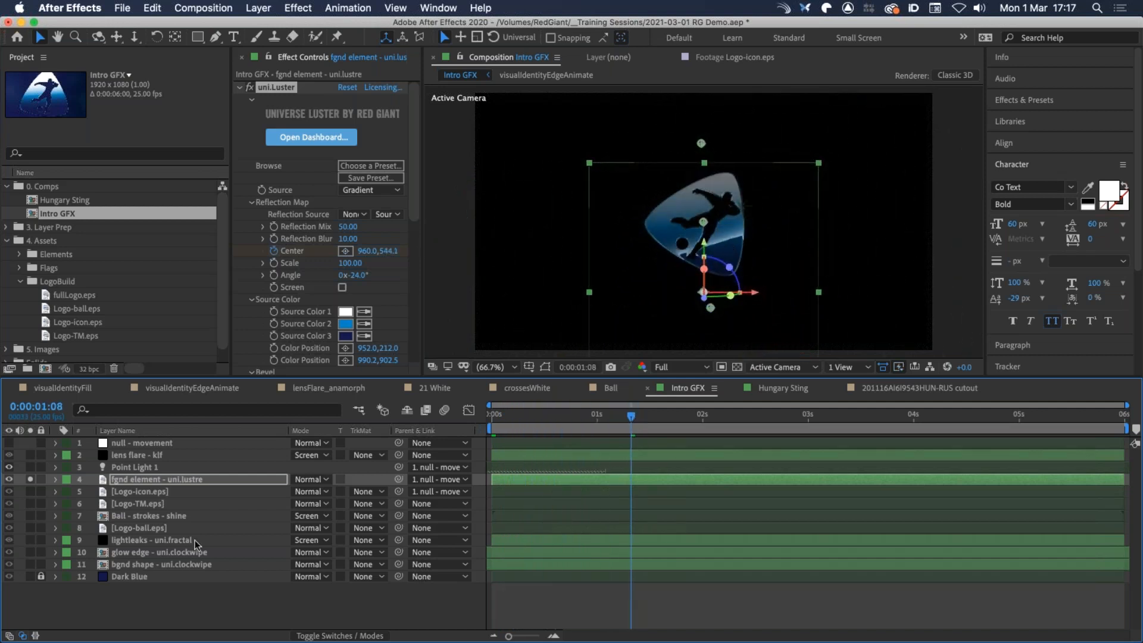
key("u")
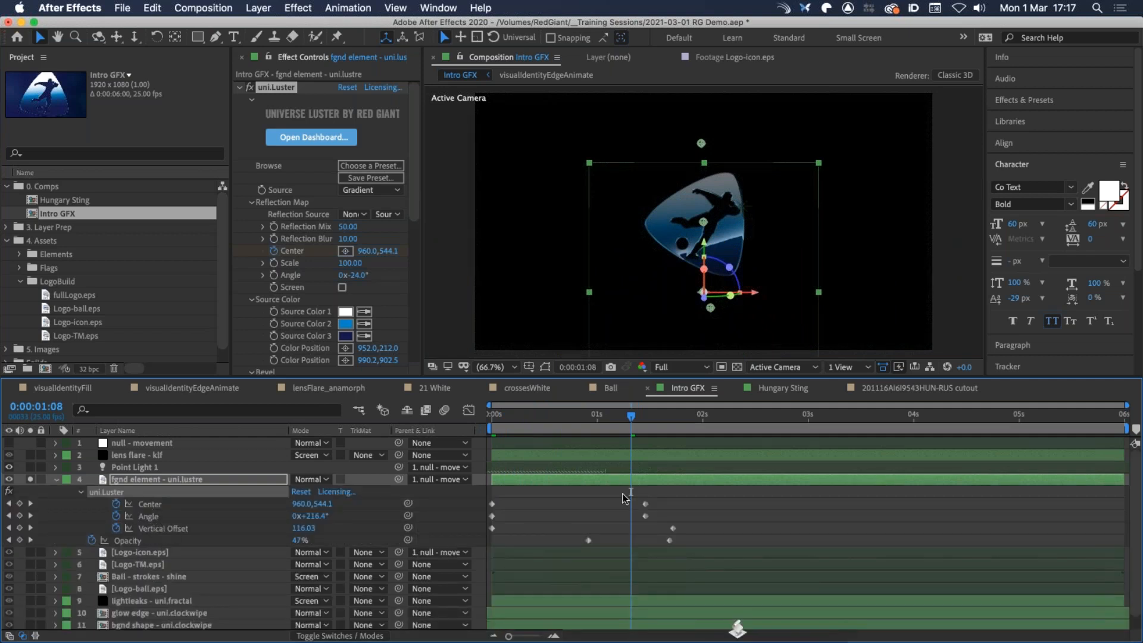
mouse_move(631, 417)
left_mouse_down()
mouse_move(650, 415)
mouse_move(637, 411)
left_mouse_up()
left_click_drag(651, 410, 626, 410)
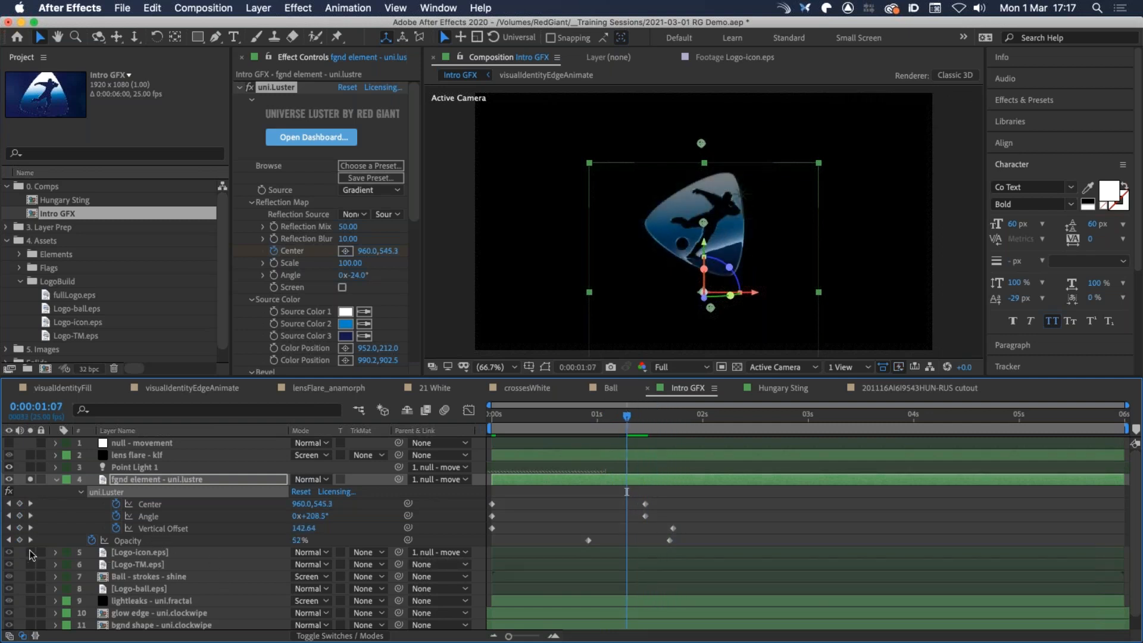
Solo Logo-icon.eps as well, scrub to 0:00:02:01 to show the crossfade, turn both solos off and collapse the keyframes
left_click(29, 552)
left_click_drag(627, 416, 707, 405)
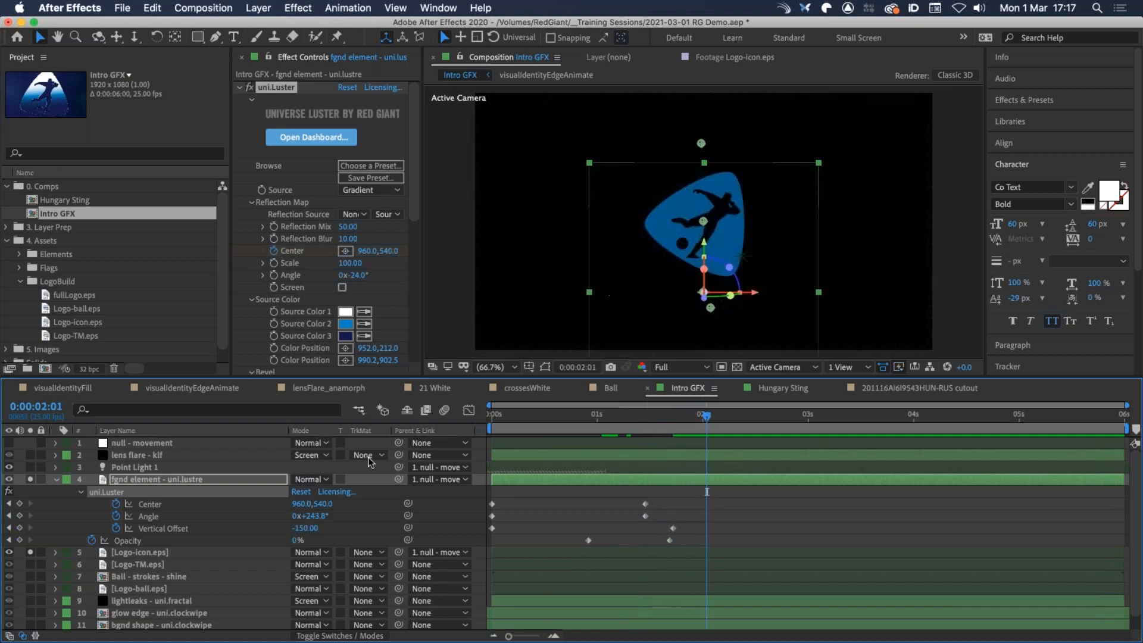
left_click(29, 479)
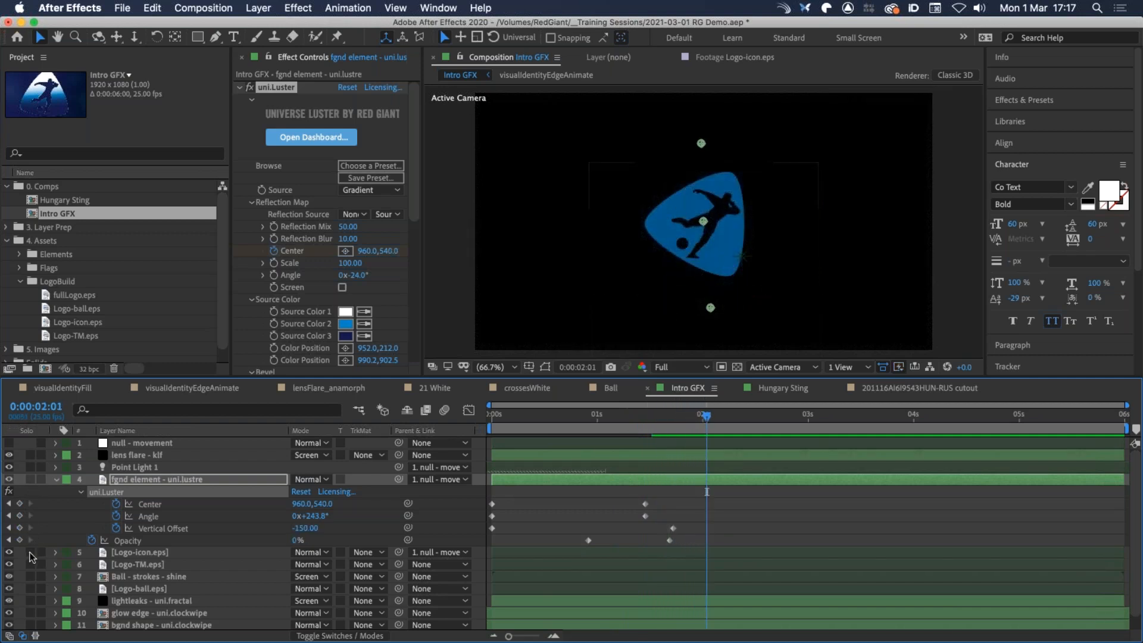
key("u")
Scrub through Intro GFX with all layers visible to review the logo animation, stopping at 0:00:02:00
left_click(740, 415)
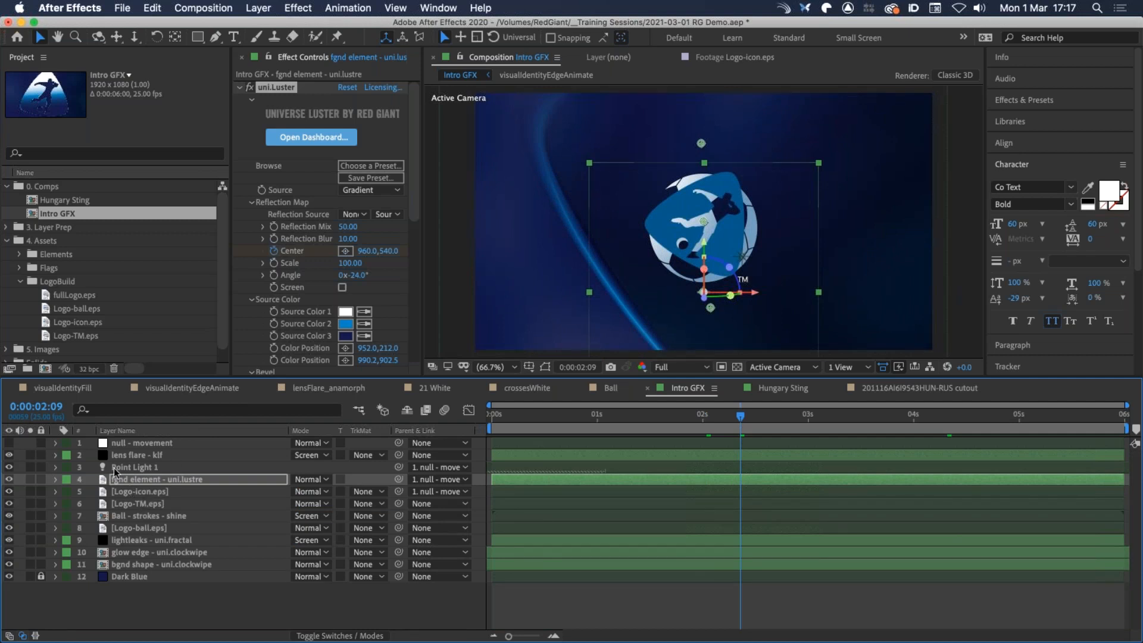
left_click_drag(722, 417, 581, 416)
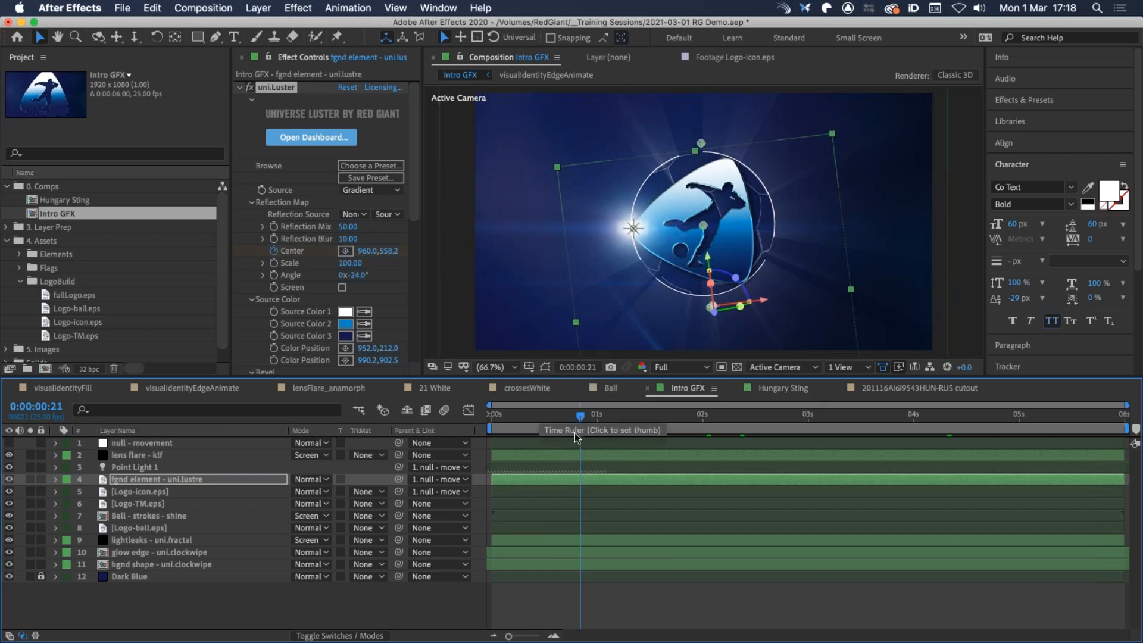
left_click_drag(581, 416, 635, 416)
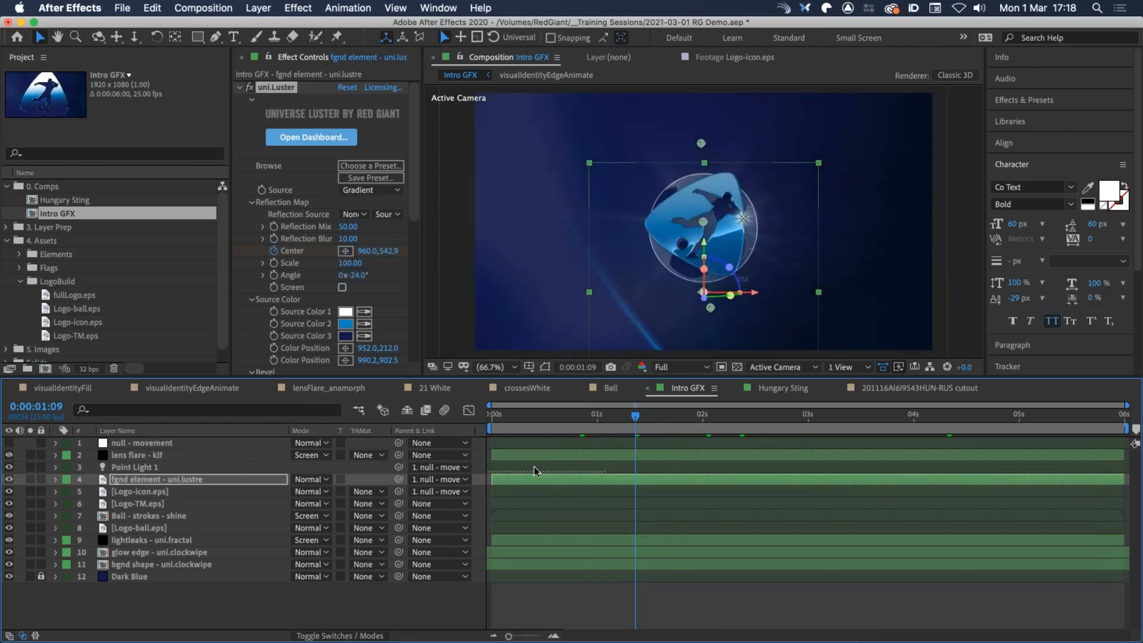
left_click(700, 413)
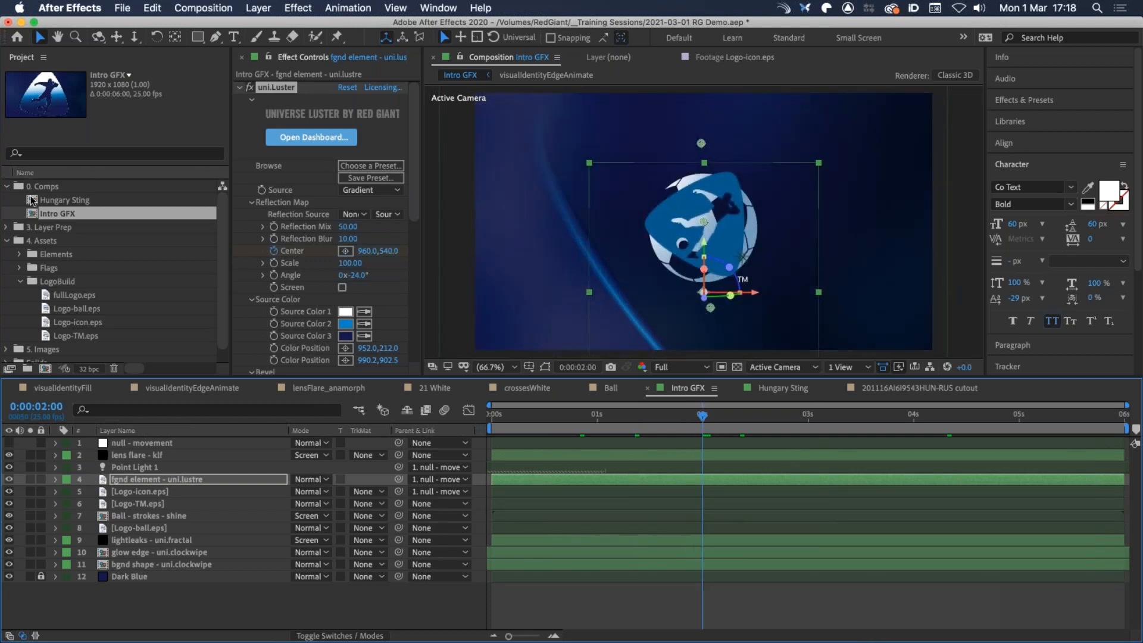
Open the Hungary Sting composition at 0:00:00:00 and enlarge the timeline to show the layers down to bgnd image
double_click(32, 200)
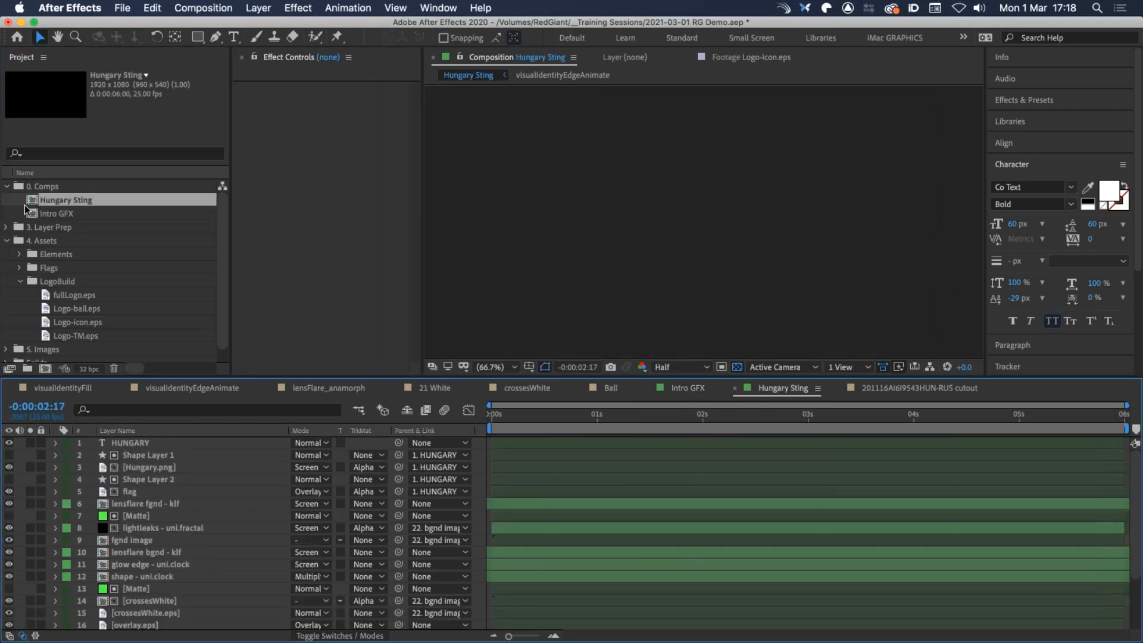
left_click_drag(502, 406, 485, 405)
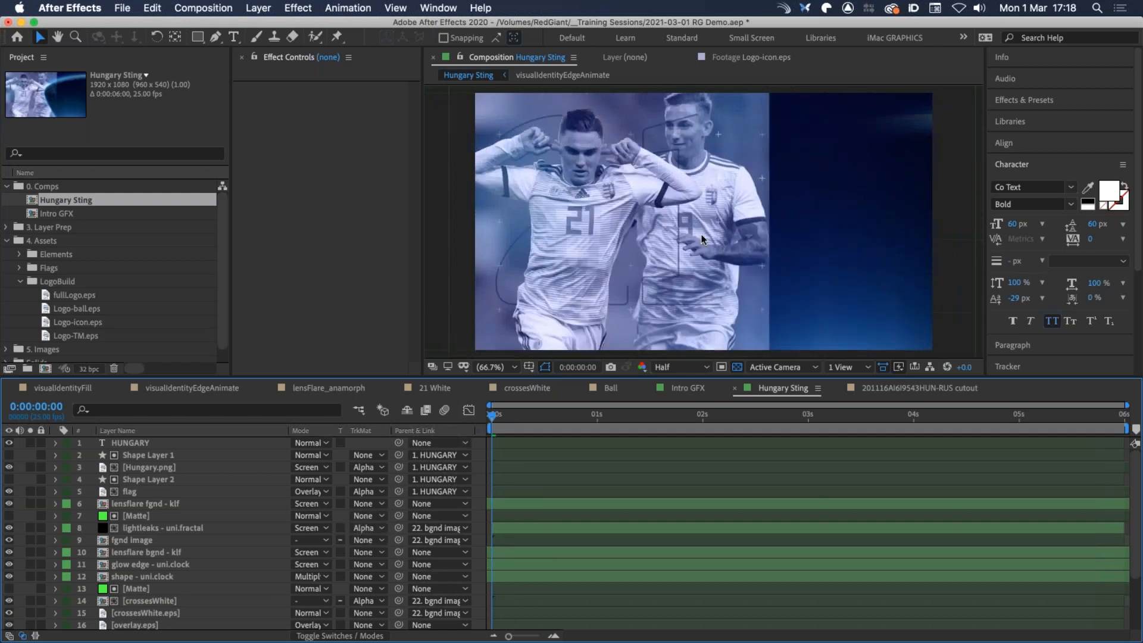
left_click_drag(425, 375, 424, 291)
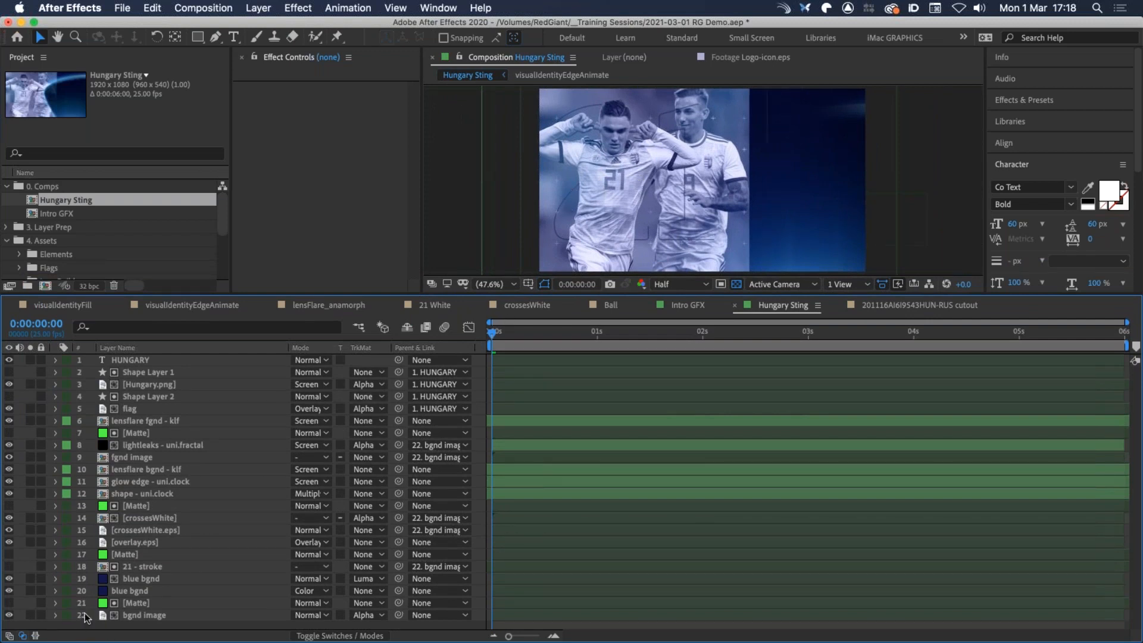
Solo the bgnd image and fgnd image layers one after the other to show each picture, turning each solo off again
left_click(29, 614)
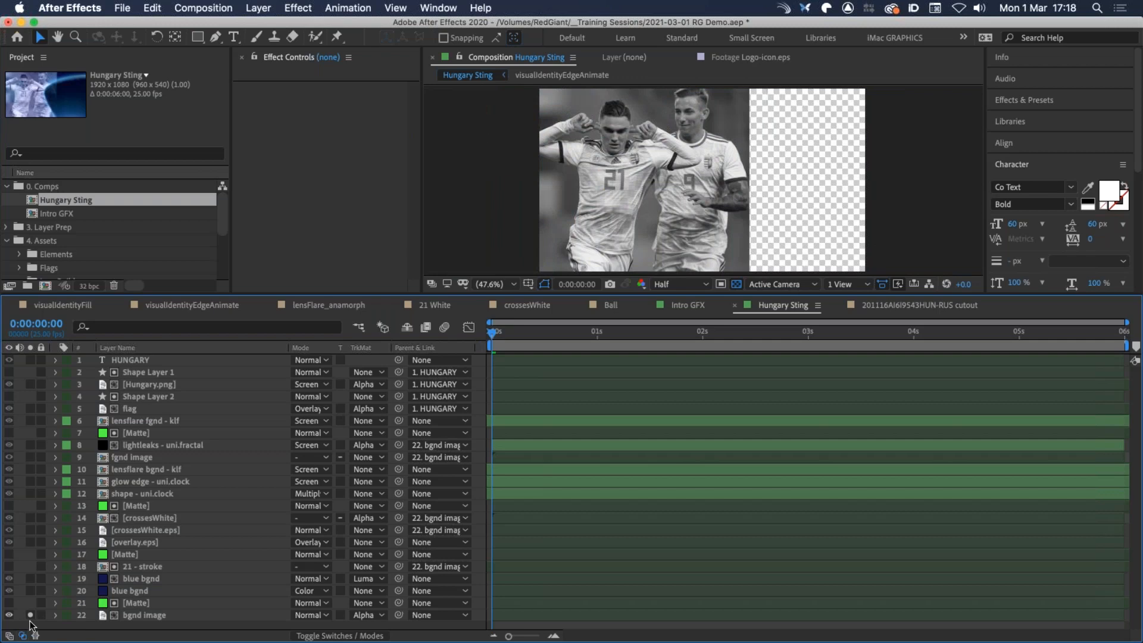
left_click(29, 615)
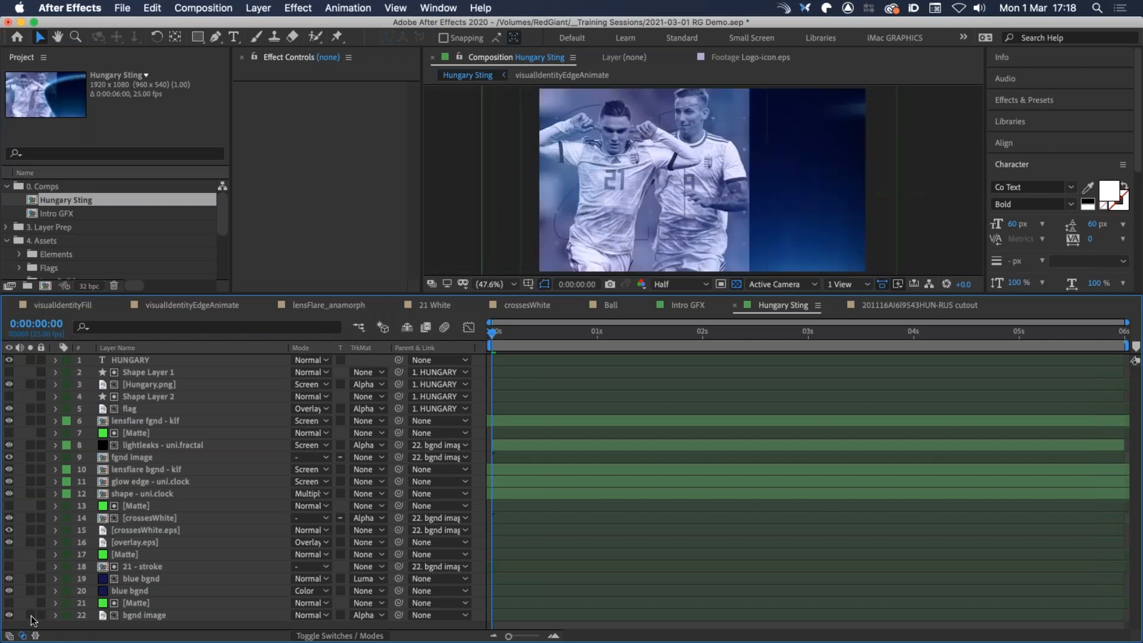
left_click(29, 456)
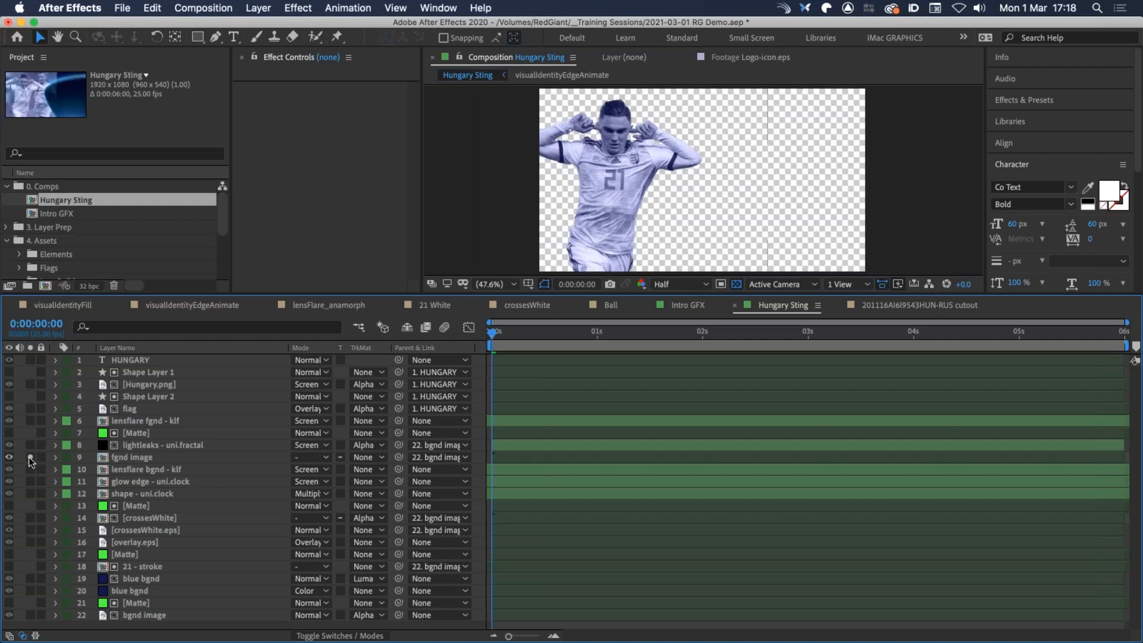
left_click(30, 456)
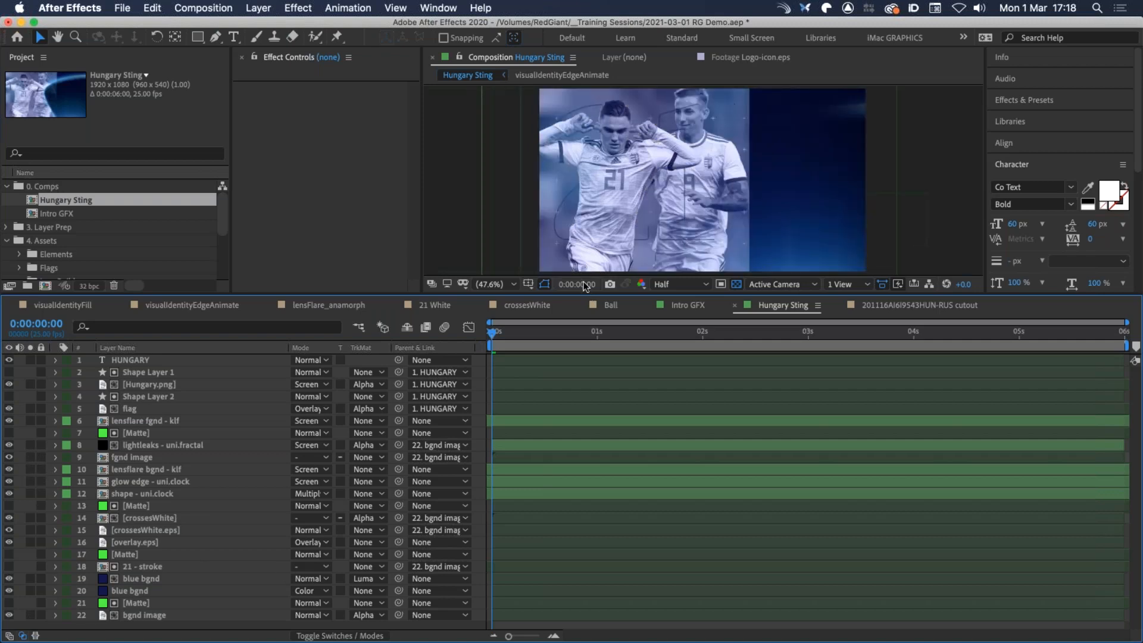
Enlarge the composition view and scrub Hungary Sting from the start to 0:00:04:07 to show the title, flag and flare animation
left_click_drag(568, 295, 563, 294)
left_click_drag(563, 387, 563, 458)
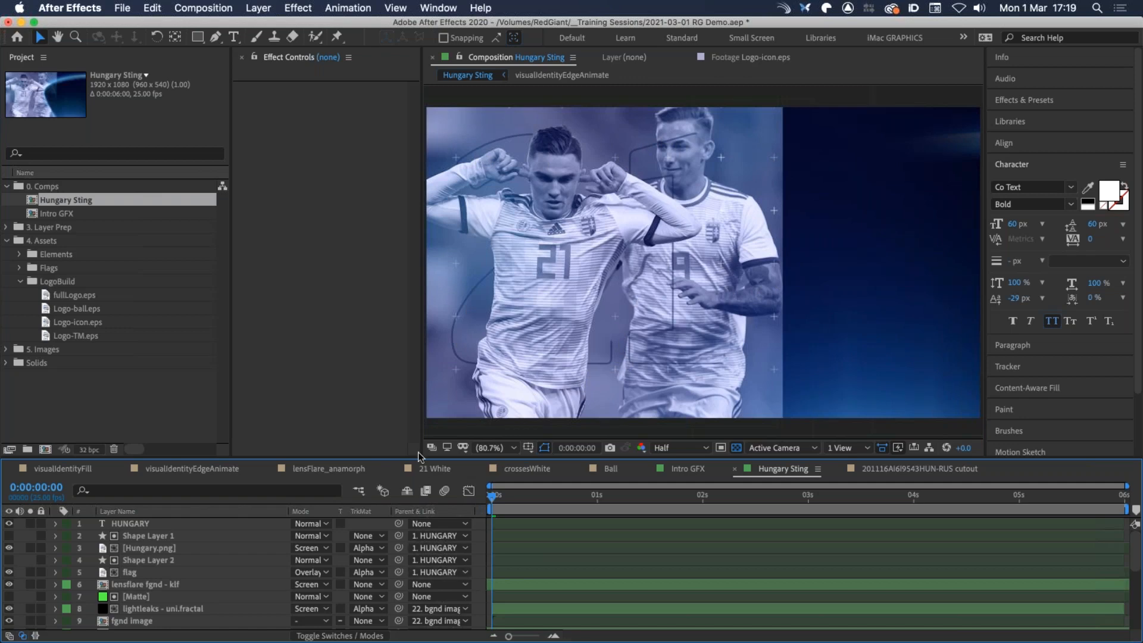
left_click_drag(423, 461, 438, 370)
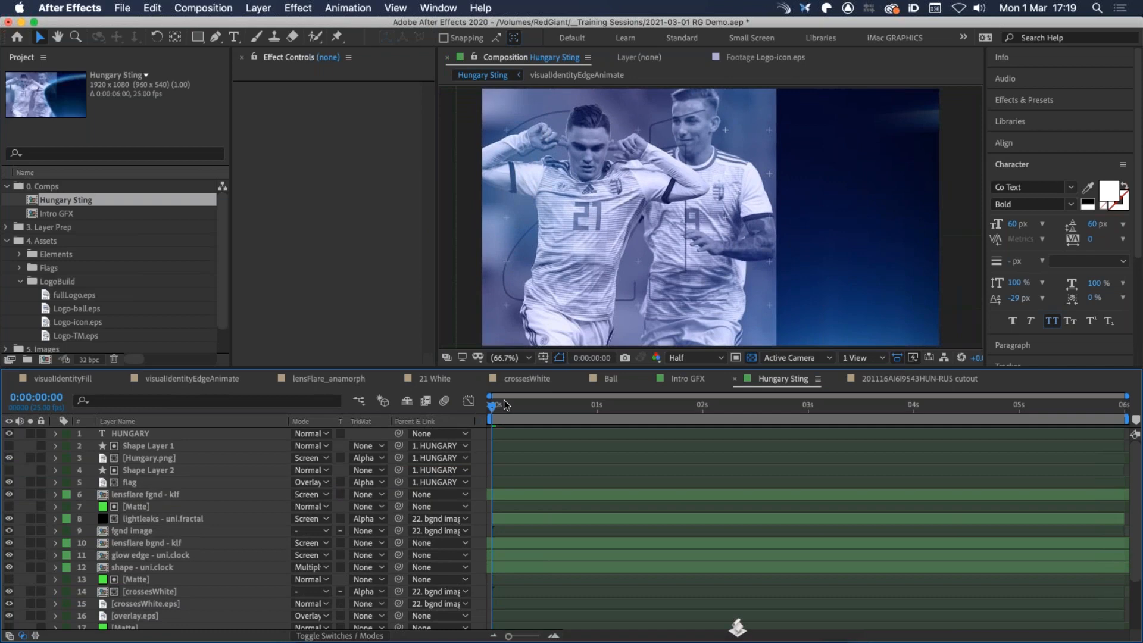
left_click(509, 403)
left_click_drag(509, 405, 565, 405)
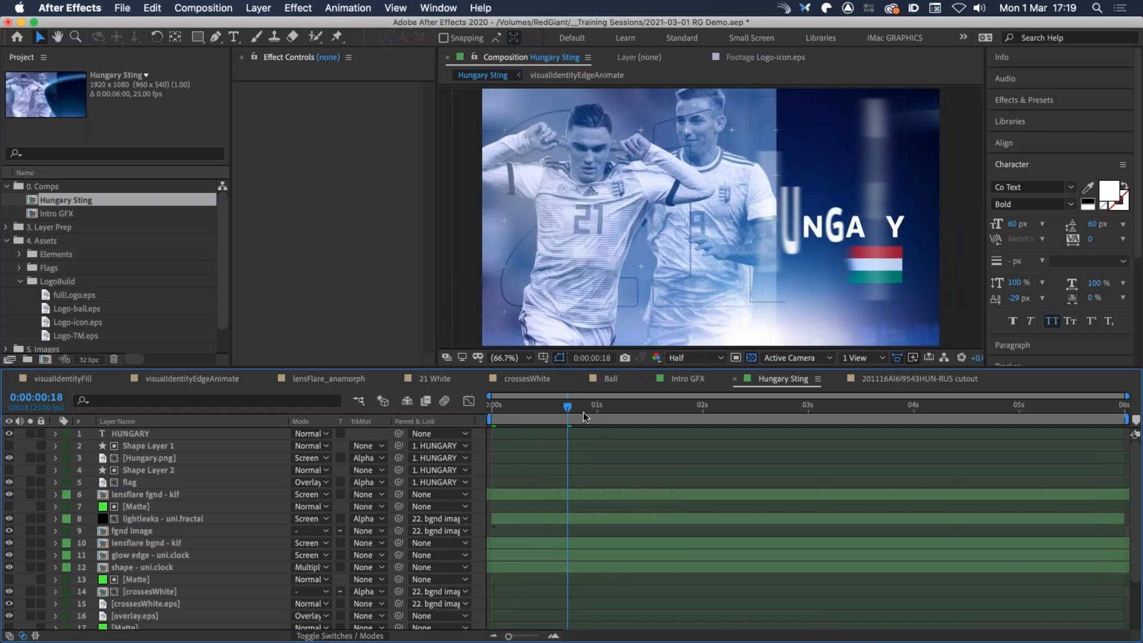
left_click(605, 405)
left_click_drag(621, 405, 695, 407)
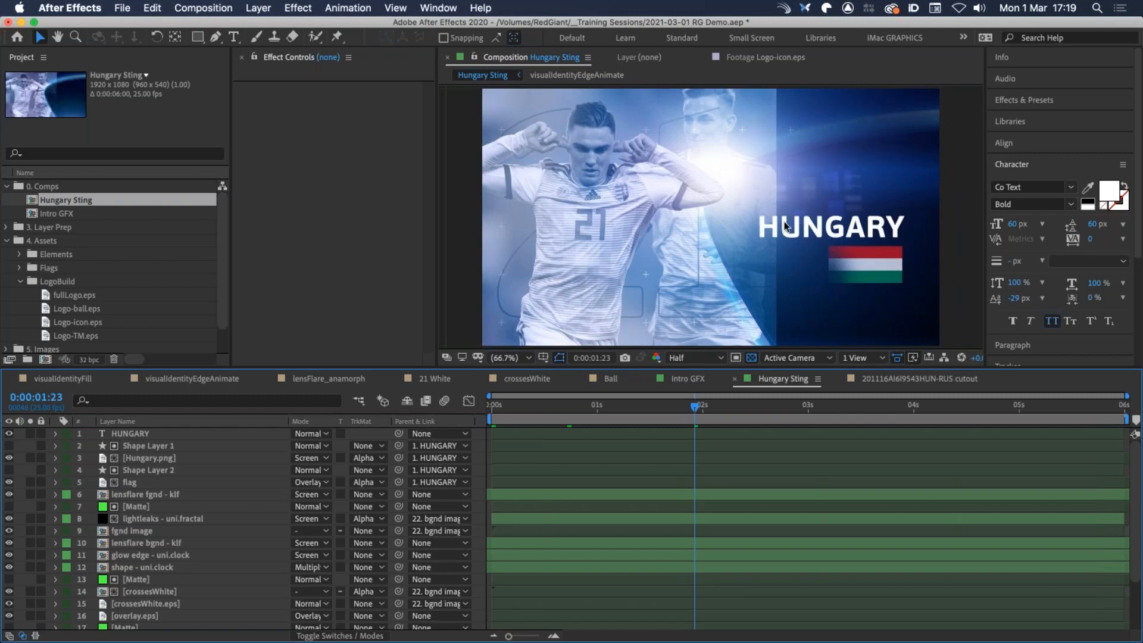
left_click_drag(704, 408, 942, 419)
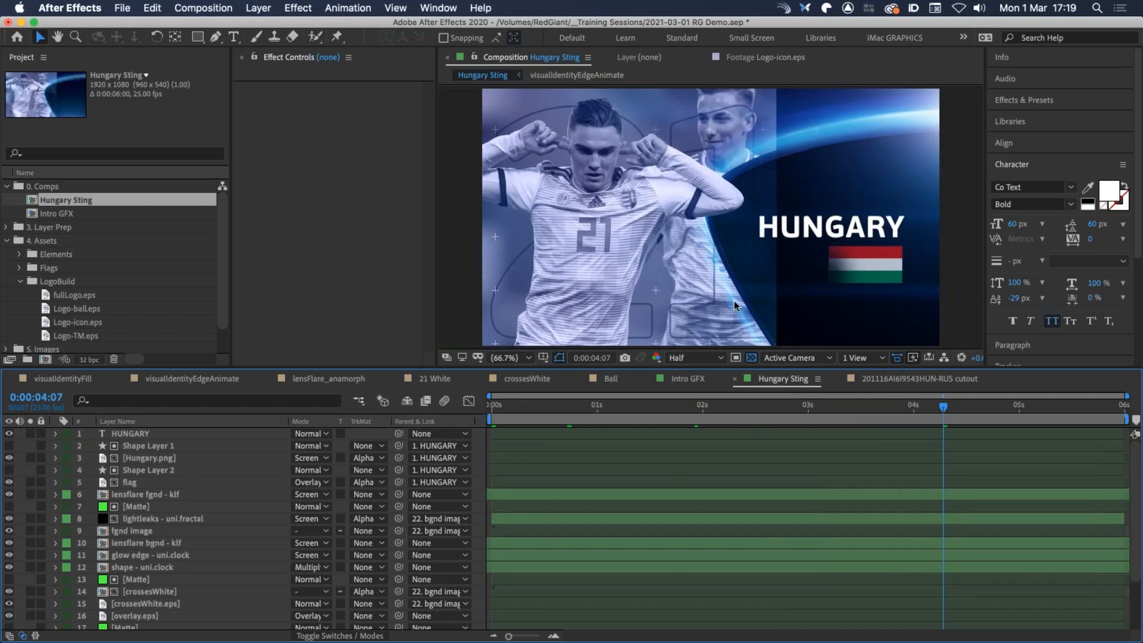
Review the HUNGARY title reveal again from near the start and follow the lens flare to 0:00:03:00
mouse_move(515, 412)
left_mouse_down()
mouse_move(494, 411)
mouse_move(533, 409)
left_mouse_up()
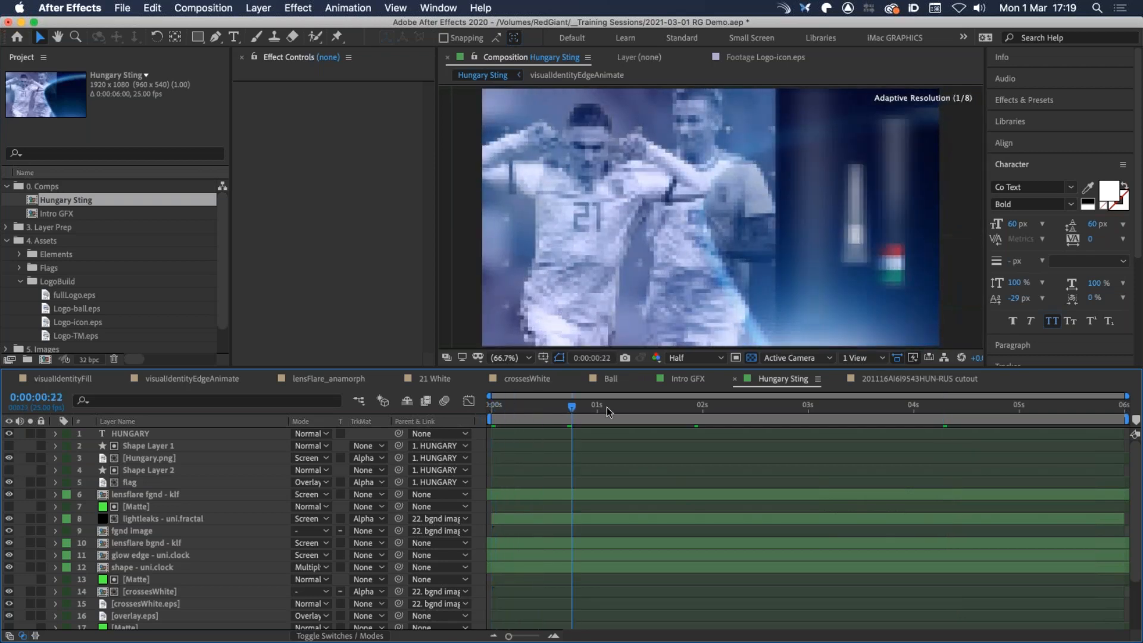
key("space")
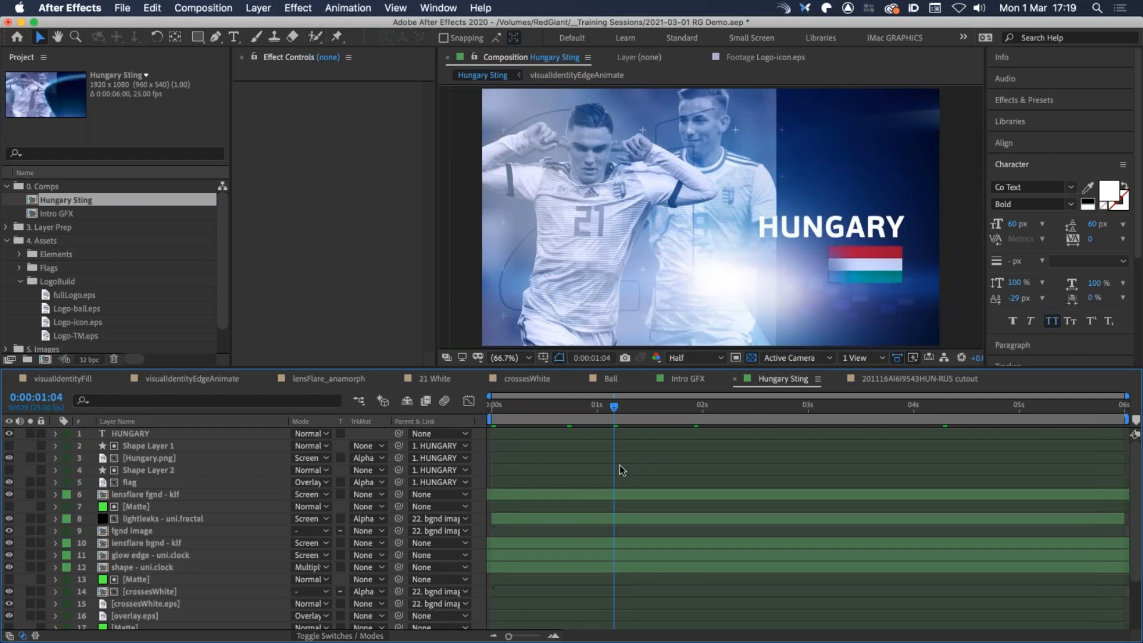
left_click_drag(592, 405, 559, 406)
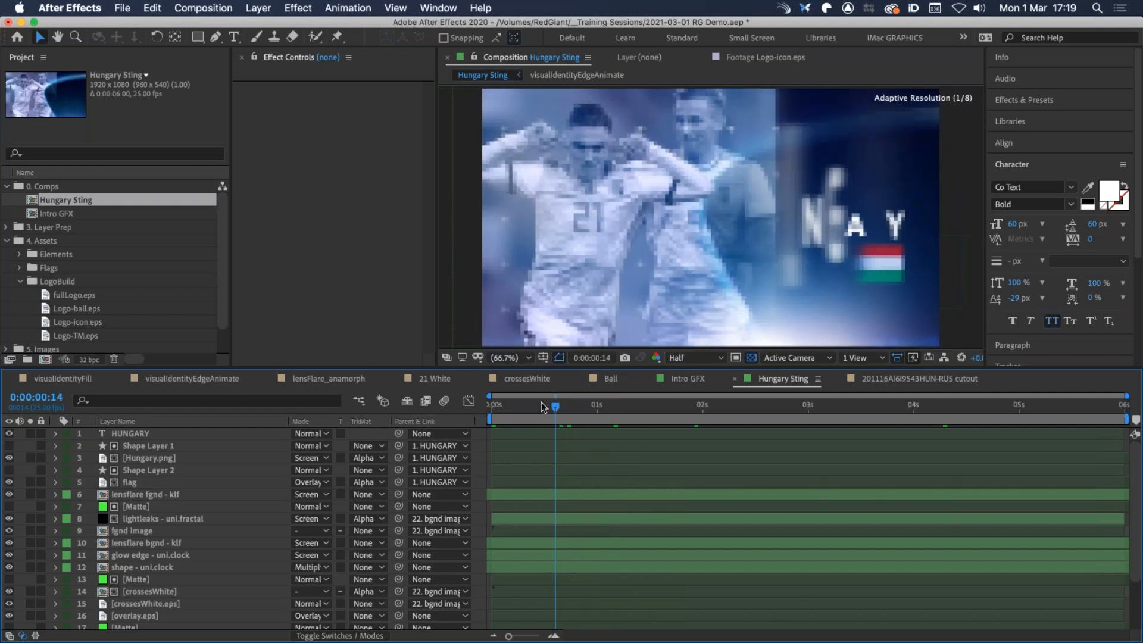
left_click_drag(585, 391, 635, 393)
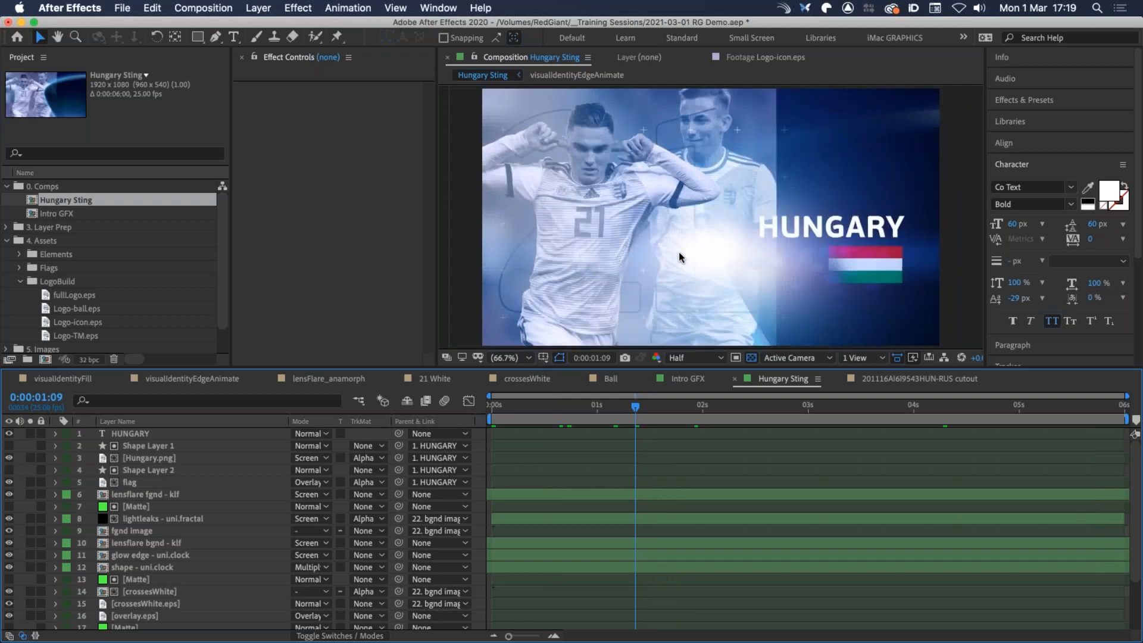
left_click_drag(639, 409, 687, 413)
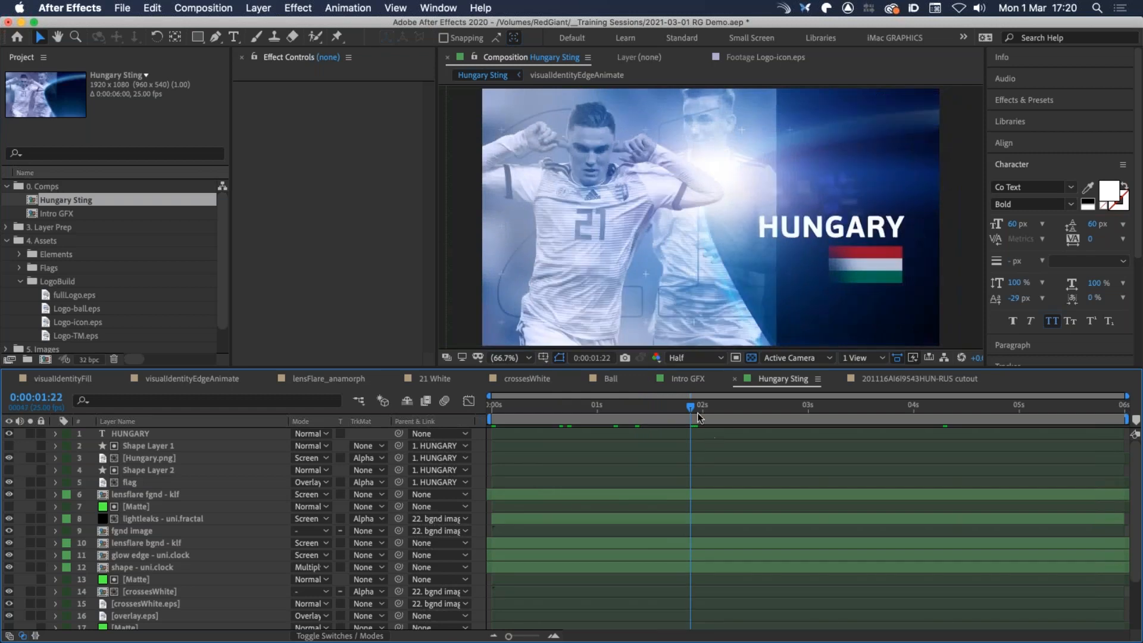
left_click_drag(703, 408, 808, 423)
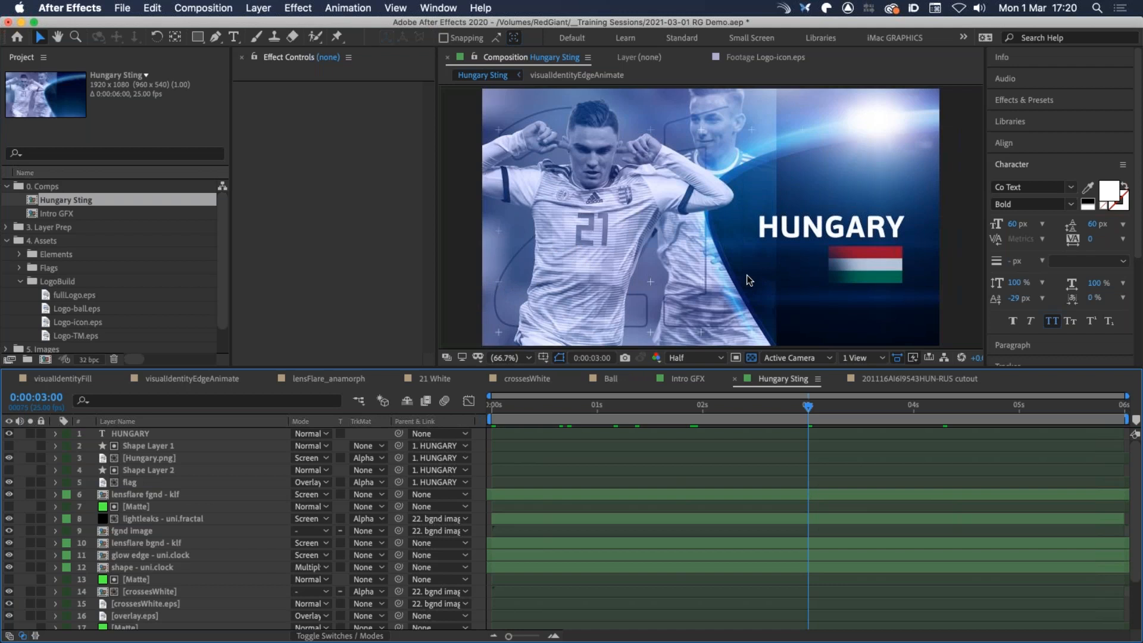
Show the Fractal Background settings of lightleaks - uni.fractal and return to Intro GFX with the fgnd element - uni.lustre layer selected
left_click(179, 519)
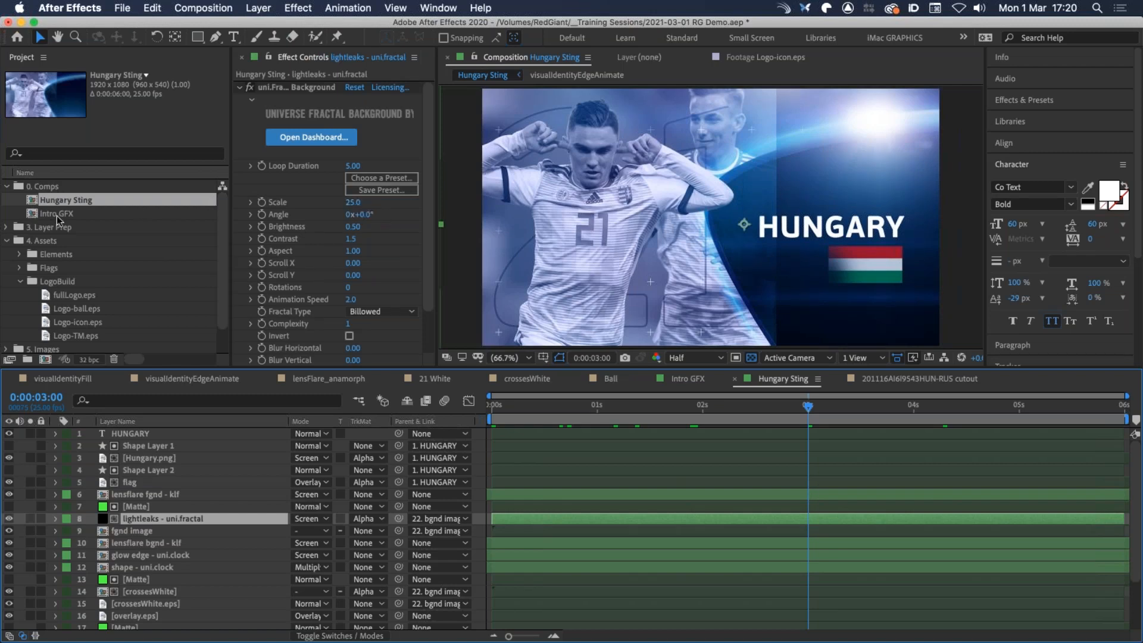
left_click(25, 217)
double_click(31, 213)
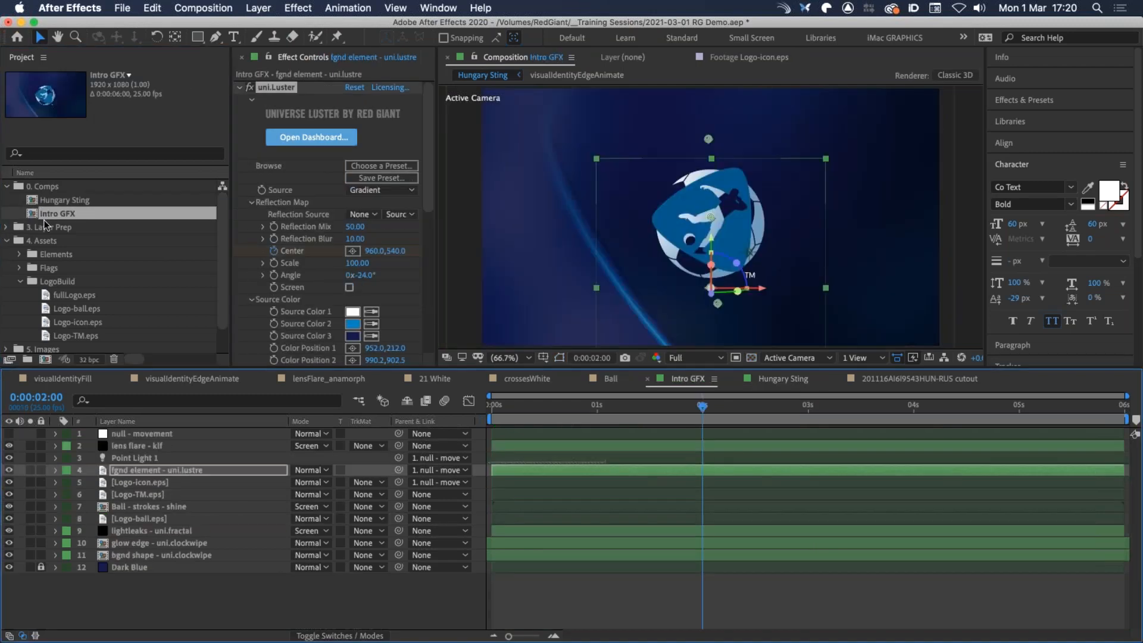
left_click(178, 471)
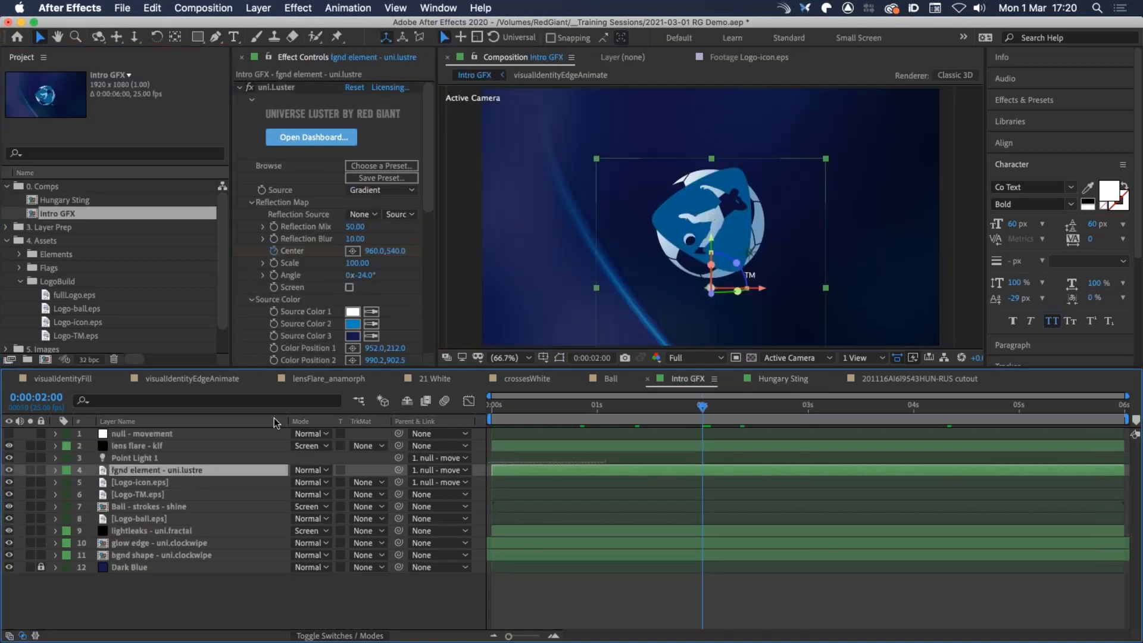
Save the fgnd element's Luster settings as a custom preset named with the author's first name plus "U21 lustre"
left_click(377, 178)
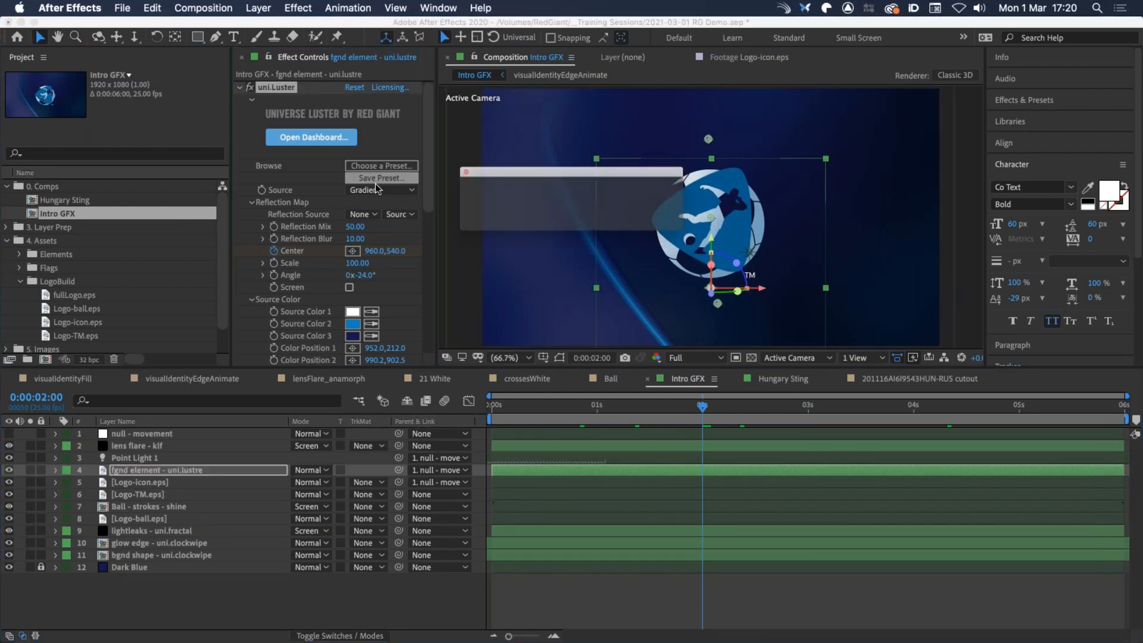
type("jasons ")
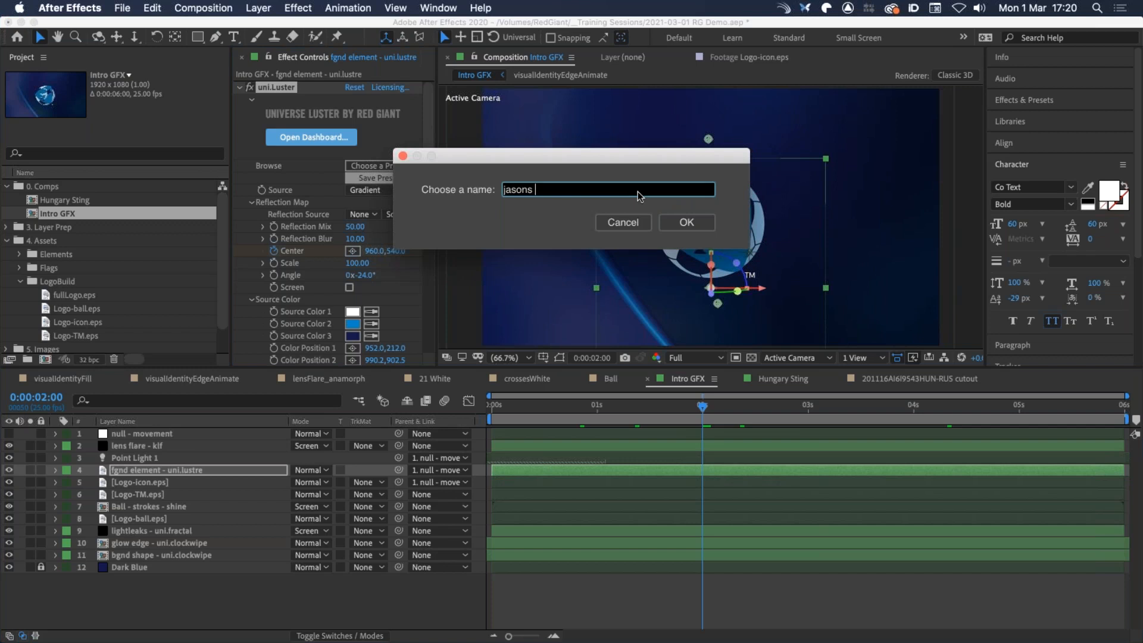
type("U21 lustre")
key("Return")
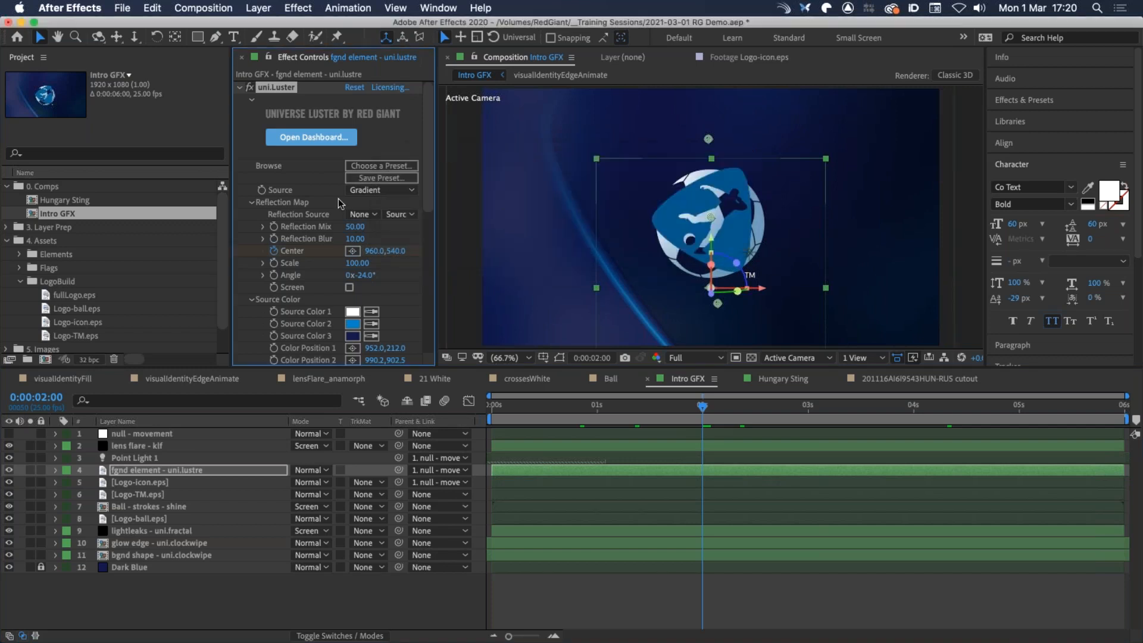
Browse the Luster presets in the Universe Dashboard down to the newly saved U21 lustre preset in the Custom section
left_click(391, 168)
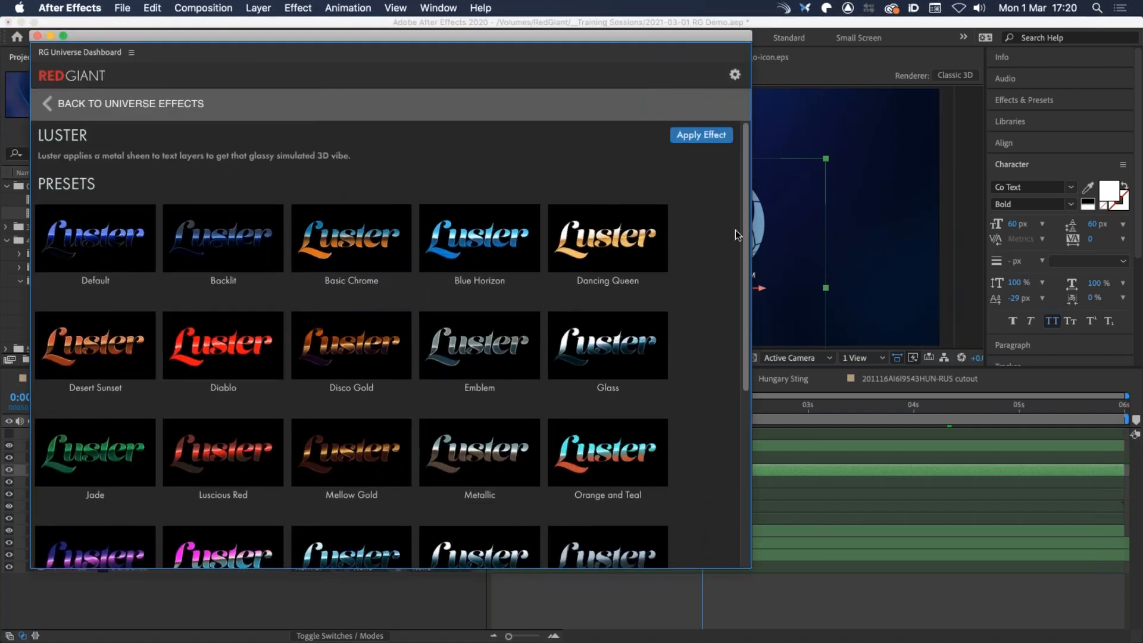
scroll(713, 512, "down", 5)
mouse_move(213, 517)
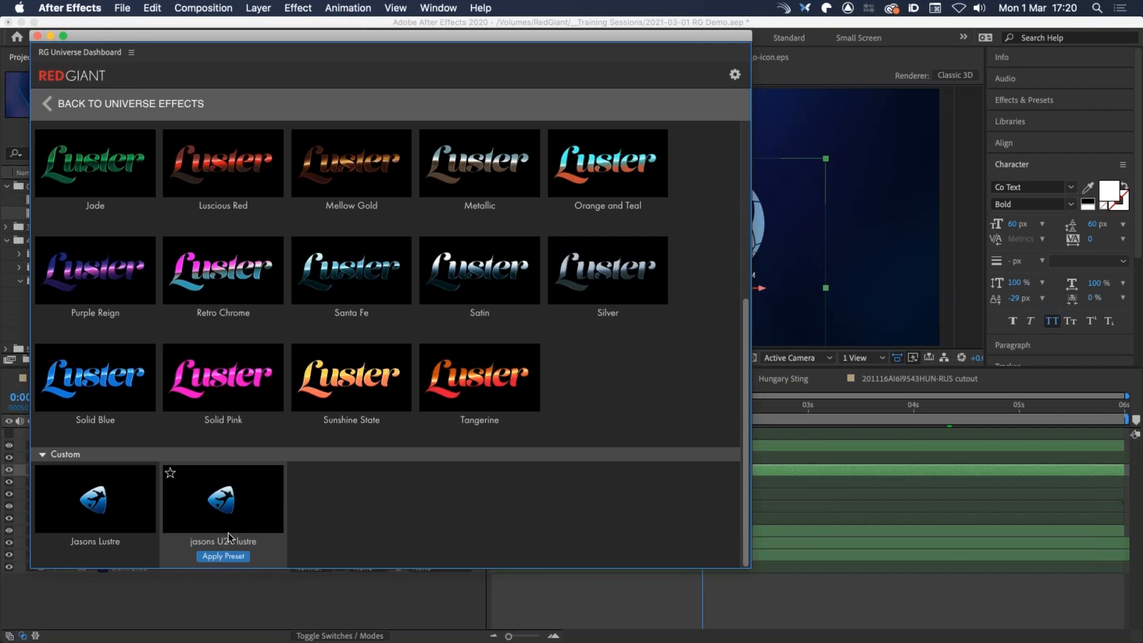
mouse_move(223, 172)
left_click_drag(180, 35, 163, 82)
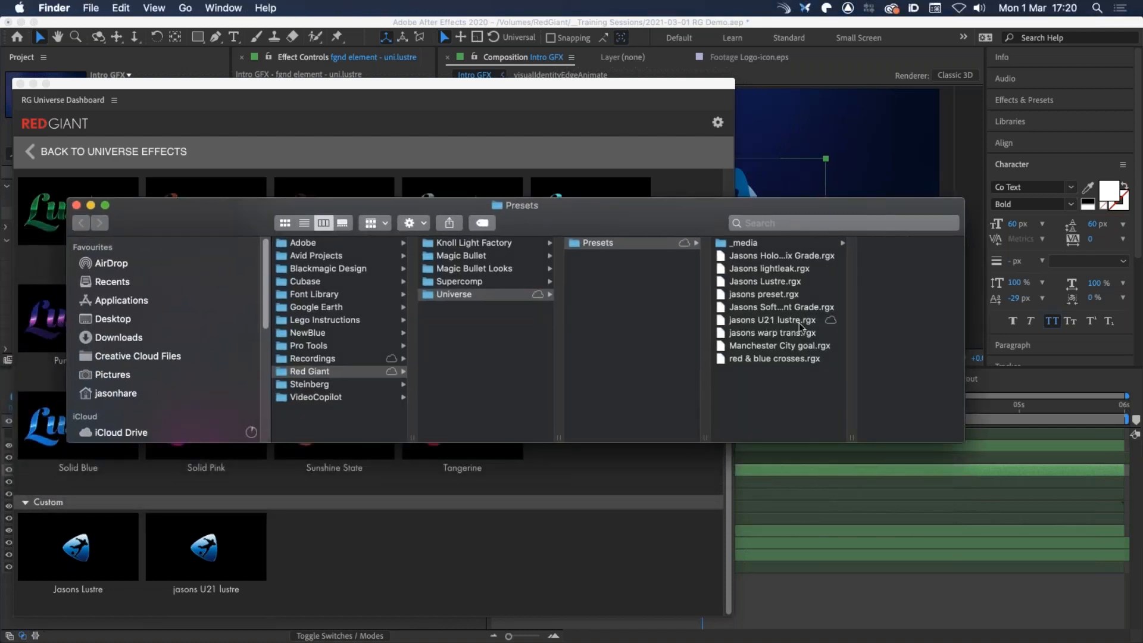
Locate the U21 lustre .rgx file in the Universe Presets folder in Finder and close the folder window
left_click(760, 322)
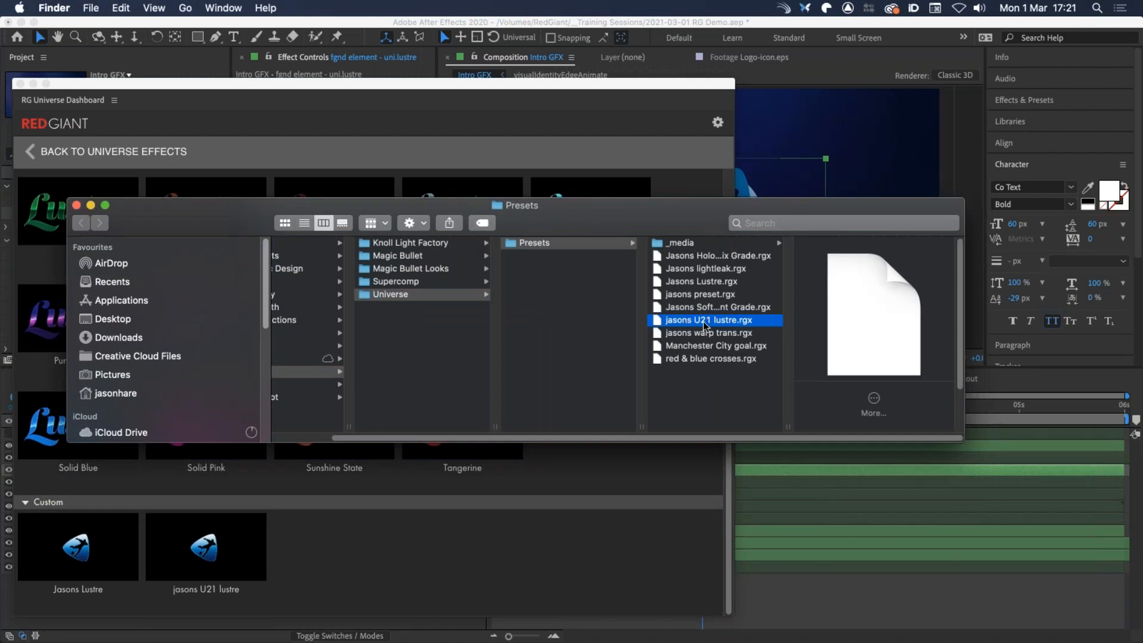
left_click_drag(708, 207, 671, 262)
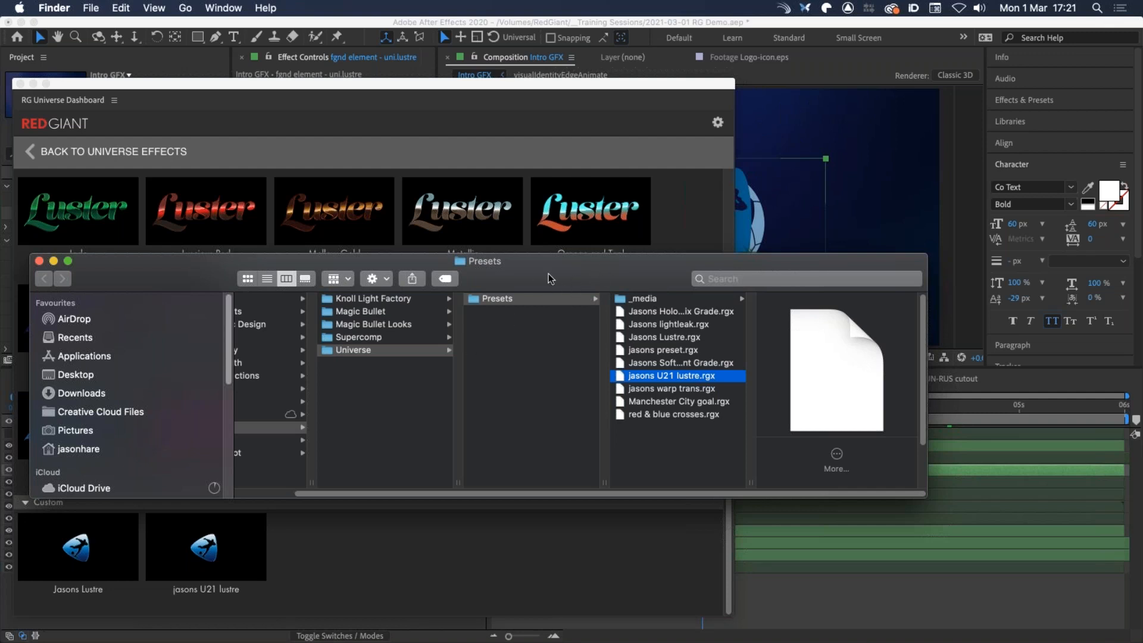
key("super+w")
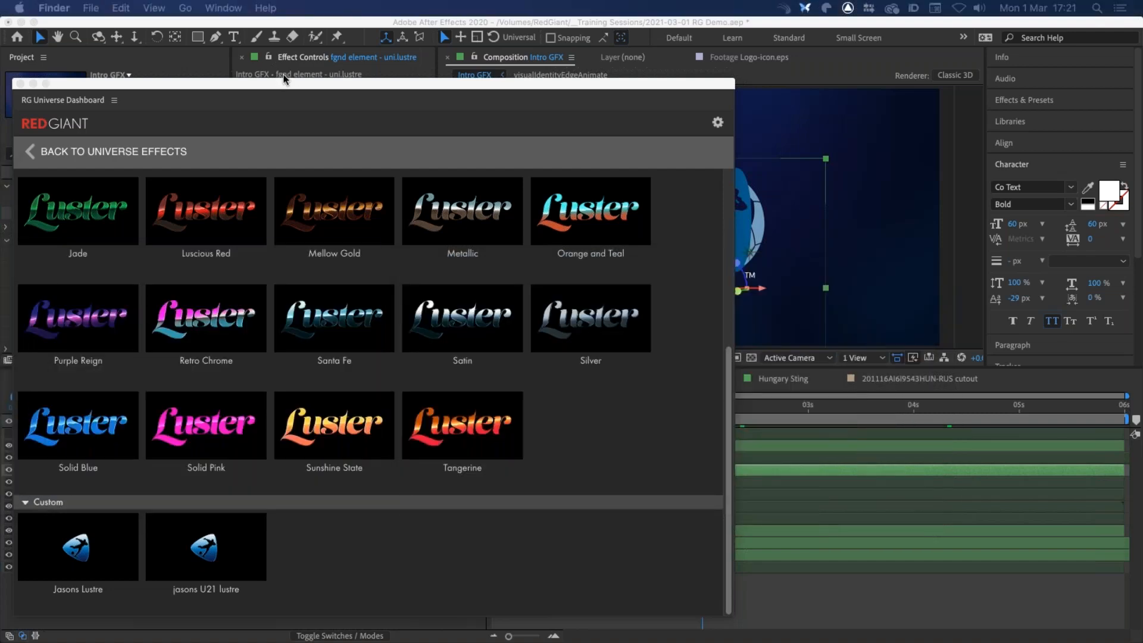
Go back to the Universe effects overview in the dashboard and close the dashboard
left_click(287, 79)
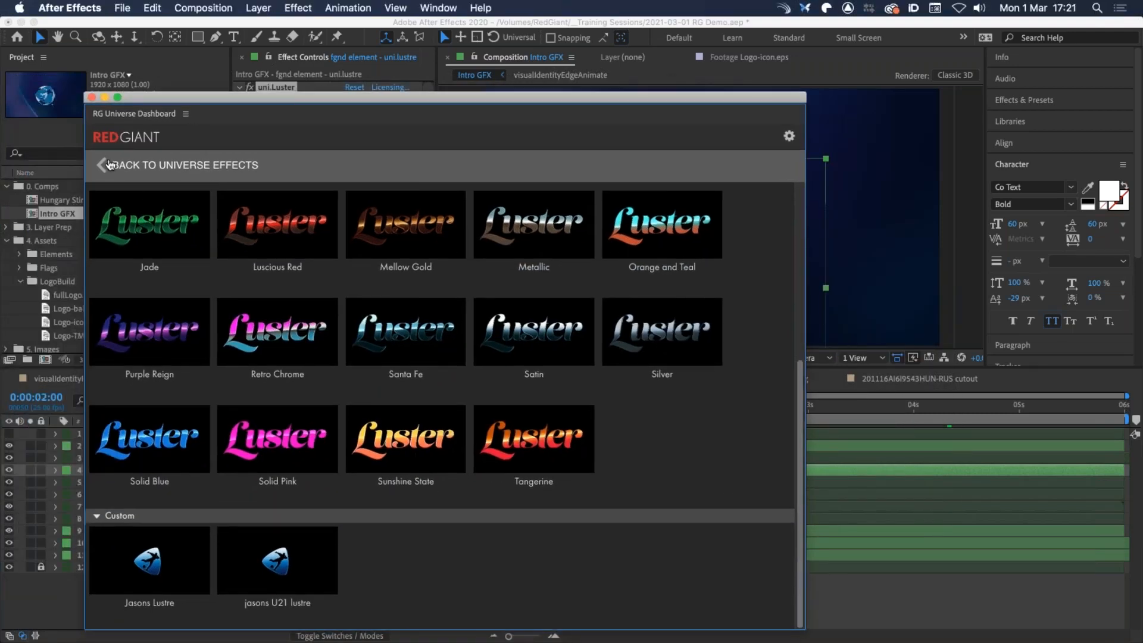
left_click(106, 177)
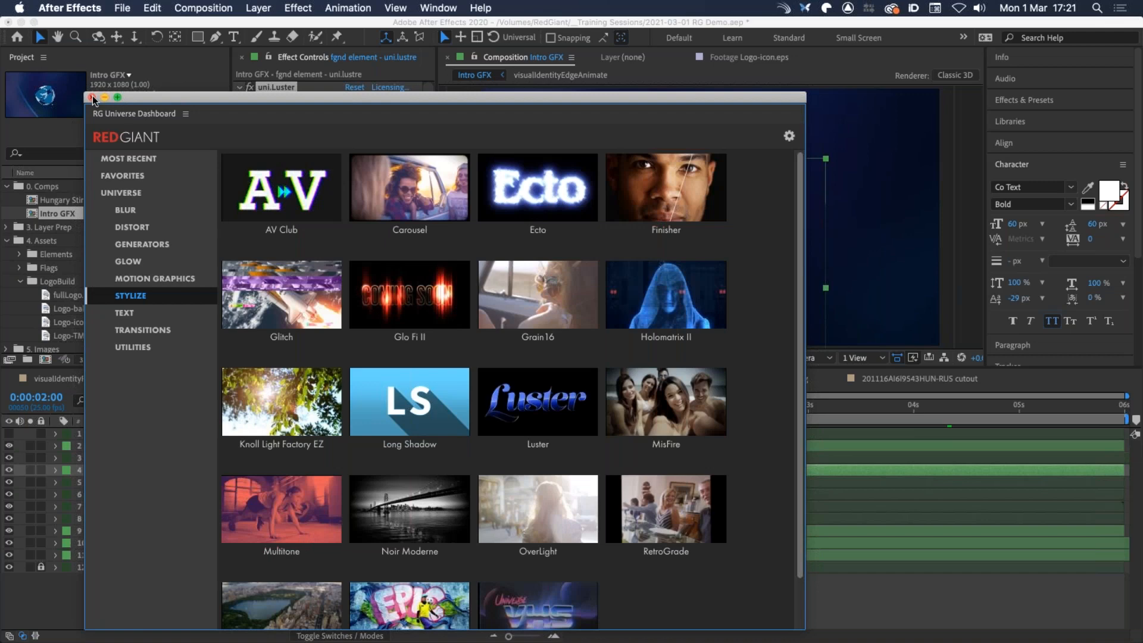
left_click(91, 98)
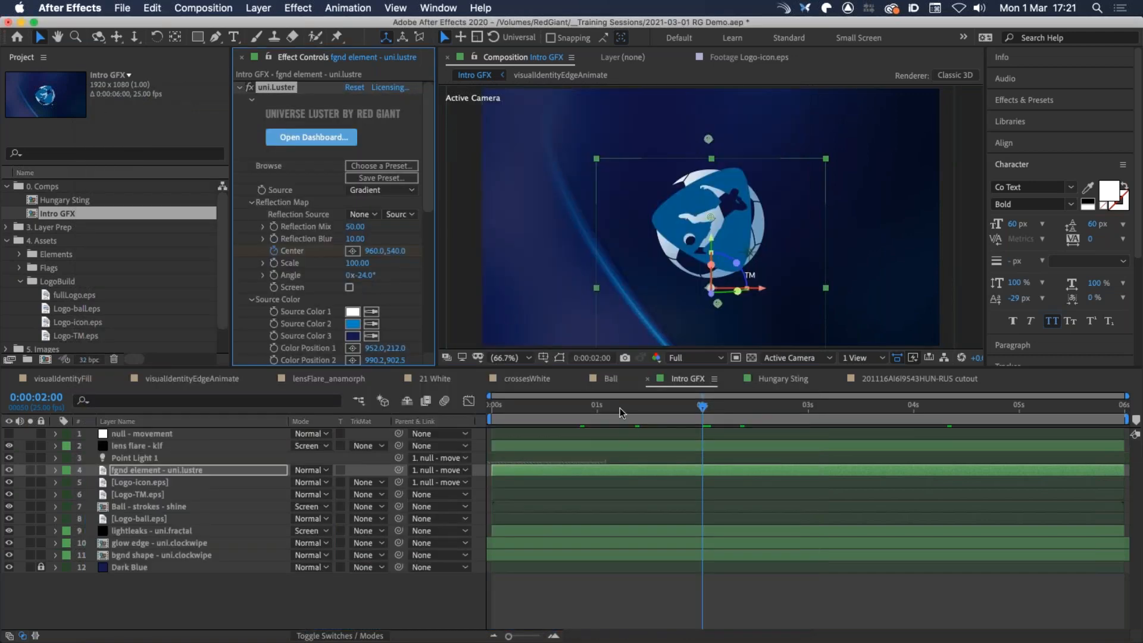
Scrub Intro GFX to 0:00:01:10, then open the Hungary Sting composition and go to 0:00:00:16
left_click_drag(604, 406, 640, 406)
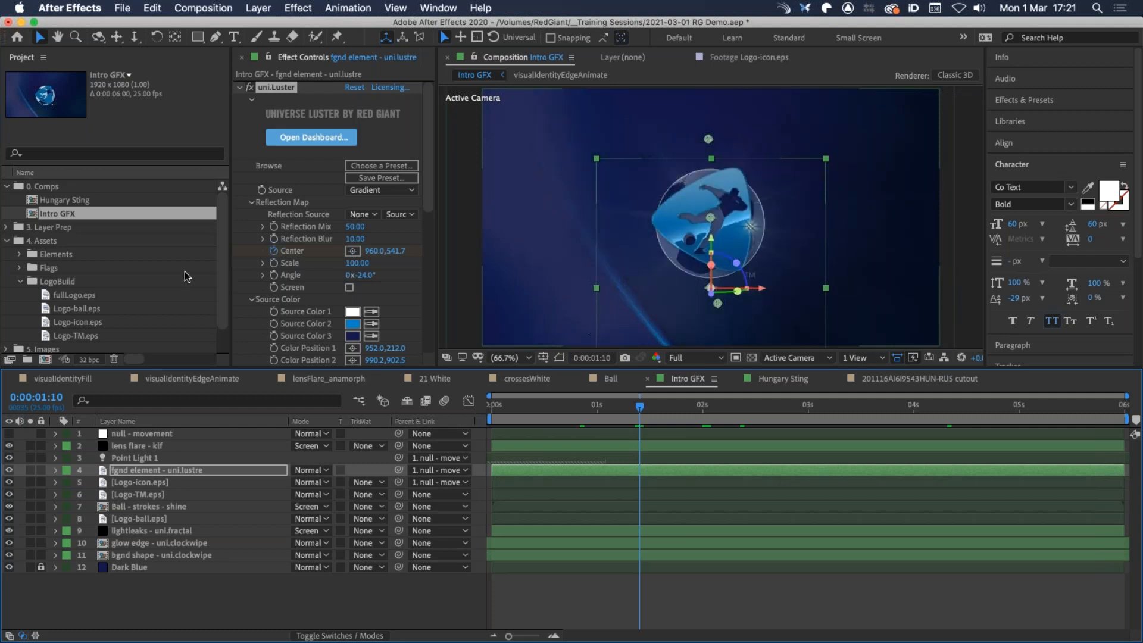
left_click(30, 201)
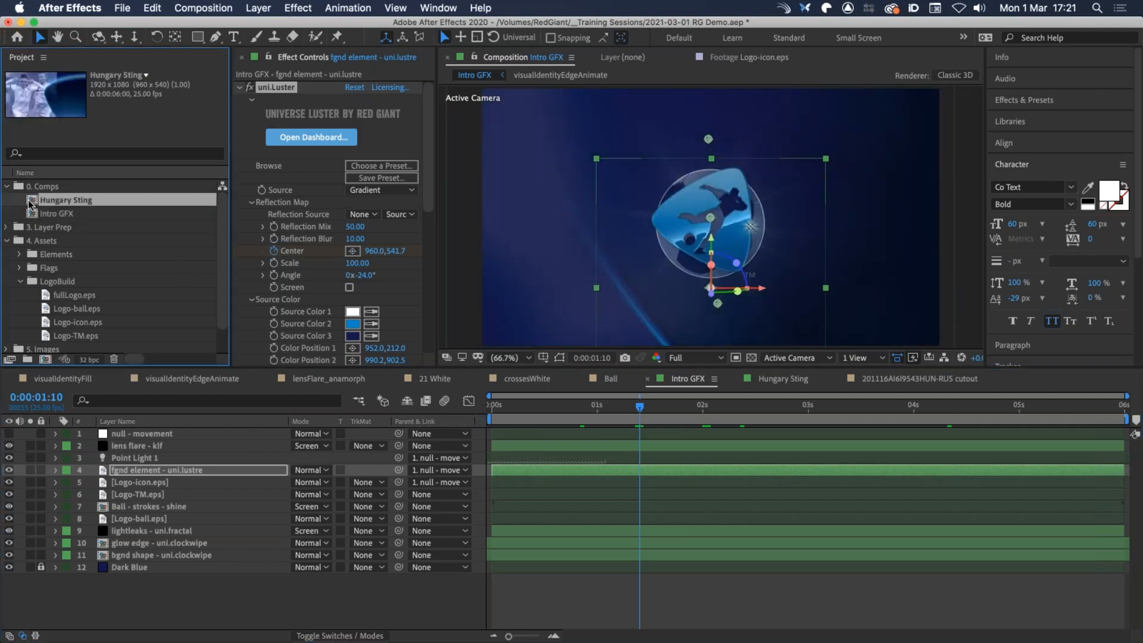
double_click(29, 203)
left_click_drag(595, 408, 559, 406)
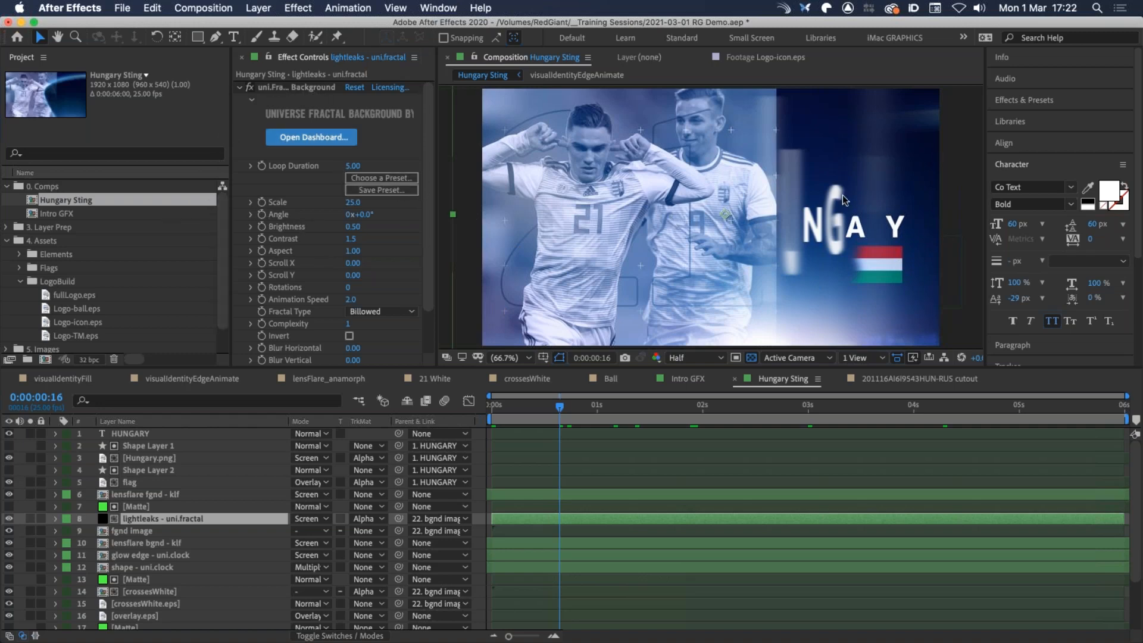
Apply the Light Leaks preset to the Fractal Background effect on lightleaks - uni.fractal and close the dashboard
left_click(385, 178)
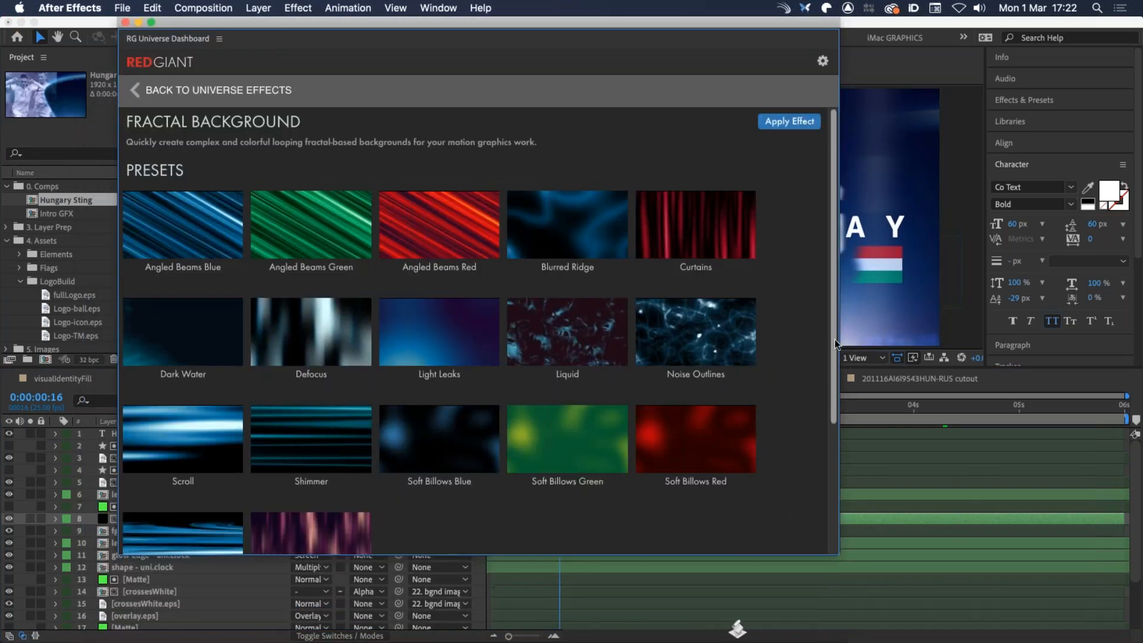
left_click_drag(831, 363, 823, 458)
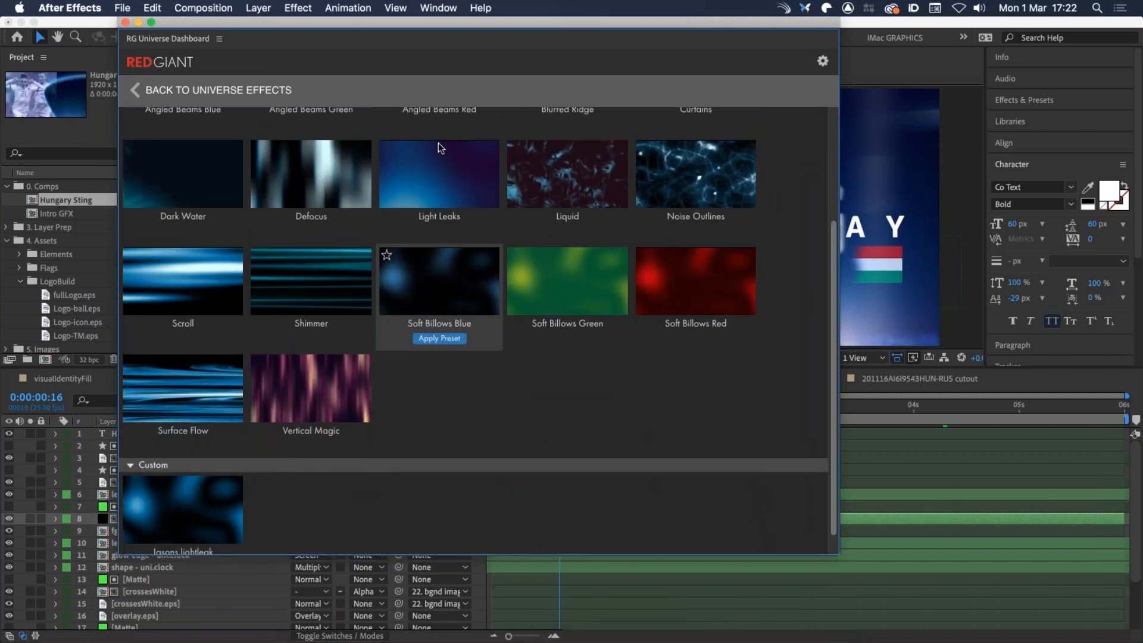
mouse_move(424, 194)
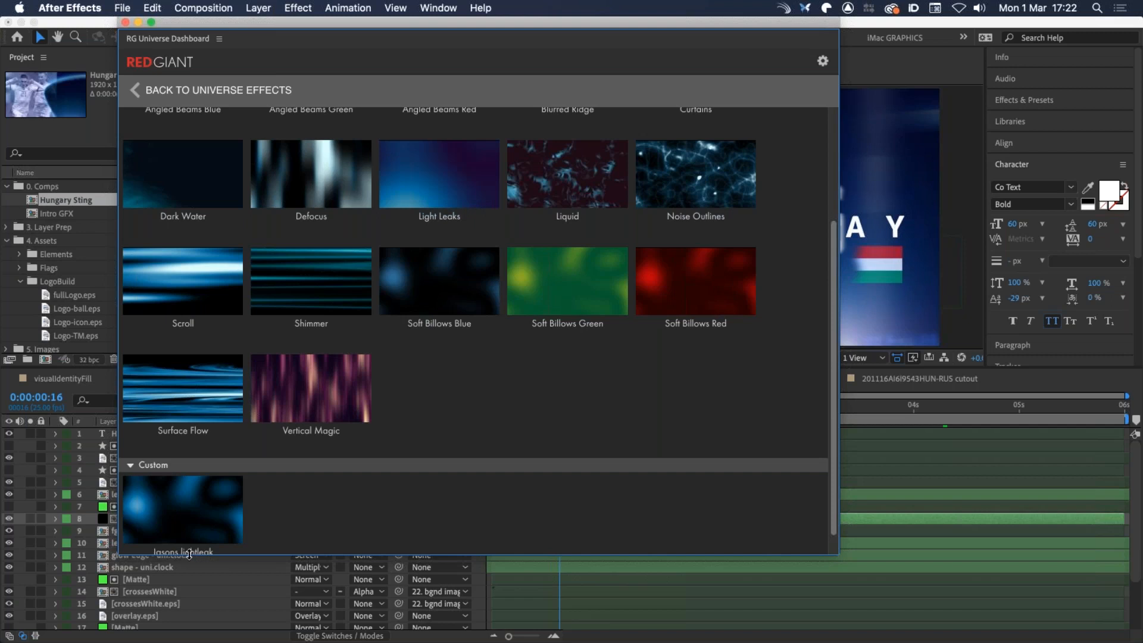
mouse_move(188, 527)
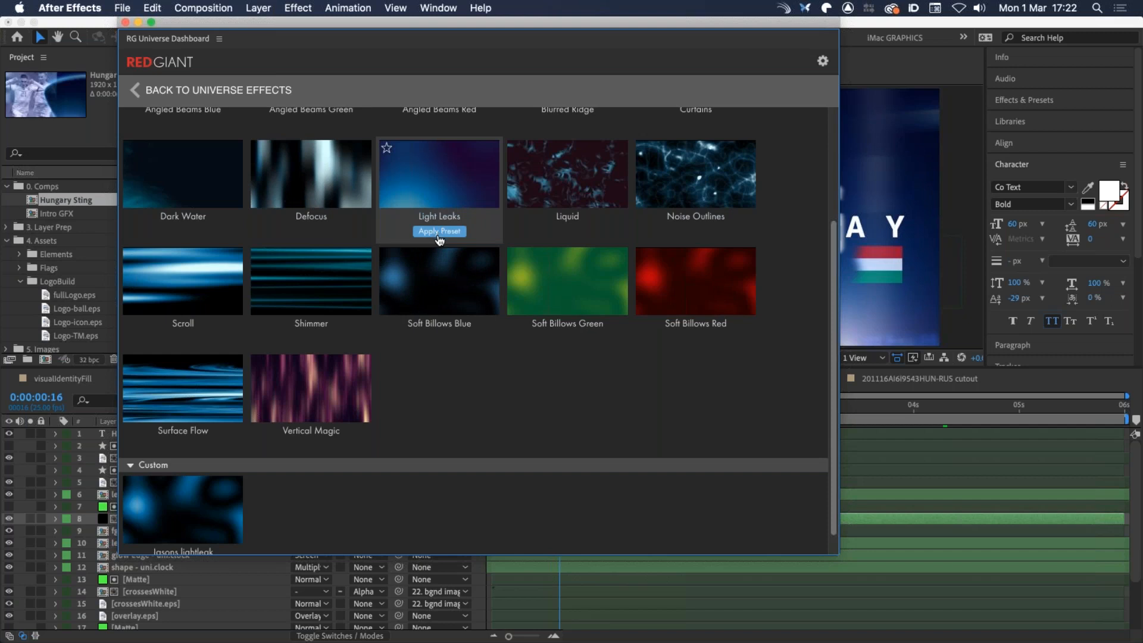
left_click(438, 231)
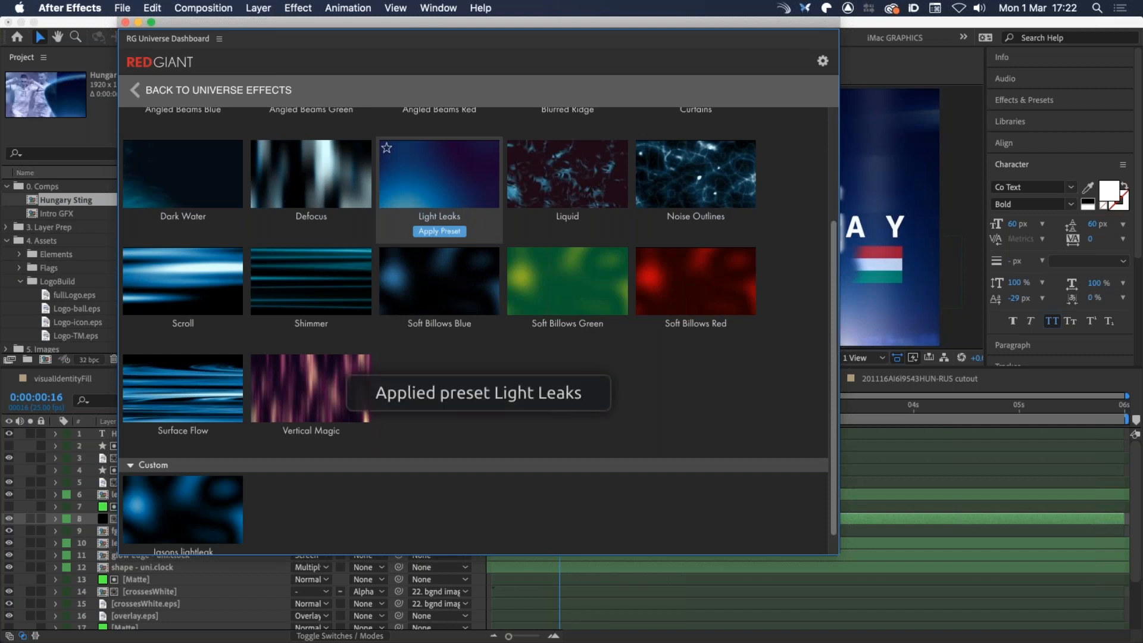
left_click(125, 23)
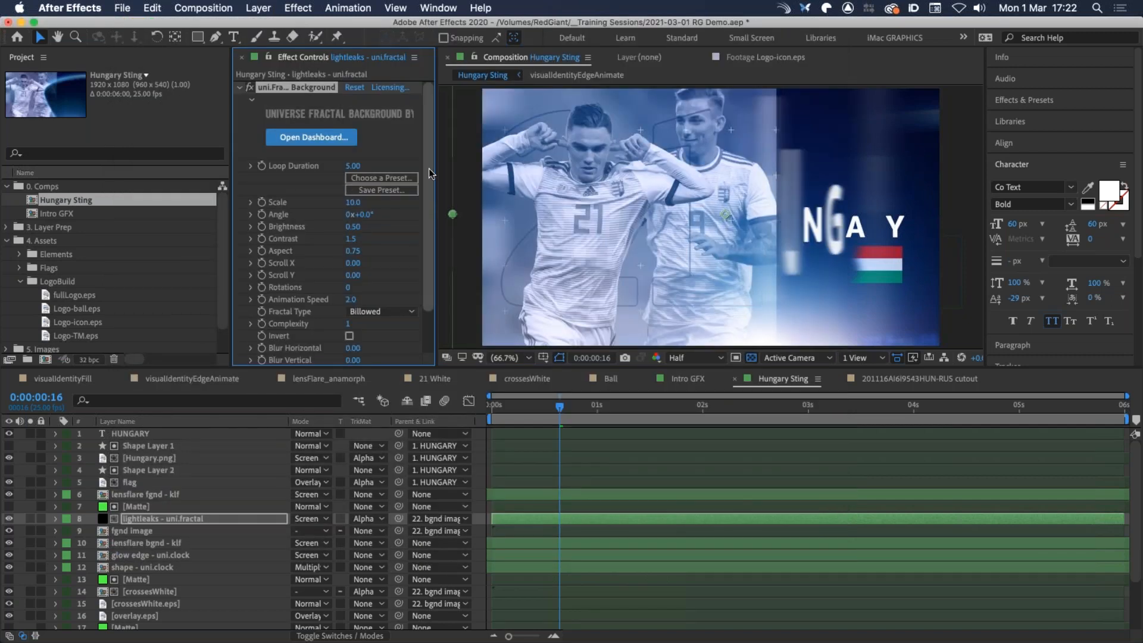
Solo the lightleaks - uni.fractal layer and turn off the composition's transparency grid
scroll(398, 280, "down", 3)
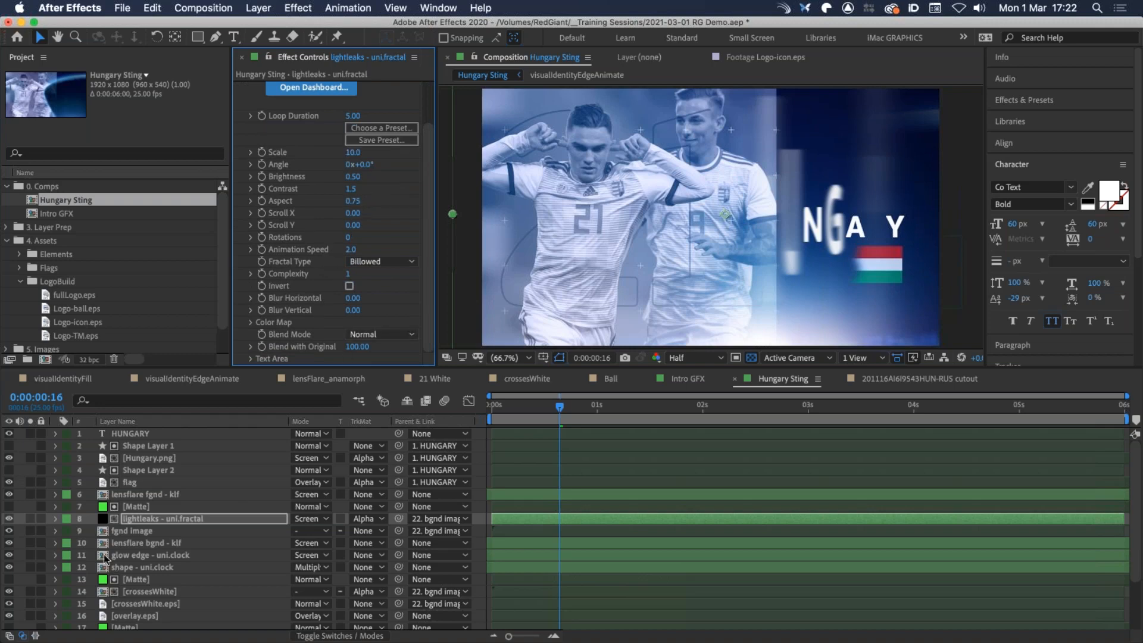
left_click(30, 519)
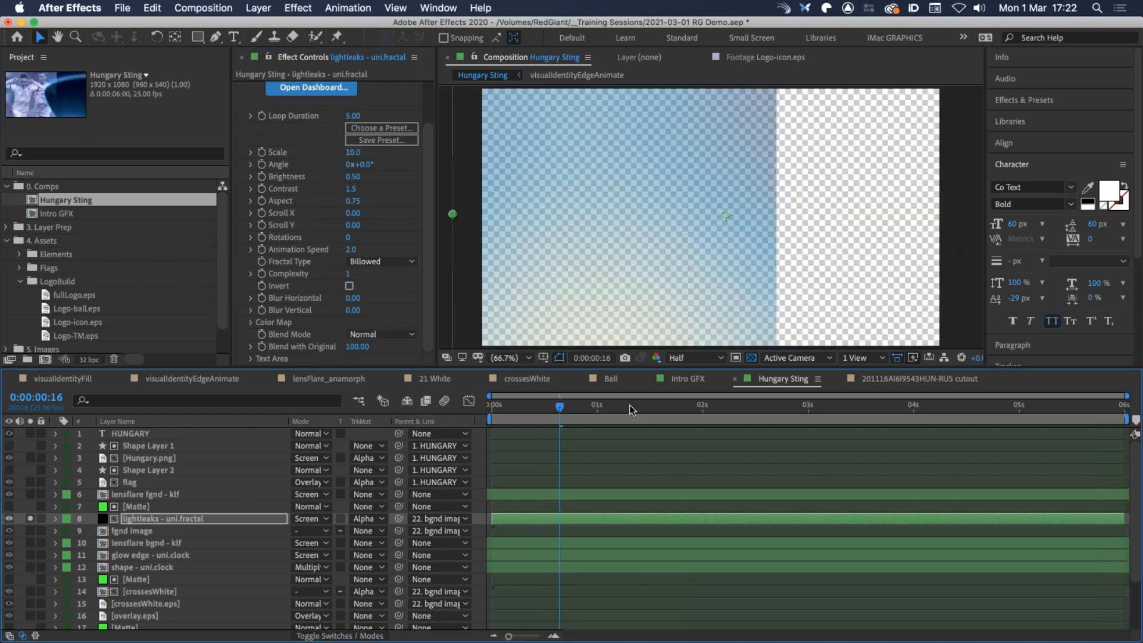
left_click(753, 356)
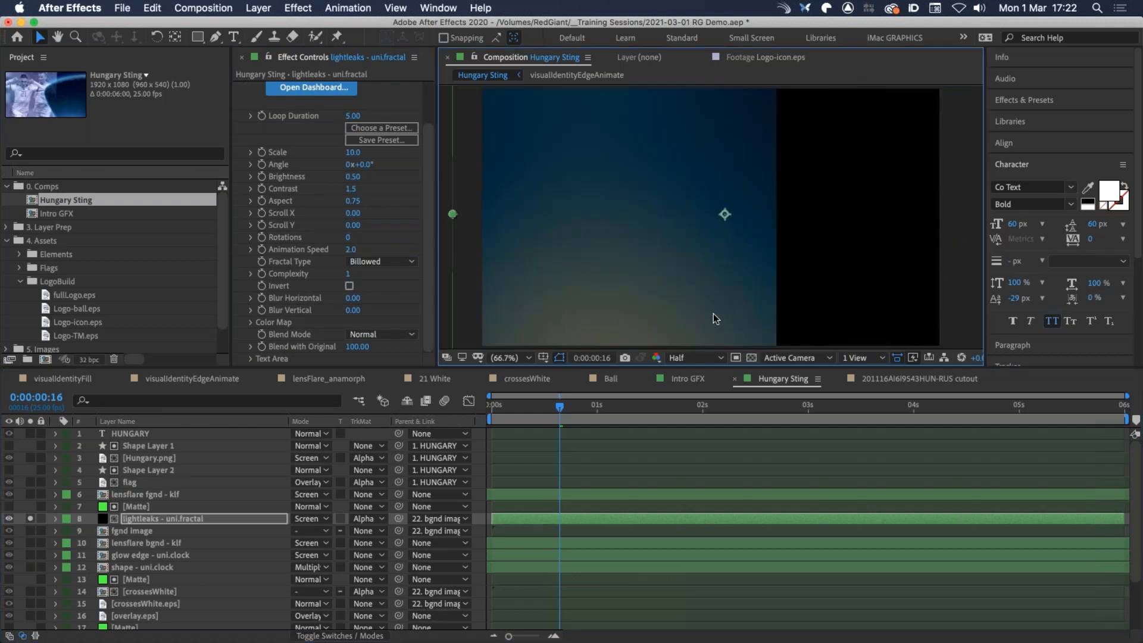
Set the Fractal Background Scale of the soloed light leaks layer to 19.0
mouse_move(365, 151)
left_mouse_down()
mouse_move(392, 152)
mouse_move(345, 150)
left_mouse_up()
right_click(347, 151)
left_click(378, 118)
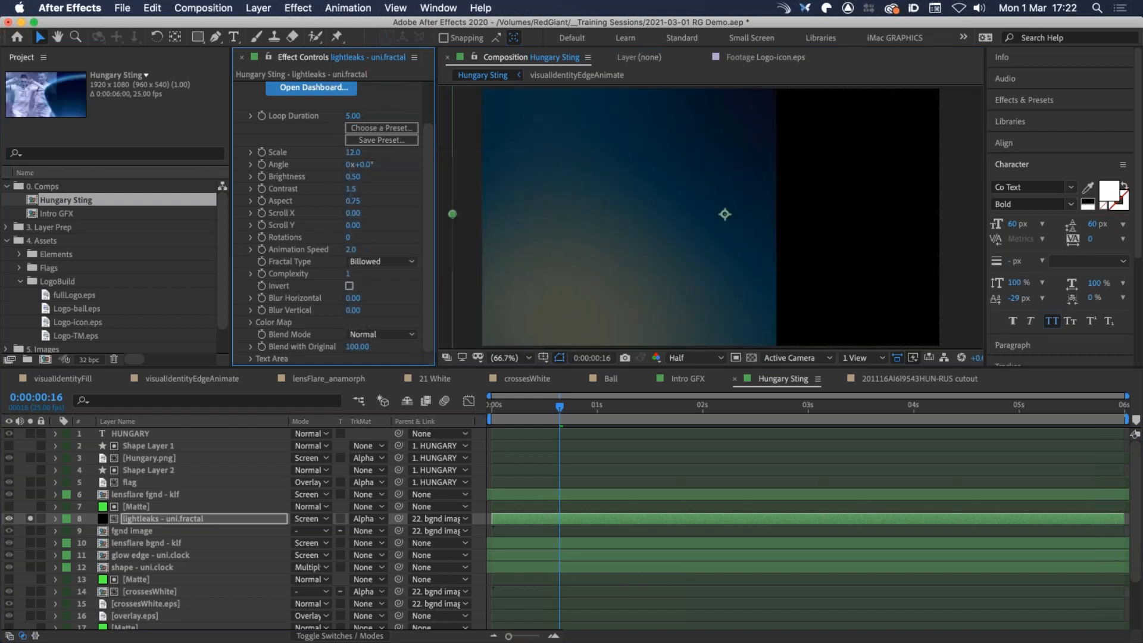
left_click_drag(353, 152, 363, 151)
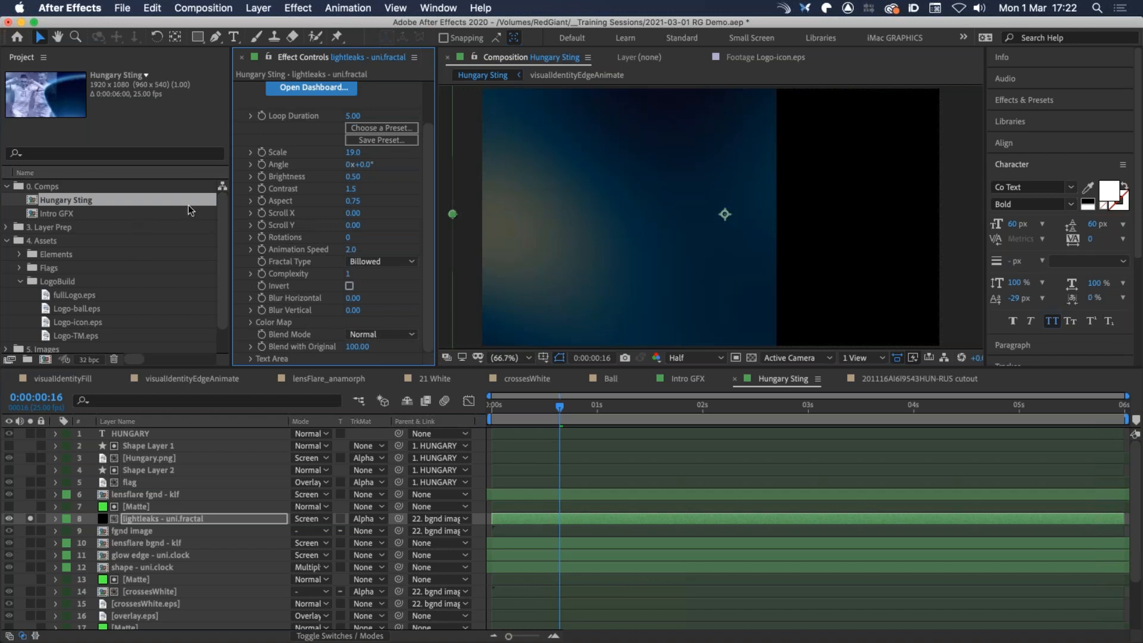
Return to the Intro GFX composition, scrub back to 0:00:00:09 and slightly widen the effect settings area
double_click(37, 213)
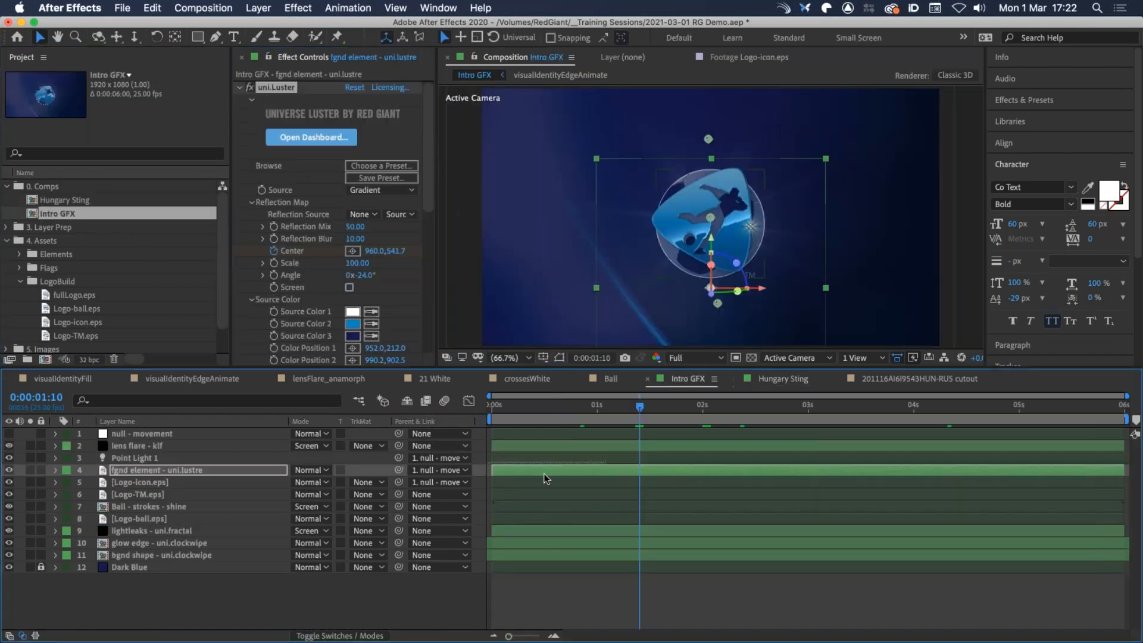
left_click_drag(596, 419, 522, 405)
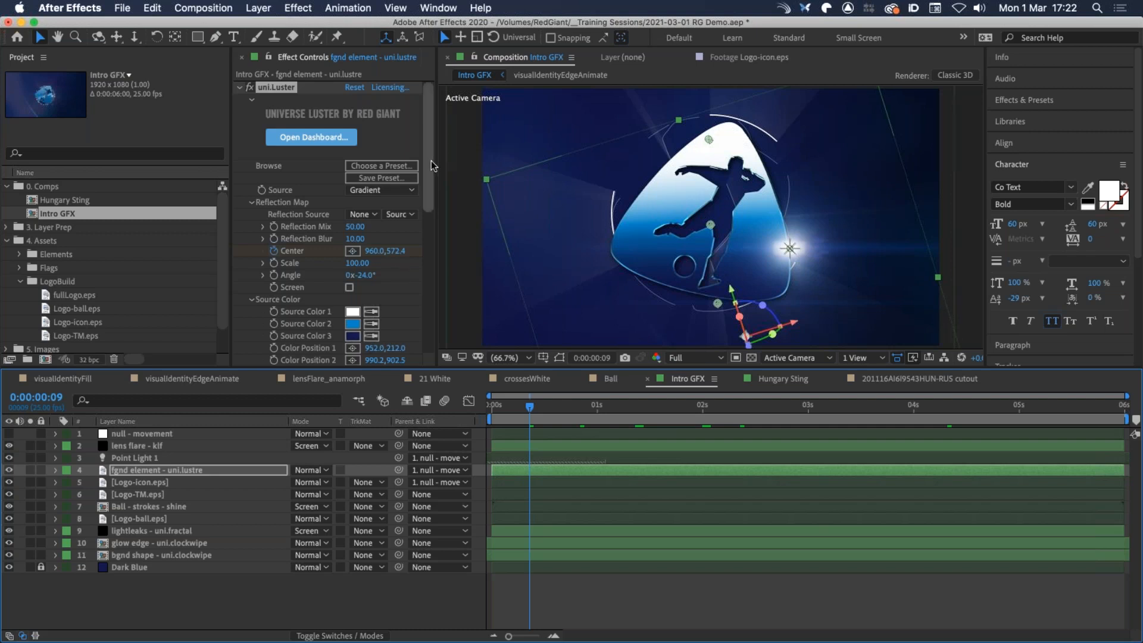
left_click_drag(428, 194, 435, 193)
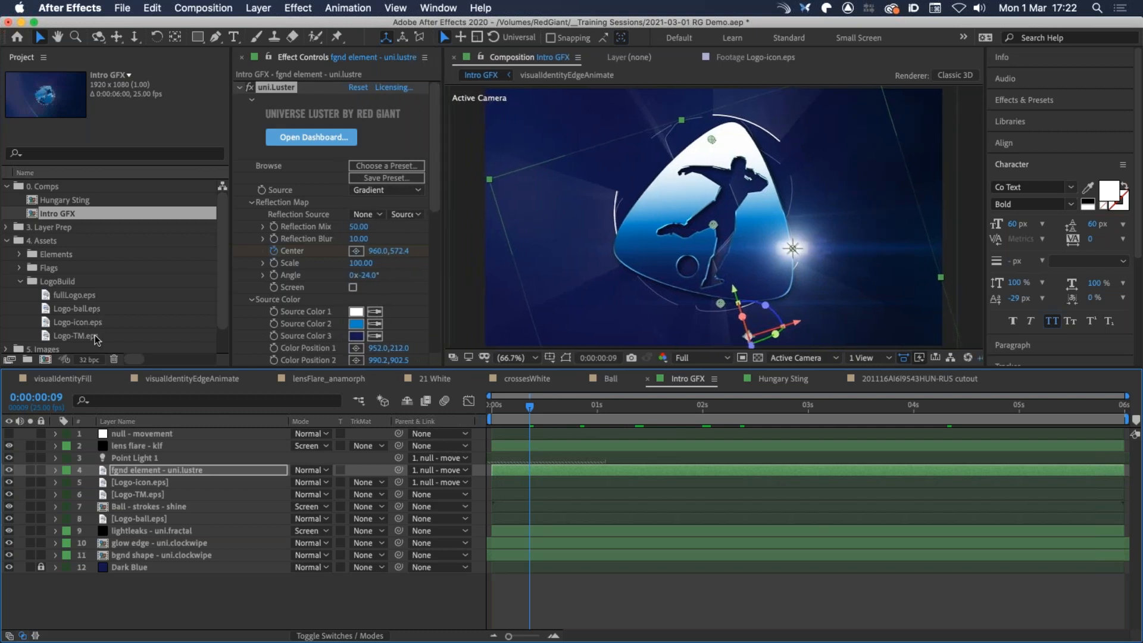
Review the Fractal Background settings of lightleaks - uni.fractal in Intro GFX and scrub the logo animation to 0:00:00:11
left_click(122, 530)
scroll(423, 356, "down", 3)
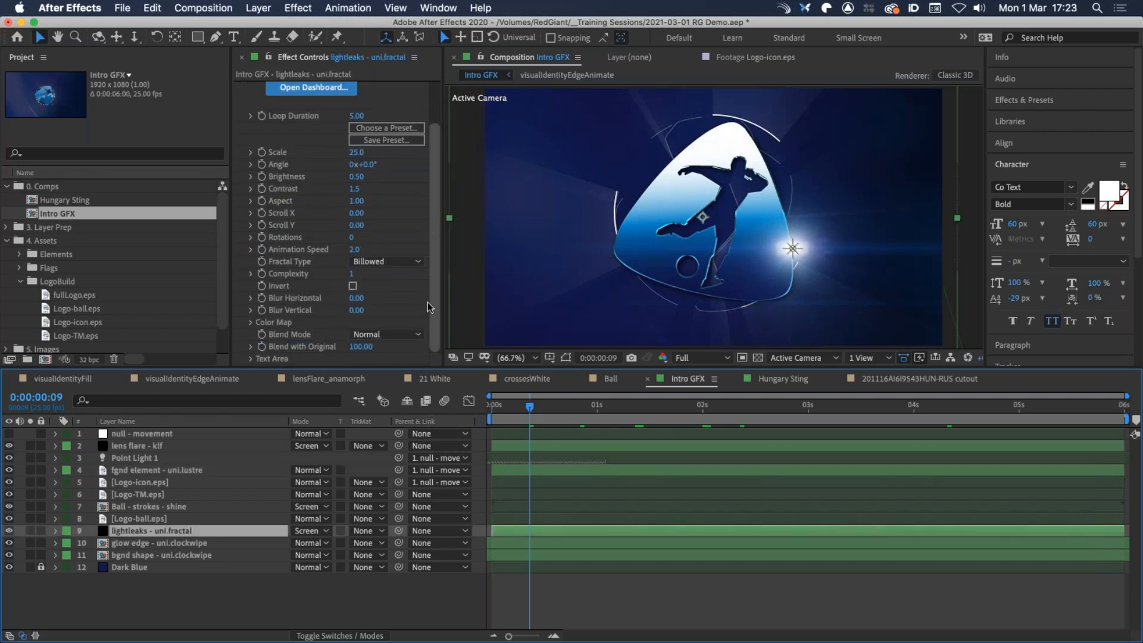
scroll(427, 286, "up", 3)
scroll(427, 230, "up", 1)
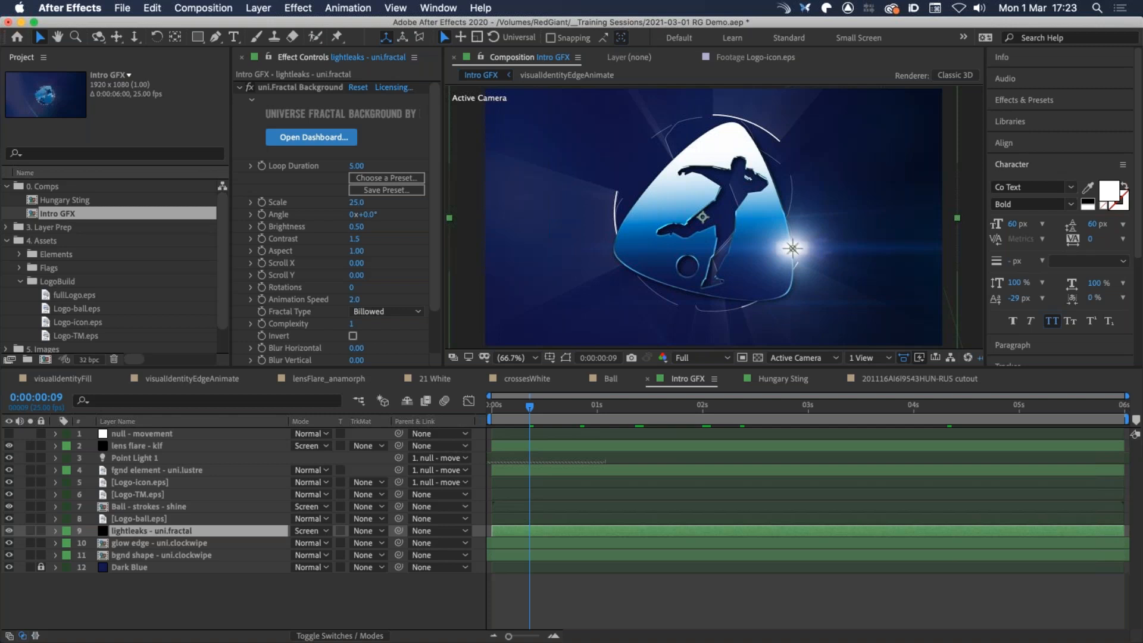
left_click(520, 407)
mouse_move(519, 409)
left_mouse_down()
mouse_move(498, 407)
mouse_move(527, 397)
left_mouse_up()
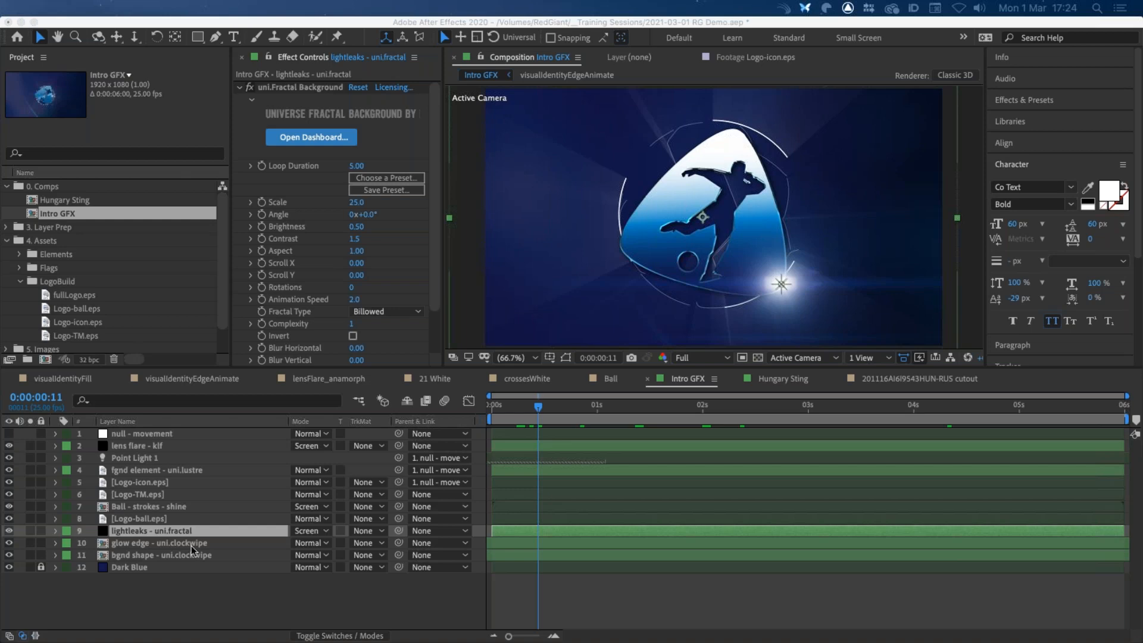
Switch to Finder to show the Universe Presets folder again and return to After Effects
key("super+Tab")
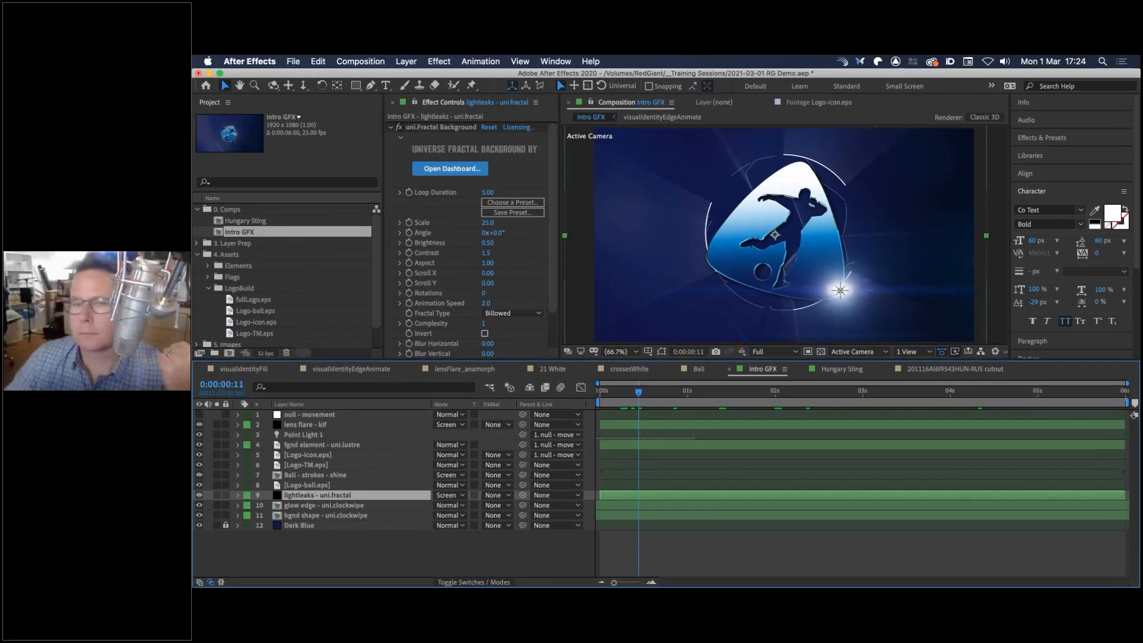
left_click(387, 177)
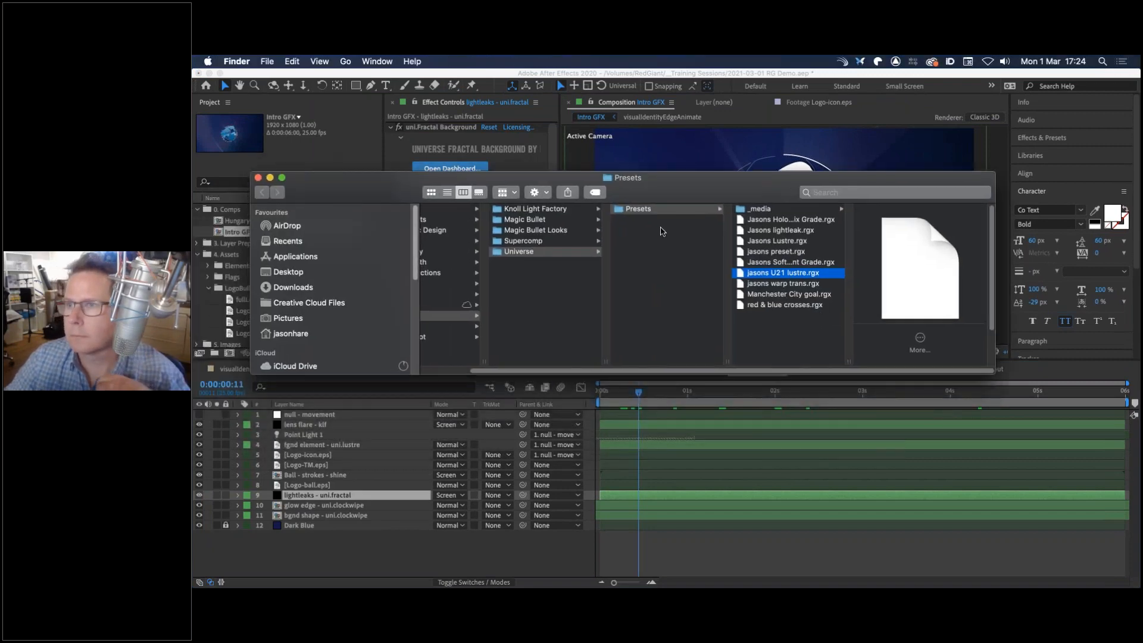
key("Escape")
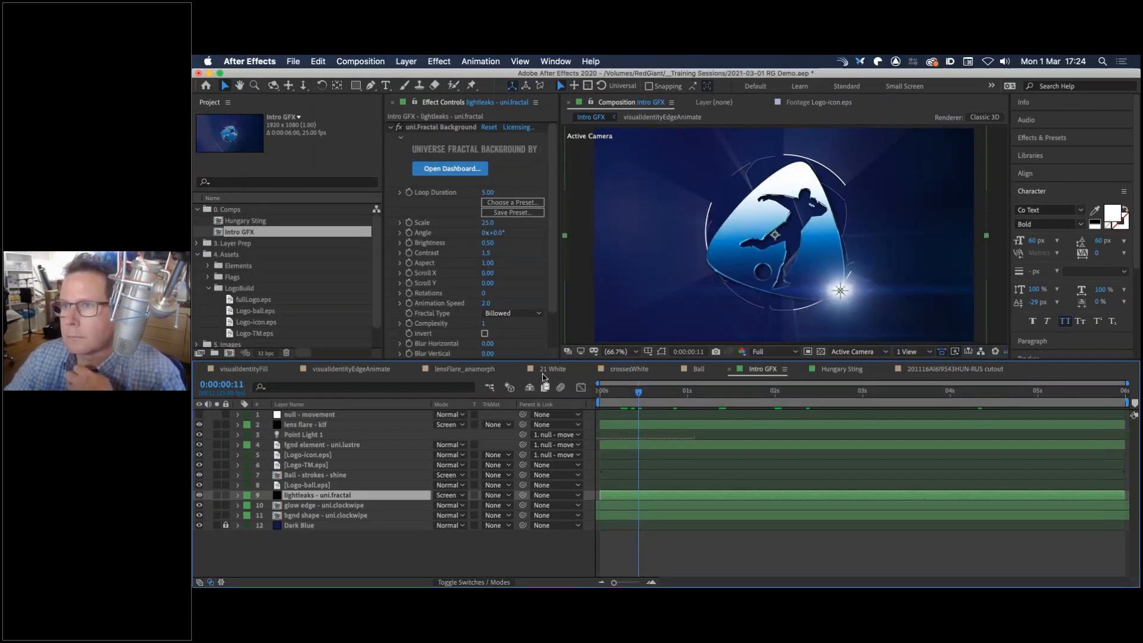
Switch to Finder, enlarge the Universe Presets folder window, inspect Jasons Soft Gradient Grade.rgx and Jasons Lustre.rgx, and close the window
key("super+Tab")
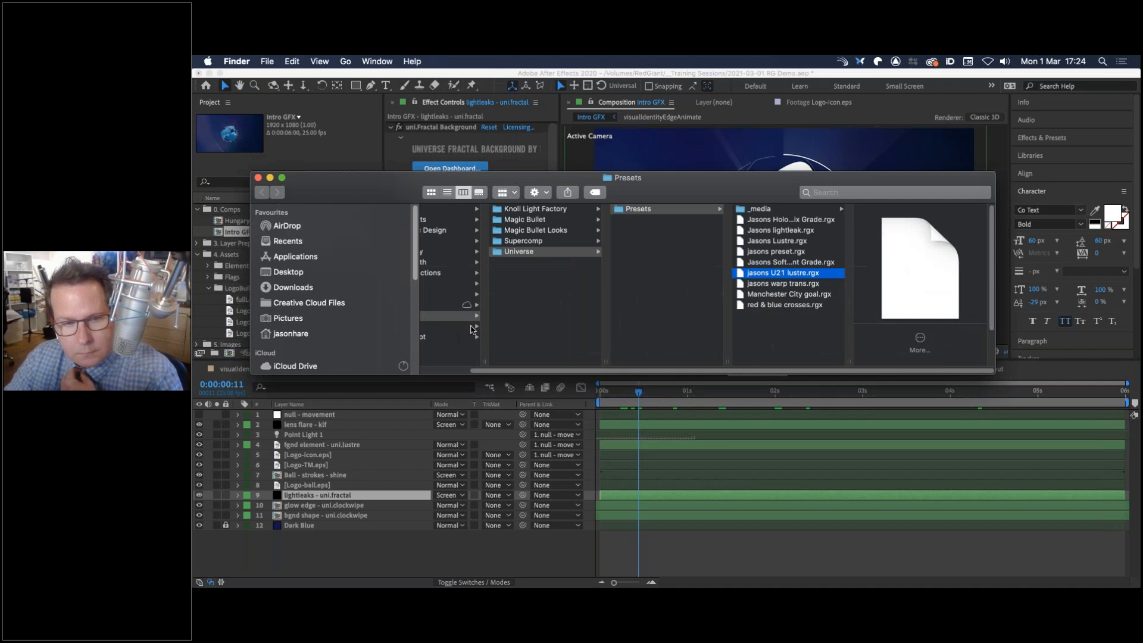
scroll(493, 372, "left", 3)
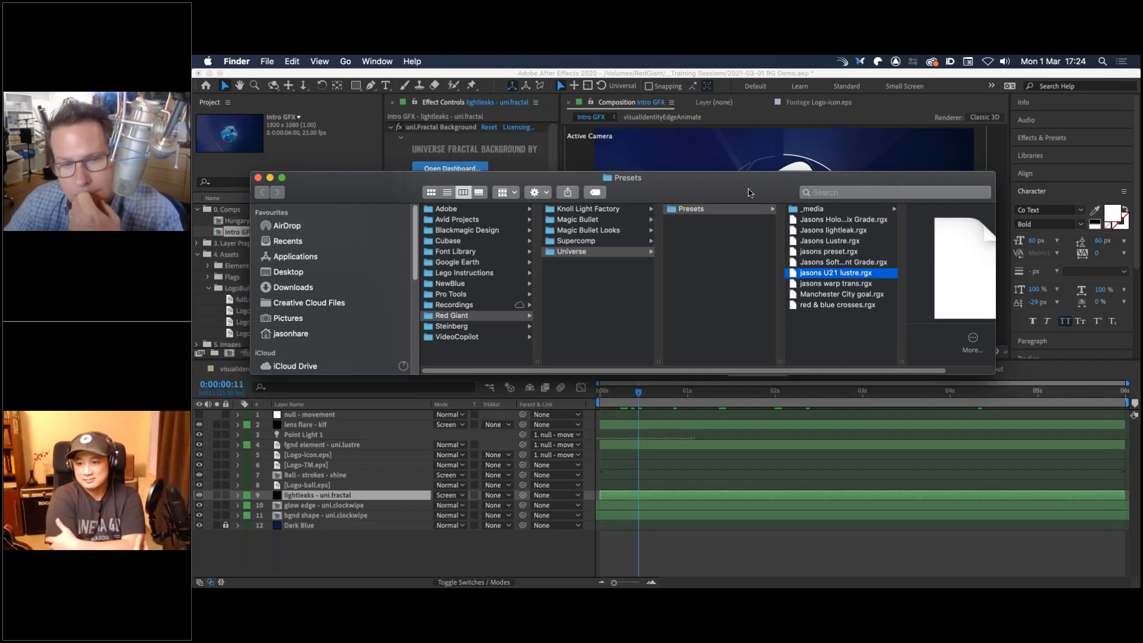
left_click(834, 275)
left_click_drag(985, 372, 1023, 497)
left_click(771, 261)
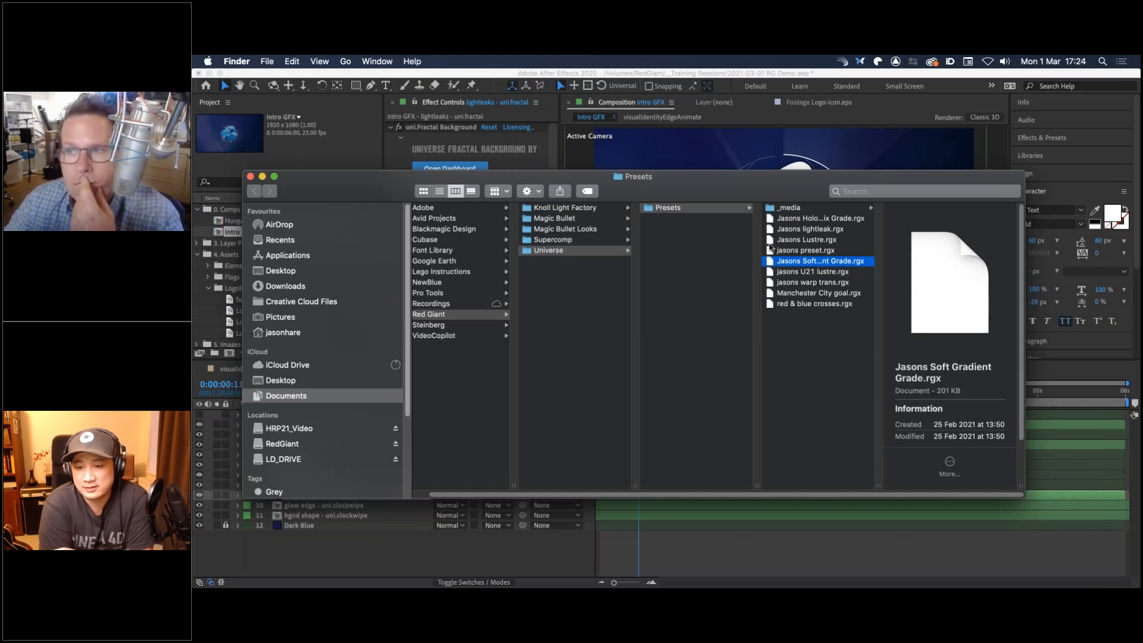
left_click_drag(722, 183, 702, 156)
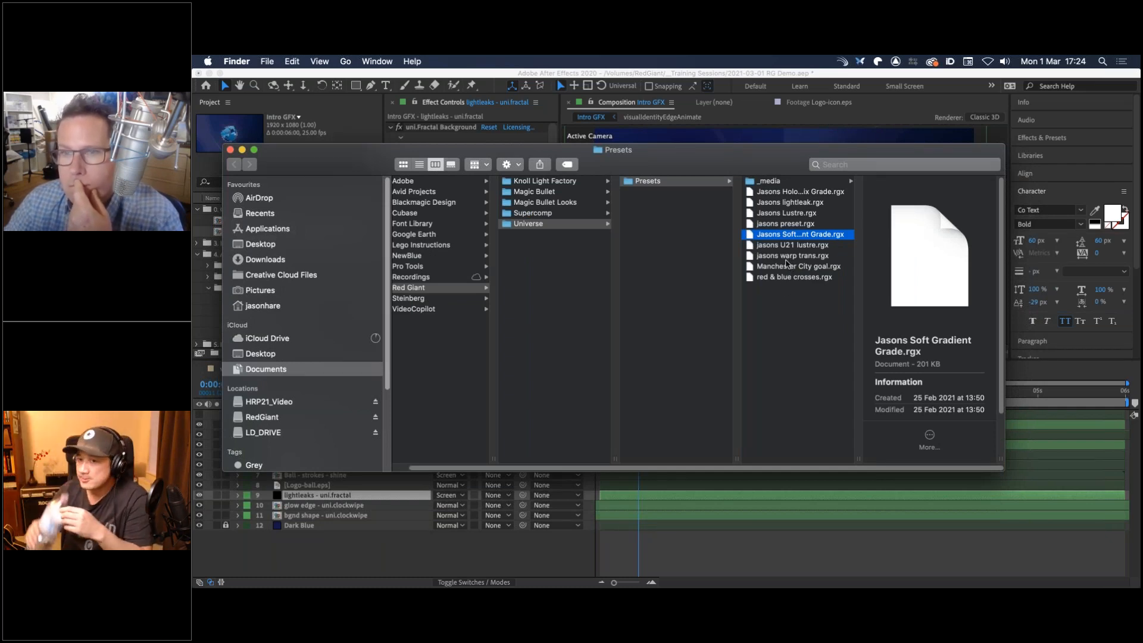
left_click(779, 215)
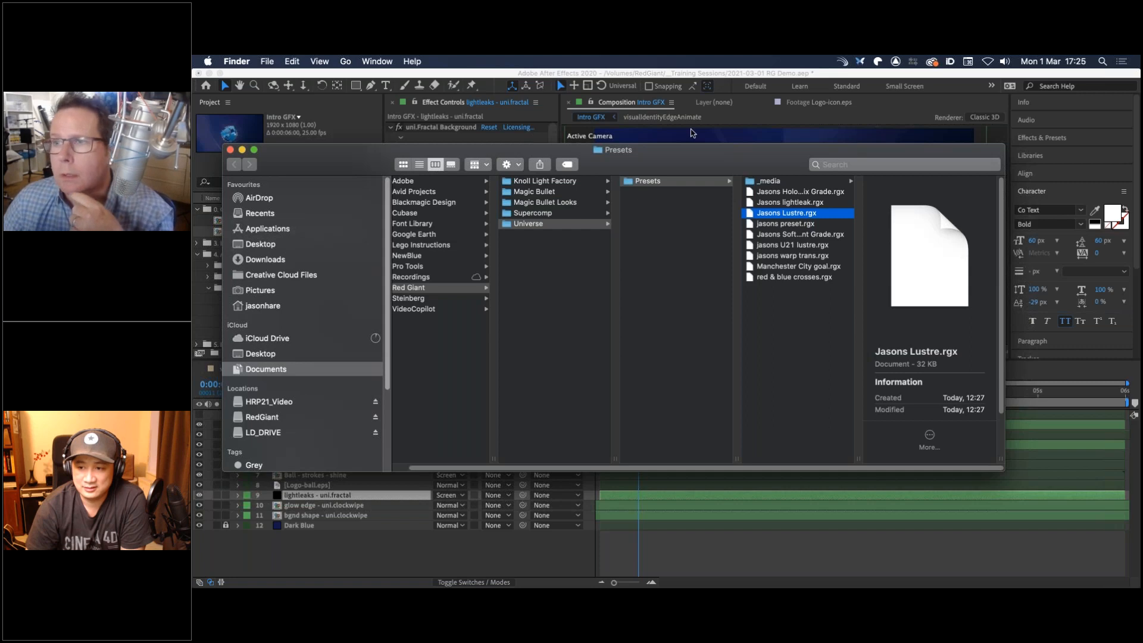
key("super+w")
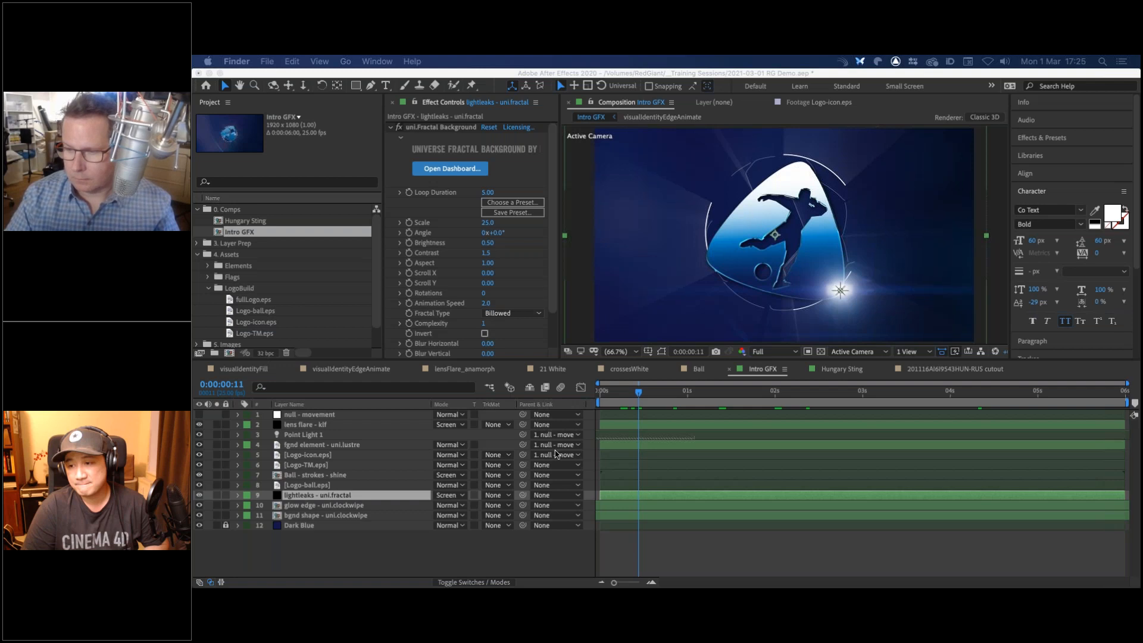
Return to After Effects, reveal the Position and Z Rotation keyframes of null - movement, and scrub Intro GFX to 0:00:00:20
left_click(620, 397)
left_click_drag(620, 398, 623, 394)
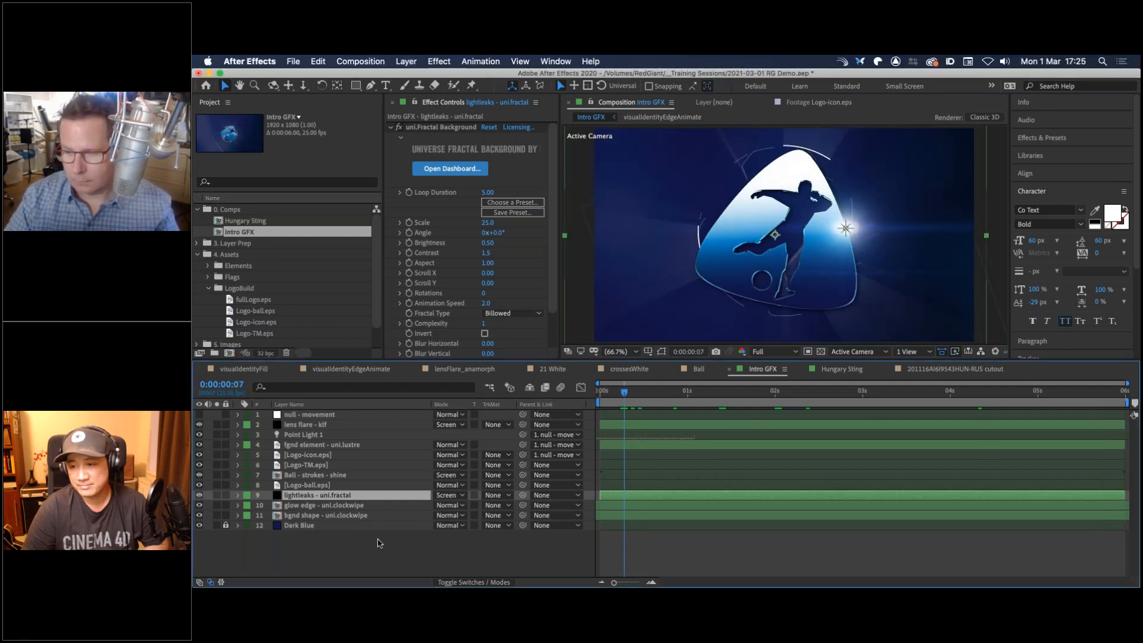
left_click(307, 446)
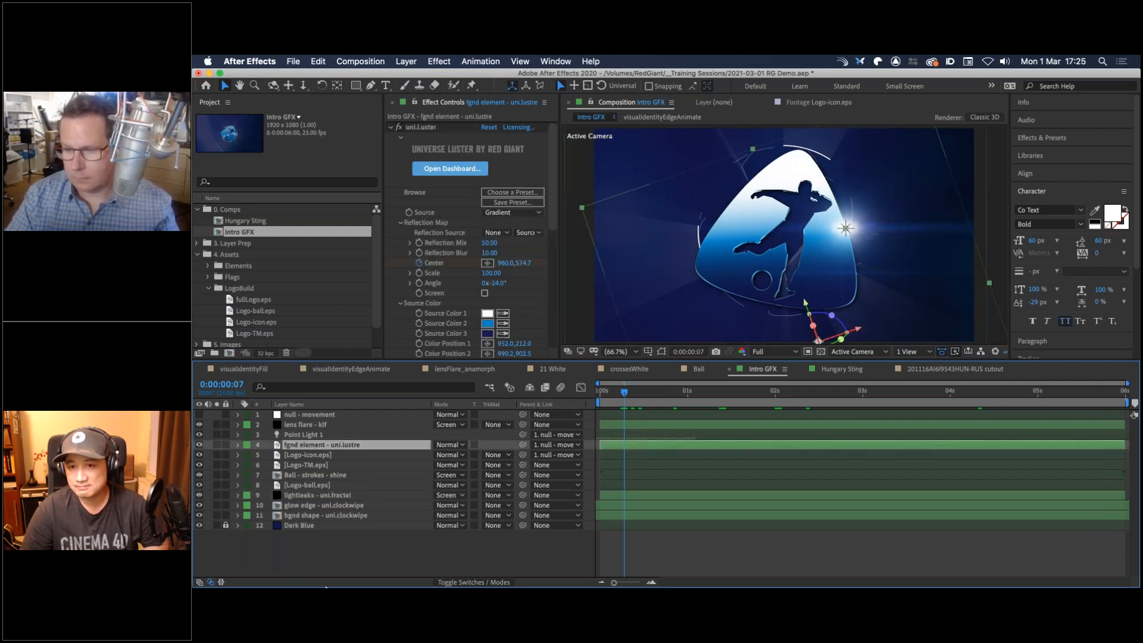
left_click(310, 415)
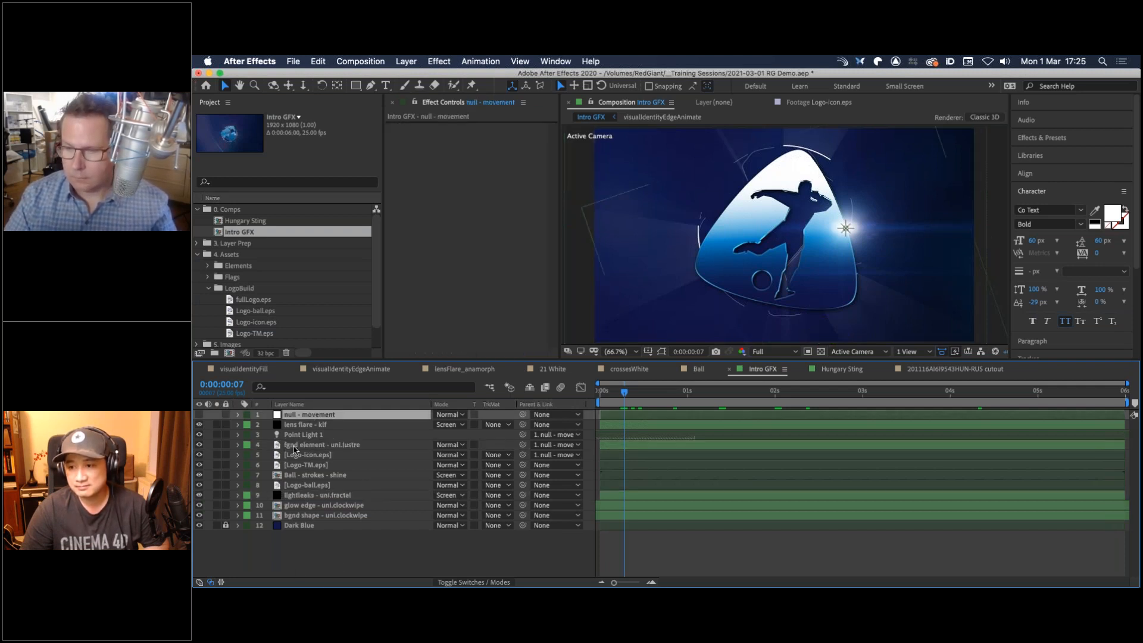
key("u")
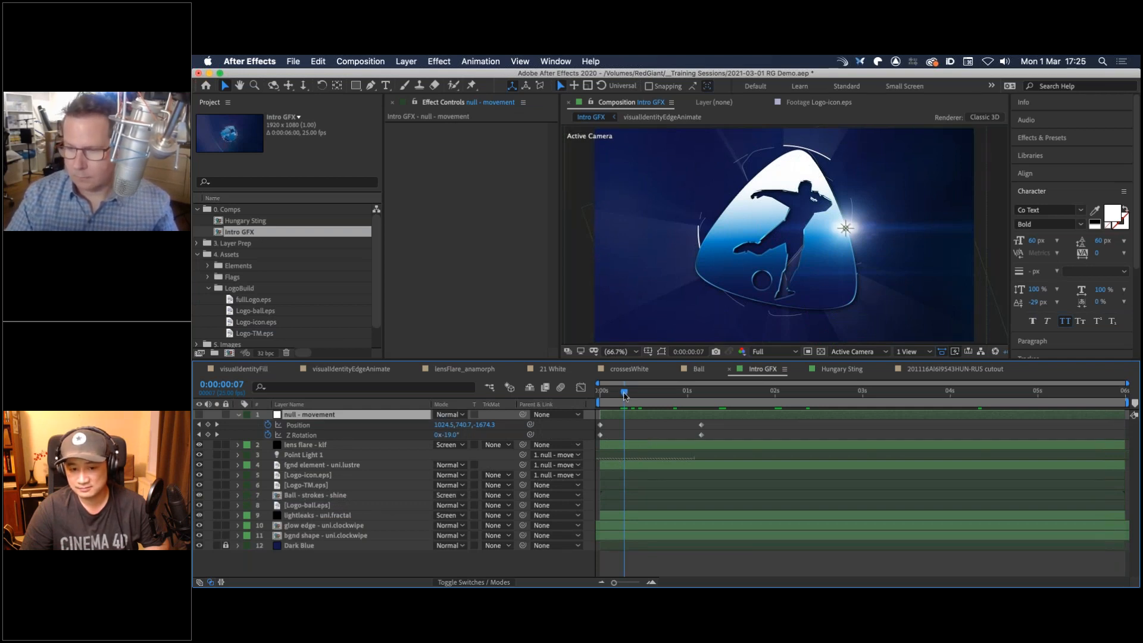
left_click_drag(624, 396, 669, 395)
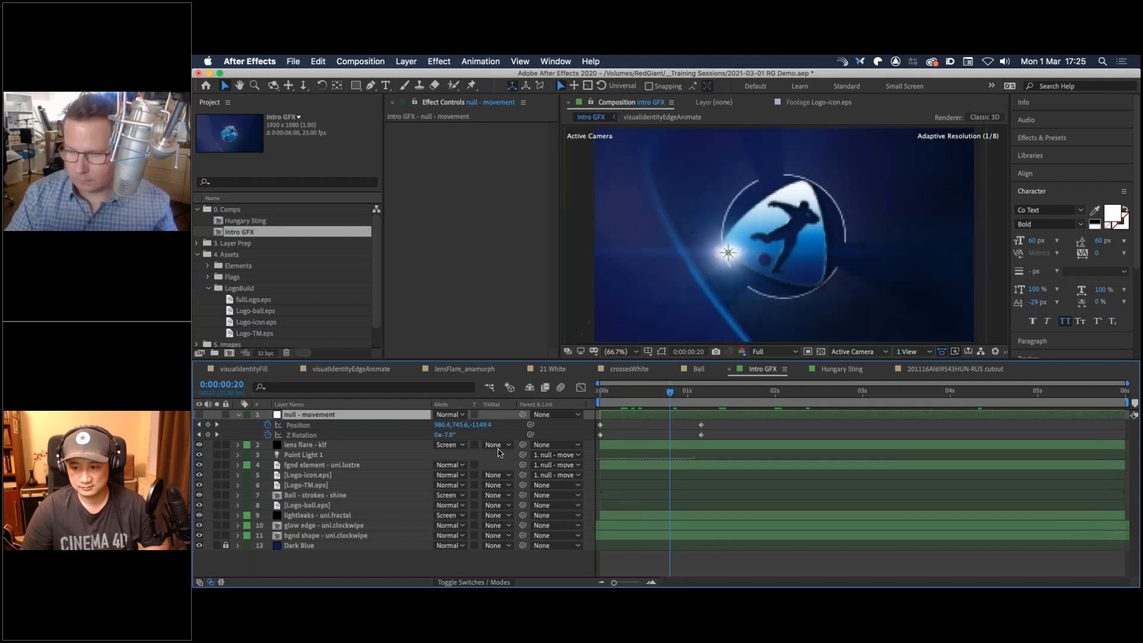
Reveal the animated uni.Luster and Opacity properties of the fgnd element - uni.lustre layer
left_click(307, 496)
left_click(309, 476)
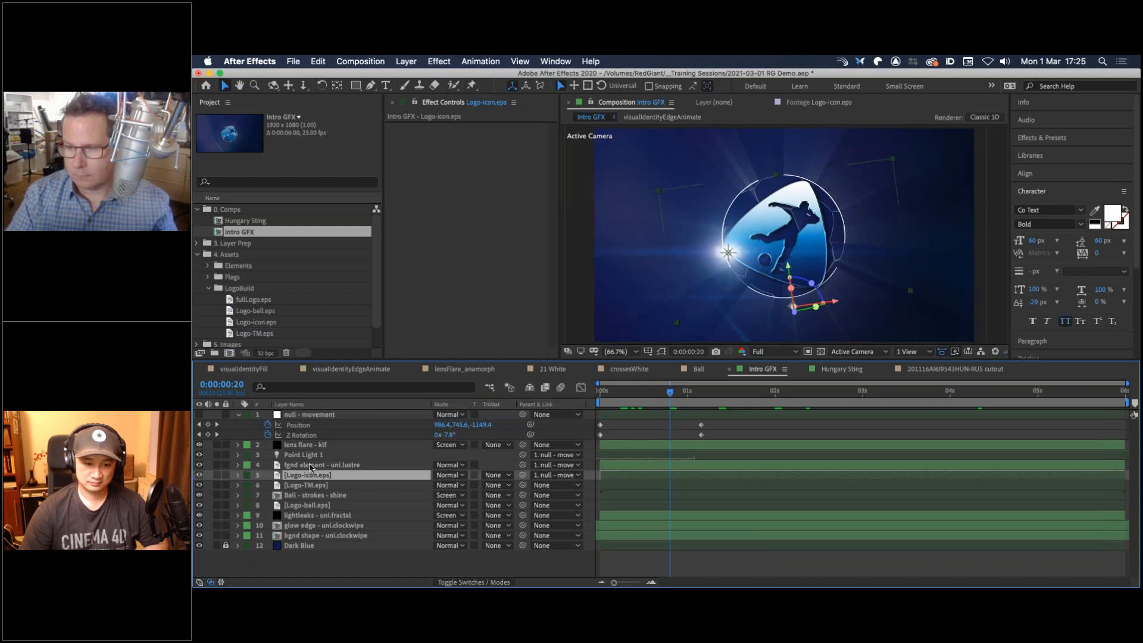
left_click(309, 467)
key("u")
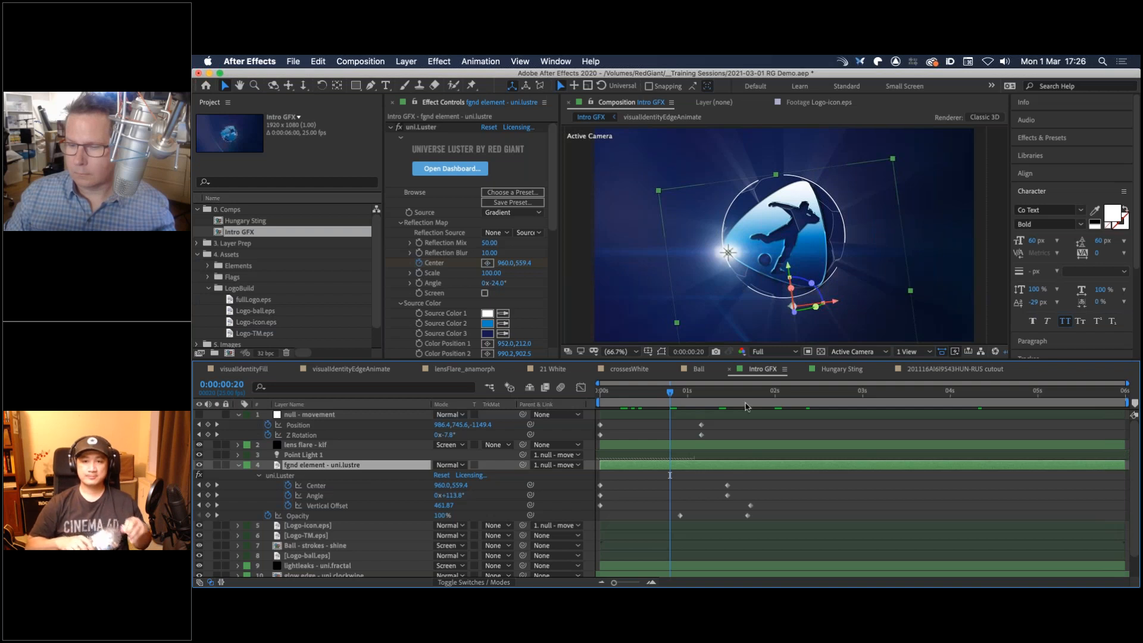
Select the Angle, Vertical Offset and Opacity keyframes of fgnd element - uni.lustre, inspect their Keyframe Velocity settings and dismiss the dialog
left_click_drag(814, 490, 595, 519)
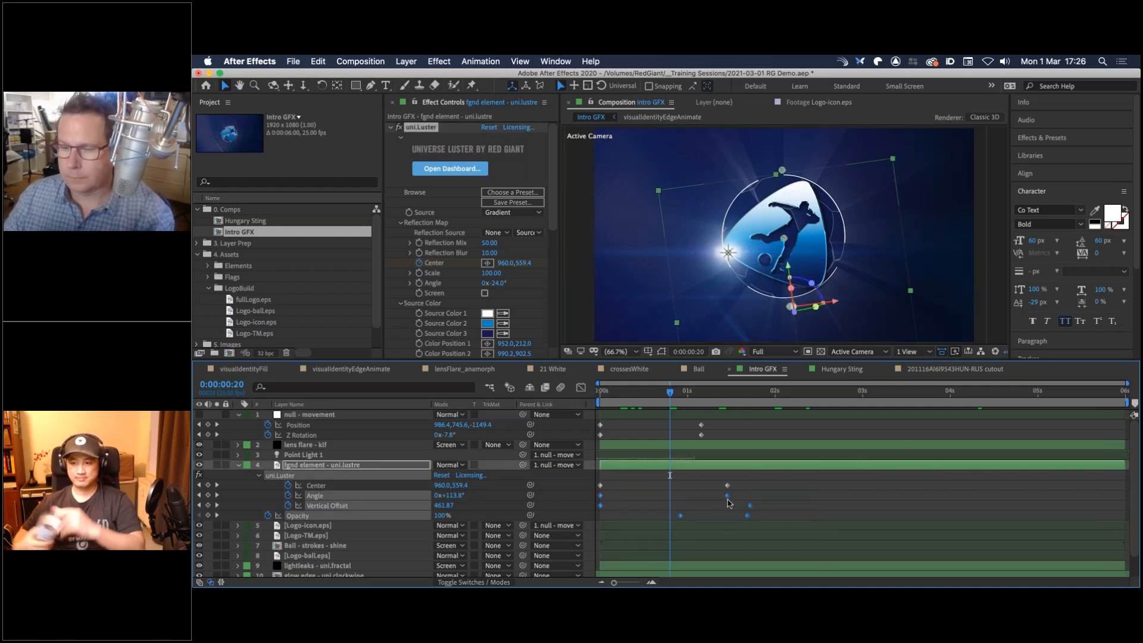
right_click(746, 515)
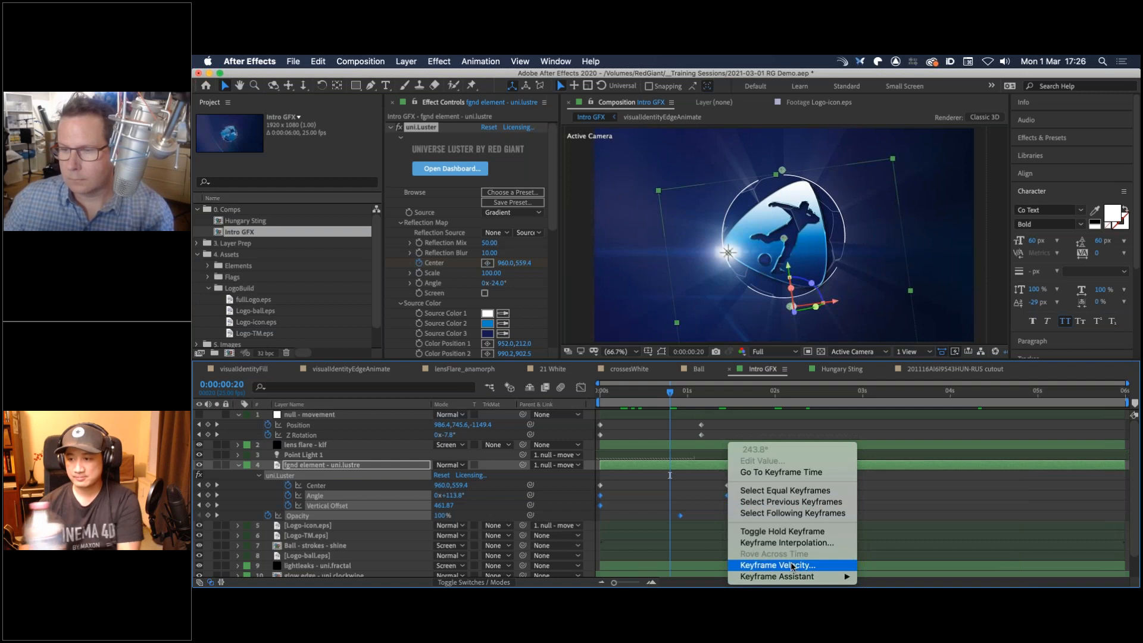
left_click(792, 565)
left_click_drag(738, 272, 741, 282)
left_click(763, 394)
Select only the Angle keyframe at 0:00:01:11, inspect its Keyframe Velocity settings and close the dialog without changes
left_click(743, 495)
left_click(726, 495)
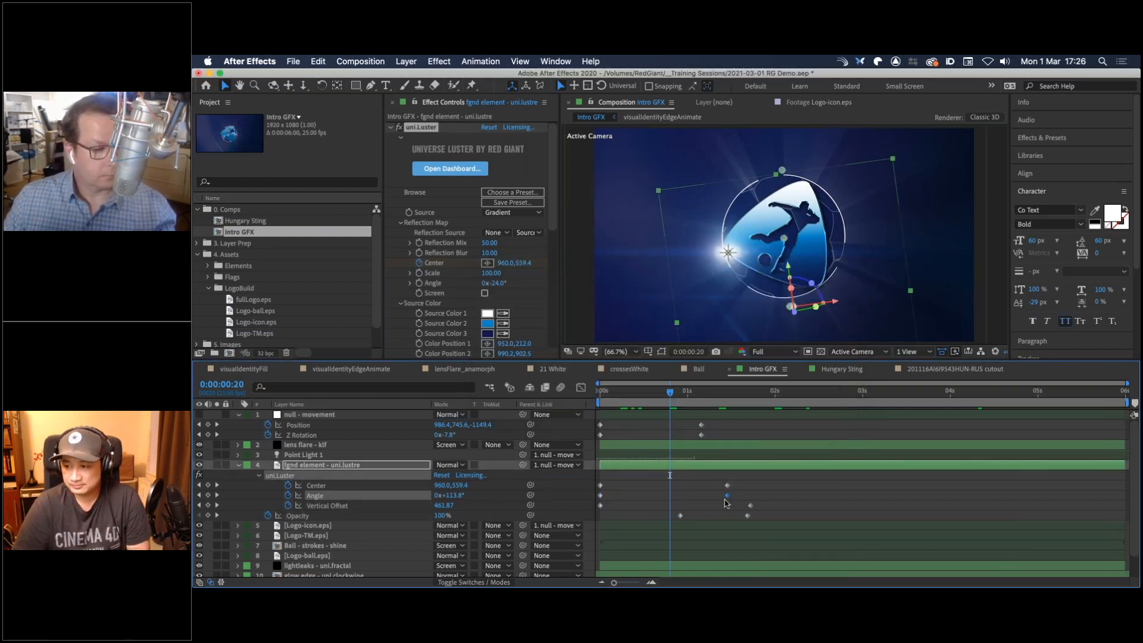
right_click(727, 495)
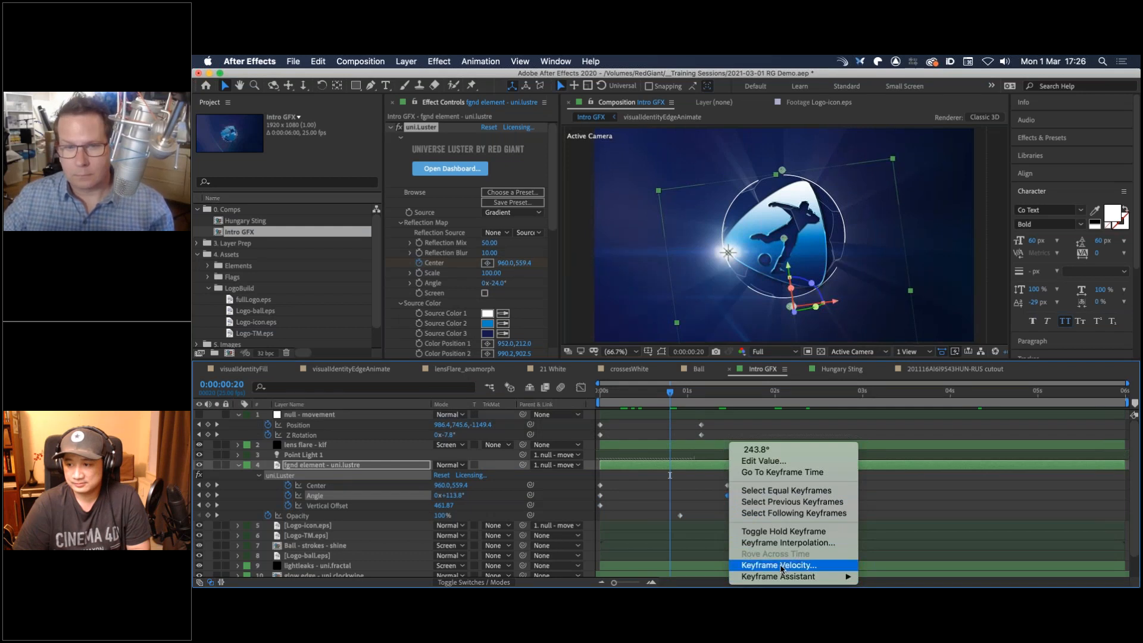
left_click(782, 569)
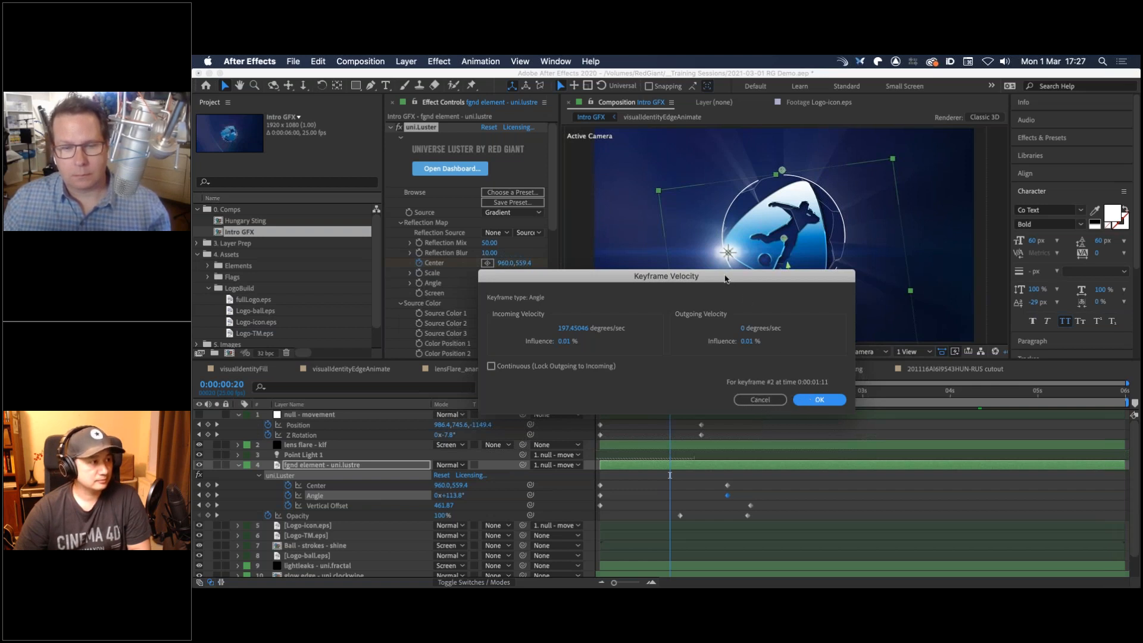
left_click_drag(725, 278, 774, 262)
left_click(808, 384)
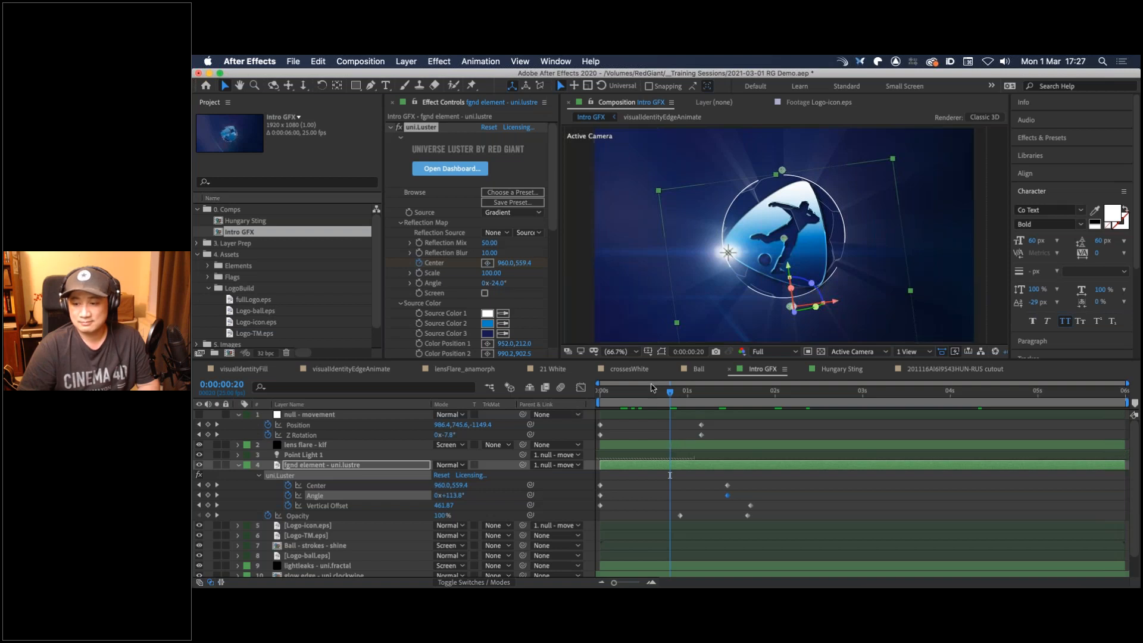
Scrub the Intro GFX logo animation to 0:00:01:04
left_click(632, 391)
left_click_drag(665, 397, 701, 391)
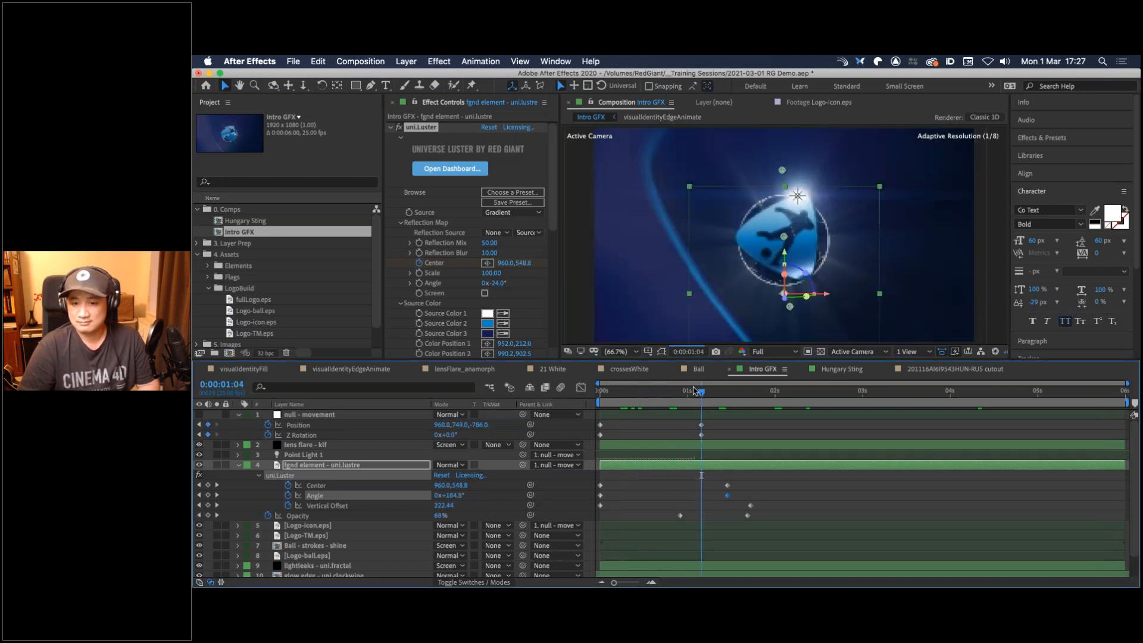
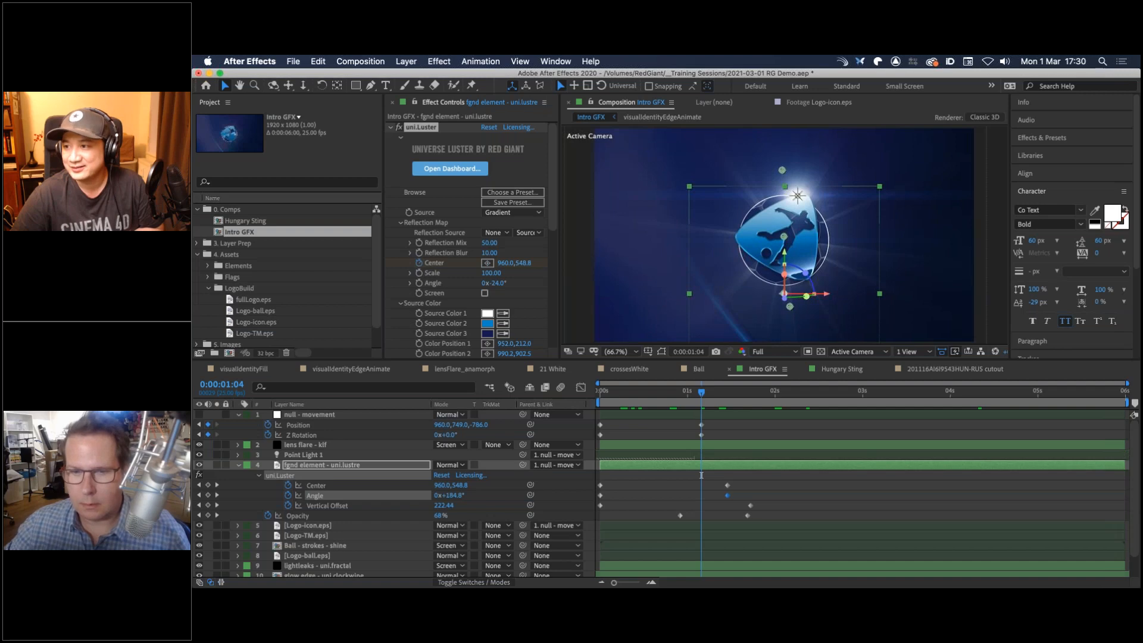
Switch to the Typographic Project in After Effects and rewind the Lower Third Preset composition to 0;00;00;00
key("super+Tab")
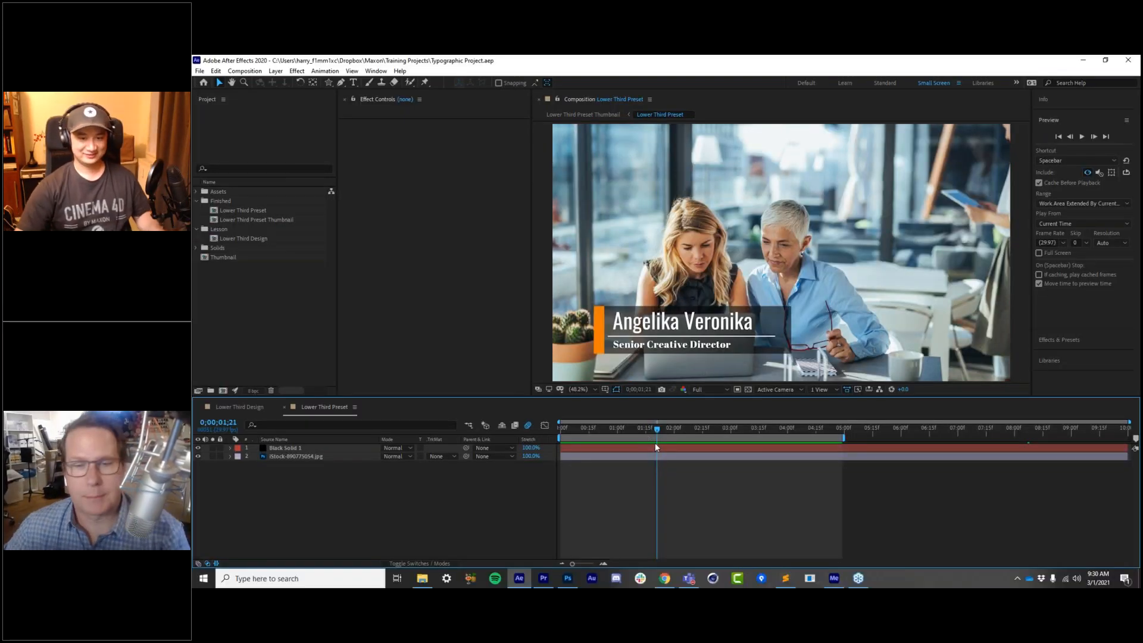
left_click_drag(656, 429, 503, 459)
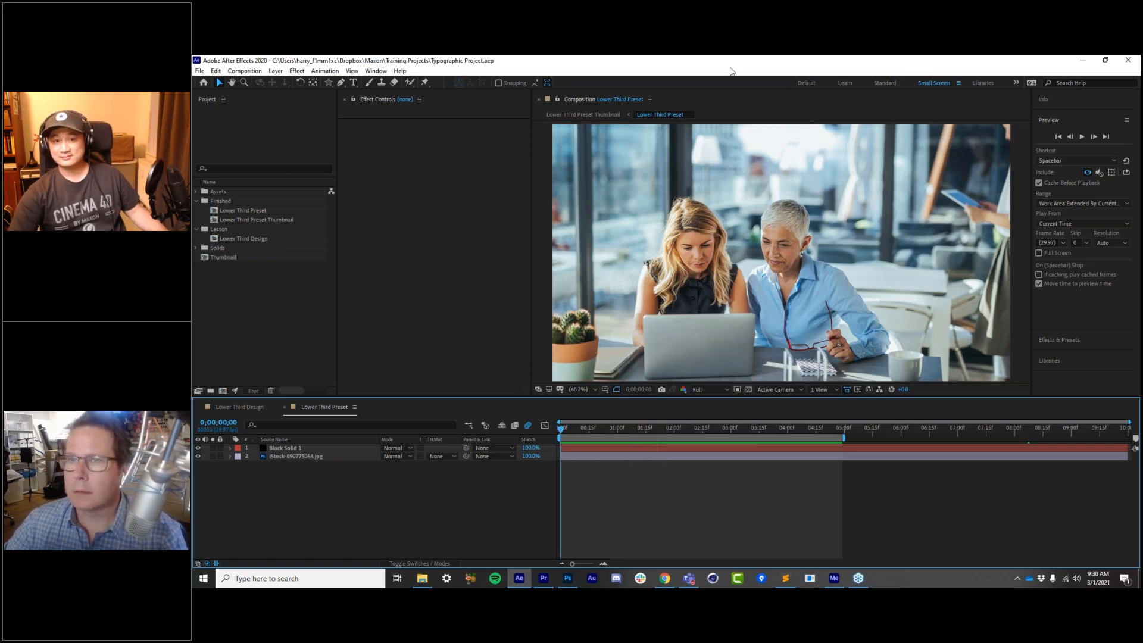
left_click(519, 579)
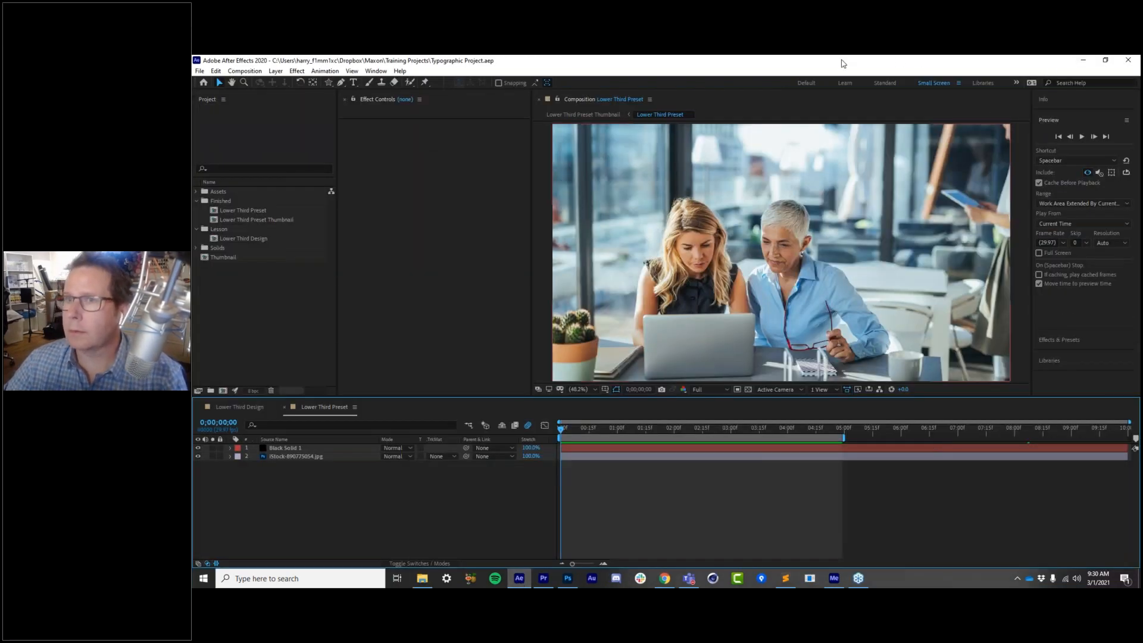
left_click(797, 68)
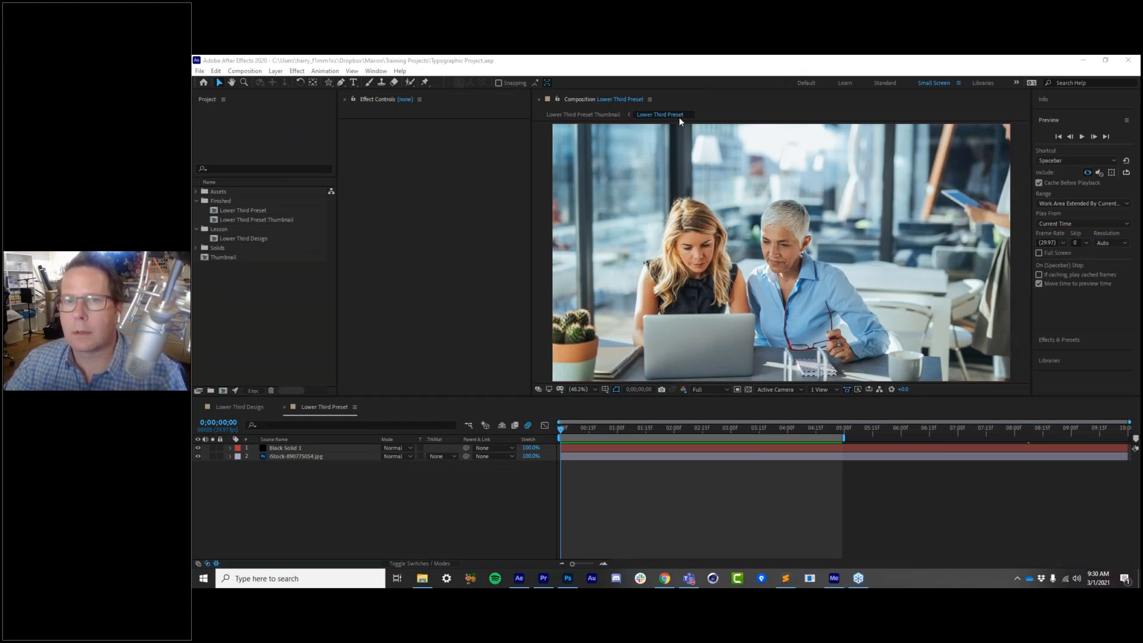
left_click(654, 60)
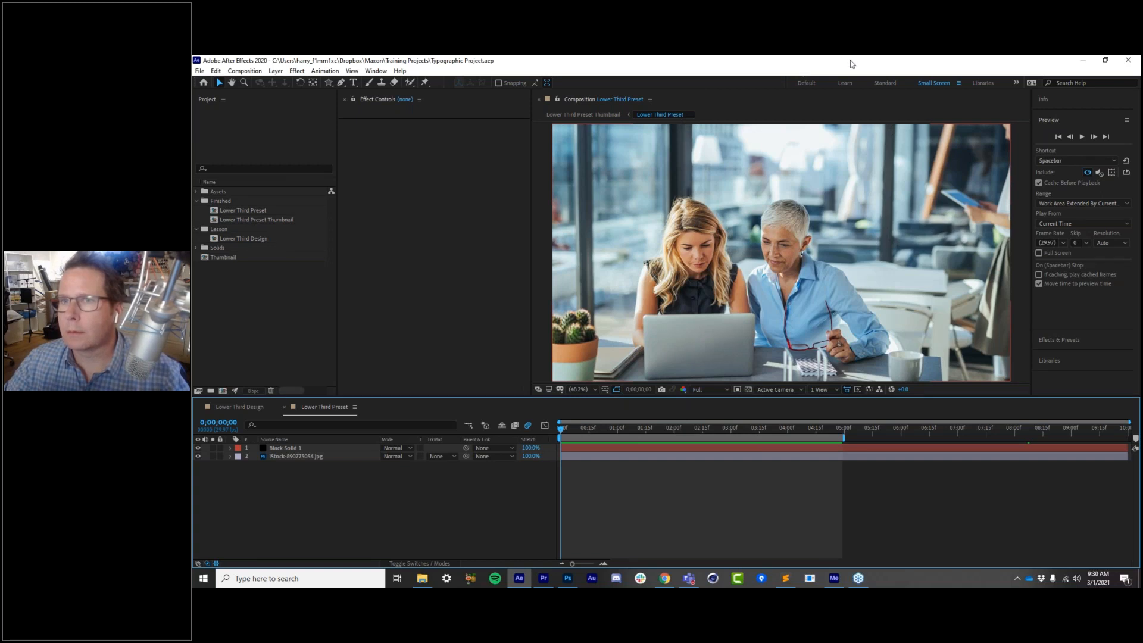
left_click(1090, 306)
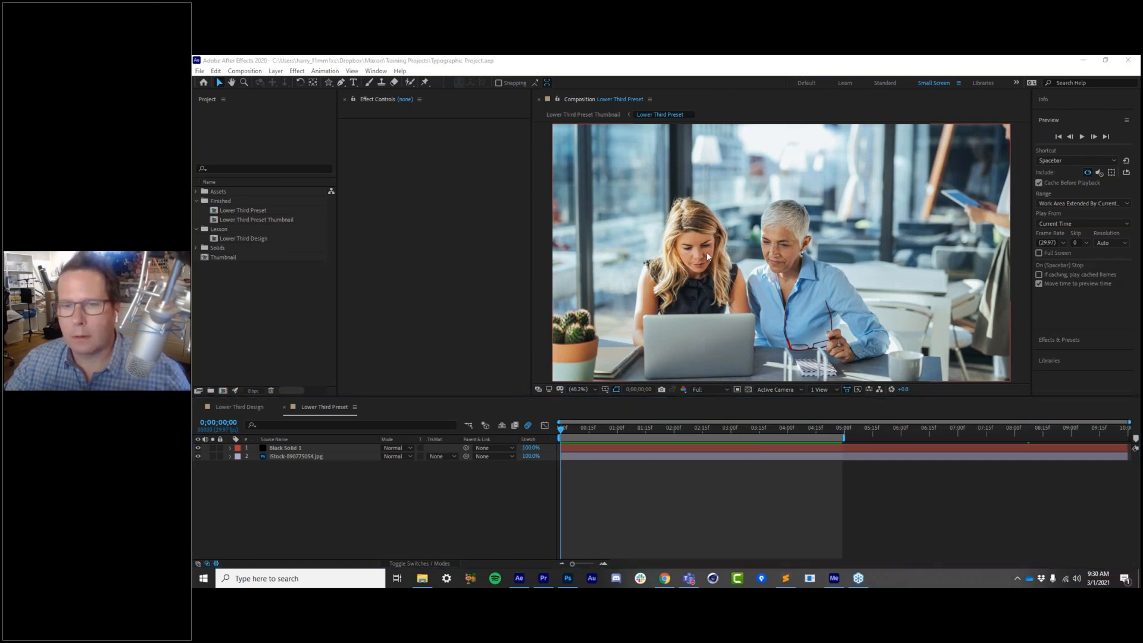
left_click(1082, 369)
left_click(1116, 384)
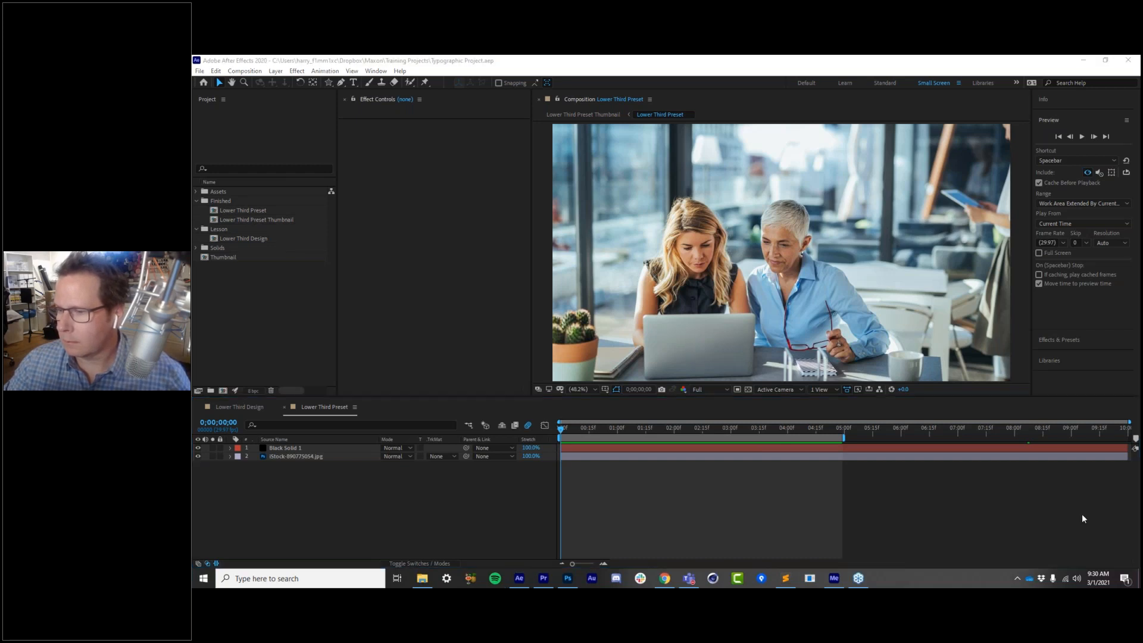
left_click(906, 476)
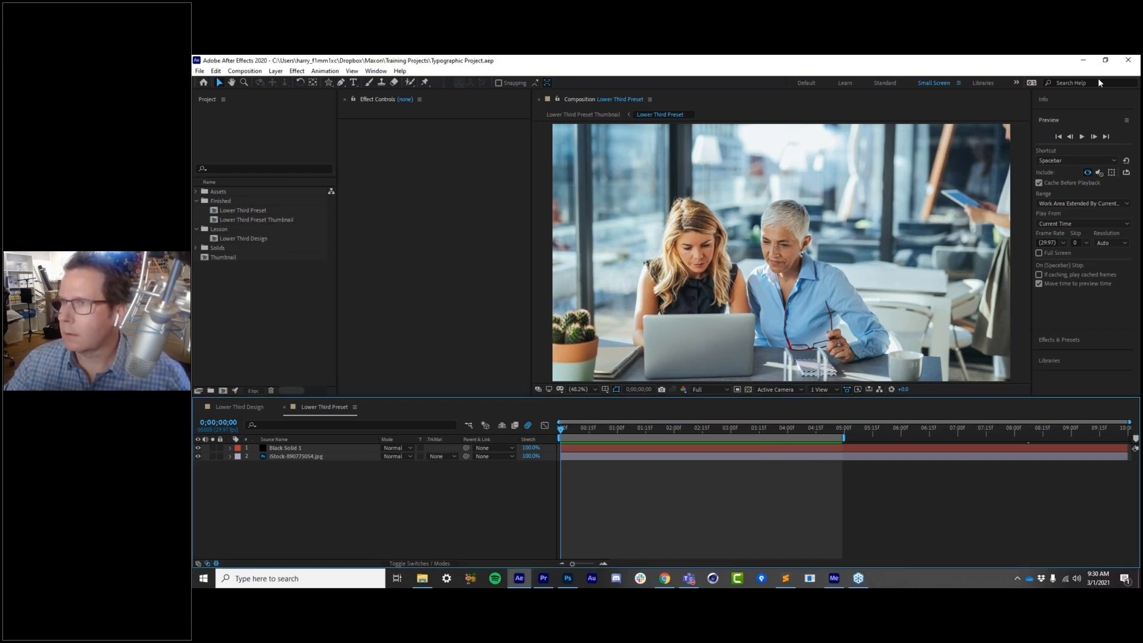
left_click(1113, 75)
left_click(952, 59)
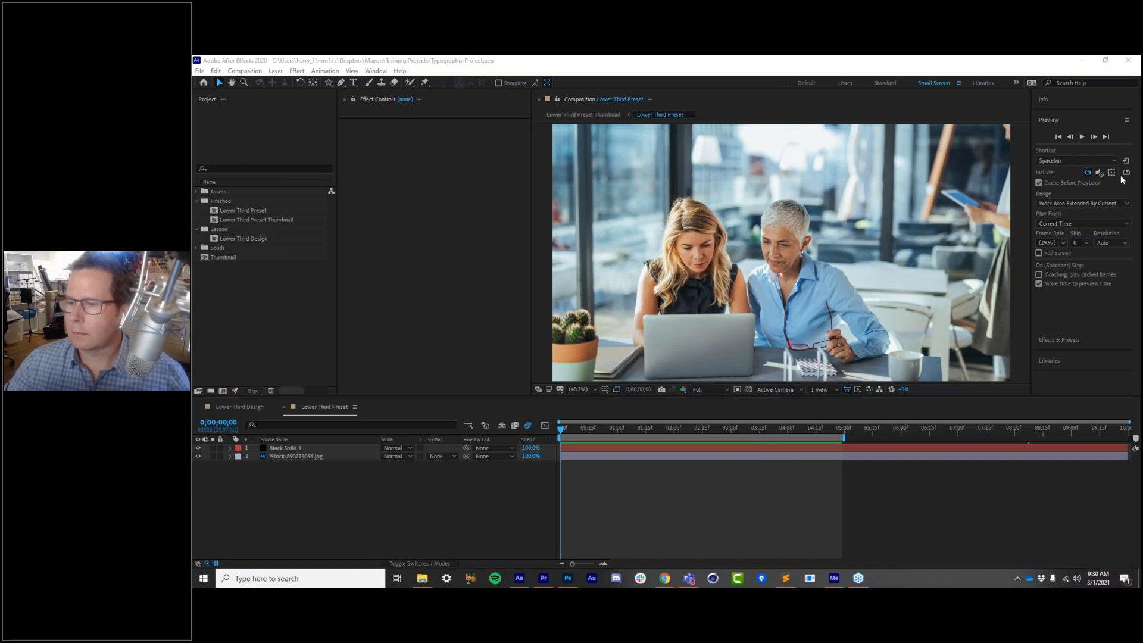
Preview the lower third's reveal animation in Lower Third Preset by scrubbing through it repeatedly, ending at 0;00;02;18
left_click(640, 506)
left_click_drag(560, 429, 691, 438)
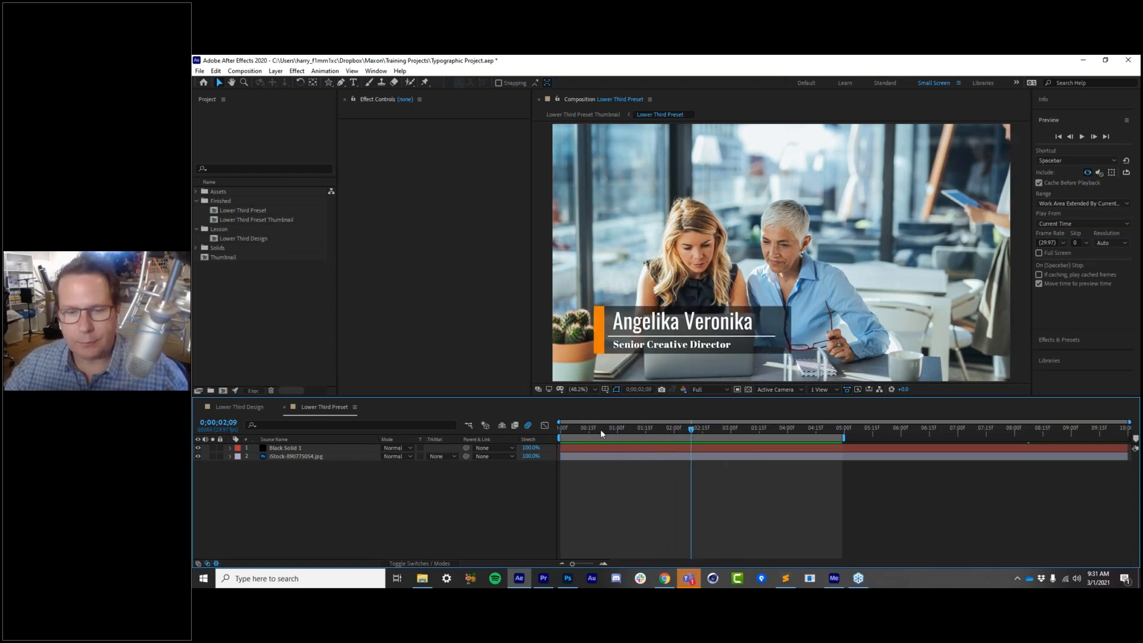
left_click_drag(577, 427, 668, 434)
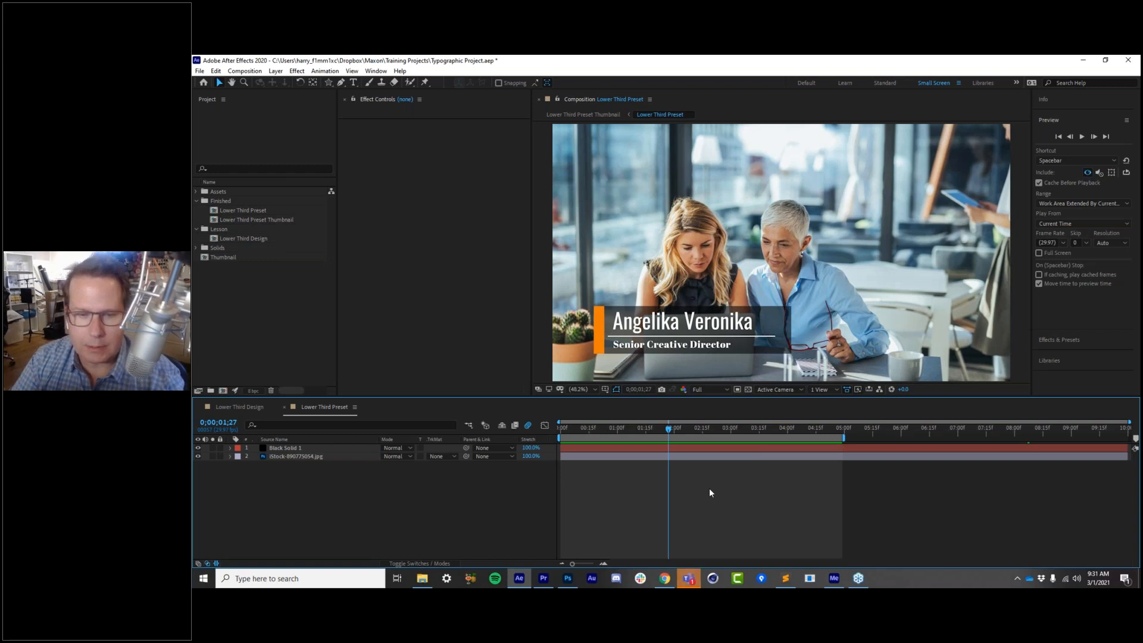
left_click(574, 428)
left_click_drag(573, 427, 682, 439)
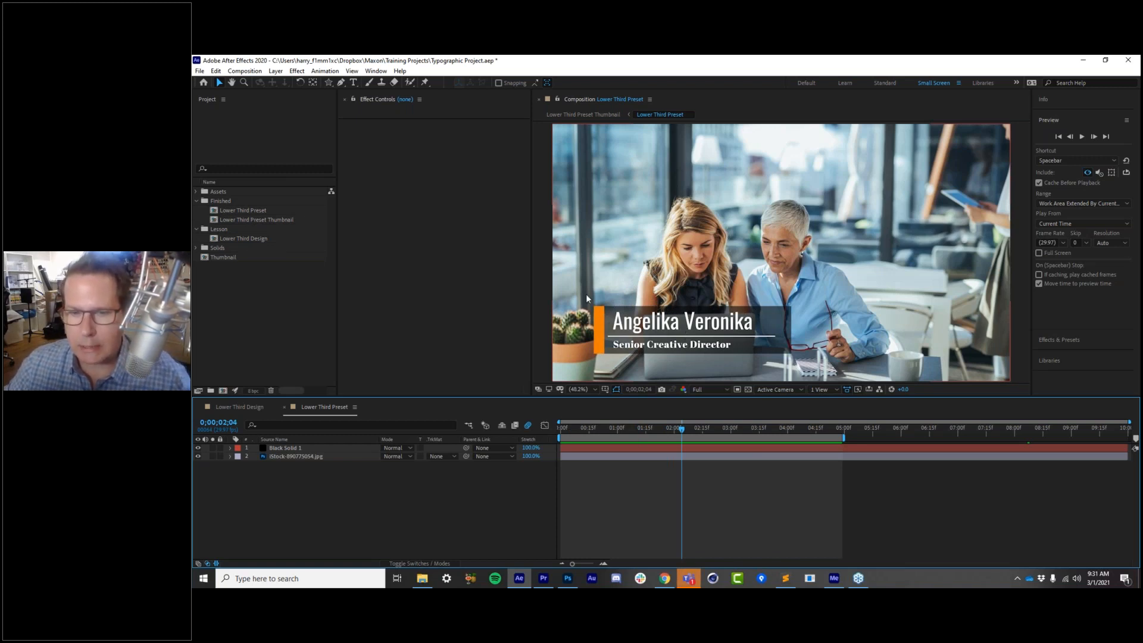
left_click_drag(592, 432, 718, 465)
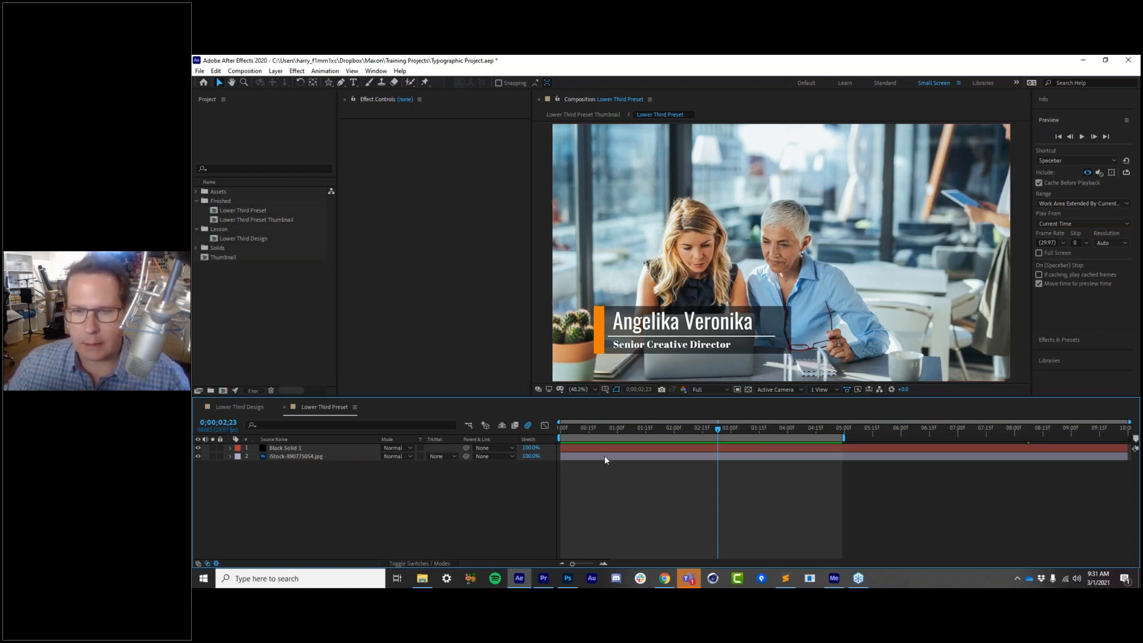
left_click(588, 427)
left_click_drag(591, 428, 707, 428)
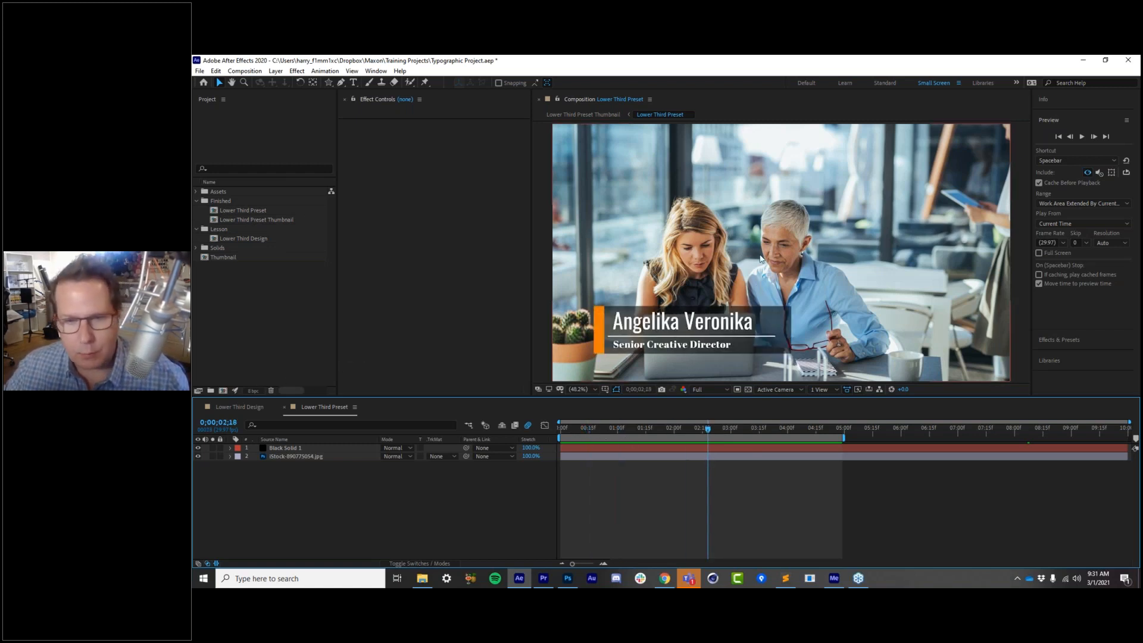
Switch to the Lower Third Design composition, move to 0;00;01;25 and apply the uni.Typographic effect to the Typographic layer
left_click_drag(613, 428, 703, 466)
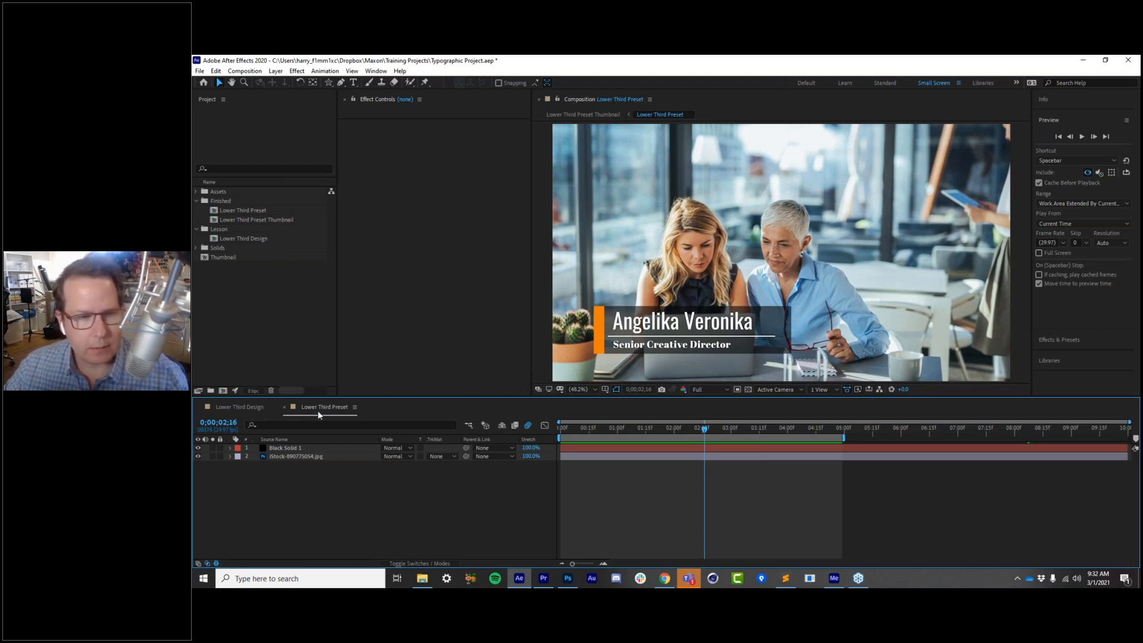
left_click(228, 406)
mouse_move(649, 428)
left_mouse_down()
mouse_move(627, 428)
mouse_move(665, 429)
left_mouse_up()
left_click(291, 449)
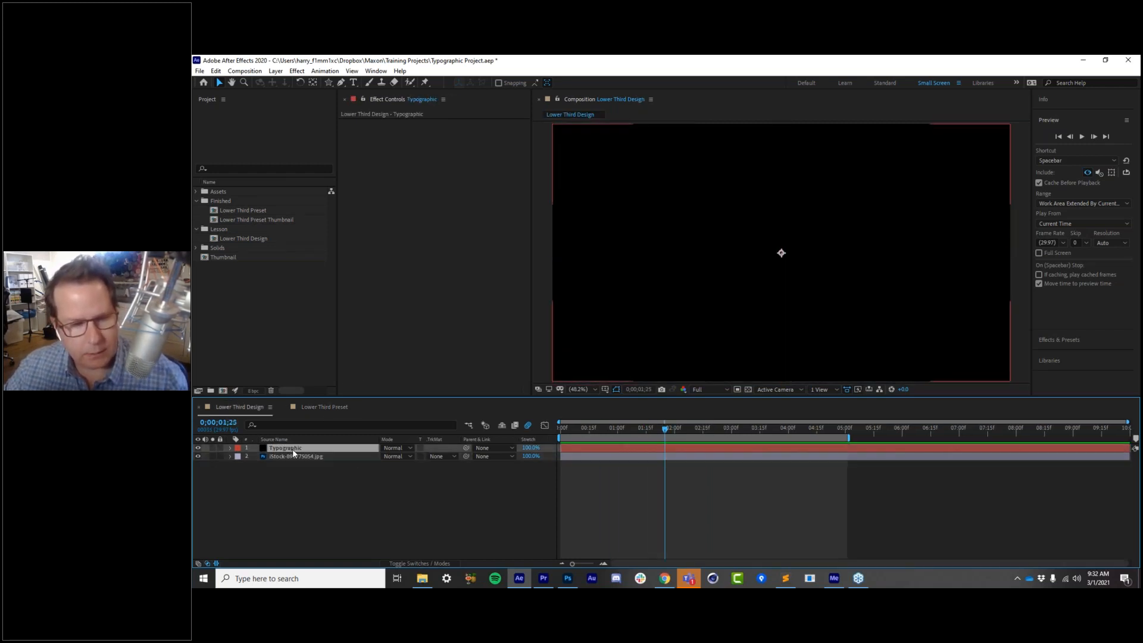
left_click(302, 72)
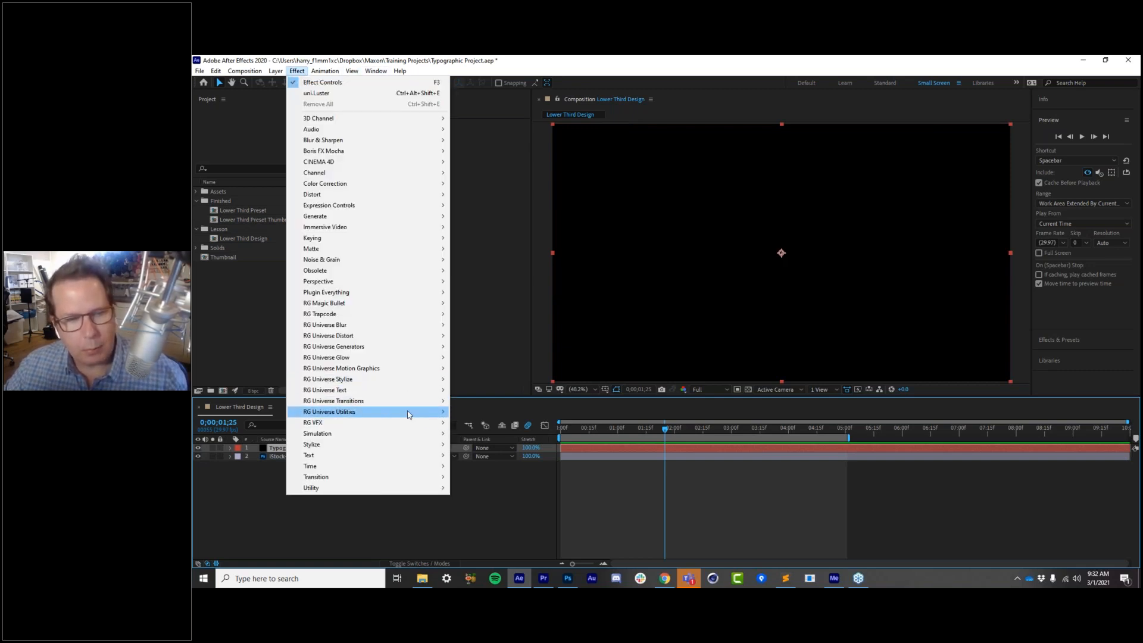
mouse_move(364, 390)
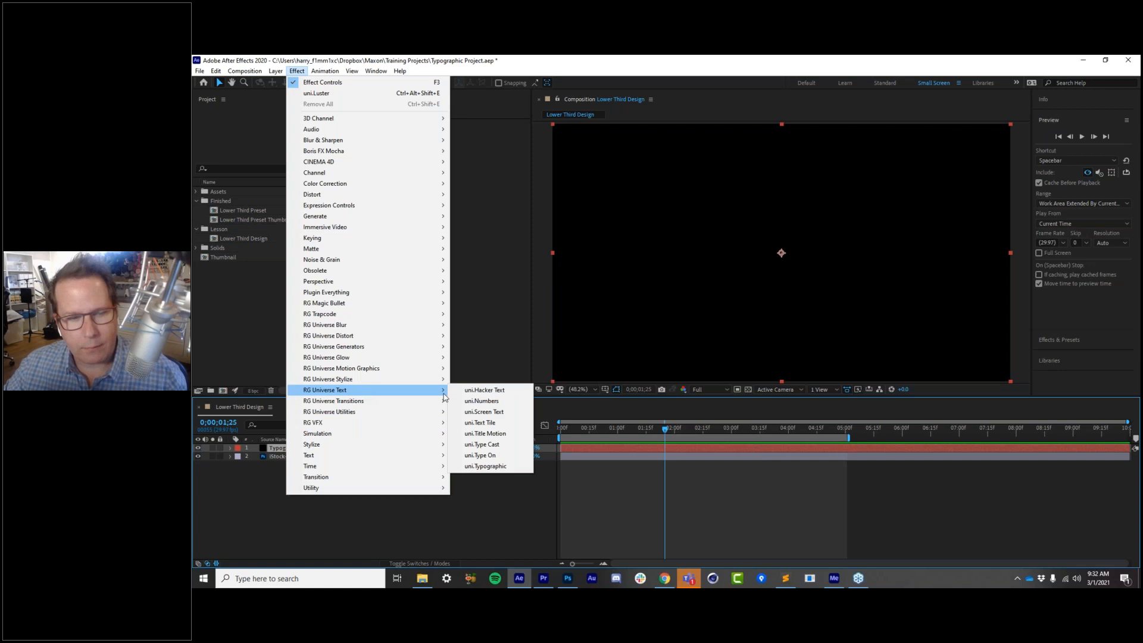
left_click(483, 466)
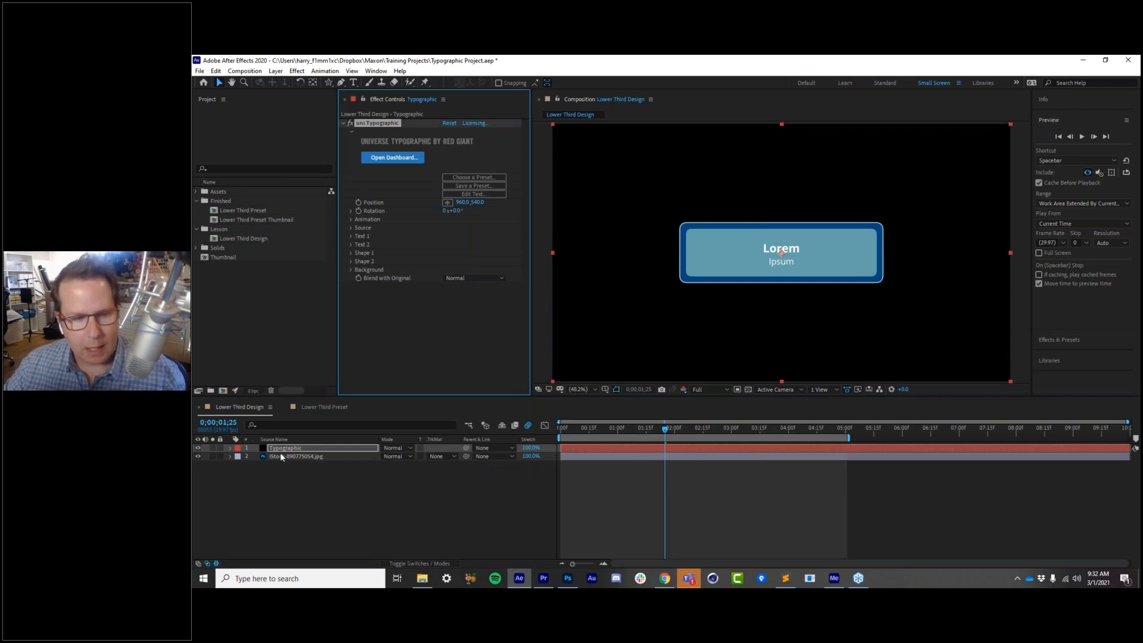
Compare the Typographic layer hidden and shown, and set its Blend with Original option to None
left_click(197, 448)
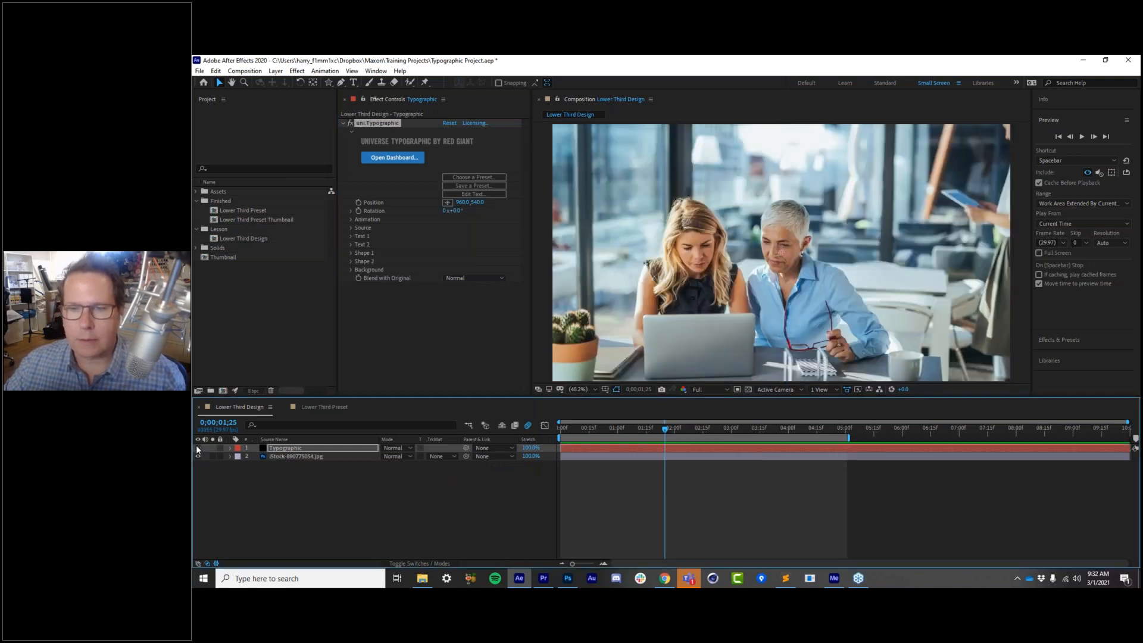
left_click(197, 448)
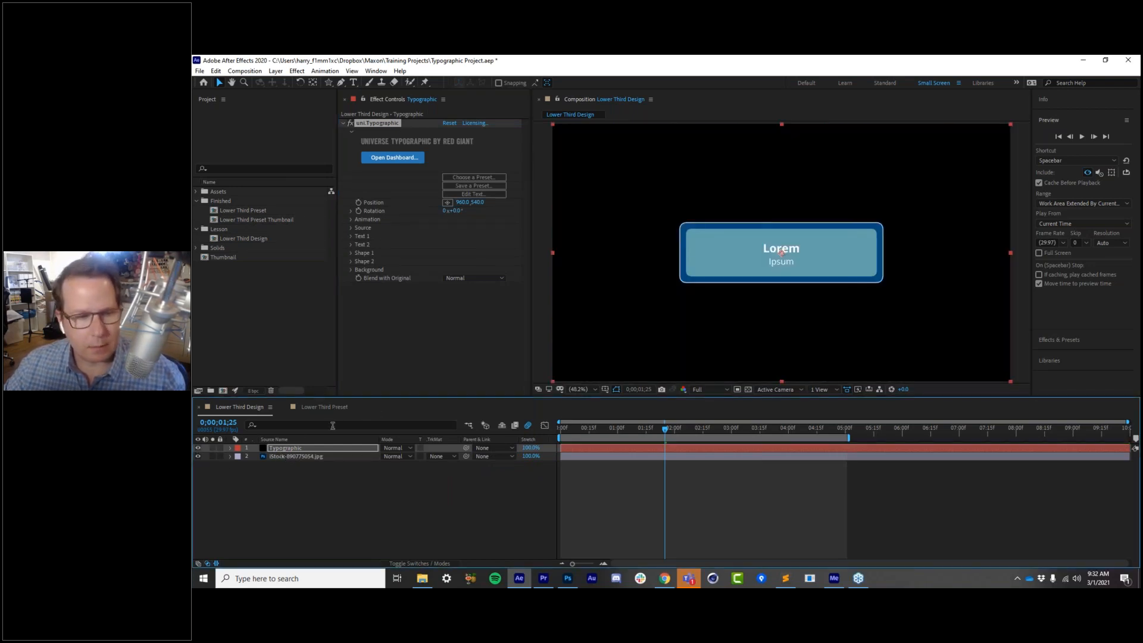
left_click(474, 278)
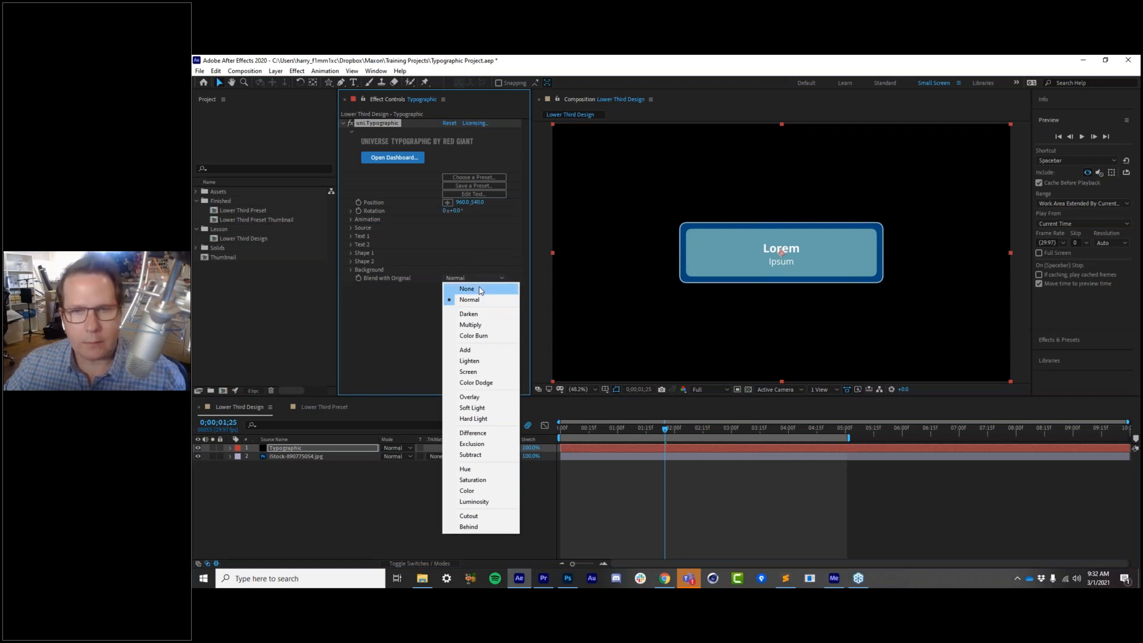
left_click(480, 289)
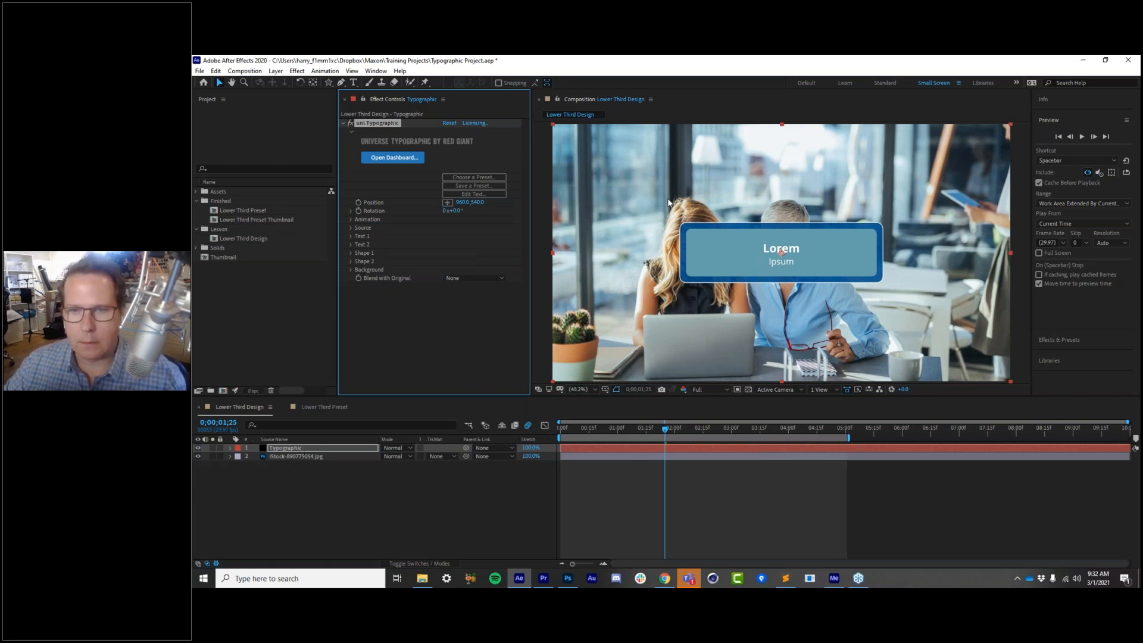
left_click(454, 276)
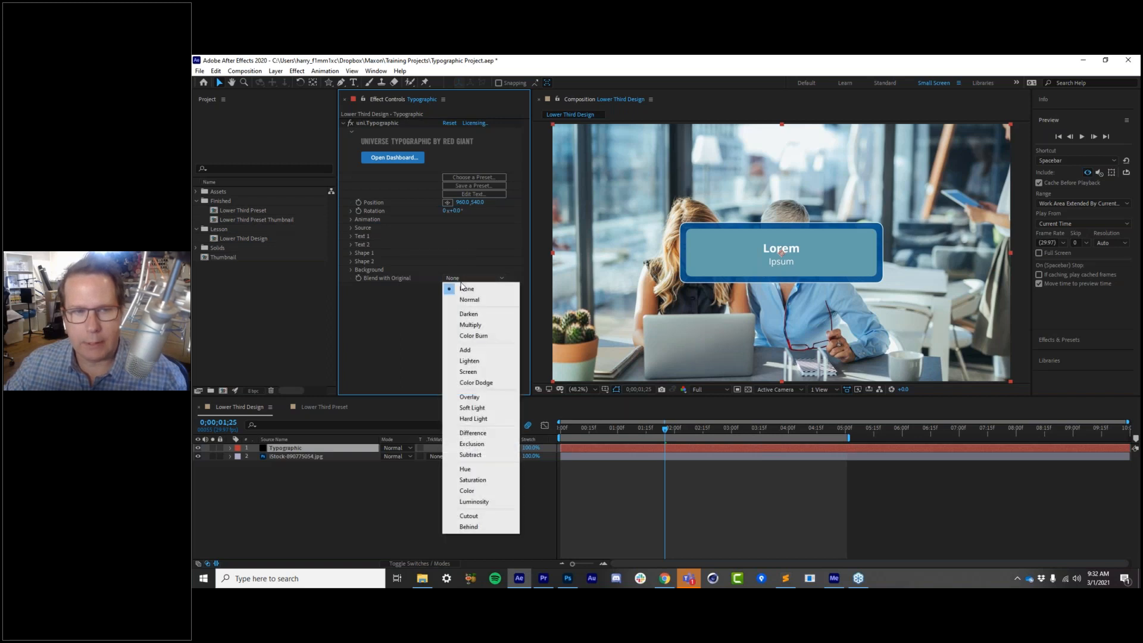
left_click(400, 322)
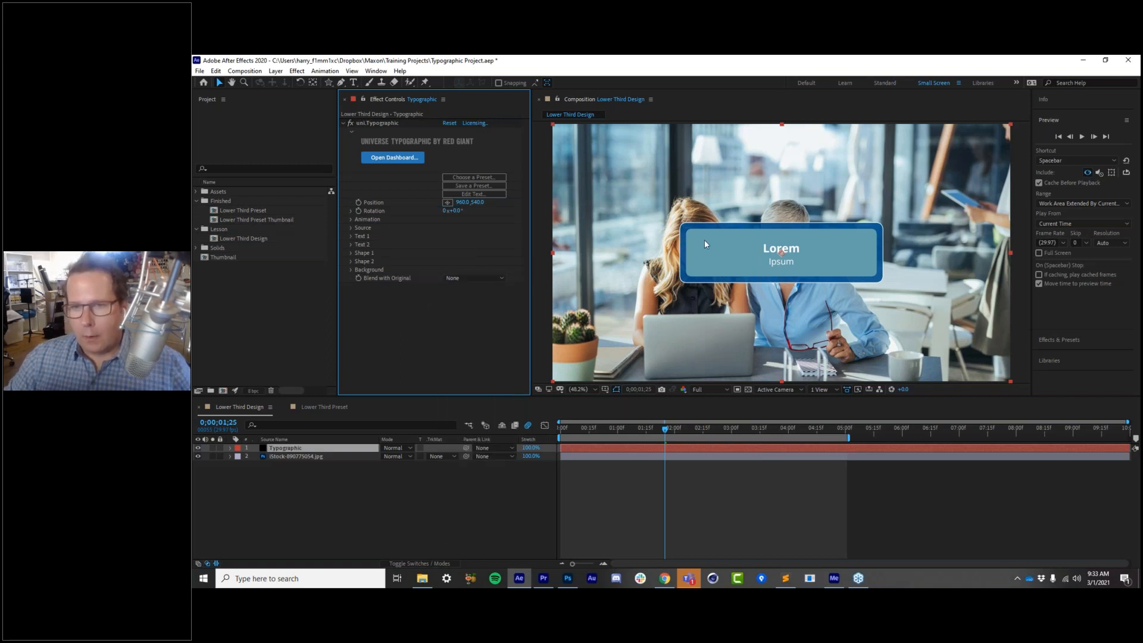
Preview the default title up to 0;00;01;10, and apply the Lower Third 04 preset from the Typographic presets
left_click(568, 433)
key("space")
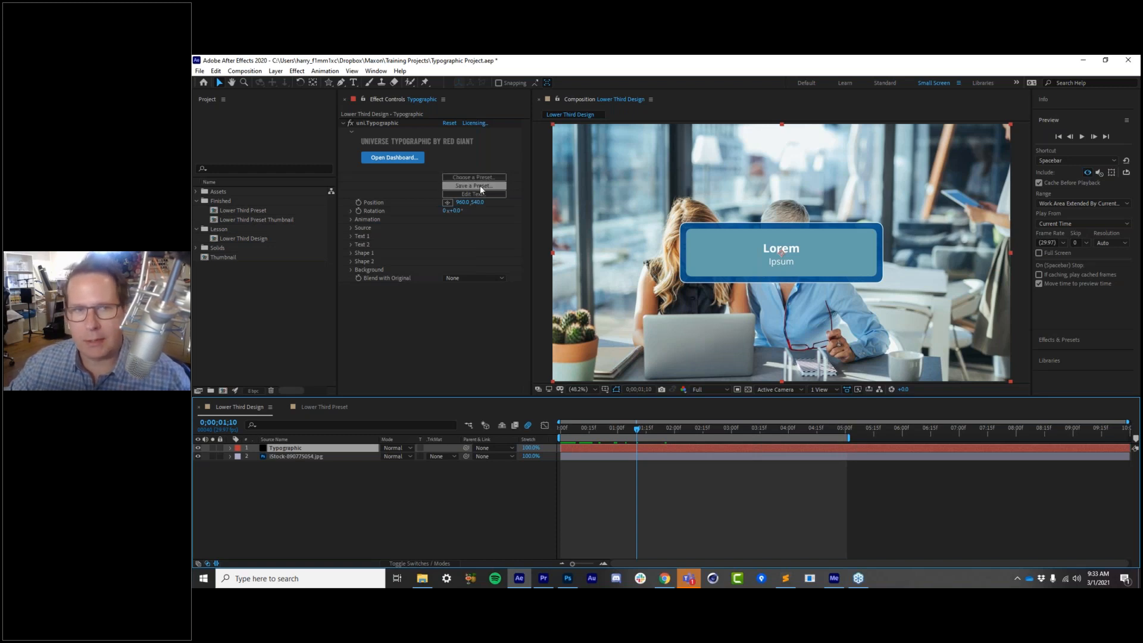
left_click(462, 176)
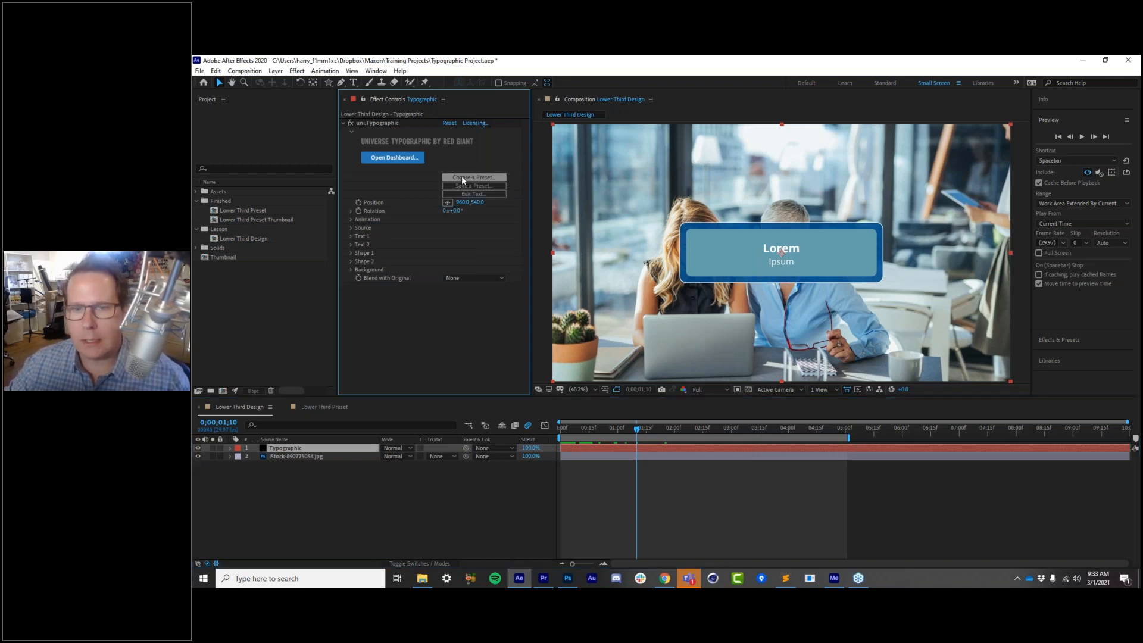
left_click_drag(513, 113, 679, 136)
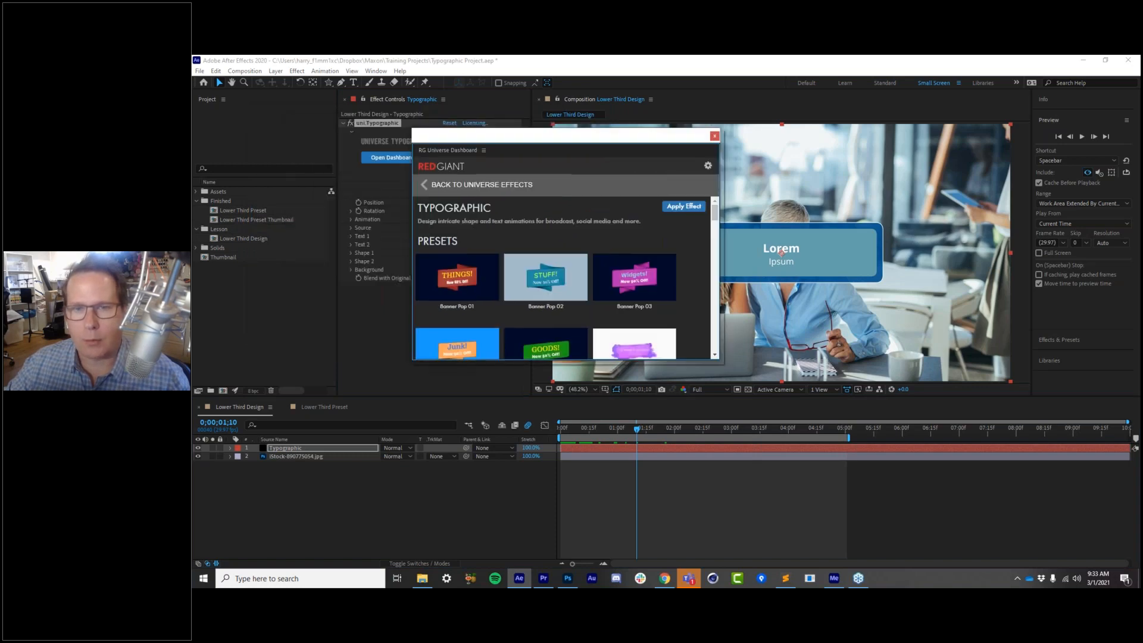
left_click_drag(714, 214, 782, 527)
mouse_move(667, 257)
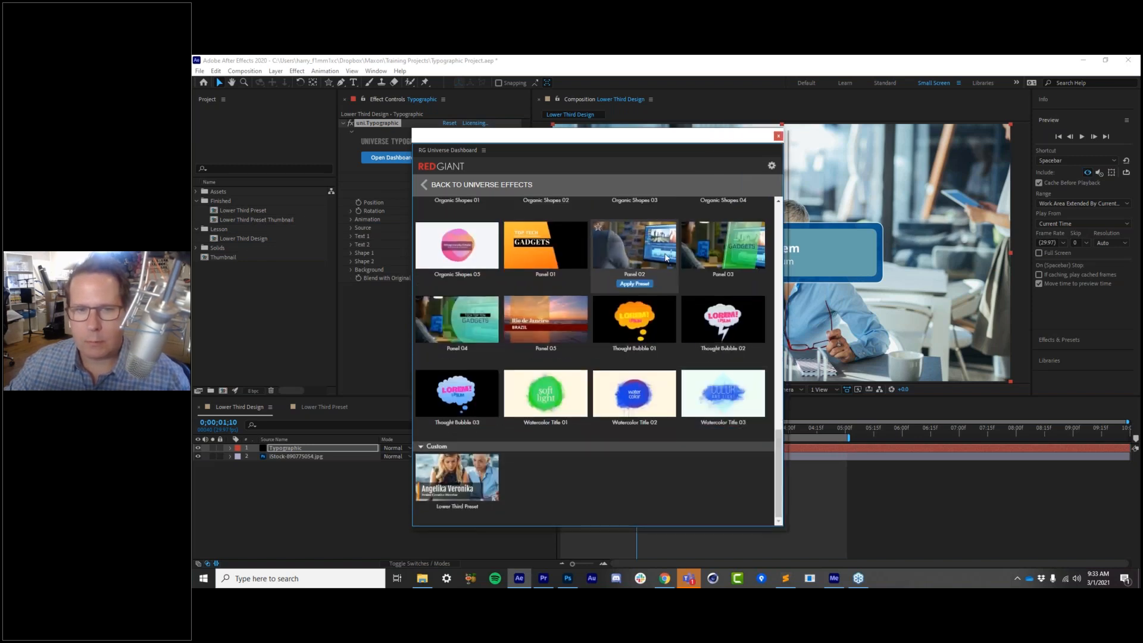
scroll(664, 257, "up", 5)
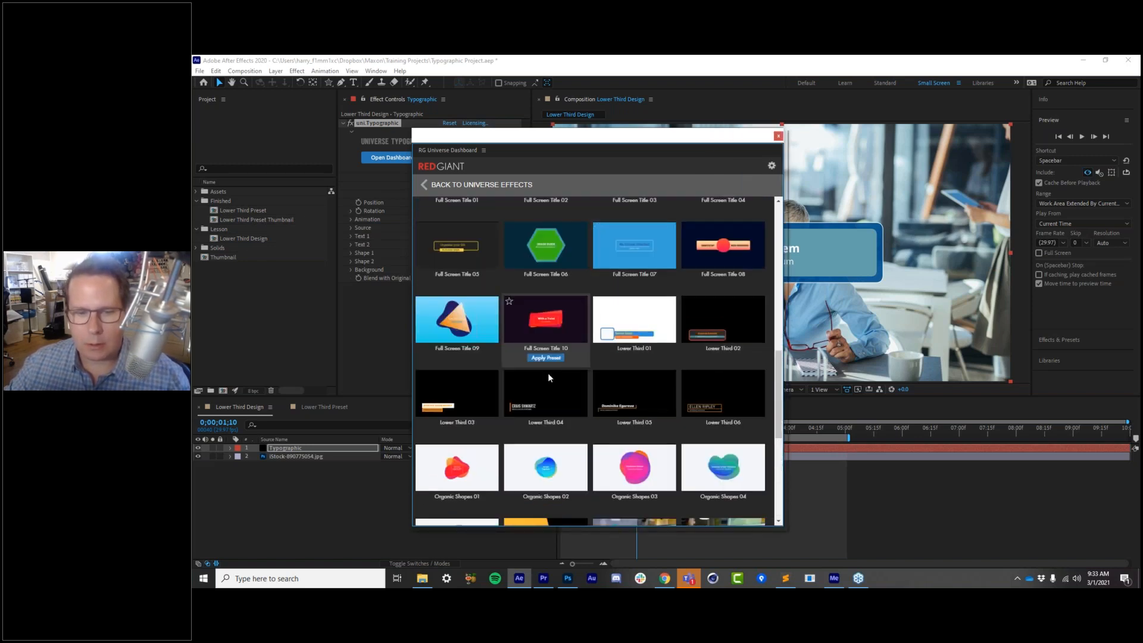
mouse_move(546, 423)
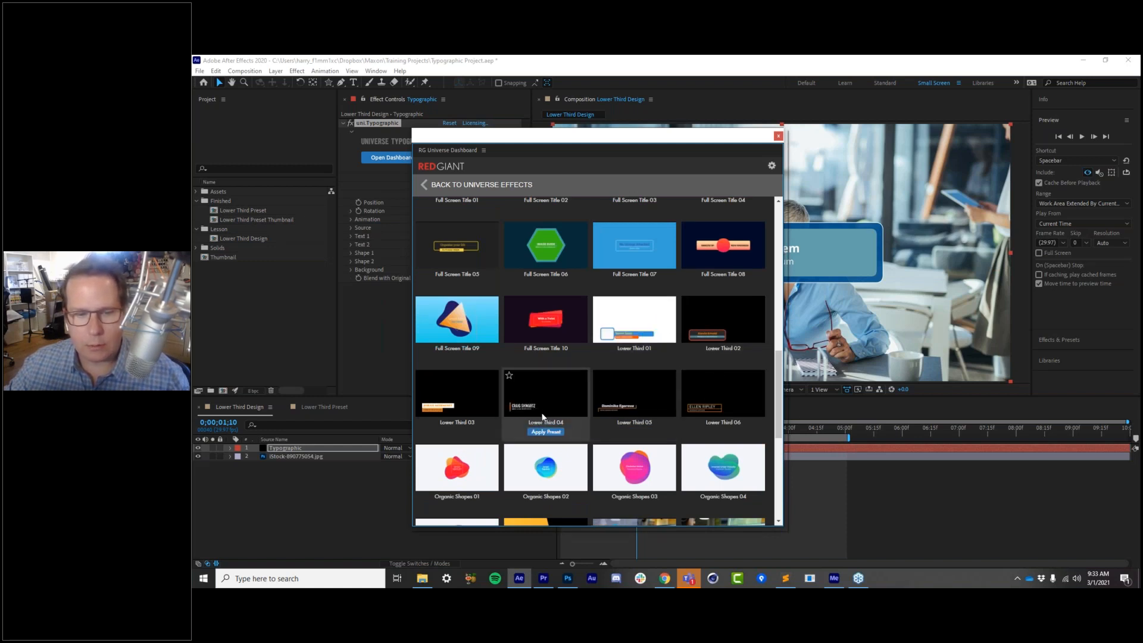
double_click(537, 396)
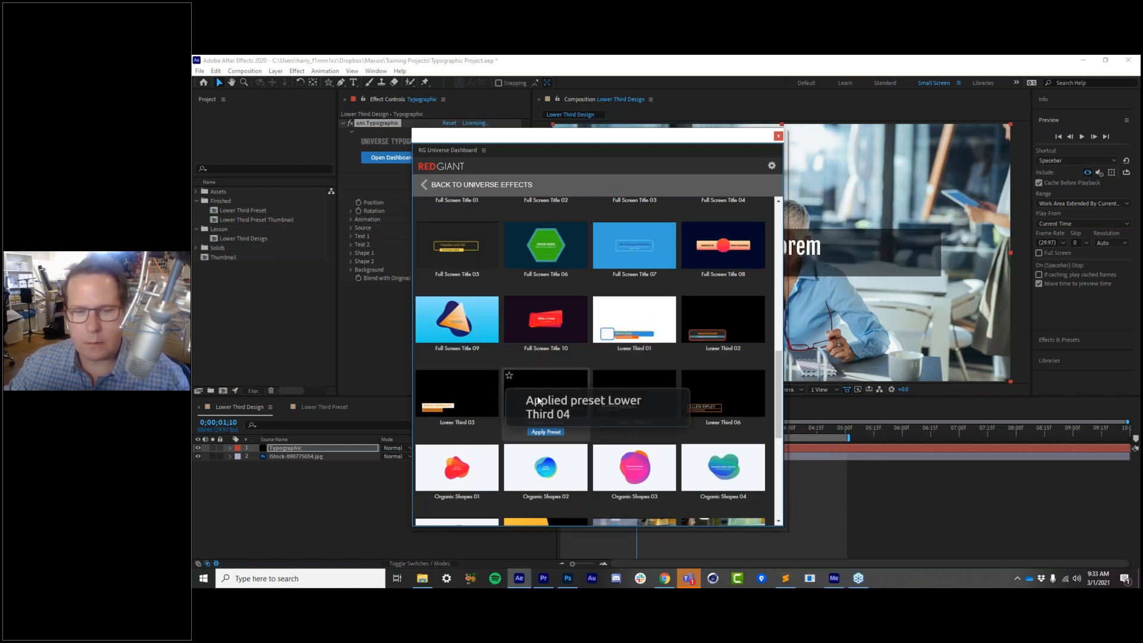
left_click(777, 135)
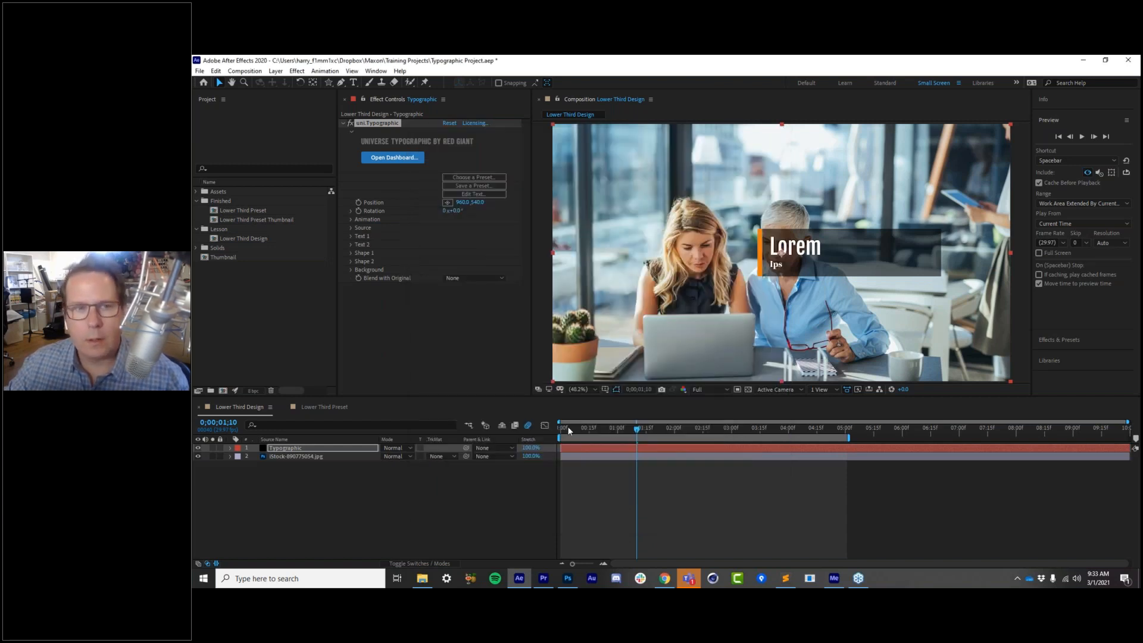
Inspect the Typographic text editor without changes, and expand the effect's Animation settings while scrubbing to 0;00;00;25
left_click(474, 194)
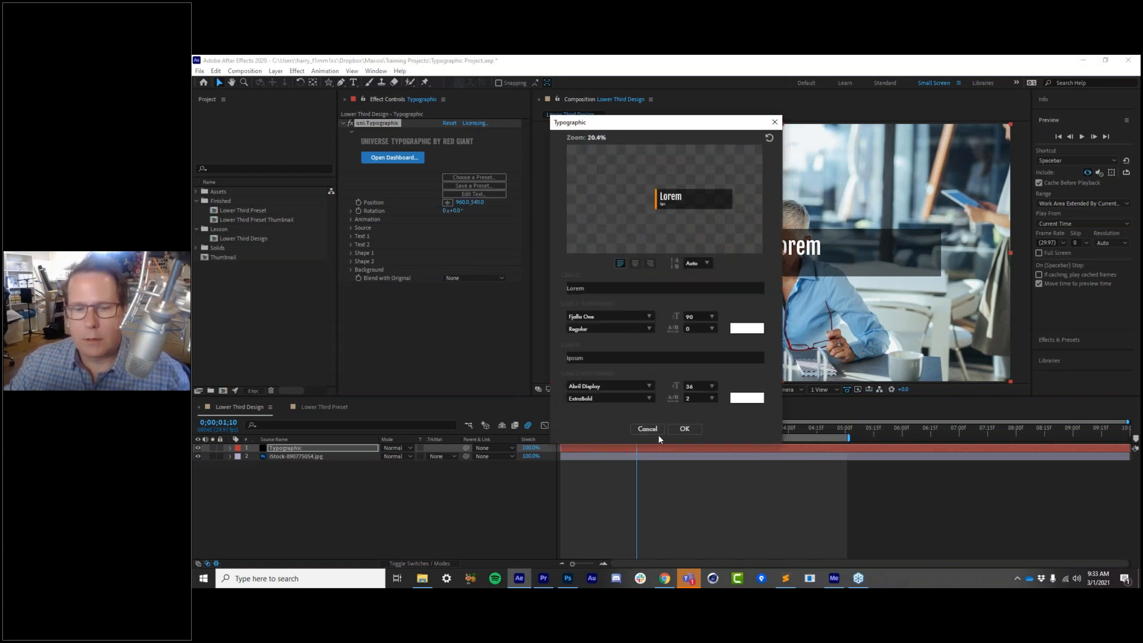
left_click(648, 430)
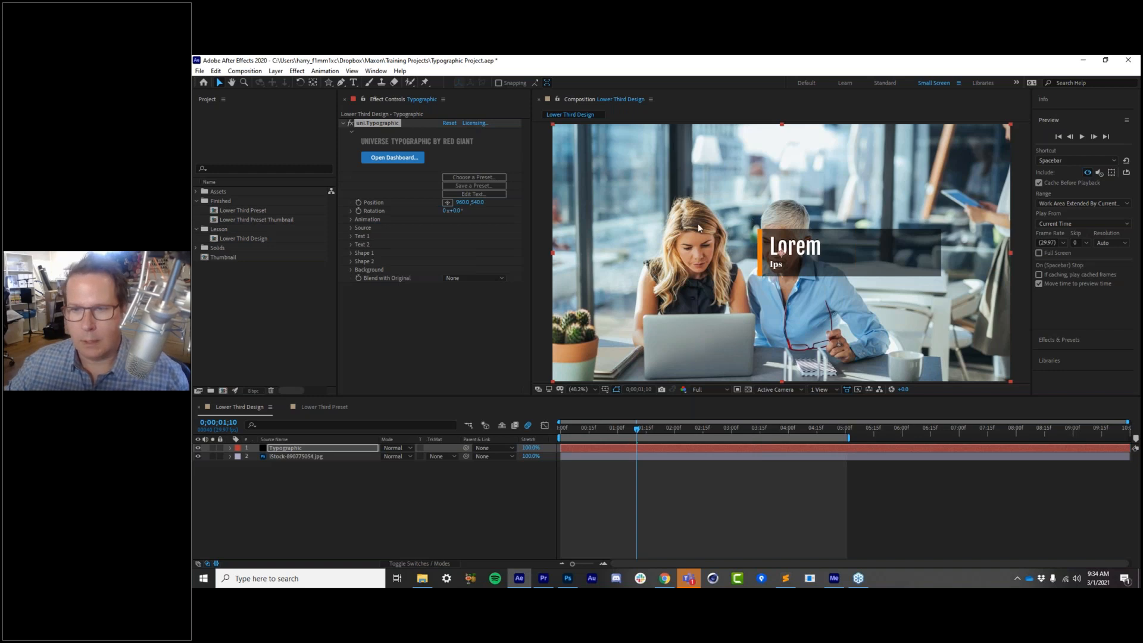
left_click(379, 303)
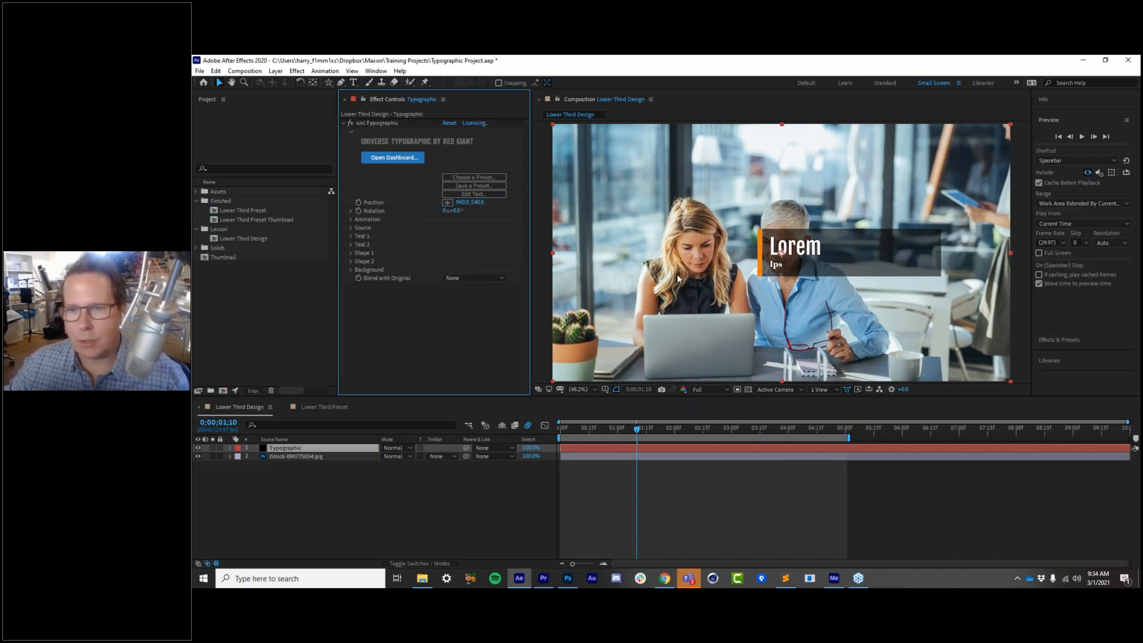
left_click(350, 218)
left_click_drag(577, 428, 608, 444)
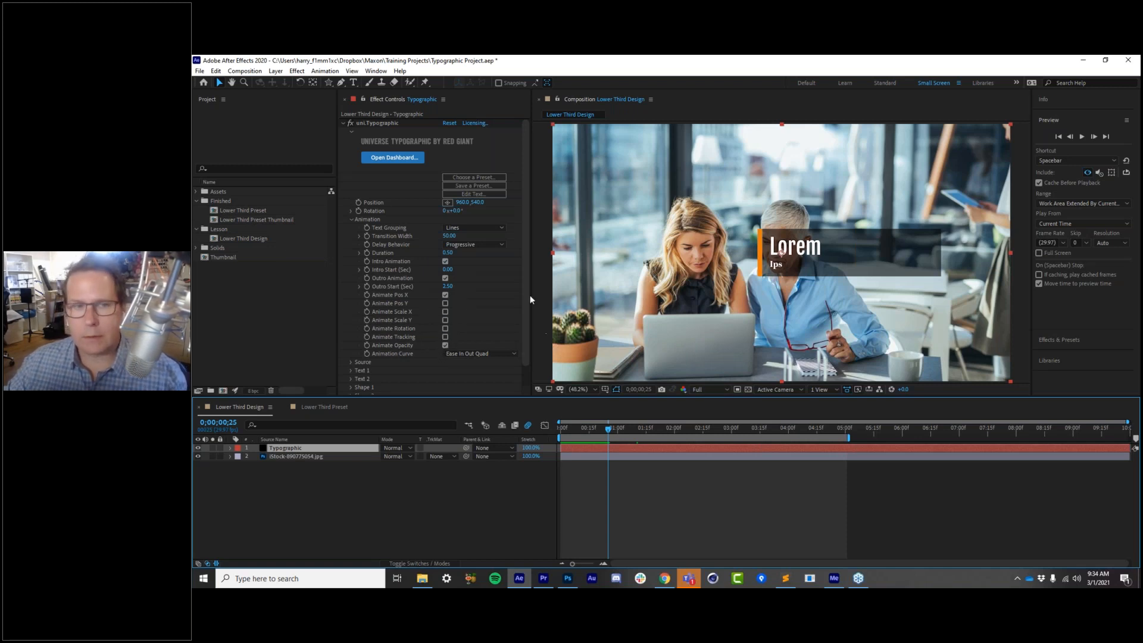
Copy the name from the first text line of the Typographic effect in the Lower Third Preset composition
left_click(333, 406)
left_click(276, 447)
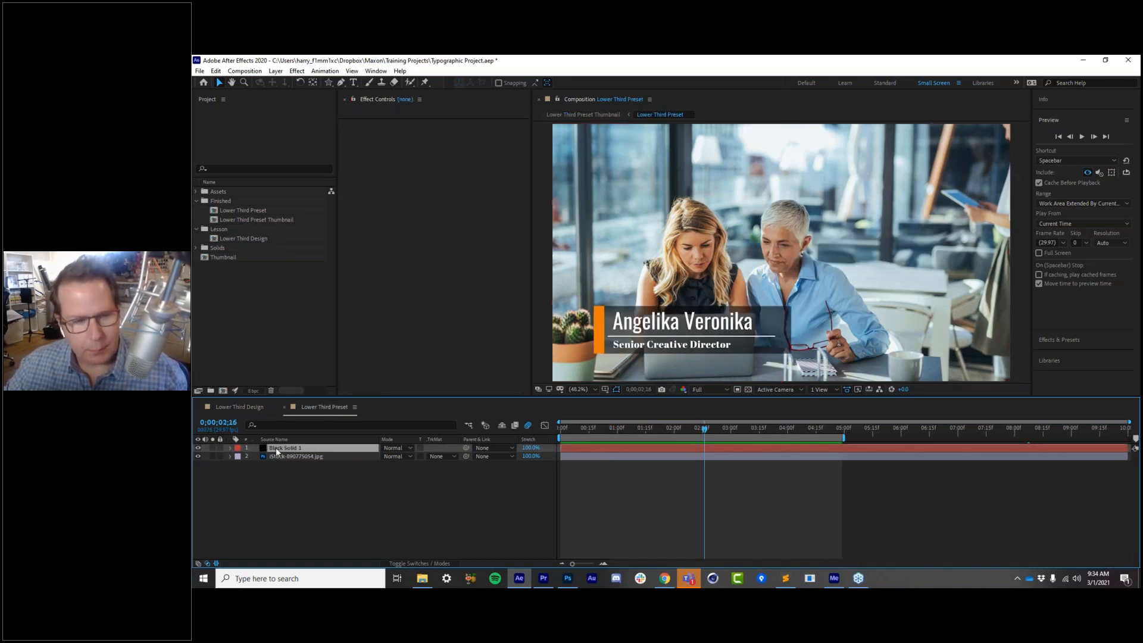
key("e")
left_click(274, 456)
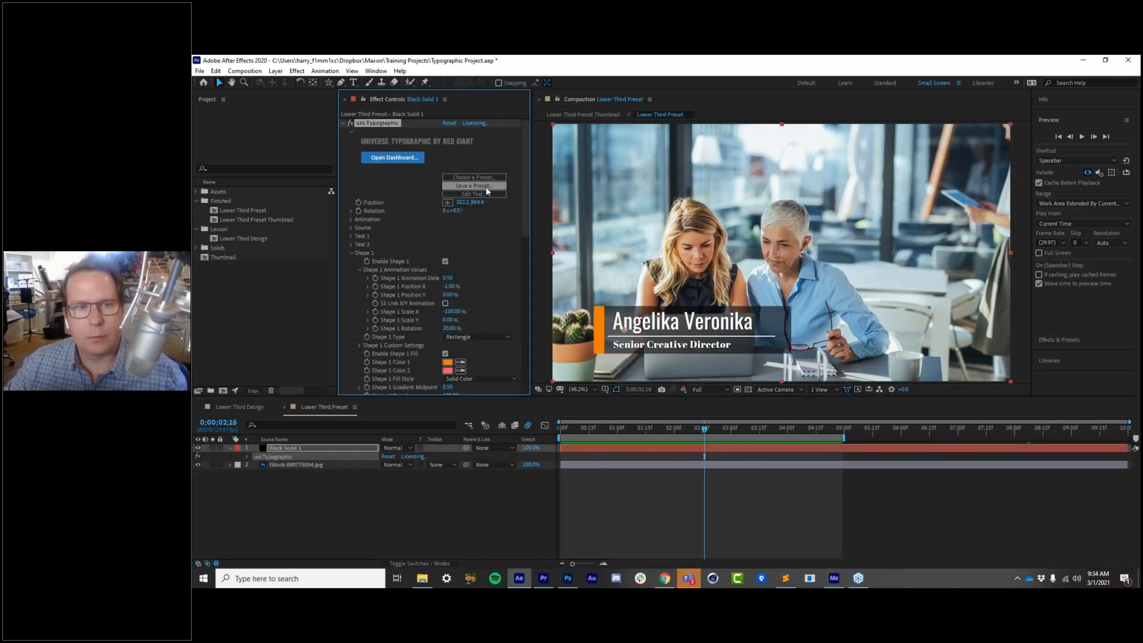
left_click(483, 195)
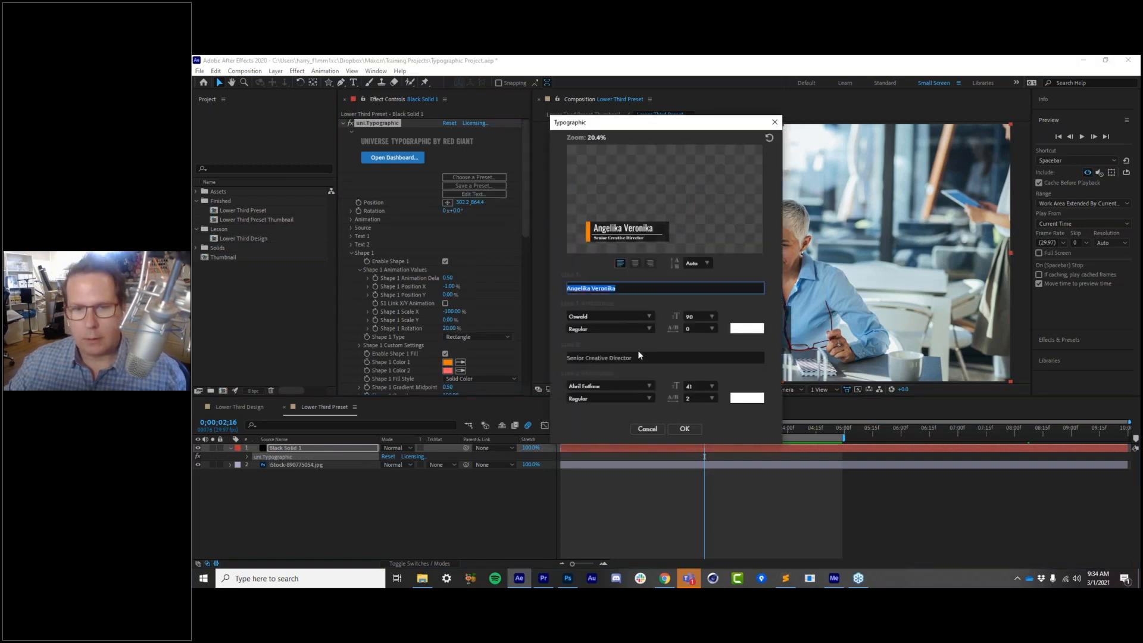
left_click(648, 430)
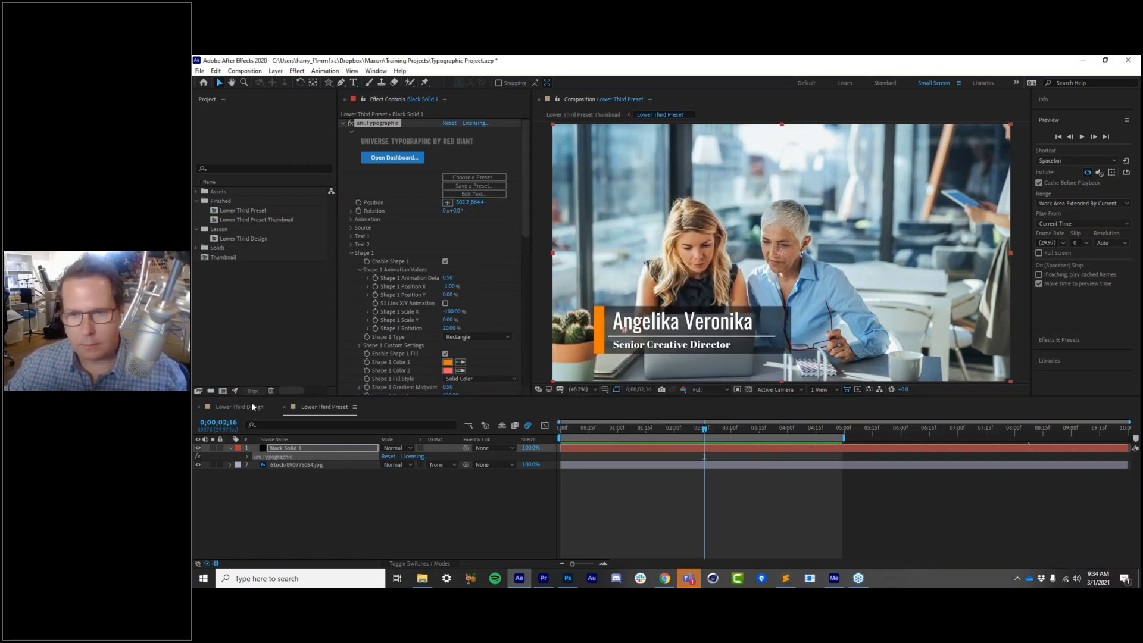
Replace the Lorem text line of the Typographic effect in Lower Third Design with the copied name
left_click(251, 404)
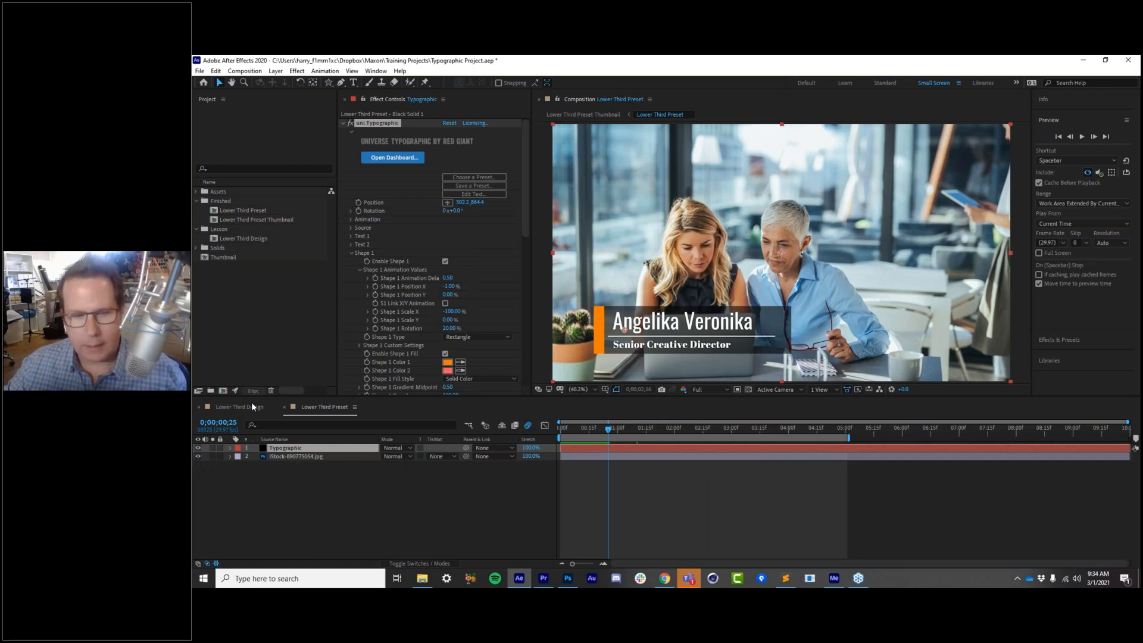
left_click(474, 194)
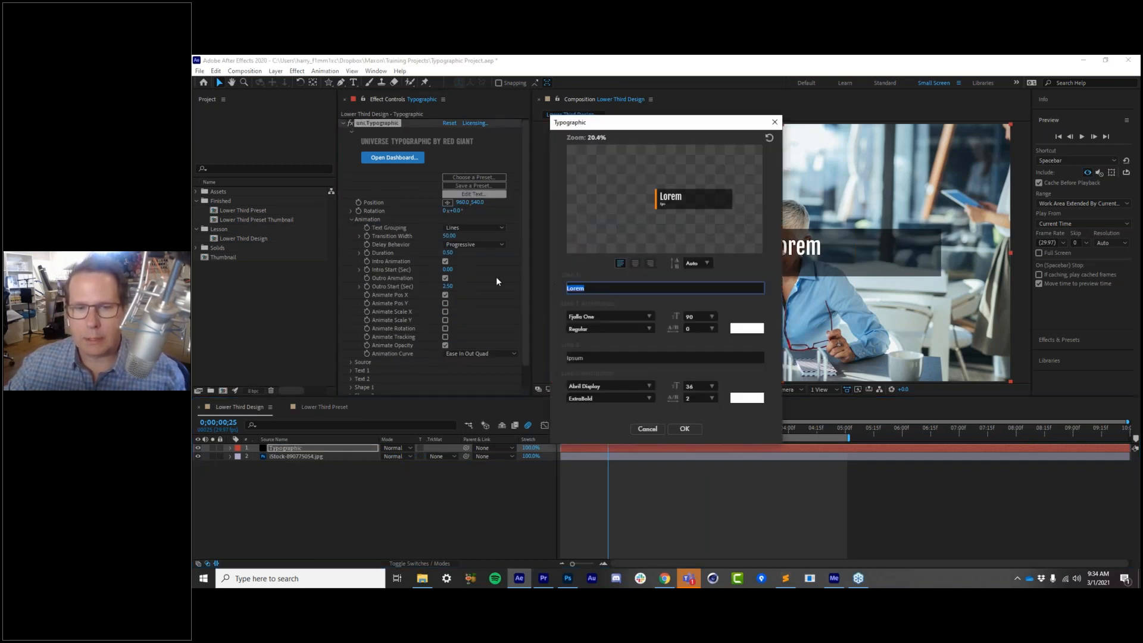
type("Angelika Veronika")
left_click(680, 427)
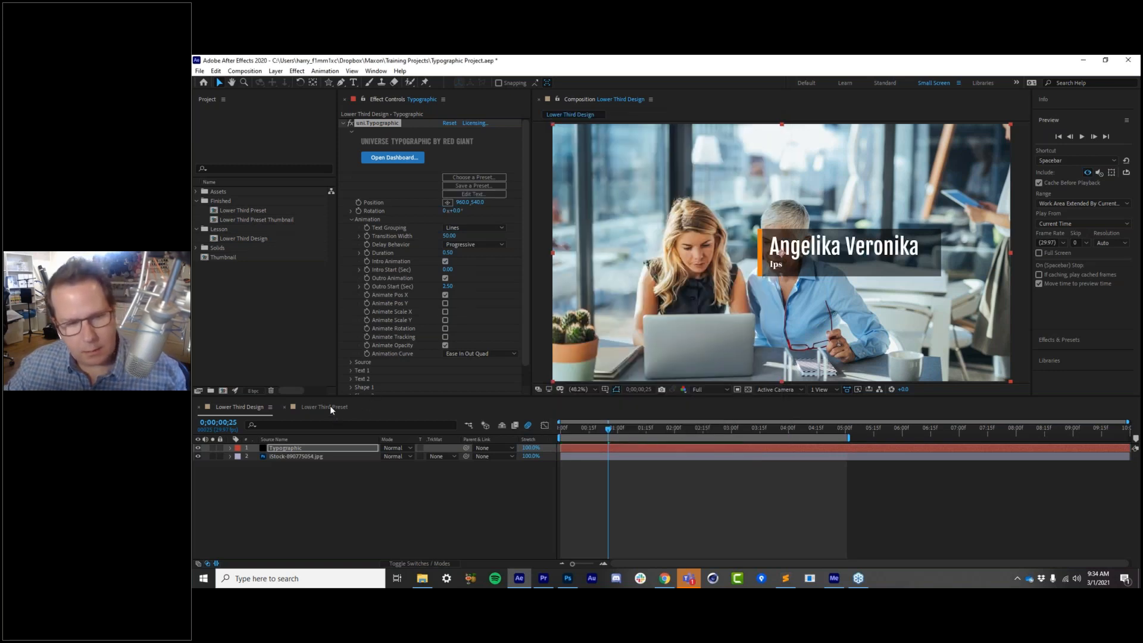
Copy the second text line, Senior Creative Director, from the Typographic effect in Lower Third Preset, leaving that text unchanged
left_click(329, 406)
left_click(473, 195)
left_click_drag(637, 361, 508, 341)
key("ctrl+c")
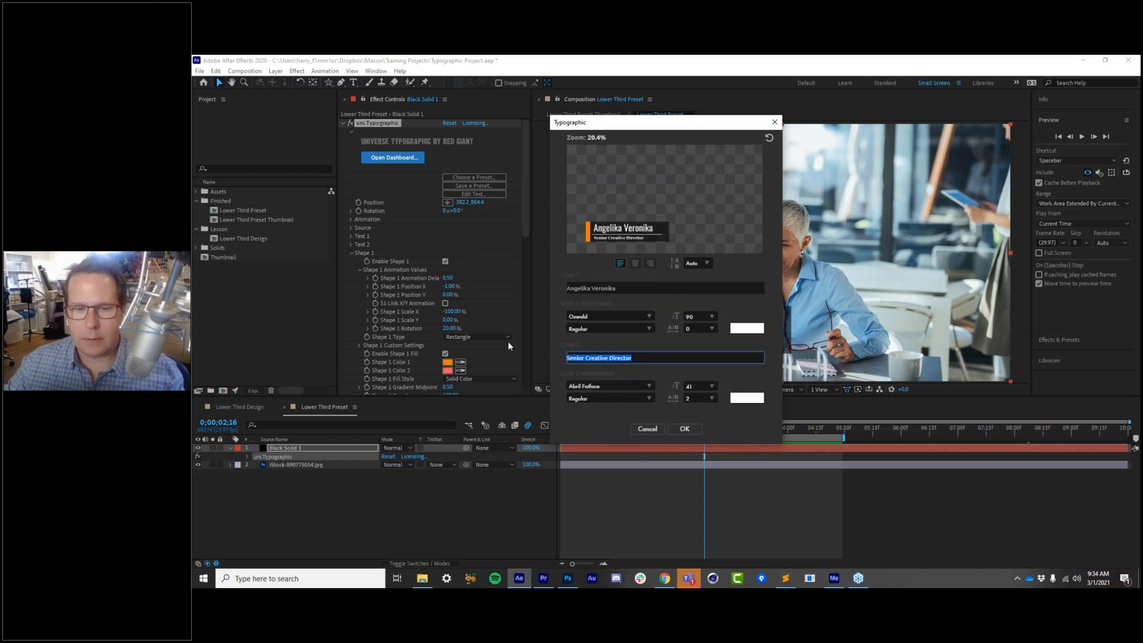
left_click(650, 426)
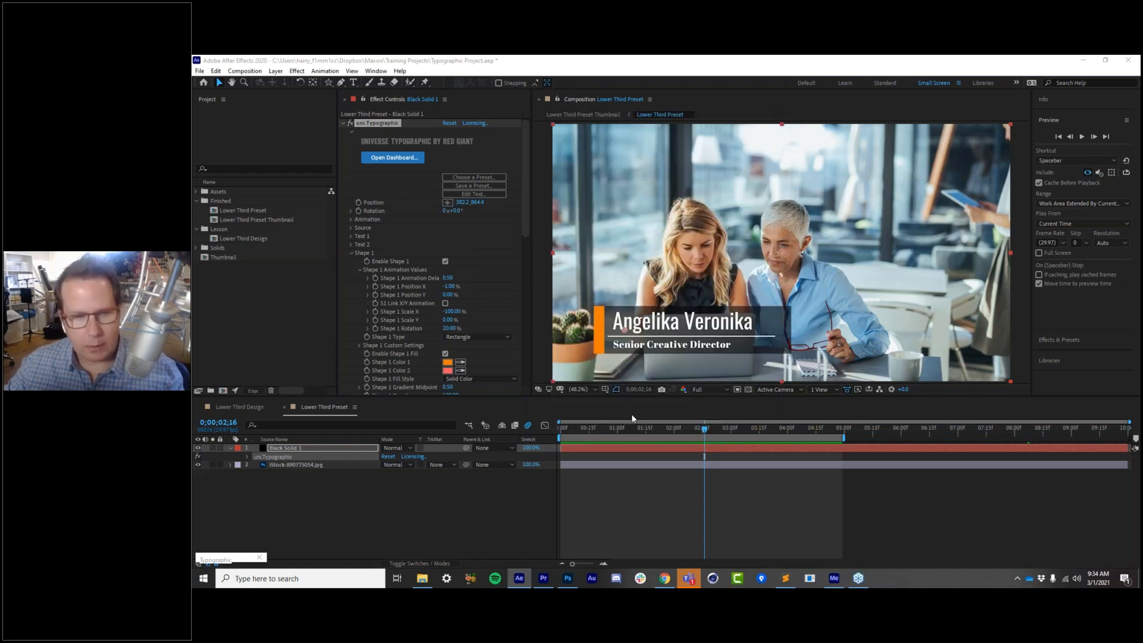
Replace the second text line of the Typographic effect in Lower Third Design with the copied text Senior Creative Director
left_click(226, 409)
key("r")
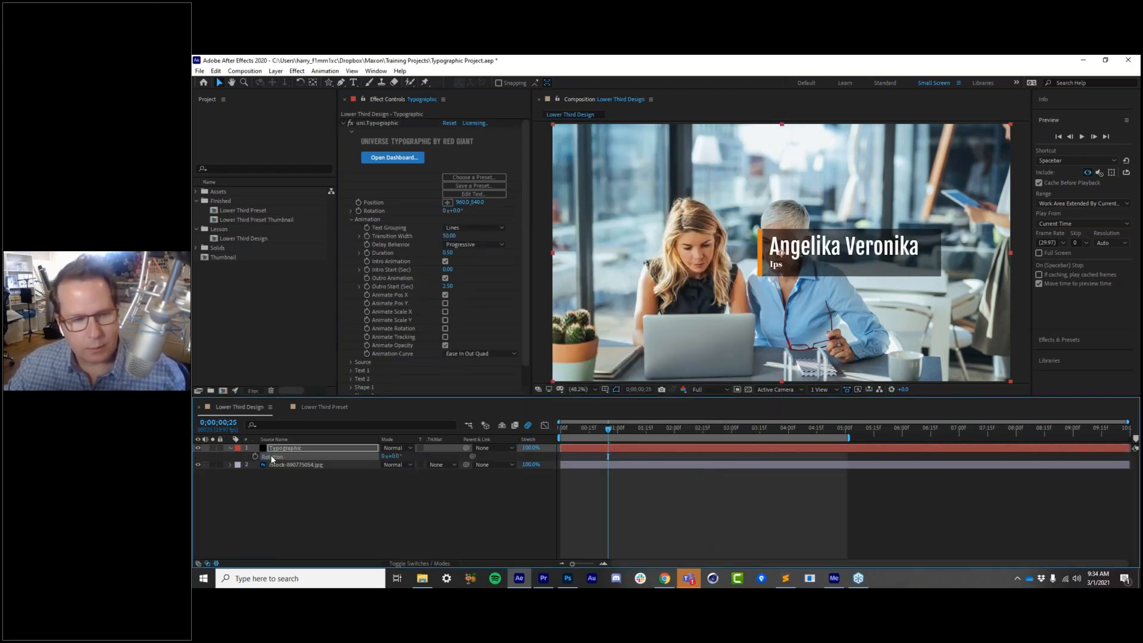
left_click(484, 194)
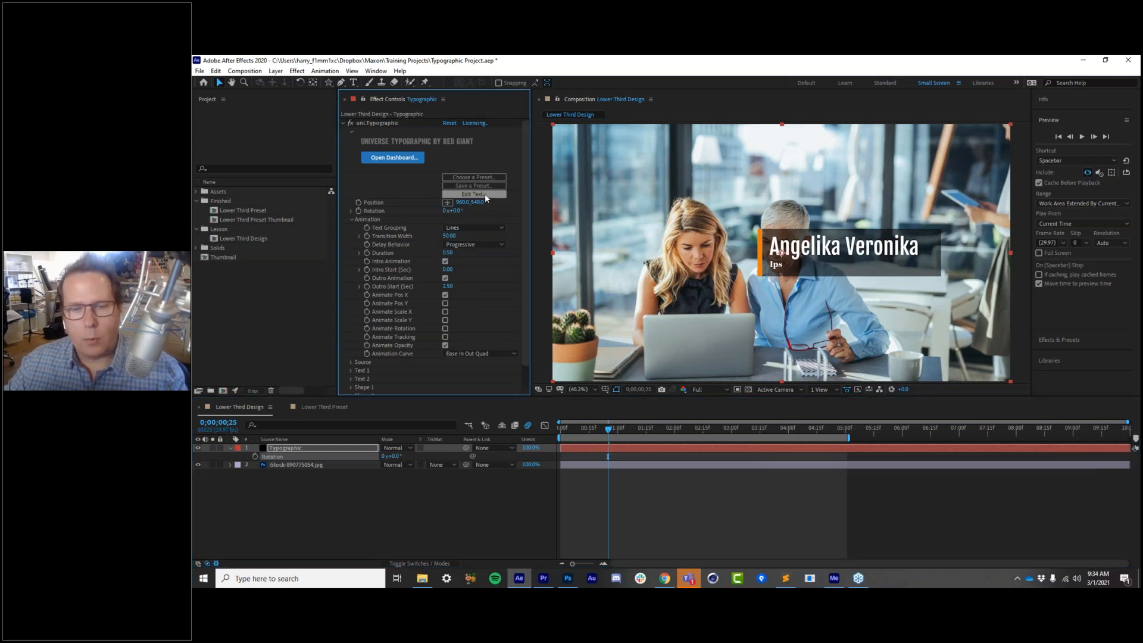
triple_click(590, 356)
key("ctrl+v")
left_click(633, 386)
left_click(650, 384)
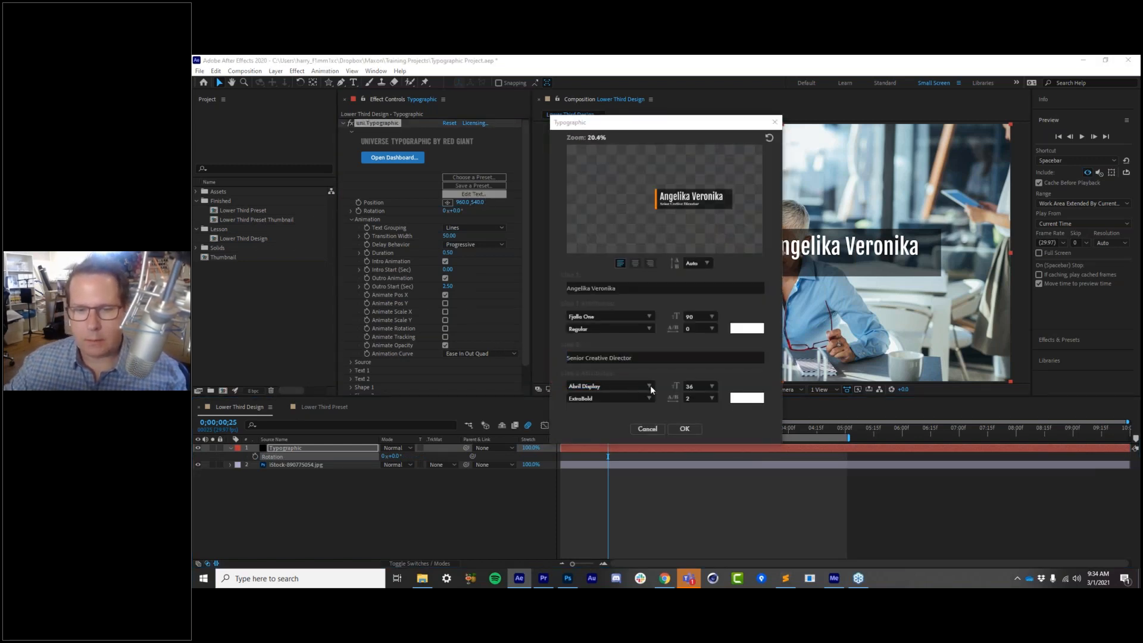
left_click(682, 415)
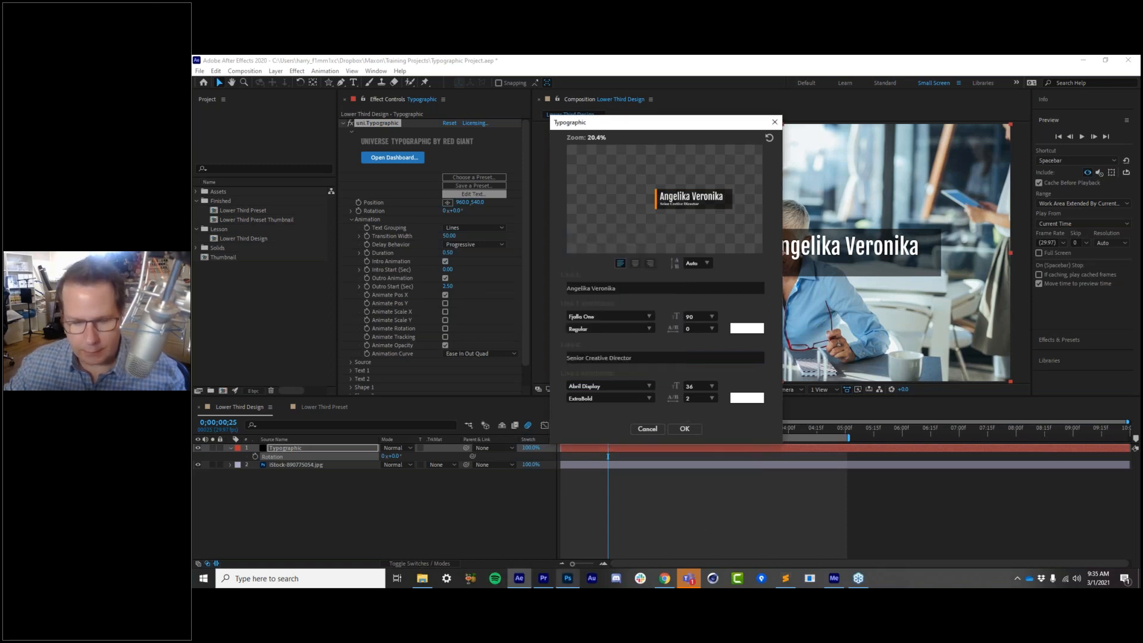
Switch to Chrome and review Red Giant's Installed Fonts page for the fonts Universe adds, and return to After Effects
left_click(665, 578)
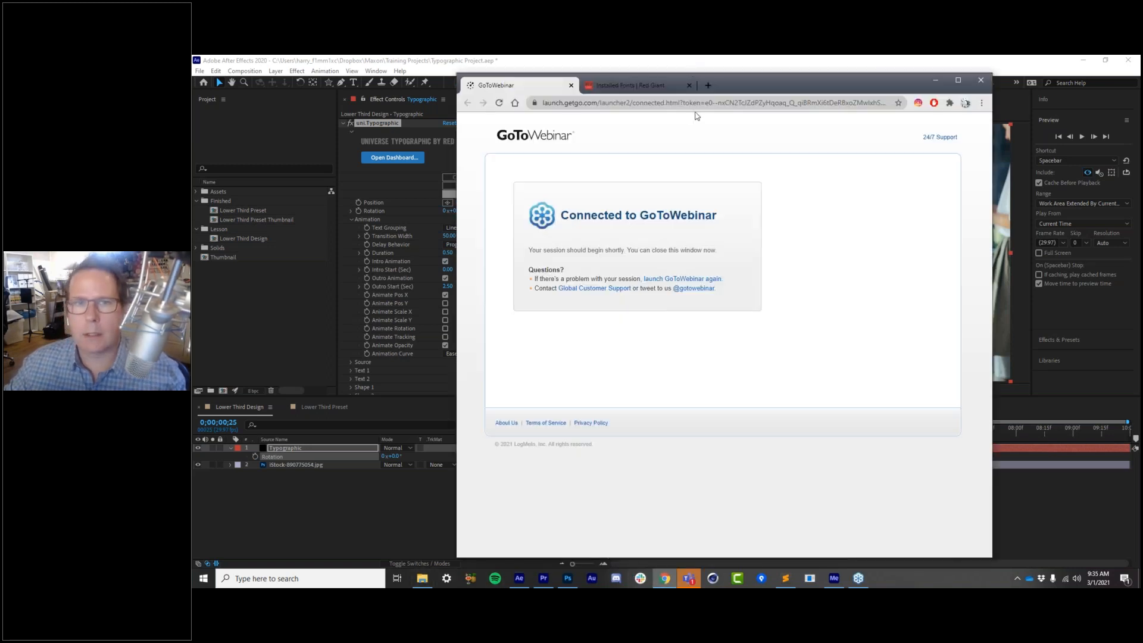
left_click(655, 86)
scroll(745, 259, "up", 10)
left_click_drag(758, 87, 698, 79)
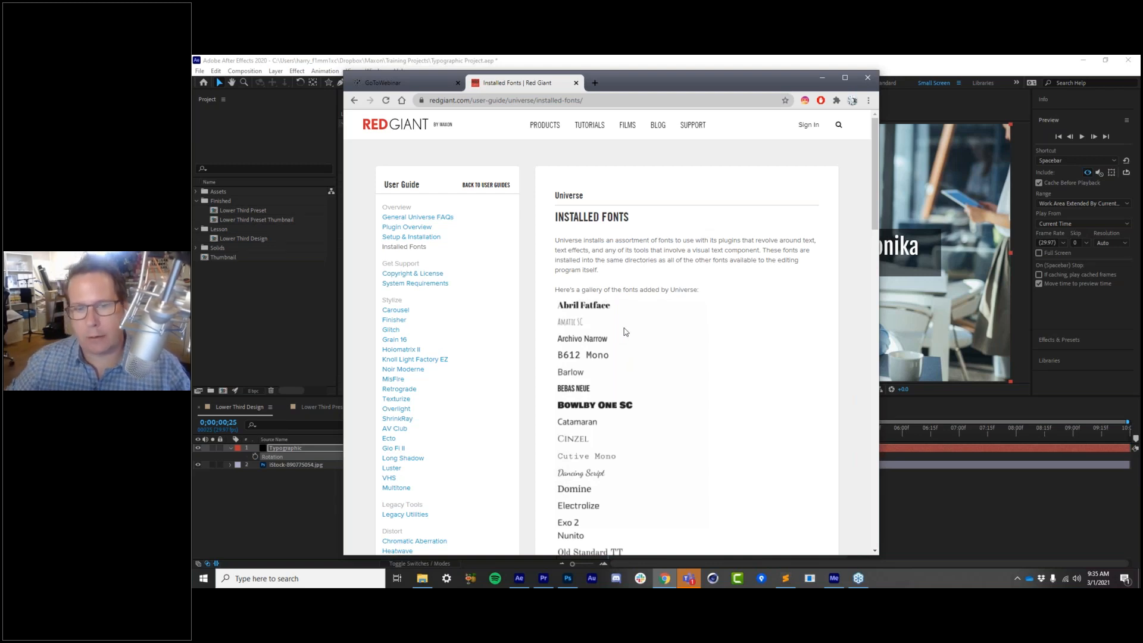
scroll(684, 302, "down", 1)
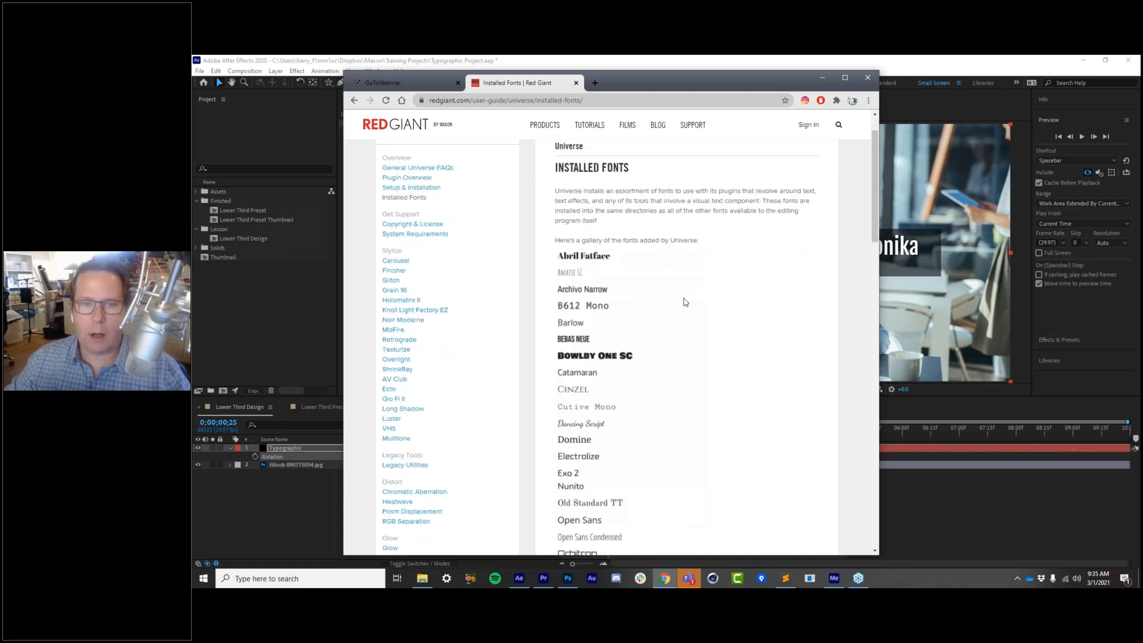
scroll(684, 303, "down", 5)
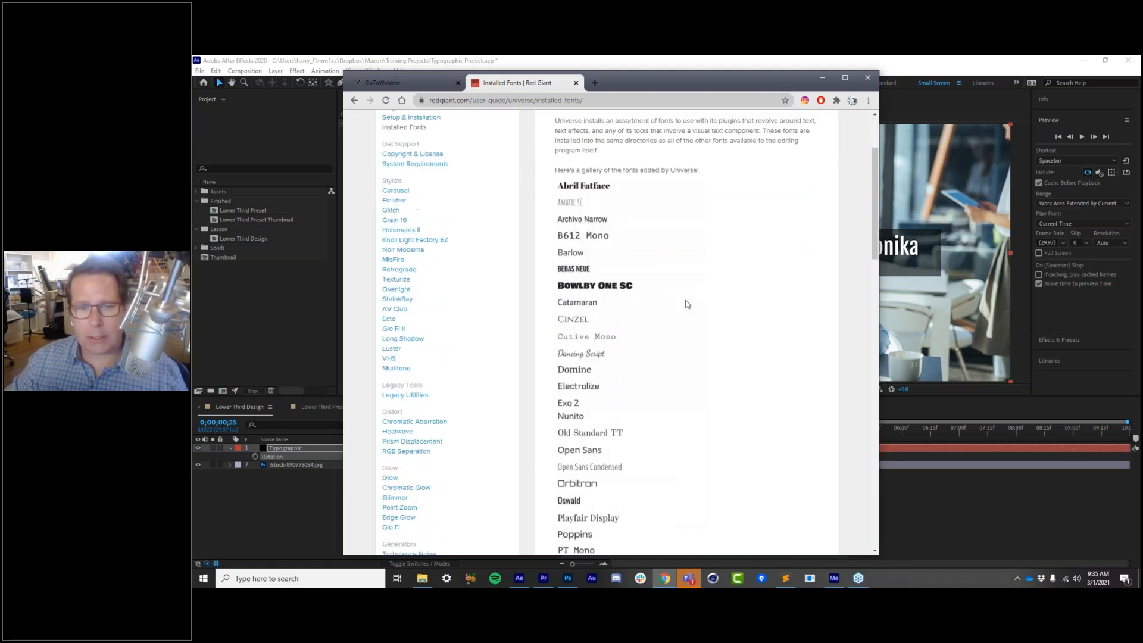
scroll(685, 305, "down", 11)
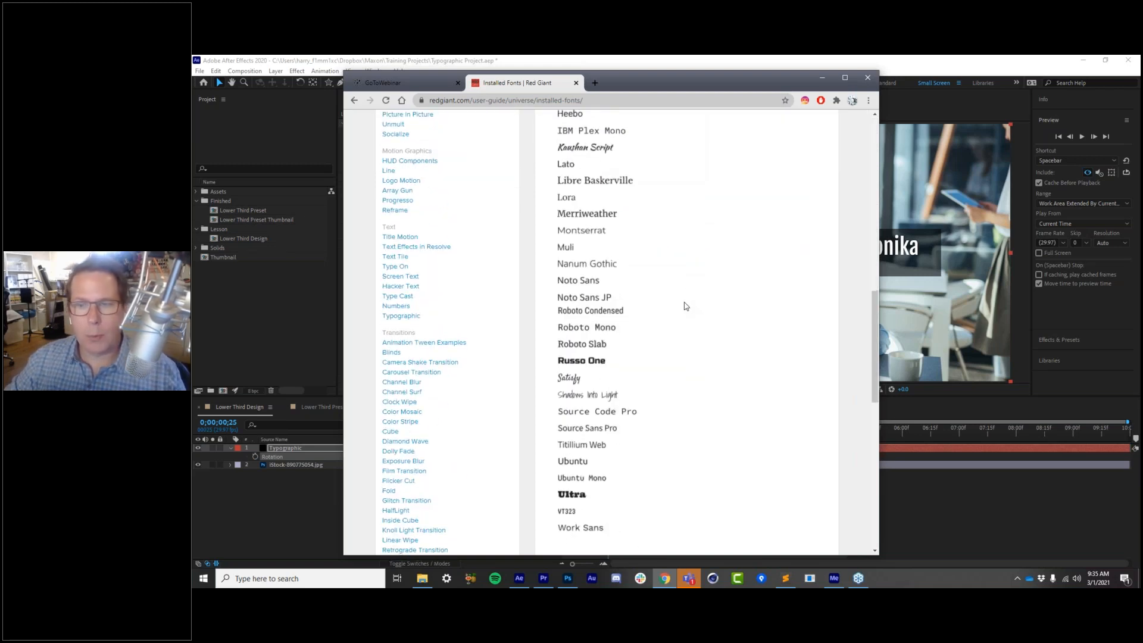
scroll(685, 306, "up", 6)
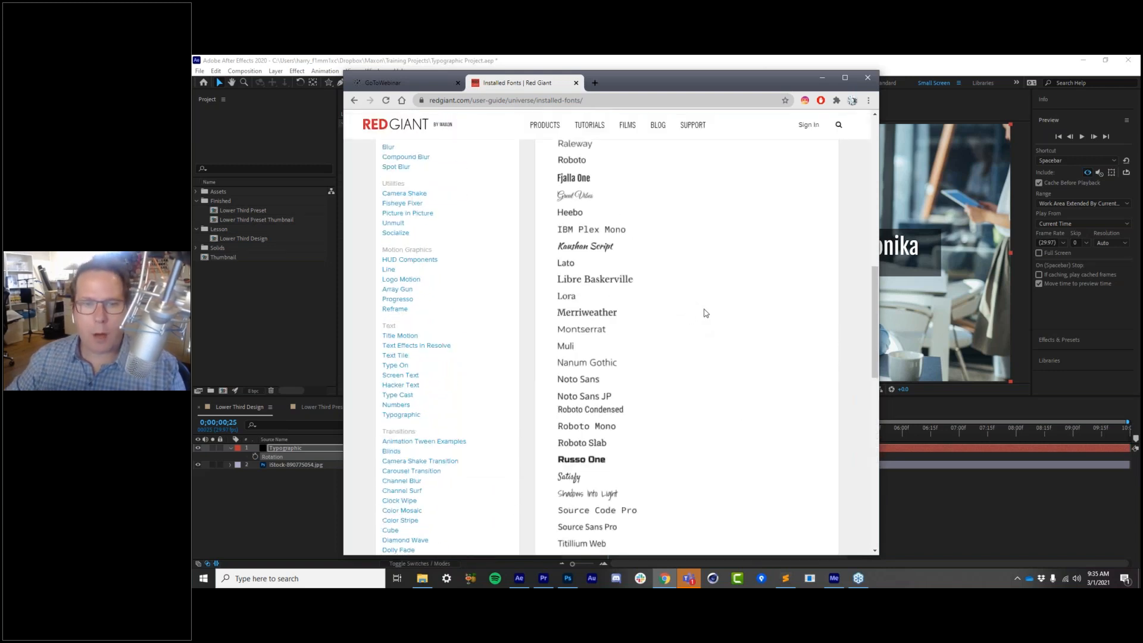
scroll(705, 311, "up", 3)
scroll(705, 312, "up", 2)
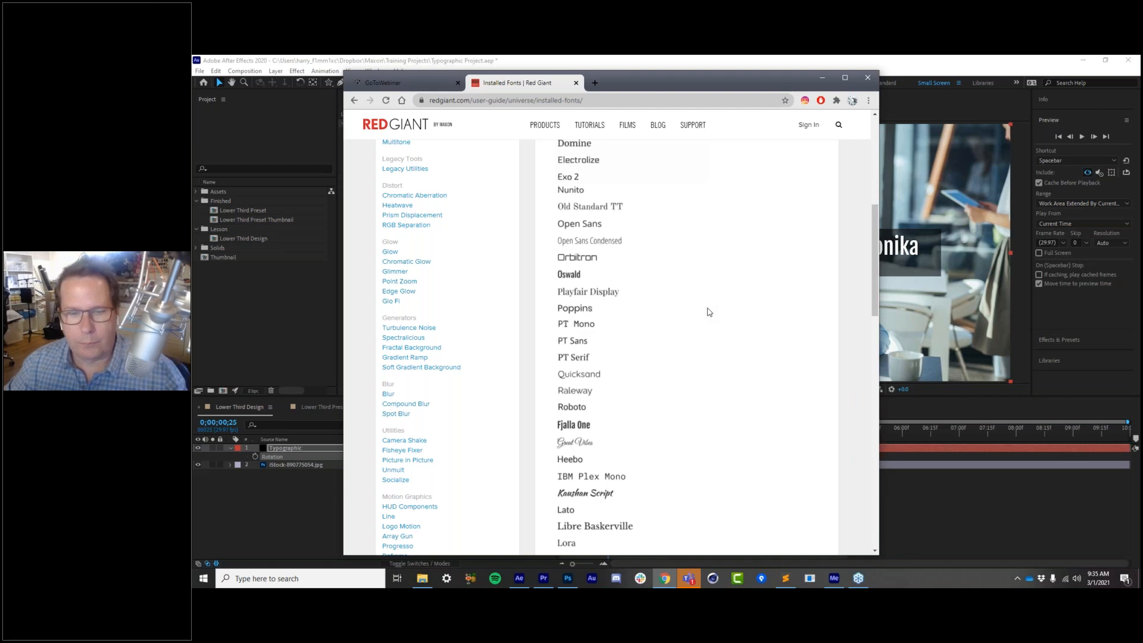
scroll(708, 312, "up", 2)
scroll(708, 312, "up", 3)
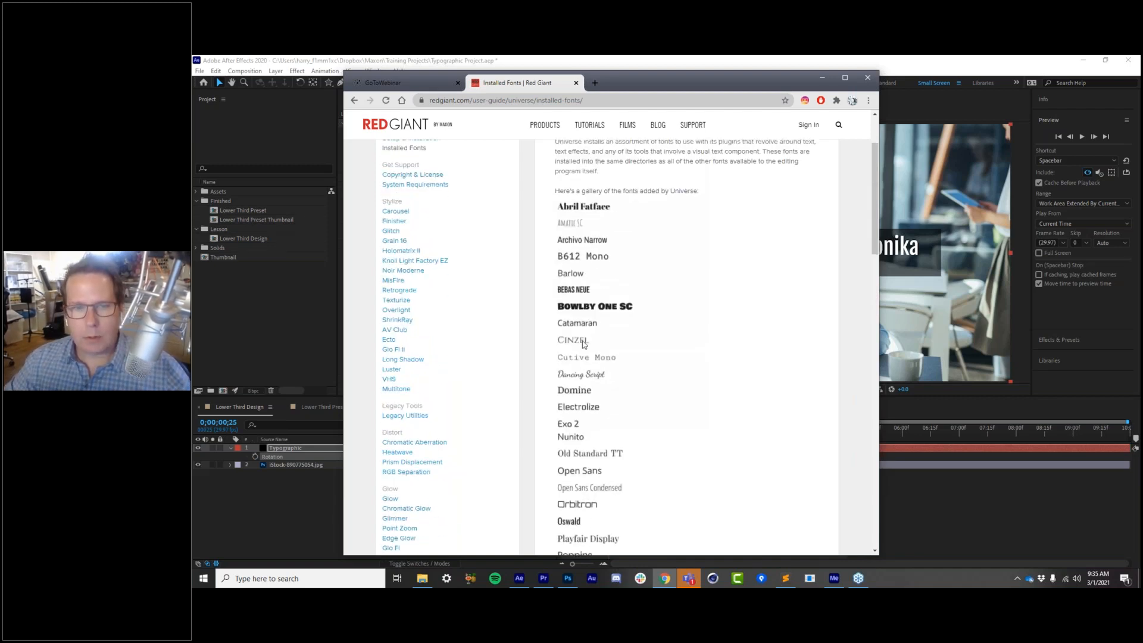
left_click(214, 322)
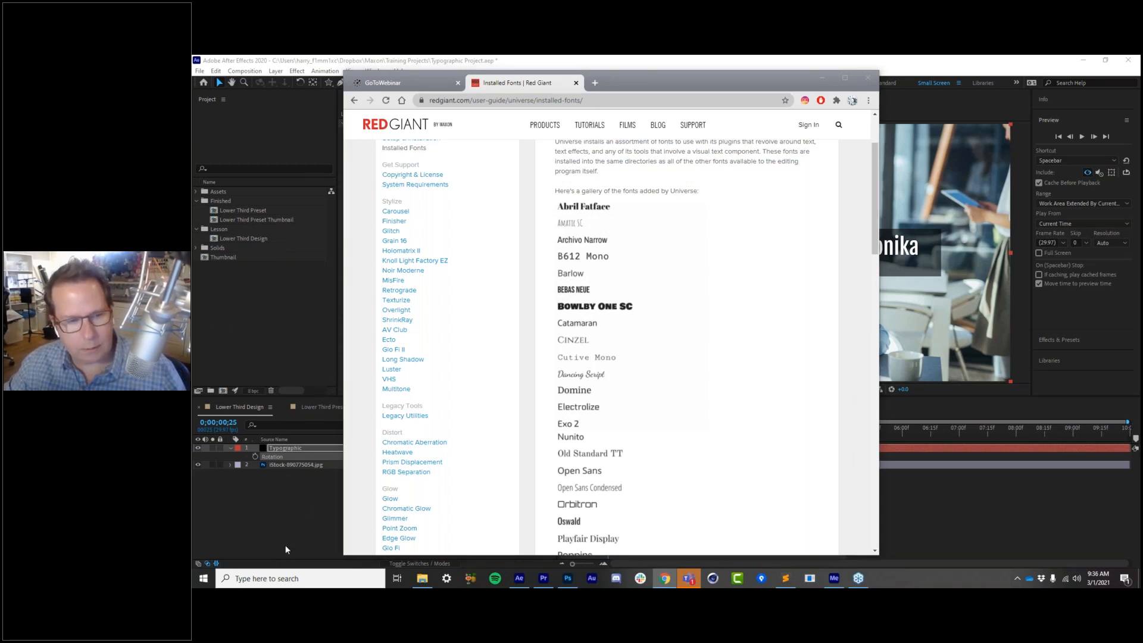
left_click(825, 78)
left_click(826, 78)
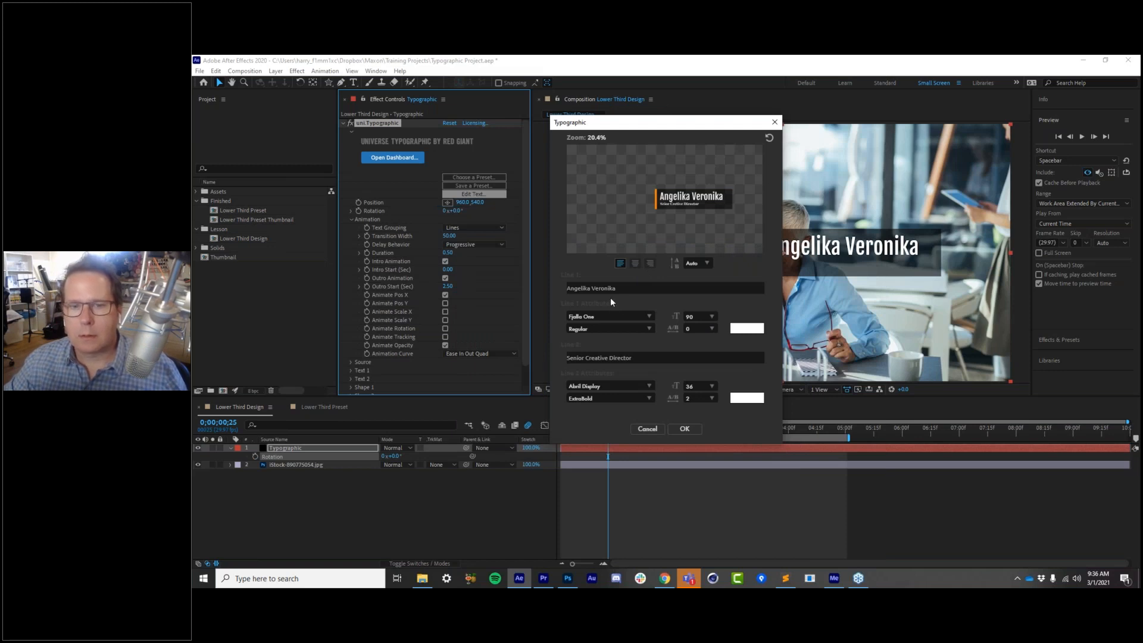
Set the name line's font to Oswald and the job title line's font to Abril Fatface, and apply the text changes
left_click(651, 317)
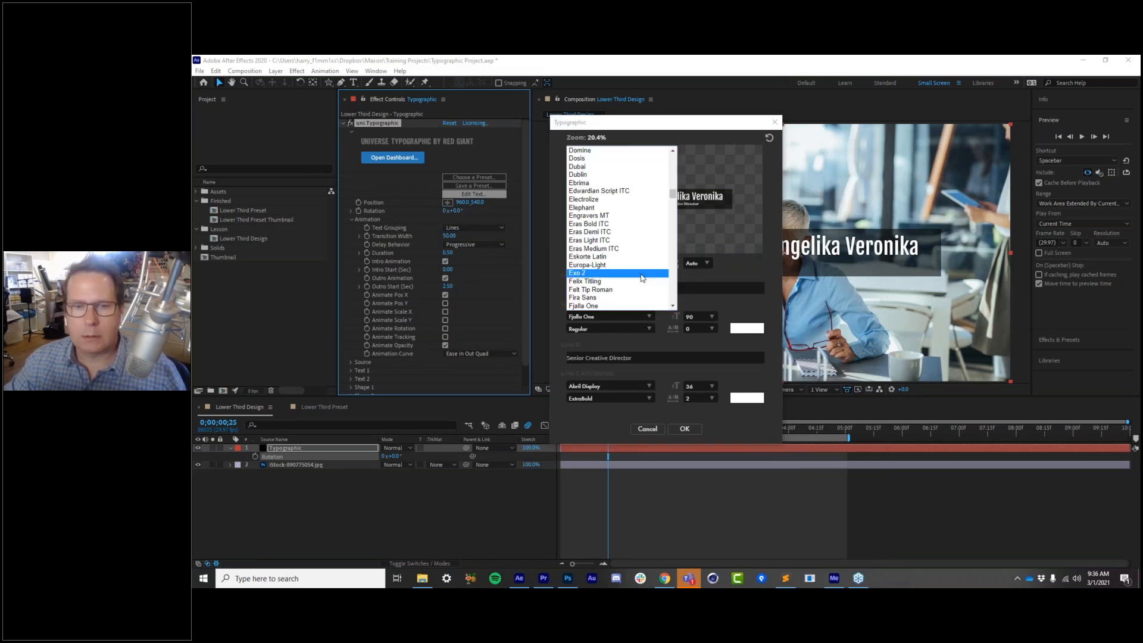
scroll(619, 233, "down", 20)
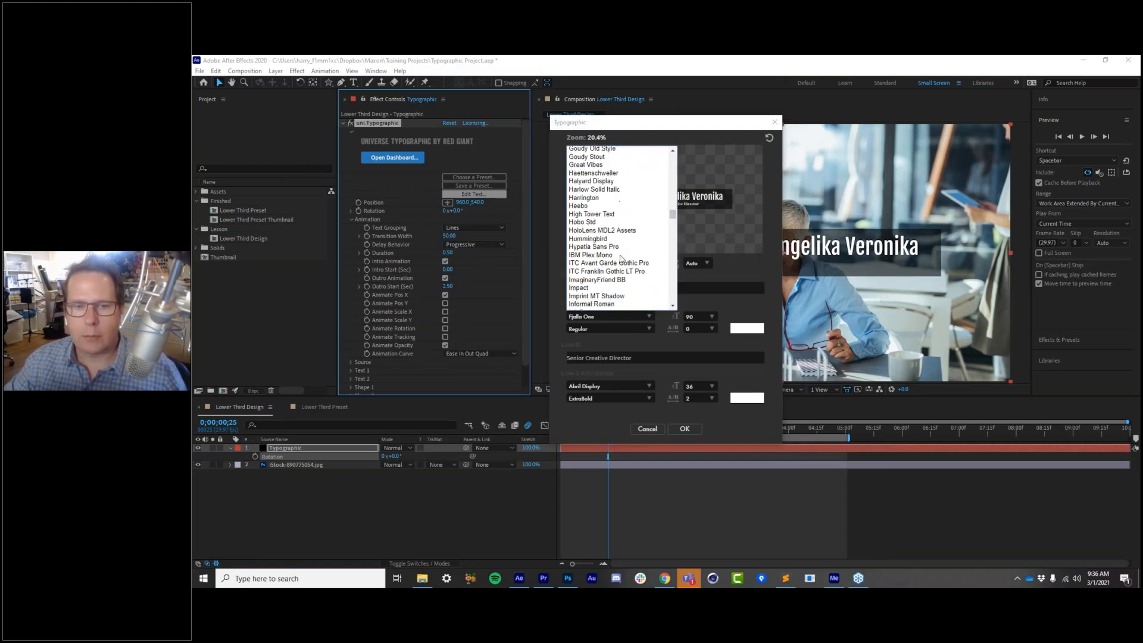
scroll(612, 274, "down", 20)
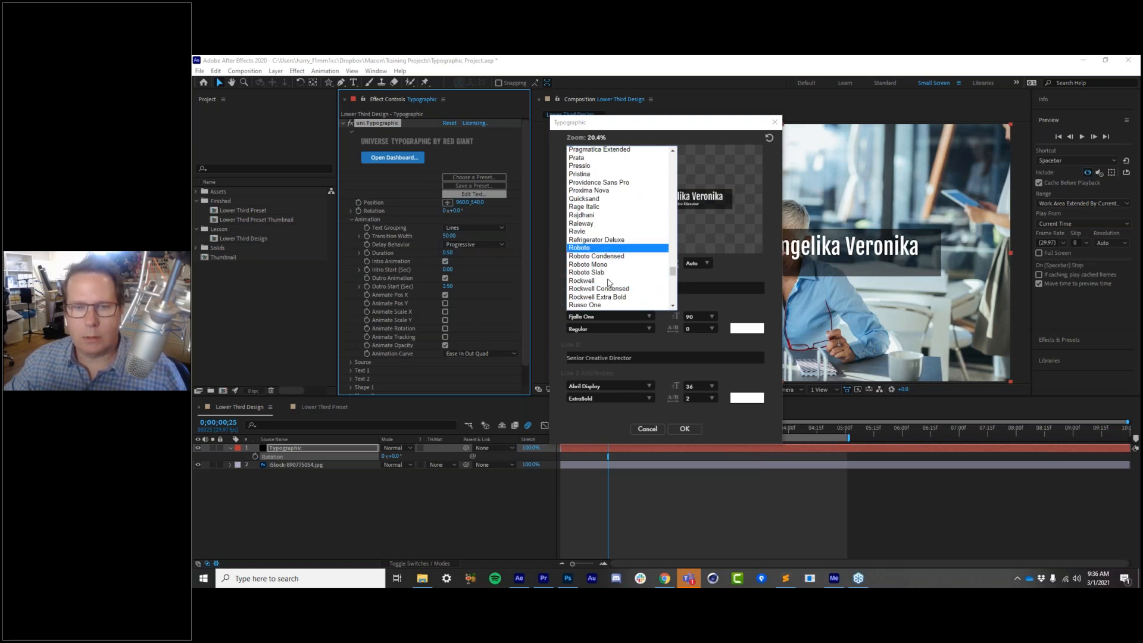
scroll(607, 288, "up", 15)
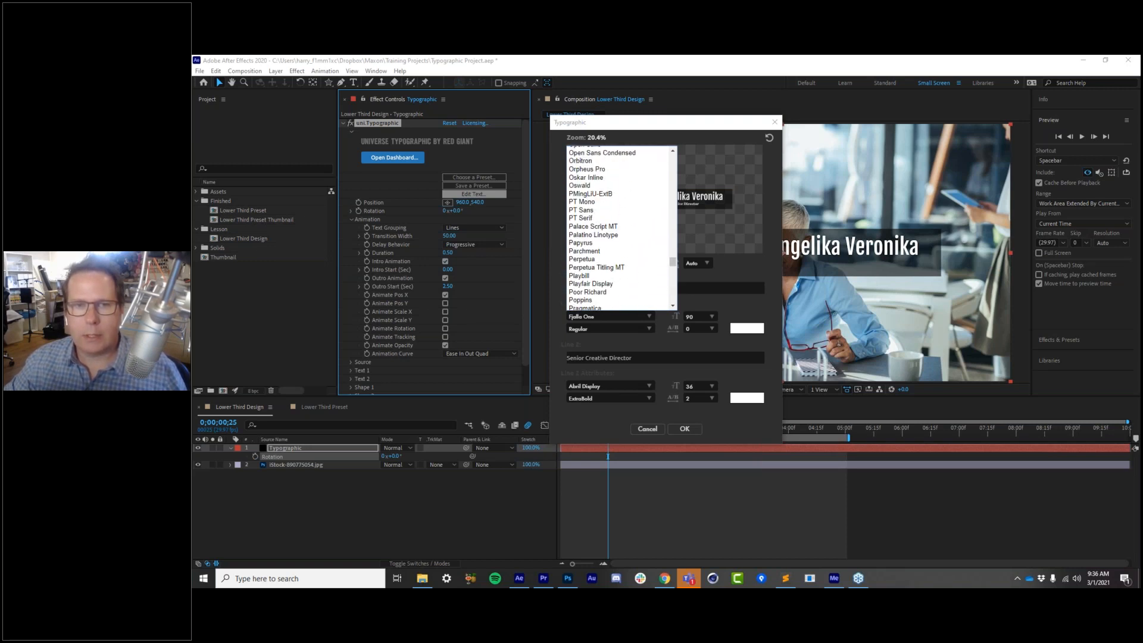
left_click(631, 190)
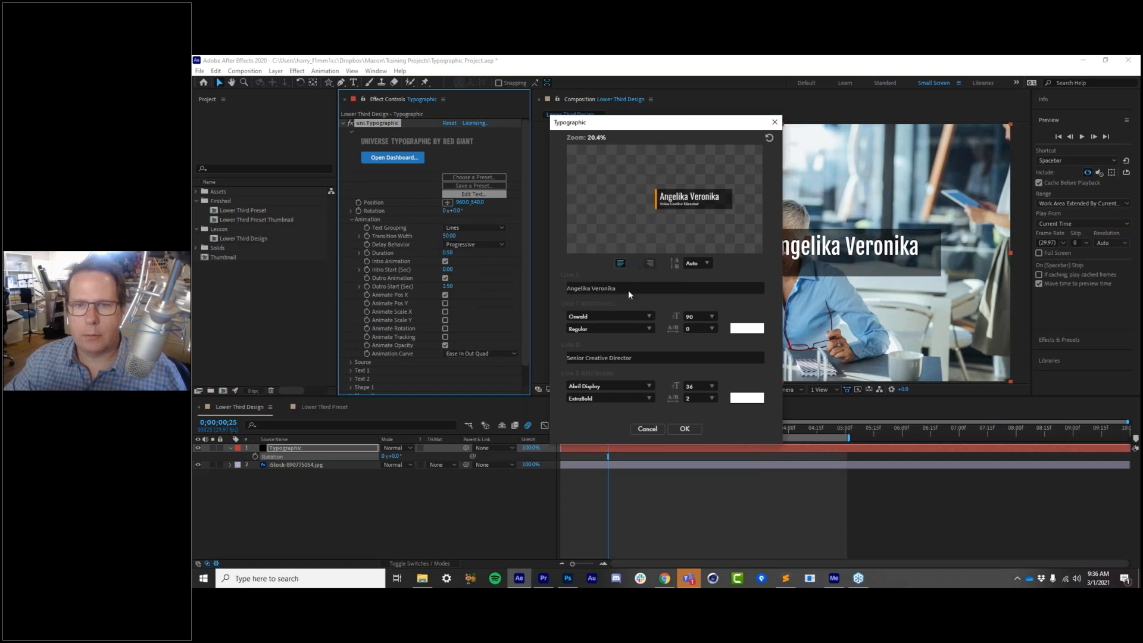
left_click(648, 384)
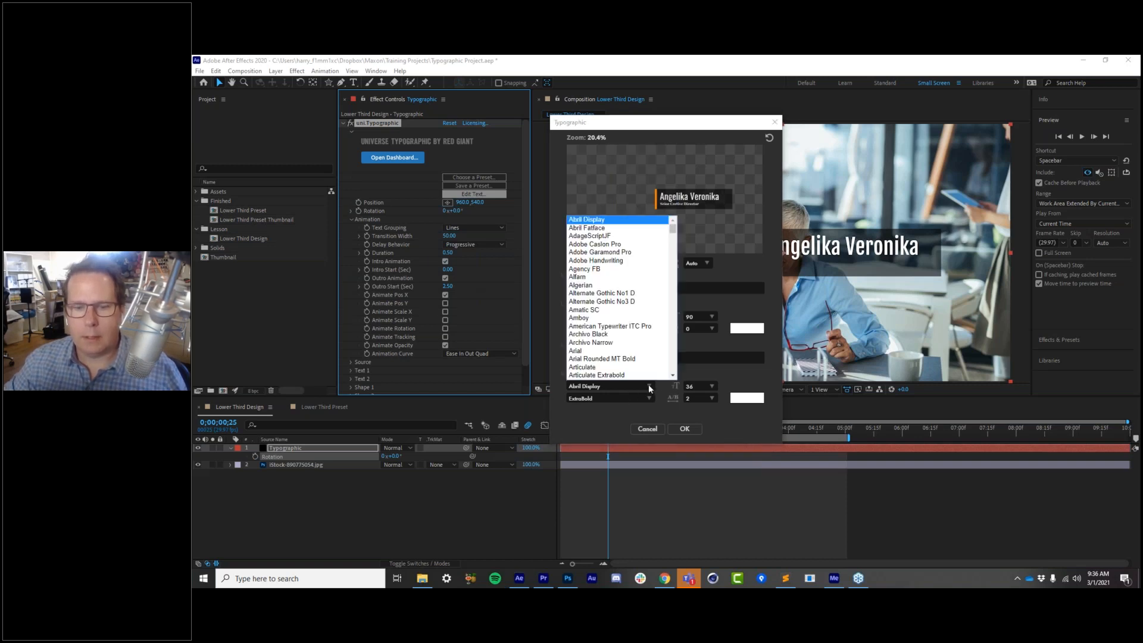
left_click(580, 228)
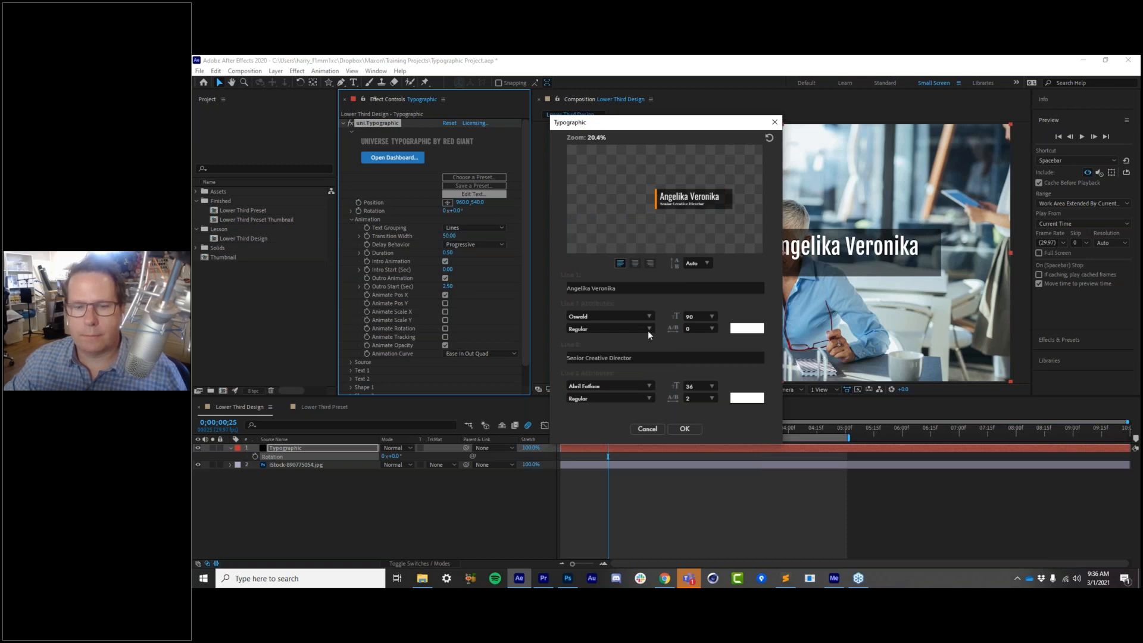
left_click(682, 429)
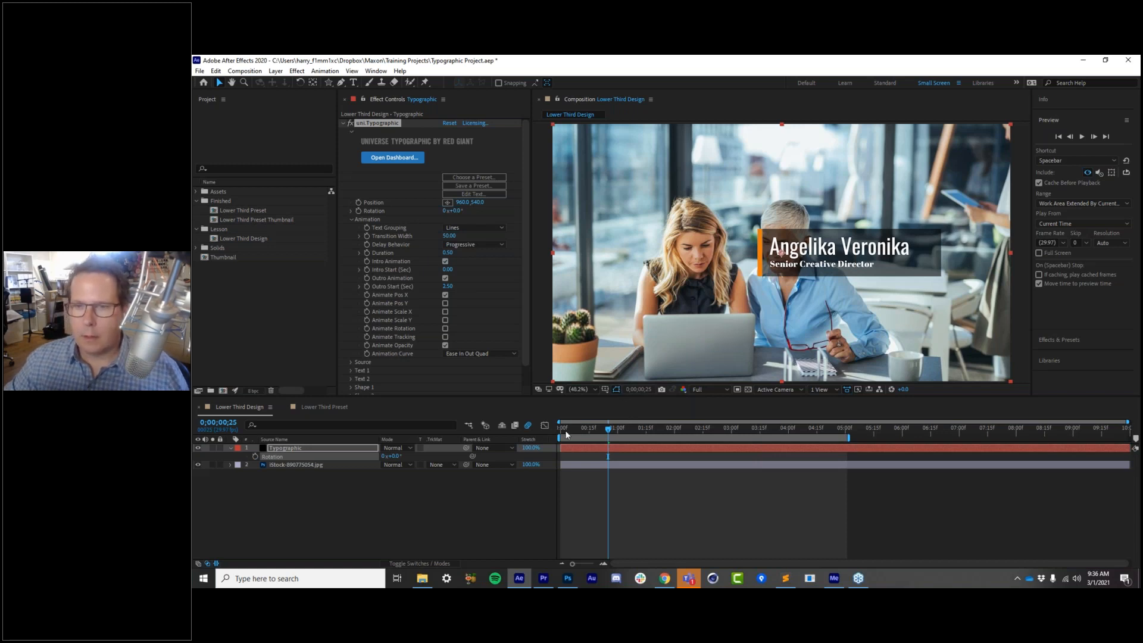
Scrub through the start of Lower Third Design to preview the intro animation with the edited text
left_click_drag(565, 430, 616, 501)
left_click_drag(571, 426, 602, 435)
left_click(447, 202)
left_click(713, 298)
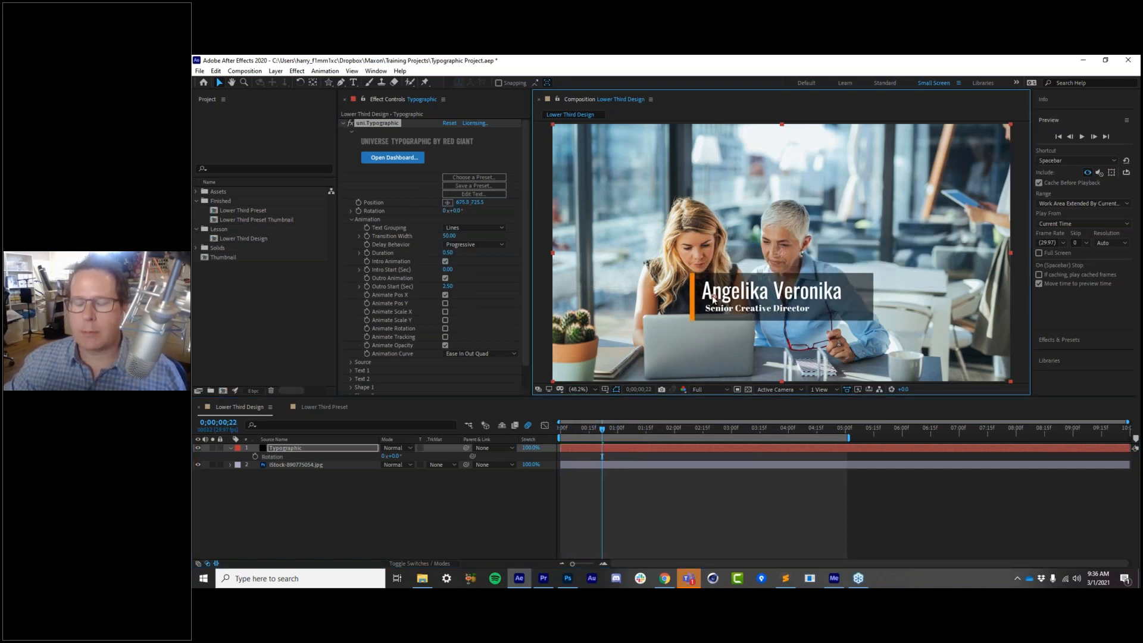
left_click_drag(714, 298, 709, 286)
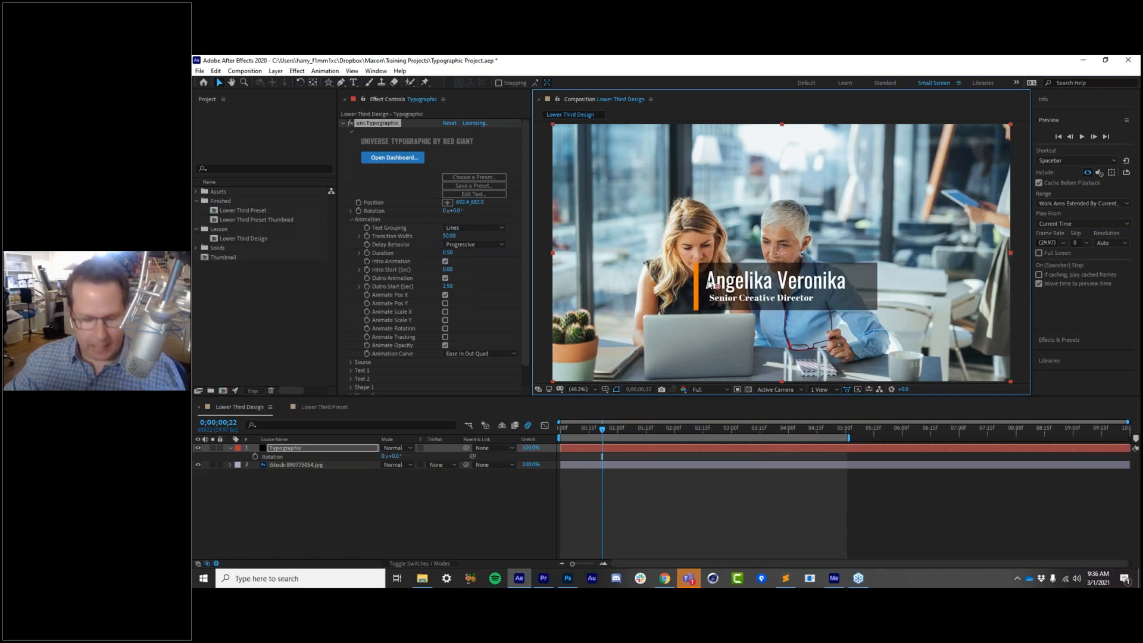
key("ctrl+z")
key("ctrl+z")
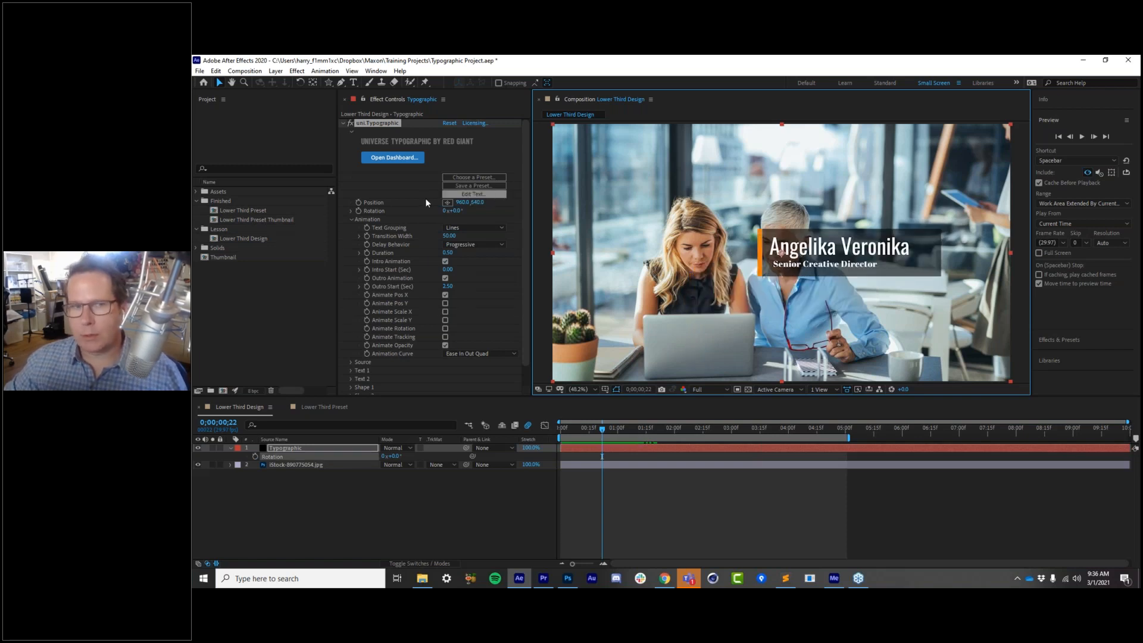
left_click(483, 177)
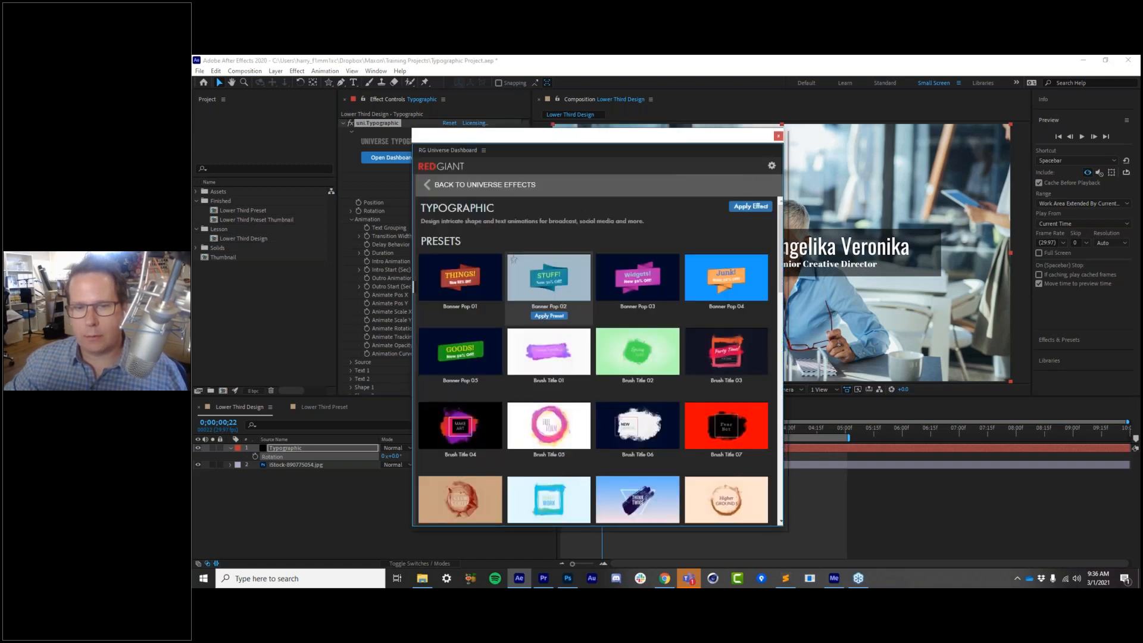
left_click(778, 135)
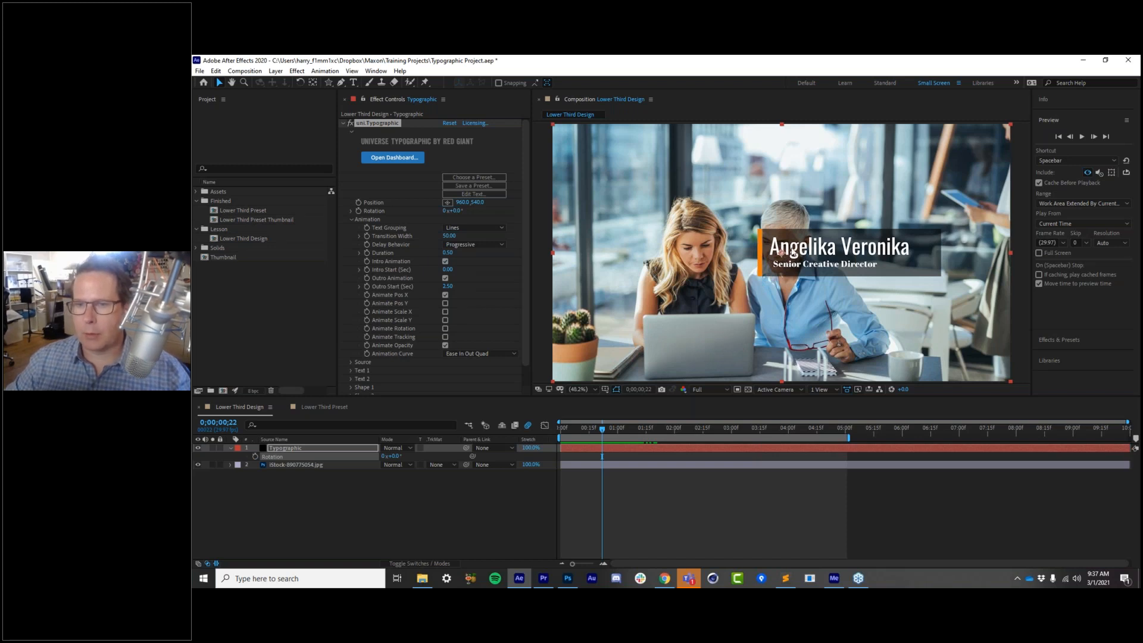
Reposition the Typographic lower third to about 323, 862 over the laptop, checking it against the title/action safe guides
left_click(446, 202)
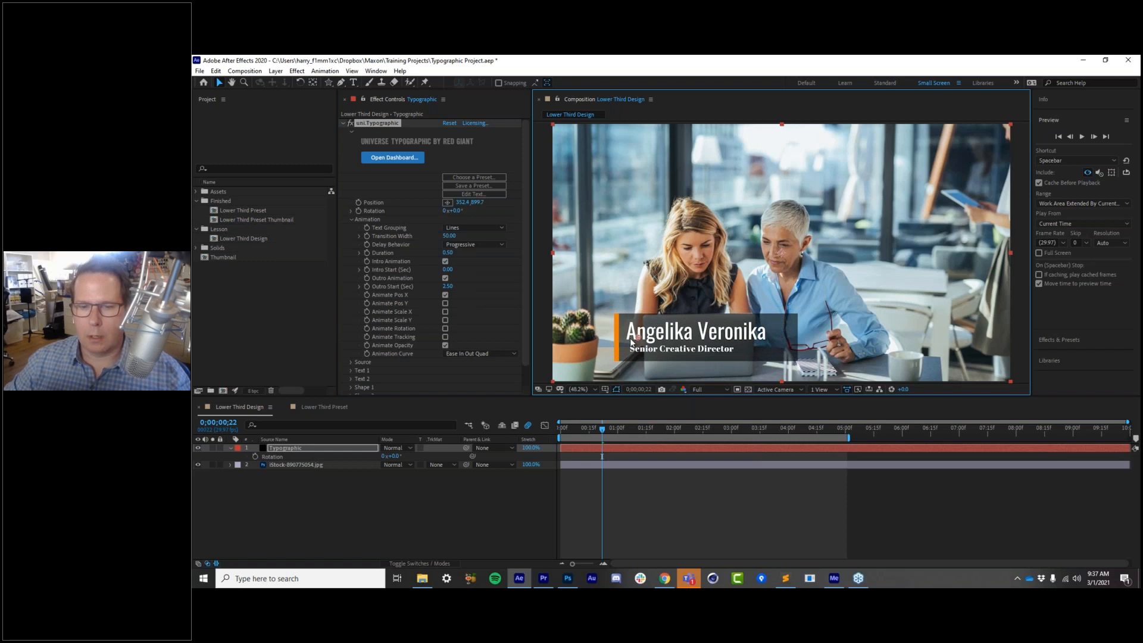
left_click(626, 340)
left_click_drag(625, 337, 628, 332)
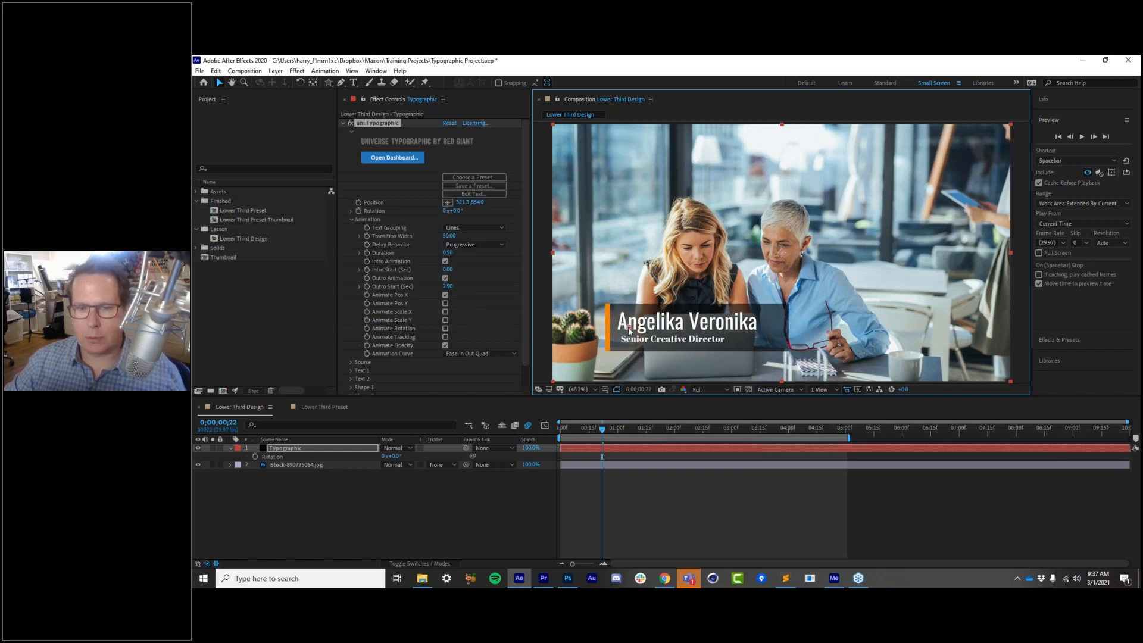
key("apostrophe")
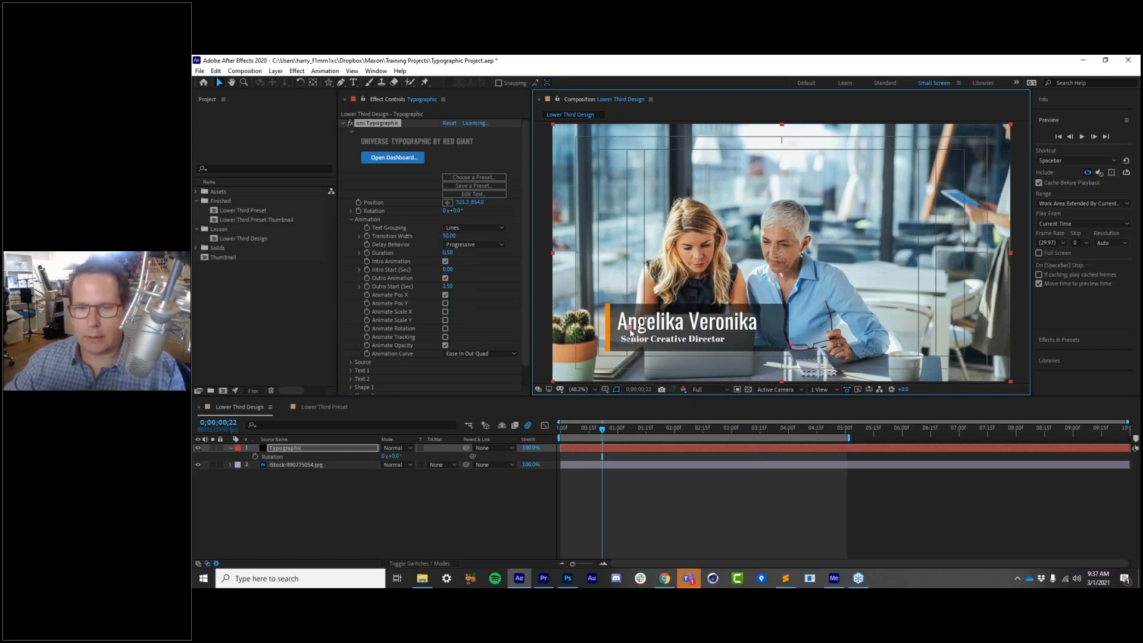
left_click_drag(630, 331, 630, 334)
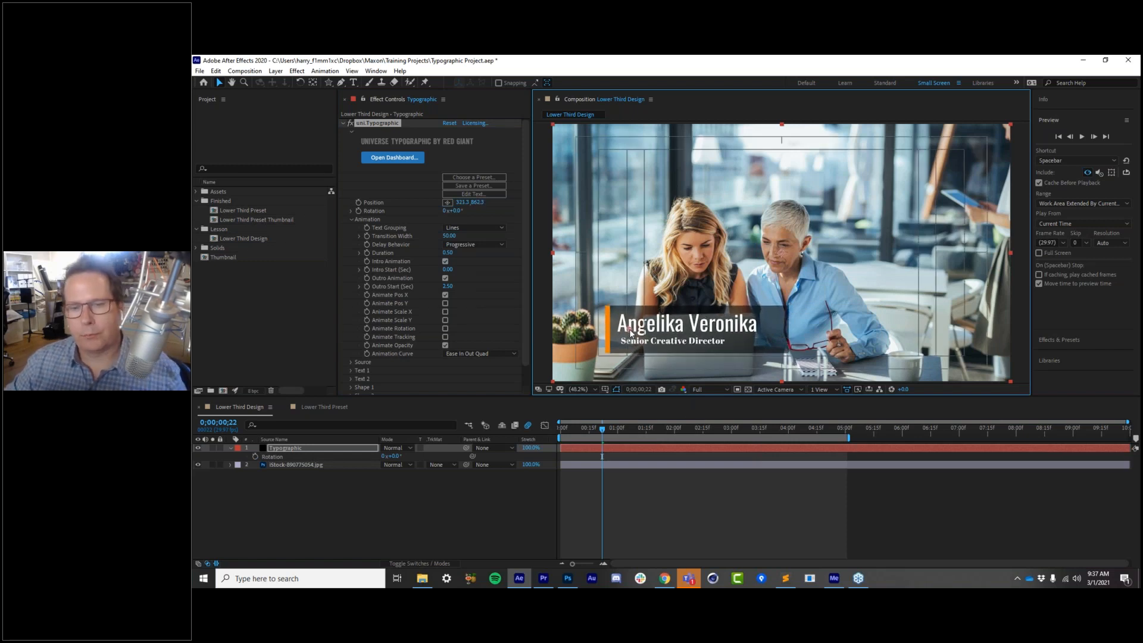
left_click(575, 528)
Toggle Intro Animation off and back on in the Typographic effect's Animation settings, and turn off Outro Animation
left_click(350, 219)
left_click(350, 219)
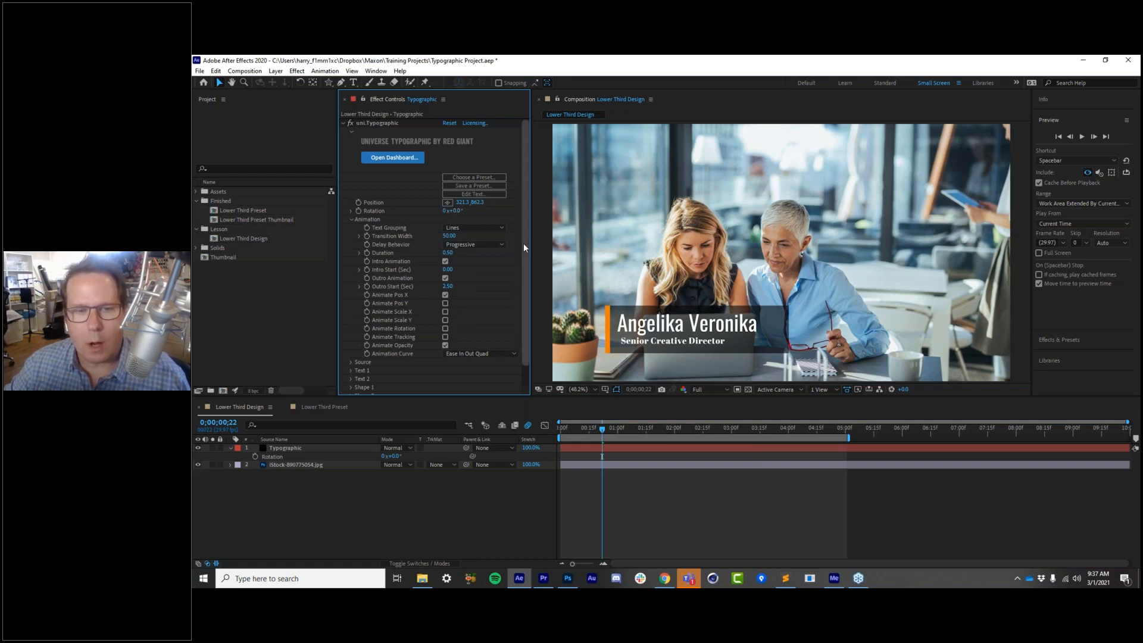
left_click_drag(528, 247, 527, 268)
left_click(445, 256)
left_click(445, 240)
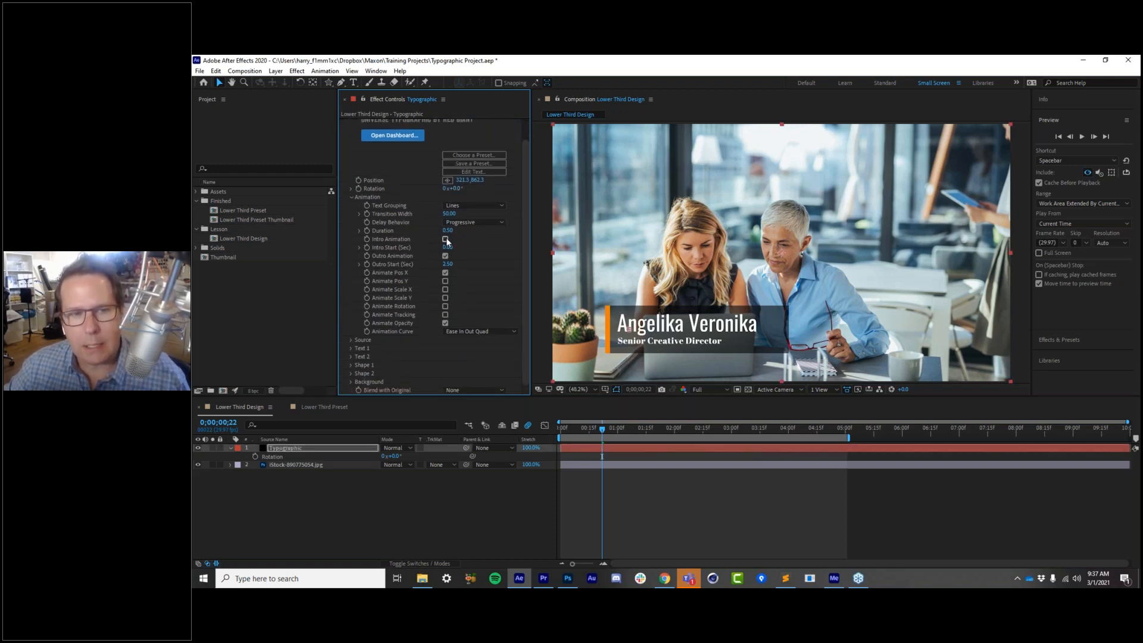
left_click(445, 240)
left_click(446, 256)
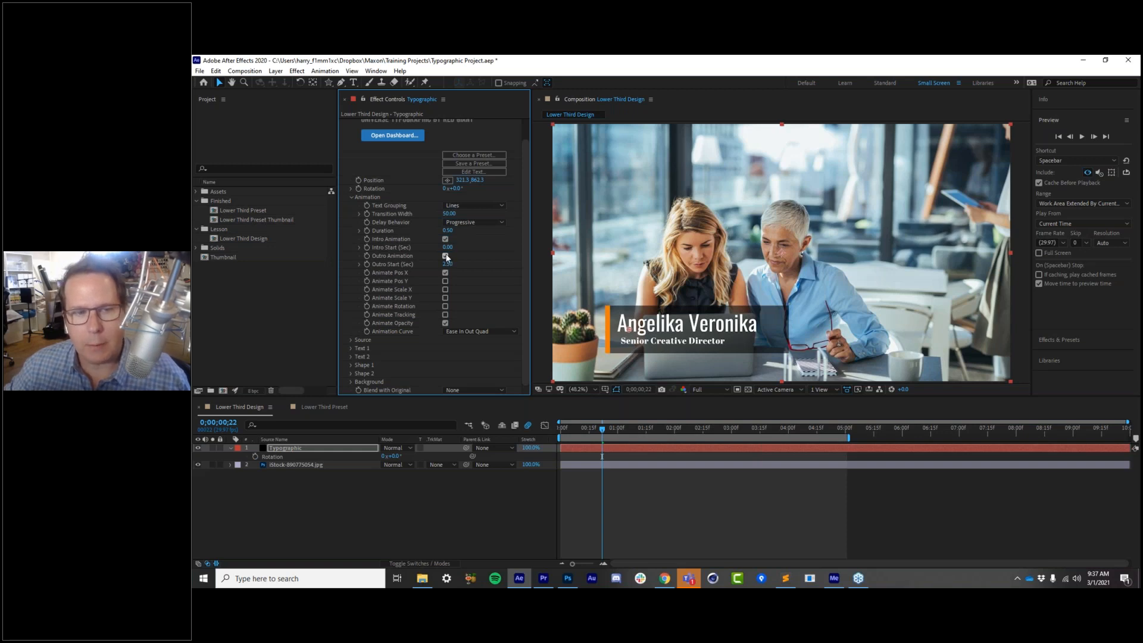
left_click(446, 256)
Extend the work area to the end of the composition and scrub to 0;00;07;00 to preview the lower third
left_click_drag(561, 434, 739, 437)
left_click_drag(850, 438, 1129, 438)
left_click_drag(826, 435, 590, 443)
left_click_drag(791, 431, 954, 444)
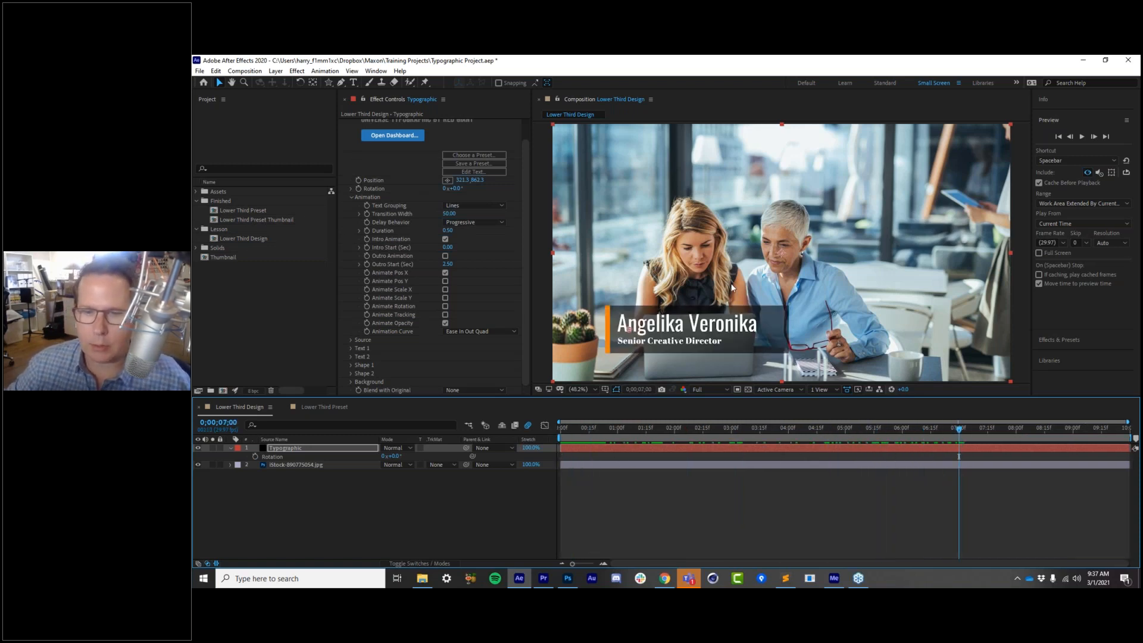
Turn Outro Animation back on in the Typographic effect and scrub to about 0;00;03;04 to preview the exit
left_click(444, 256)
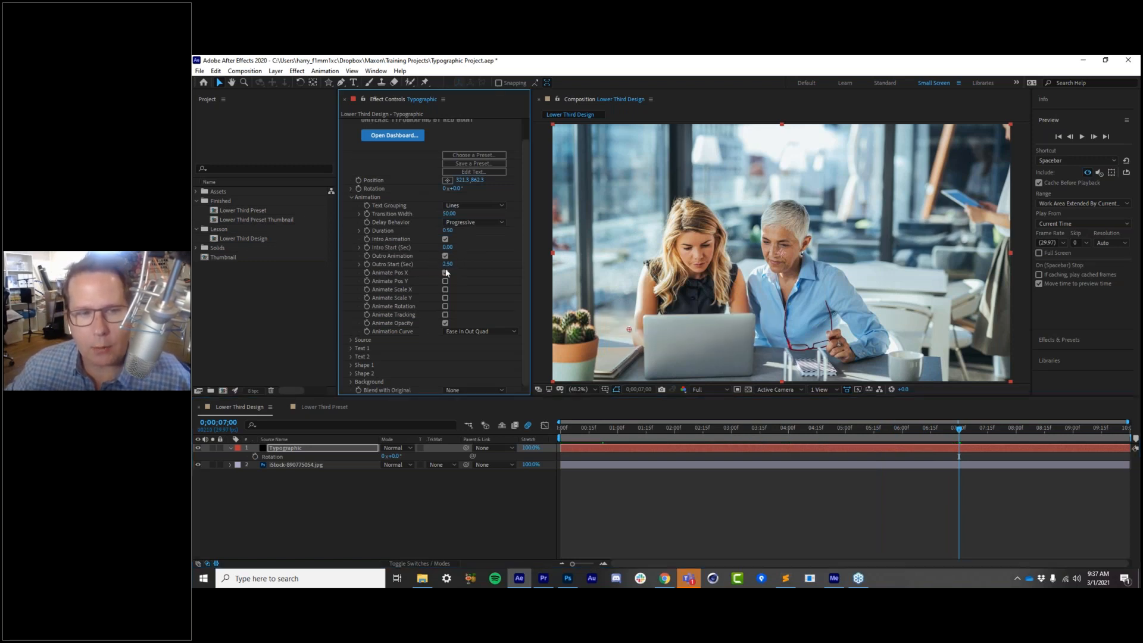
left_click_drag(572, 428, 687, 456)
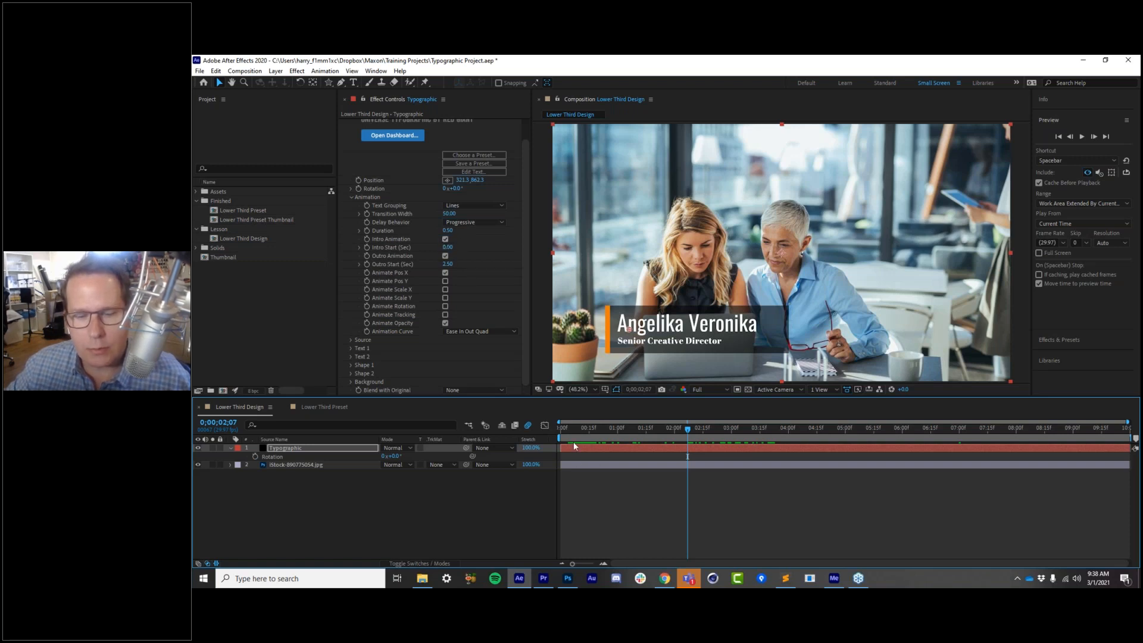
left_click_drag(573, 446, 572, 483)
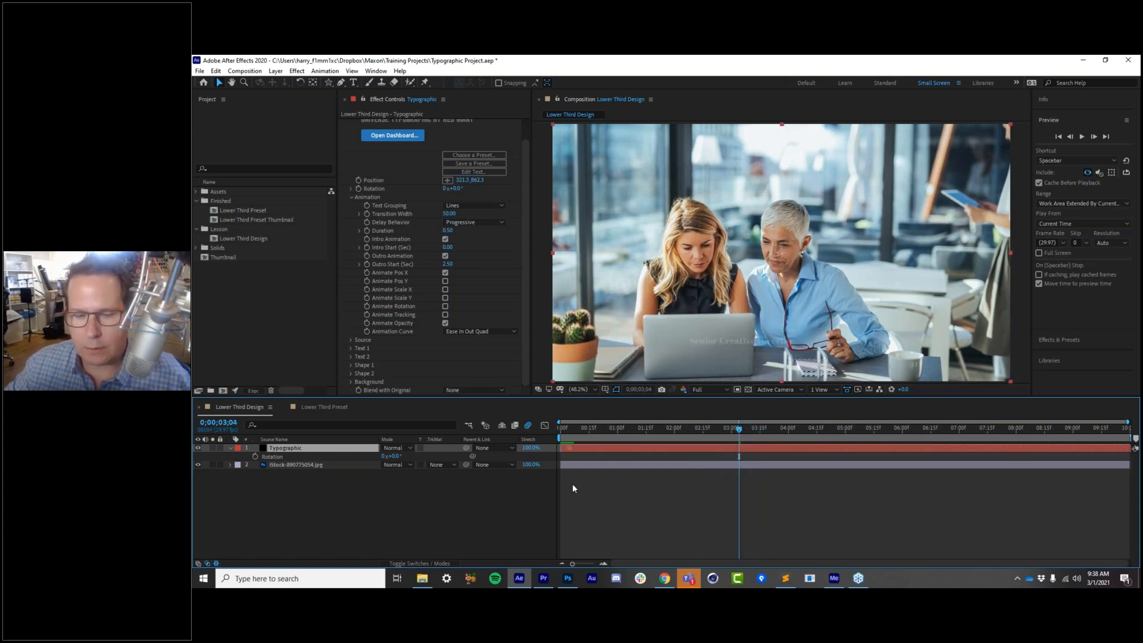
Set Outro Start to 7 seconds, scrub around the seven-second mark to check the exit, and return to the composition start
left_click(447, 264)
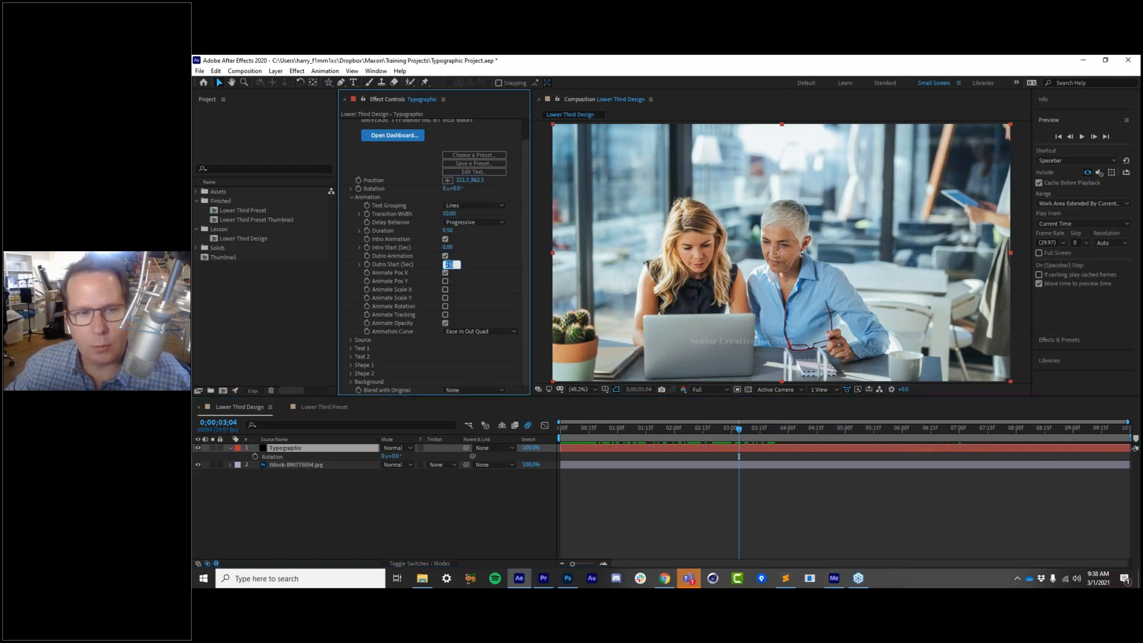
type("8")
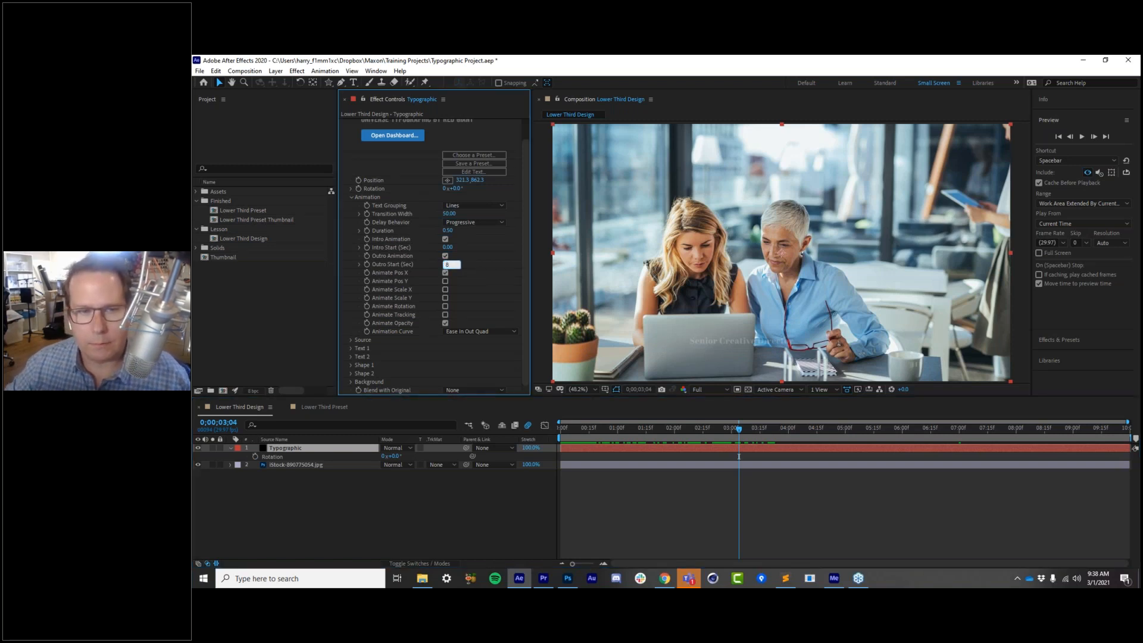
key("Escape")
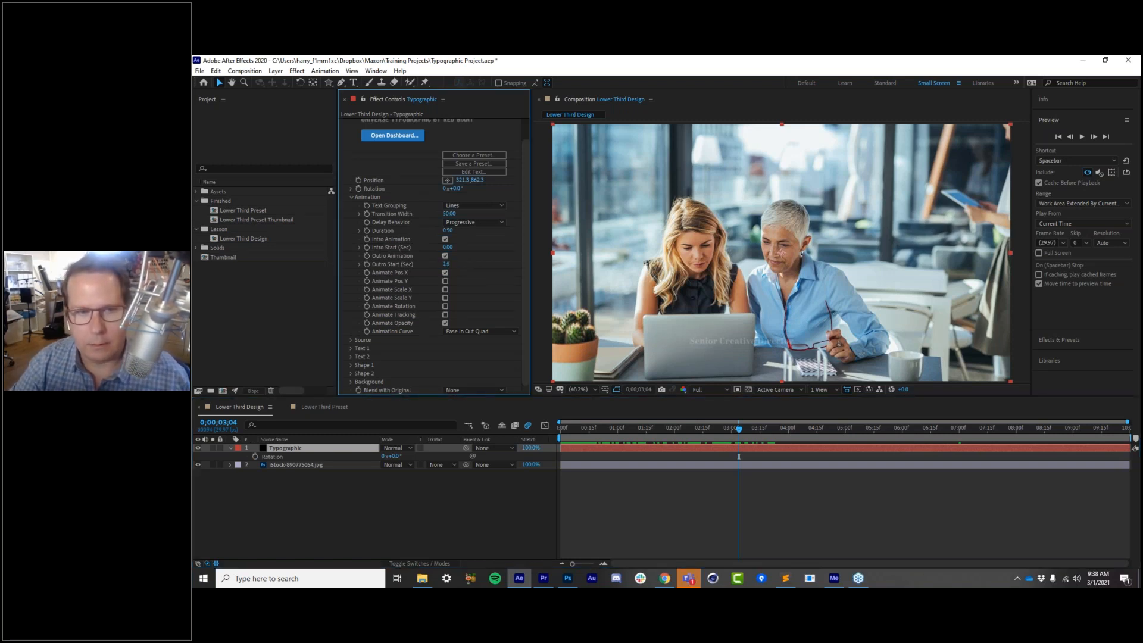
left_click(448, 264)
type("7")
key("Return")
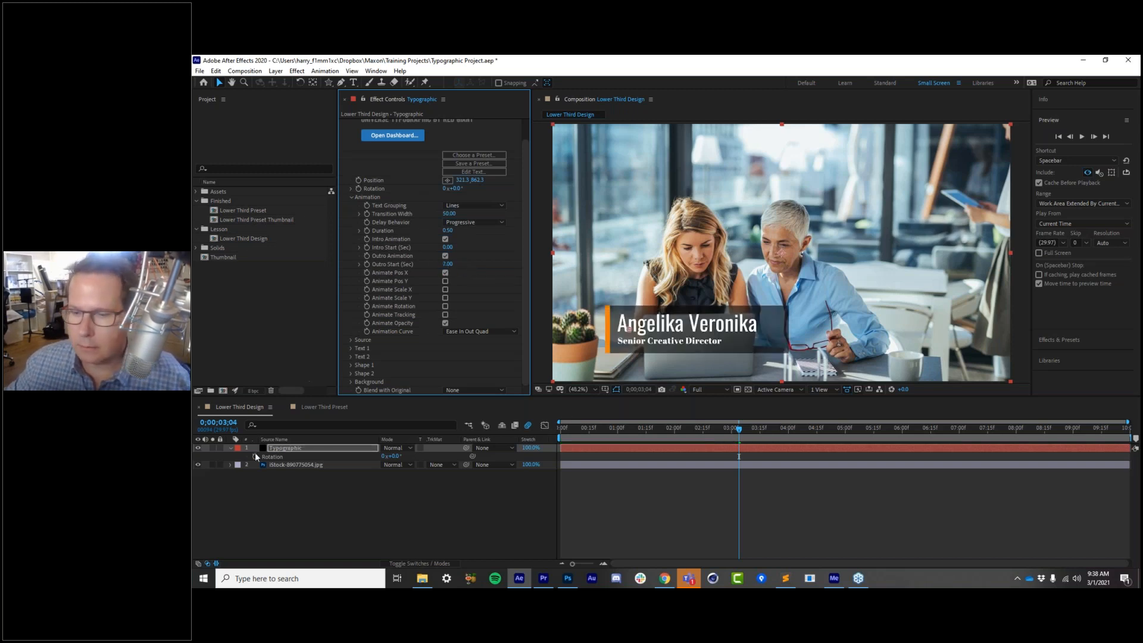
left_click_drag(896, 430, 969, 445)
key("Home")
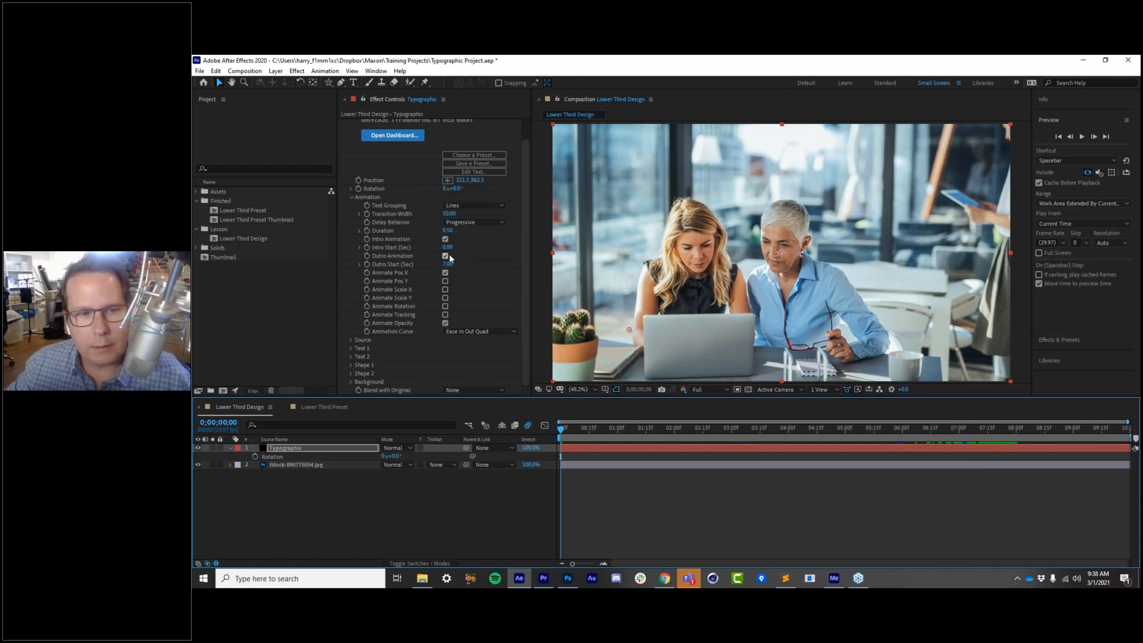
Turn off Outro Animation and scrub from the start to 0;00;01;24 to preview the intro
left_click(445, 256)
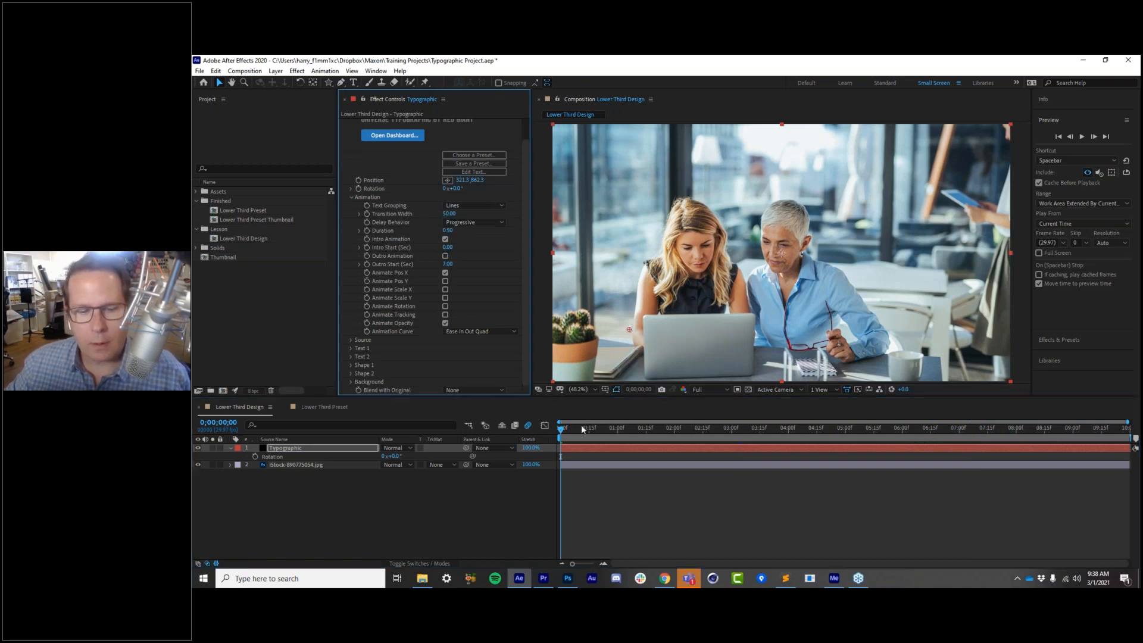
left_click_drag(580, 437, 663, 437)
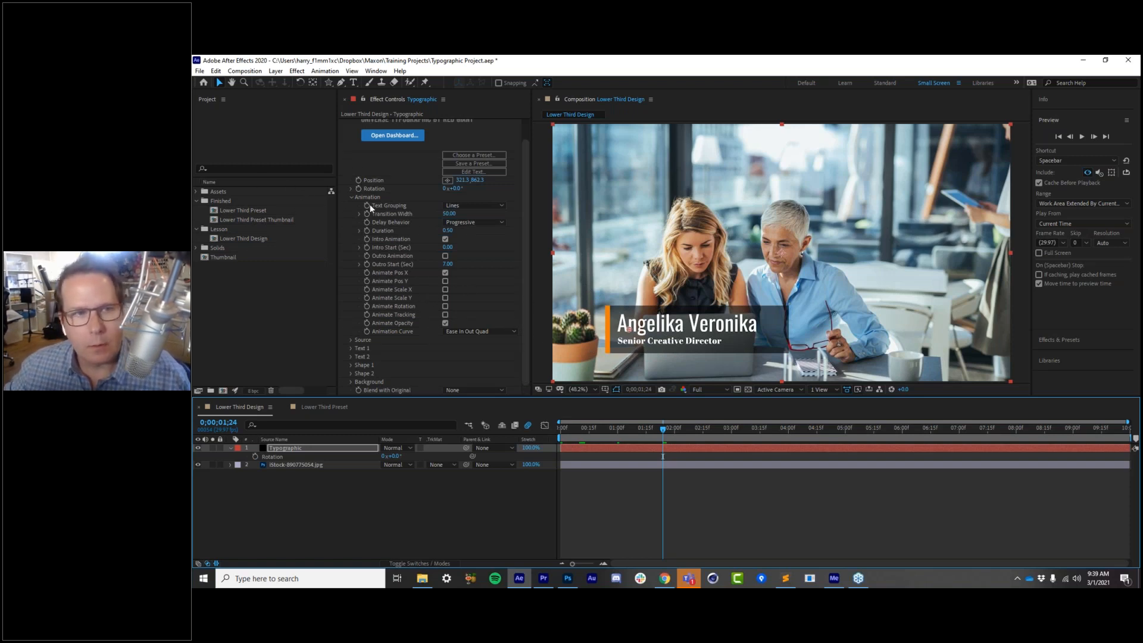
Collapse the Animation settings, try a Text 1 Size of 30 for the name line, and undo the change
left_click(351, 197)
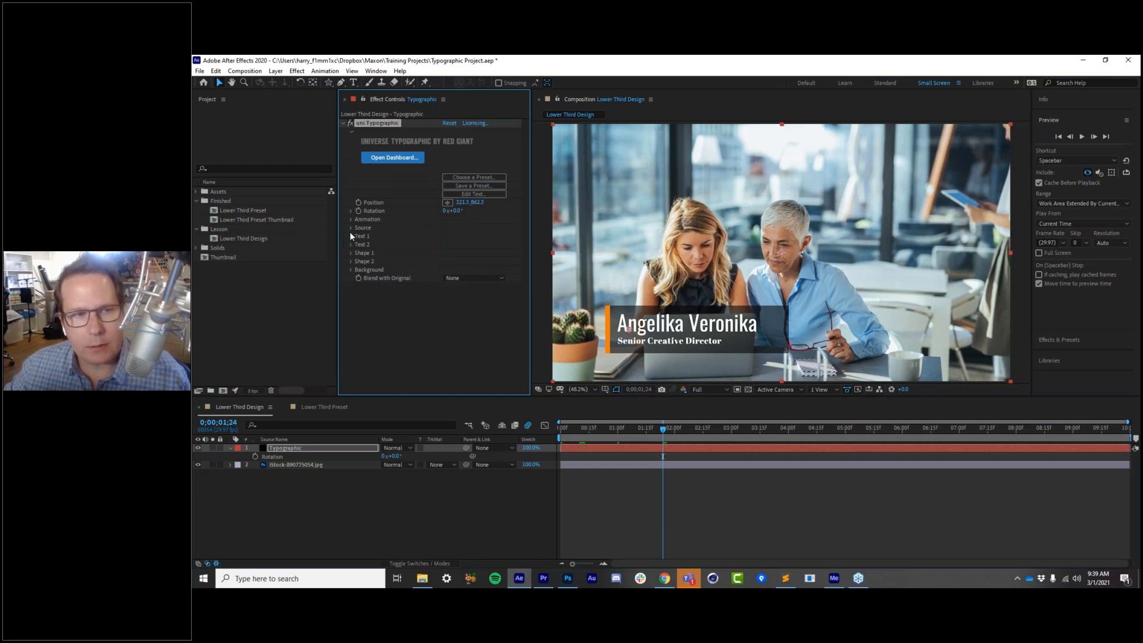
left_click(351, 236)
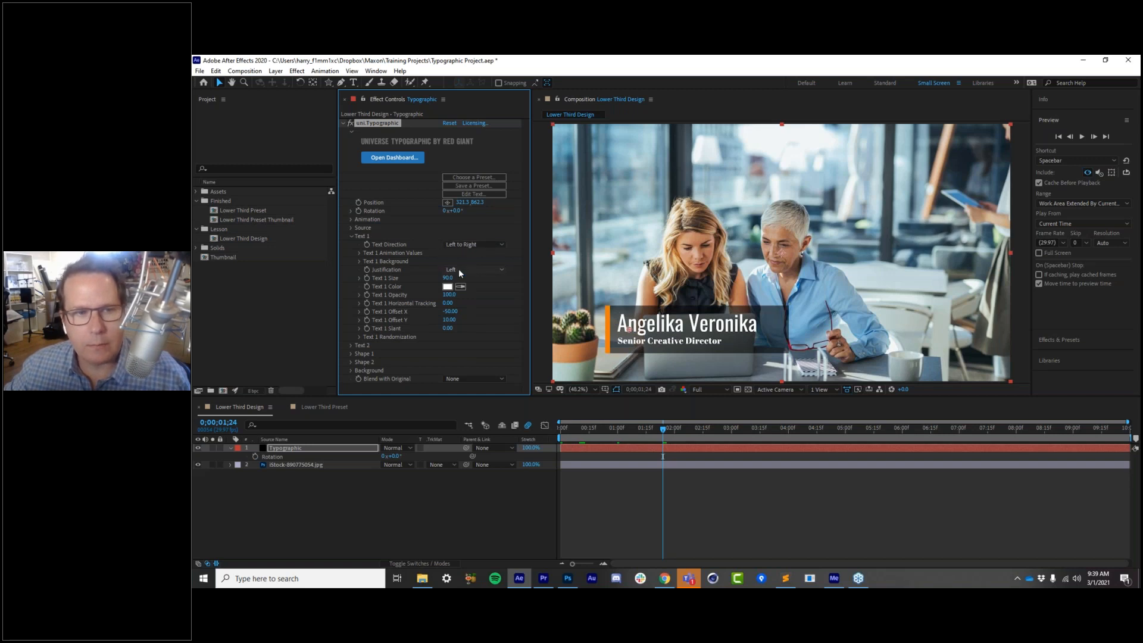
mouse_move(448, 277)
left_mouse_down()
mouse_move(417, 278)
mouse_move(452, 277)
mouse_move(427, 277)
left_mouse_up()
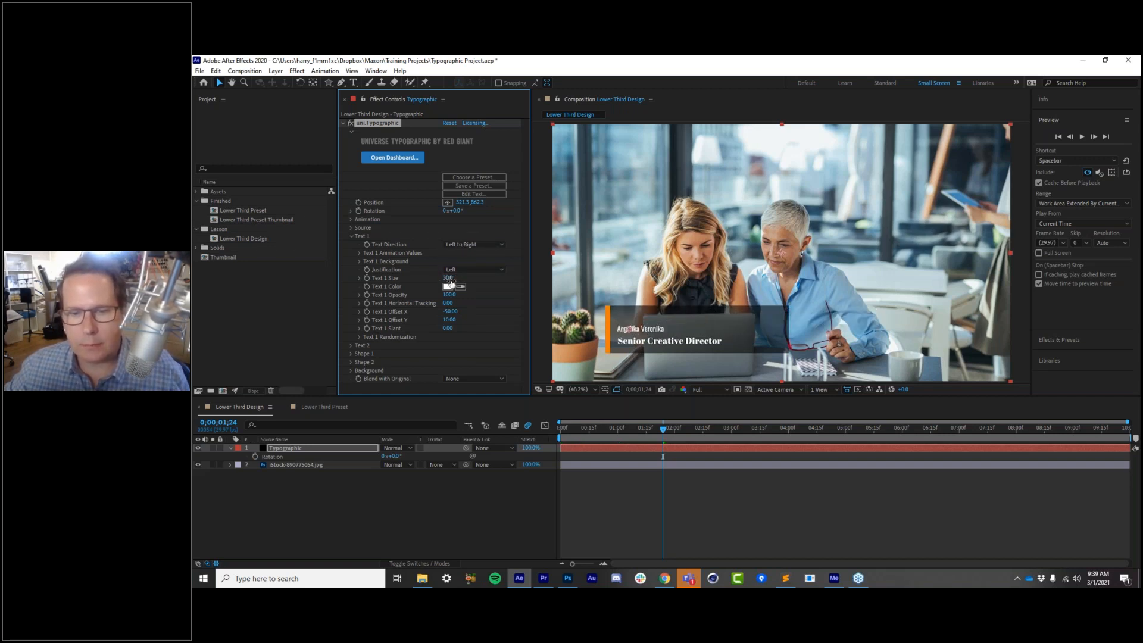
key("ctrl+z")
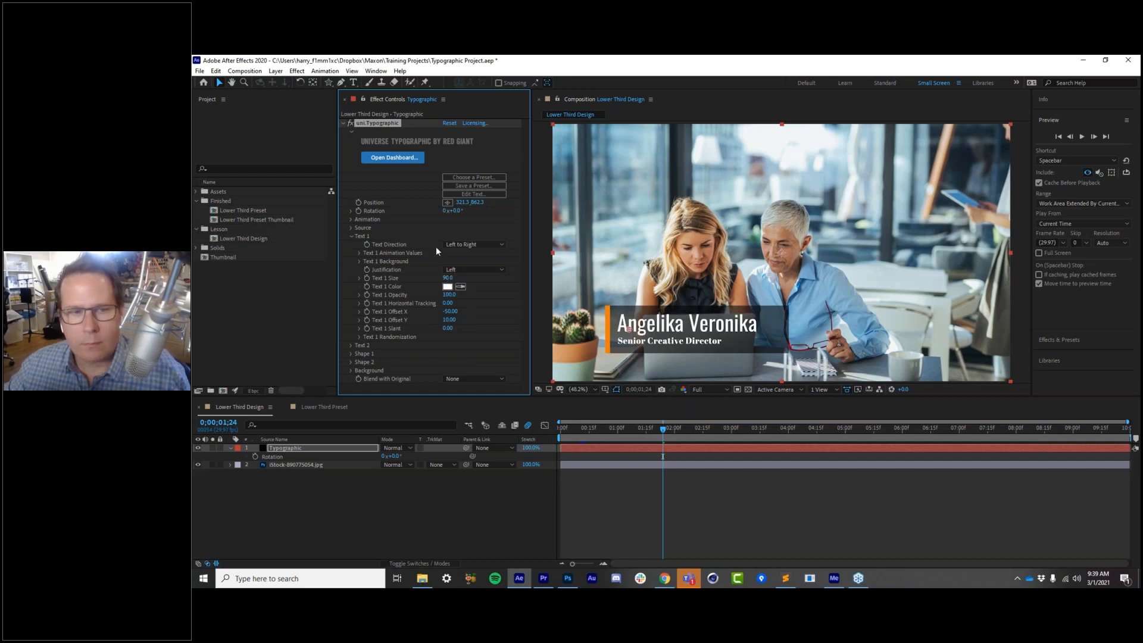
Set Text 1 Position X to 5% in the Text 1 Animation Values and scrub the intro to check the name's slide
left_click(358, 253)
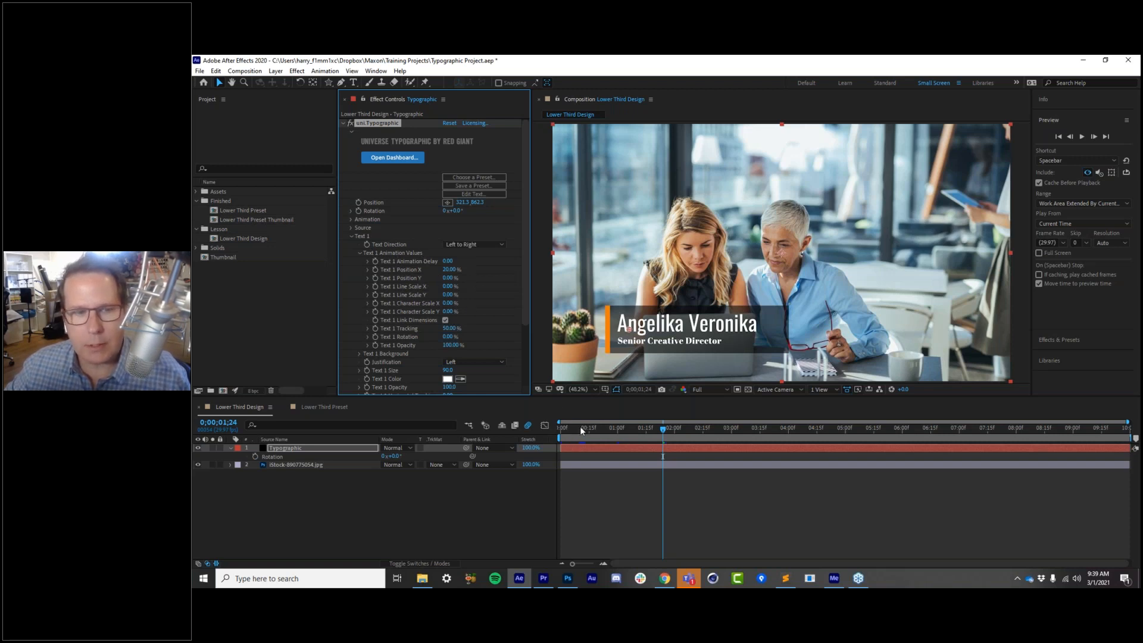
left_click_drag(580, 428, 614, 430)
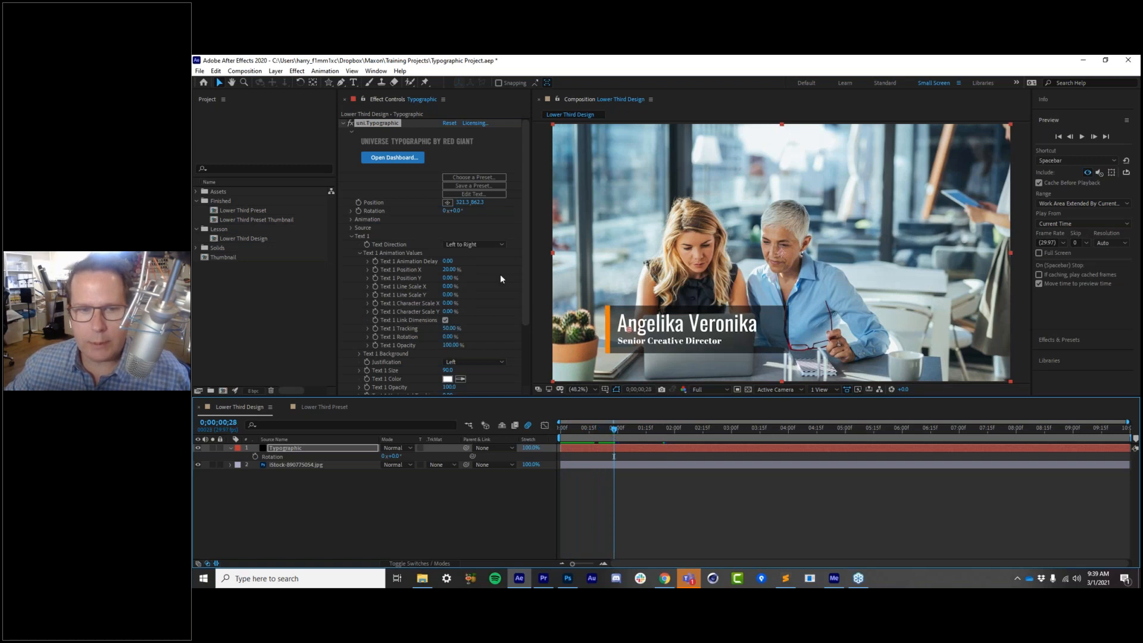
left_click(451, 269)
type("5")
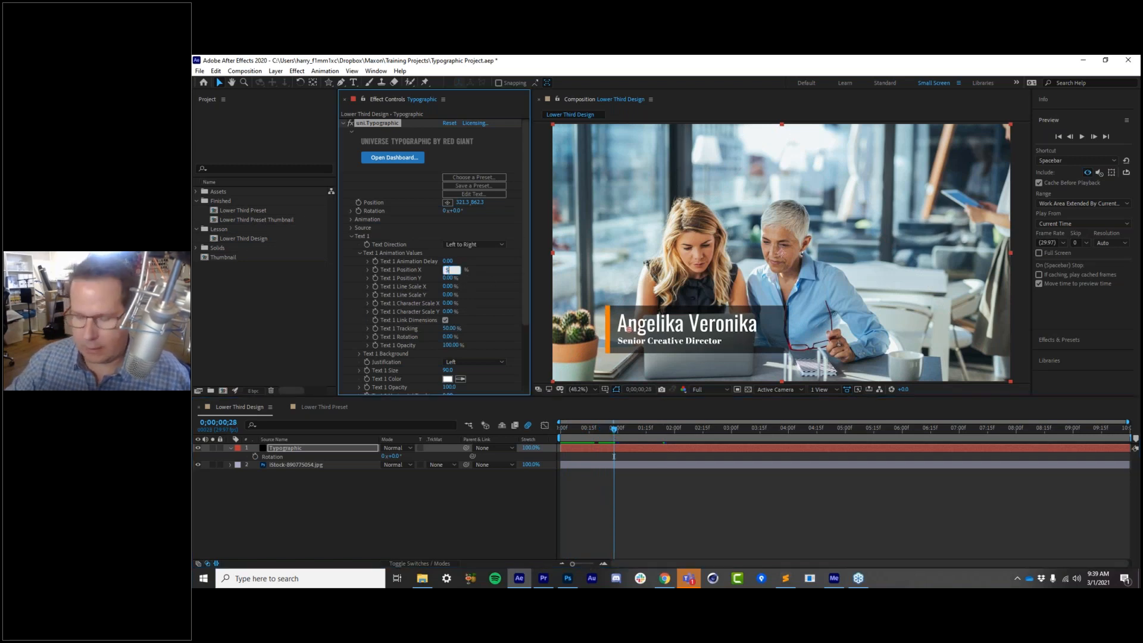
type(".0")
key("Return")
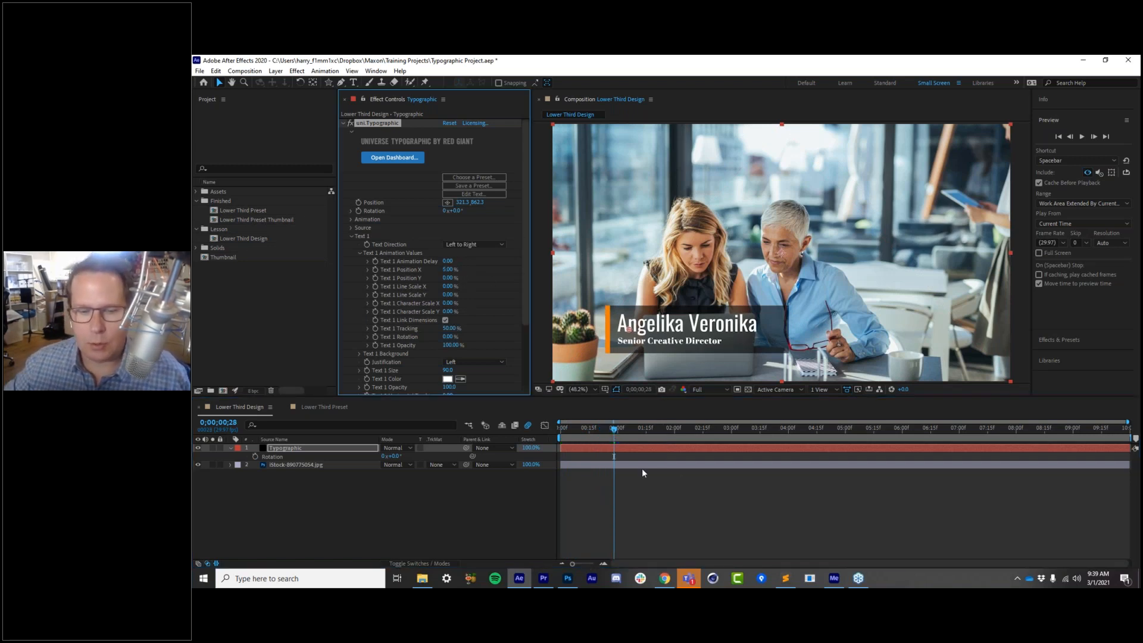
mouse_move(571, 427)
left_mouse_down()
mouse_move(598, 439)
mouse_move(568, 443)
mouse_move(584, 440)
left_mouse_up()
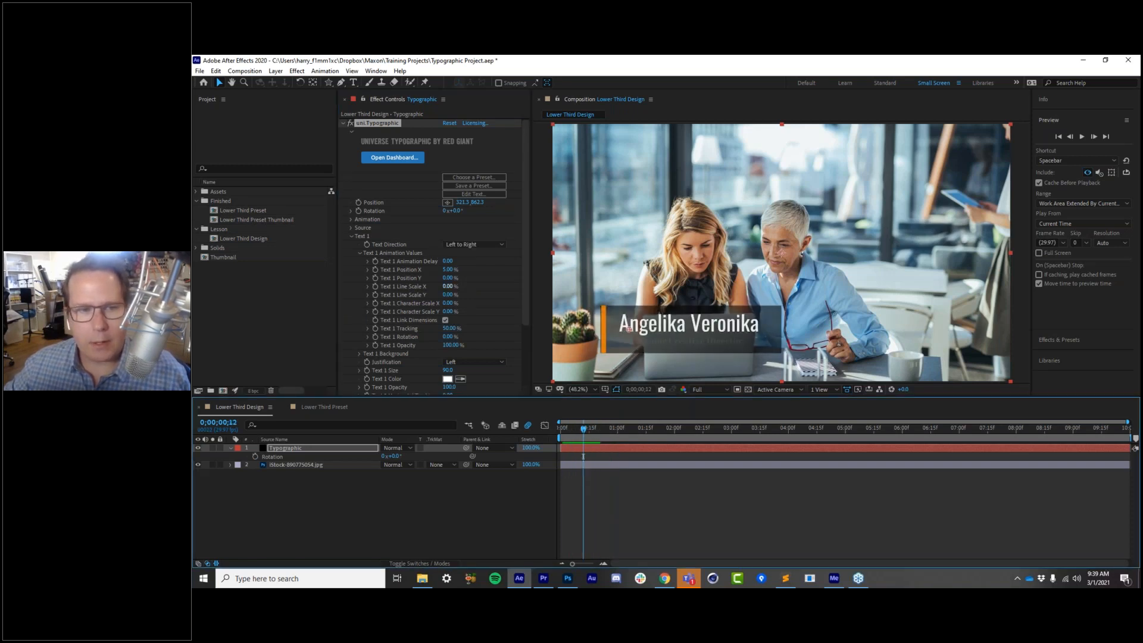
Try Text 1 Position X at -5%, restore it to 5%, and scrub the intro to compare the slide direction
left_click(449, 269)
type("-5")
key("Return")
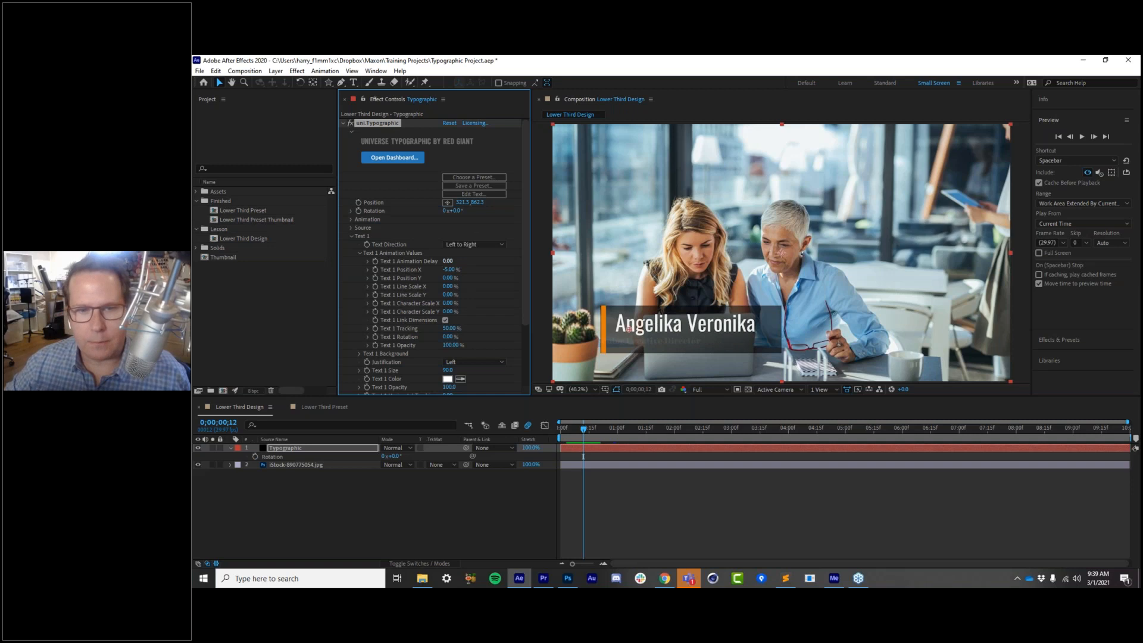
mouse_move(569, 426)
left_mouse_down()
mouse_move(595, 437)
mouse_move(570, 435)
left_mouse_up()
left_click_drag(446, 271, 458, 271)
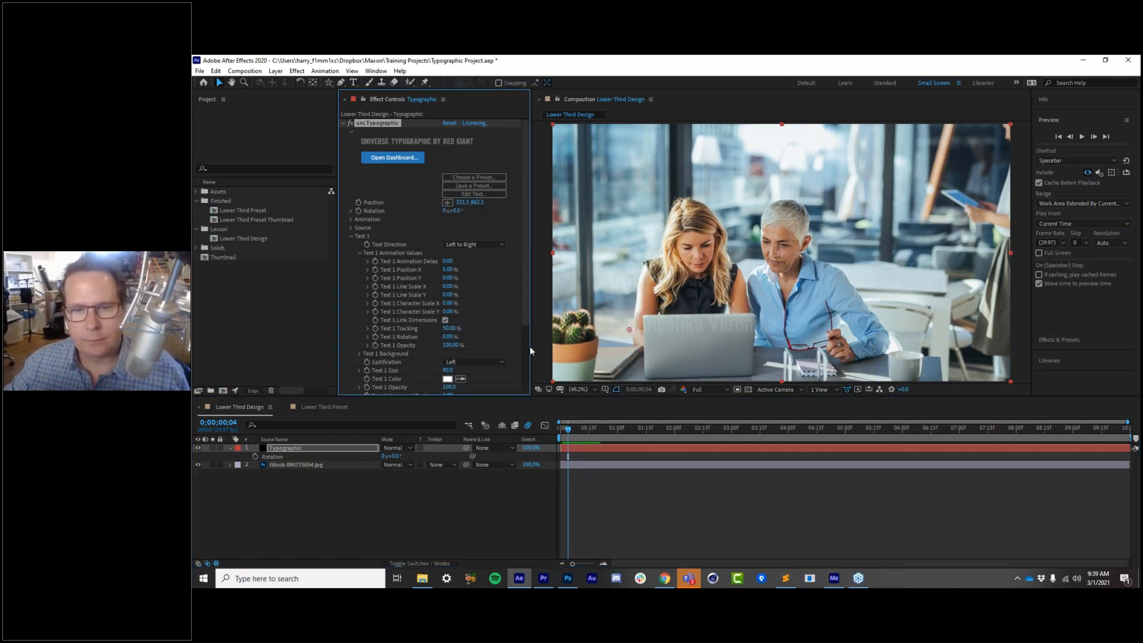
left_click_drag(586, 431, 611, 430)
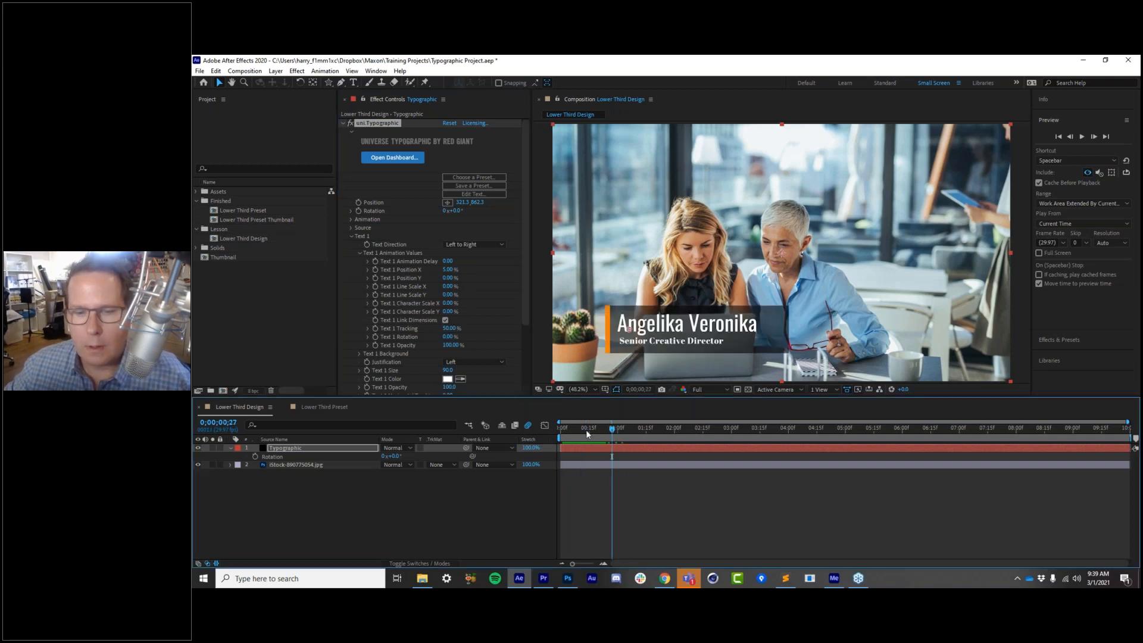
Show the Text 2 Animation Values and scrub the intro to examine when the job title line appears
left_click(351, 236)
left_click(352, 244)
left_click(360, 253)
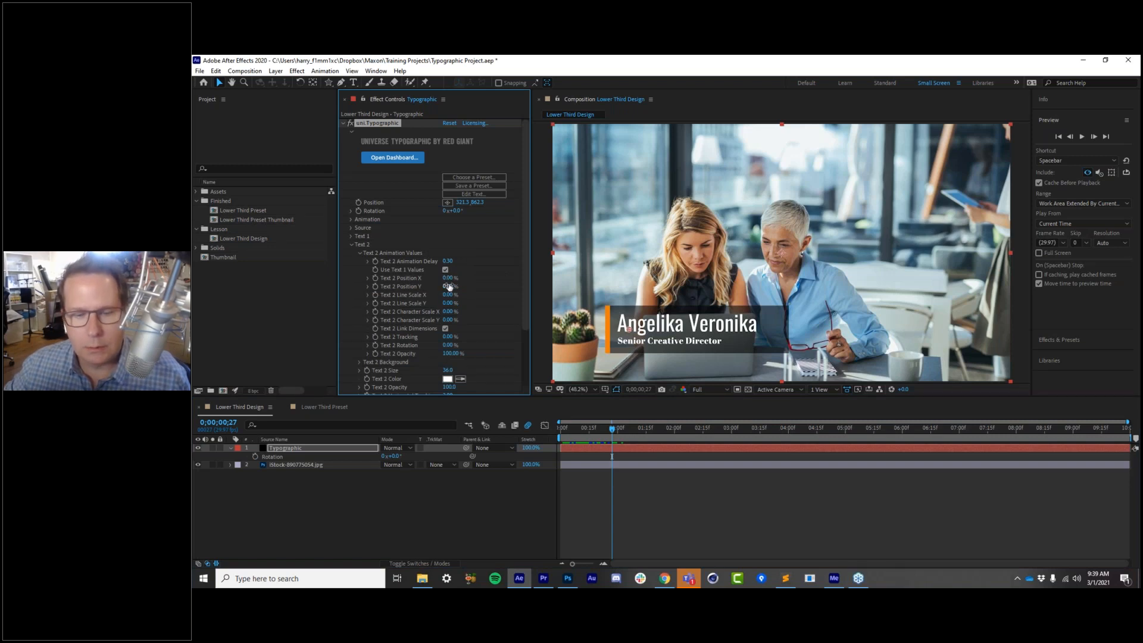
left_click(566, 430)
mouse_move(567, 430)
left_mouse_down()
mouse_move(611, 436)
mouse_move(580, 438)
left_mouse_up()
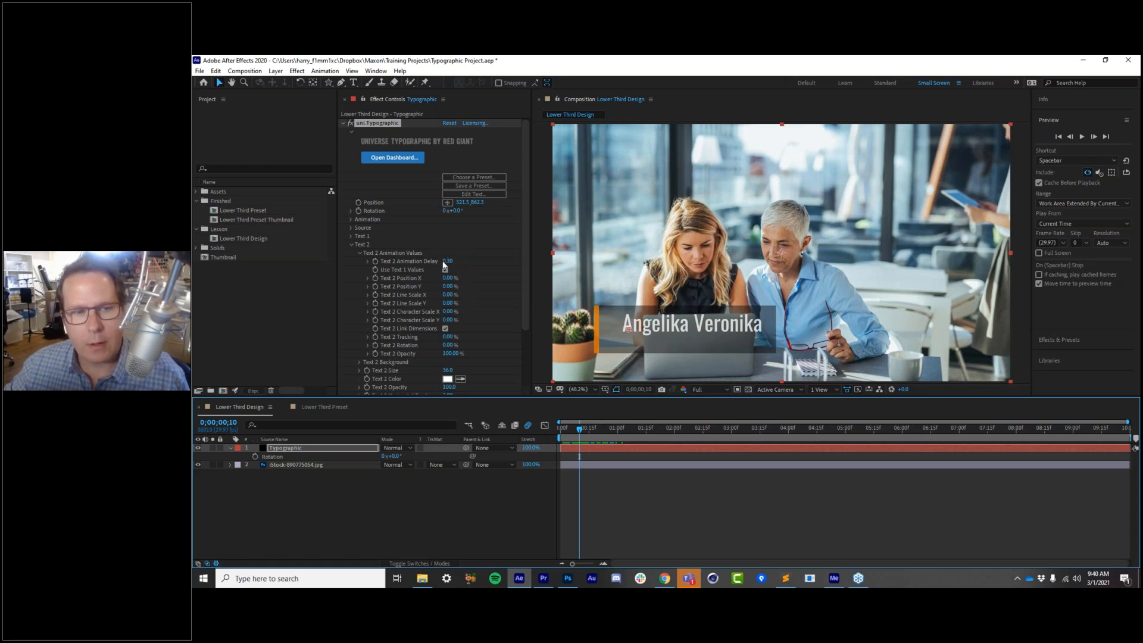
left_click_drag(576, 430, 577, 455)
left_click_drag(571, 455, 609, 456)
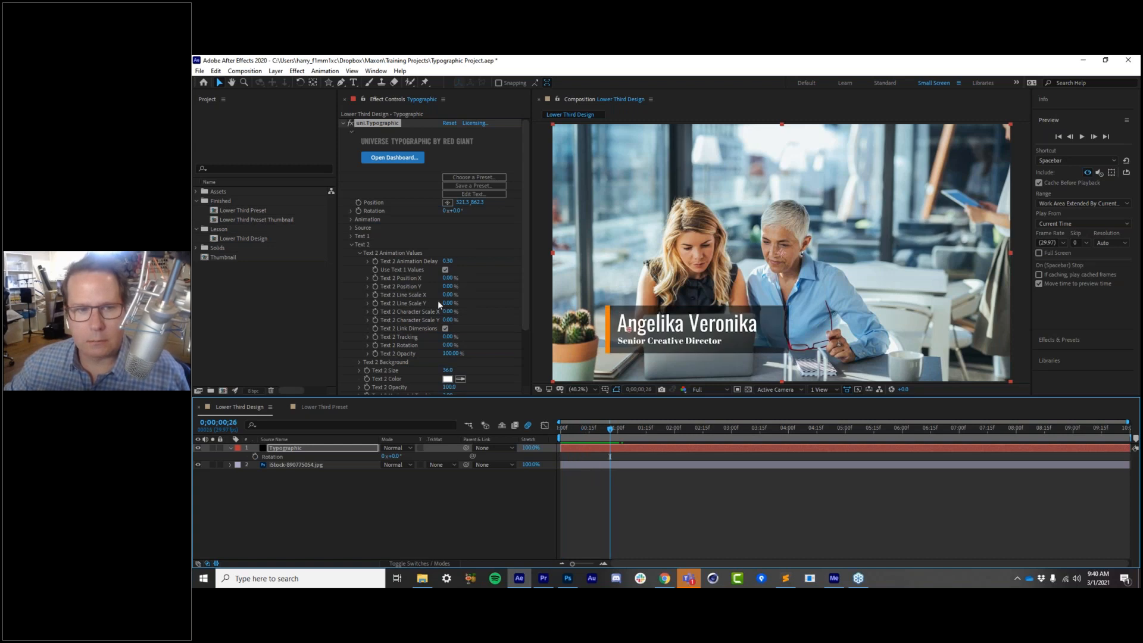
Set Text 2 Animation Delay to 0.25 and play the intro from the start to preview the timing
left_click(447, 261)
type("0.25")
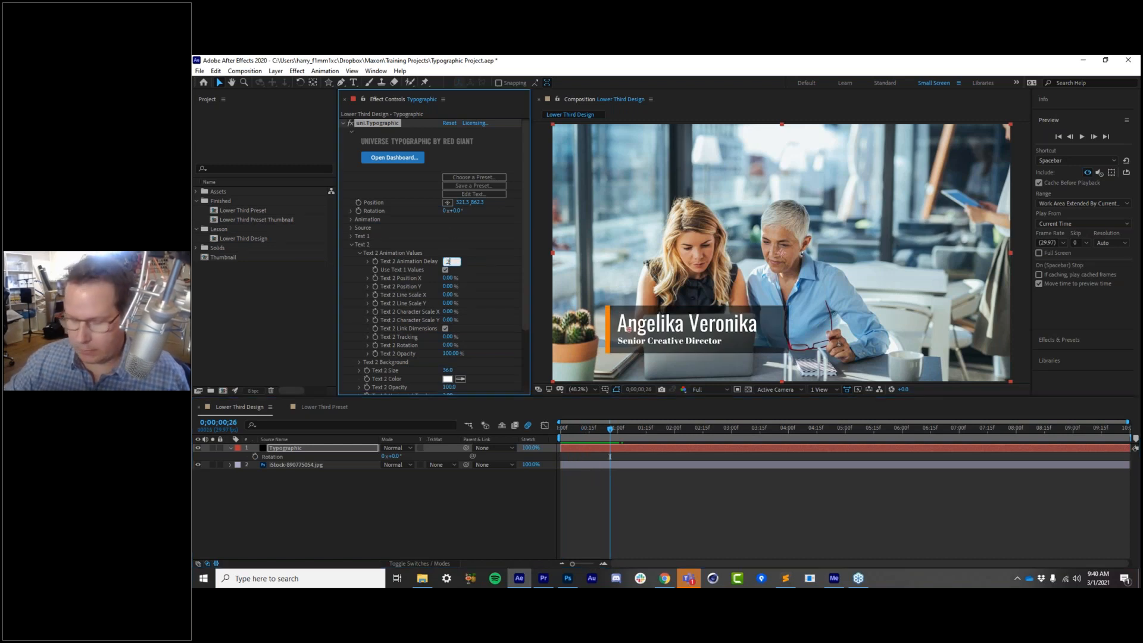
key("Return")
left_click_drag(573, 430, 416, 431)
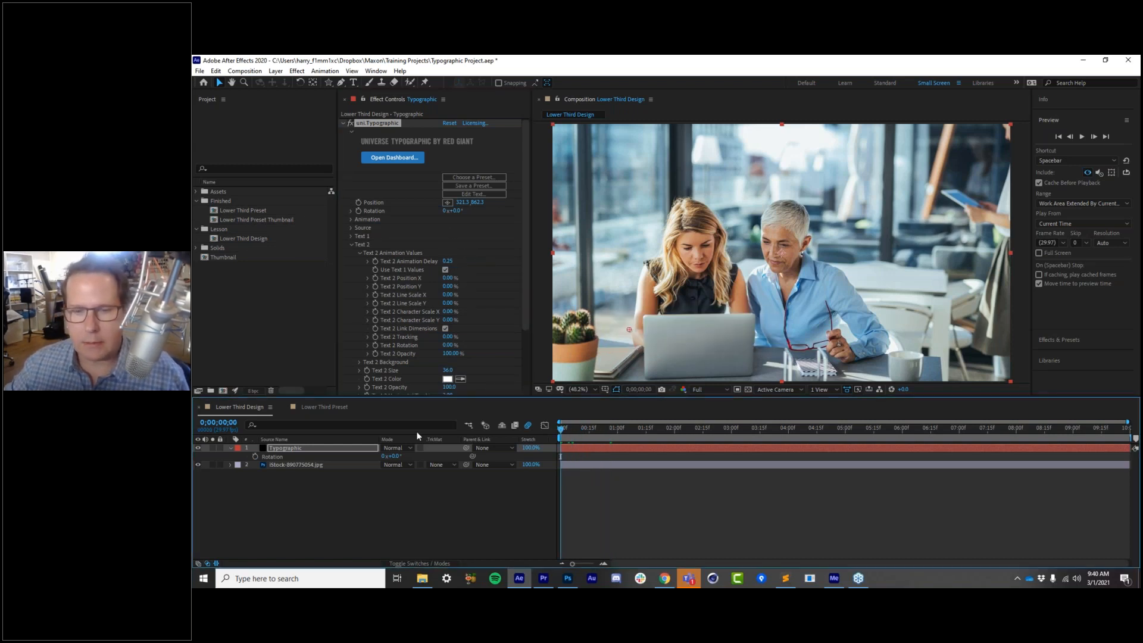
key("space")
key("space")
key("space")
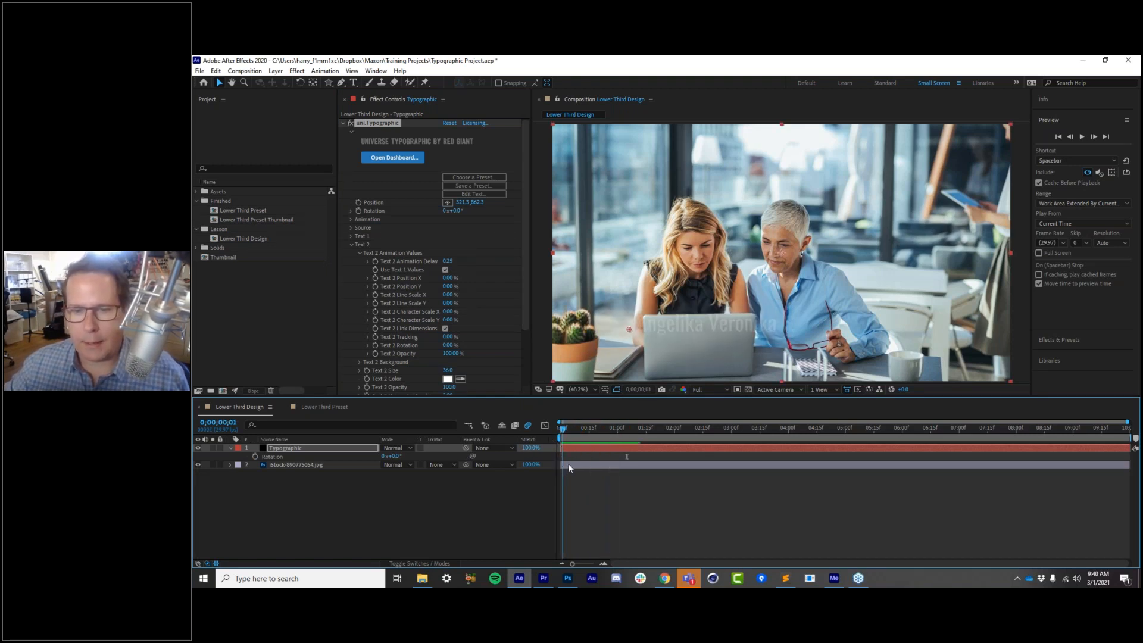
key("space")
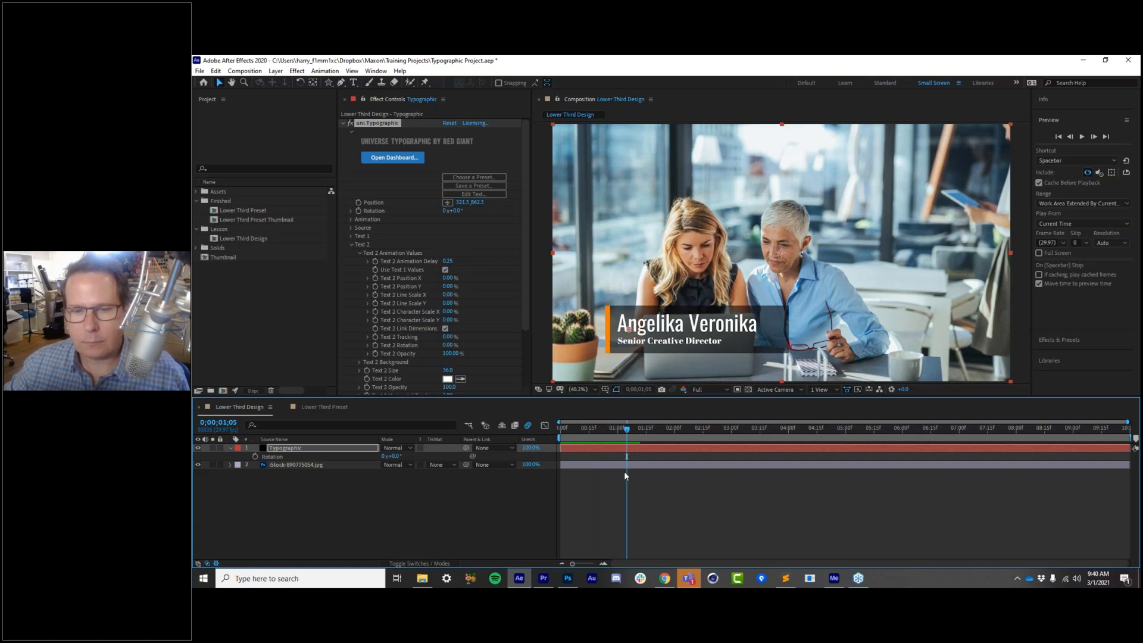
Show the Shape 1 settings and toggle Enable Shape 1 off and back on to identify the orange bar
left_click(351, 244)
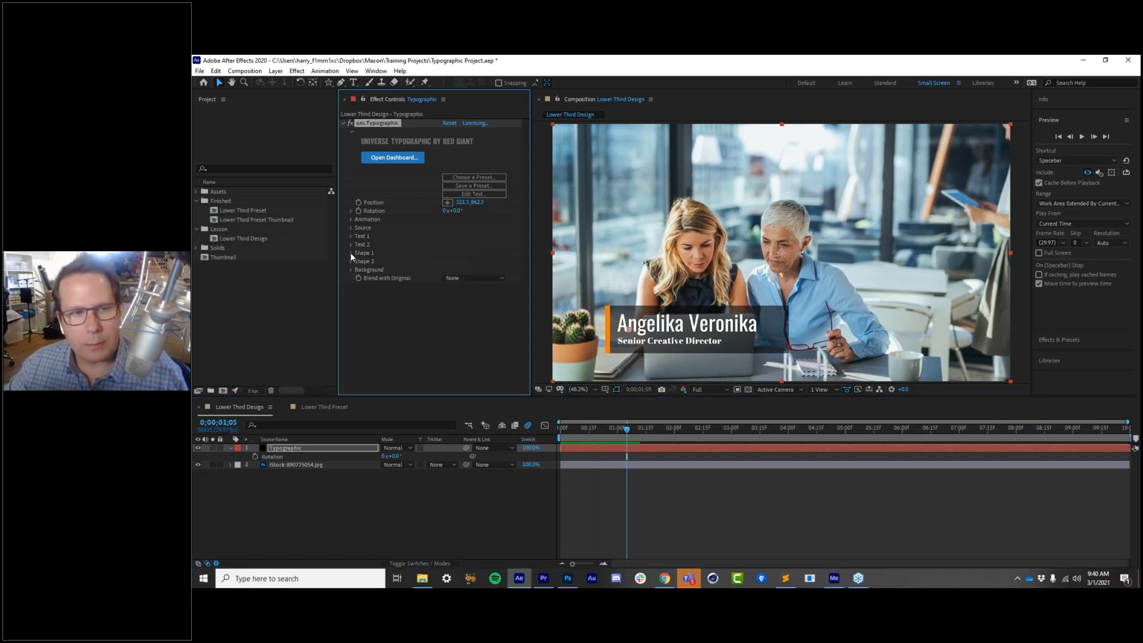
left_click(350, 253)
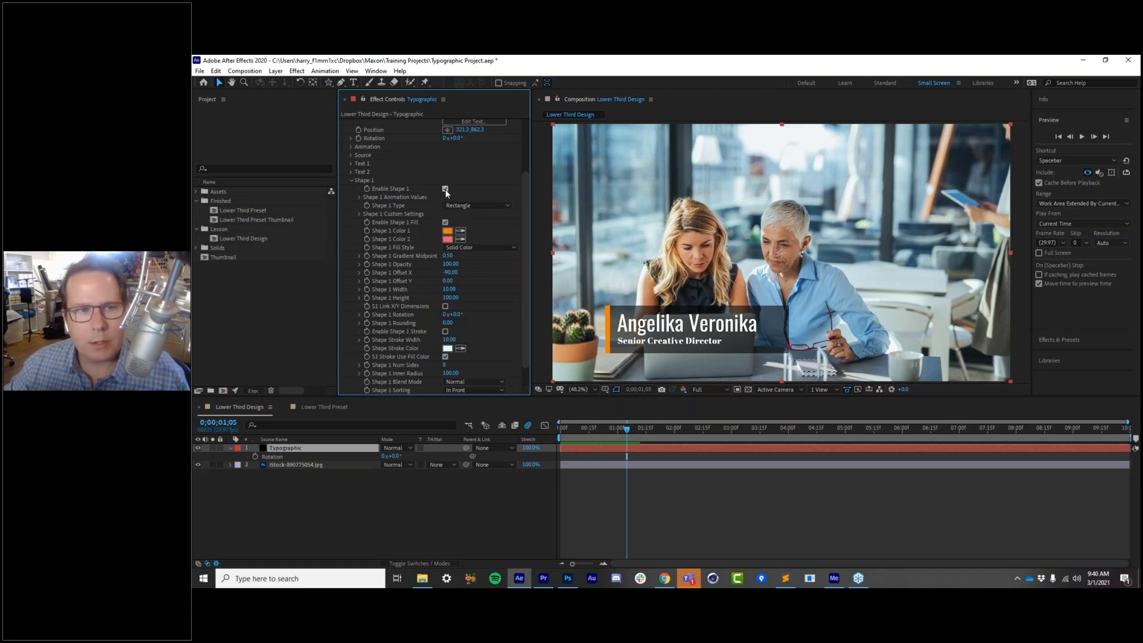
left_click(445, 188)
left_click(445, 188)
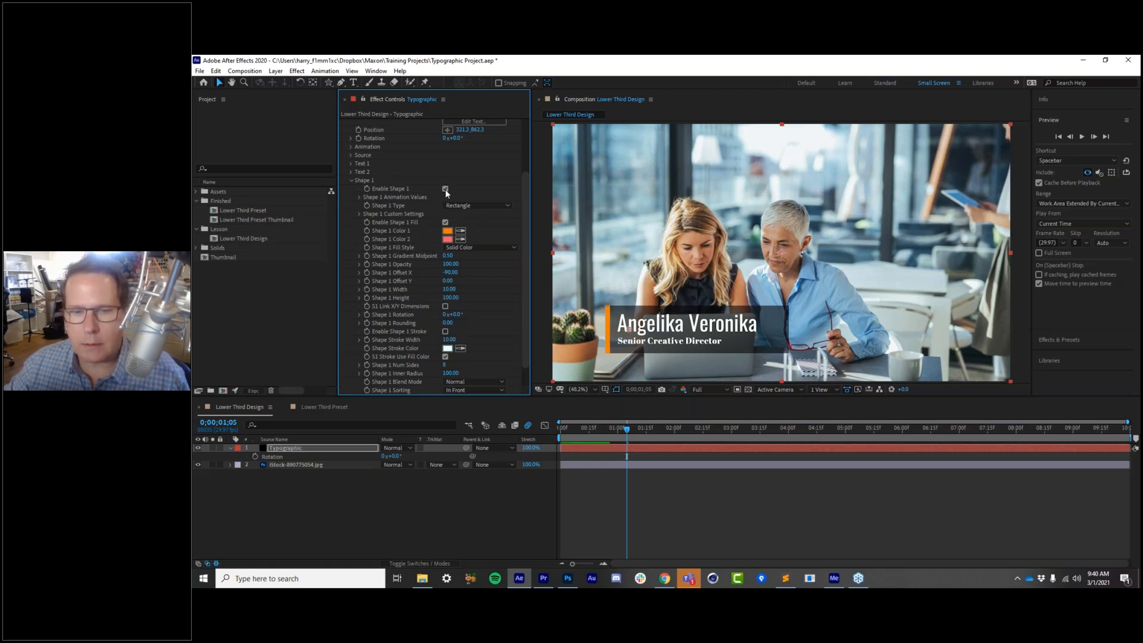
left_click(445, 189)
left_click(445, 189)
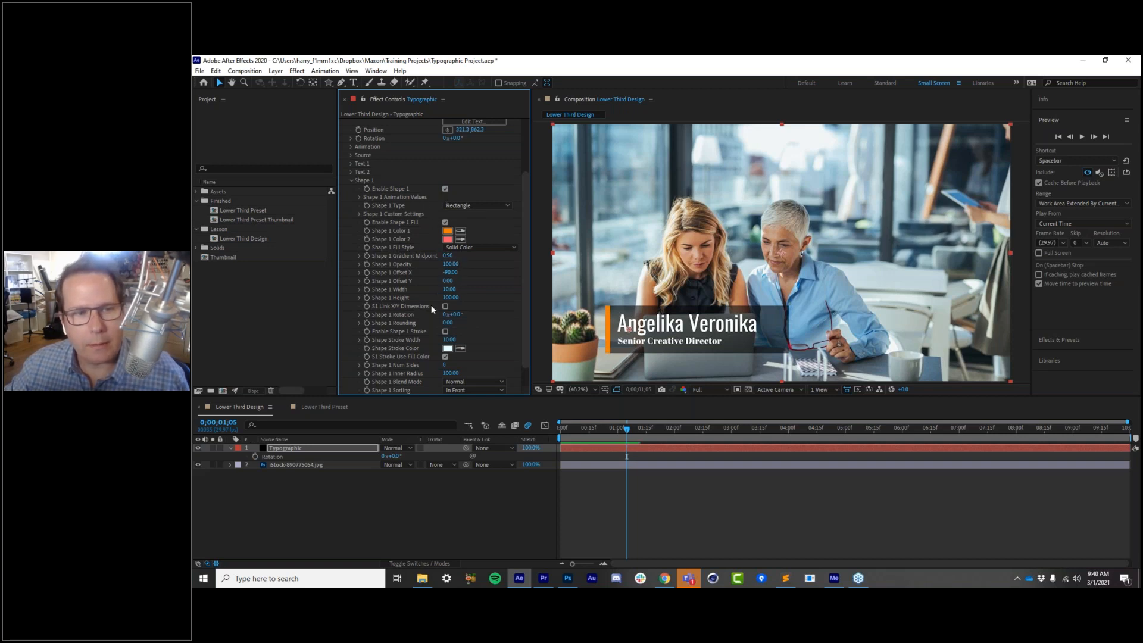
Widen the orange bar to a Shape 1 Width of 31 and scrub to 0;00;00;09 to preview it
left_click_drag(446, 290, 453, 288)
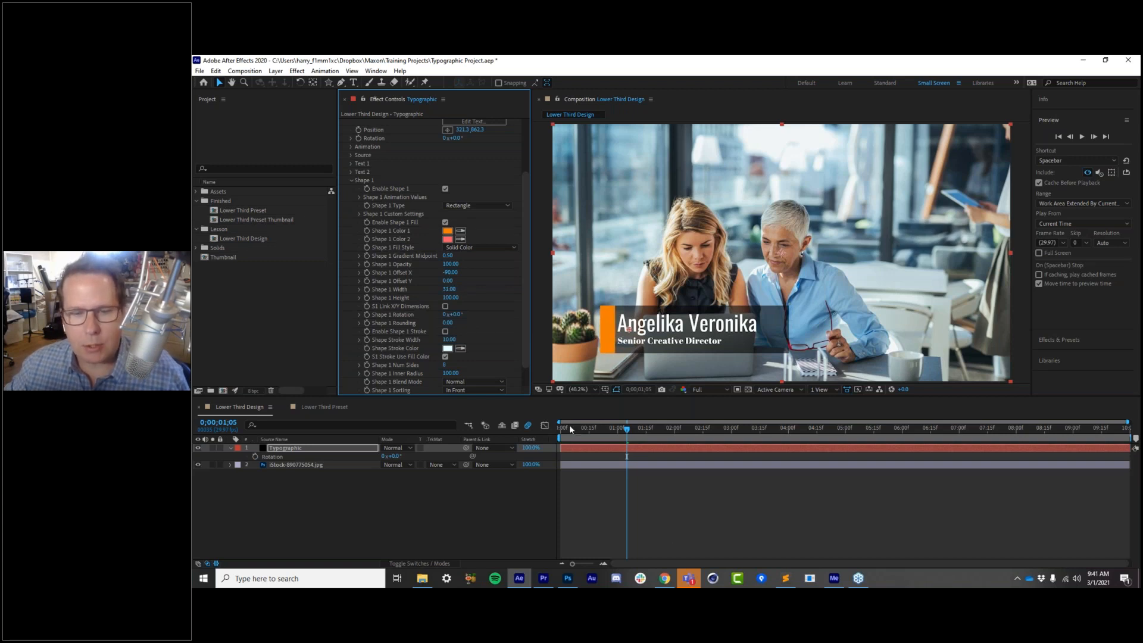
left_click_drag(562, 436, 578, 437)
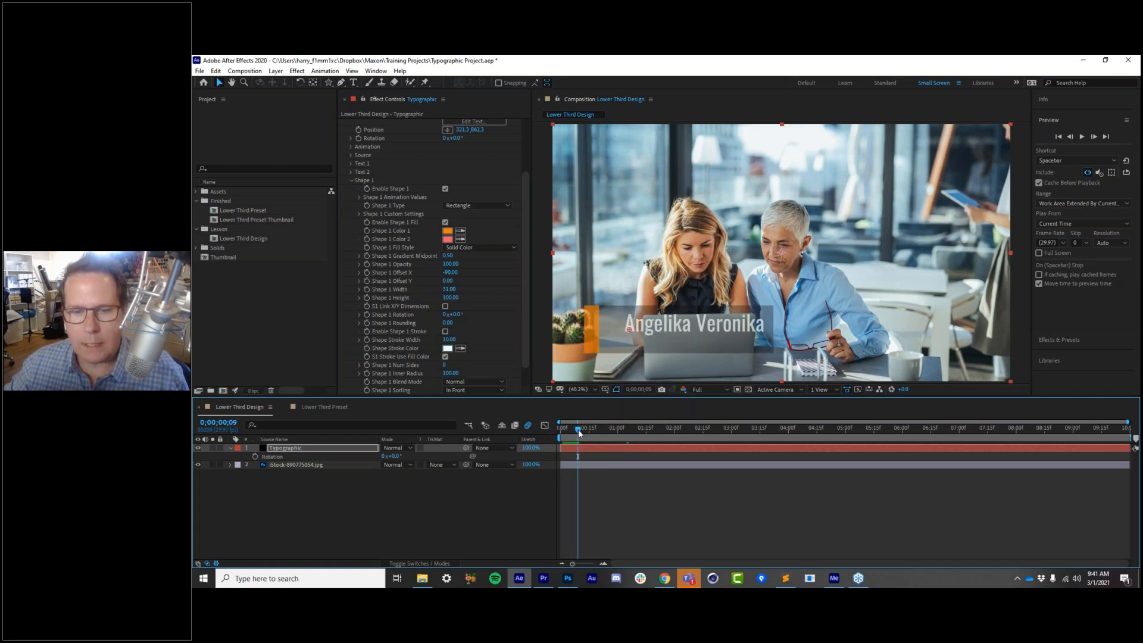
Show the Shape 1 Animation Values and set Shape 1 Position X to 0%
left_click(360, 197)
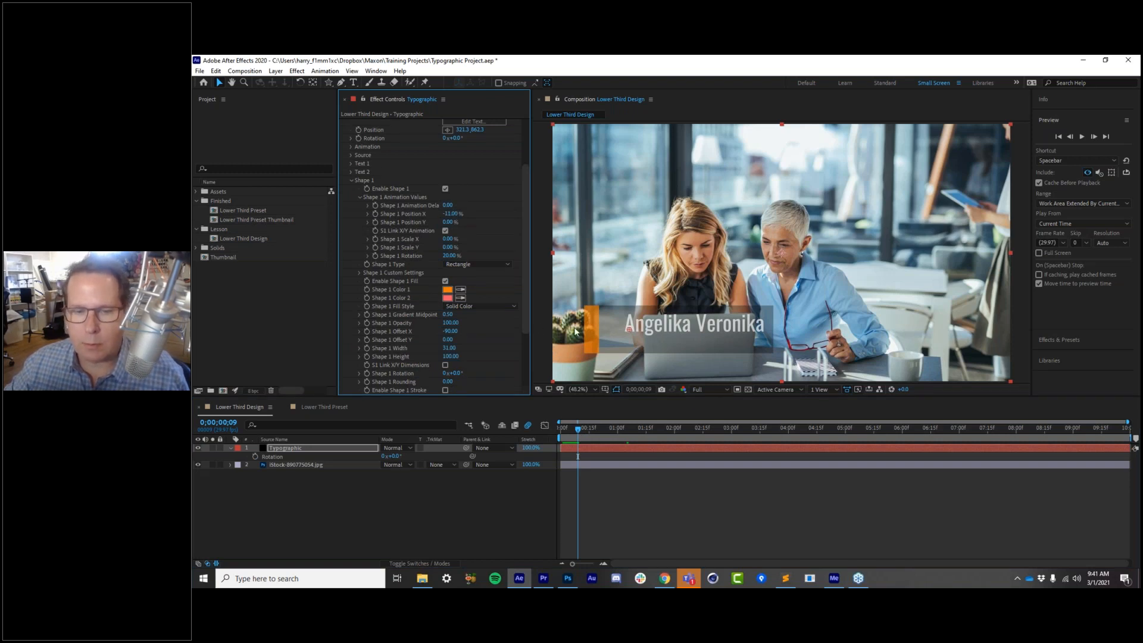
left_click(451, 213)
type("0")
key("Return")
Examine the Animation settings to see which properties are animated, and return to the Shape 1 Animation Values
scroll(438, 176, "up", 4)
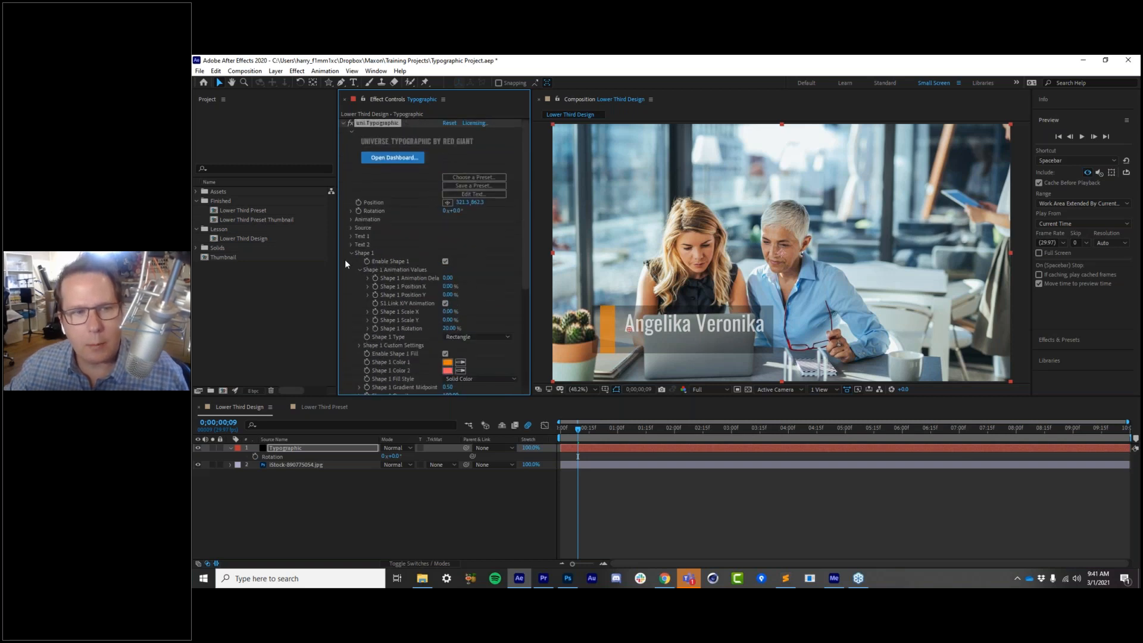
left_click(351, 219)
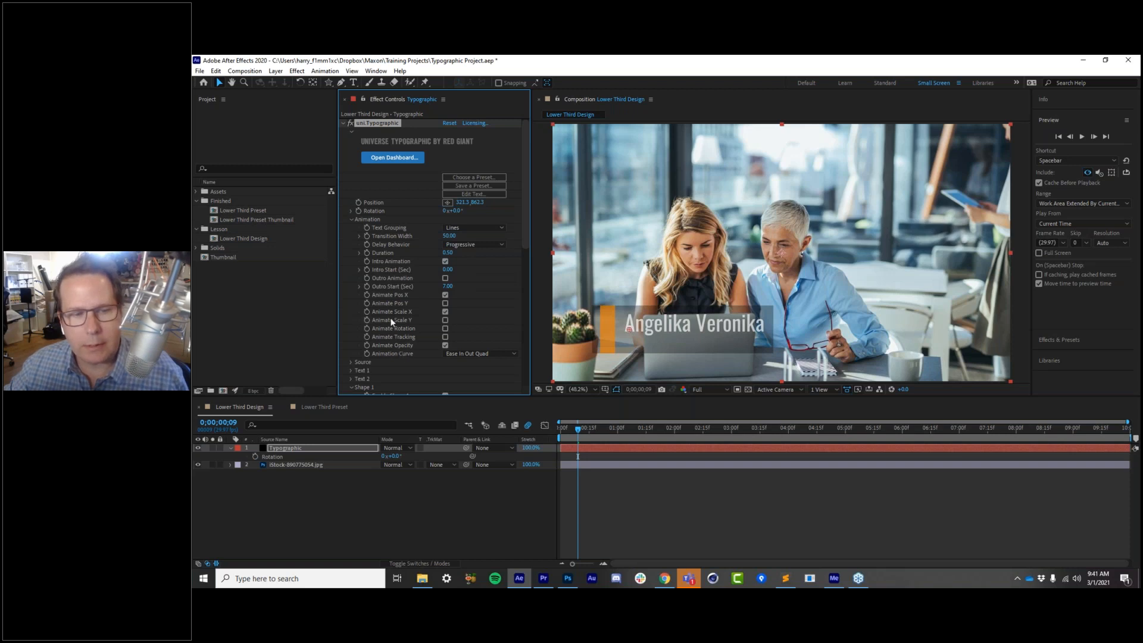
left_click(351, 219)
scroll(394, 291, "down", 1)
scroll(394, 291, "down", 3)
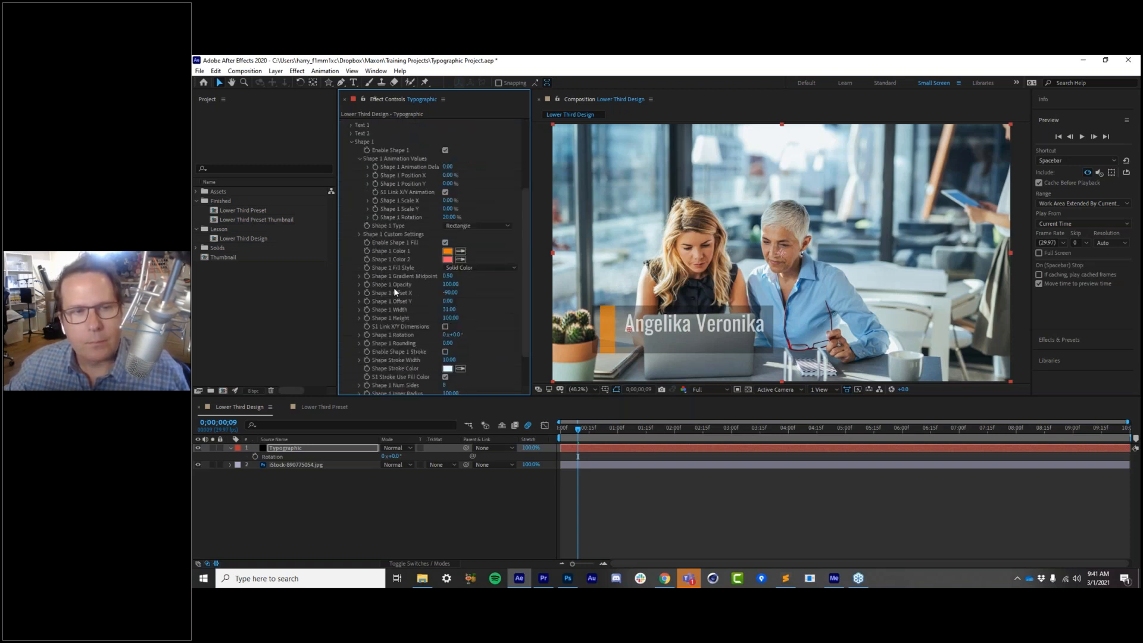
left_click_drag(451, 204, 443, 204)
left_click(451, 201)
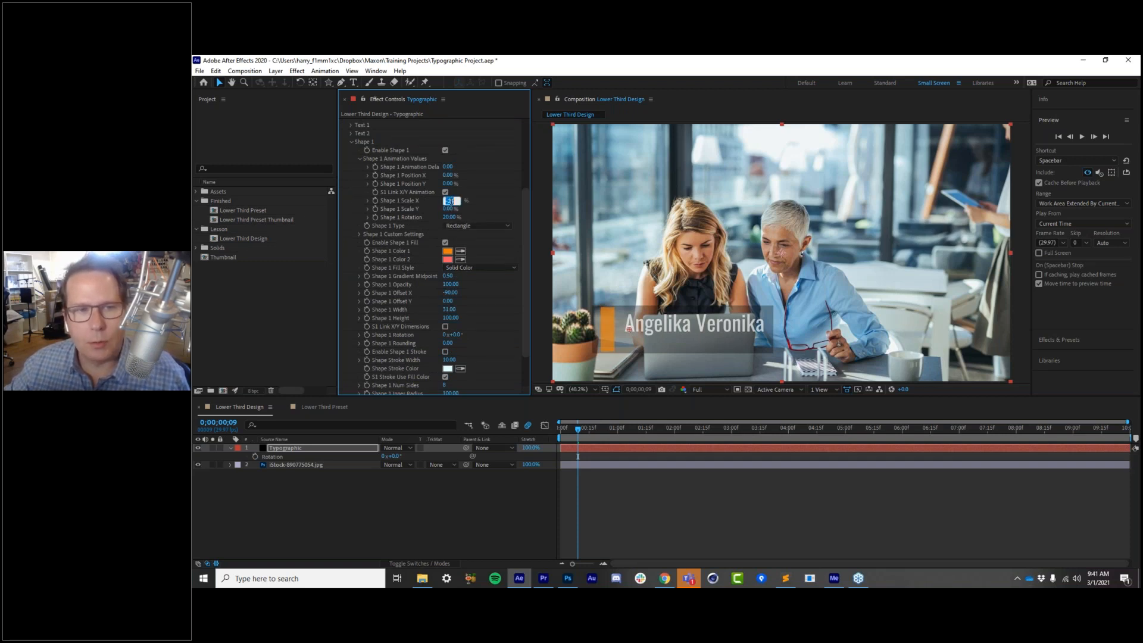
type("0")
key("Return")
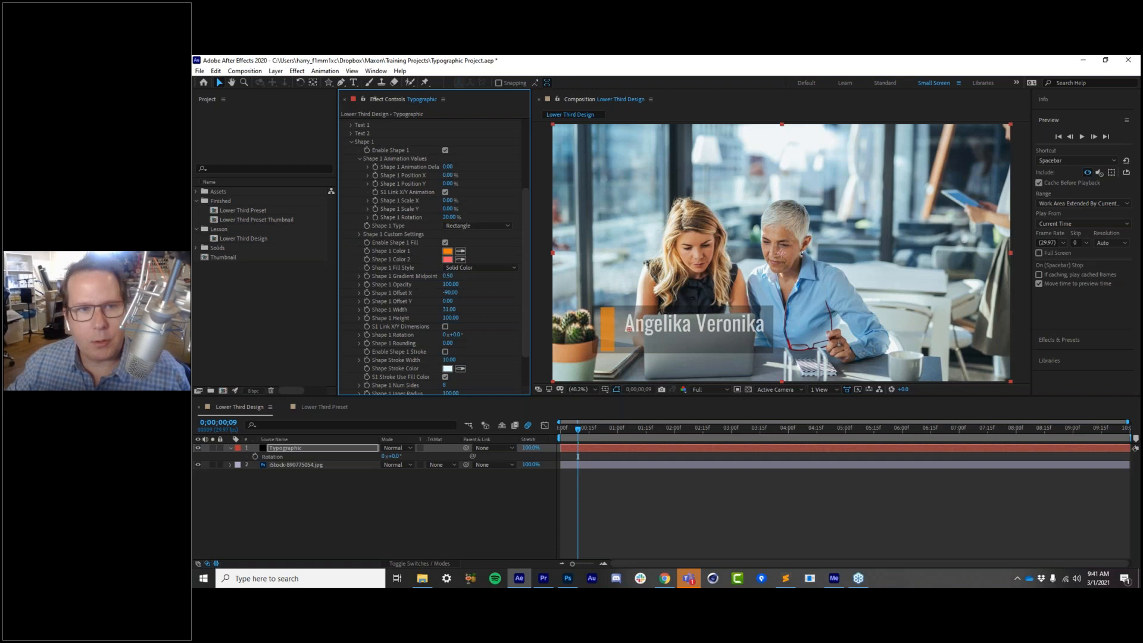
Unlink the Shape 1 X/Y animation and set Shape 1 Scale X to -100%
left_click(447, 201)
type("-100")
key("Return")
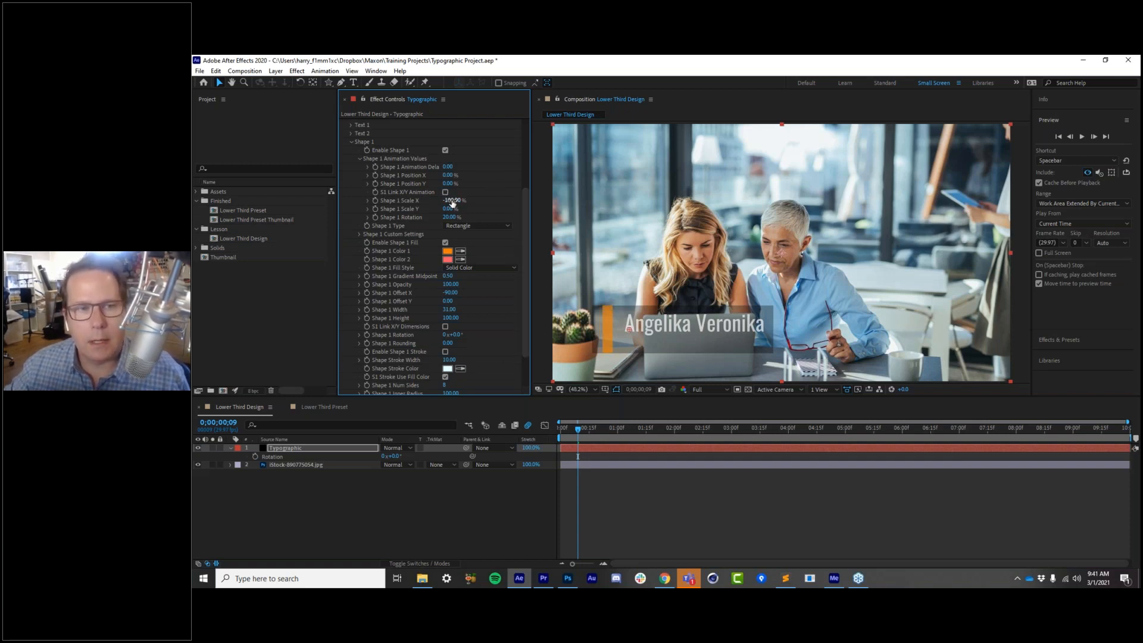
Set the Scale X value in Shape 2's animation values to -100%
left_click_drag(571, 432, 560, 455)
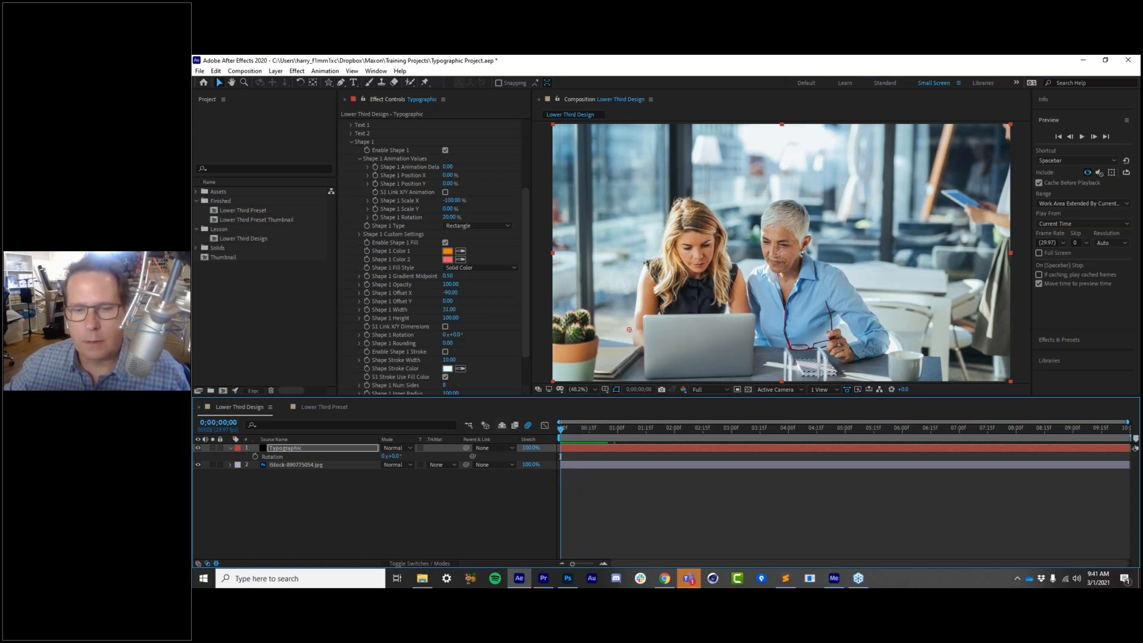
left_click(350, 143)
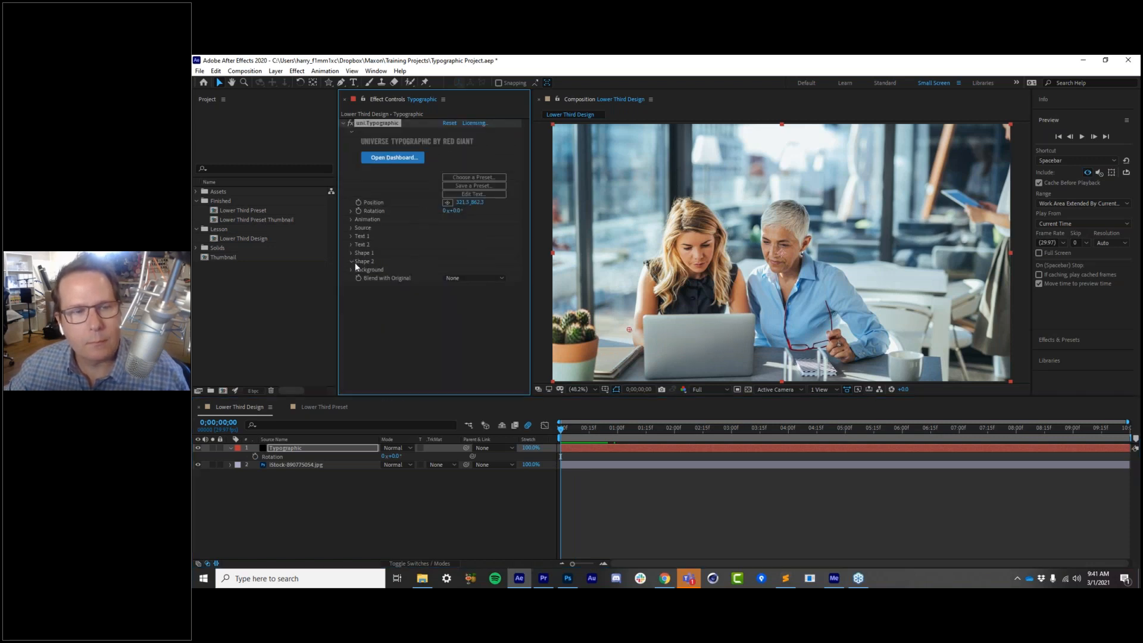
left_click(351, 261)
mouse_move(621, 437)
left_mouse_down()
mouse_move(635, 437)
mouse_move(568, 448)
mouse_move(610, 449)
left_mouse_up()
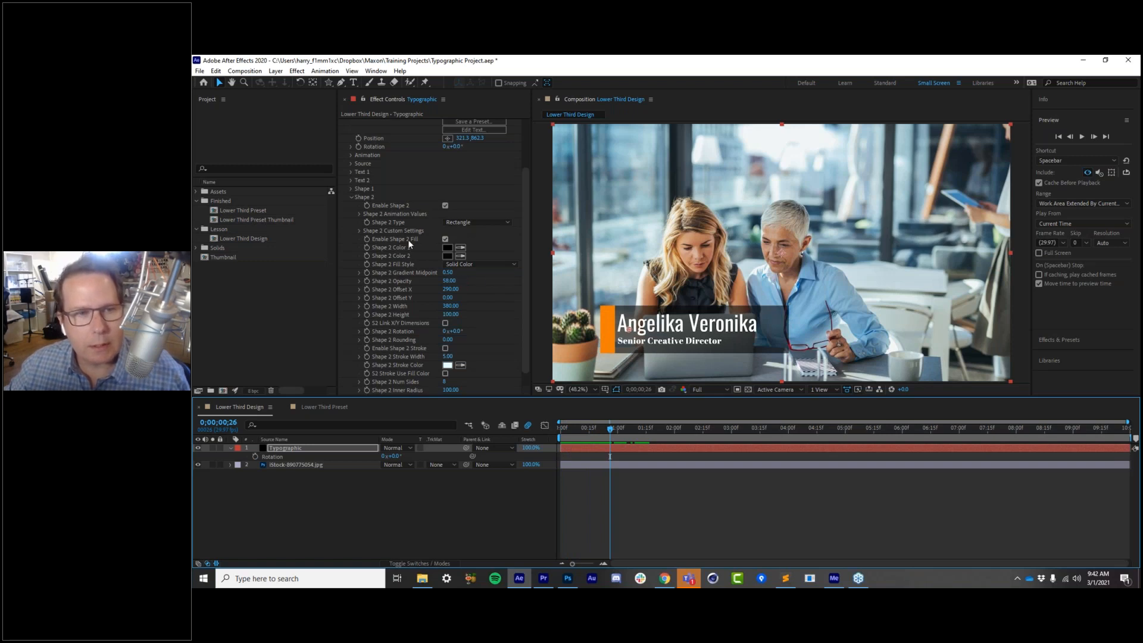
left_click(358, 213)
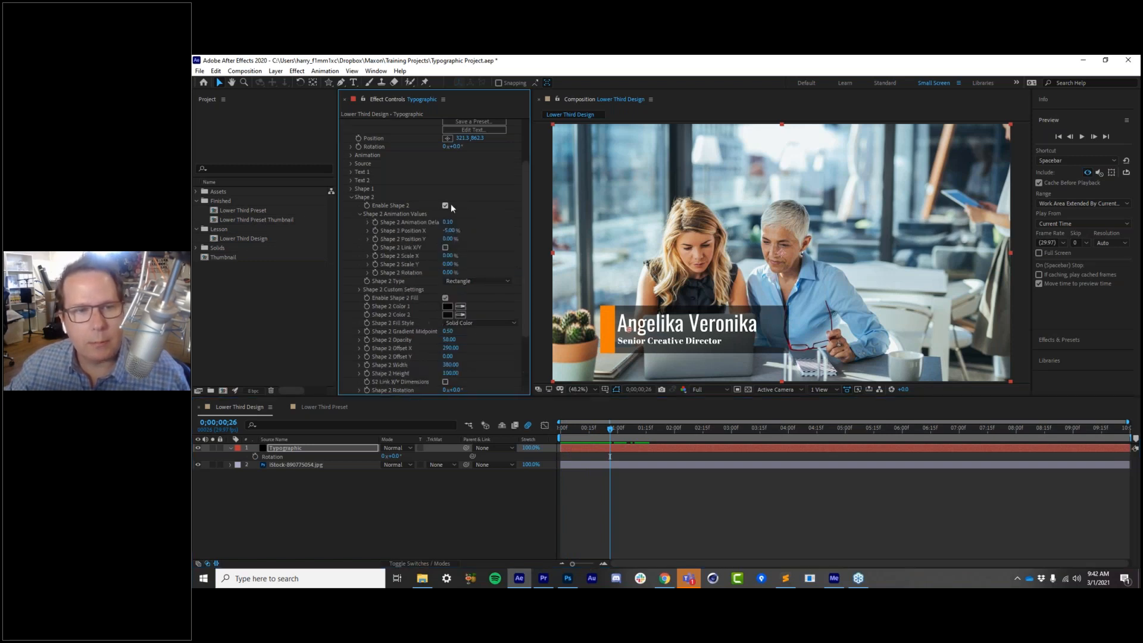
left_click(444, 247)
left_click(456, 255)
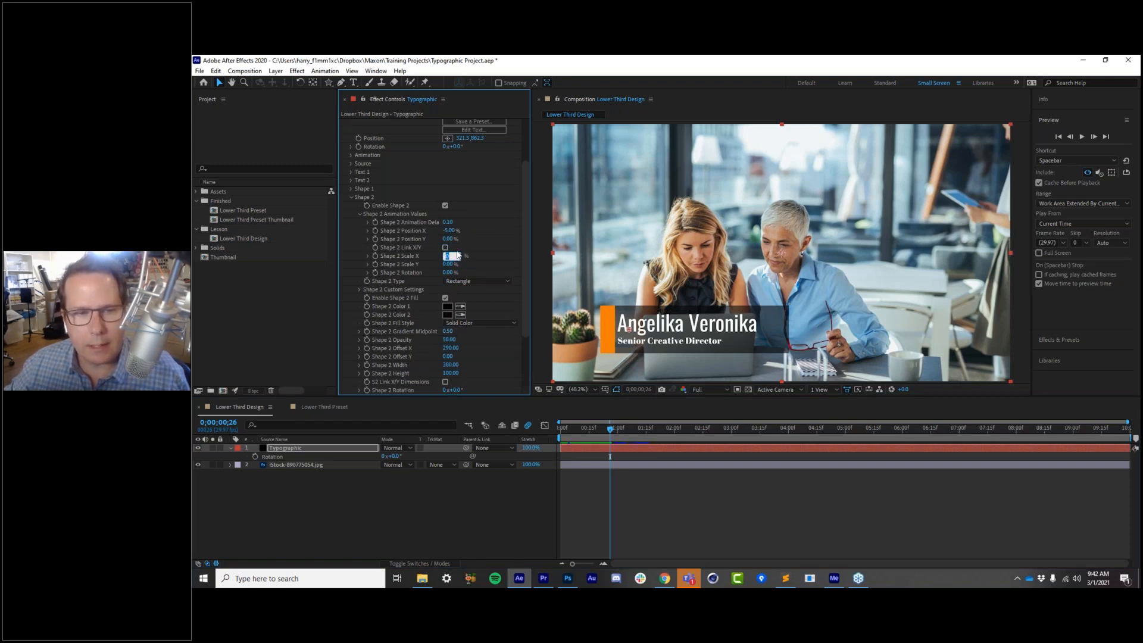
type("-100")
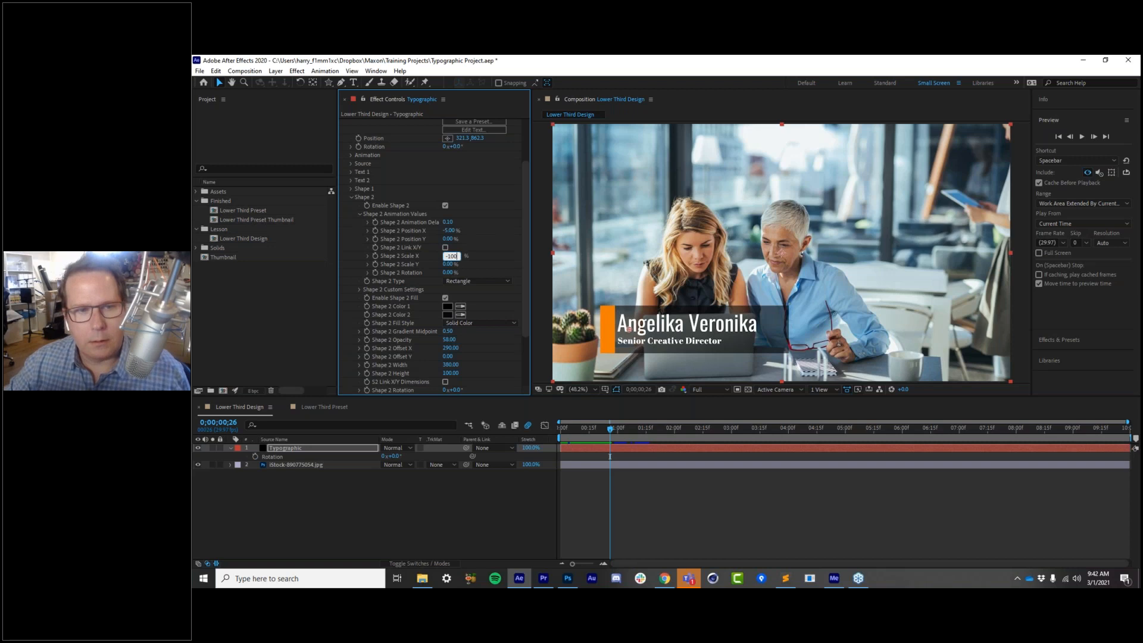
key("Return")
Set Shape 2's Position X animation value to -20% and preview the lower third's intro animation
mouse_move(569, 434)
left_mouse_down()
mouse_move(605, 445)
mouse_move(573, 445)
left_mouse_up()
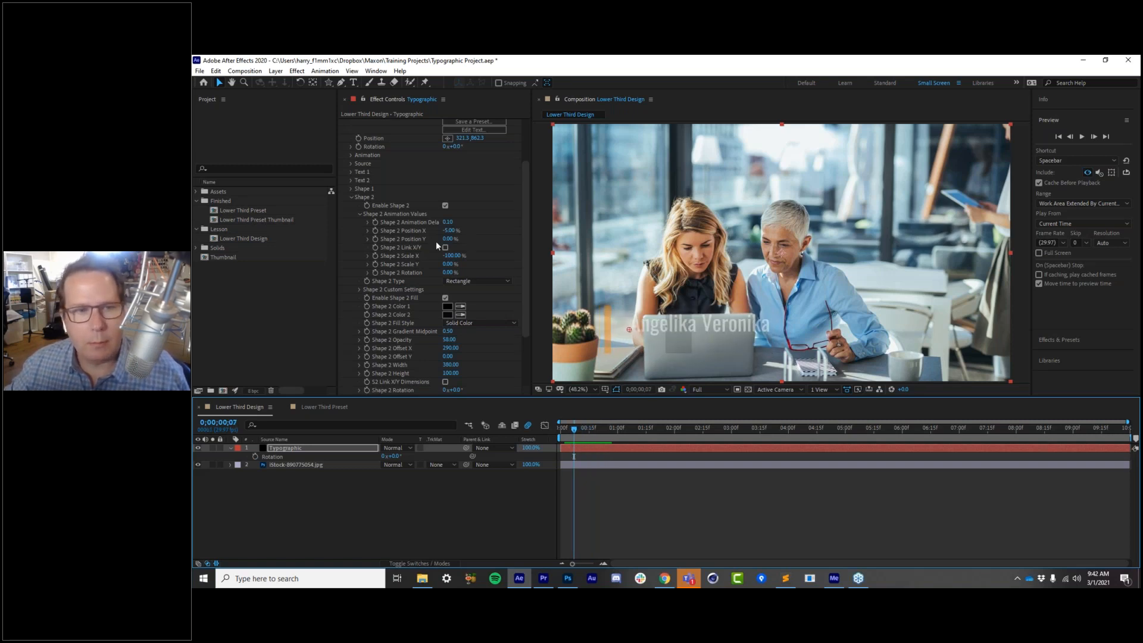
left_click_drag(449, 231, 390, 239)
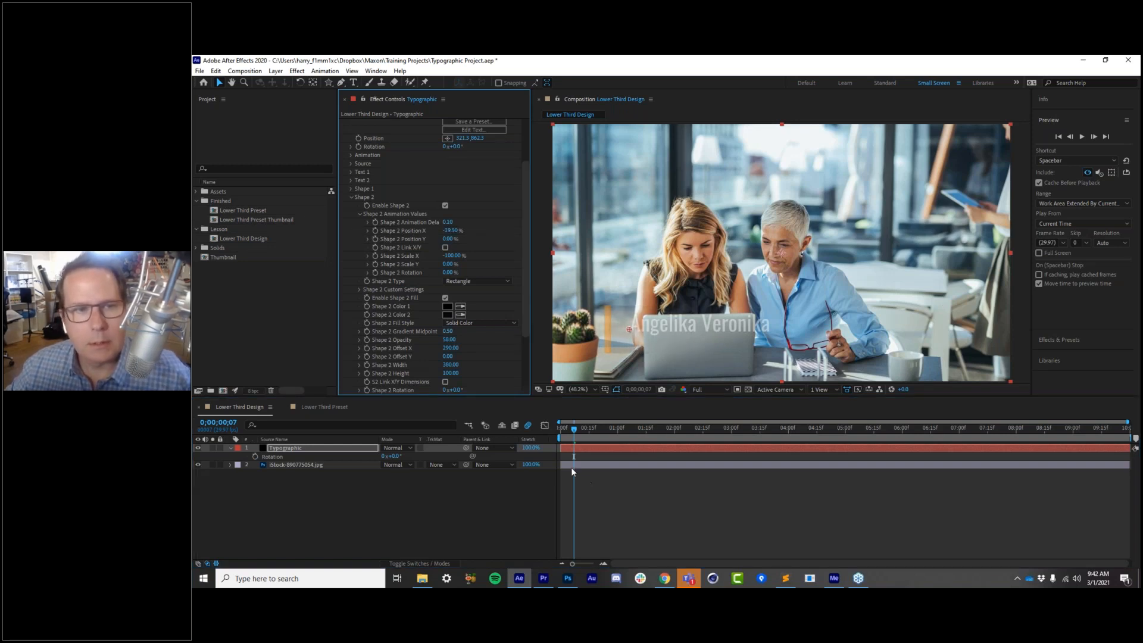
left_click(451, 231)
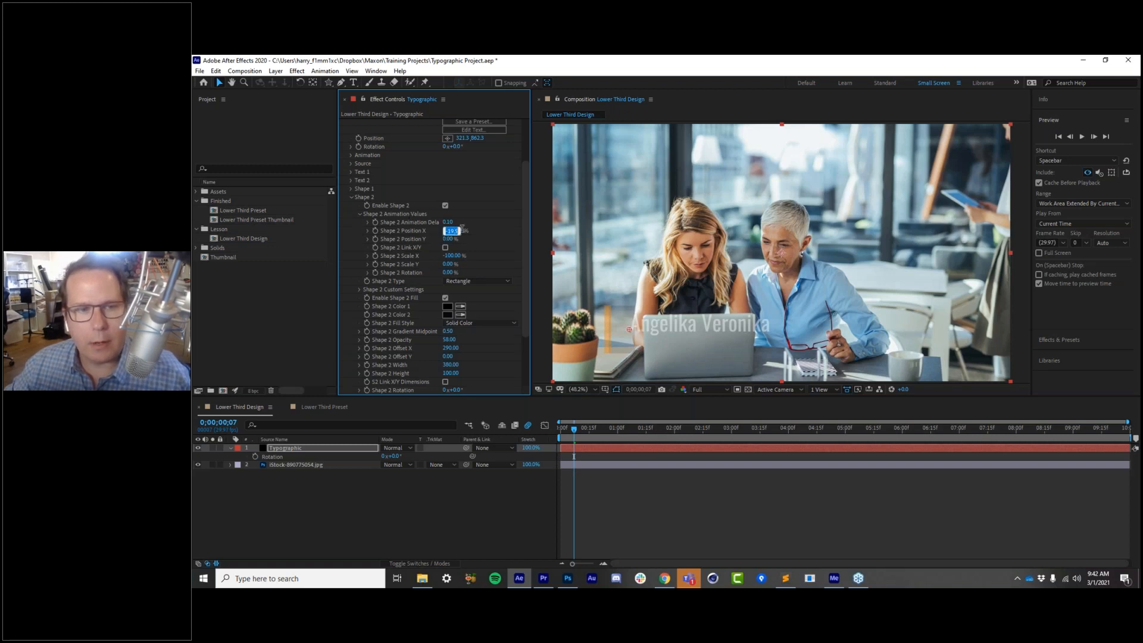
type("-20")
key("Return")
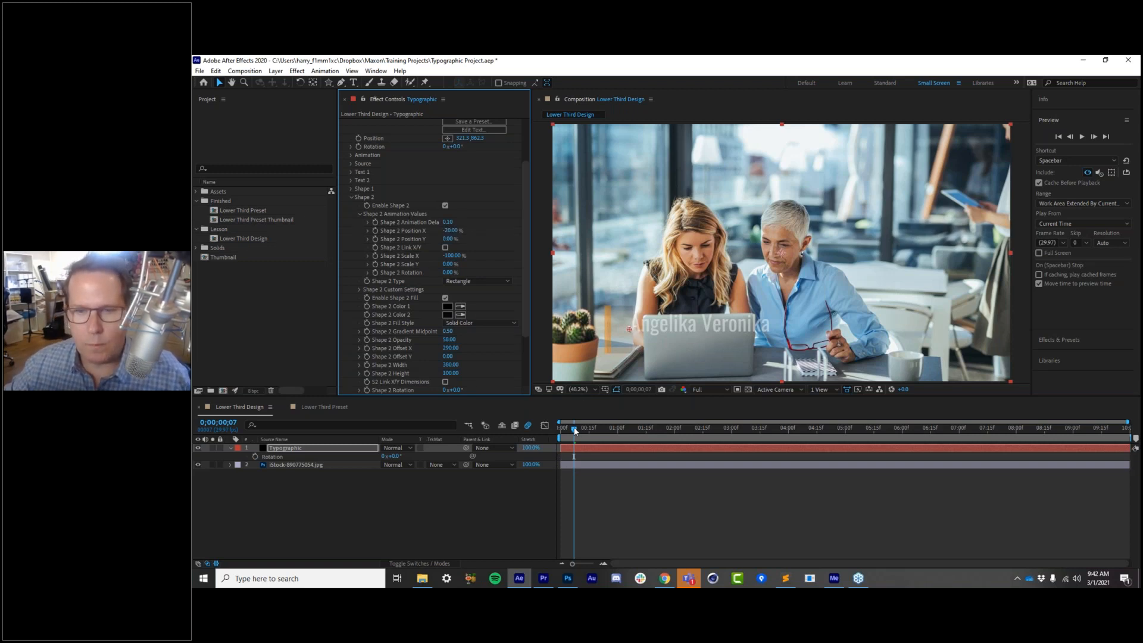
left_click_drag(575, 427, 624, 458)
key("space")
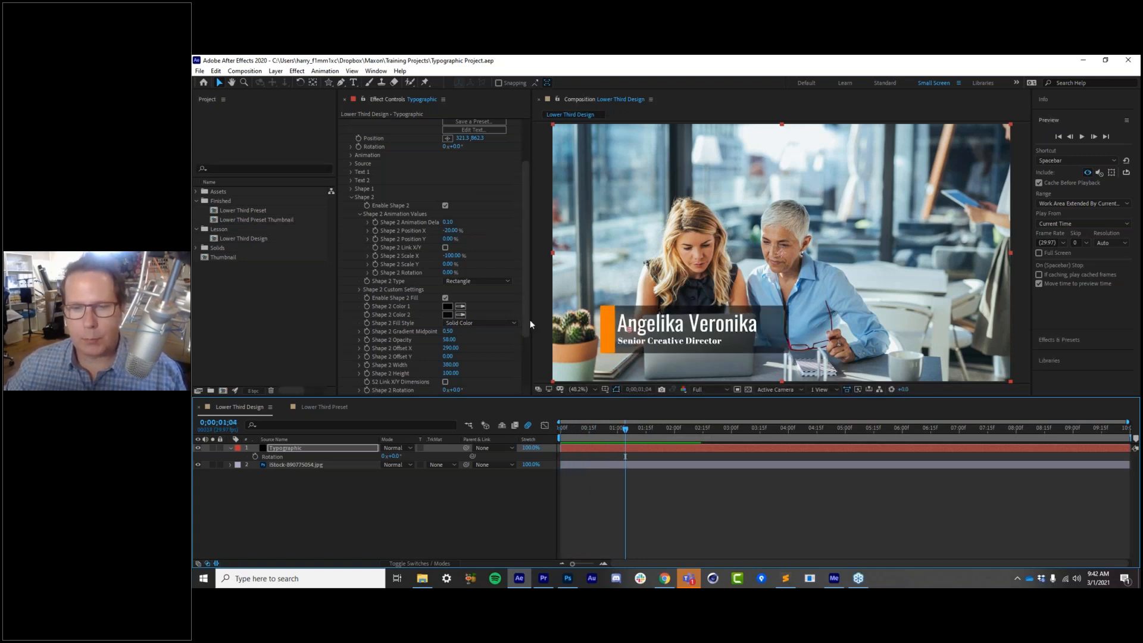
View the Typographic effect's library of ready-made presets and close it without applying any
left_click(524, 220)
left_click_drag(524, 221, 536, 151)
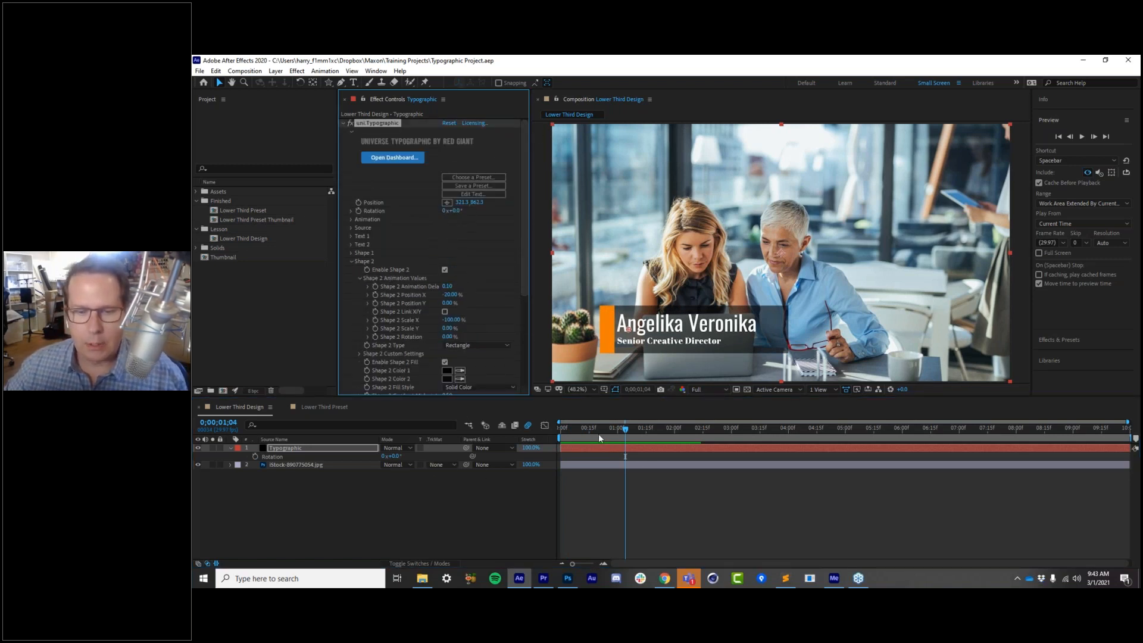
left_click_drag(599, 438, 640, 446)
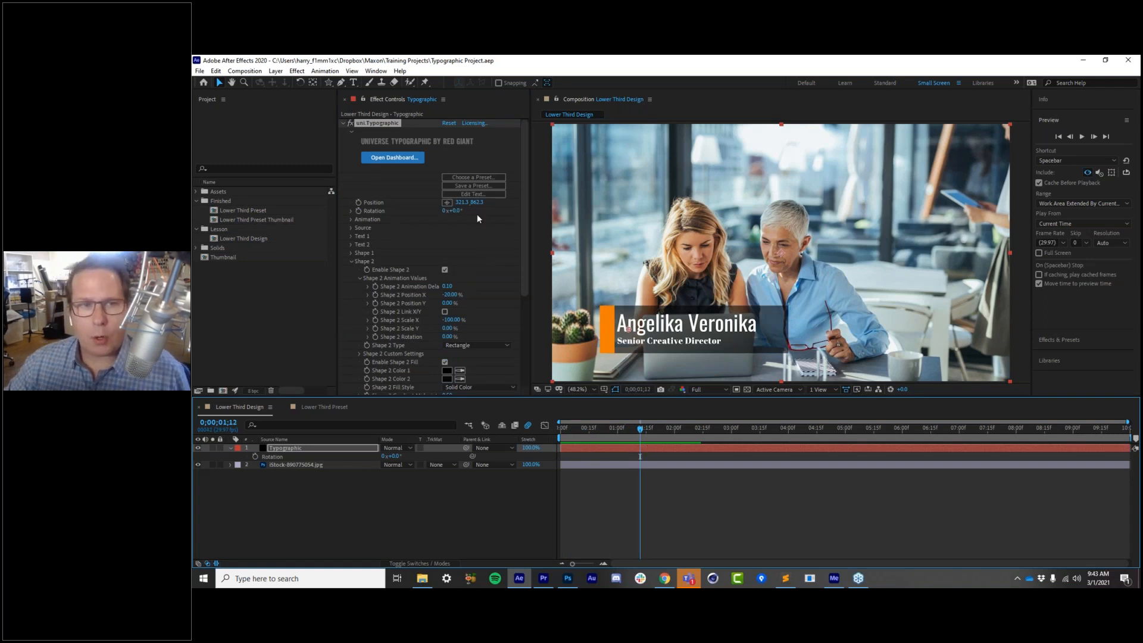
left_click(474, 178)
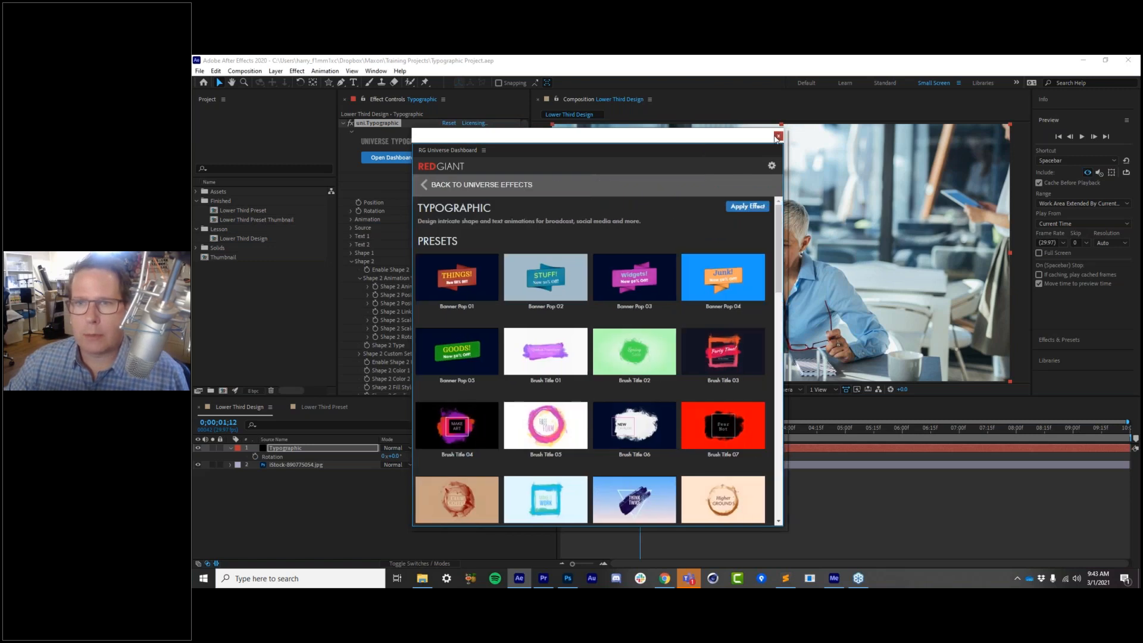
left_click(778, 136)
Save the current Typographic settings as a preset named "Lower Third Design 2"
left_click(462, 184)
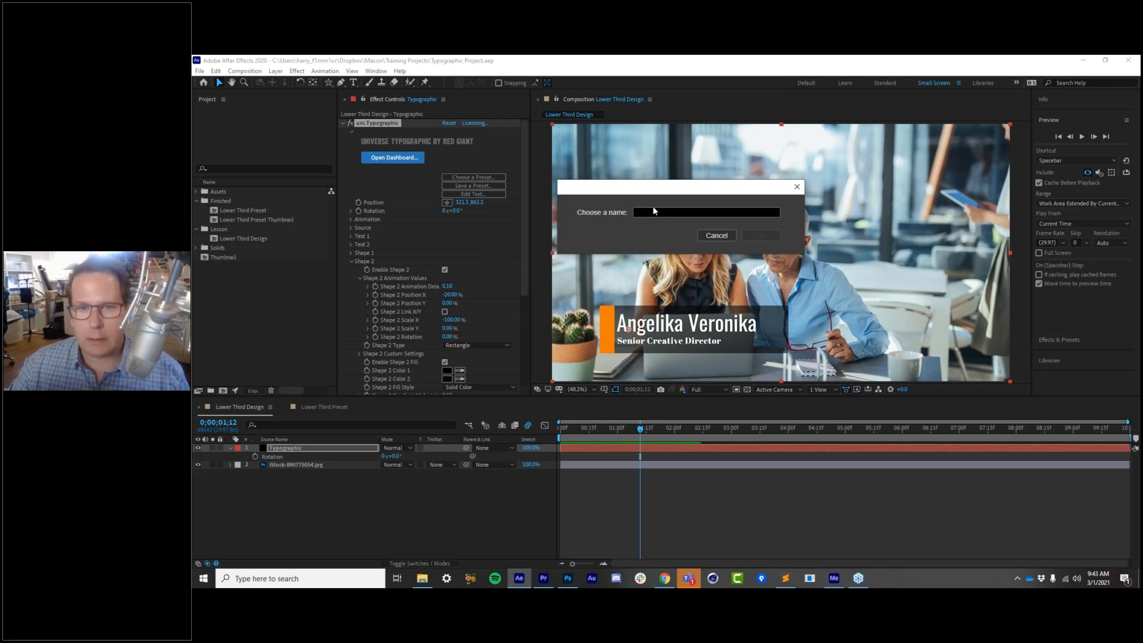
type("Lower Third")
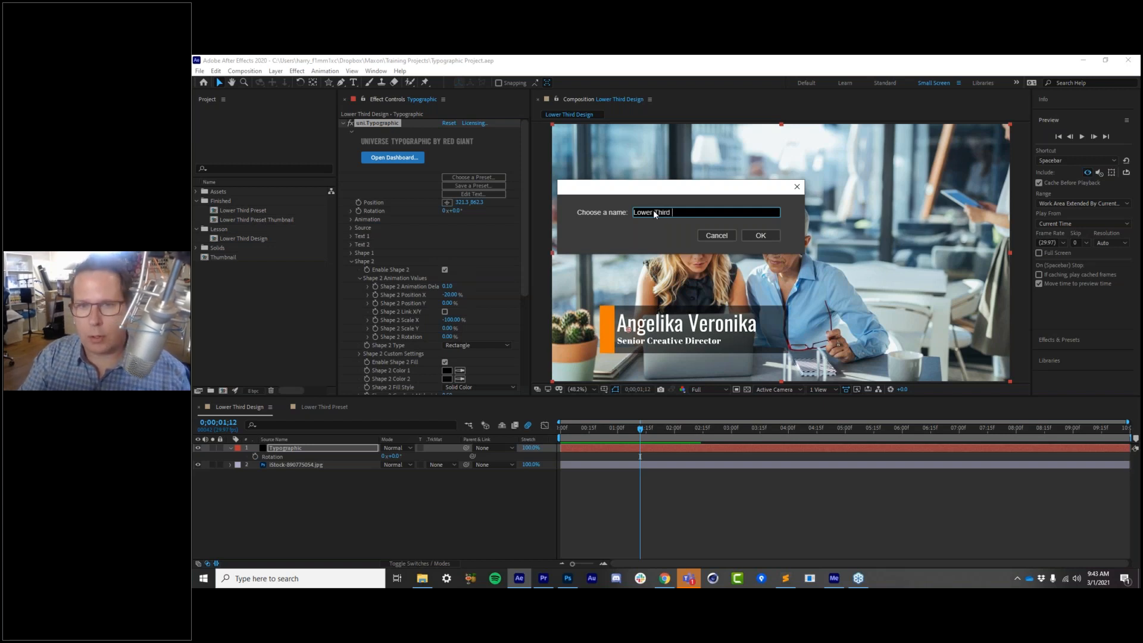
type("Design")
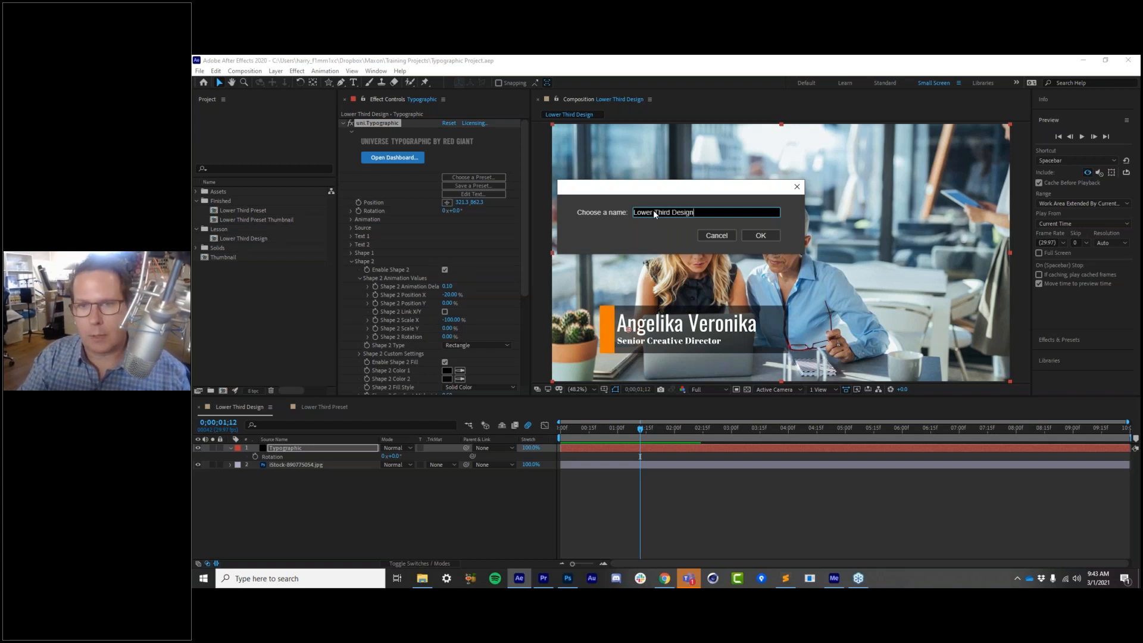
type(" 2")
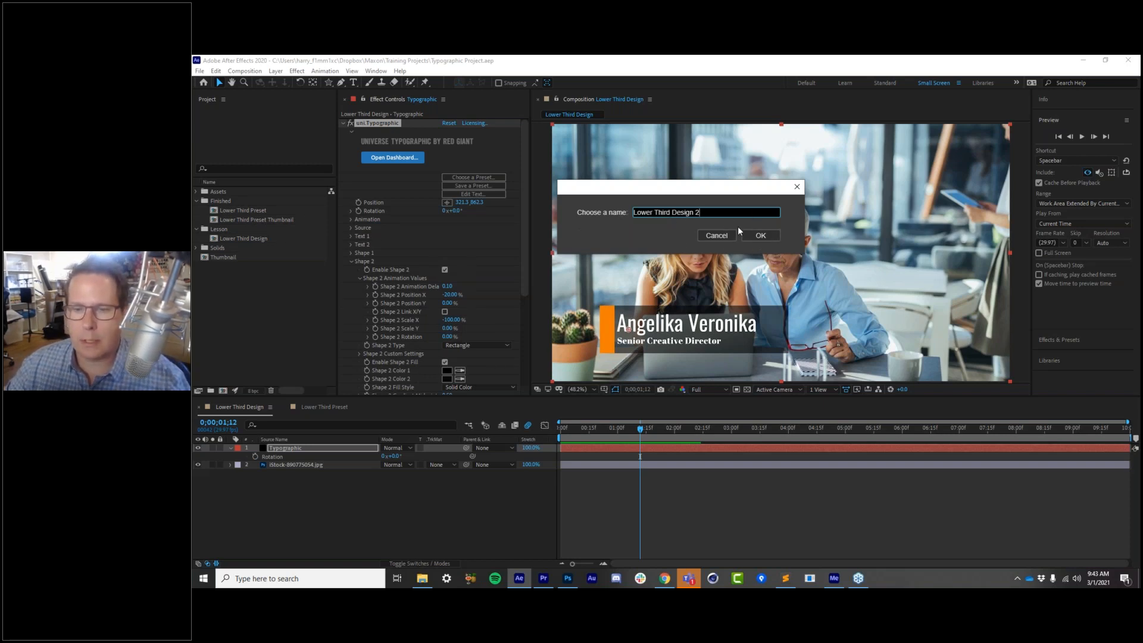
left_click(765, 235)
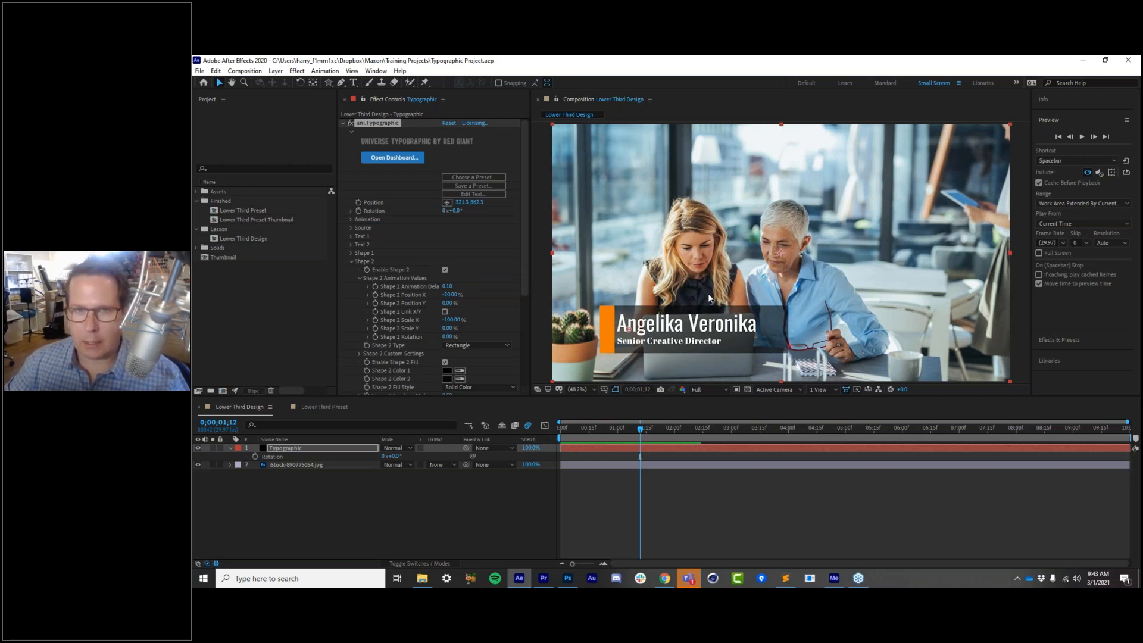
Switch to File Explorer and view the Red Giant > Universe > Presets folder in an enlarged window
left_click(424, 581)
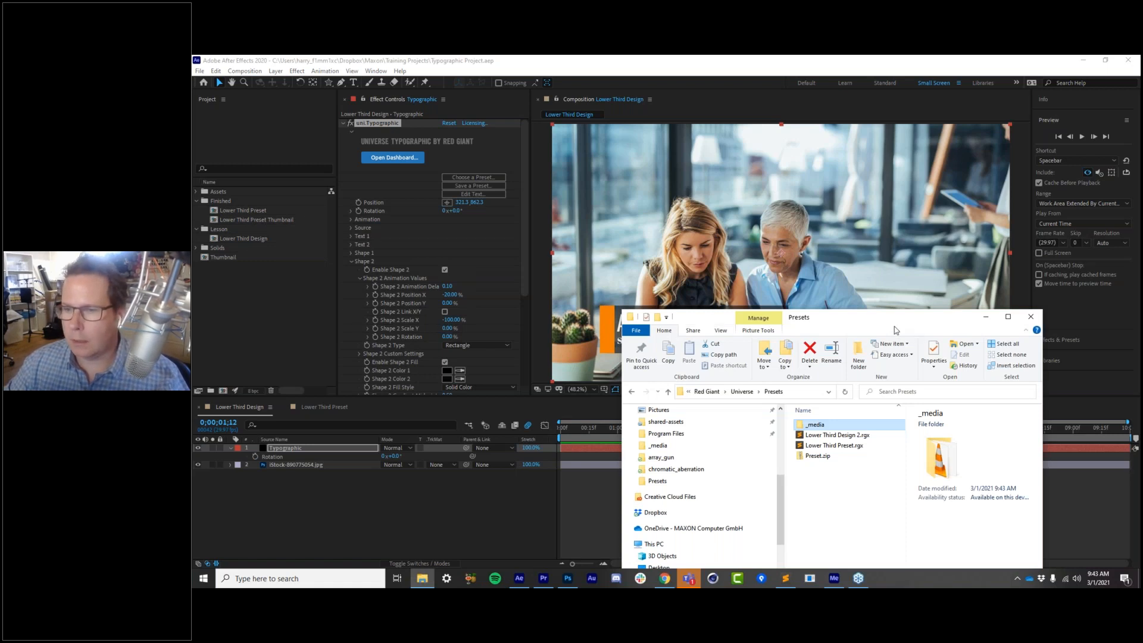
left_click_drag(890, 320, 805, 150)
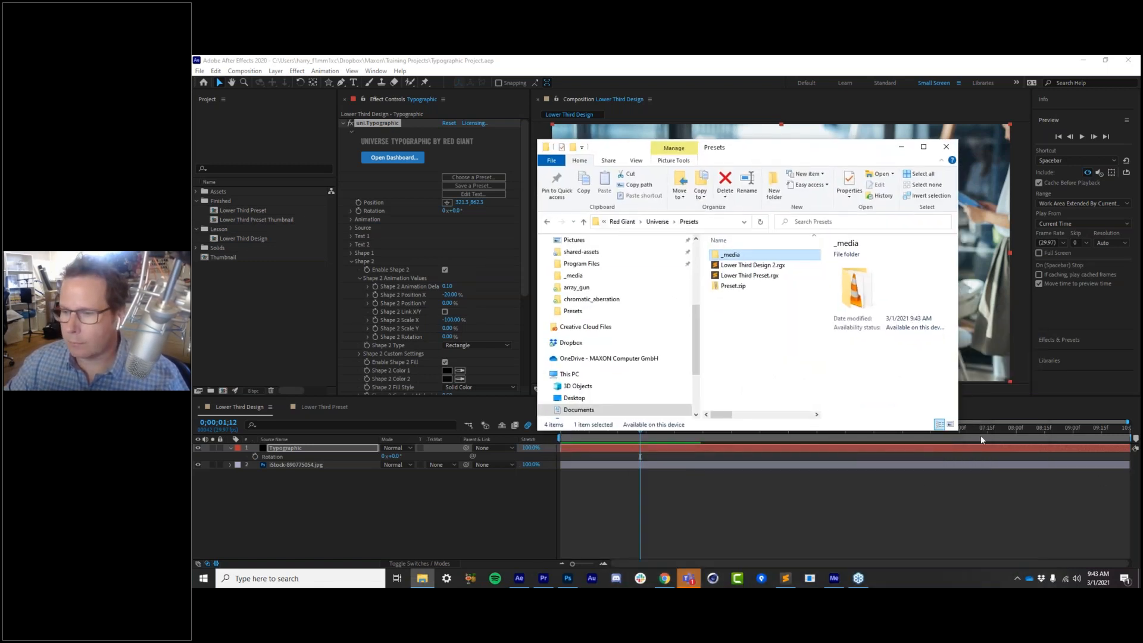
left_click_drag(971, 444, 1080, 515)
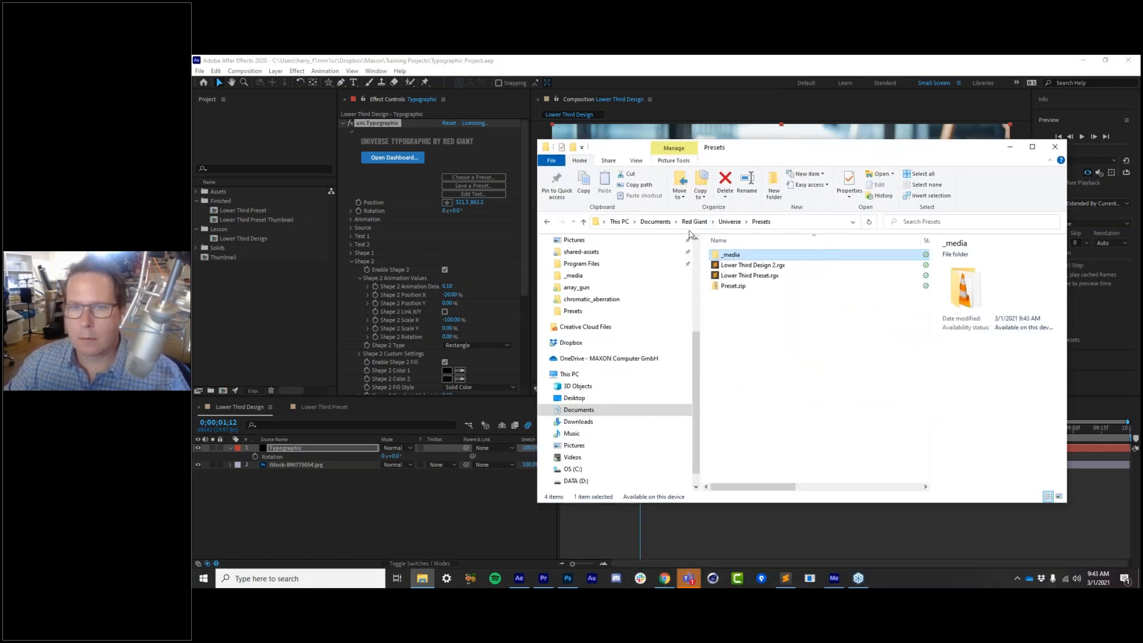
left_click(760, 224)
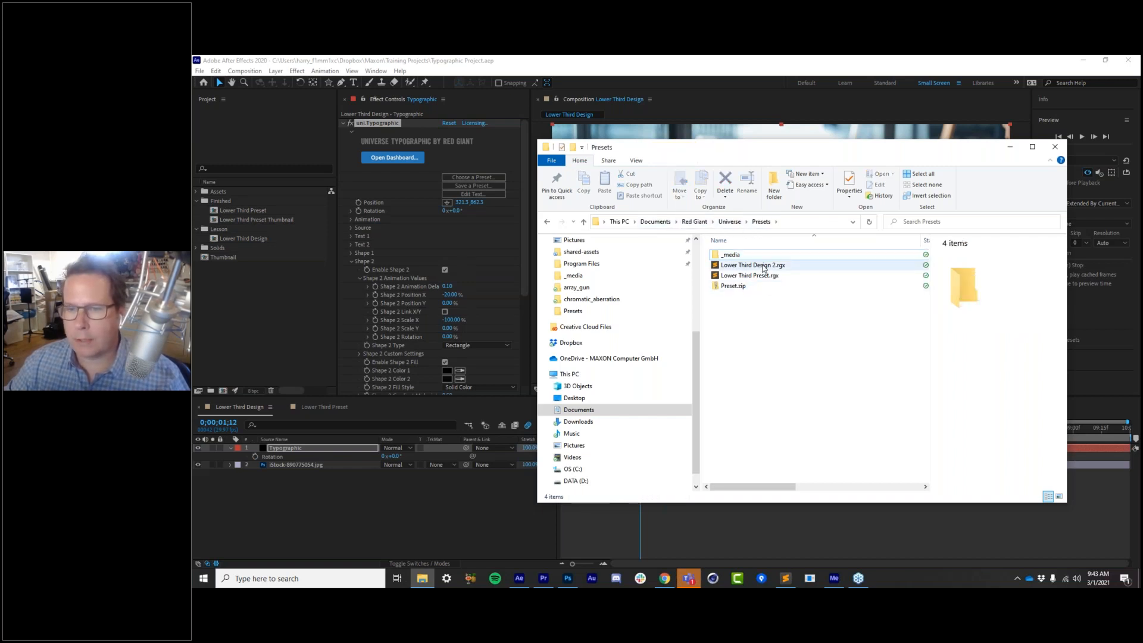
left_click(449, 496)
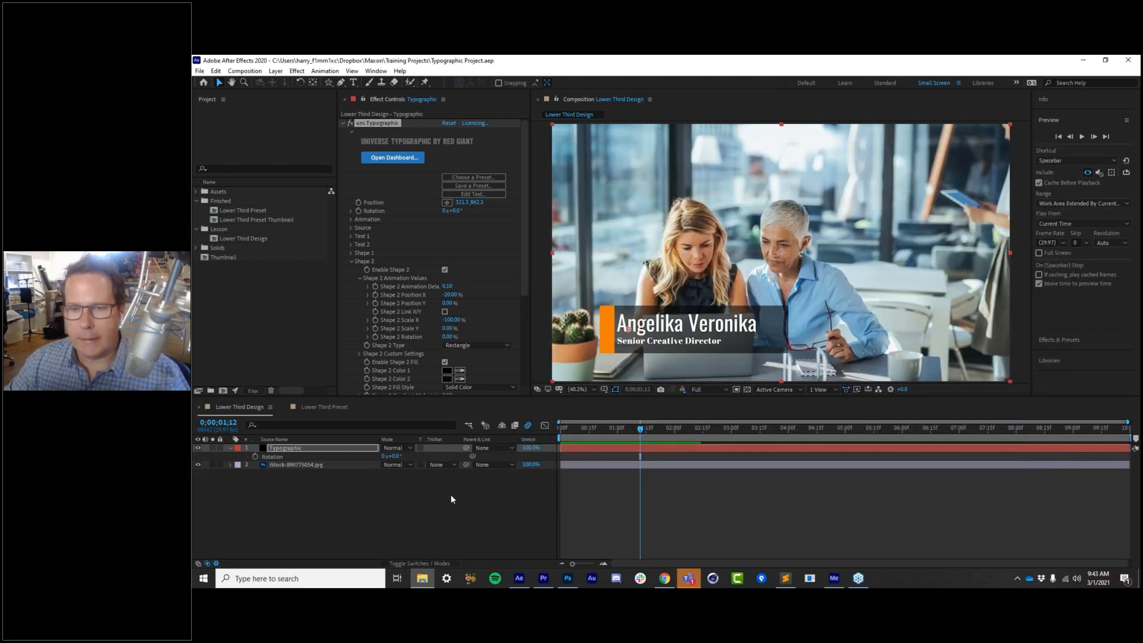
key("alt+Tab")
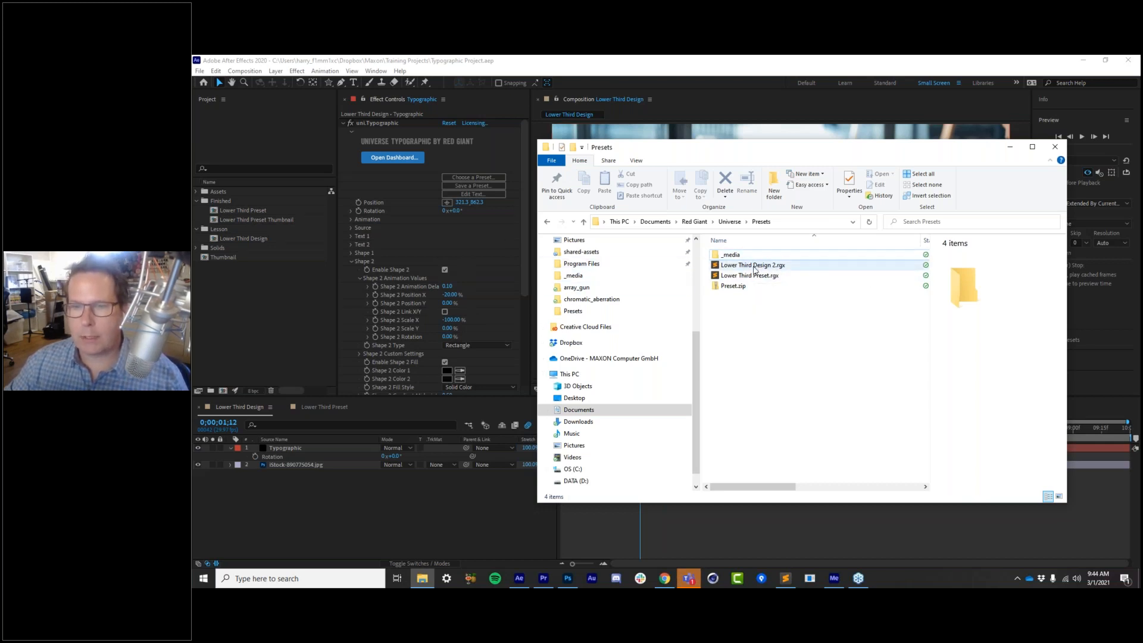
Open Lower Third Design 2.rgx in Sublime Text and enlarge the editor window
double_click(753, 266)
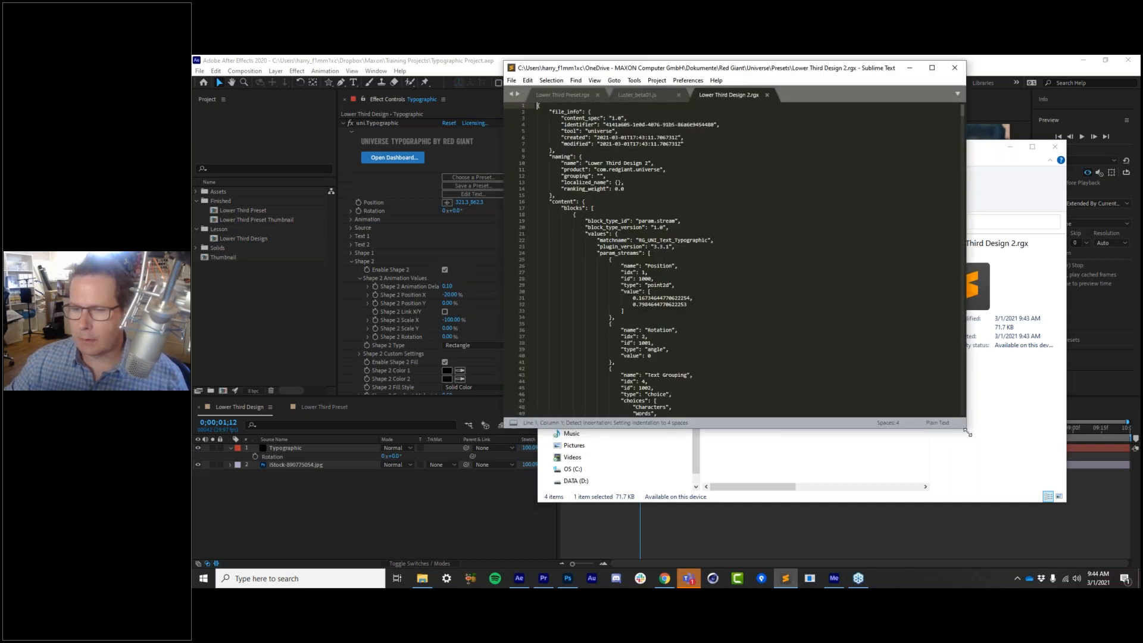
left_click_drag(968, 432, 1017, 546)
left_click(660, 258)
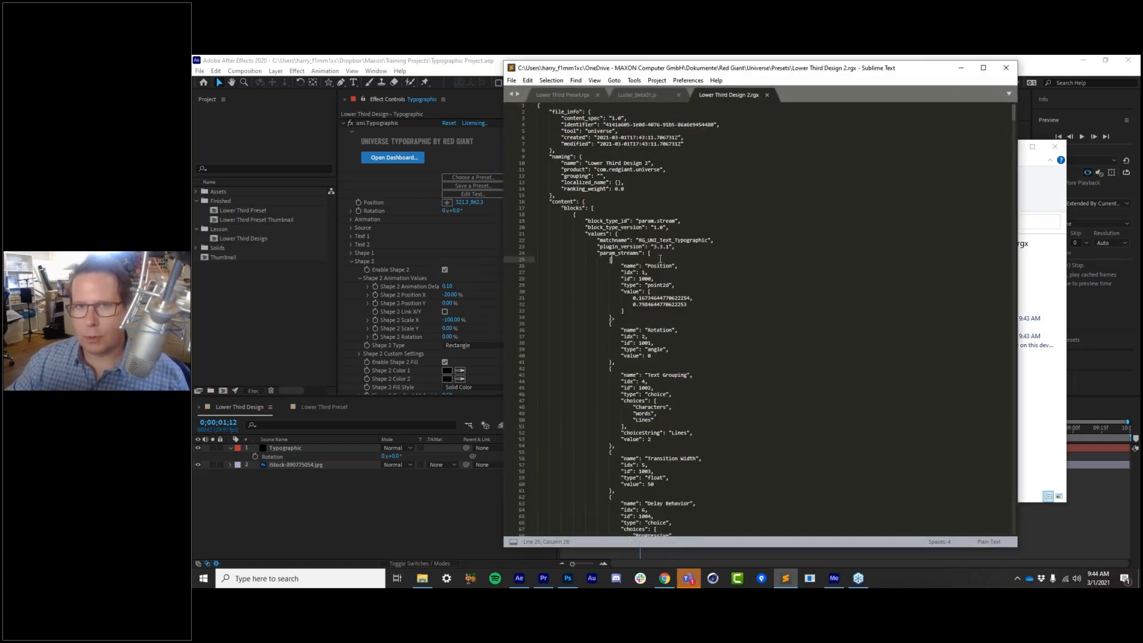
Examine the parameter blocks in the preset file from the position settings down to the Text 1 settings
scroll(660, 258, "down", 20)
scroll(676, 271, "down", 20)
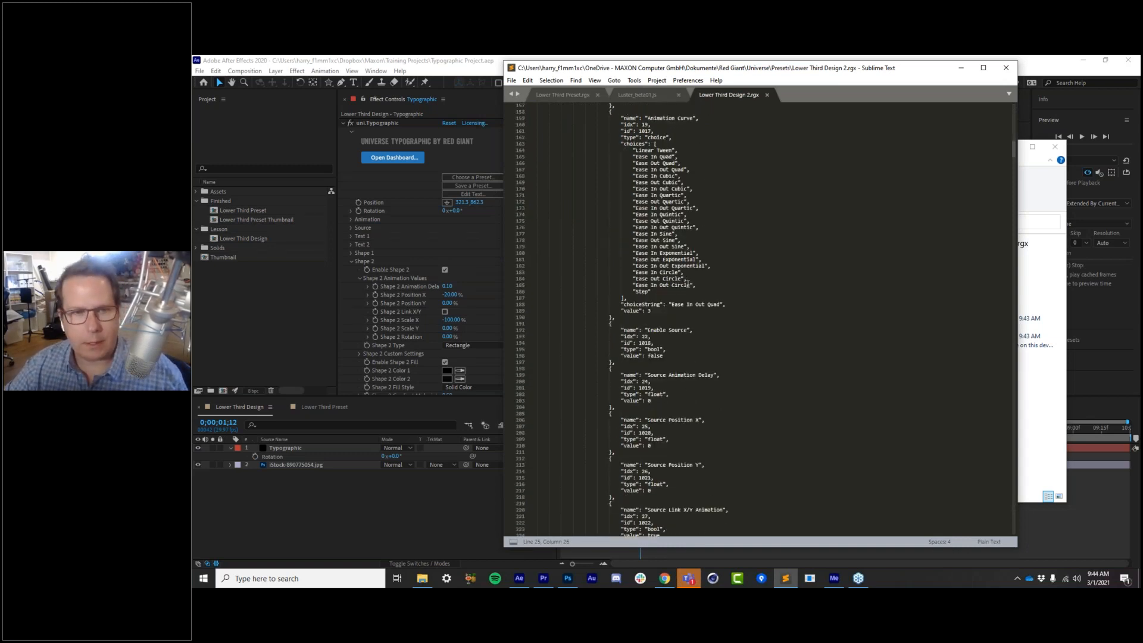
scroll(688, 284, "down", 20)
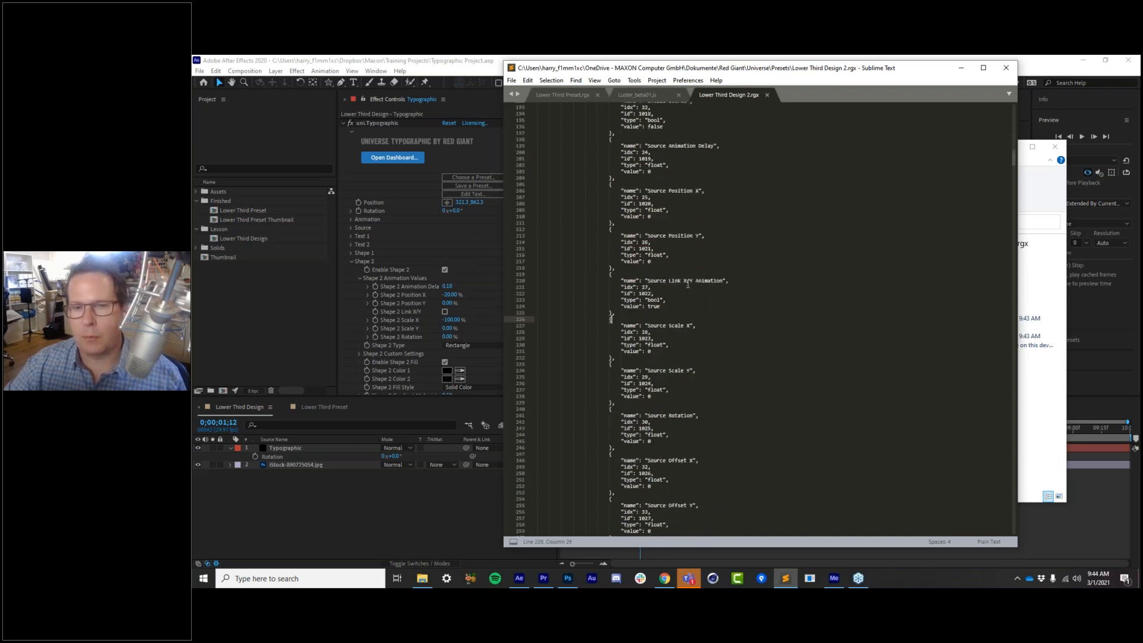
key("Page_Down")
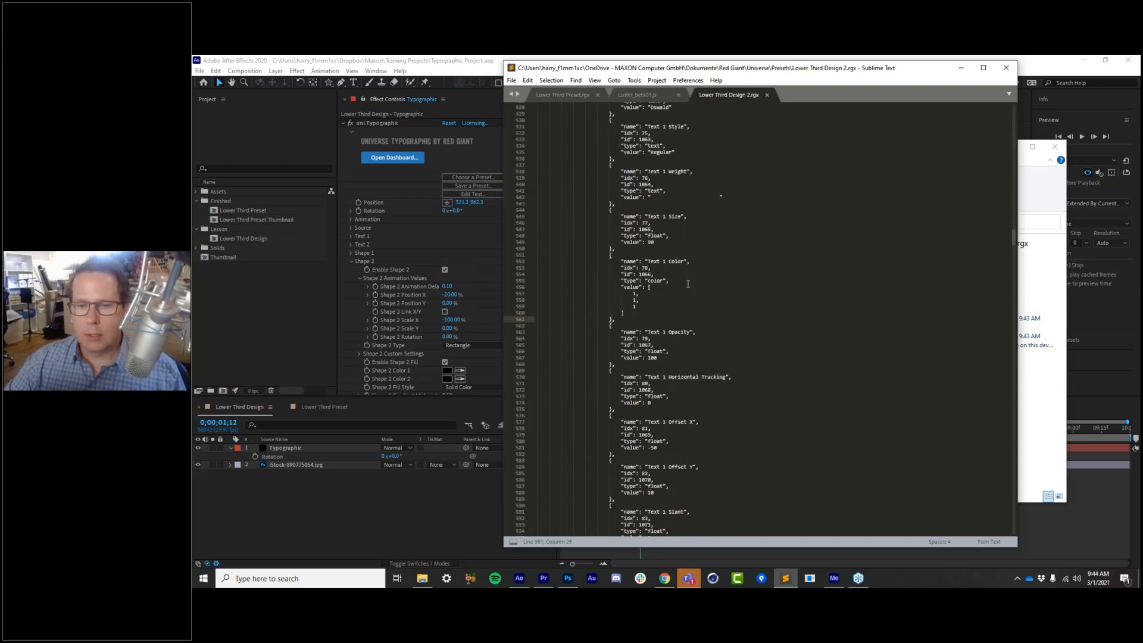
left_click(724, 236)
scroll(724, 250, "up", 2)
scroll(724, 260, "down", 13)
scroll(696, 272, "down", 4)
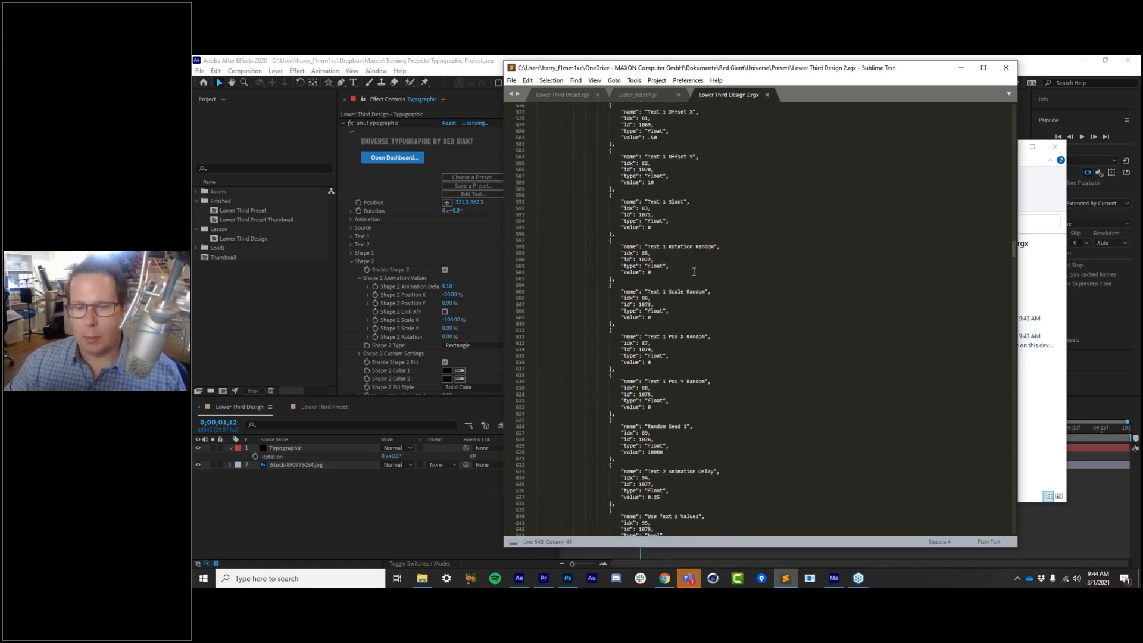
scroll(707, 273, "up", 20)
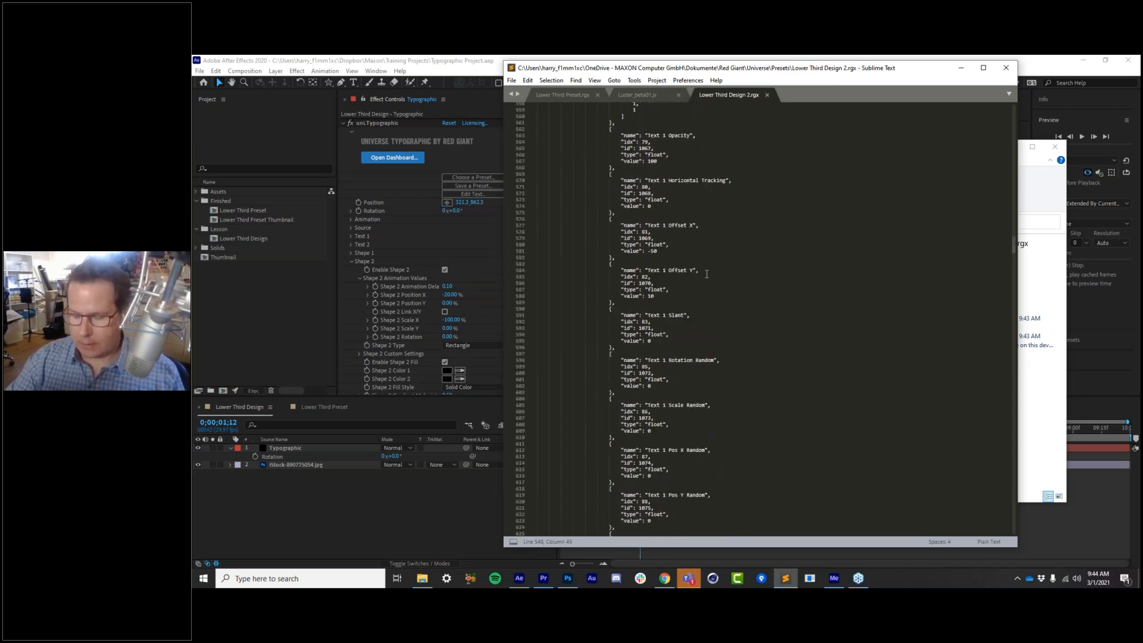
Go back up through the preset file and examine the animation settings and Animation Curve choices
left_click(707, 274)
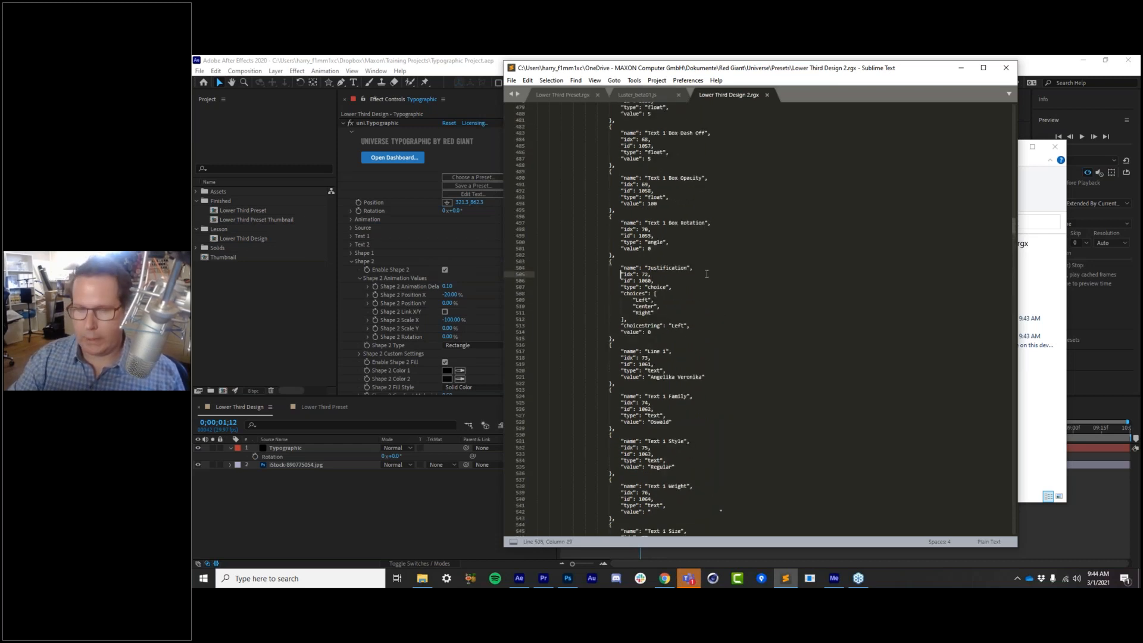
key("Page_Up")
key("Page_Up")
key("Page_Up")
key("Page_Up")
key("Page_Up")
key("Page_Up")
key("Page_Up")
key("Page_Up")
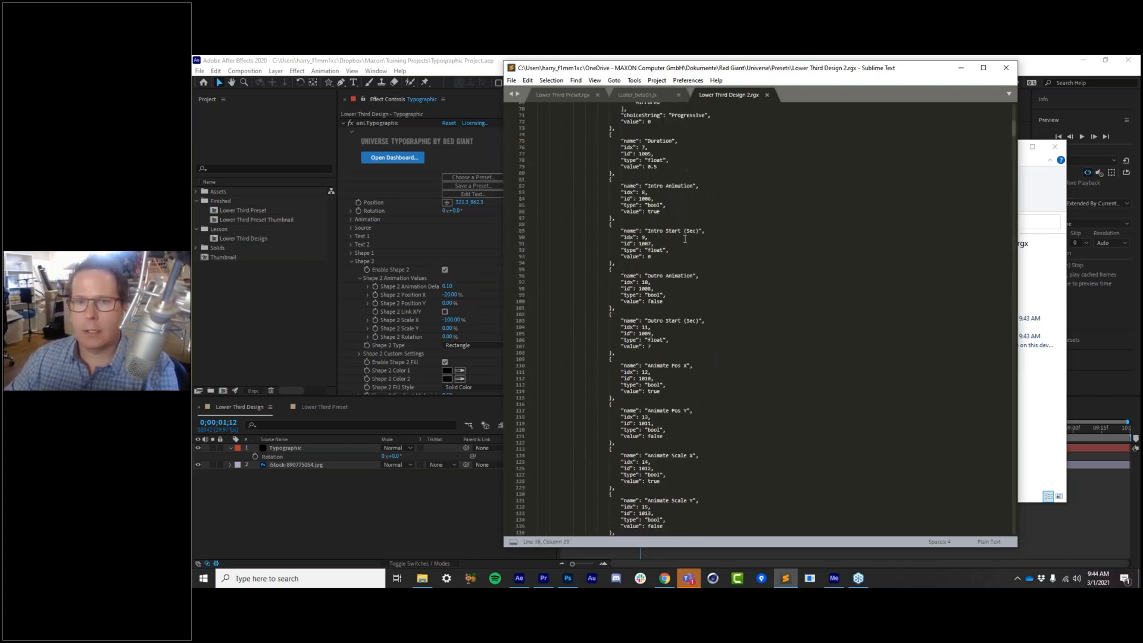
key("Page_Up")
left_click(684, 331)
scroll(685, 333, "down", 20)
left_click(691, 329)
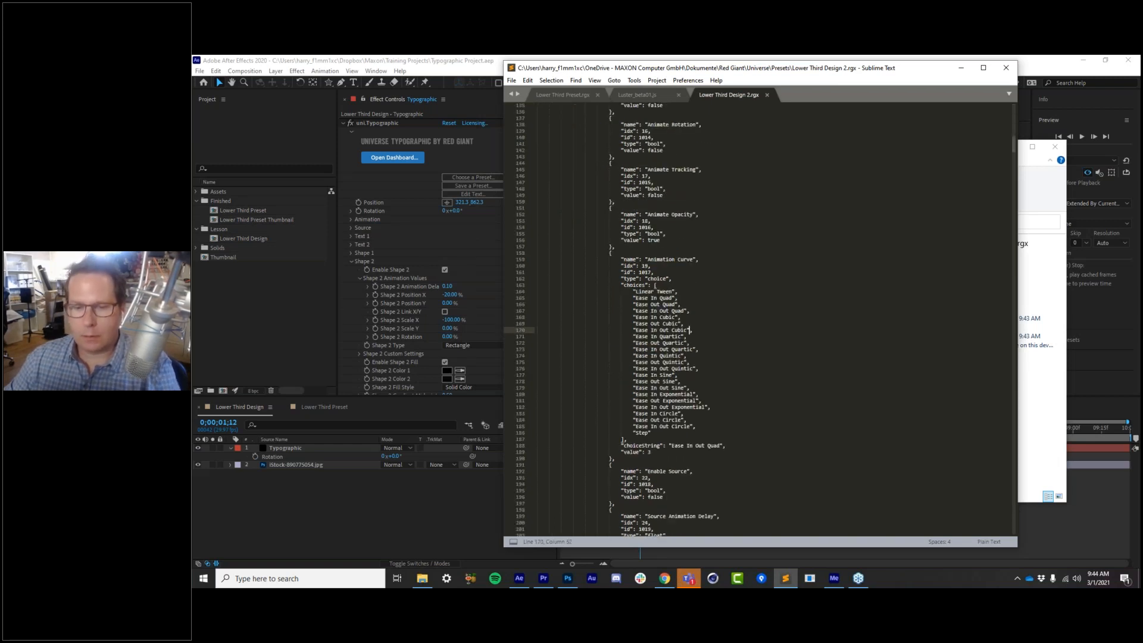
Search the preset file for the lower third's name text and go to the Line 1 value
key("ctrl+f")
type("anj")
key("BackSpace")
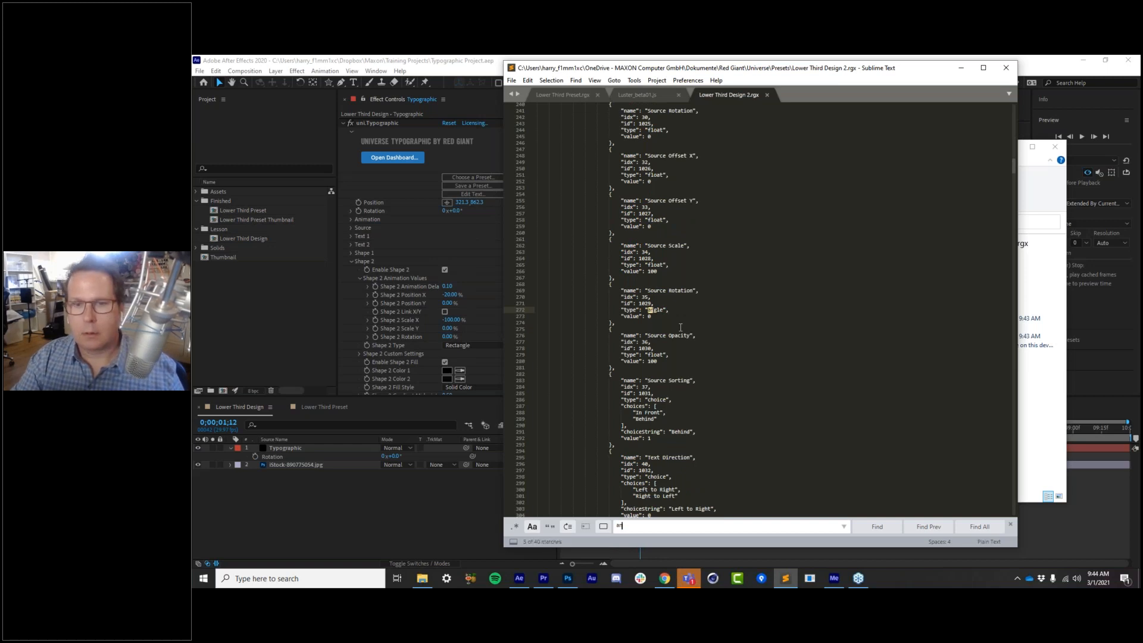
left_click(345, 518)
key("alt+Tab")
type("gel")
left_click(650, 384)
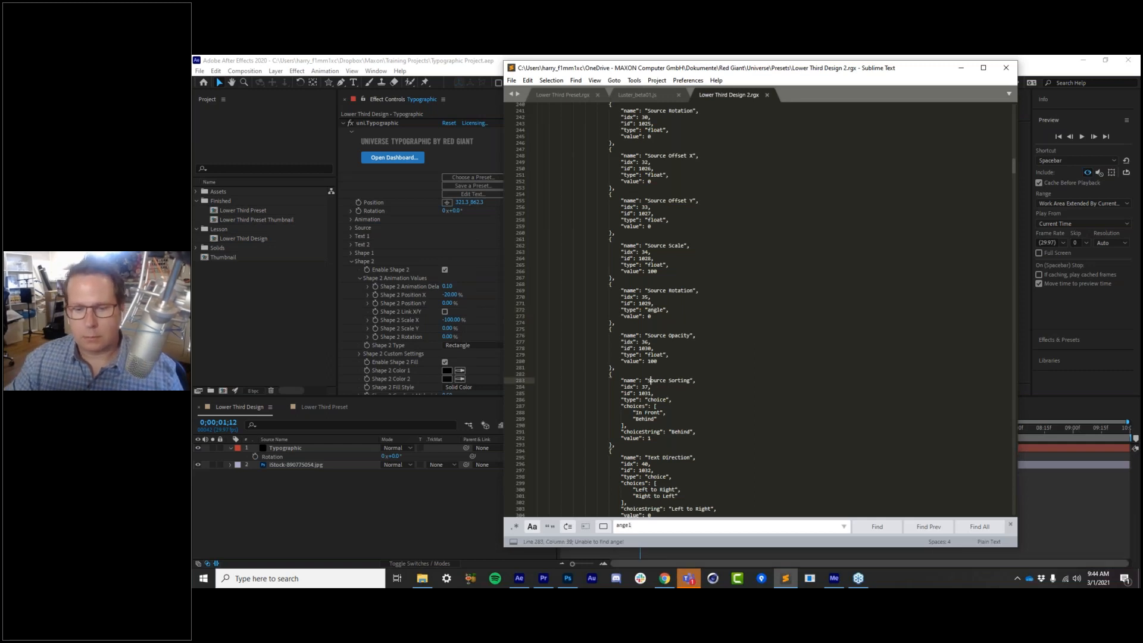
left_click(607, 527)
double_click(691, 310)
left_click(704, 309)
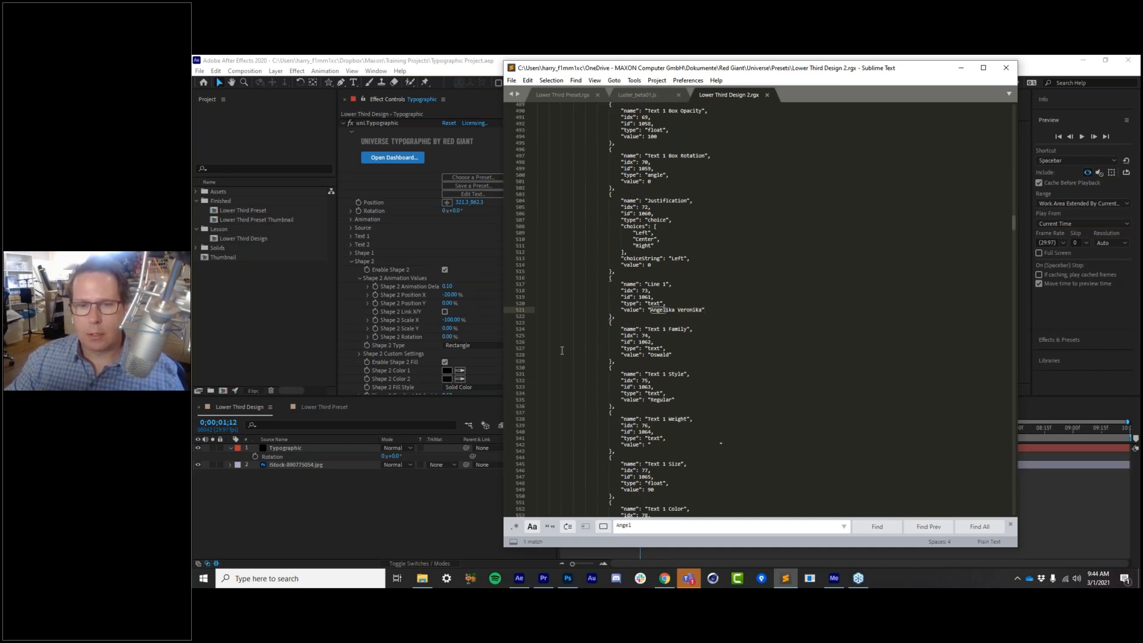
Delete the whole Line 1 block from the preset file and undo the deletion
left_click_drag(628, 320, 473, 279)
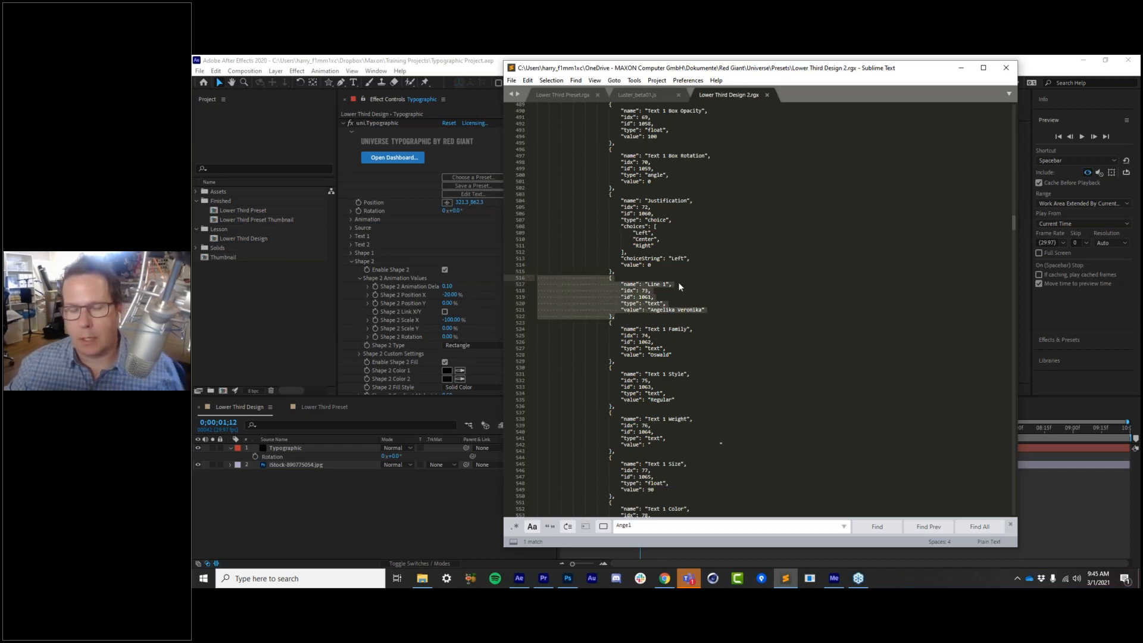
key("BackSpace")
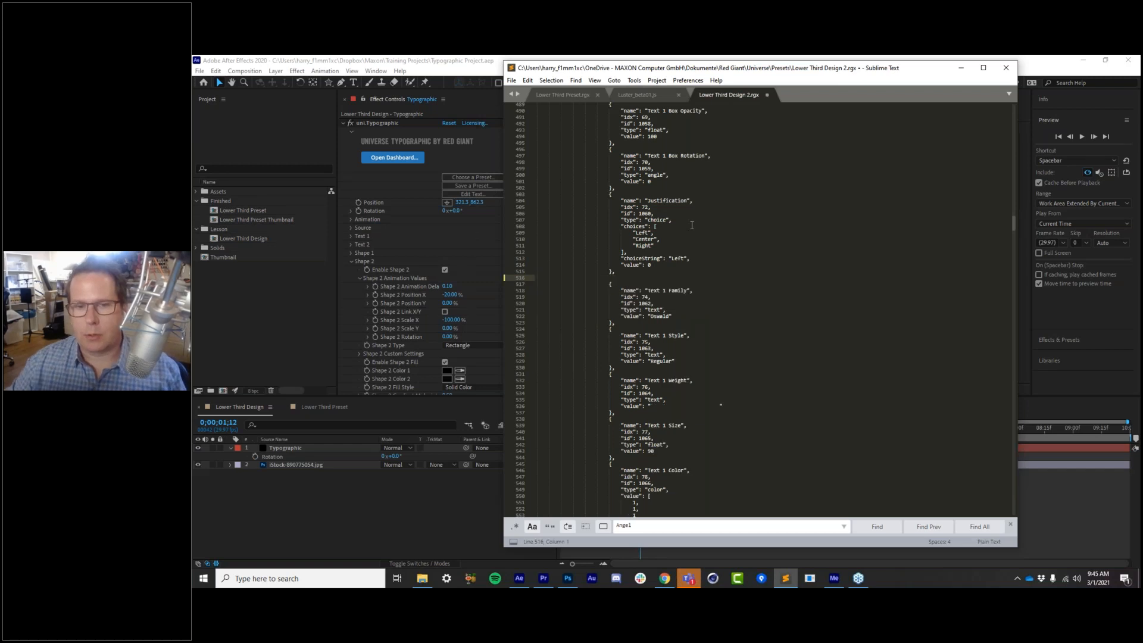
key("ctrl+z")
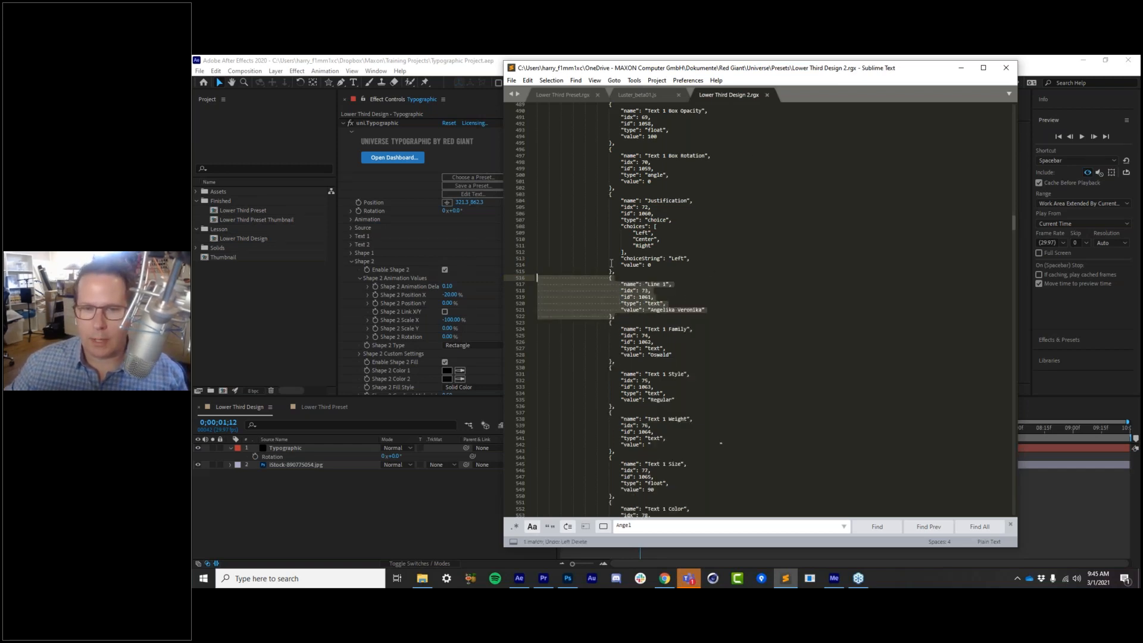
left_click(648, 284)
left_click(677, 310)
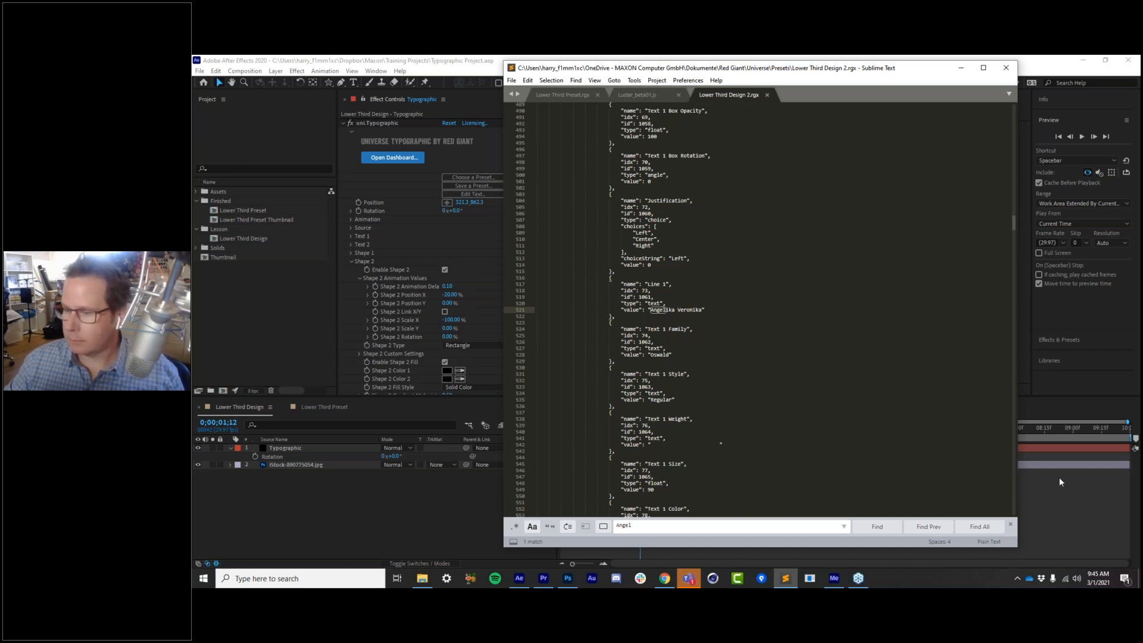
left_click(708, 288)
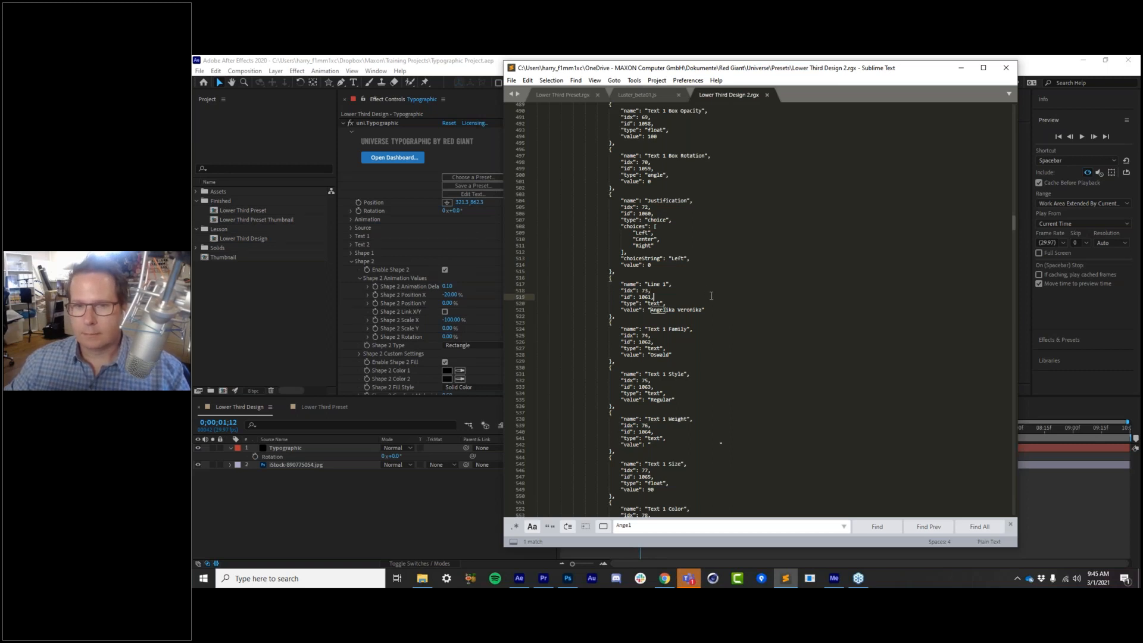
Try setting both Position values at the start of the preset file to 0.5, and undo the edits
scroll(725, 215, "up", 20)
scroll(725, 215, "up", 20)
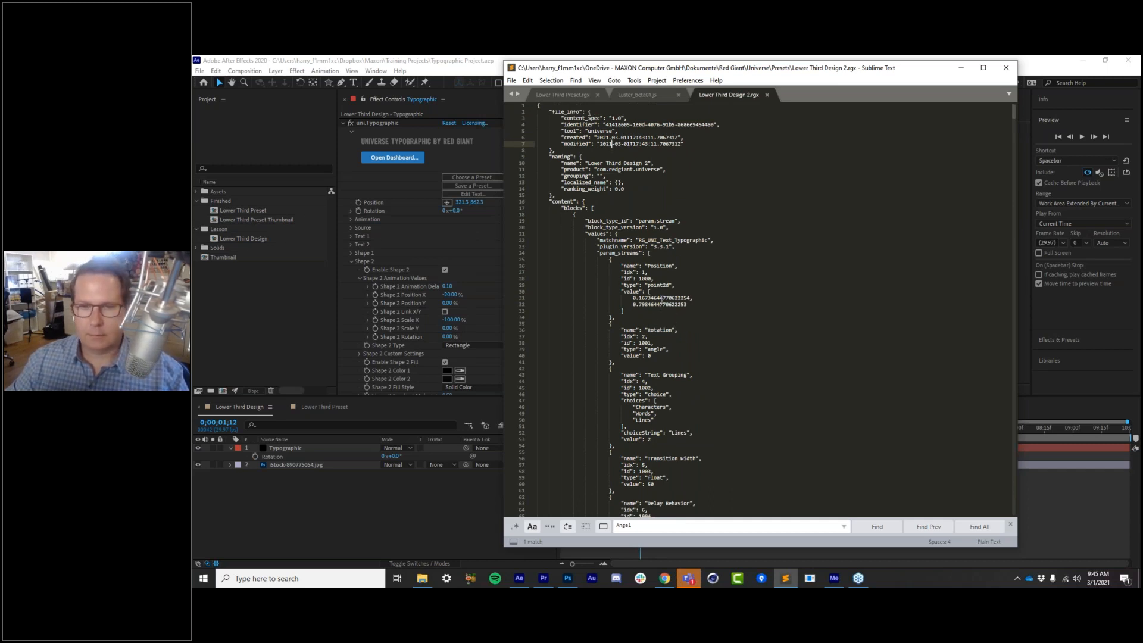
double_click(662, 297)
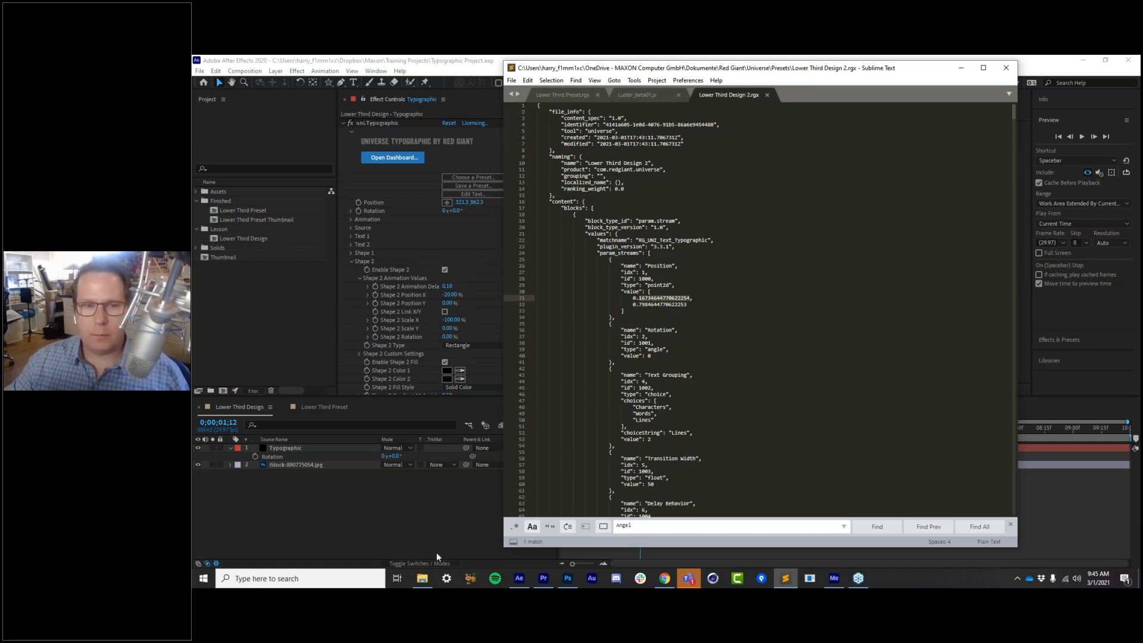
left_click(419, 521)
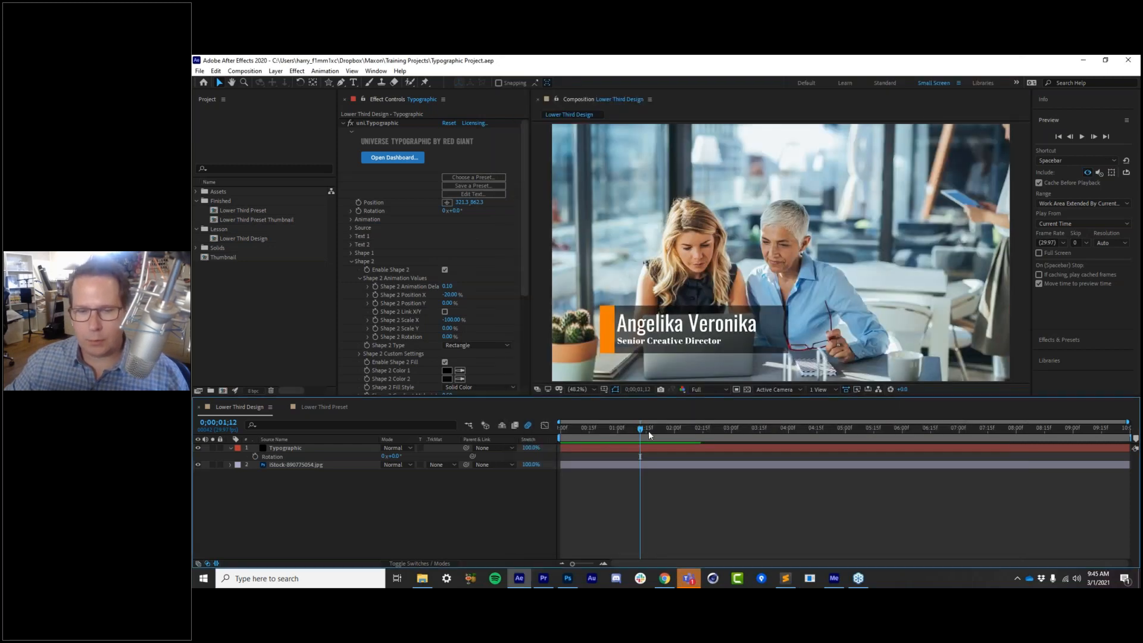
key("alt+Tab")
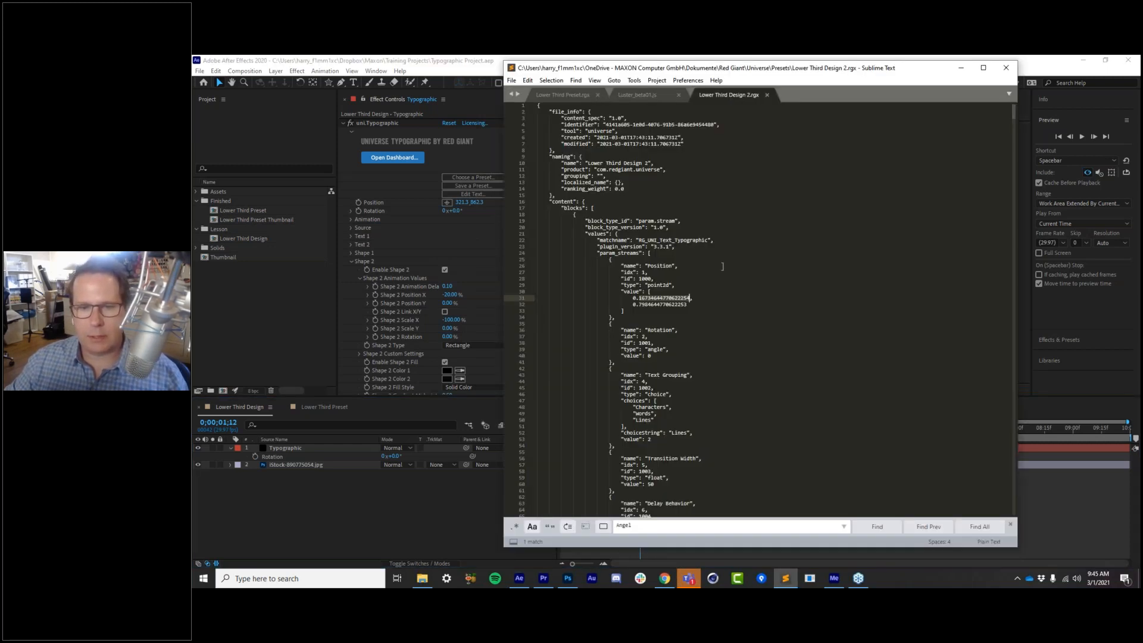
type("5,")
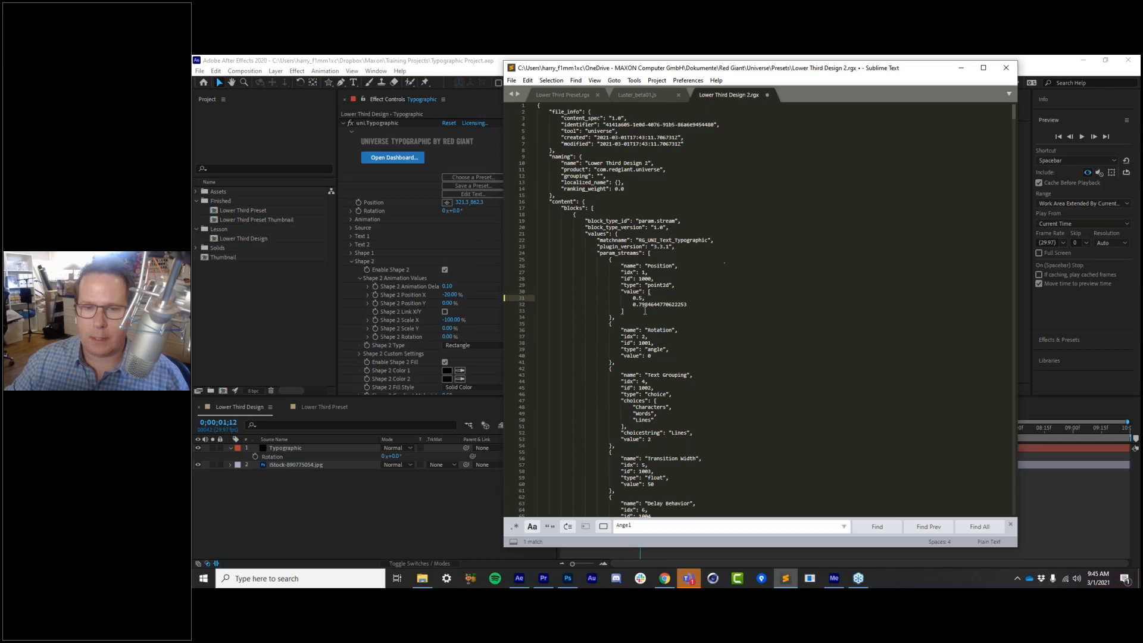
double_click(652, 304)
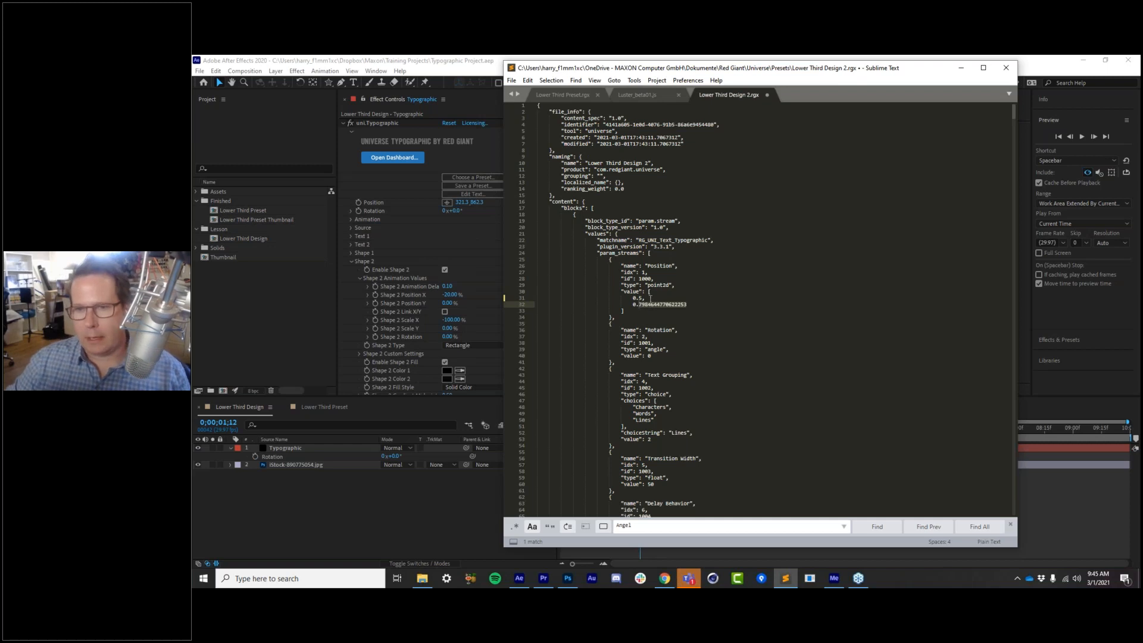
type("5")
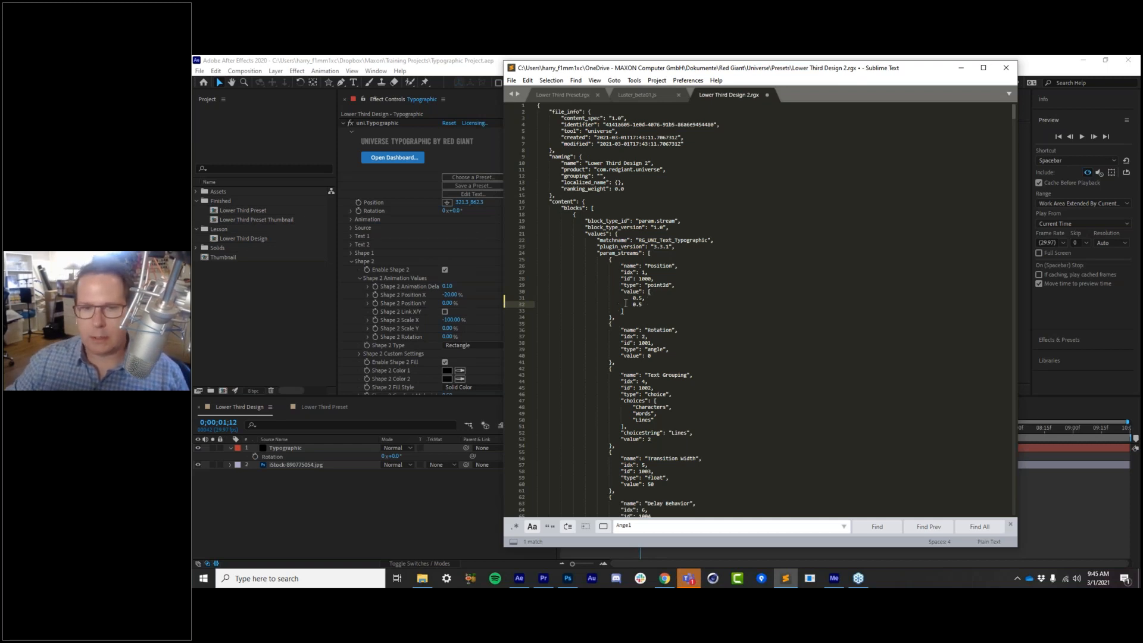
key("ctrl+z")
key("ctrl+z")
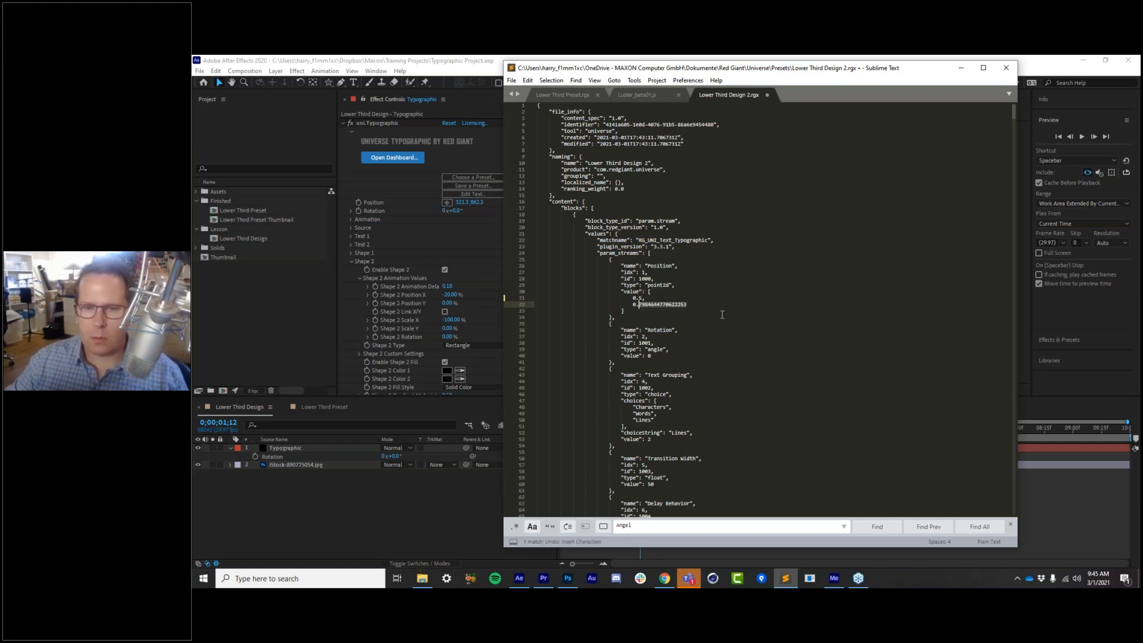
left_click(702, 352)
Examine the preset's parameter blocks from the animation settings down to the Text 1 box fill and stroke settings
scroll(708, 346, "down", 20)
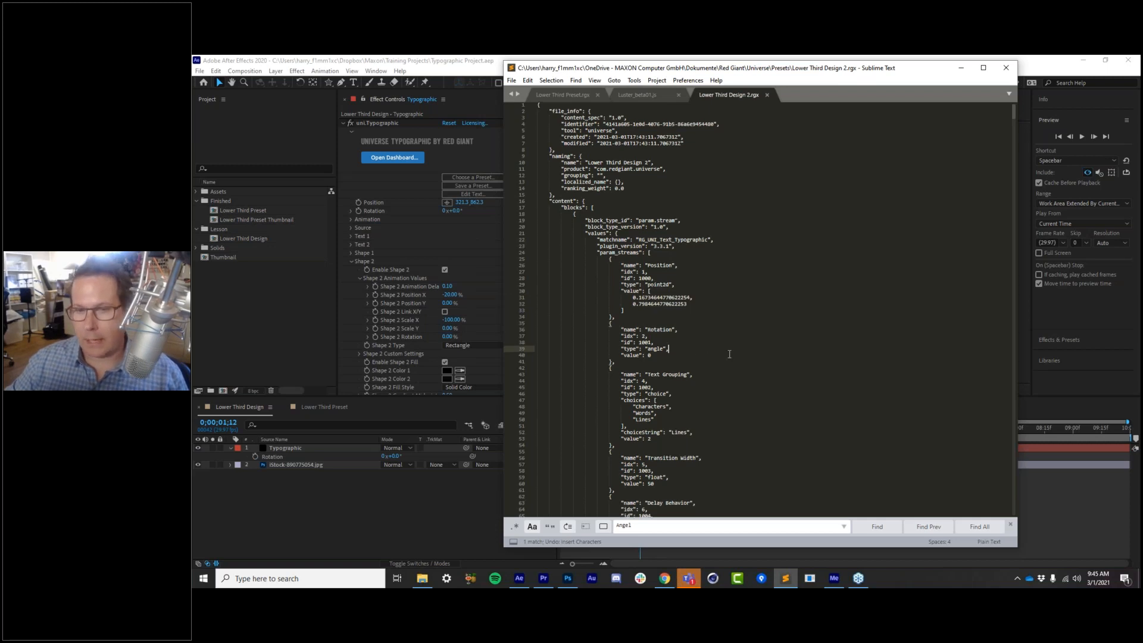
scroll(736, 364, "down", 15)
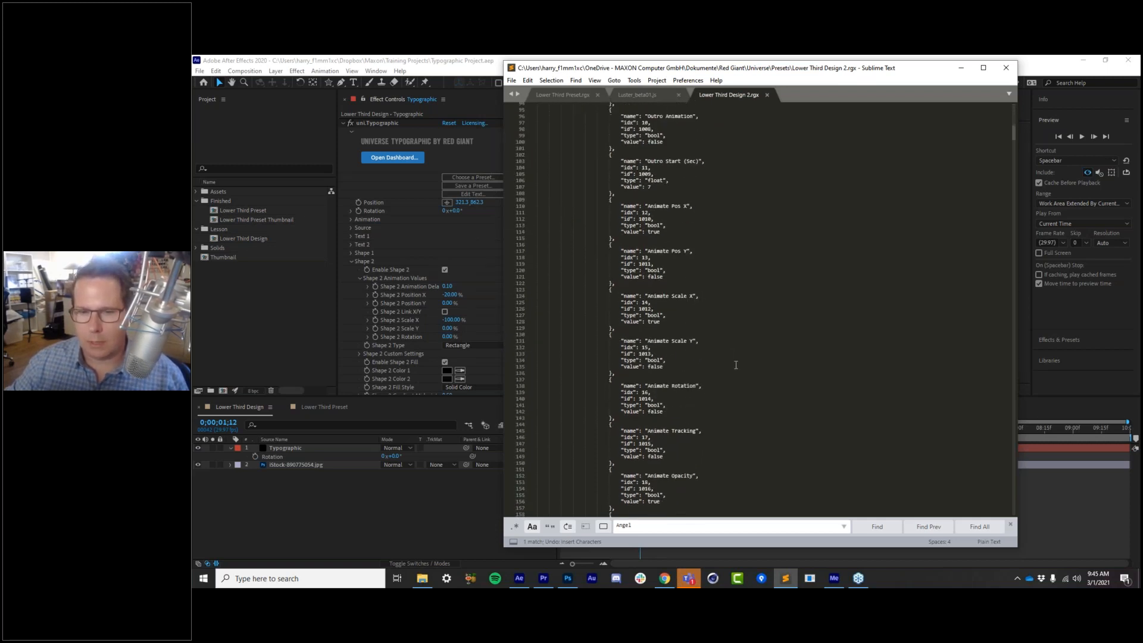
left_click(719, 158)
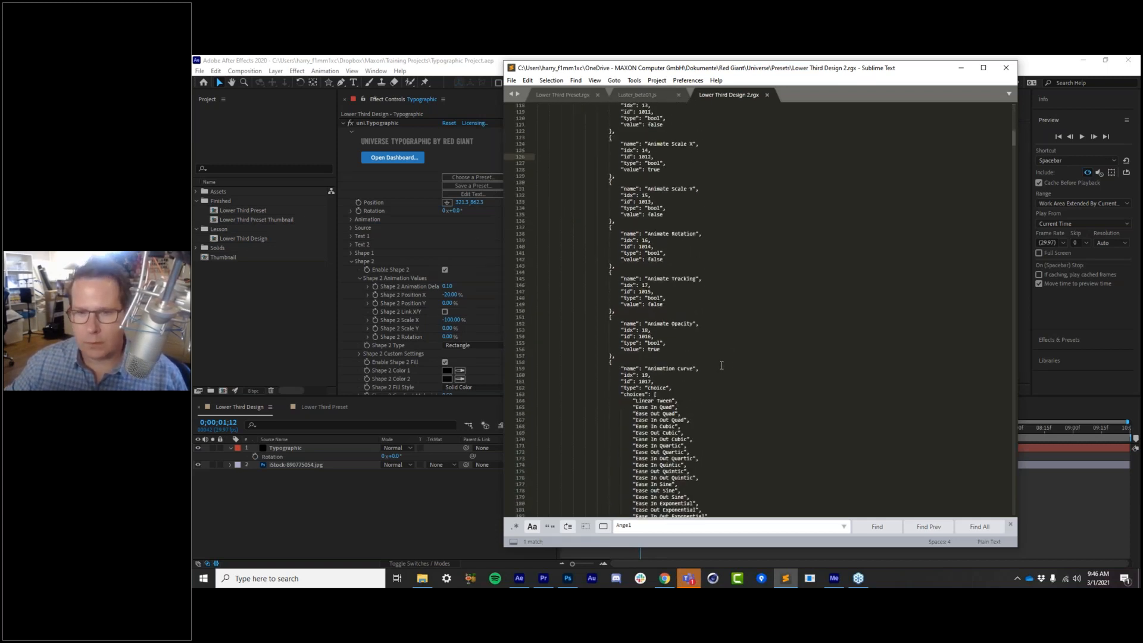
scroll(721, 365, "down", 20)
scroll(725, 380, "down", 20)
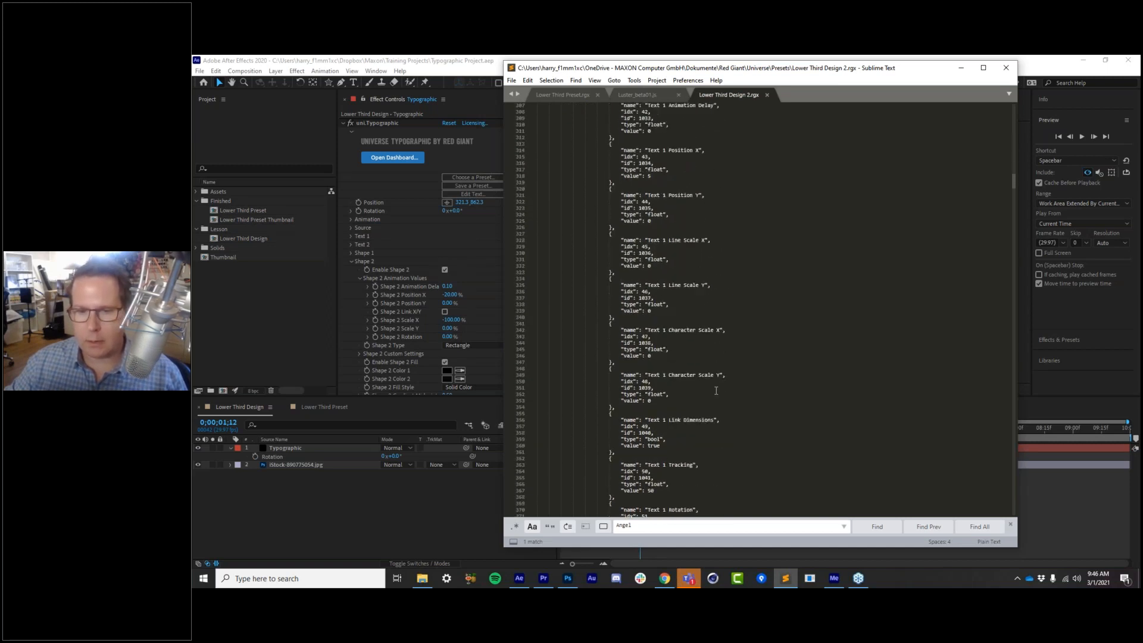
scroll(678, 405, "down", 14)
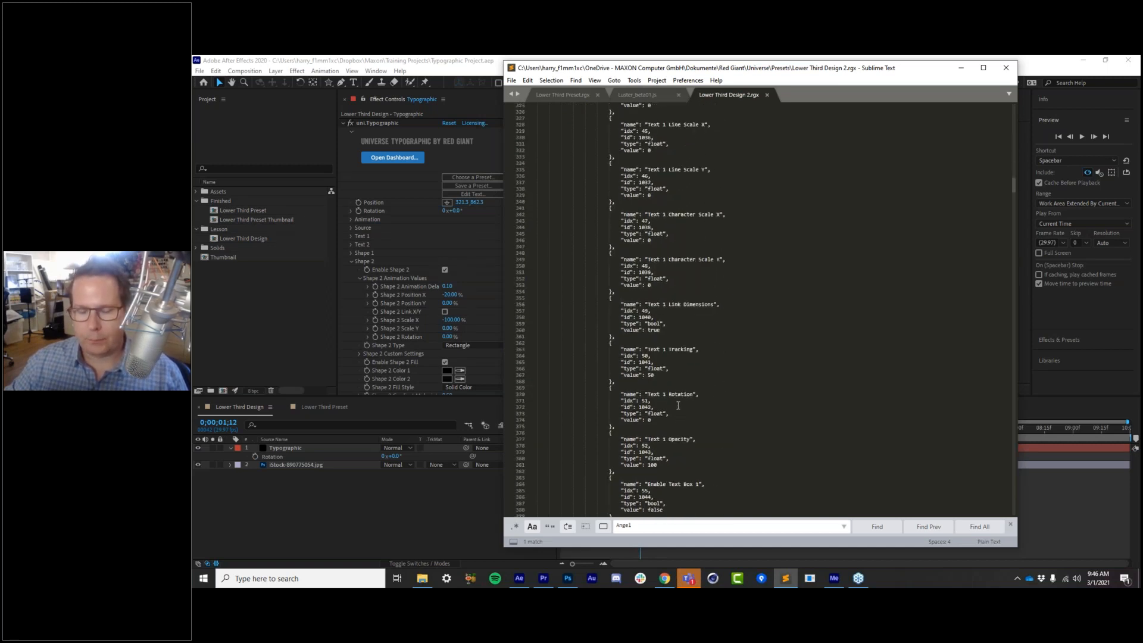
scroll(682, 398, "down", 14)
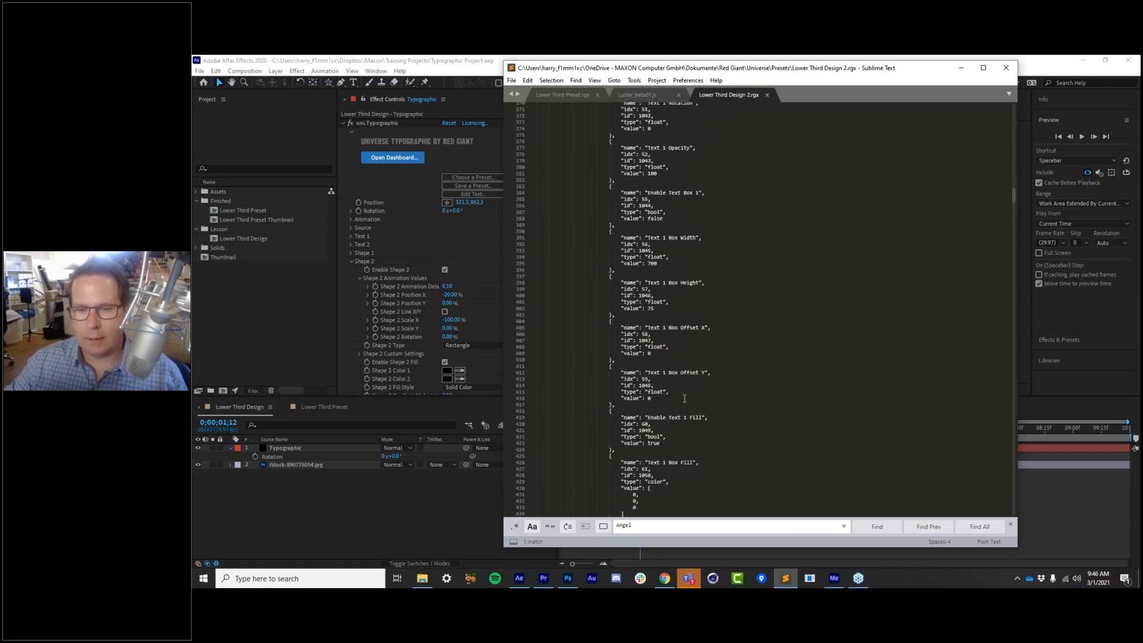
left_click(711, 348)
left_click(737, 329)
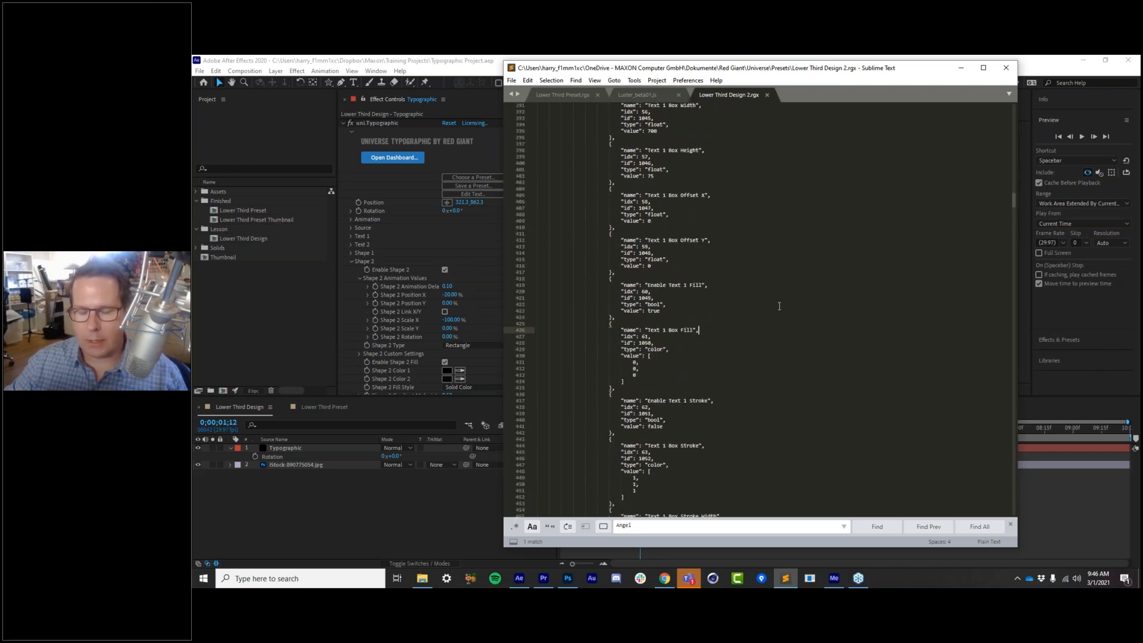
left_click(711, 376)
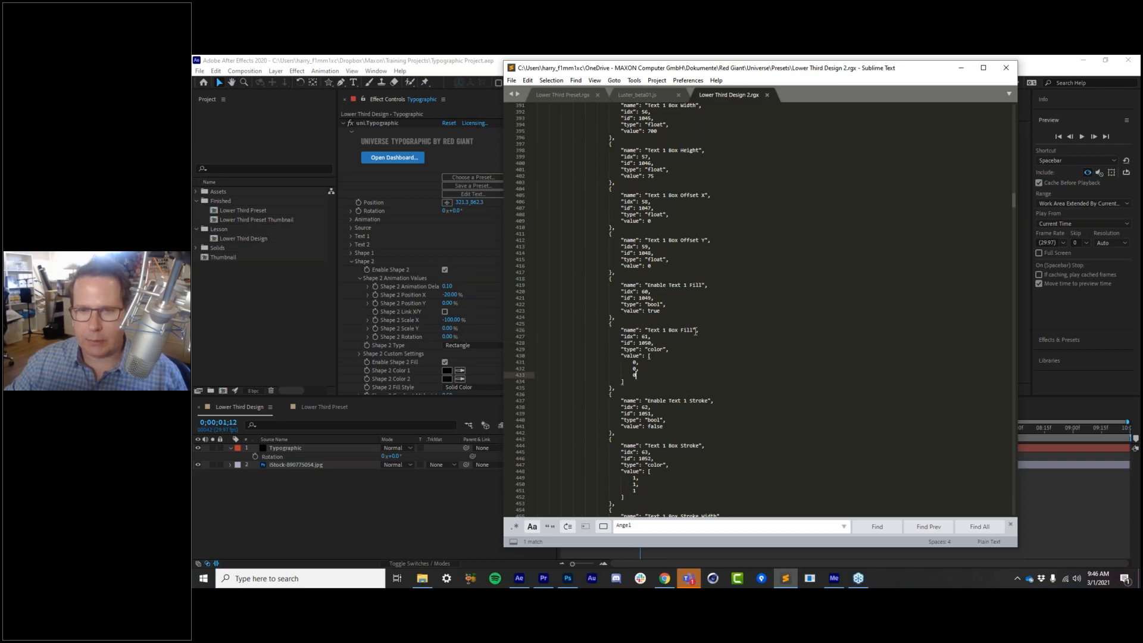
left_click(707, 318)
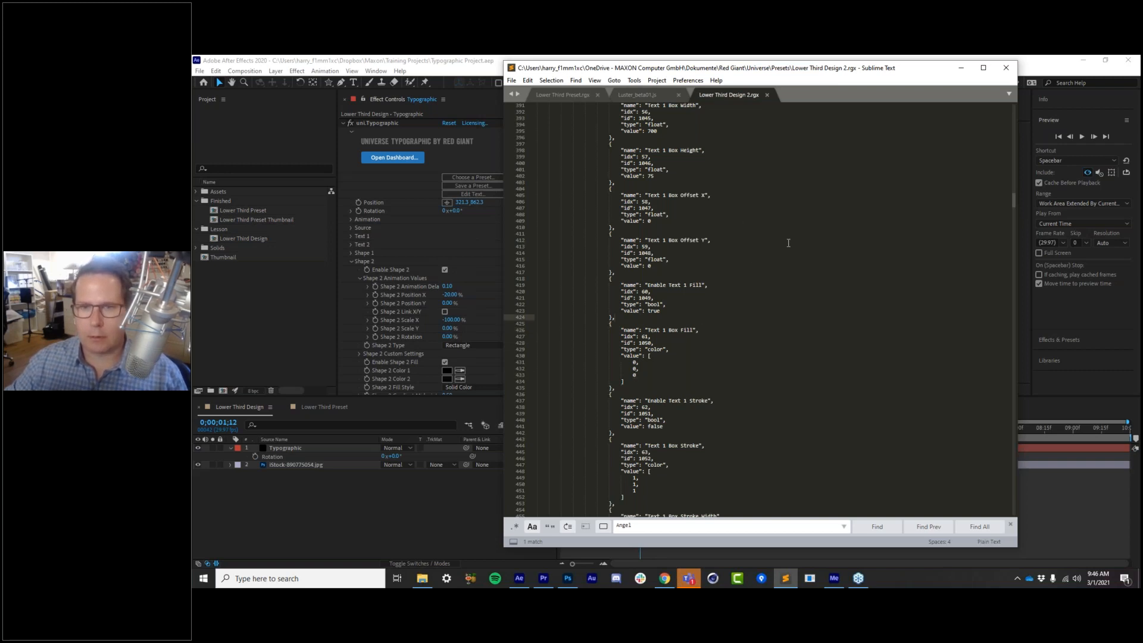
left_click(704, 272)
scroll(745, 317, "down", 9)
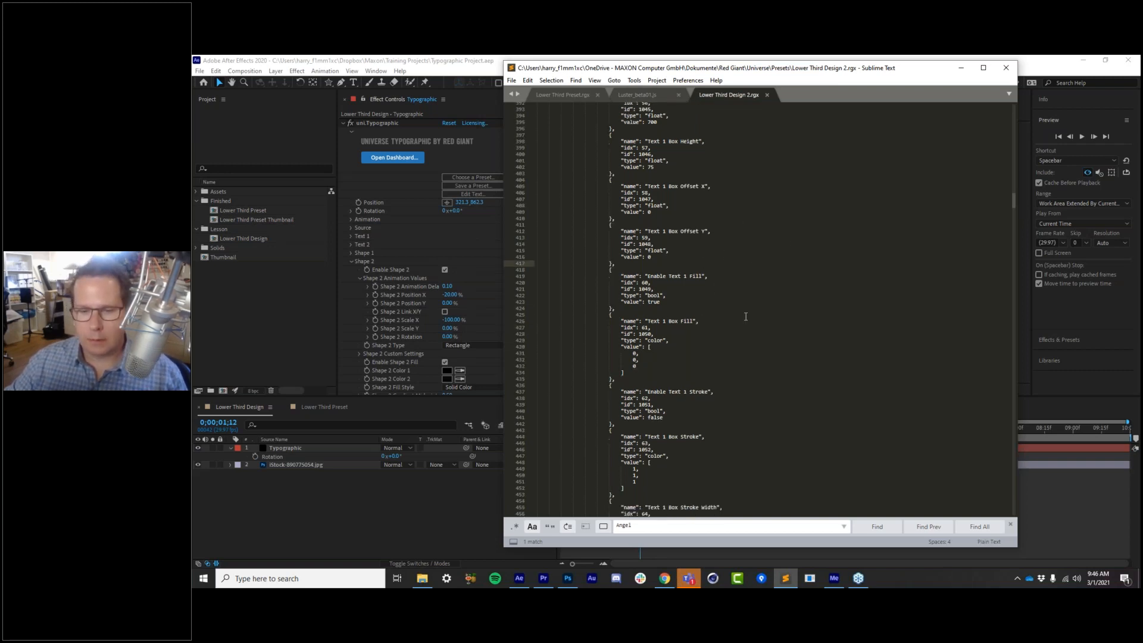
Set the preset file's syntax highlighting to JSON and save the file
left_click_drag(836, 69, 688, 81)
left_click(845, 553)
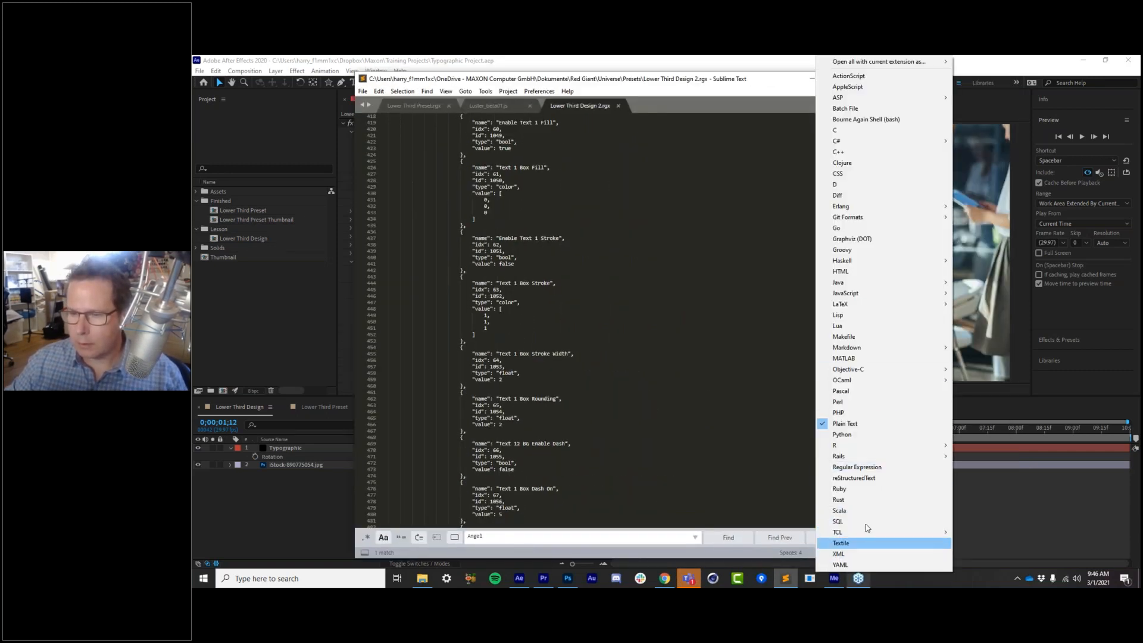
mouse_move(883, 297)
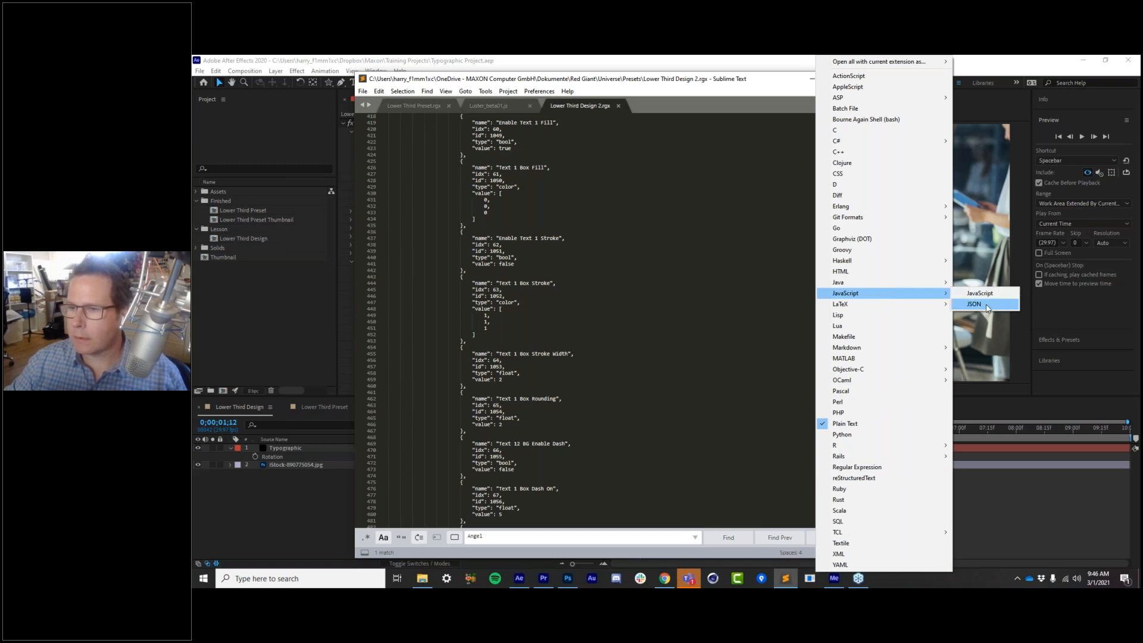
left_click(988, 305)
left_click_drag(730, 90, 891, 94)
key("ctrl+s")
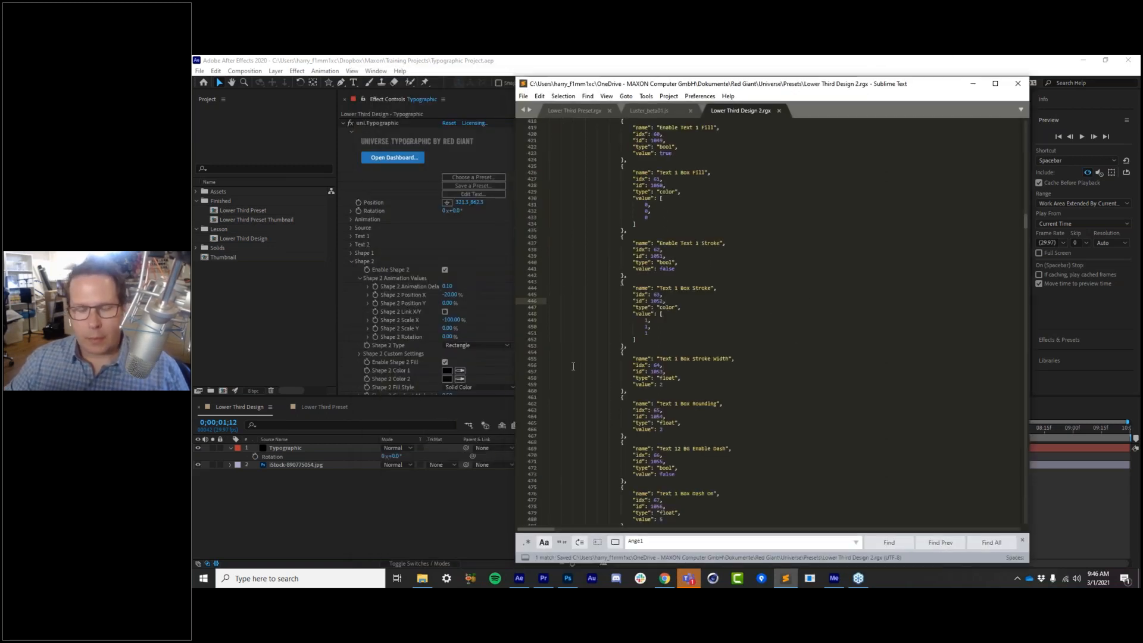
Switch to After Effects, set the current time to 0;00;03;12 and open the RG Universe Dashboard
left_click(417, 515)
left_click_drag(612, 428, 754, 428)
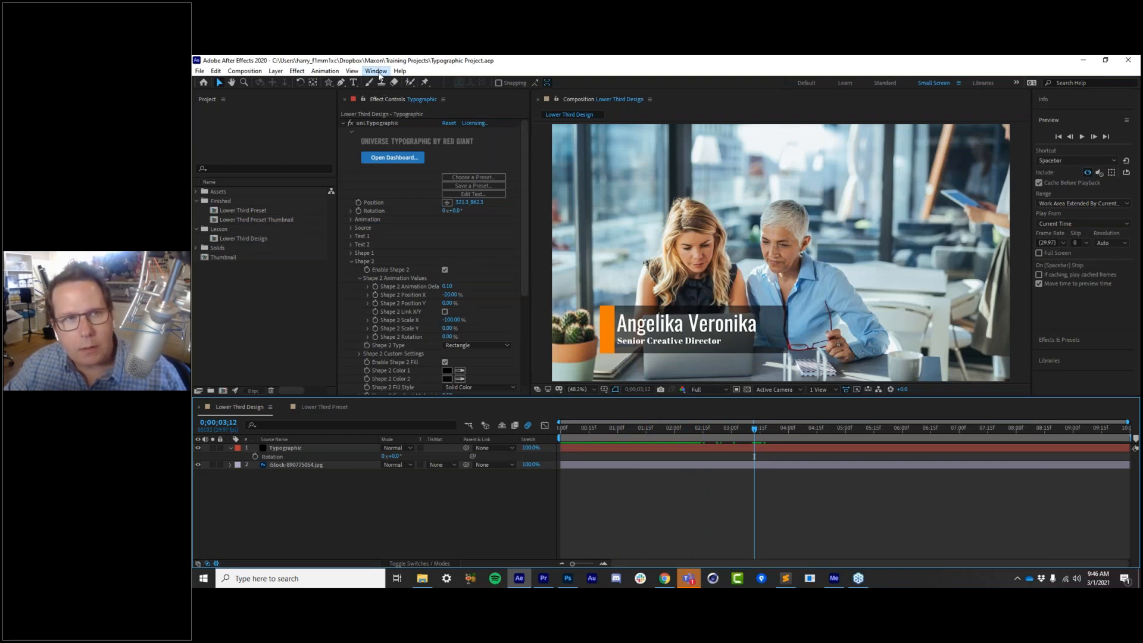
left_click(376, 71)
mouse_move(416, 123)
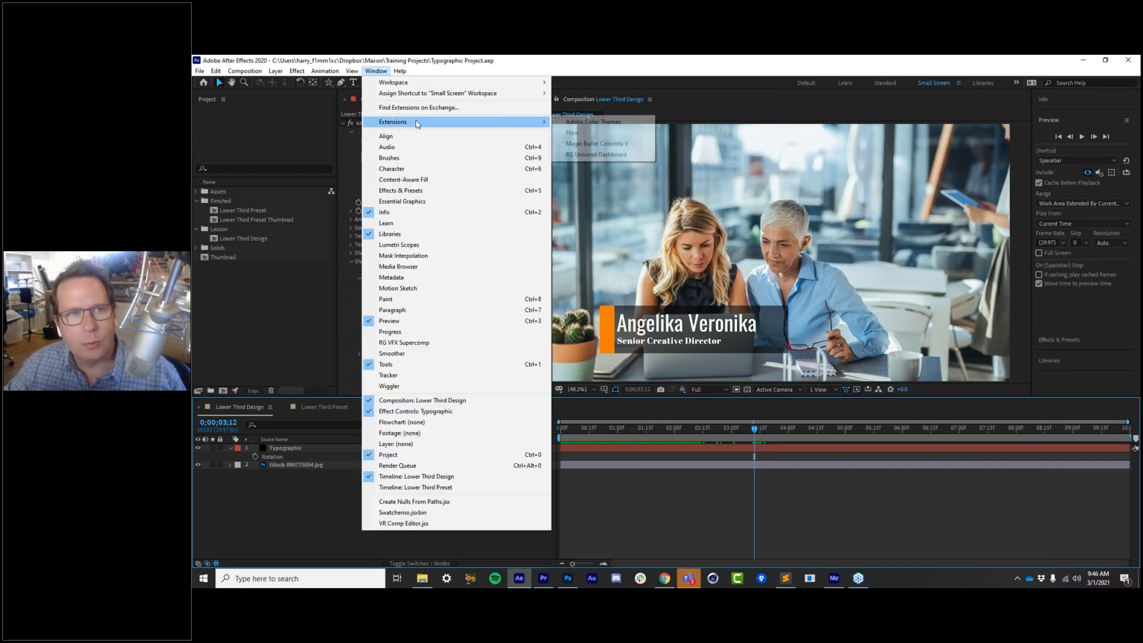
left_click(604, 156)
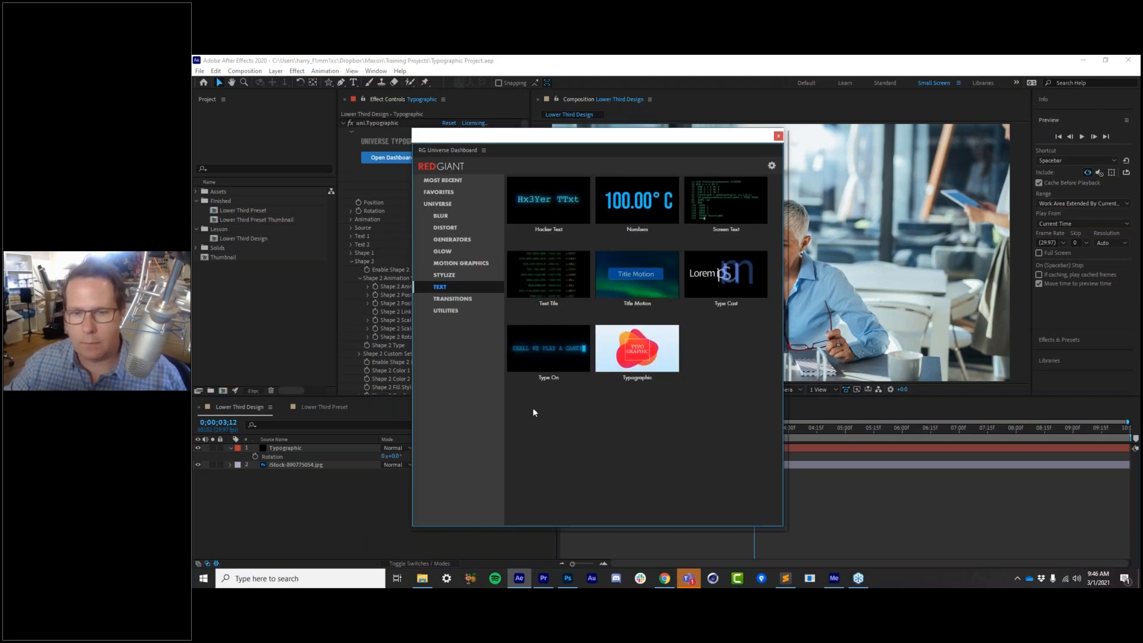
Open the Typographic presets in the dashboard and look at Lower Third Design 2 in the Custom group
left_click(664, 345)
scroll(694, 351, "down", 10)
mouse_move(557, 487)
mouse_move(449, 481)
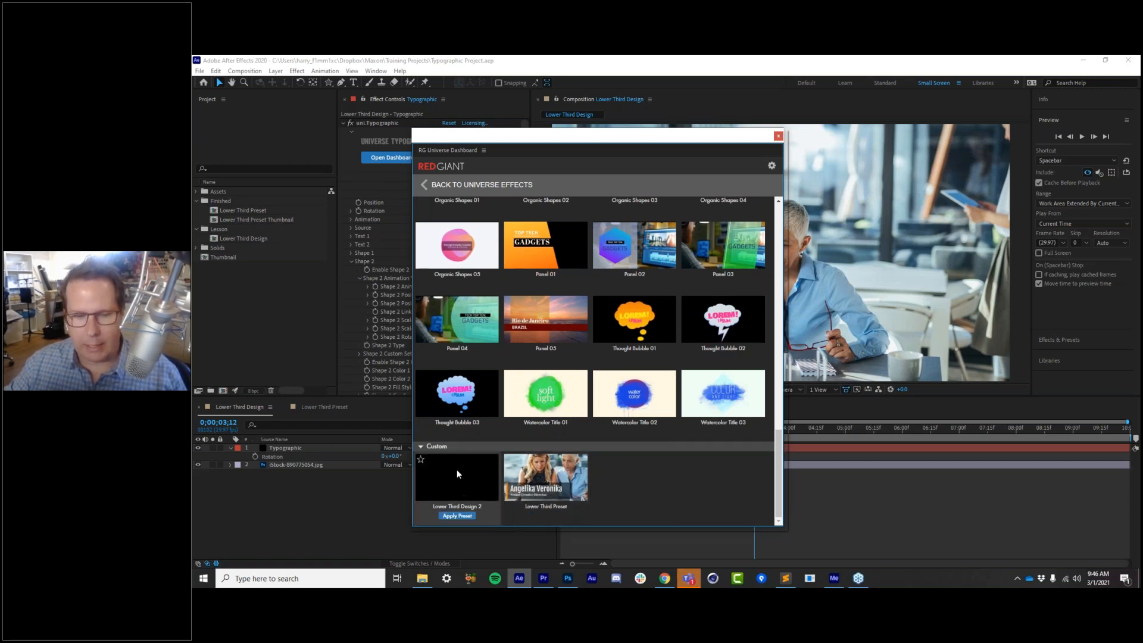
mouse_move(457, 398)
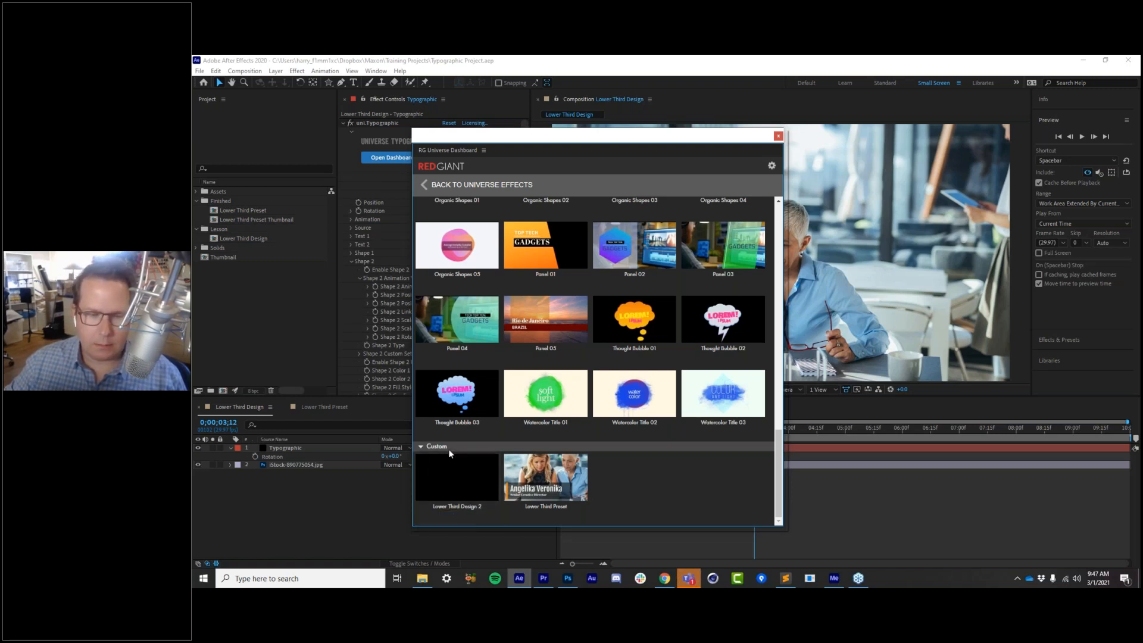
Move the dashboard window clear of the composition view and set the current time to 0;00;00;00
left_click(364, 488)
left_click_drag(595, 135, 279, 438)
left_click(569, 431)
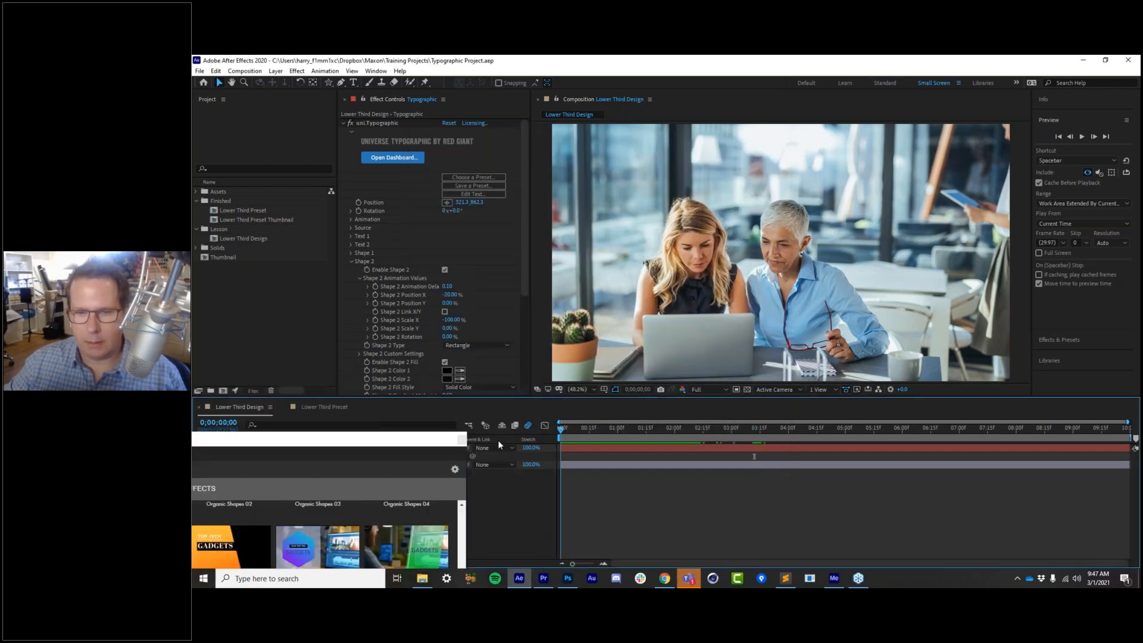
Bring the dashboard window back into full view and compare the Lower Third Design 2 and Lower Third Preset entries in the Custom group
left_click(589, 443)
left_click_drag(592, 443, 681, 455)
key("Home")
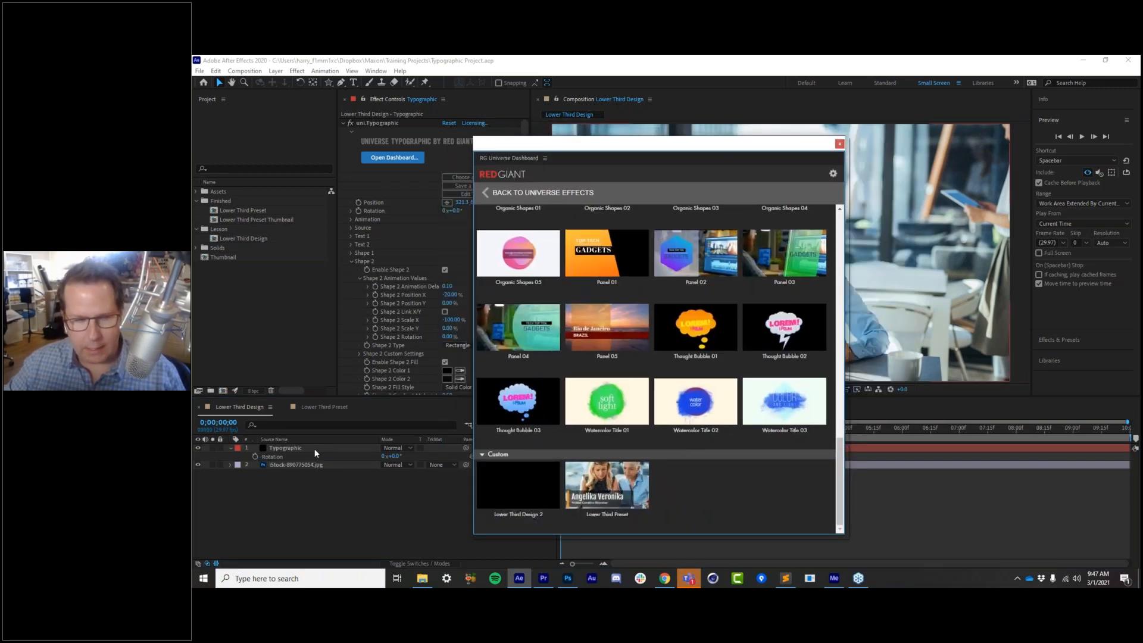
mouse_move(519, 481)
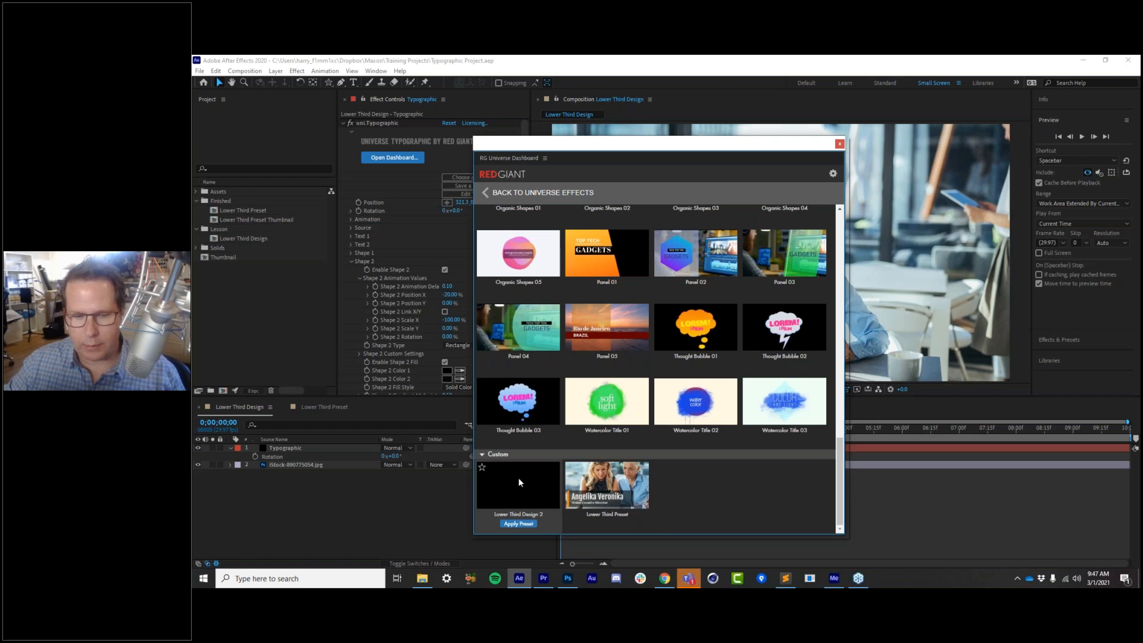
mouse_move(551, 372)
mouse_move(499, 502)
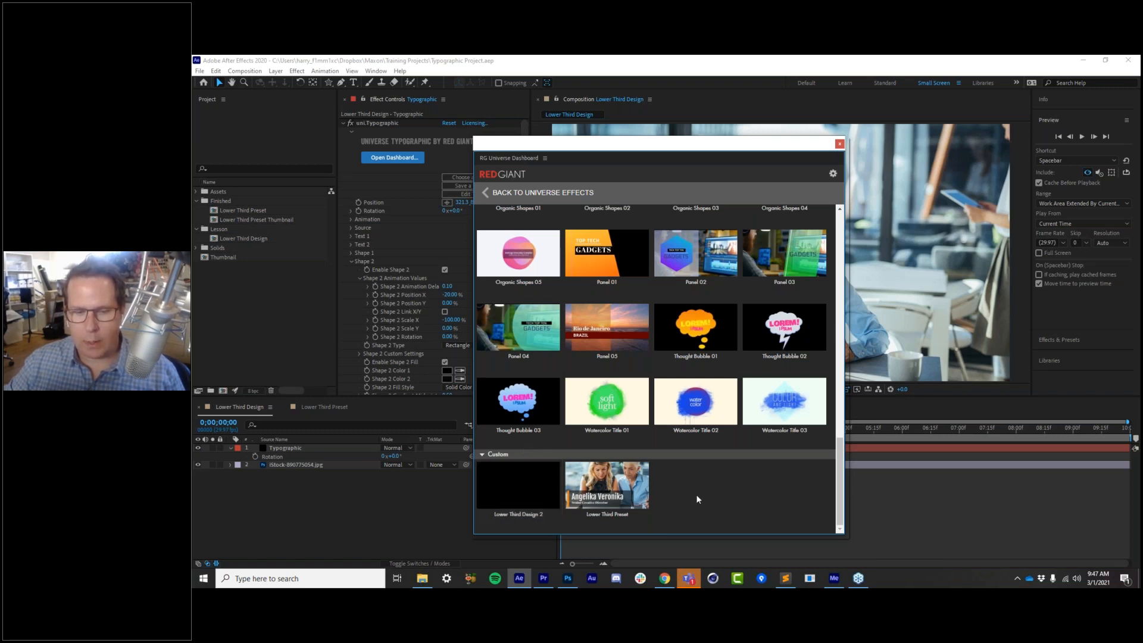
mouse_move(633, 493)
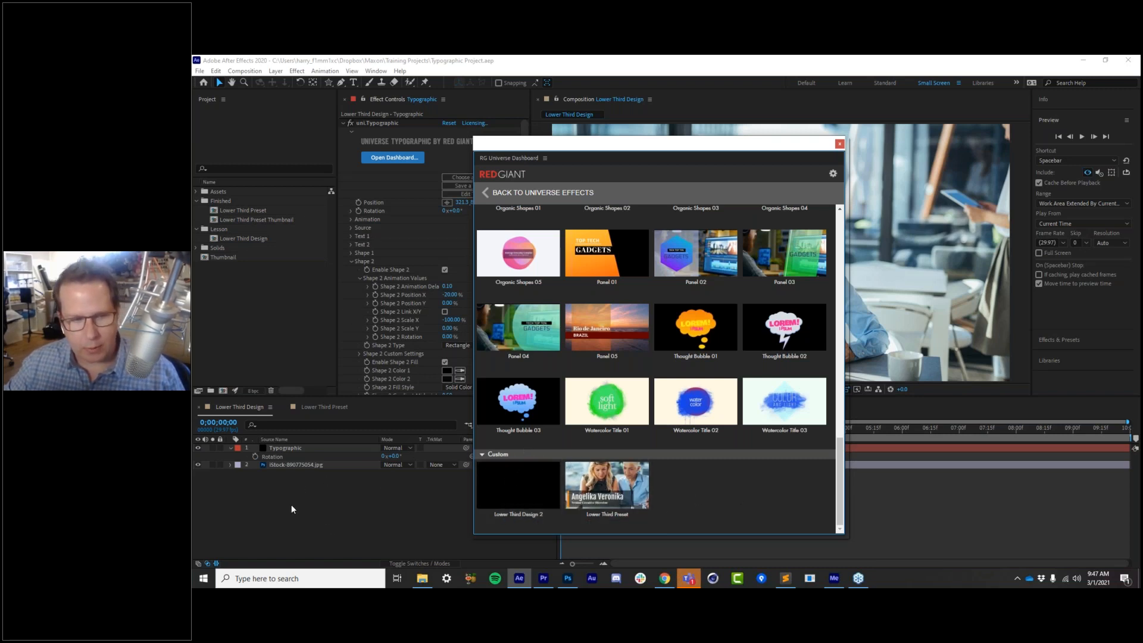
Switch to File Explorer, open the _media folder inside Presets, examine Lower Third Preset-thumbnail.png and return to After Effects
key("alt+Tab")
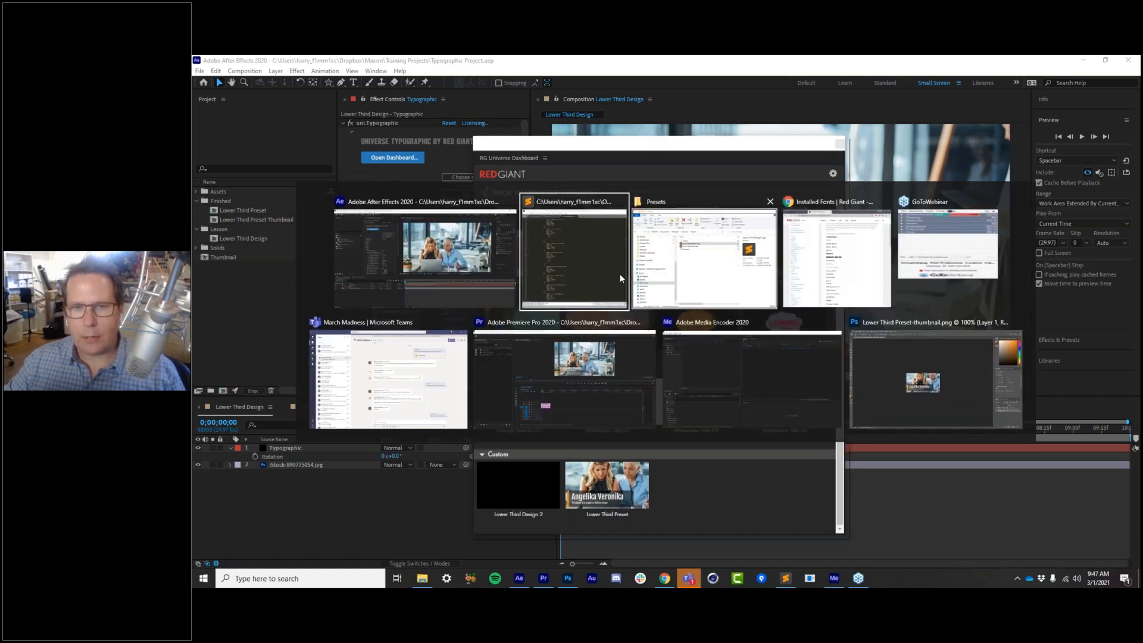
left_click(687, 253)
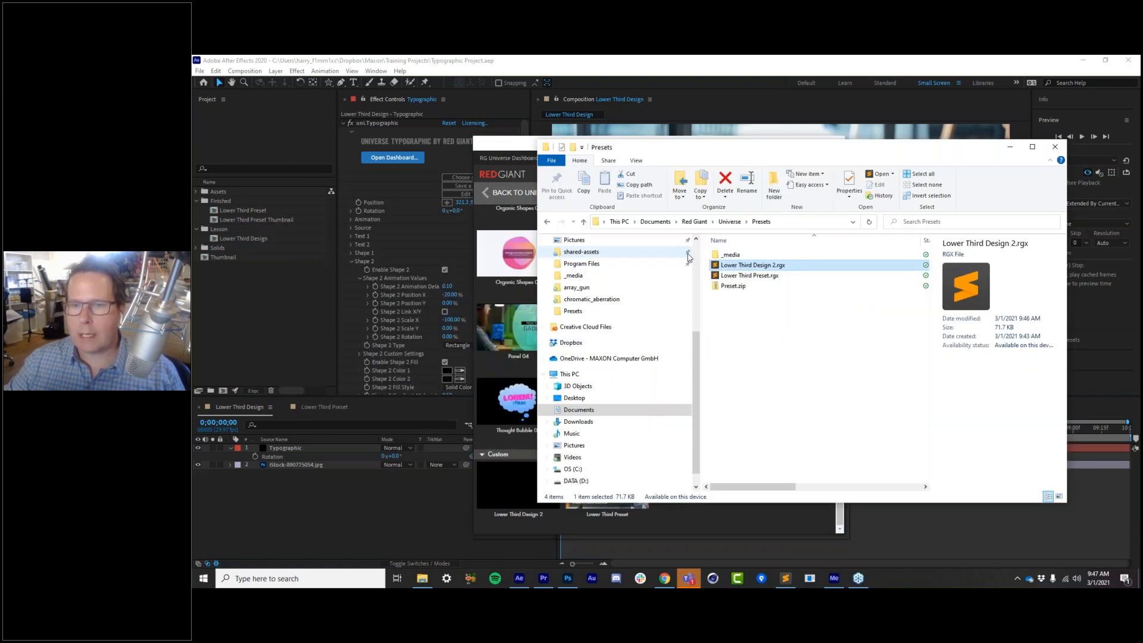
double_click(731, 256)
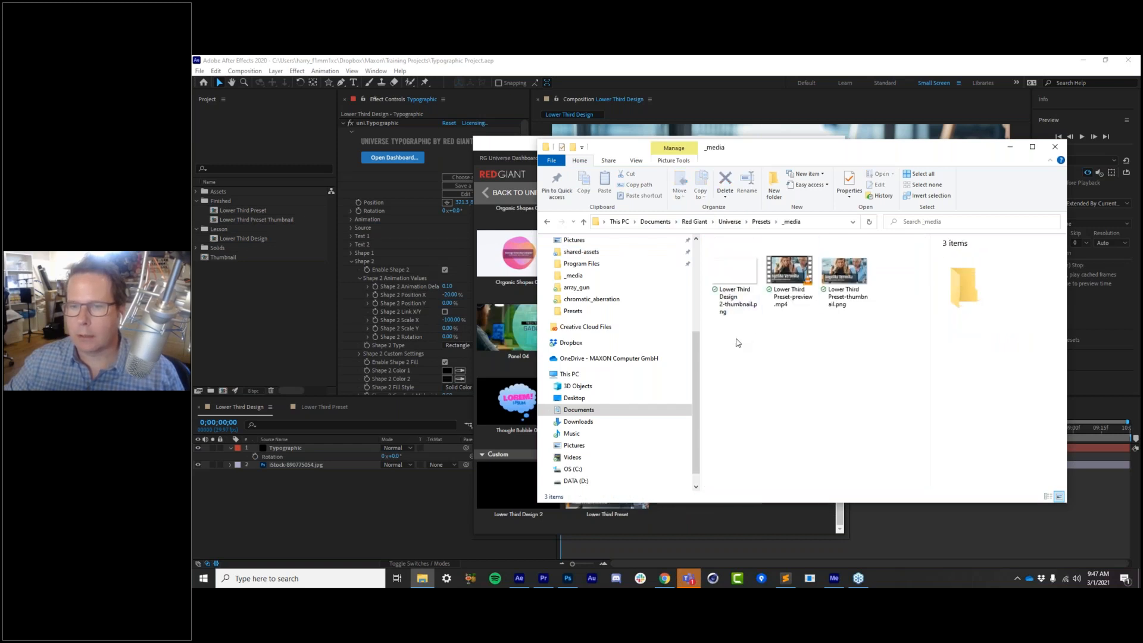
left_click(852, 311)
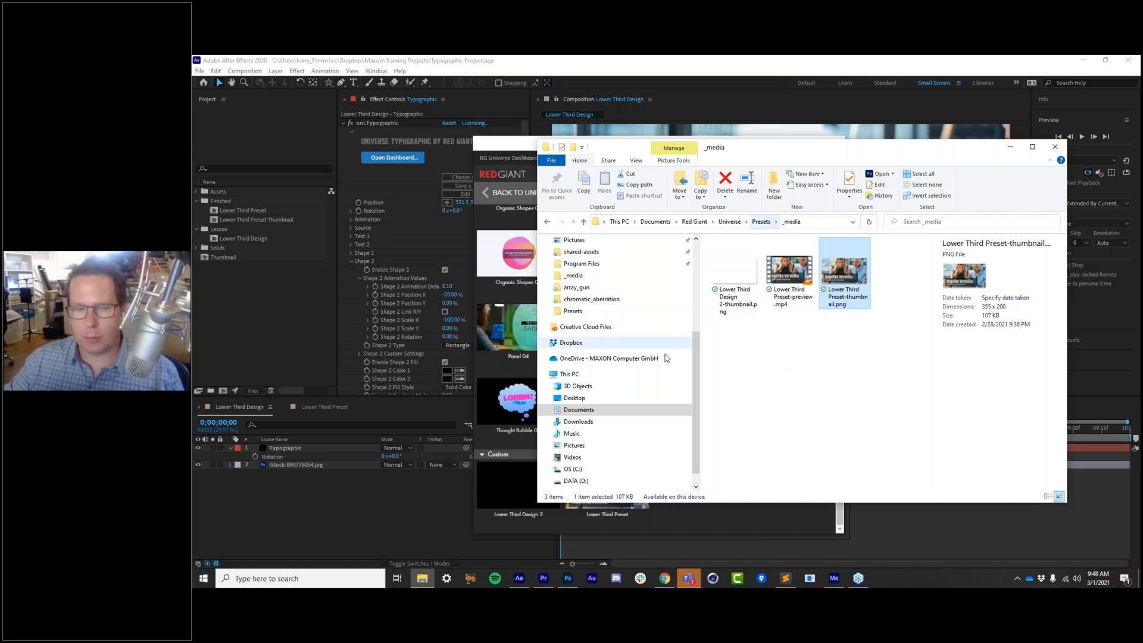
left_click(691, 512)
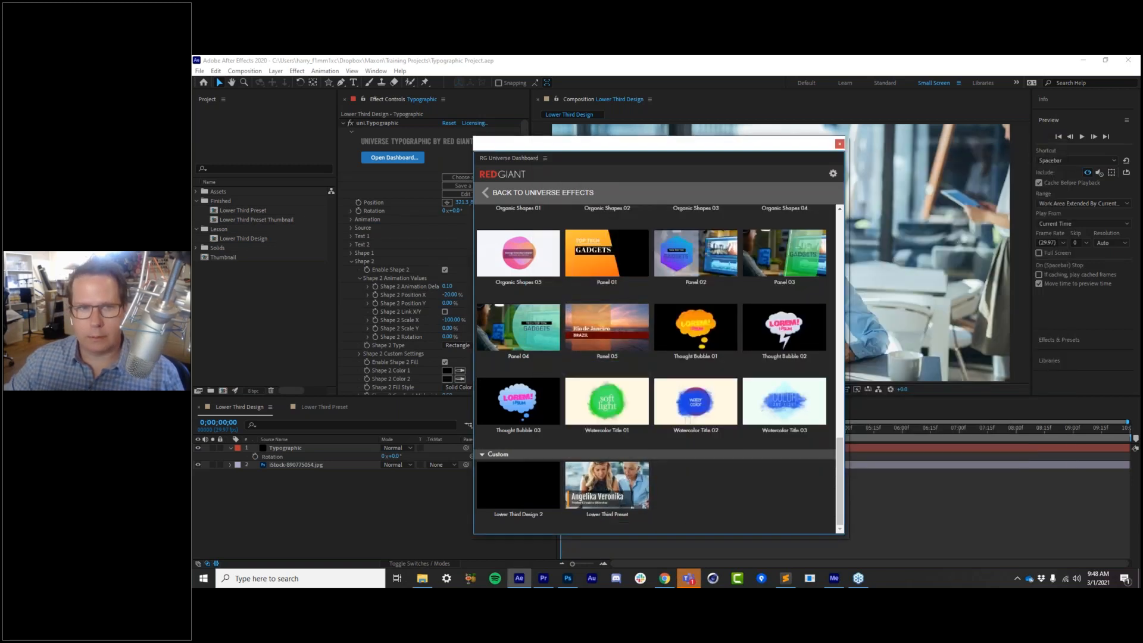
Move the dashboard aside, compare the previews of the two custom lower third presets and play back the Lower Third Design composition
left_click_drag(654, 143, 668, 83)
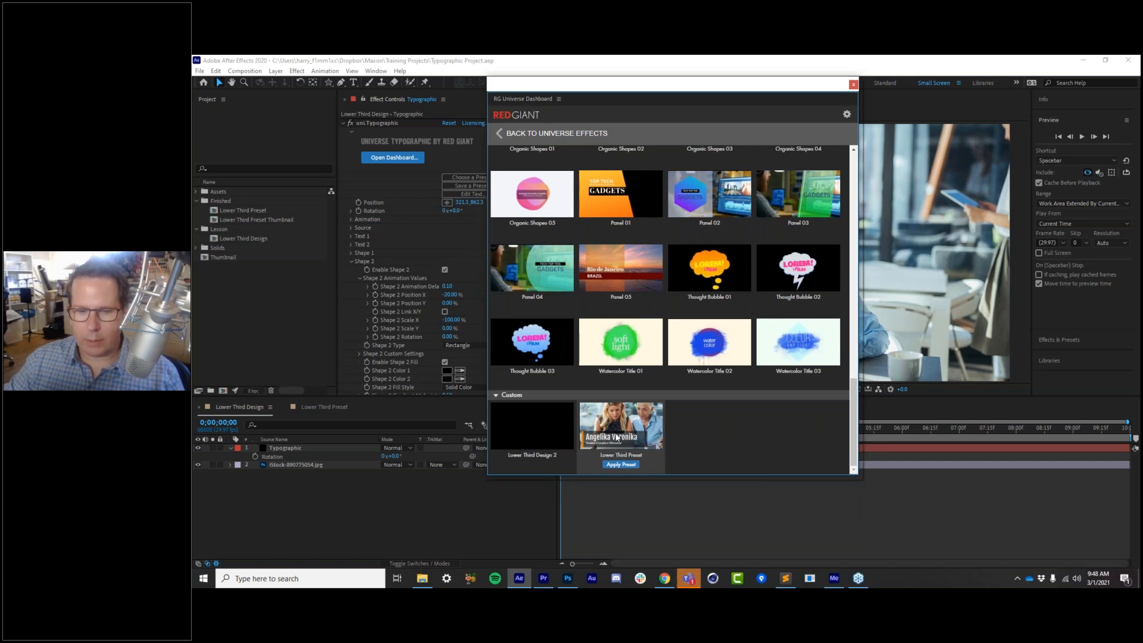
mouse_move(658, 429)
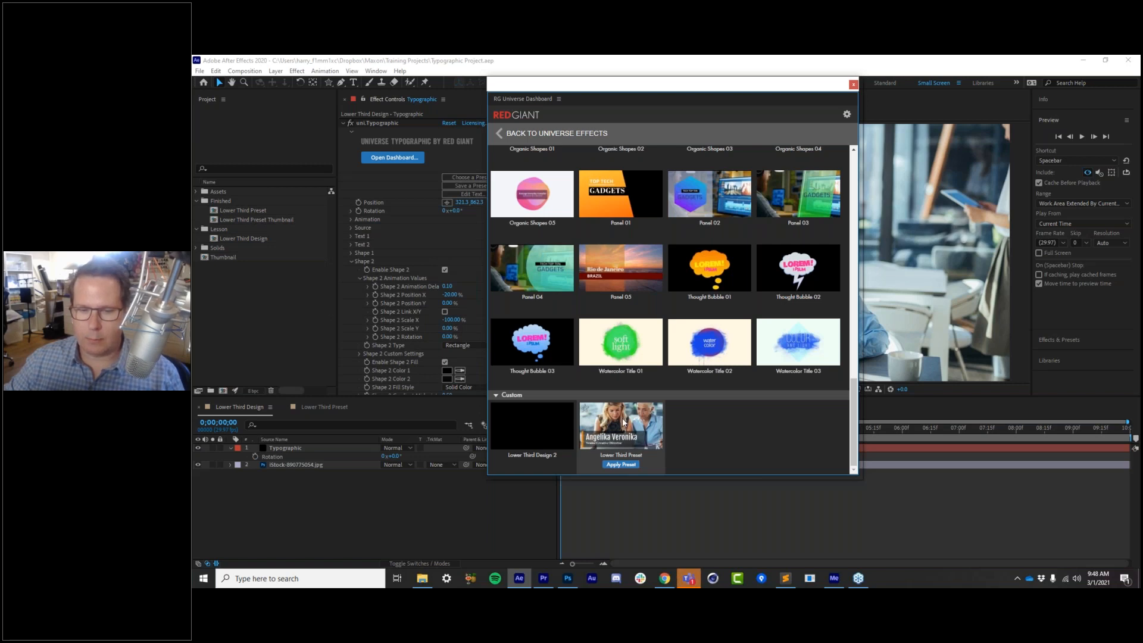
left_click(344, 538)
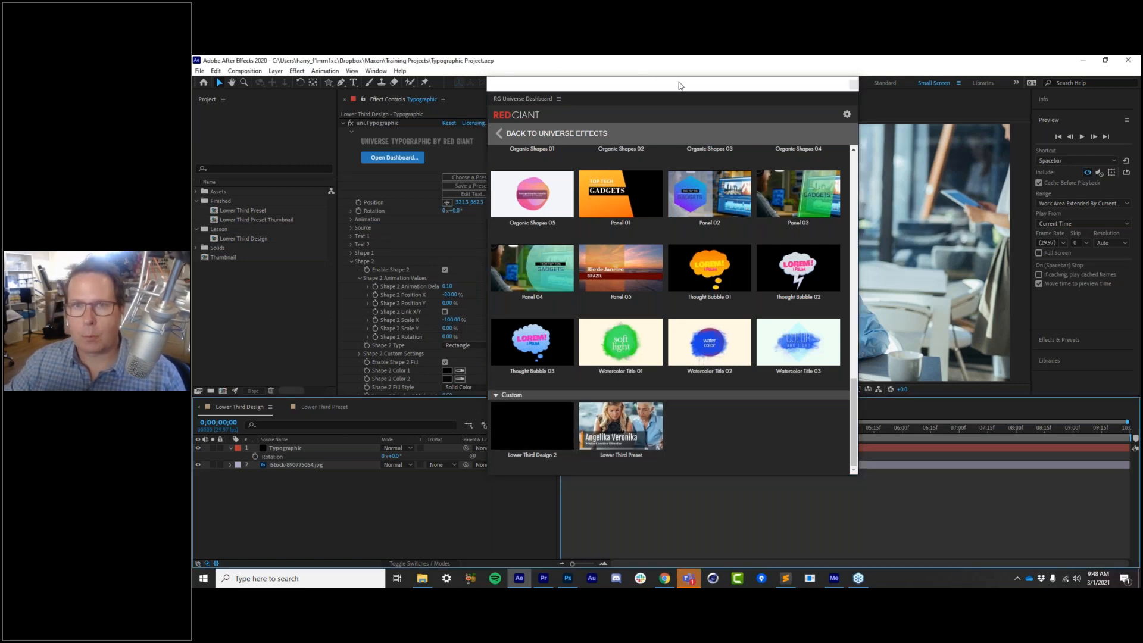
left_click_drag(678, 89, 888, 185)
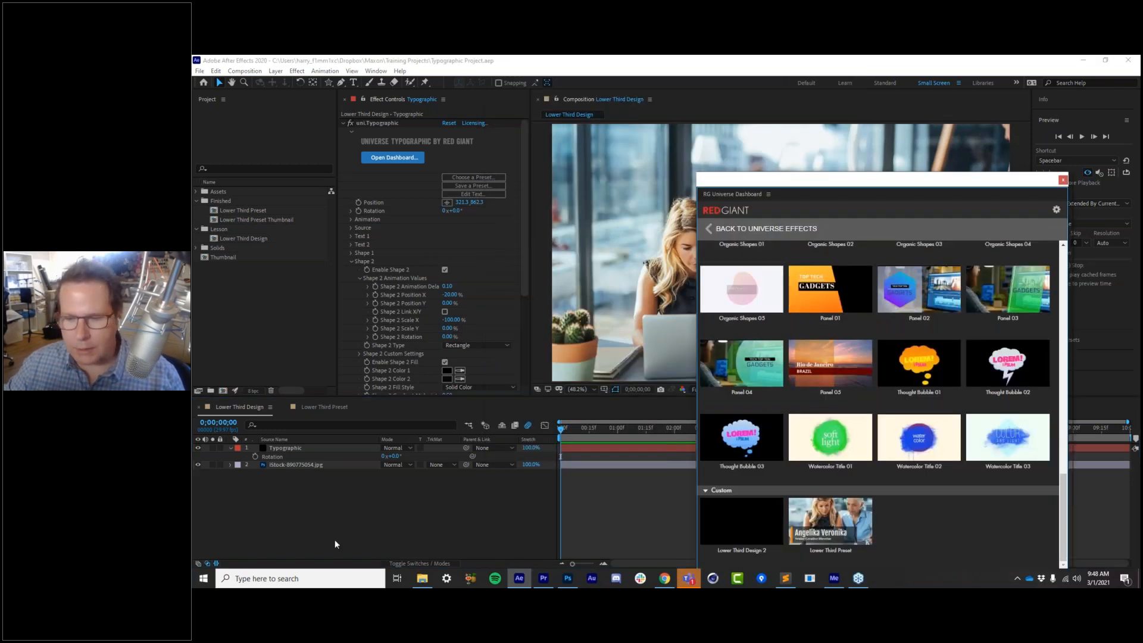
left_click(338, 517)
mouse_move(836, 530)
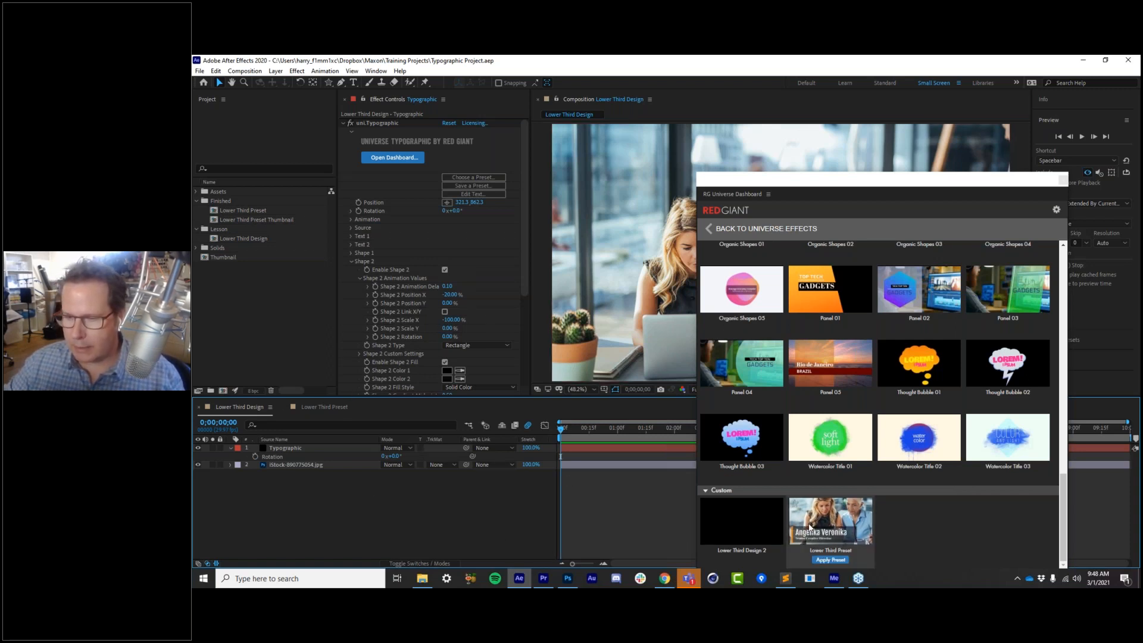
mouse_move(776, 515)
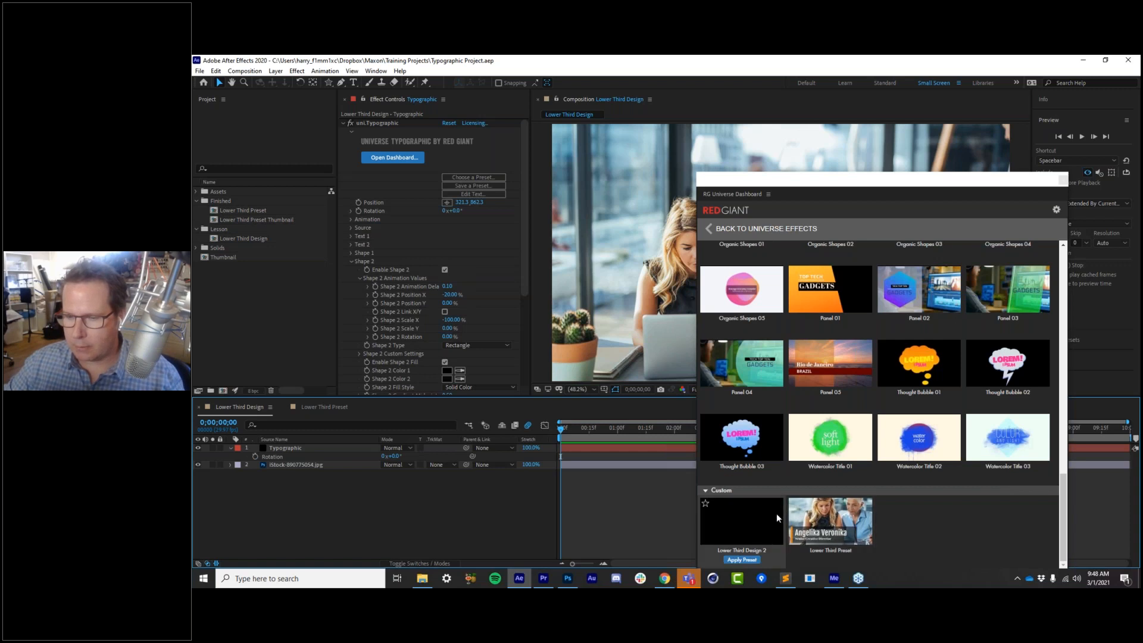
key("space")
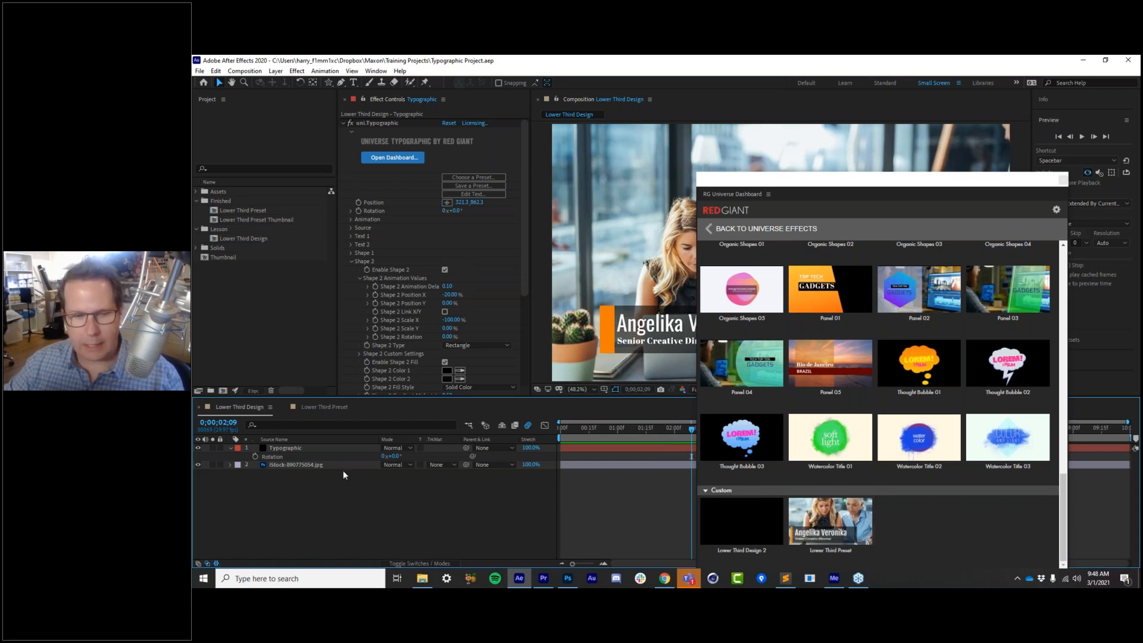
Open the Lower Third Preset Thumbnail composition and close the RG Universe Dashboard
double_click(249, 218)
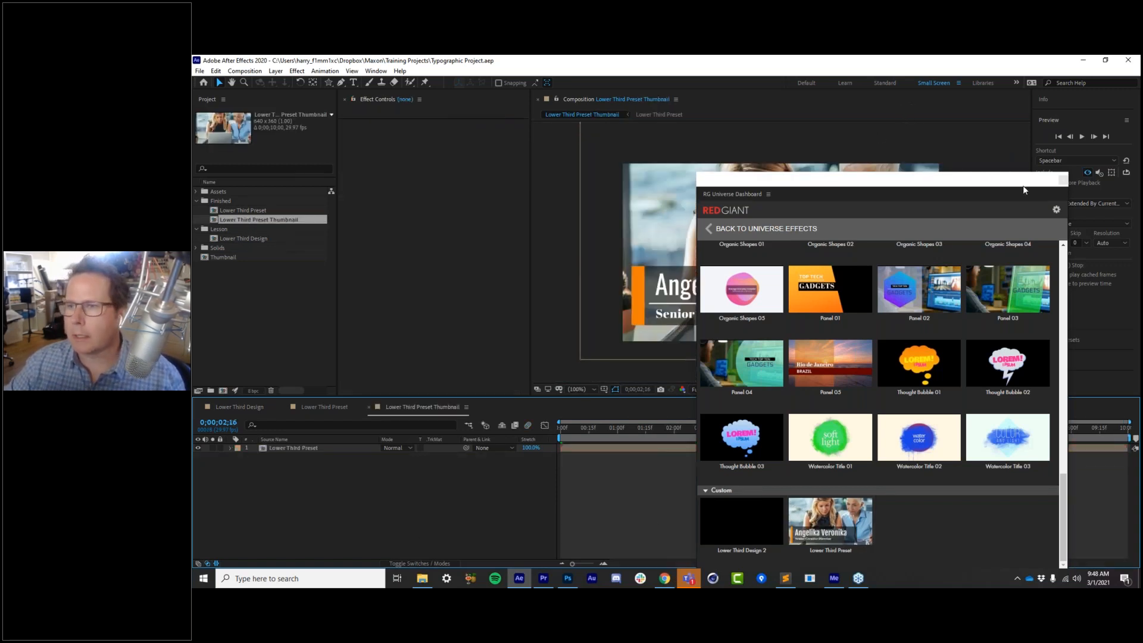
left_click(1063, 179)
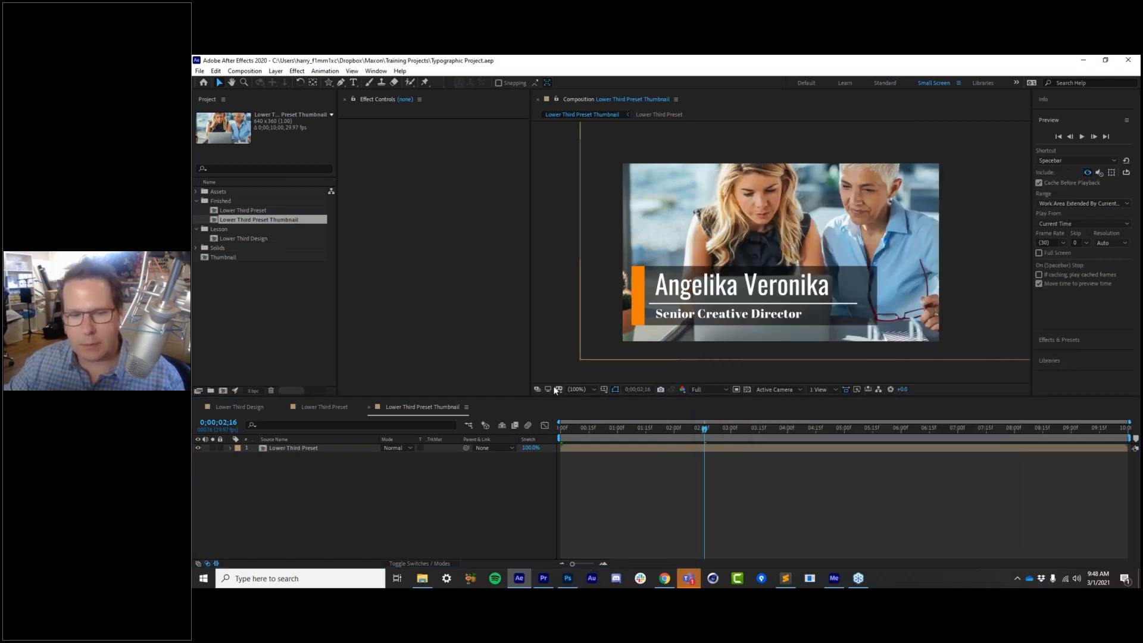
left_click(515, 505)
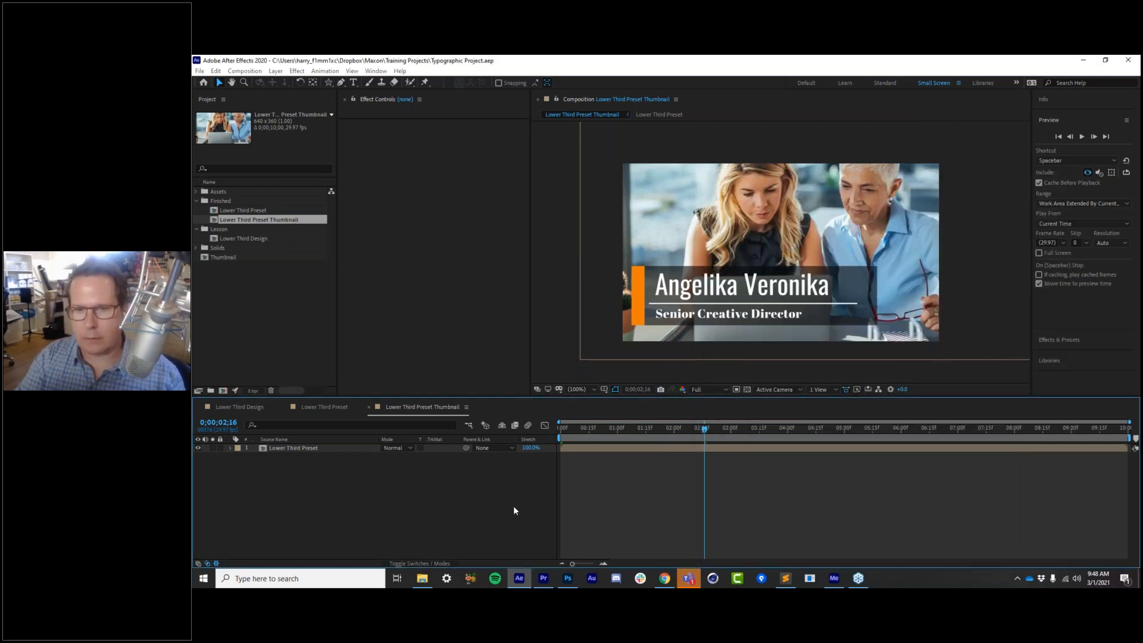
Check the existing thumbnail file's dimensions and resize the Lower Third Preset Thumbnail composition to 355 × 200 px with its aspect ratio locked
key("ctrl+k")
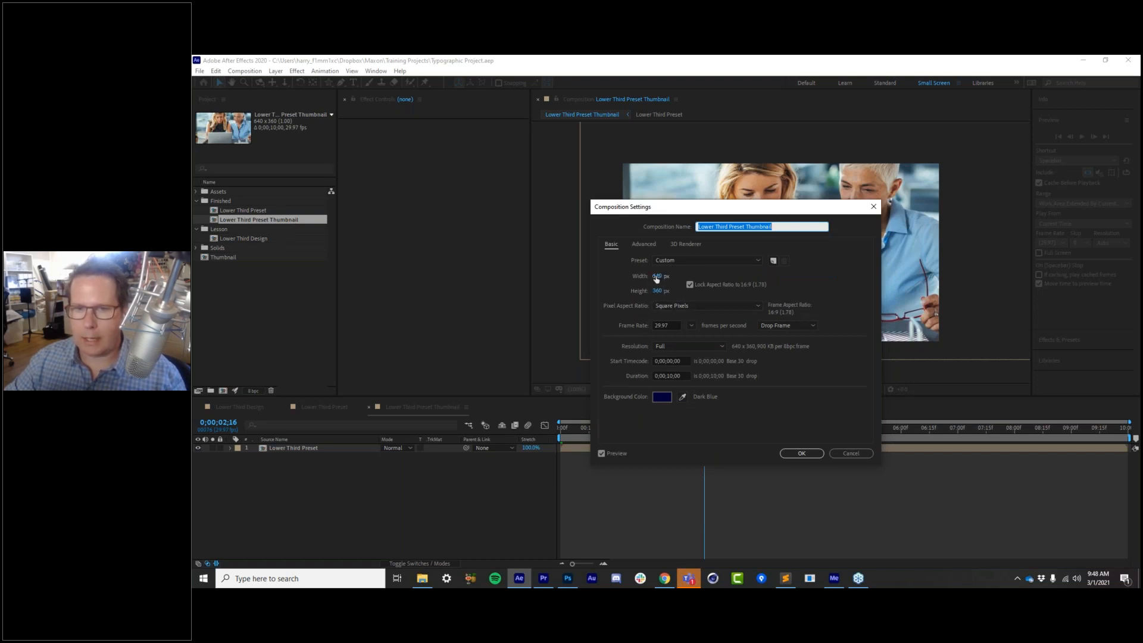
left_click(656, 278)
key("alt+Tab")
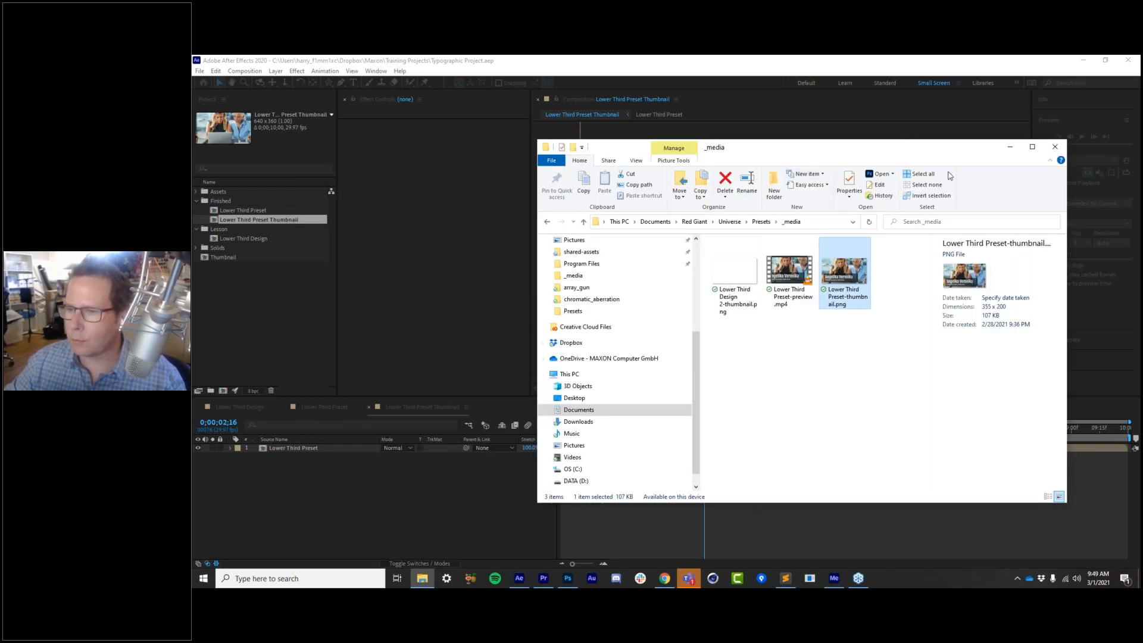
left_click_drag(918, 155, 803, 159)
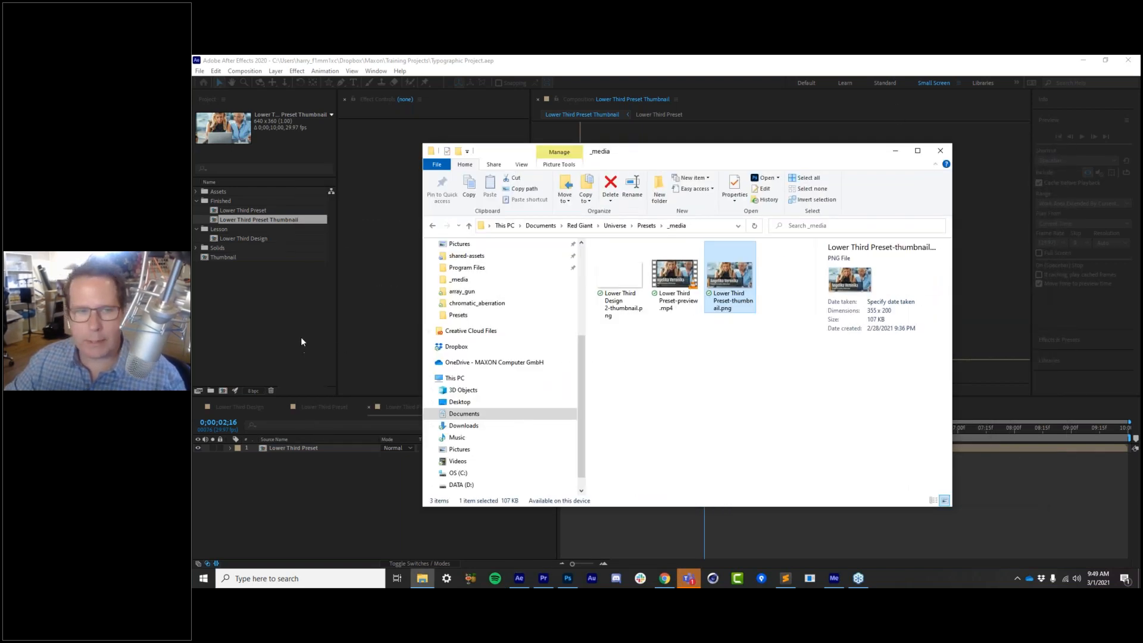
key("alt+Tab")
left_click(664, 275)
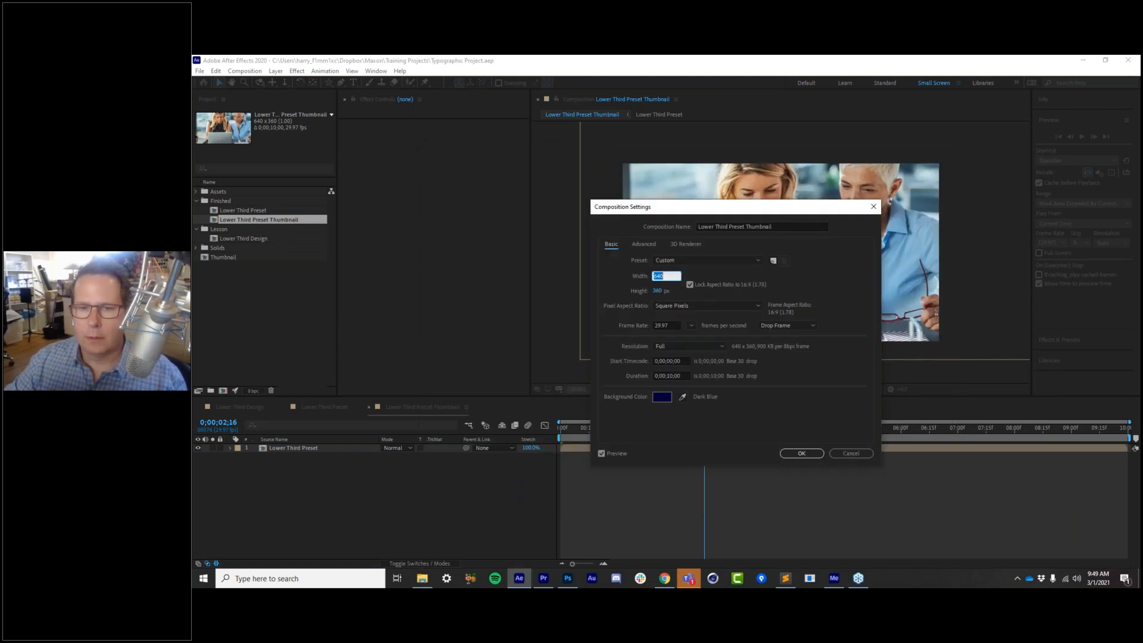
type("355")
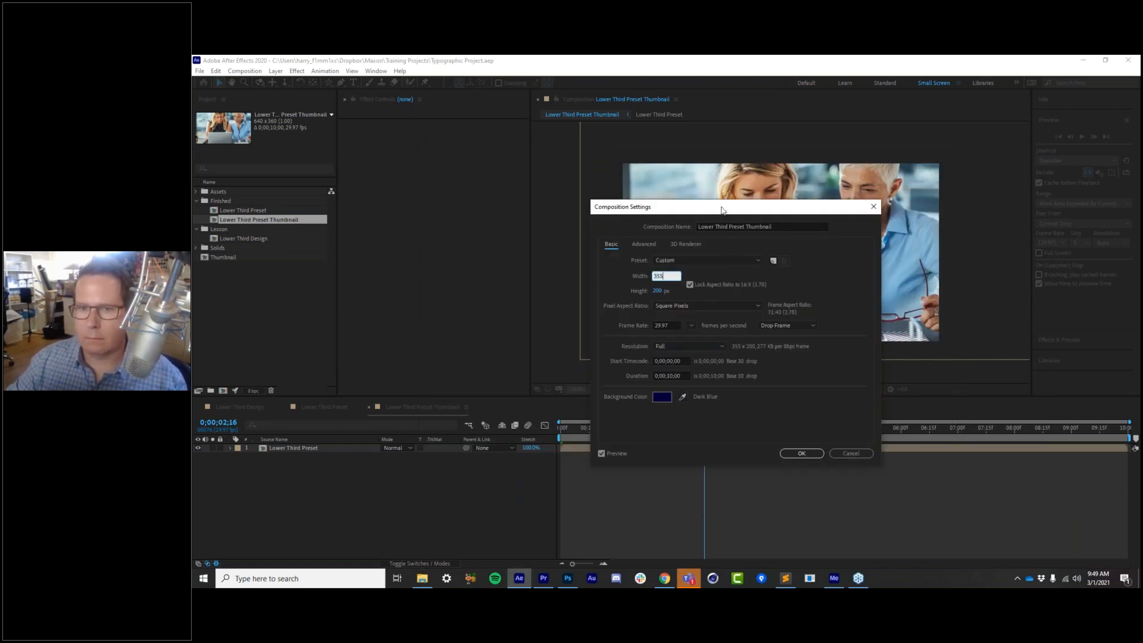
left_click_drag(716, 217, 692, 221)
left_click(776, 457)
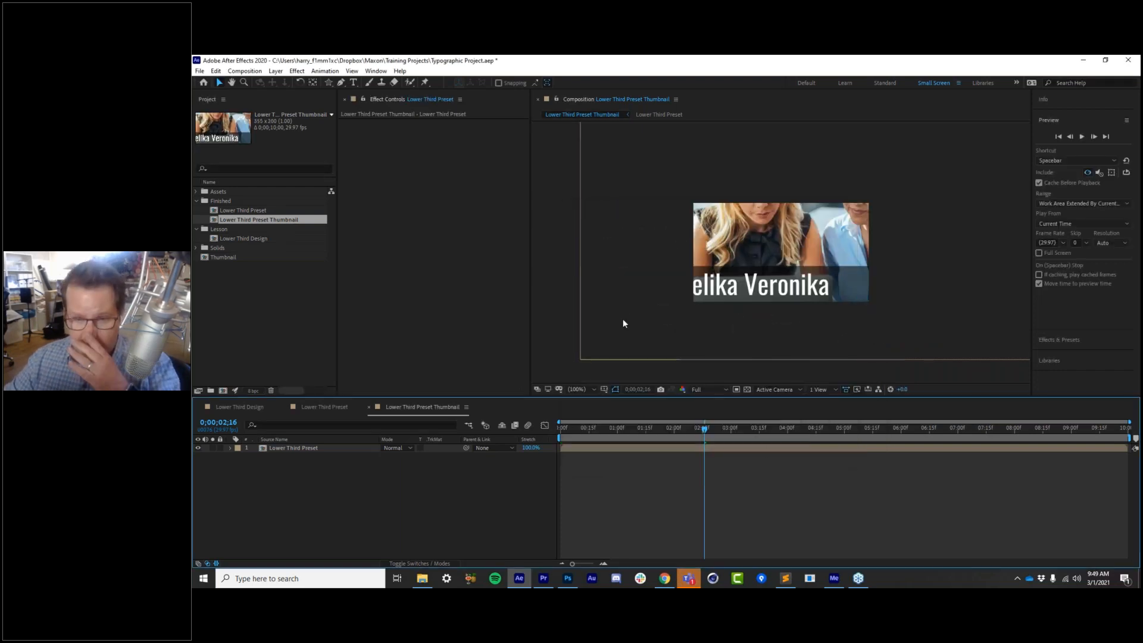
Scale the Lower Third Preset layer down to about 32% and reposition it so the name and title fit inside the thumbnail frame
left_click(623, 323)
left_click_drag(406, 455, 858, 337)
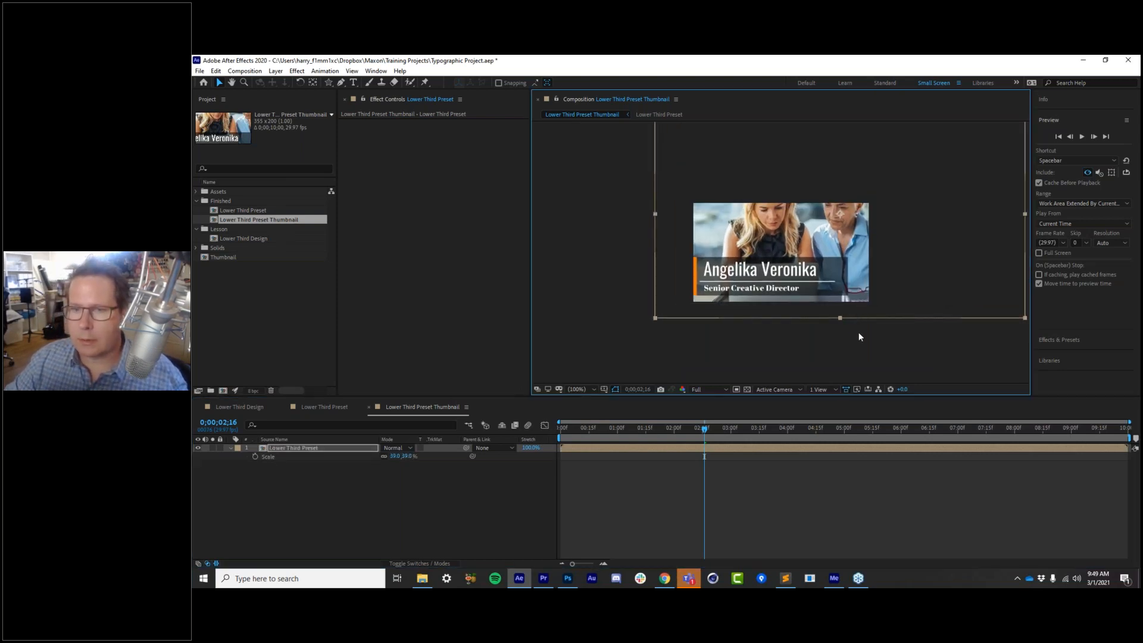
left_click_drag(653, 317, 695, 304)
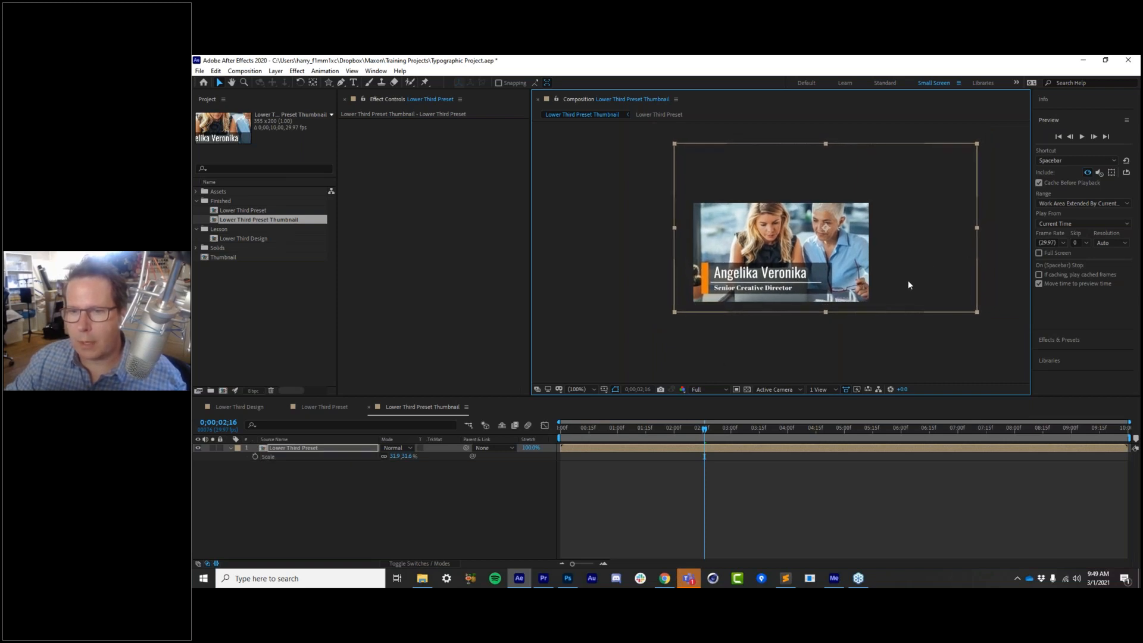
left_click(543, 505)
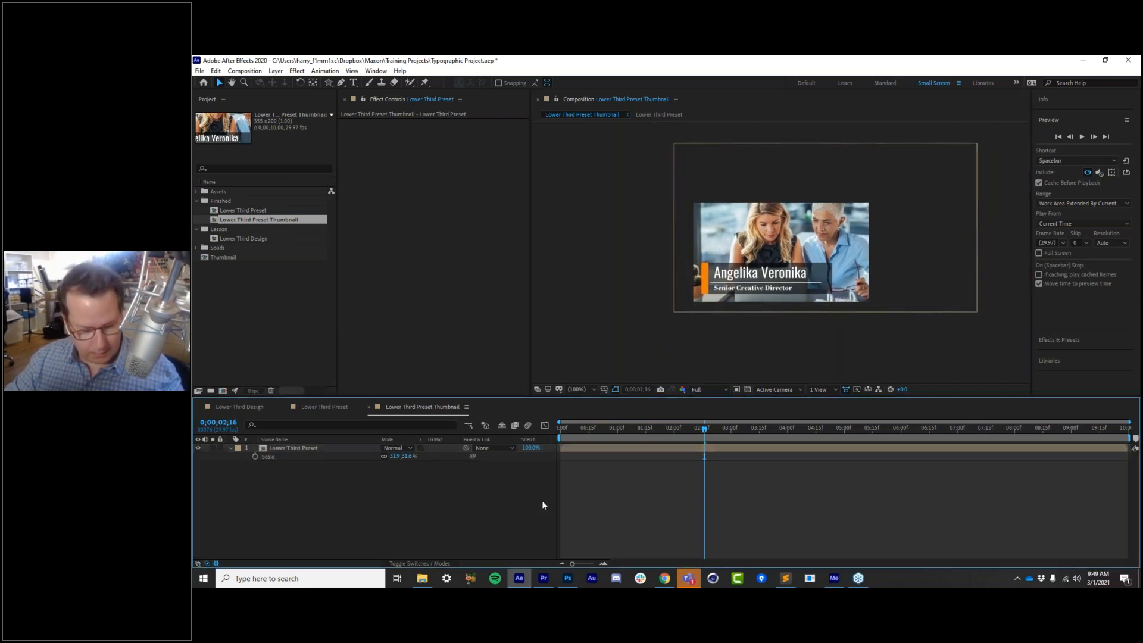
Queue the current frame as a PNG and set its output to overwrite Lower Third Design 2-thumbnail.png in the _media folder
key("ctrl+shift+s")
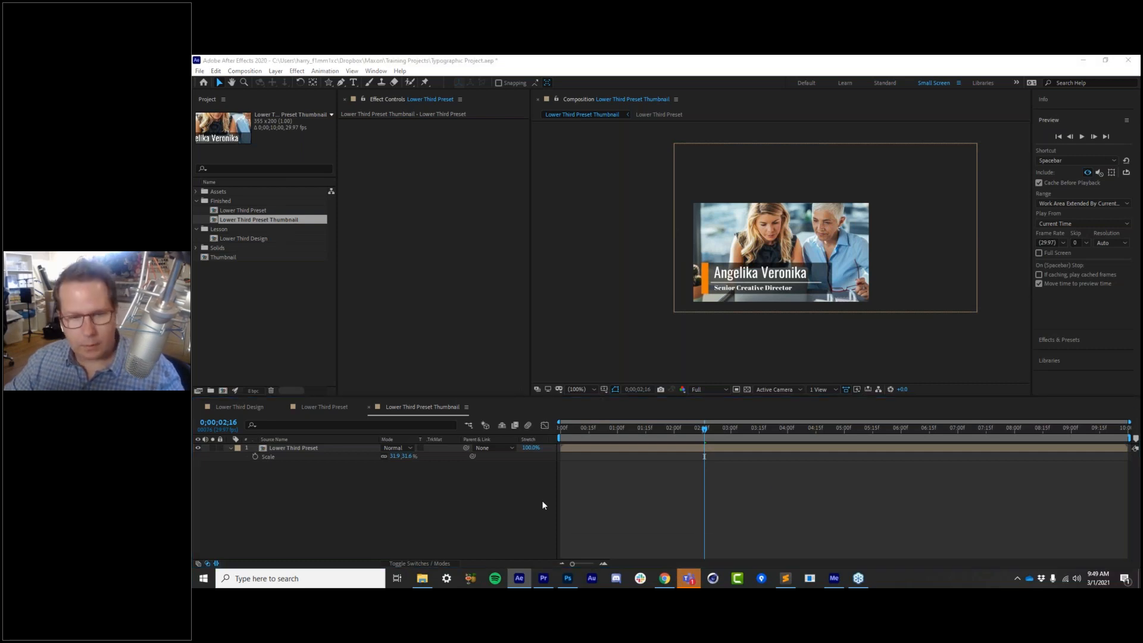
key("Escape")
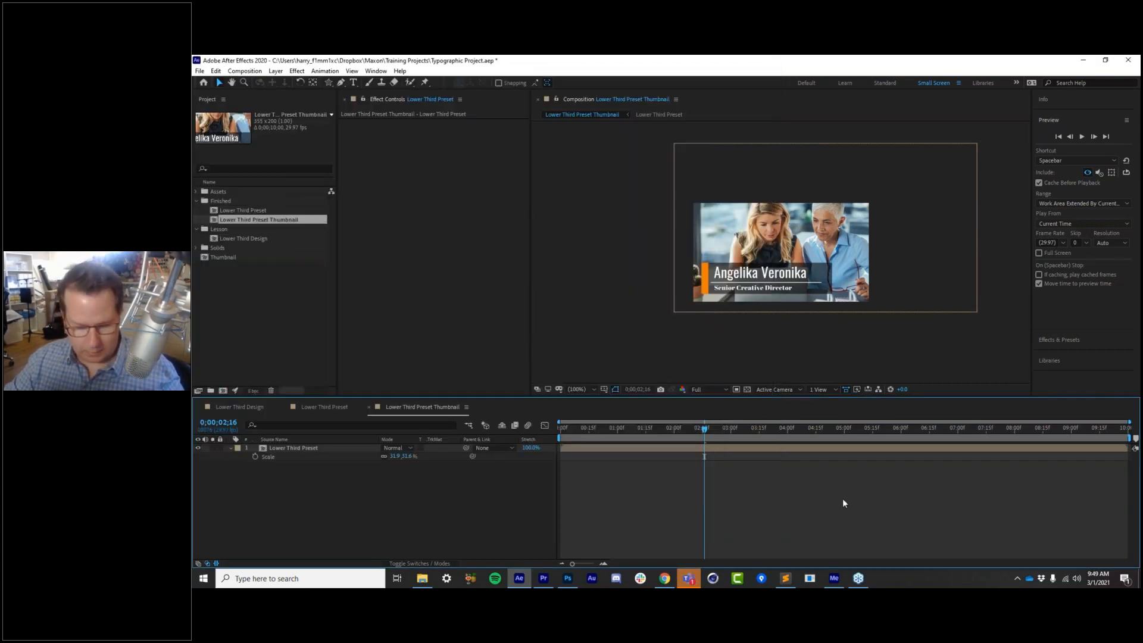
key("ctrl+alt+s")
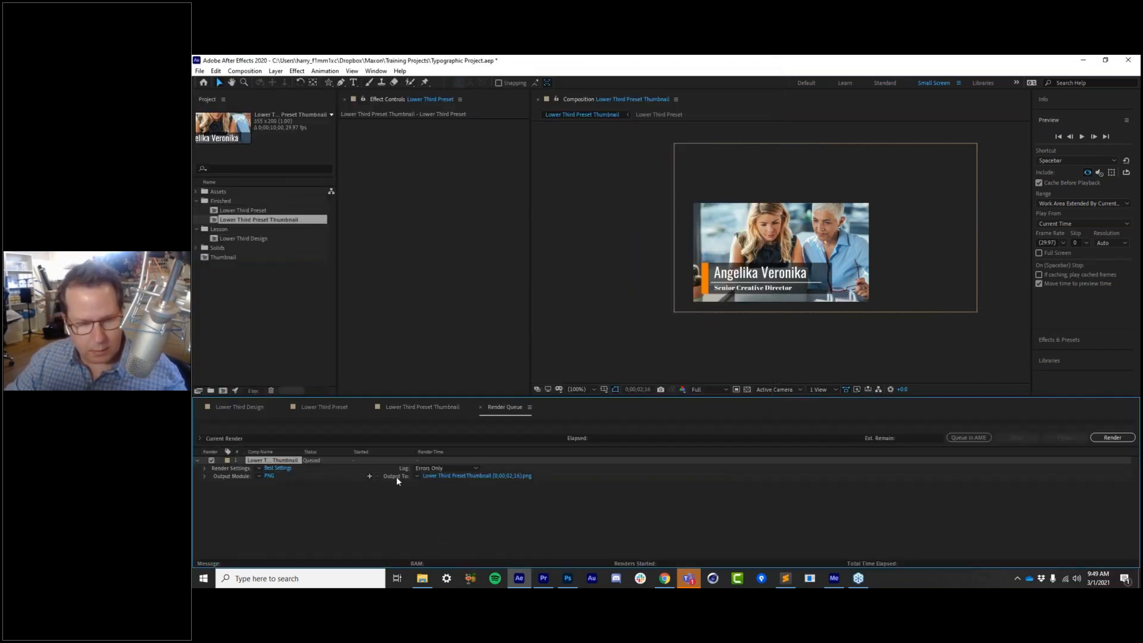
left_click(501, 474)
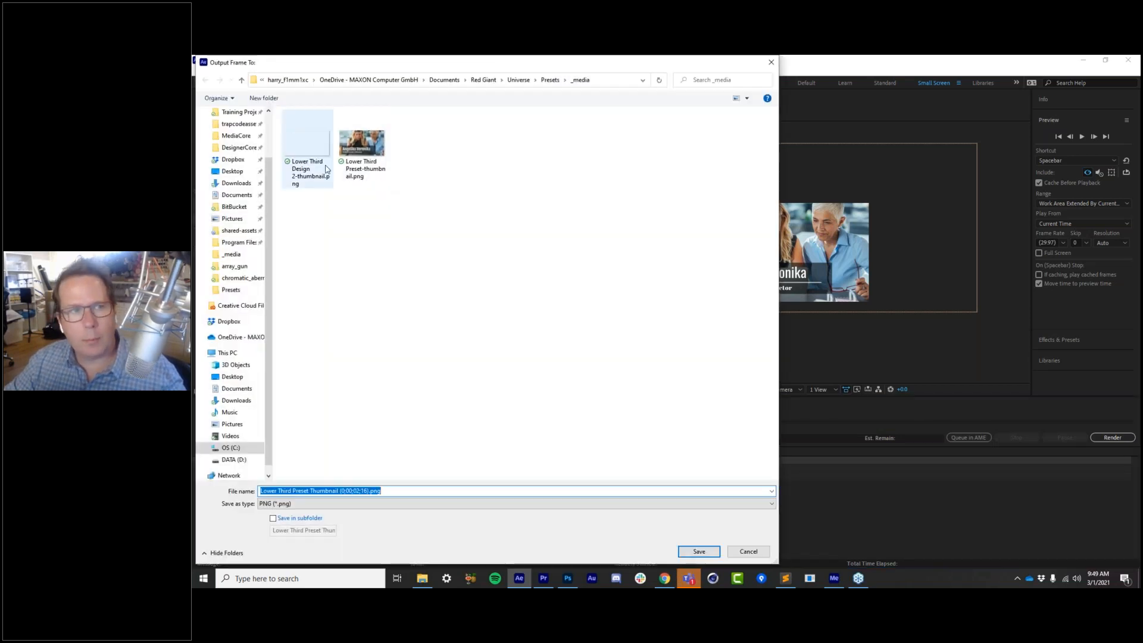
left_click(305, 179)
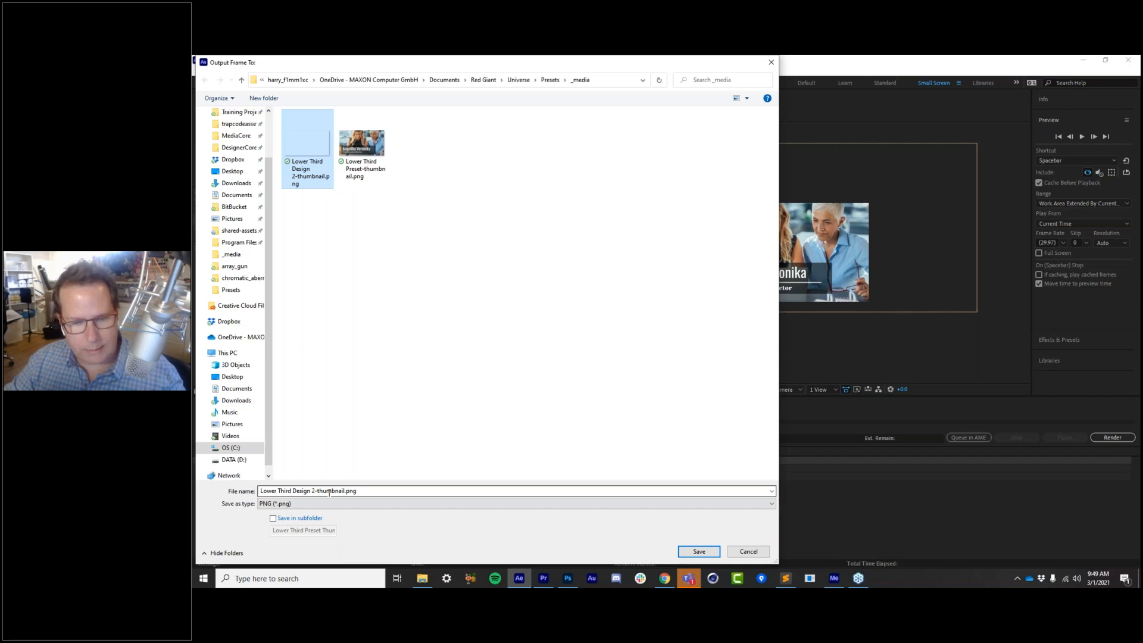
left_click(699, 551)
left_click(711, 337)
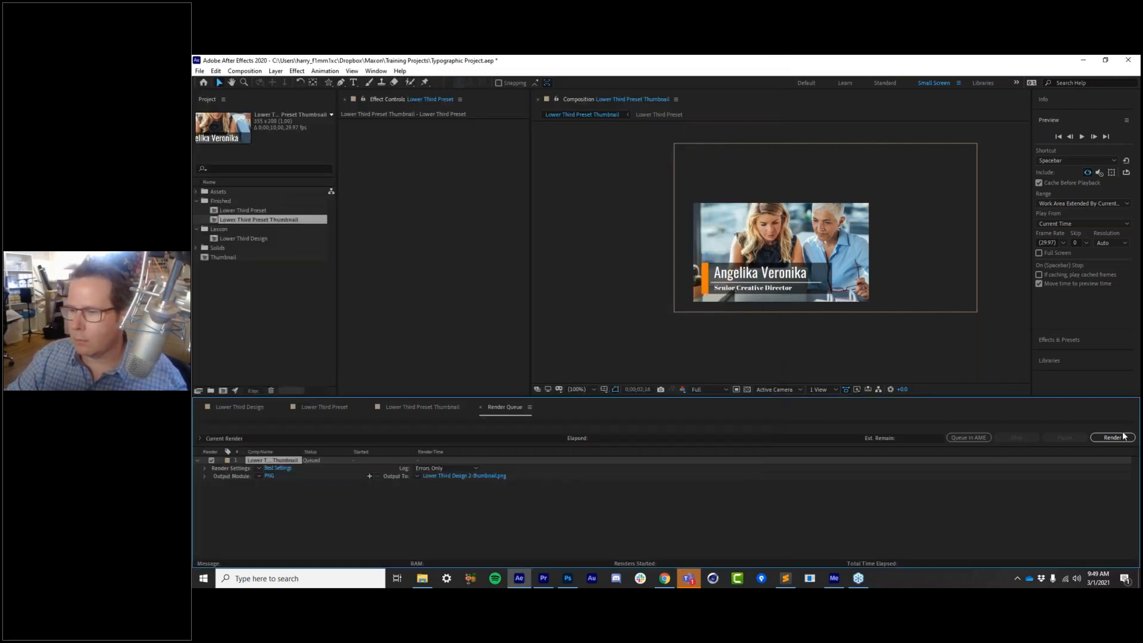
Render the queued thumbnail frame and return to the project's item list with nothing selected
left_click(1112, 438)
key("alt+Tab")
key("Escape")
left_click(236, 343)
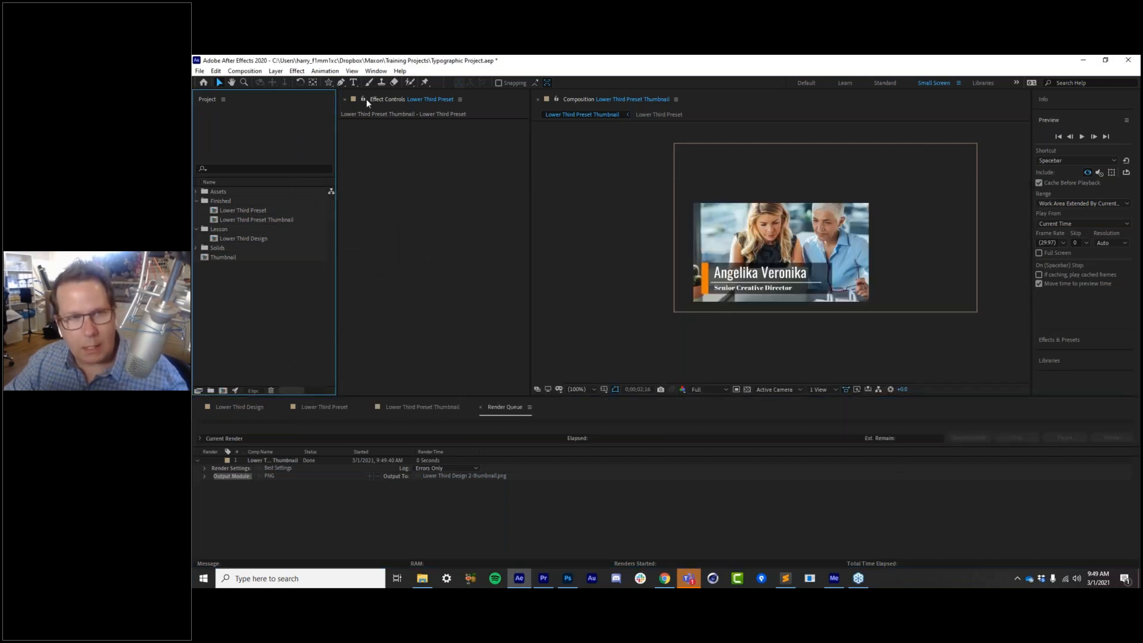
Open the RG Universe Dashboard and check the Lower Third Design 2 thumbnail among Typographic's custom presets
left_click(381, 71)
mouse_move(403, 124)
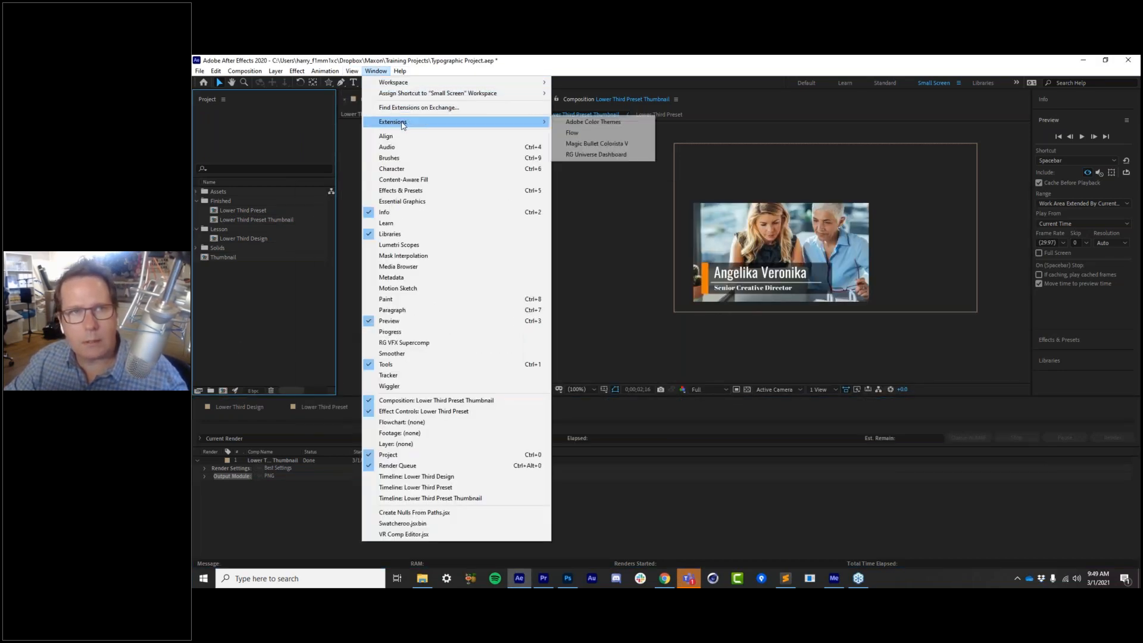
left_click(596, 154)
left_click_drag(837, 180, 510, 65)
left_click(595, 280)
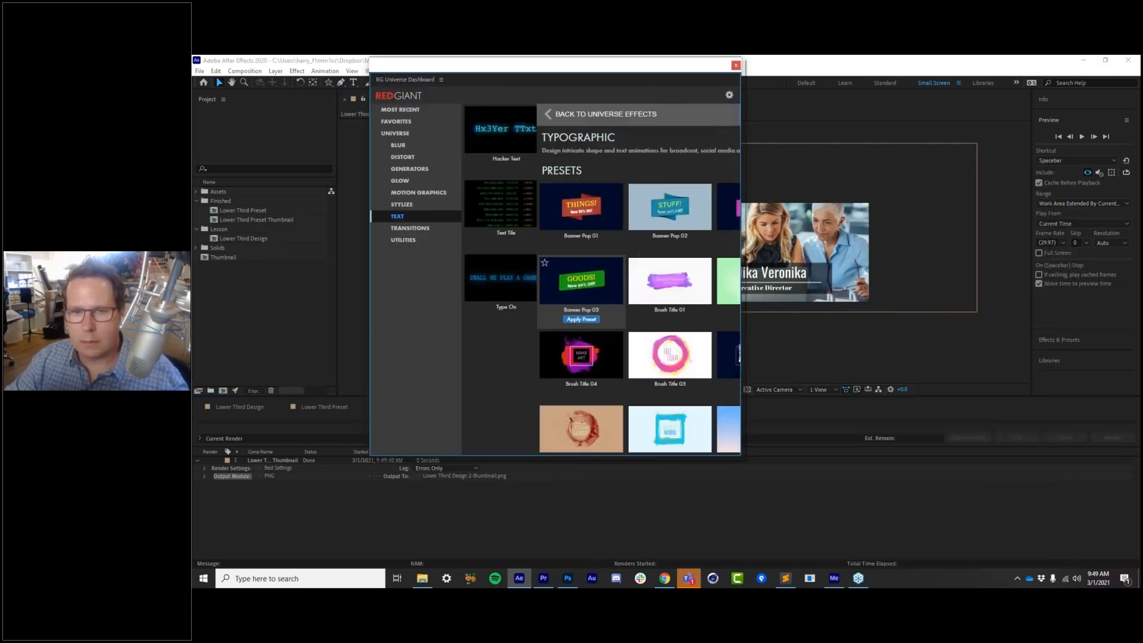
scroll(573, 357, "down", 10)
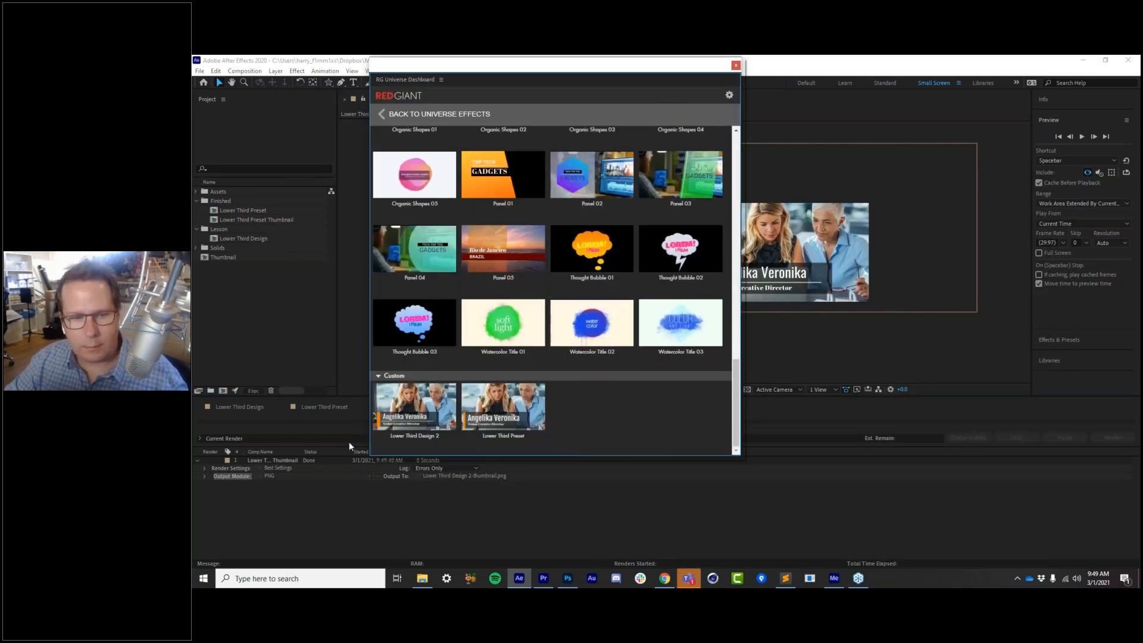
mouse_move(411, 410)
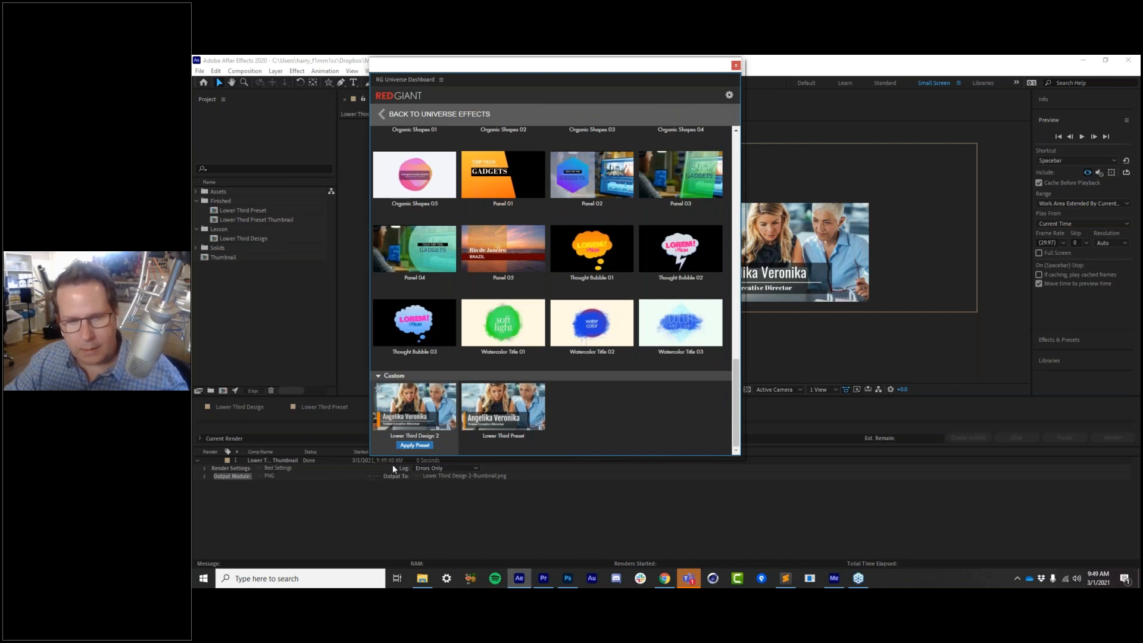
left_click(322, 517)
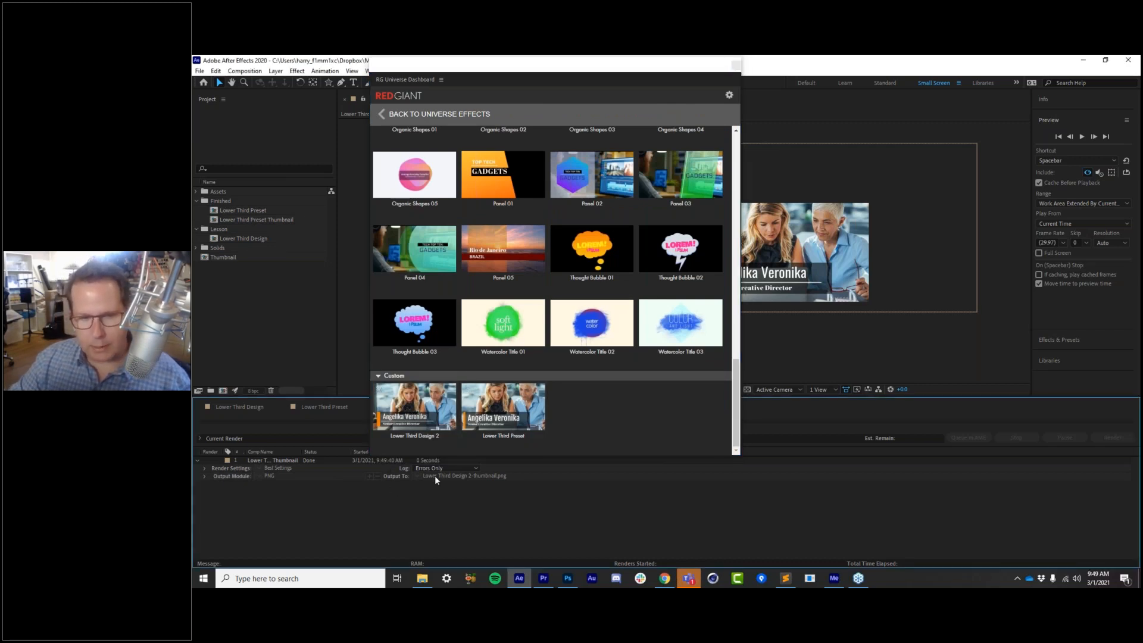
Switch to File Explorer and select the _media folder and Lower Third Design 2.rgx in the Universe Presets folder
key("alt+Tab")
left_click(717, 352)
left_click_drag(772, 159, 810, 139)
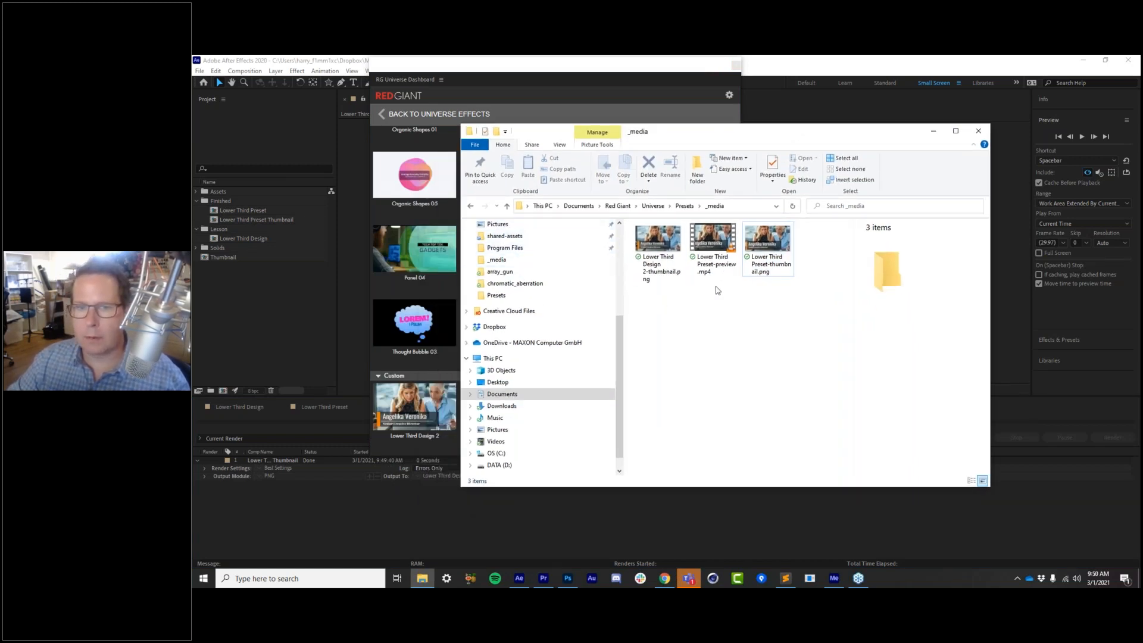
left_click(685, 205)
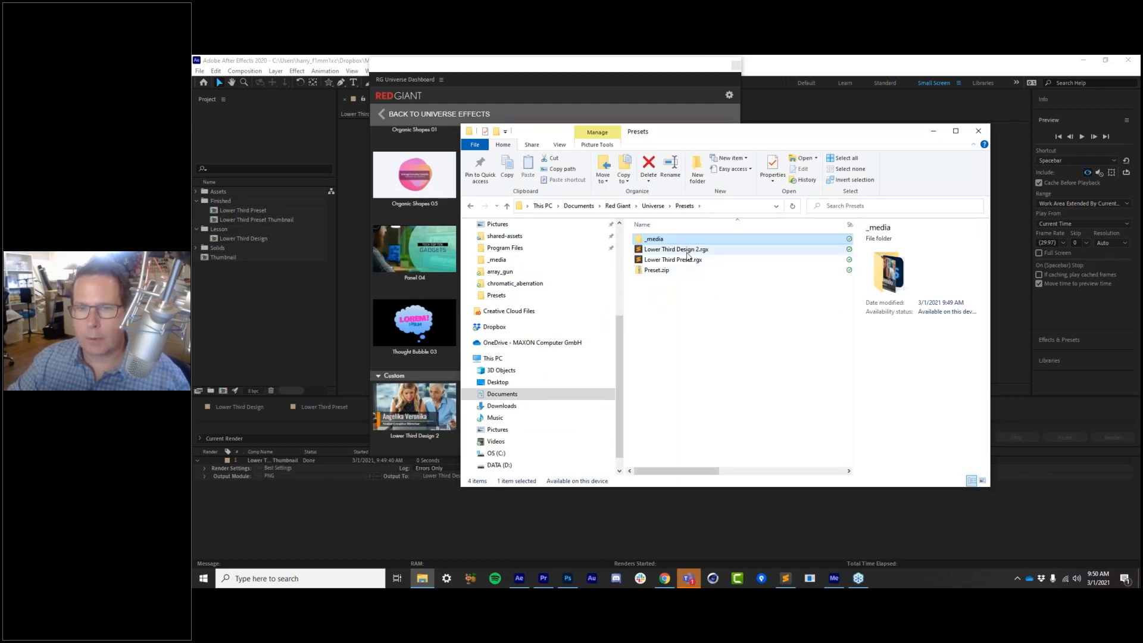
left_click(677, 249)
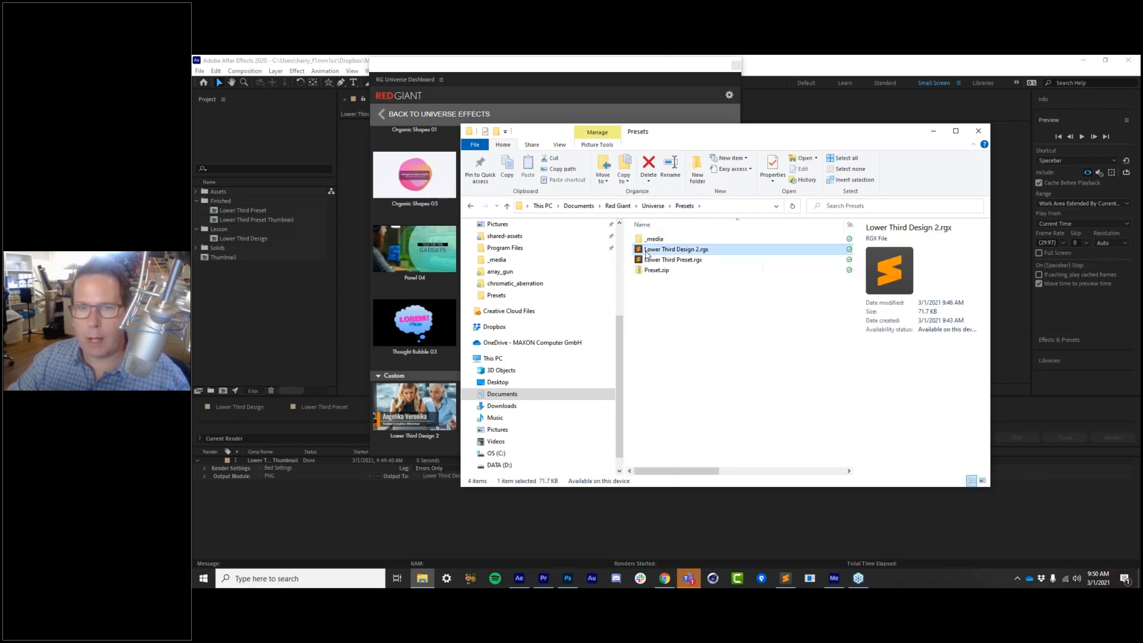
left_click(666, 239, "ctrl")
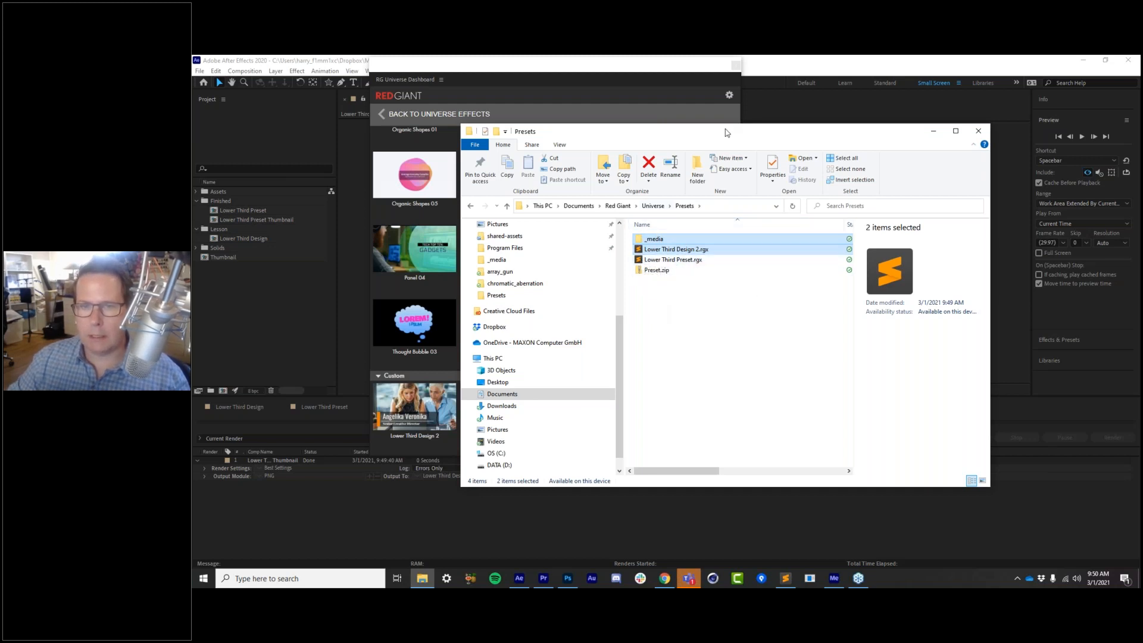
left_click_drag(732, 138, 723, 170)
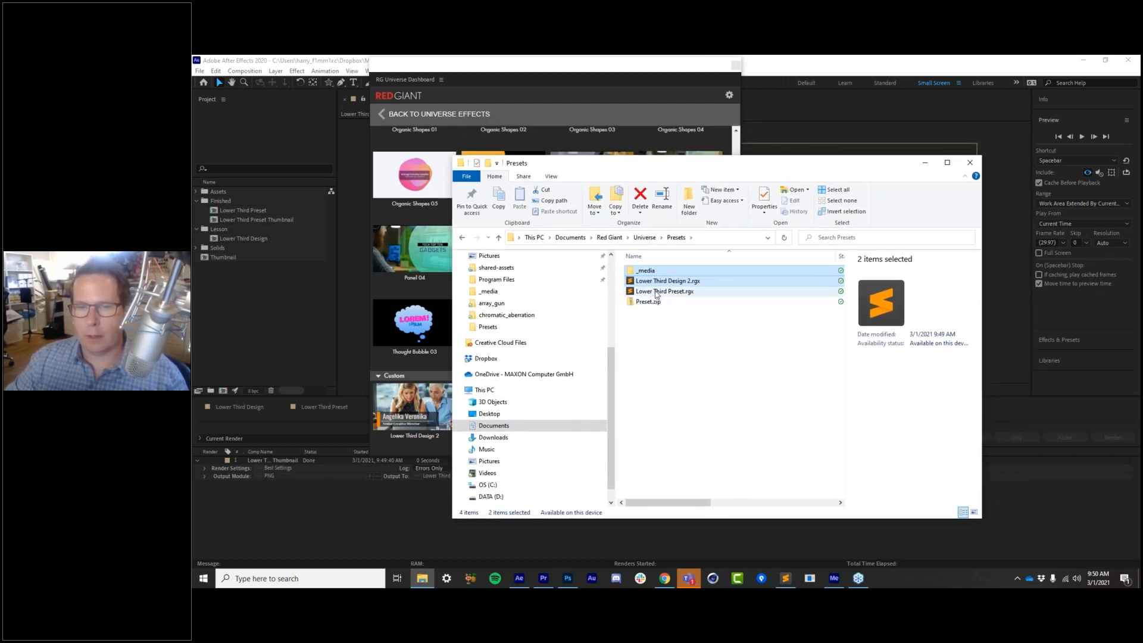
left_click(615, 106)
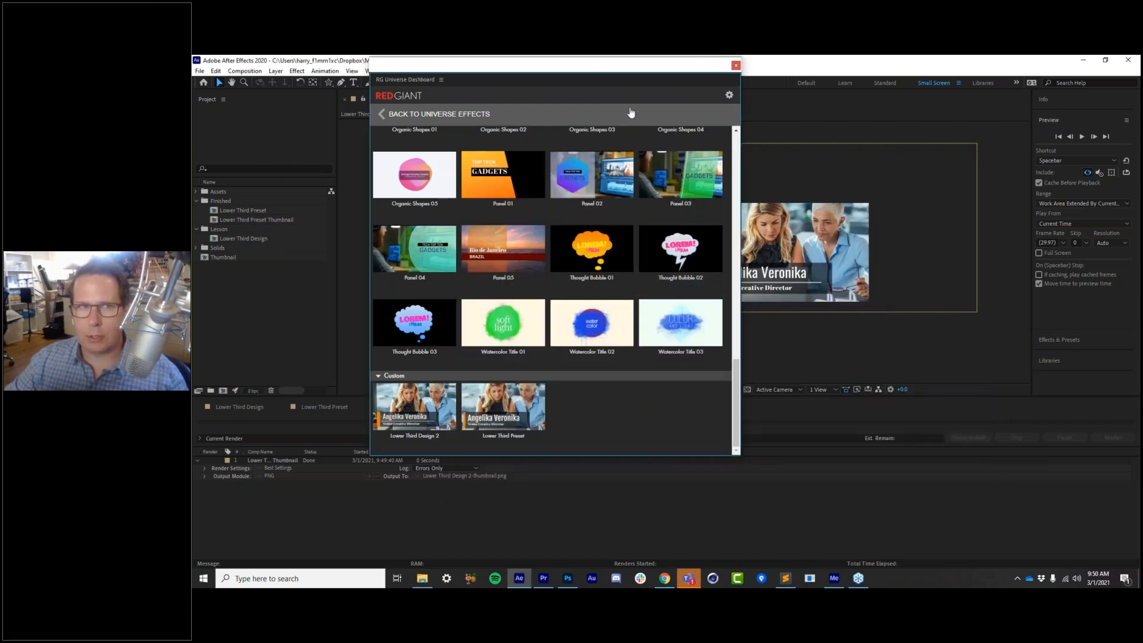
left_click_drag(633, 70, 559, 84)
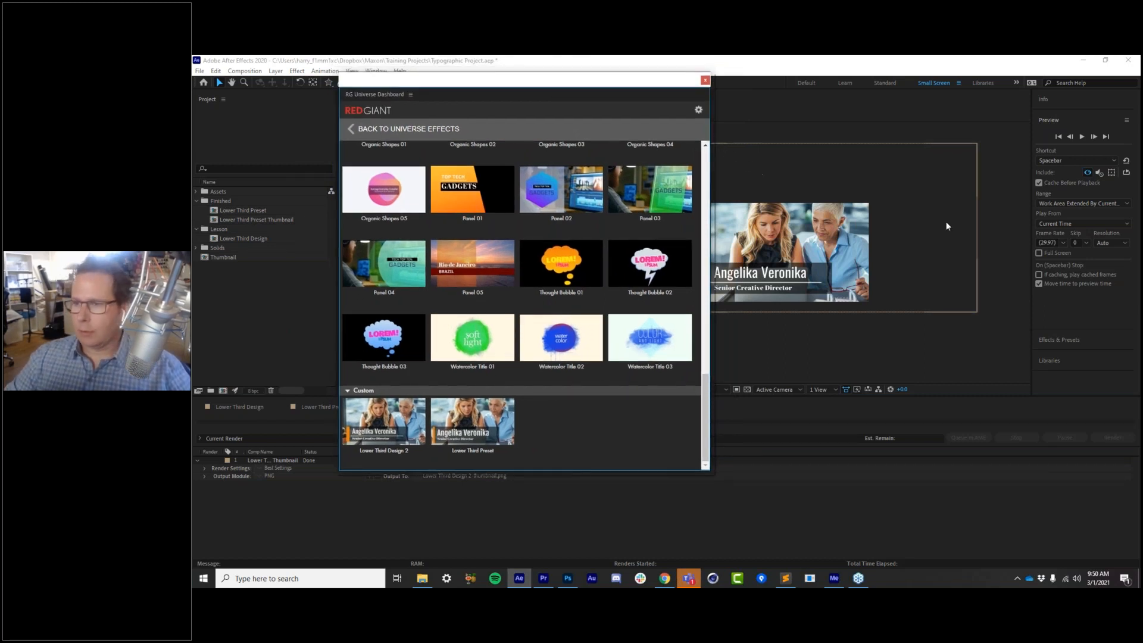
left_click(1045, 514)
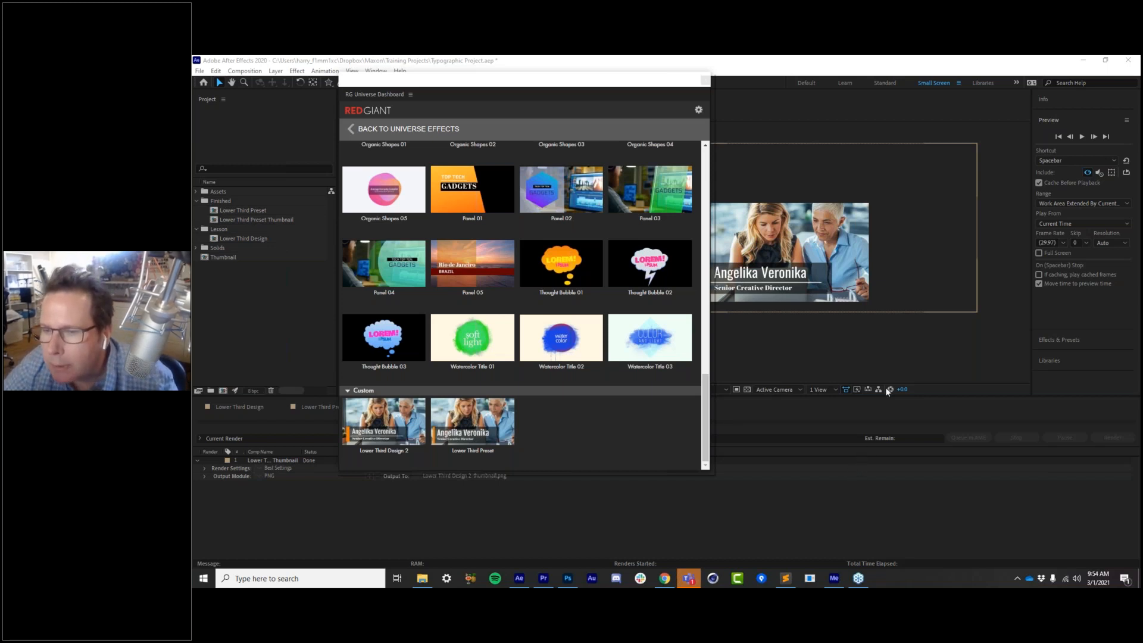
left_click(960, 347)
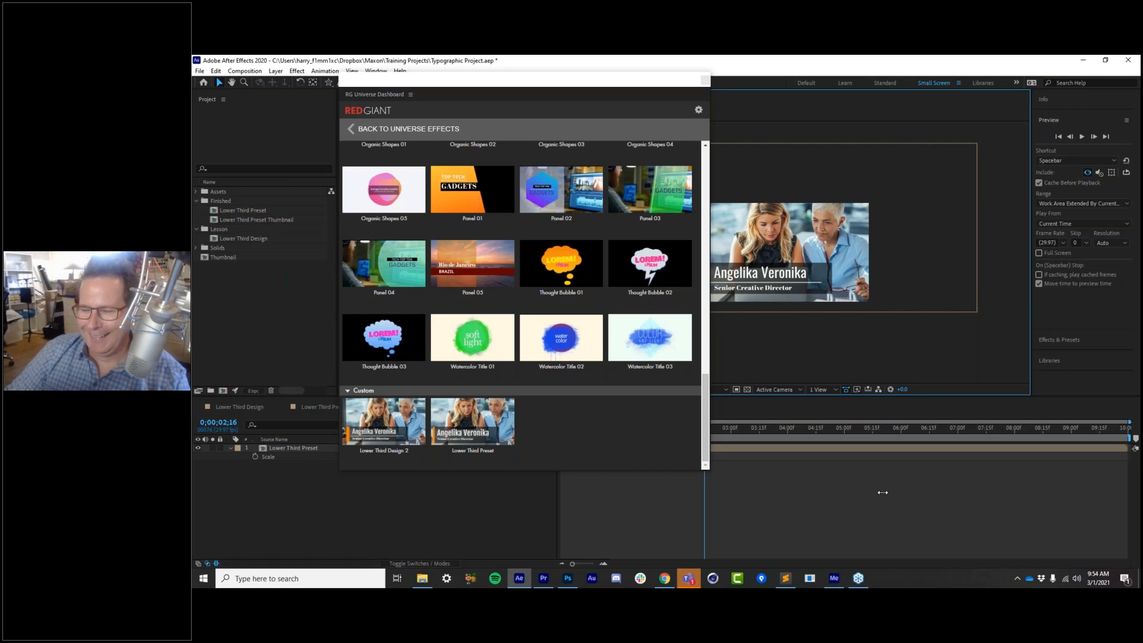
left_click(985, 343)
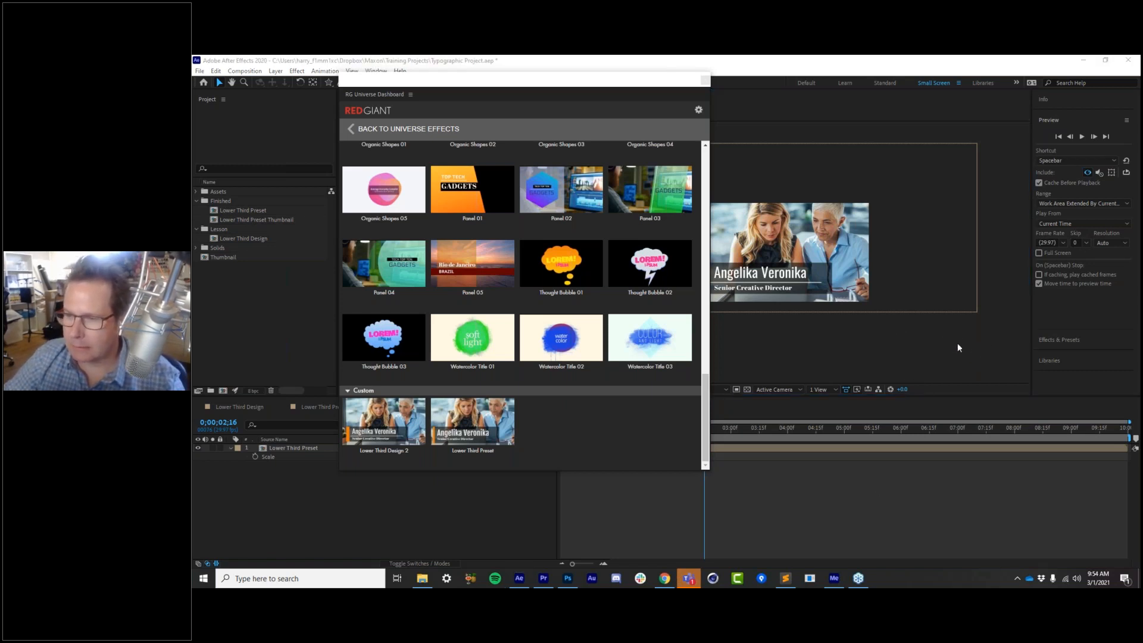
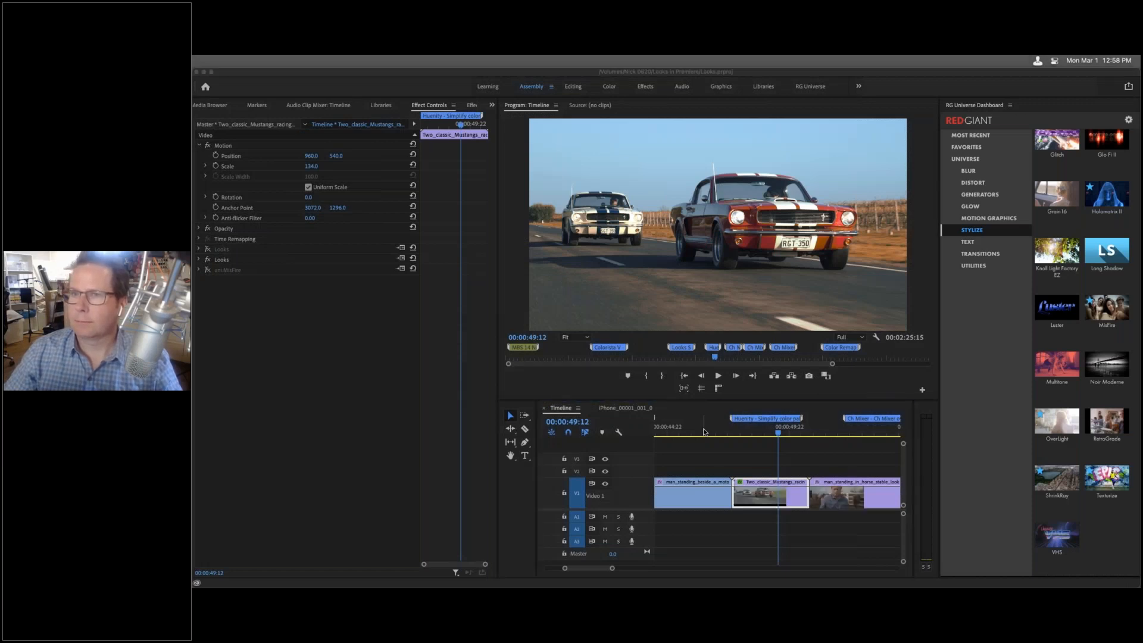
Fit the whole sequence in the Premiere Pro timeline and place the playhead on the motorcycle clip at 00:00:40:19
left_click(703, 430)
key("Home")
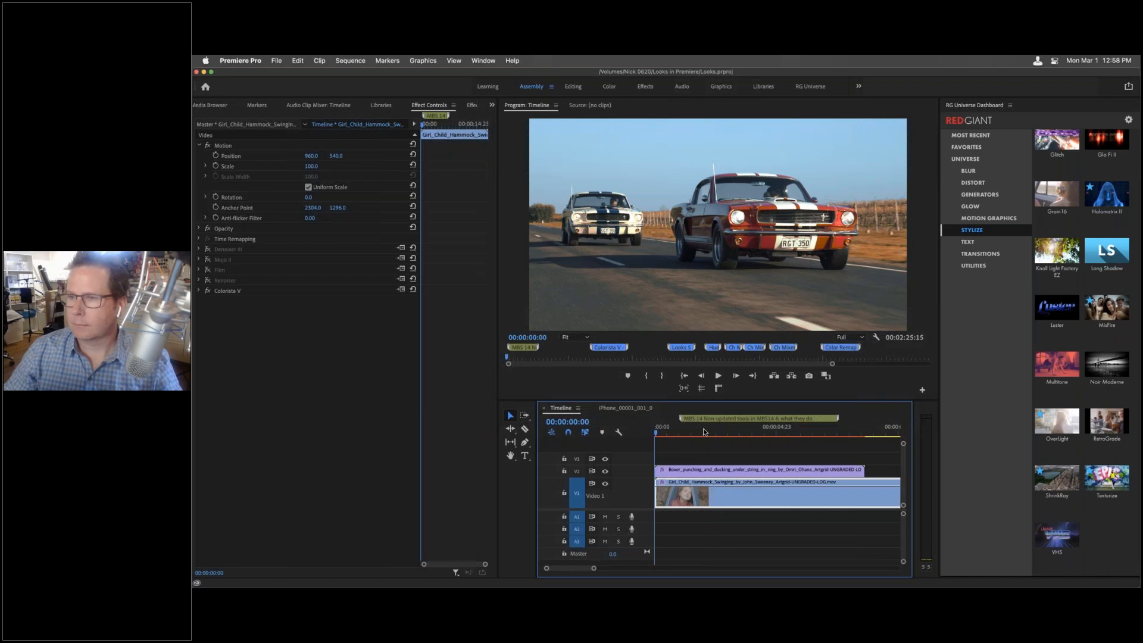
key("backslash")
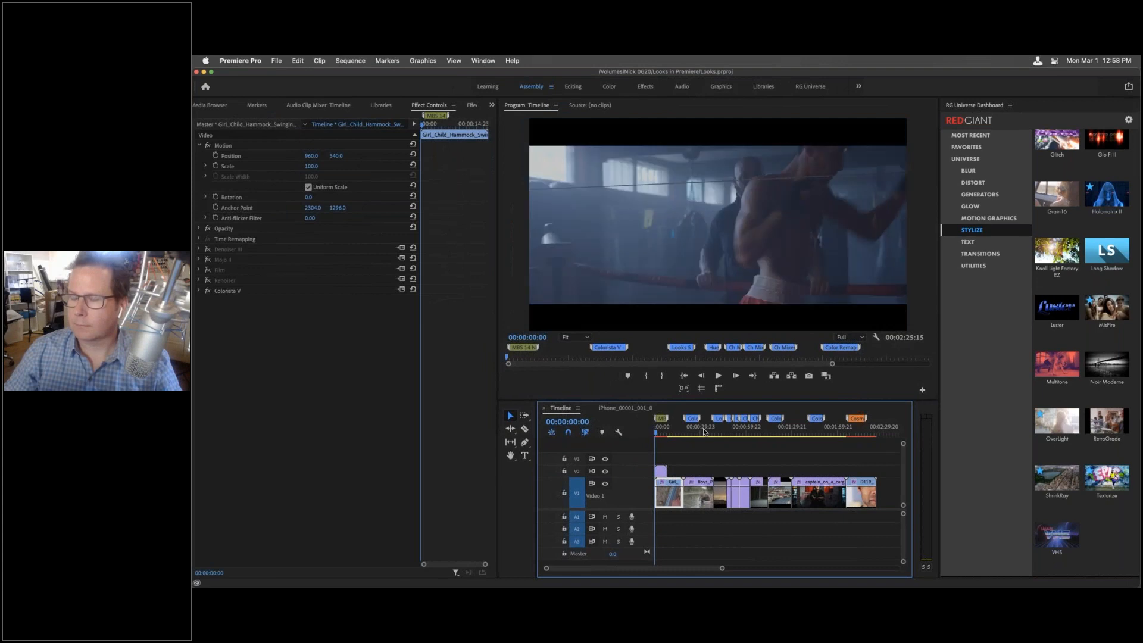
left_click_drag(703, 431, 718, 431)
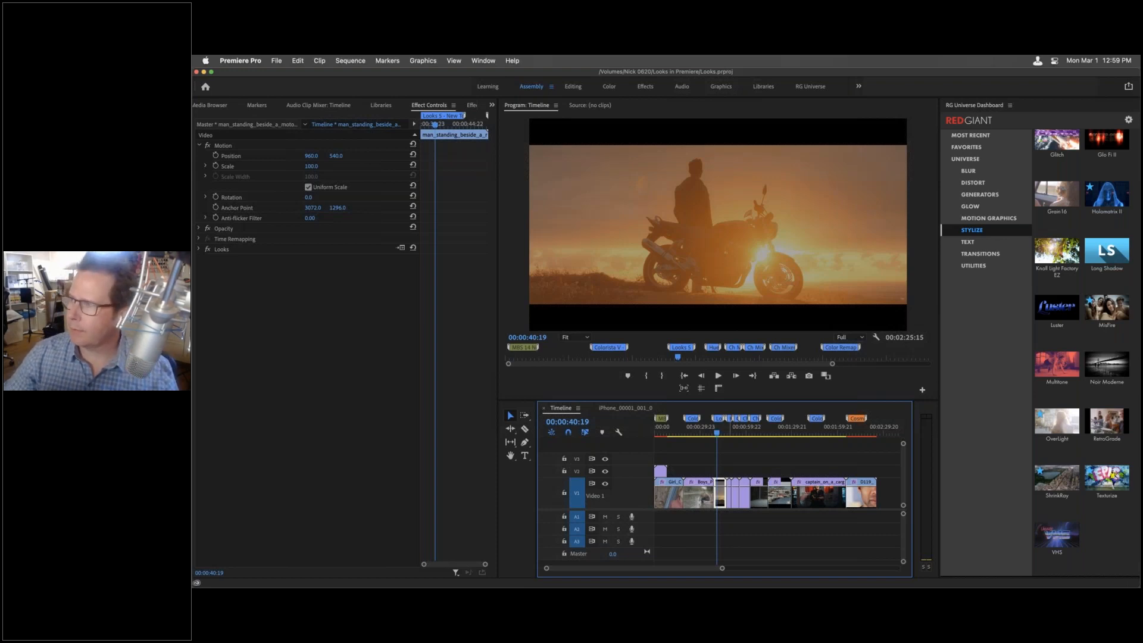
Switch to Safari, search for "justin mcclure gyst" and open the GYST page on justinmcclure.com
left_click(453, 578)
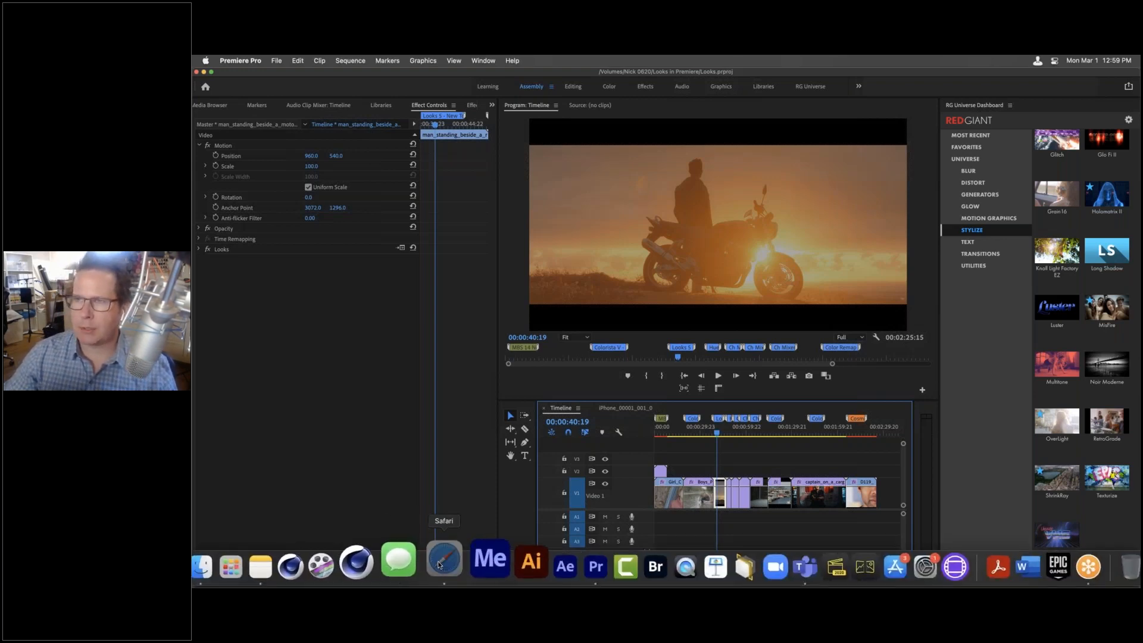
type("ju")
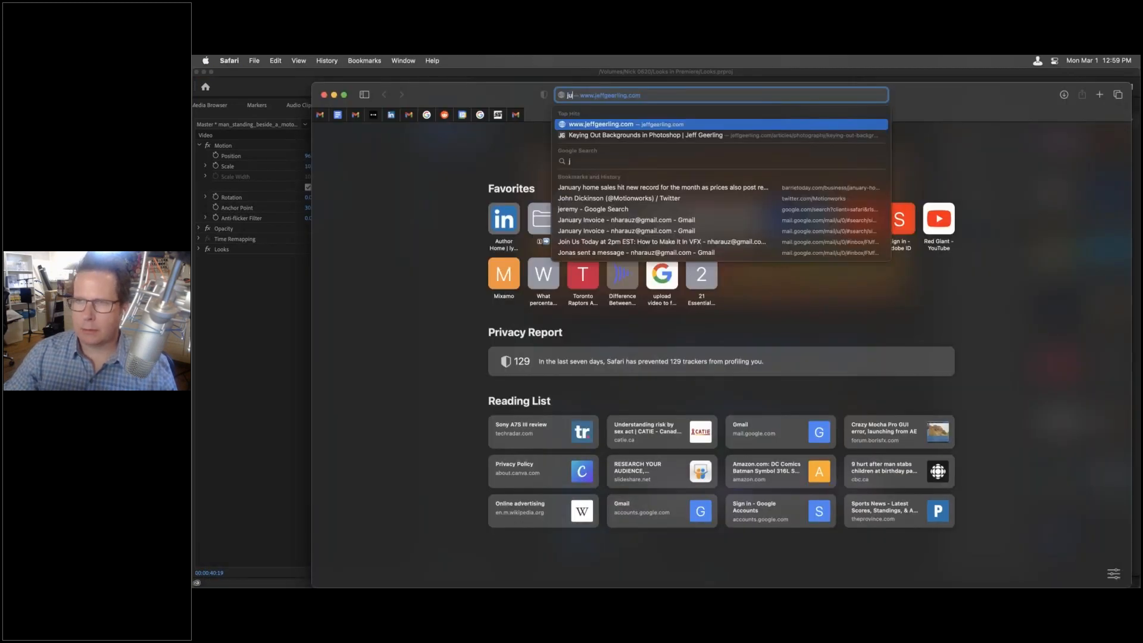
type("stin mcc")
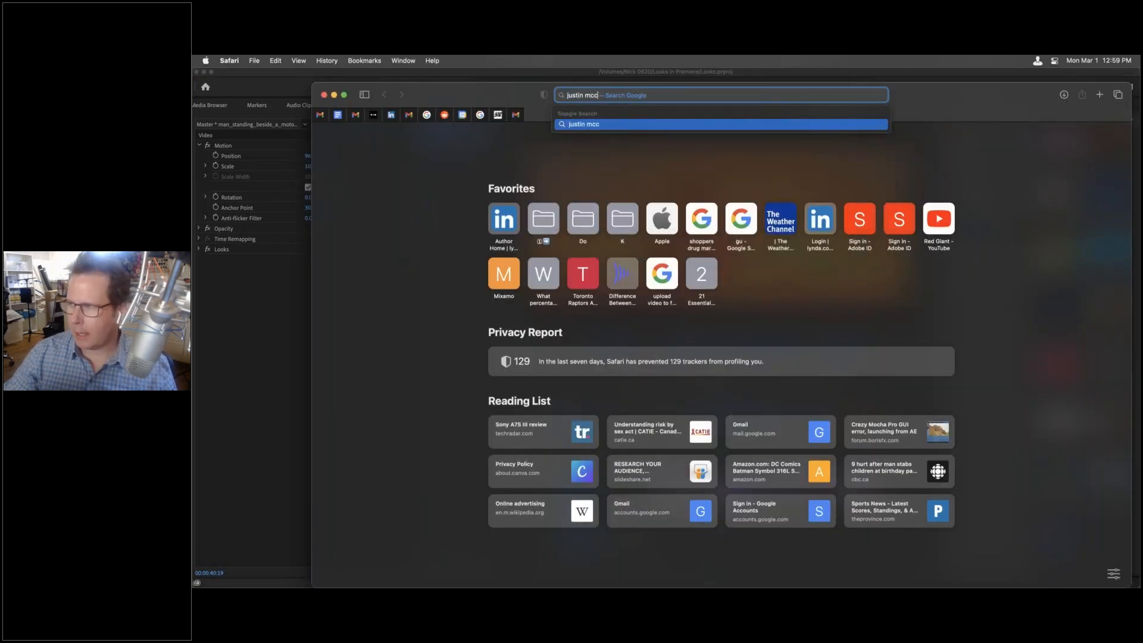
type("lure gyst")
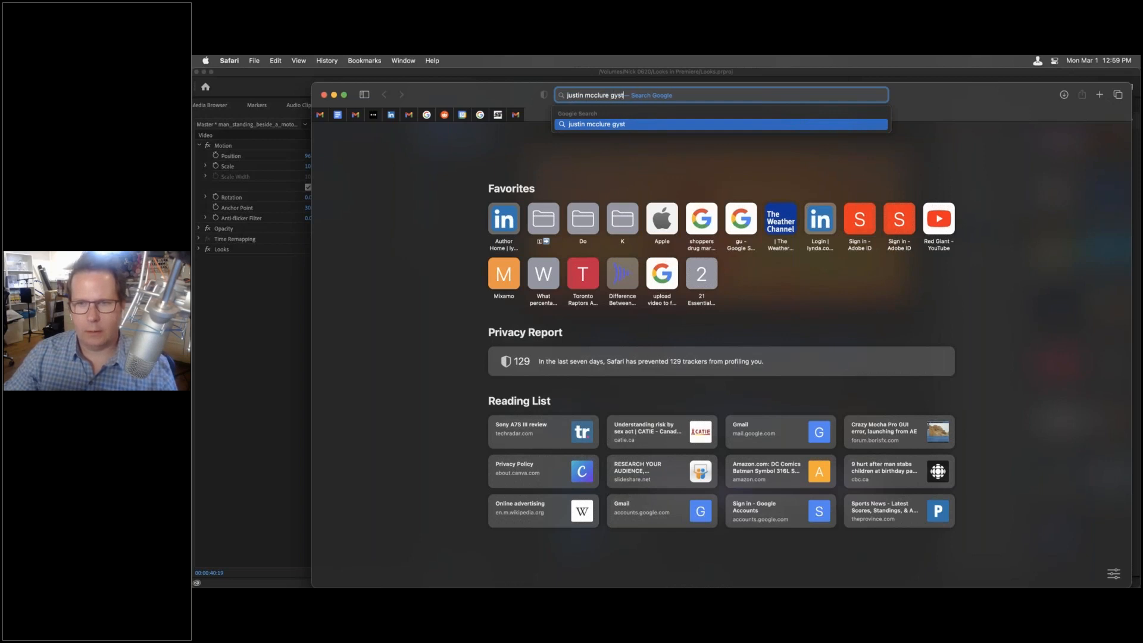
key("Return")
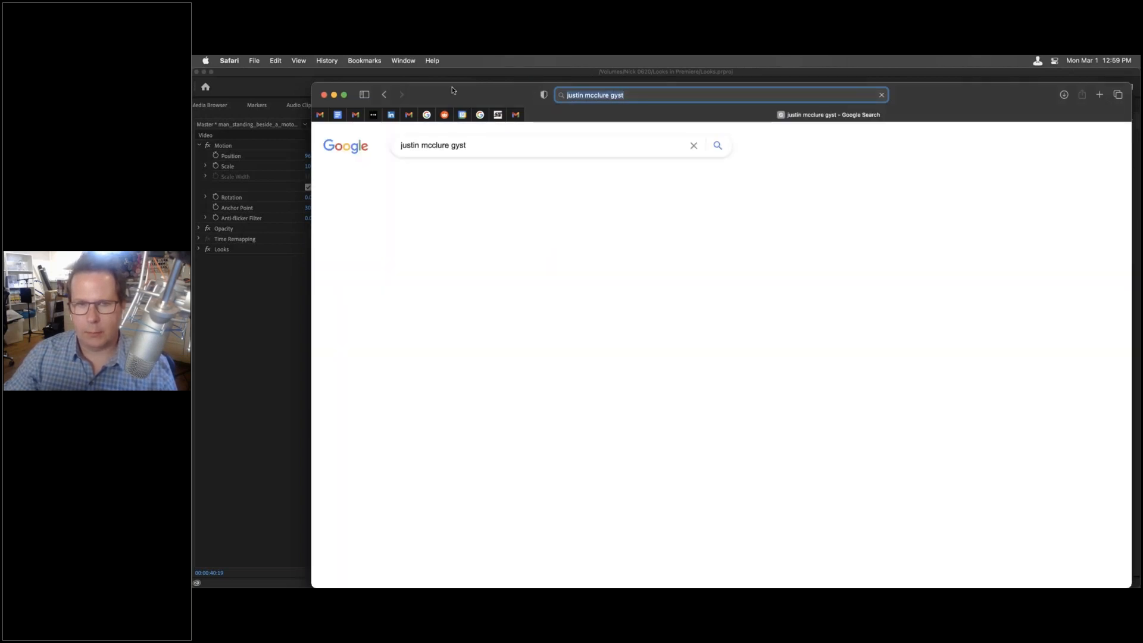
left_click_drag(418, 88, 375, 88)
left_click(394, 231)
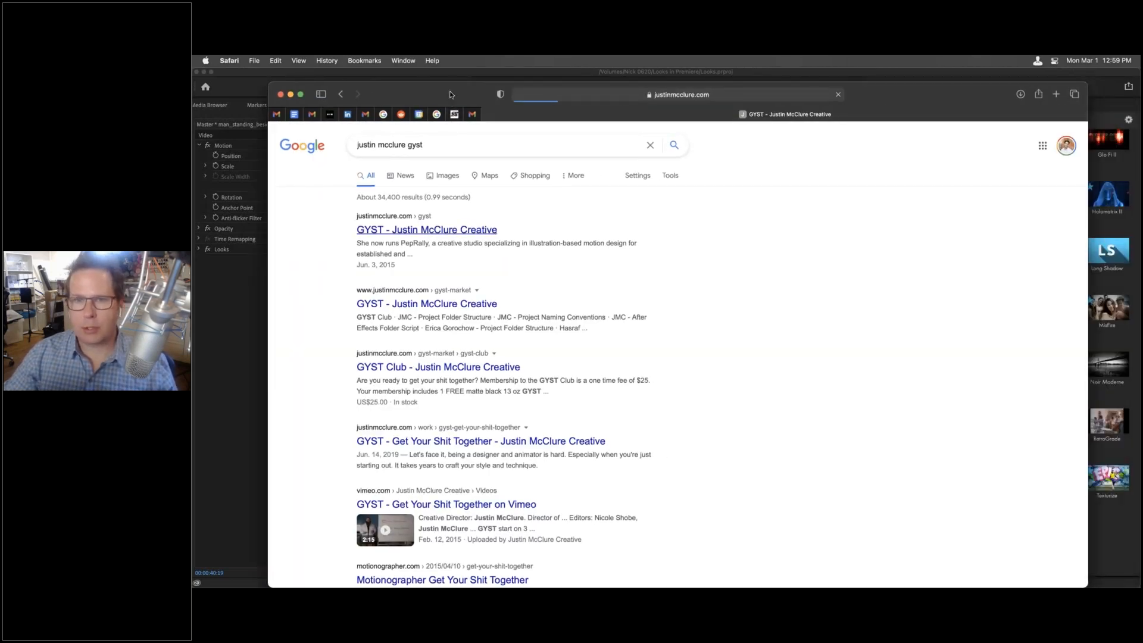
Find the graymachine.com contributor's section on the GYST page and download the project folder template offered there
left_click_drag(453, 88, 387, 82)
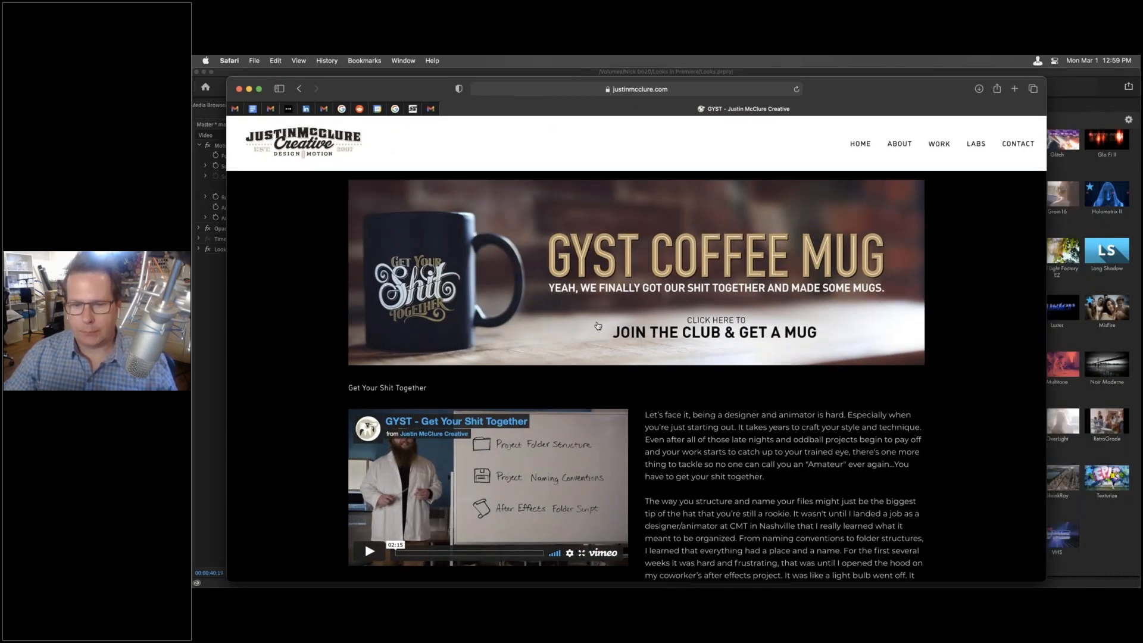
scroll(597, 325, "down", 10)
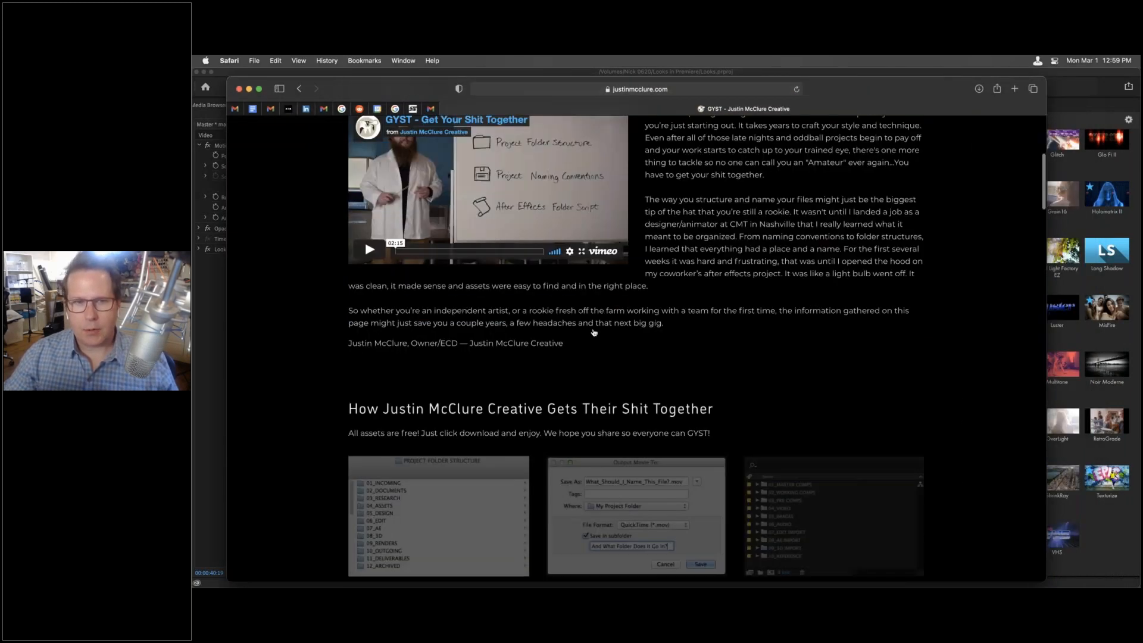
scroll(593, 332, "down", 15)
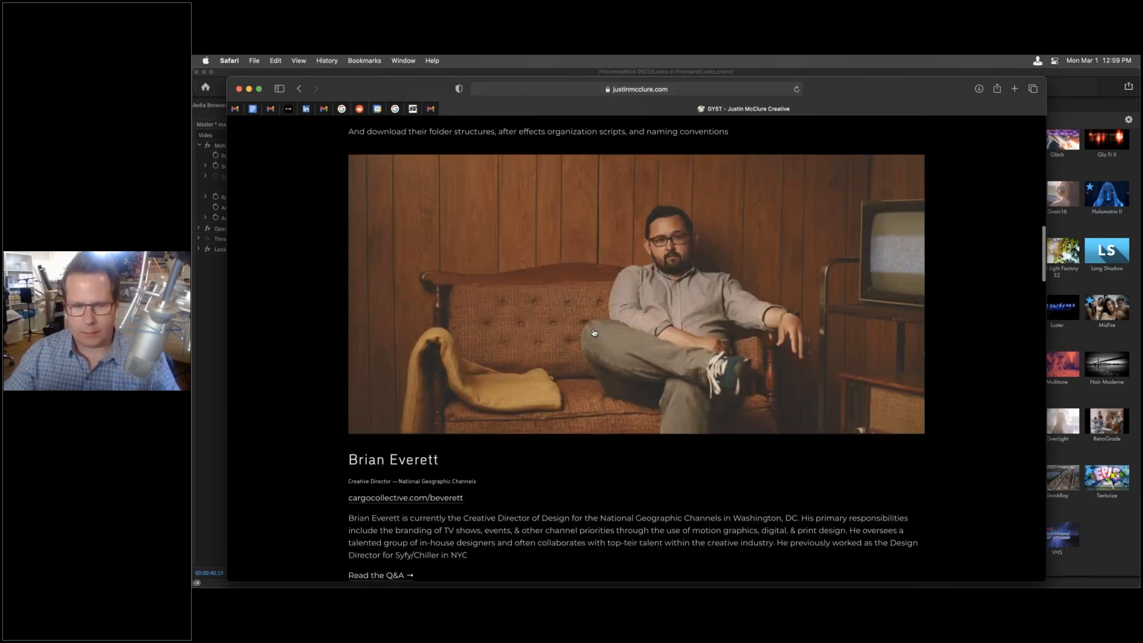
scroll(593, 332, "down", 15)
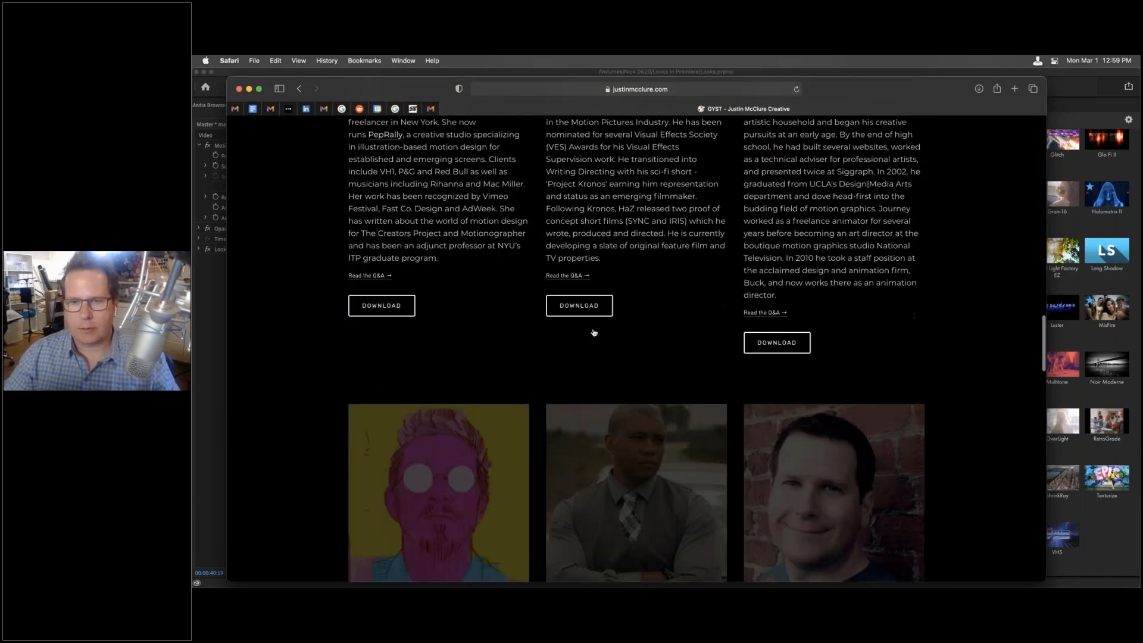
scroll(594, 333, "down", 3)
scroll(594, 333, "up", 3)
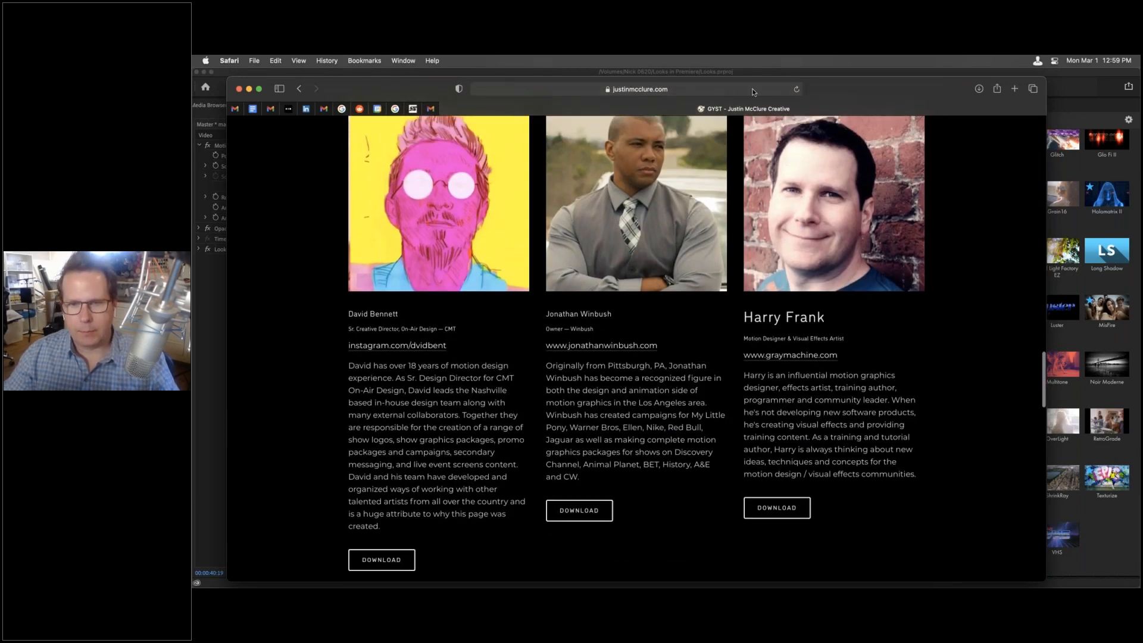
left_click_drag(777, 90, 639, 85)
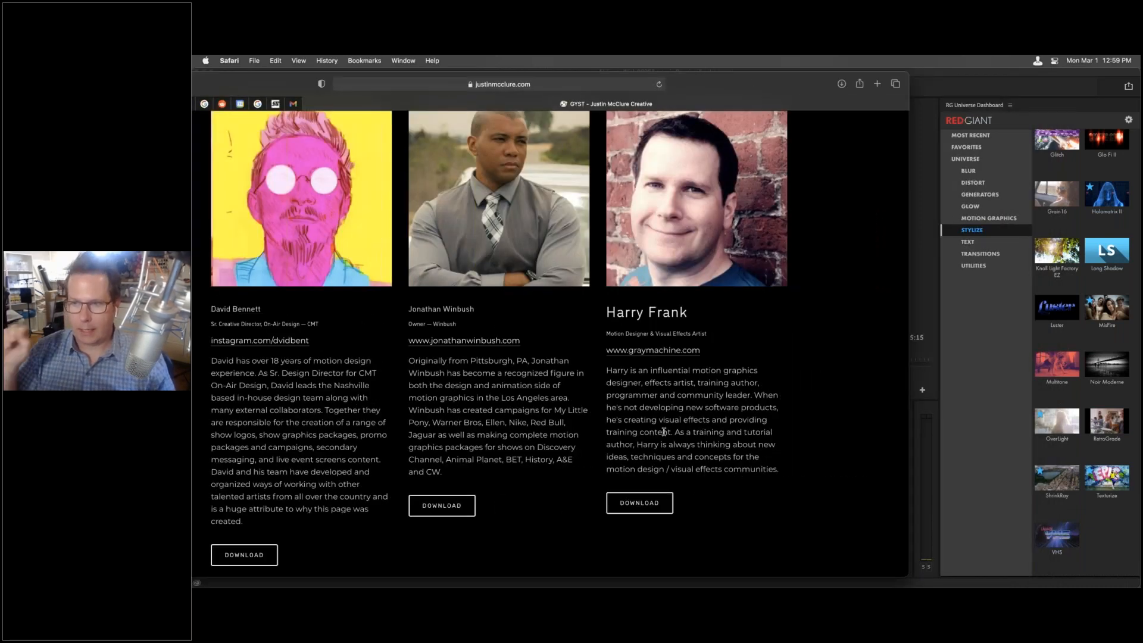
scroll(650, 504, "down", 1)
left_click(649, 503)
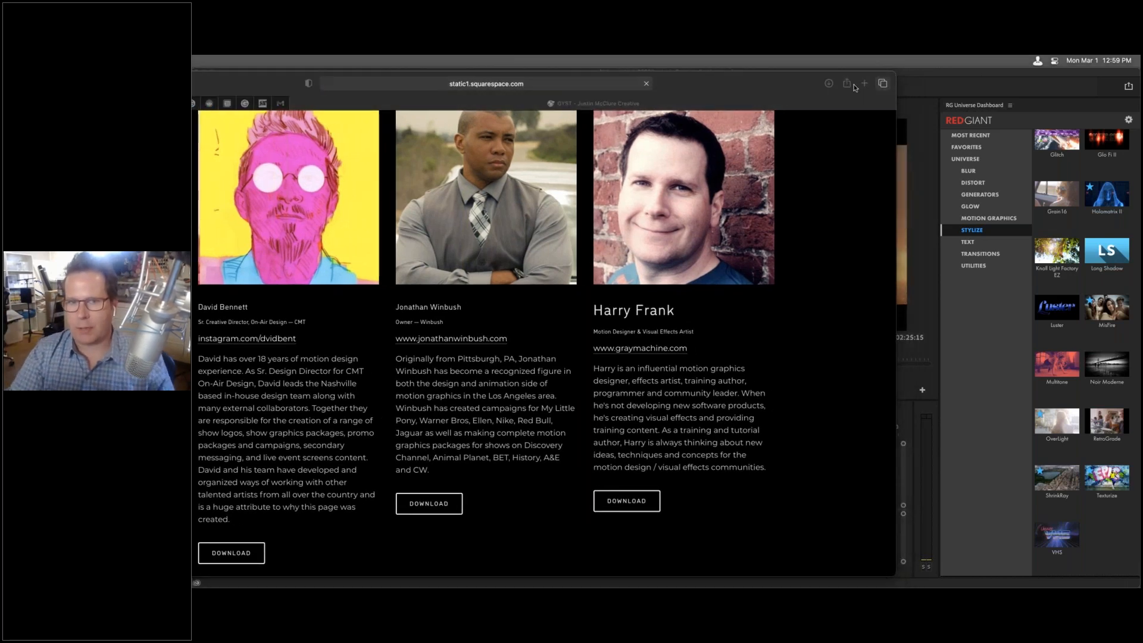
Open the downloaded GYST folder in Finder from Safari's downloads list and move its window clear of the list
left_click(830, 83)
left_click(794, 131)
double_click(794, 131)
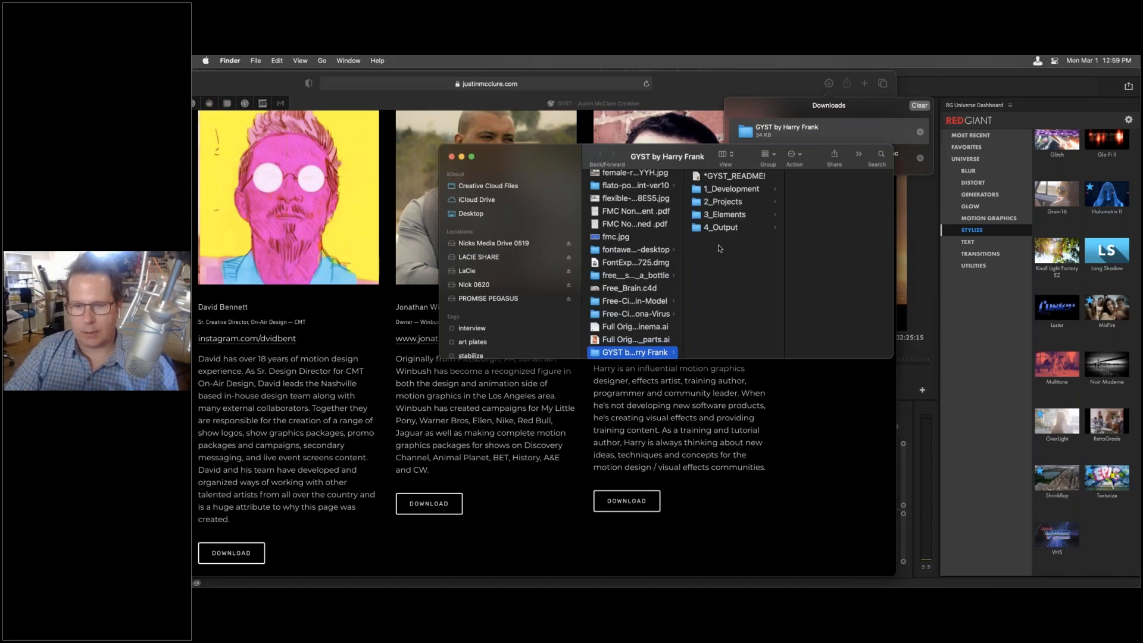
left_click_drag(507, 162, 393, 157)
Examine the subfolders of the GYST template, including 1_Development and 2_Projects
left_click(619, 187)
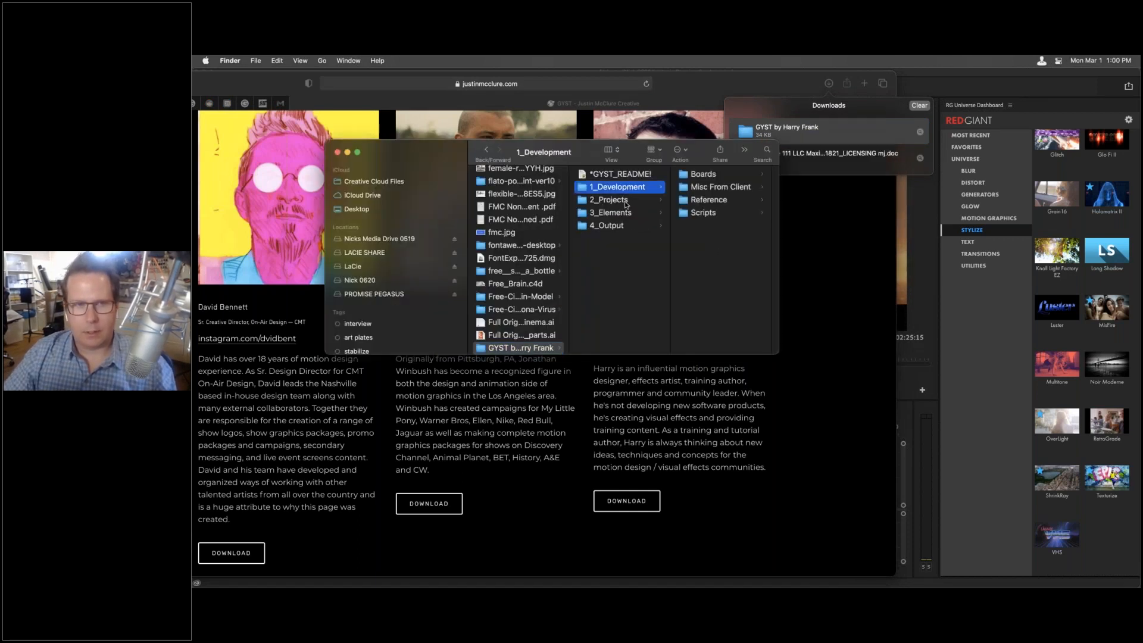
key("Down")
key("Down")
key("Down")
key("Up")
key("Up")
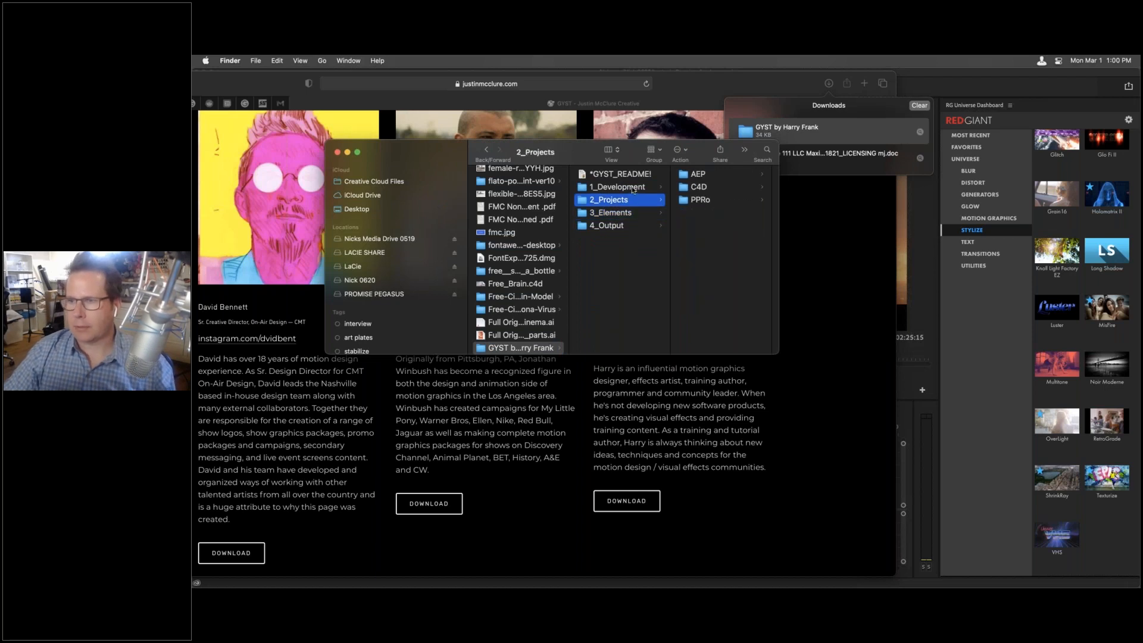
Examine the contents of 1_Development, 3_Elements and 4_Output in the GYST template and close its Finder window
key("Up")
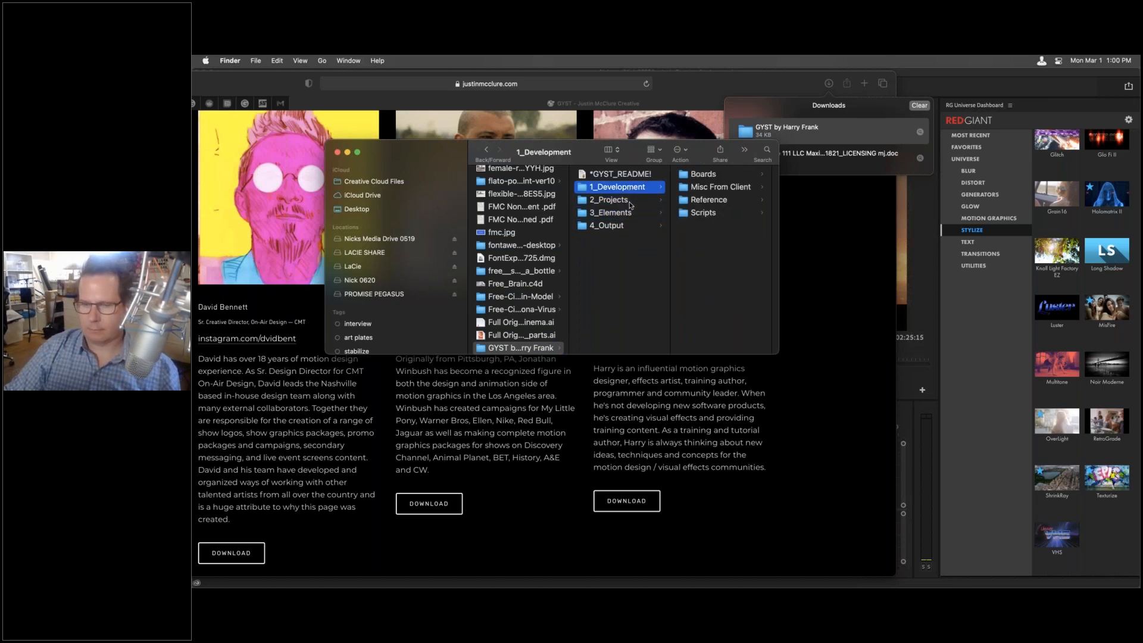
key("Down")
key("Down")
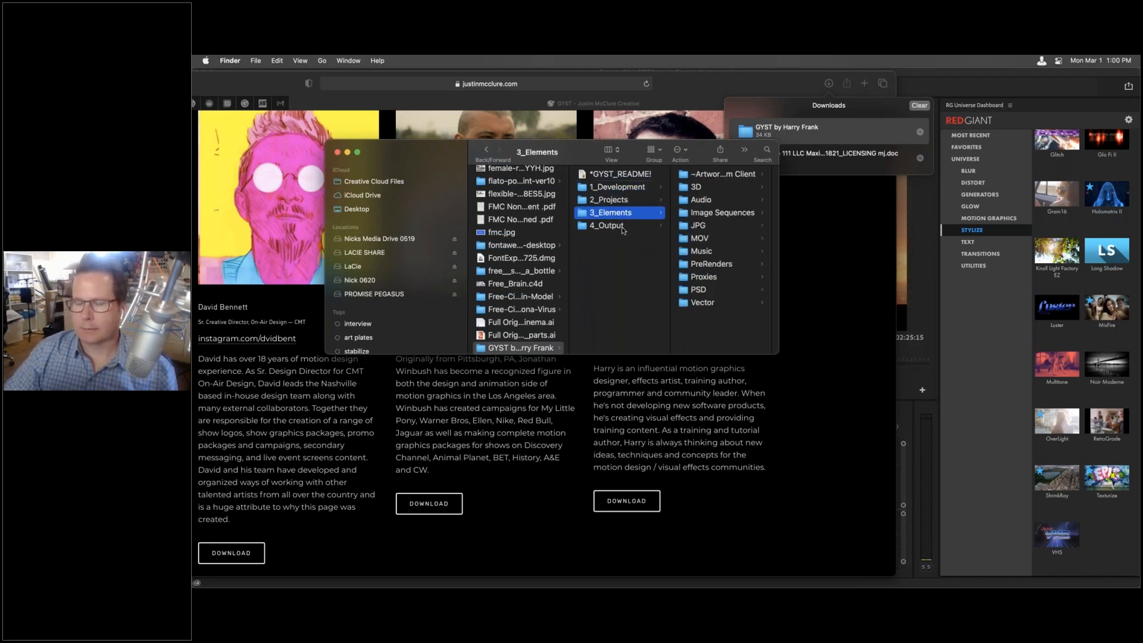
key("Down")
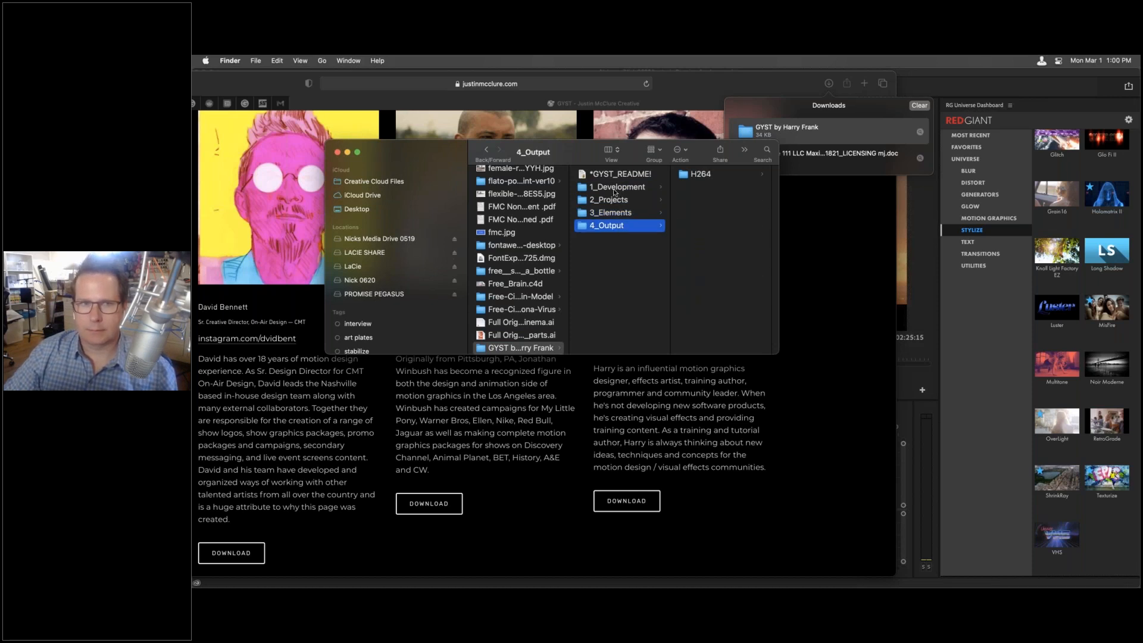
left_click(615, 188)
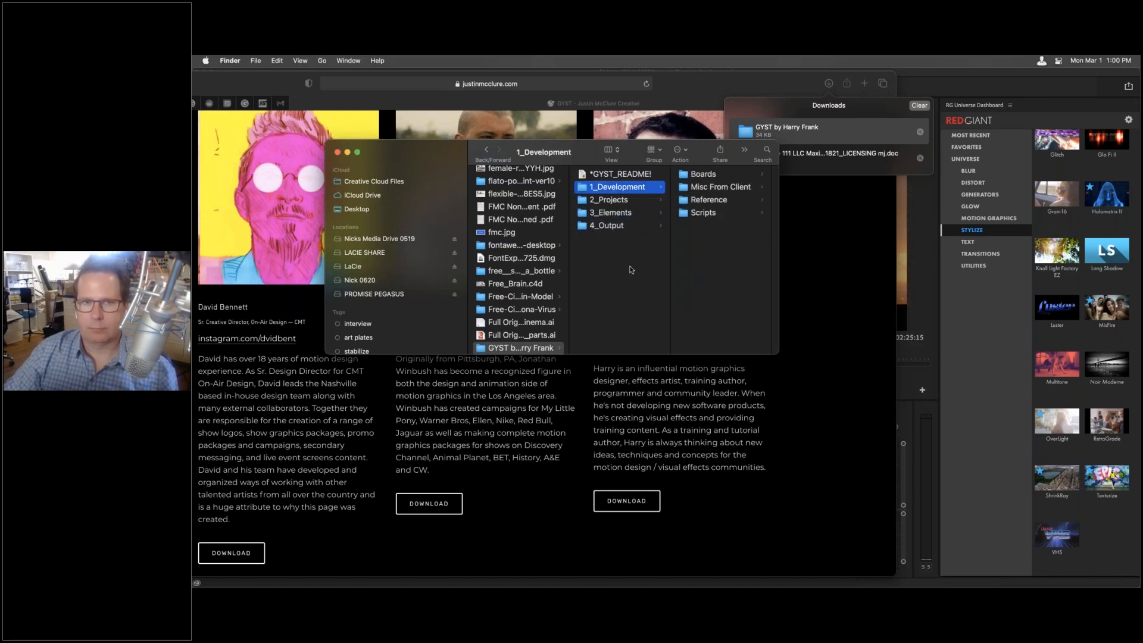
left_click(632, 226)
left_click(633, 213)
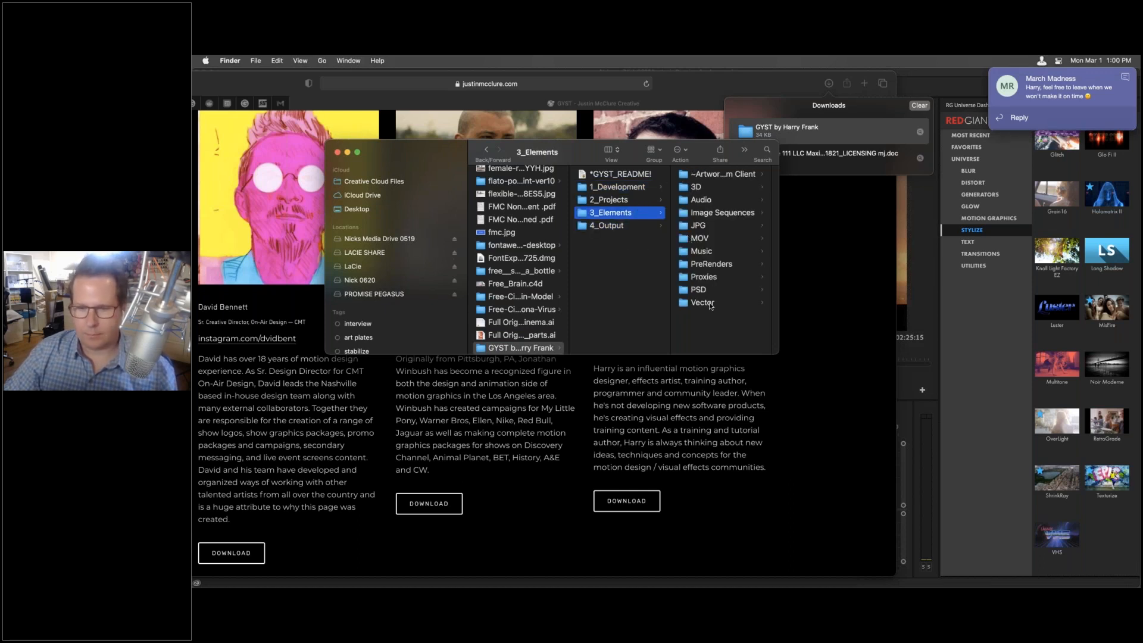
left_click(338, 153)
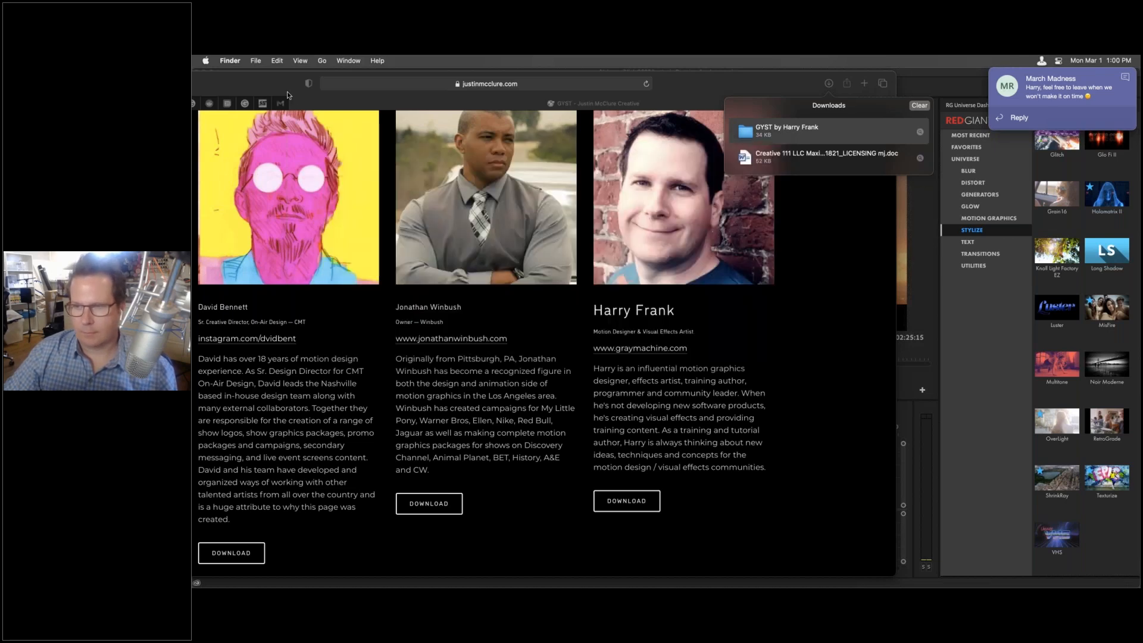
Bring the GYST page fully into view, review its intro and Justin McClure Creative's free downloads, and close the Safari window
left_click_drag(446, 96, 573, 92)
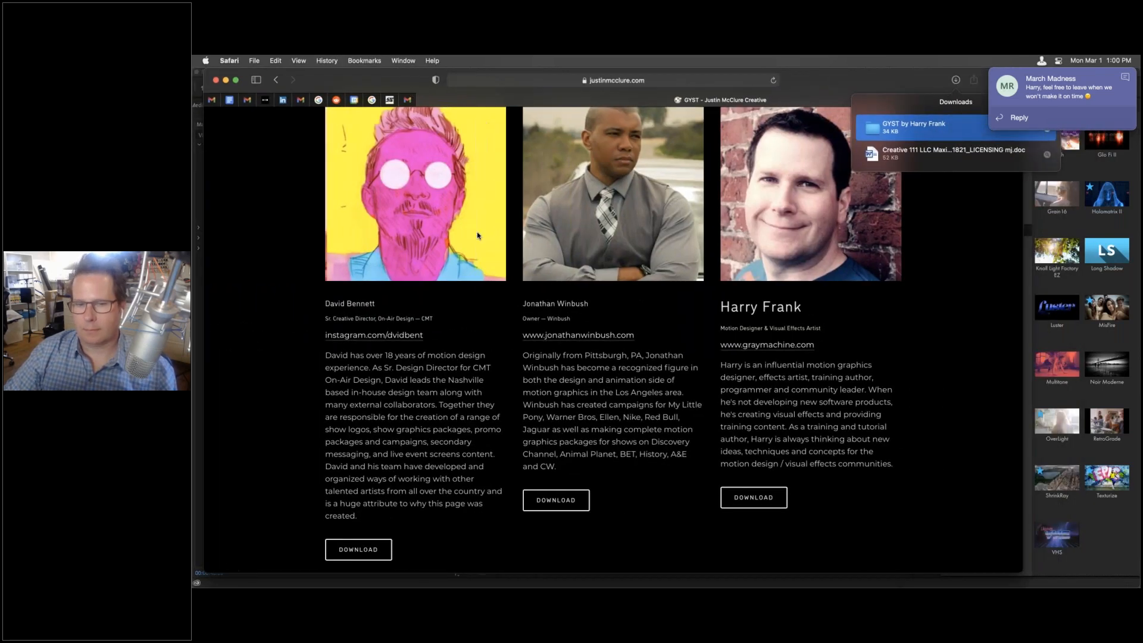
scroll(477, 234, "up", 8)
scroll(613, 339, "up", 15)
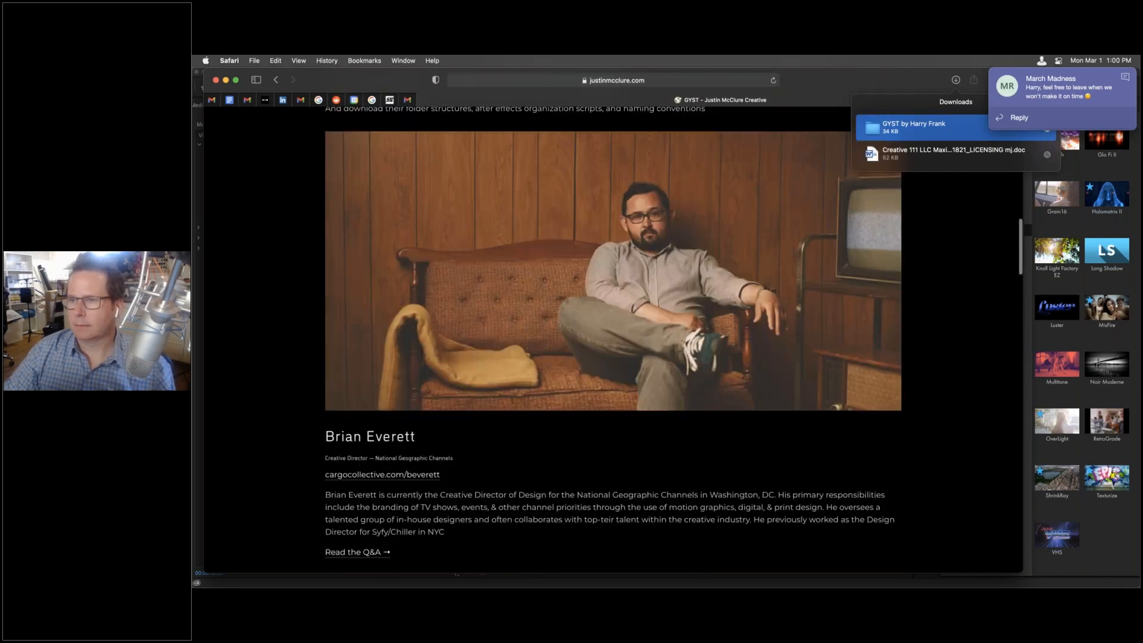
scroll(500, 178, "up", 1)
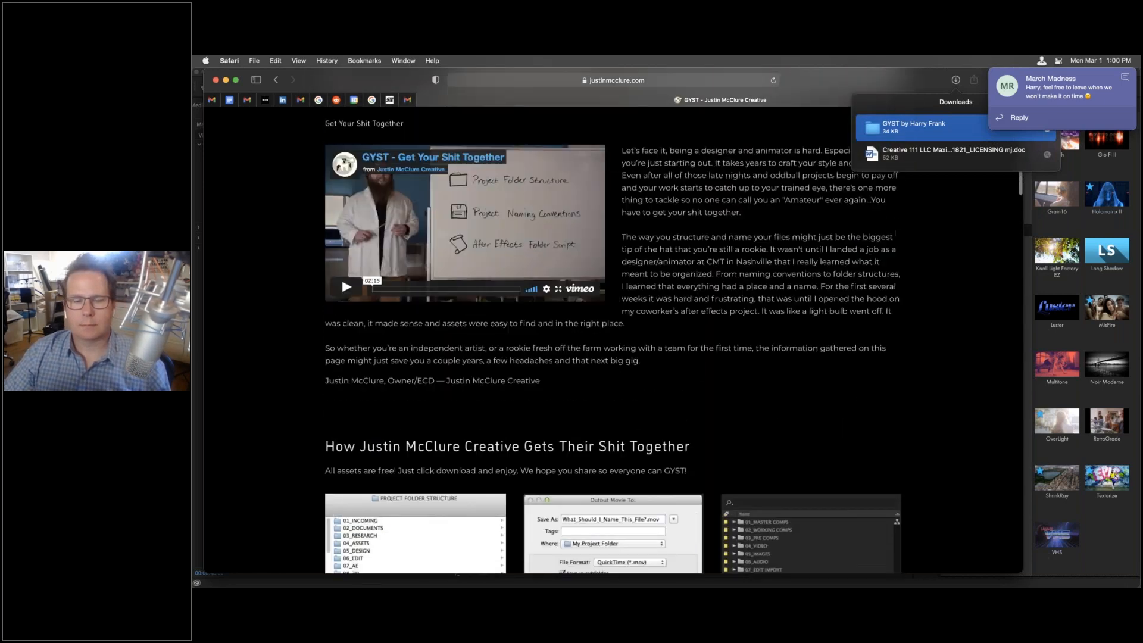
scroll(500, 178, "down", 5)
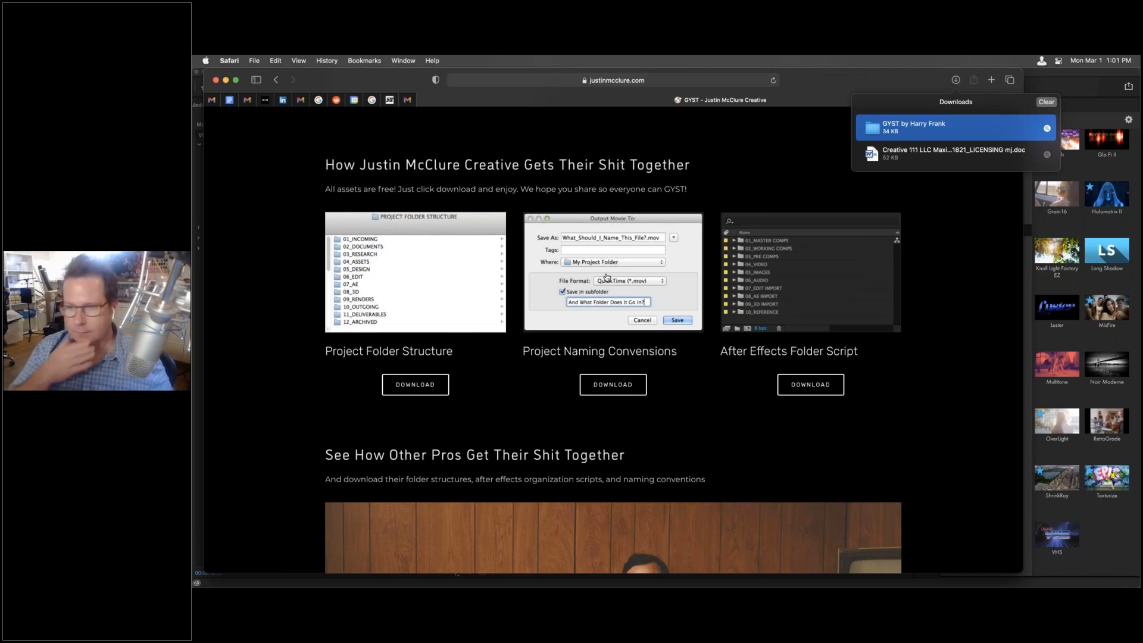
left_click(216, 81)
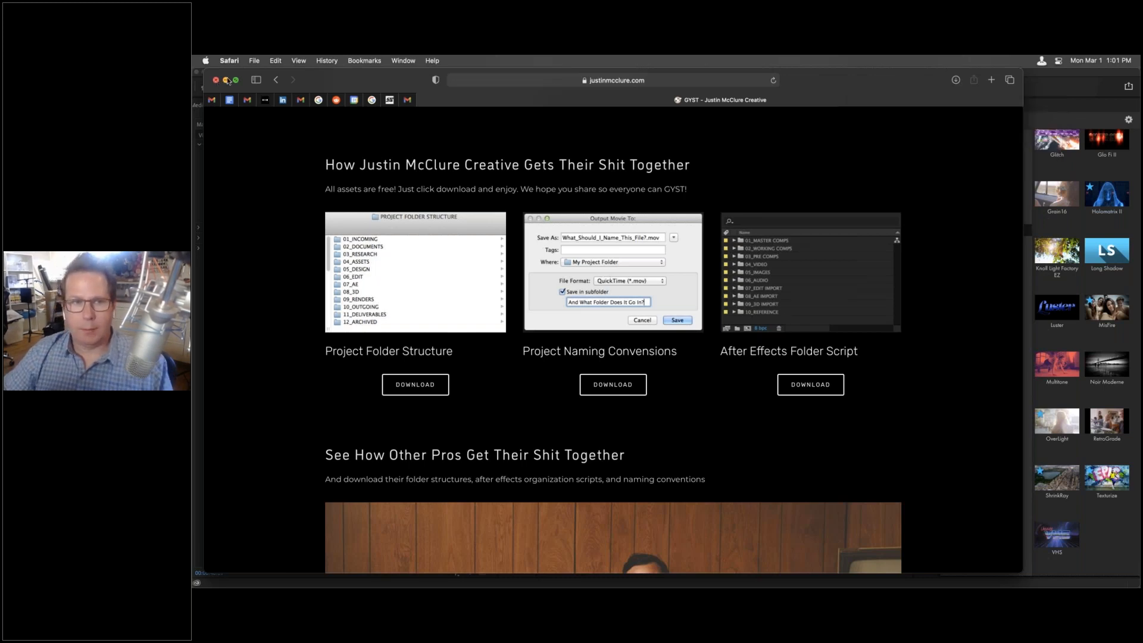
left_click(217, 81)
Move the playhead to the two classic Mustangs clip at 00:00:48:18 with the timeline zoomed in around it
left_click_drag(683, 426, 731, 428)
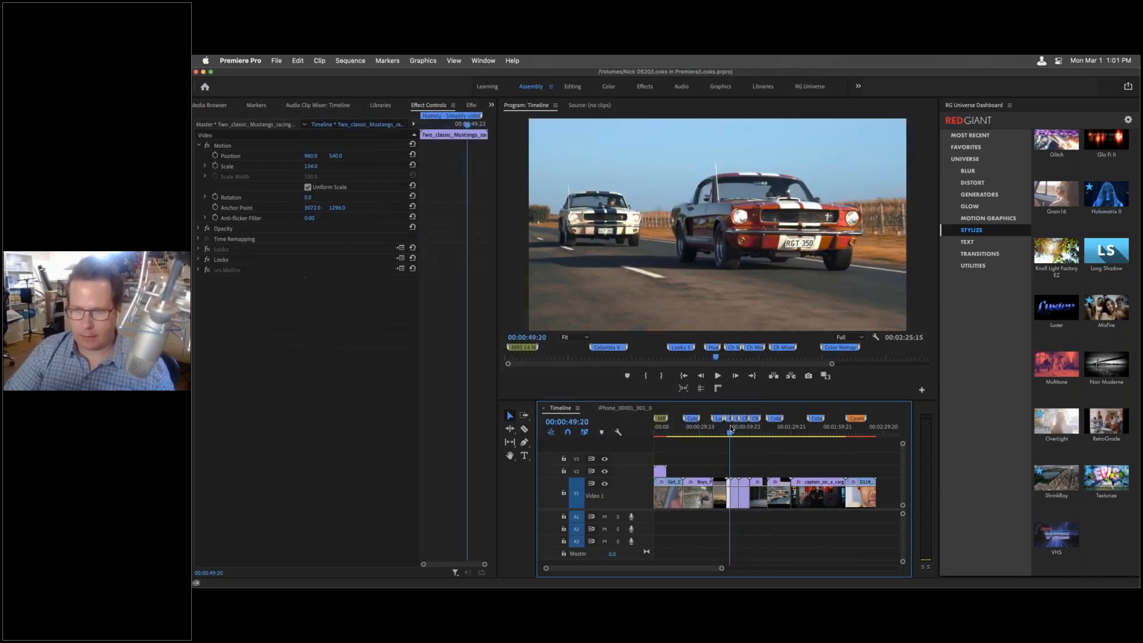
left_click(712, 452)
key("equal")
key("equal")
key("equal")
key("equal")
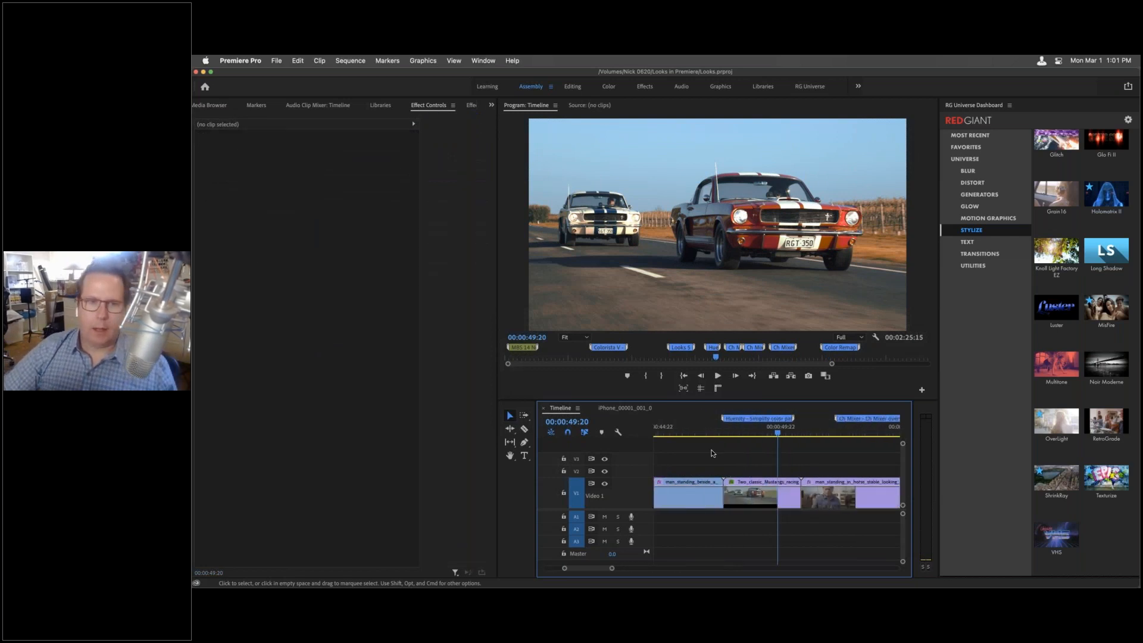
left_click(751, 430)
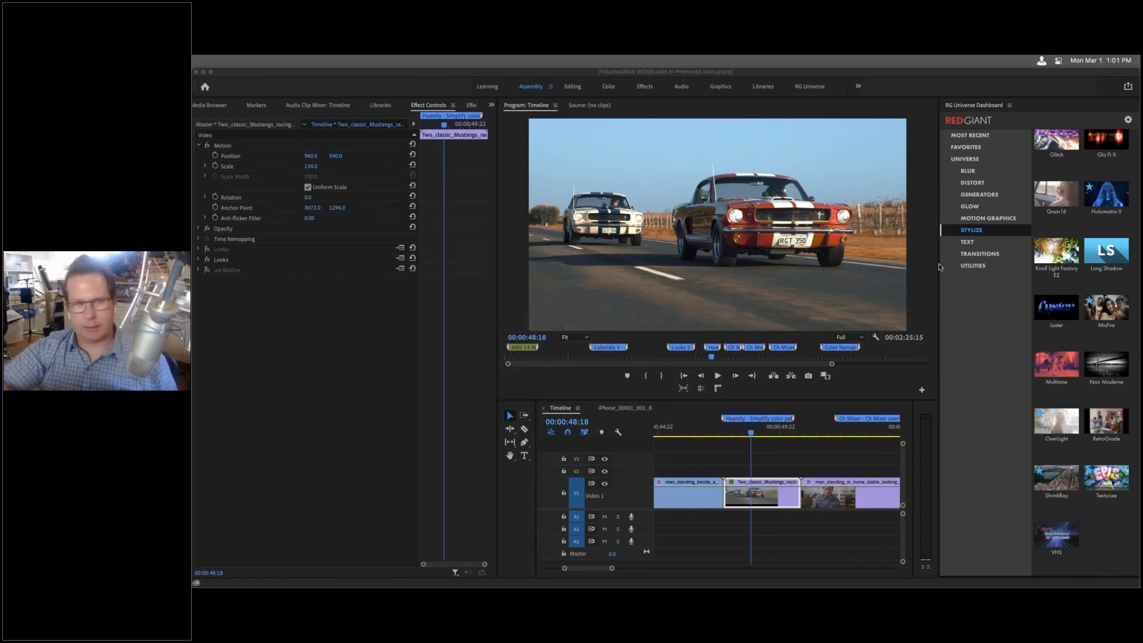
Widen the RG Universe Dashboard and the timeline, and park the playhead on the girl-in-hammock clip at 00:00:10:23
left_click_drag(939, 267, 904, 267)
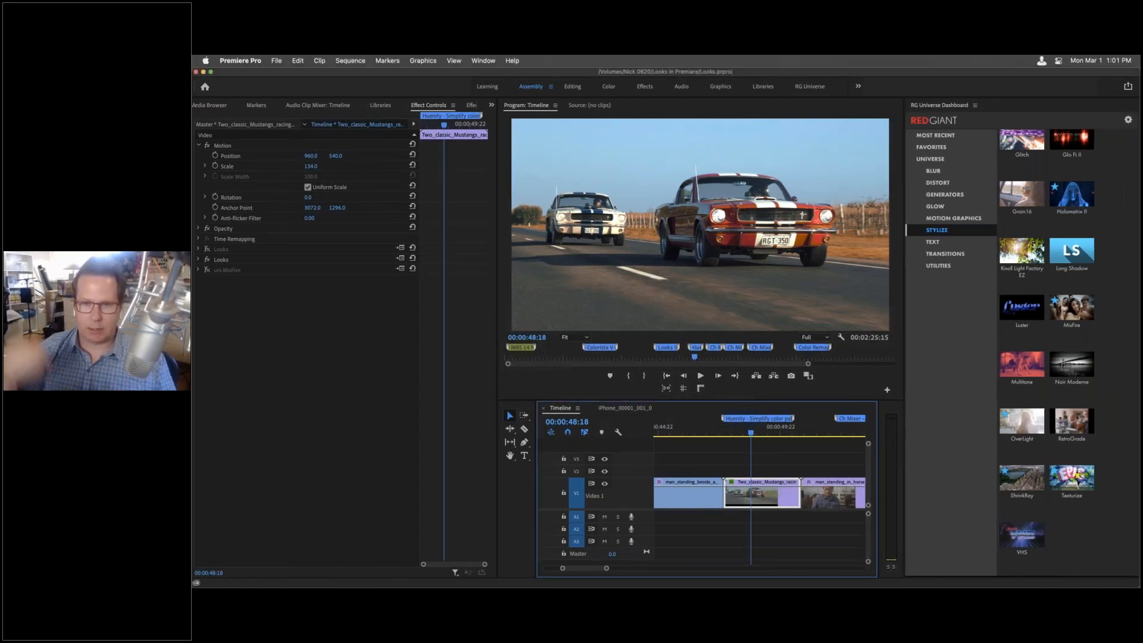
left_click_drag(536, 473, 511, 469)
scroll(695, 433, "left", 10)
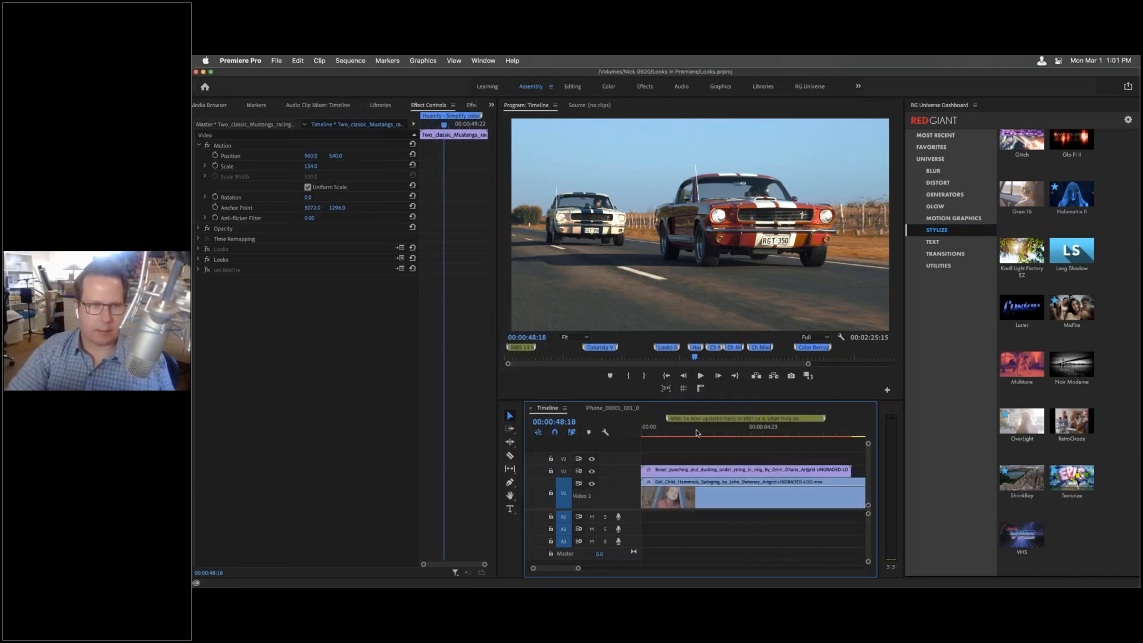
key("backslash")
left_click(651, 432)
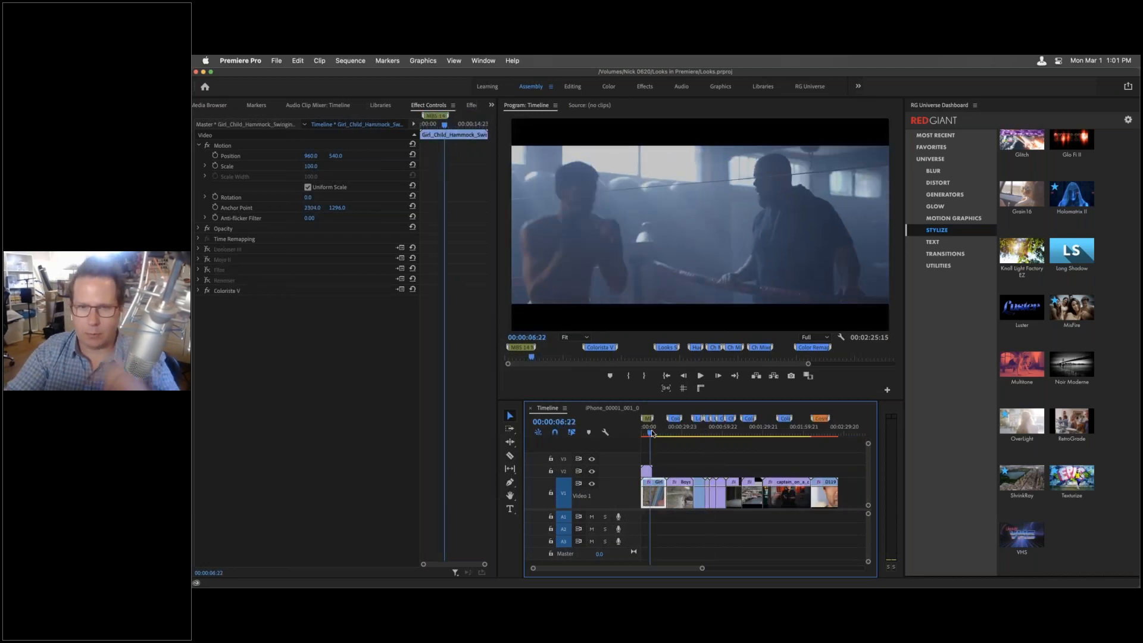
left_click_drag(651, 433, 656, 433)
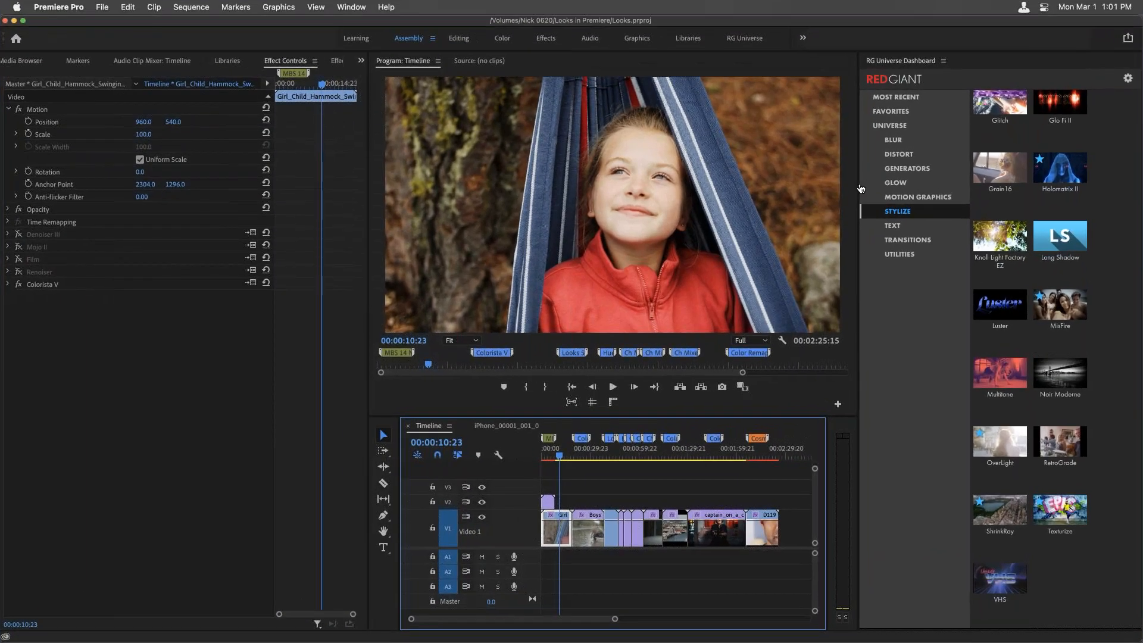
left_click_drag(860, 188, 841, 188)
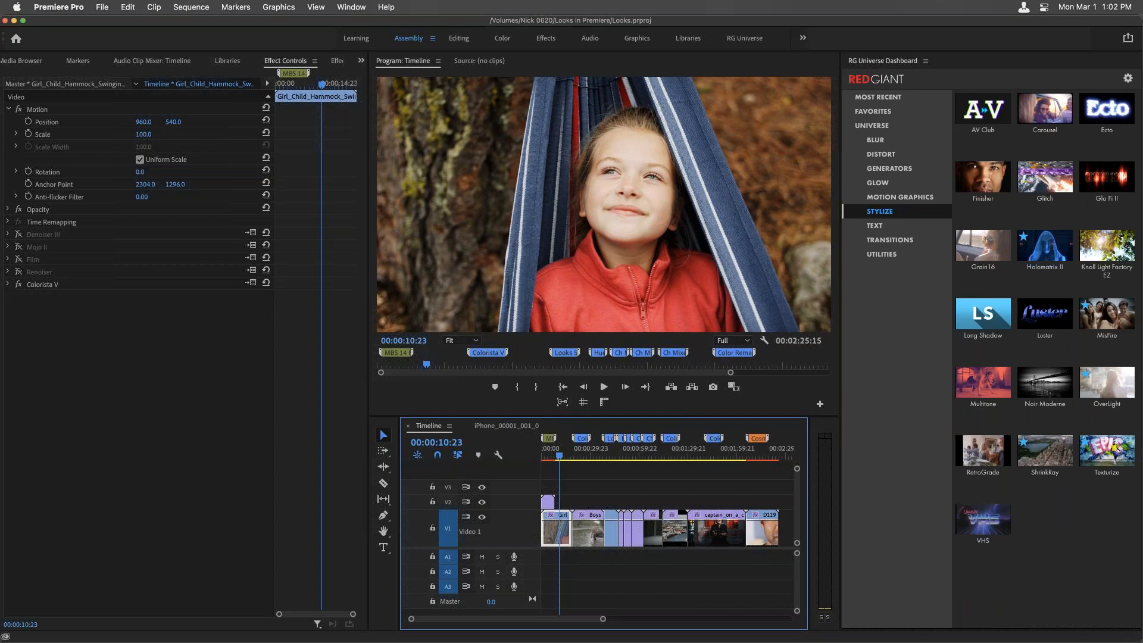
Open the OverLight effect from the Stylize category and look through its built-in and custom presets
mouse_move(1122, 397)
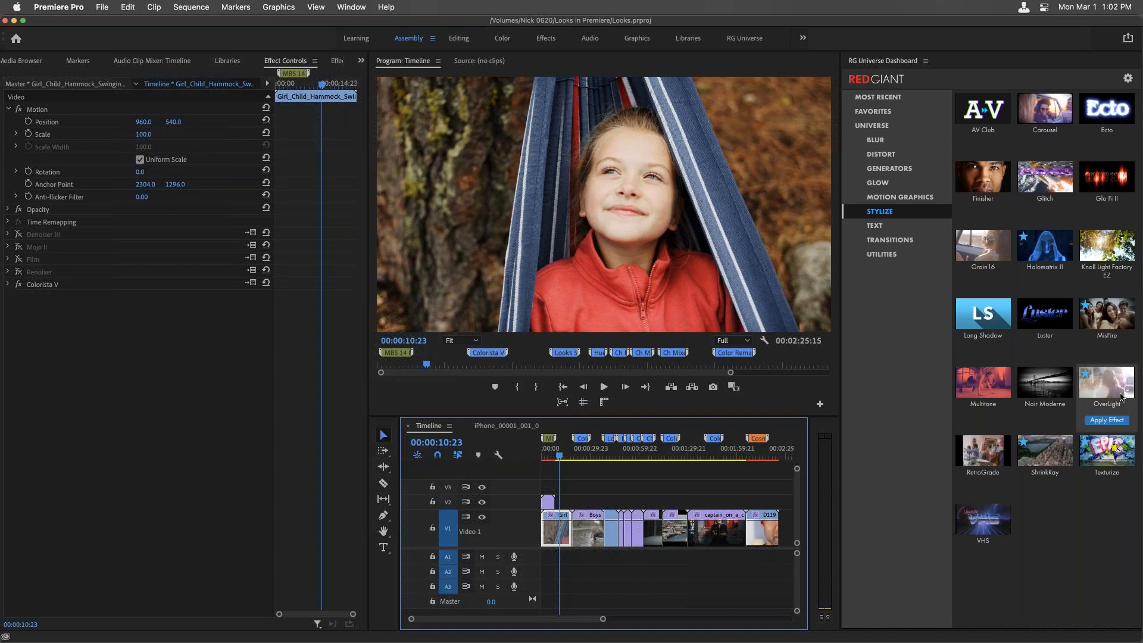
mouse_move(1070, 383)
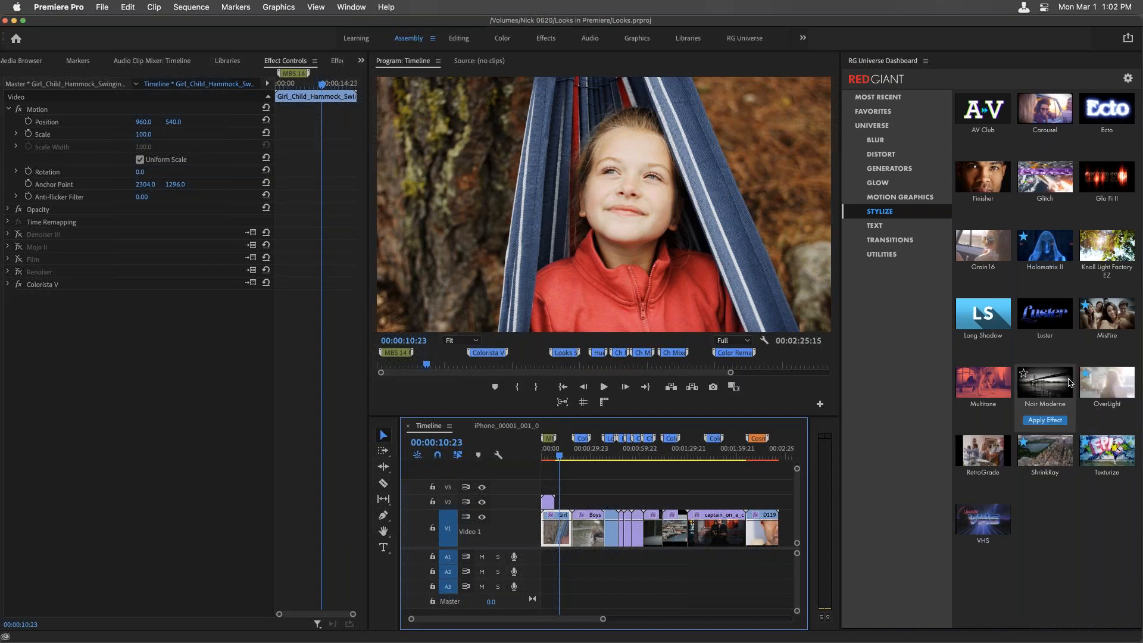
left_click(1107, 384)
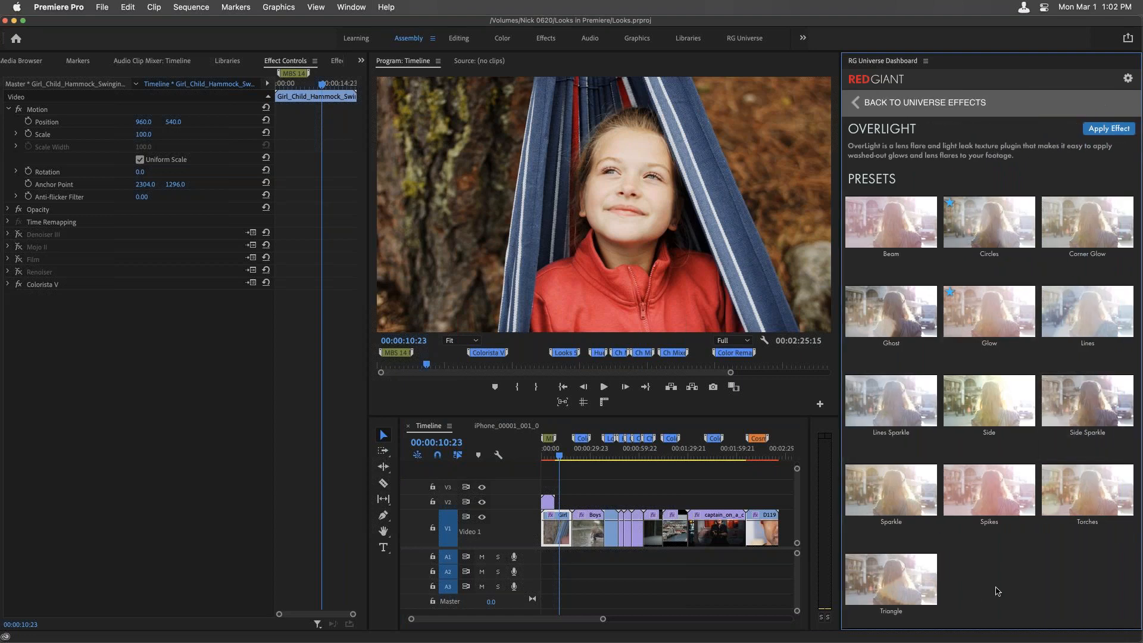
scroll(998, 591, "down", 5)
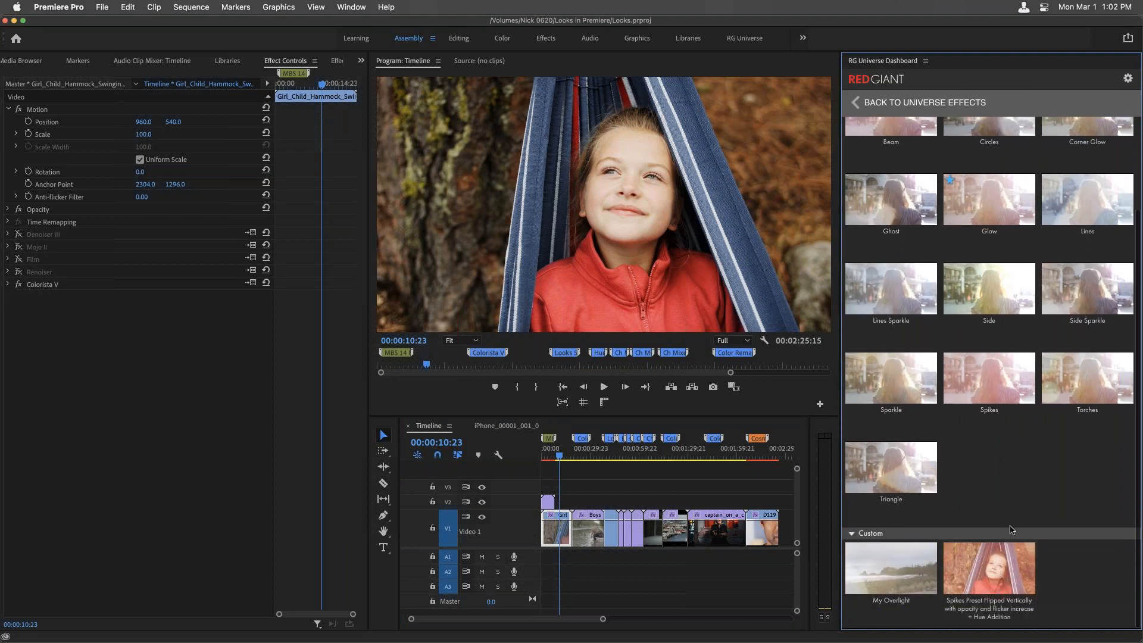
scroll(1012, 521, "up", 5)
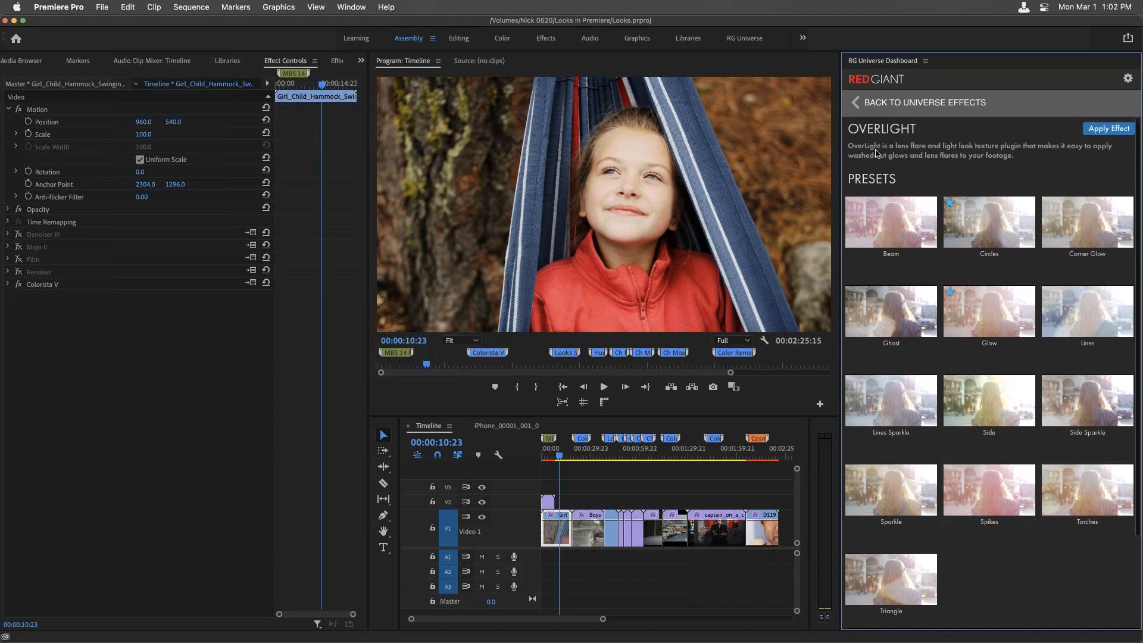
Apply OverLight's Lines Sparkle preset to the girl-in-hammock clip
mouse_move(896, 227)
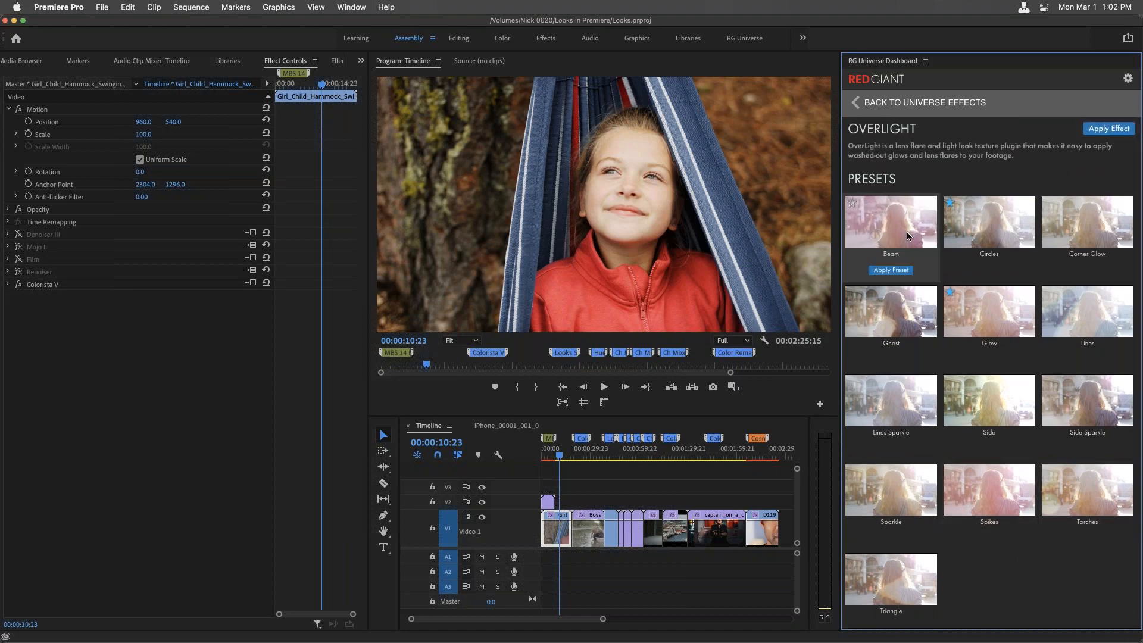
mouse_move(979, 244)
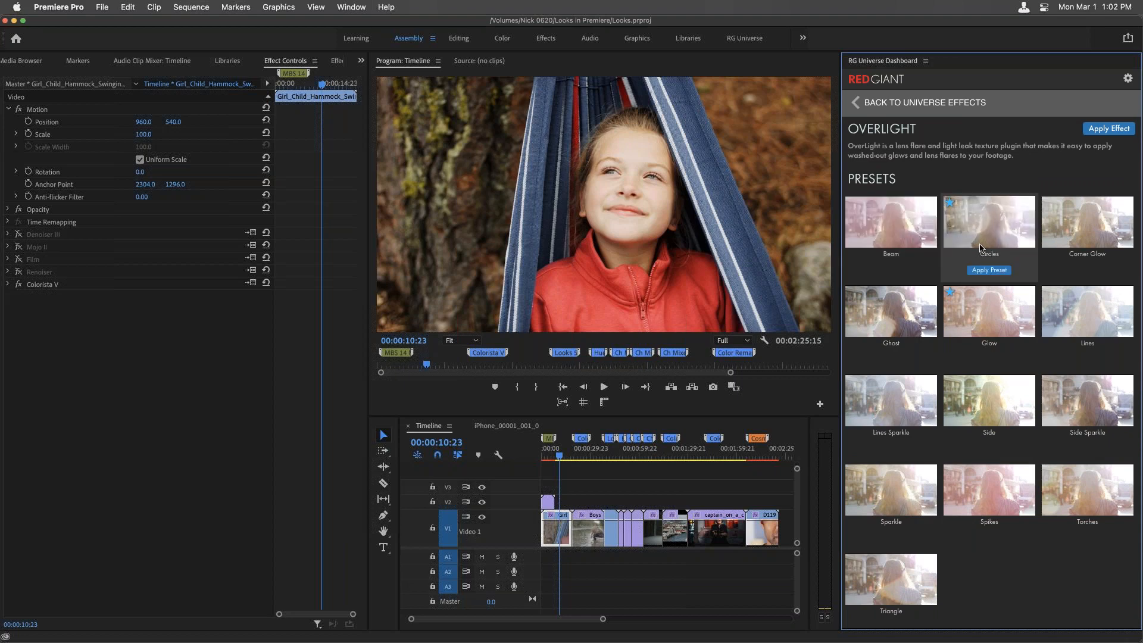
mouse_move(964, 335)
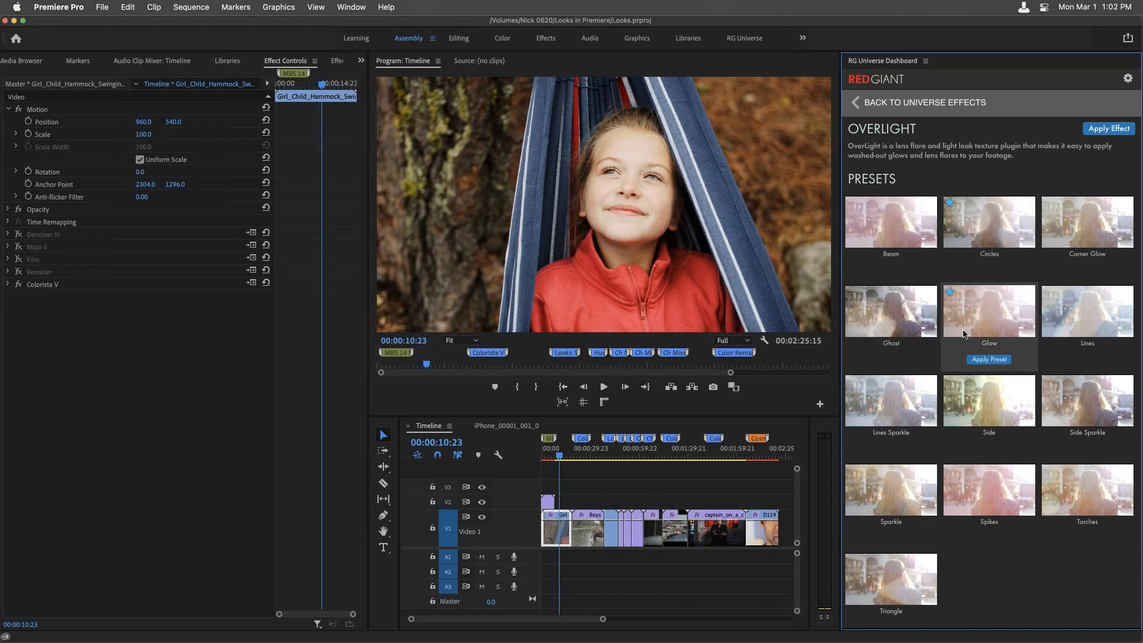
mouse_move(890, 450)
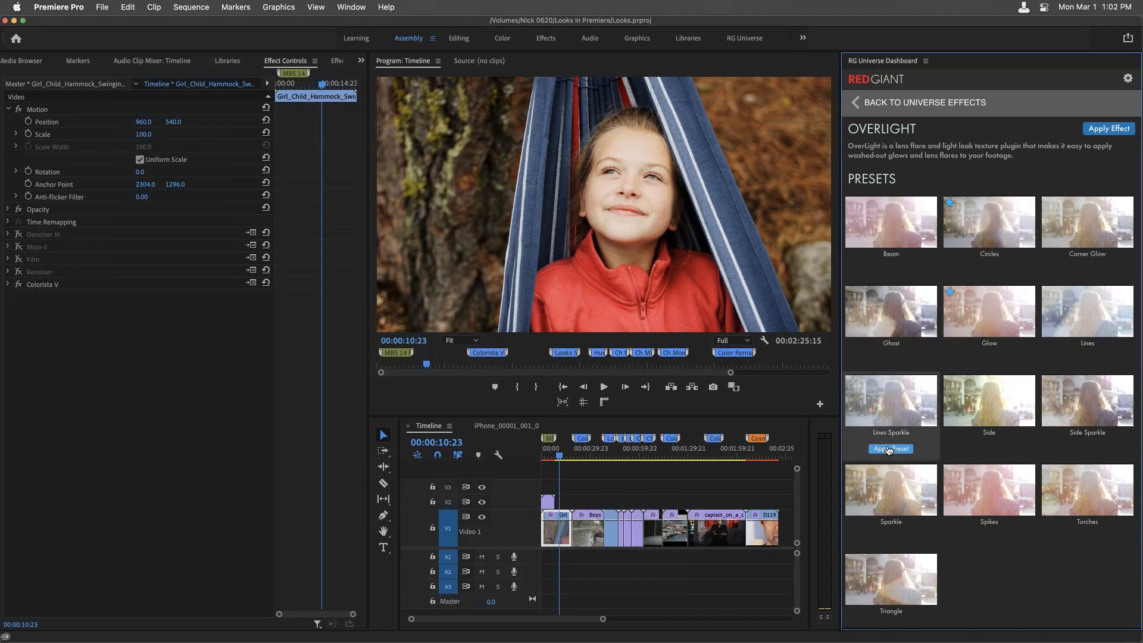
left_click(889, 449)
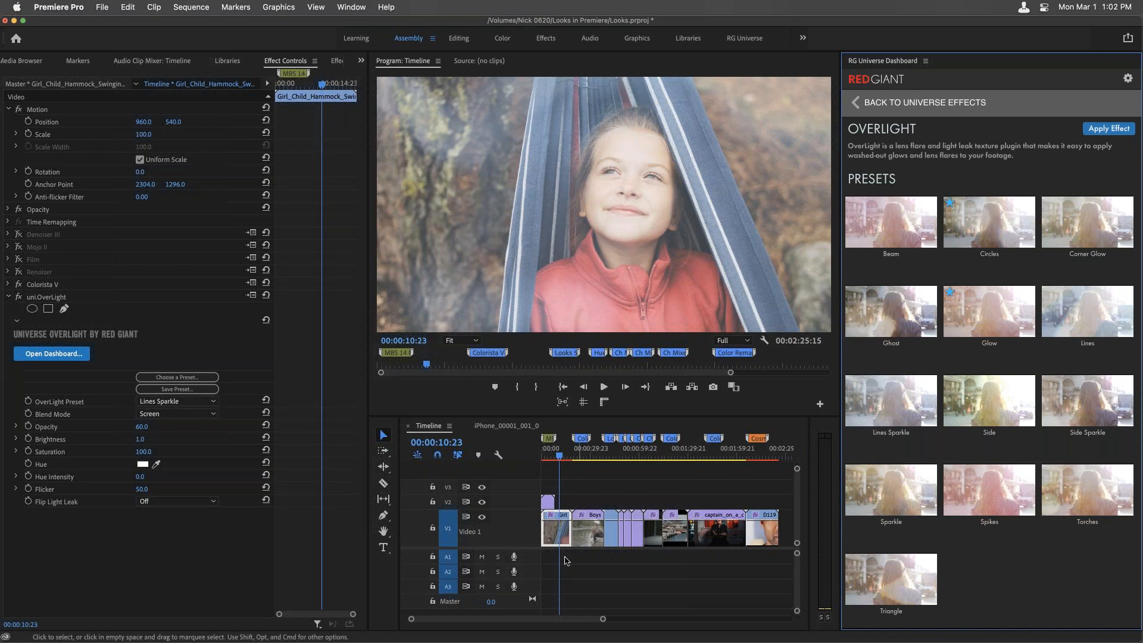
Check the Selection Follows Playhead setting and test it by moving the playhead between the girl and boys clips
left_click(190, 7)
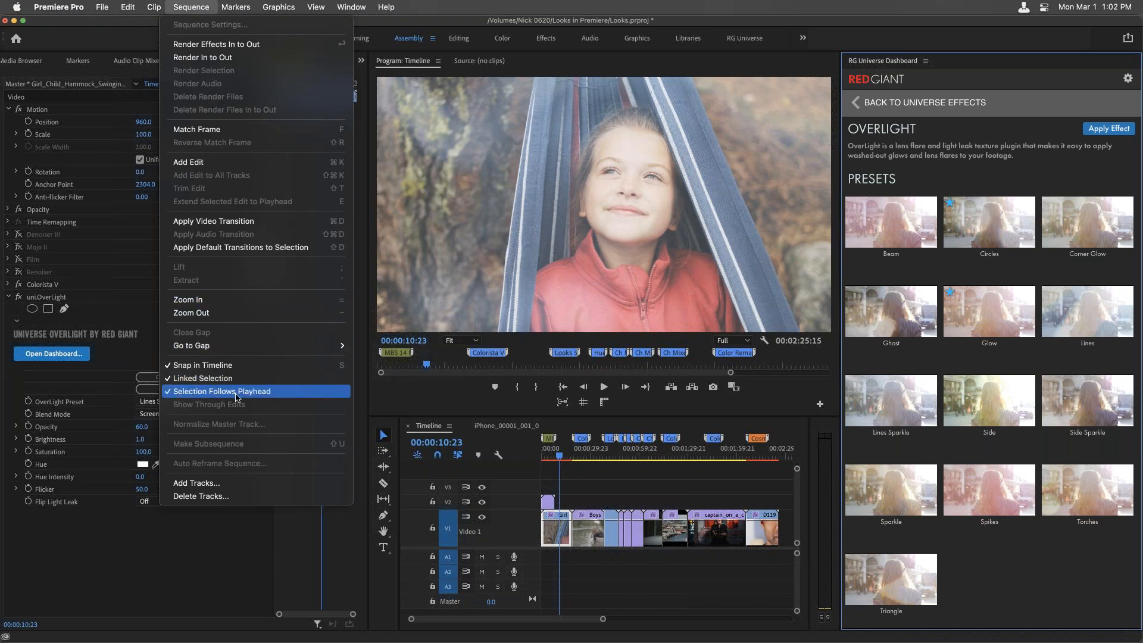
left_click(567, 463)
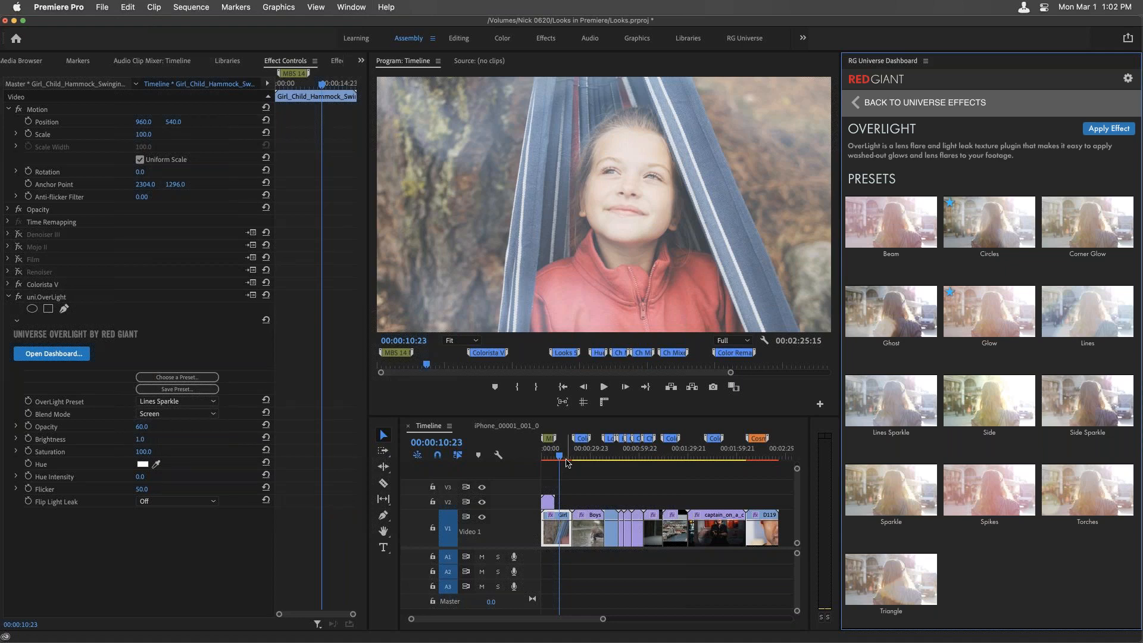
left_click_drag(565, 461, 584, 454)
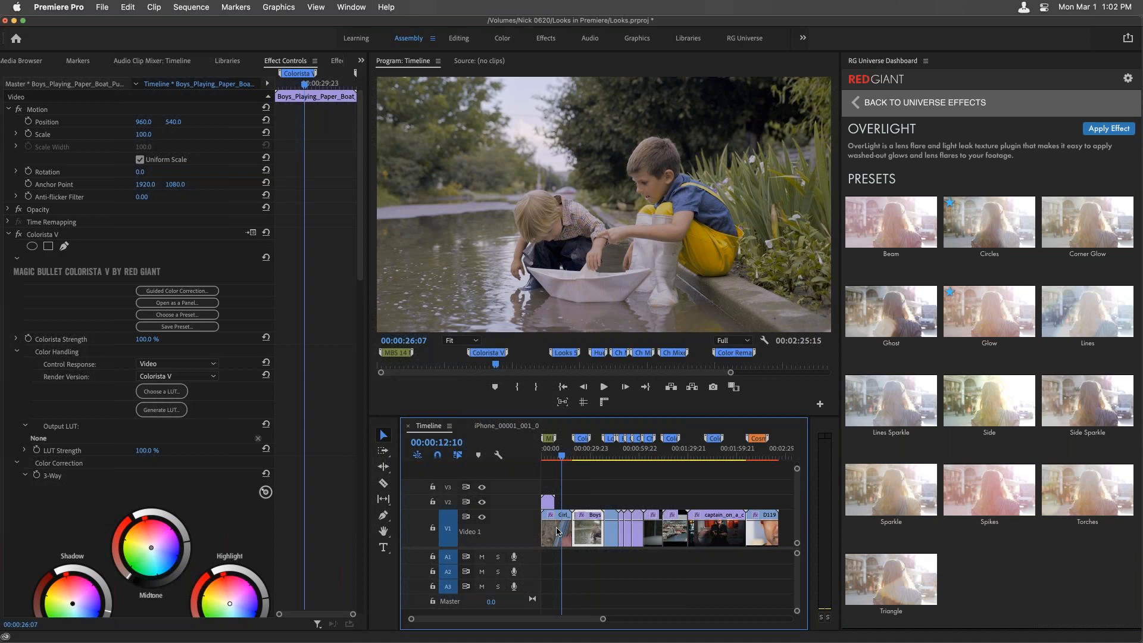
left_click(561, 455)
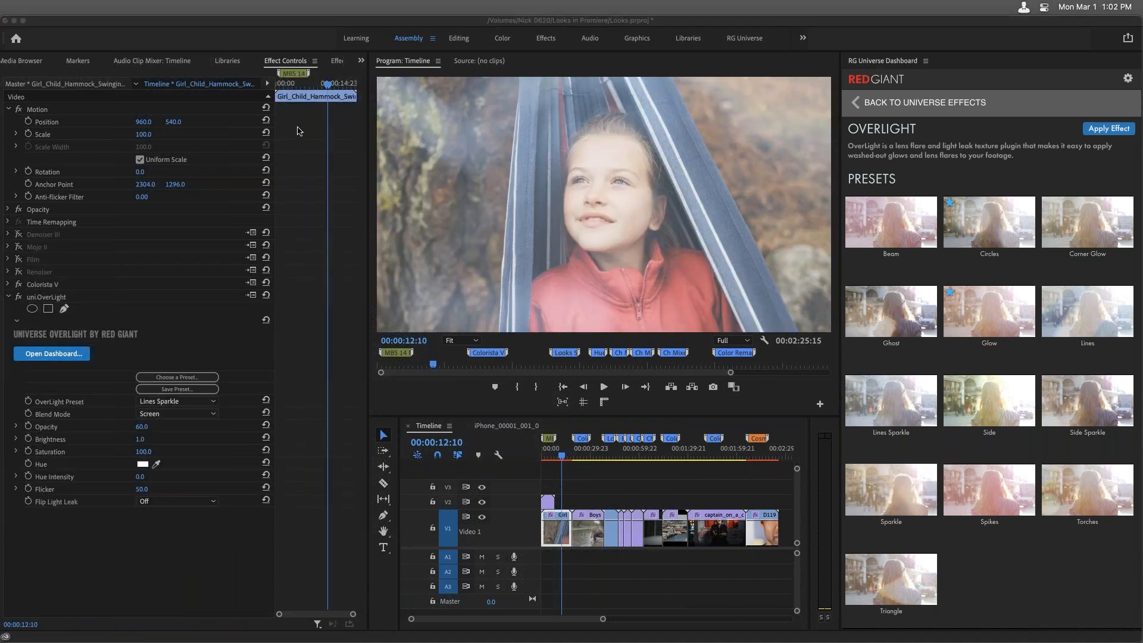
Try the Circles, Lines Sparkle and Sparkle looks in the girl-in-hammock clip's OverLight effect
left_click(43, 302)
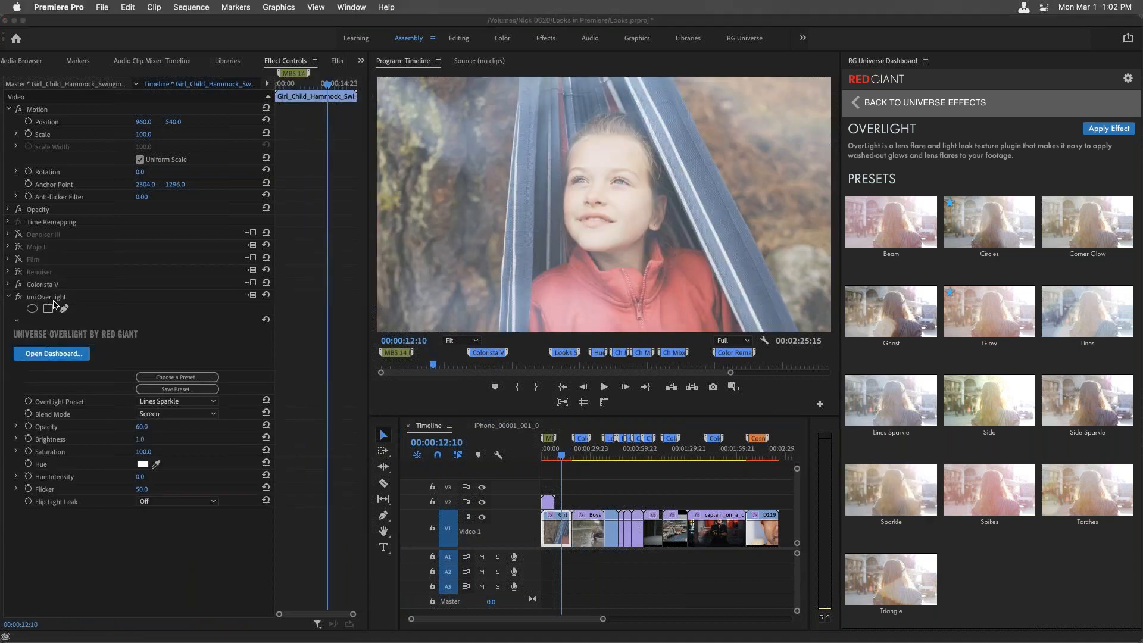
left_click(40, 296)
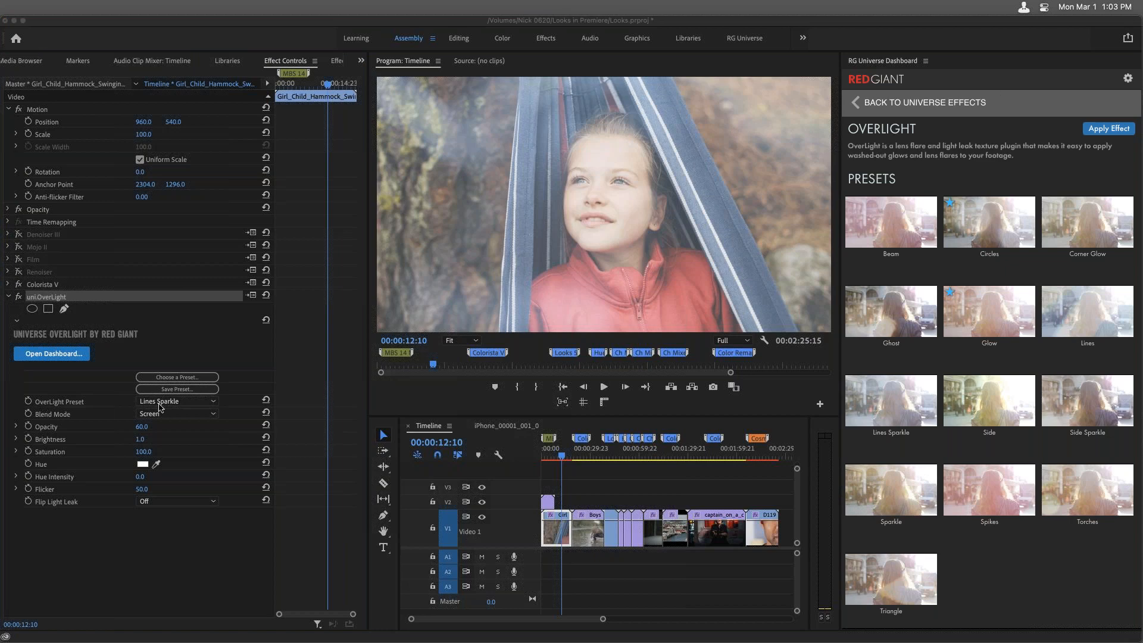
left_click(180, 404)
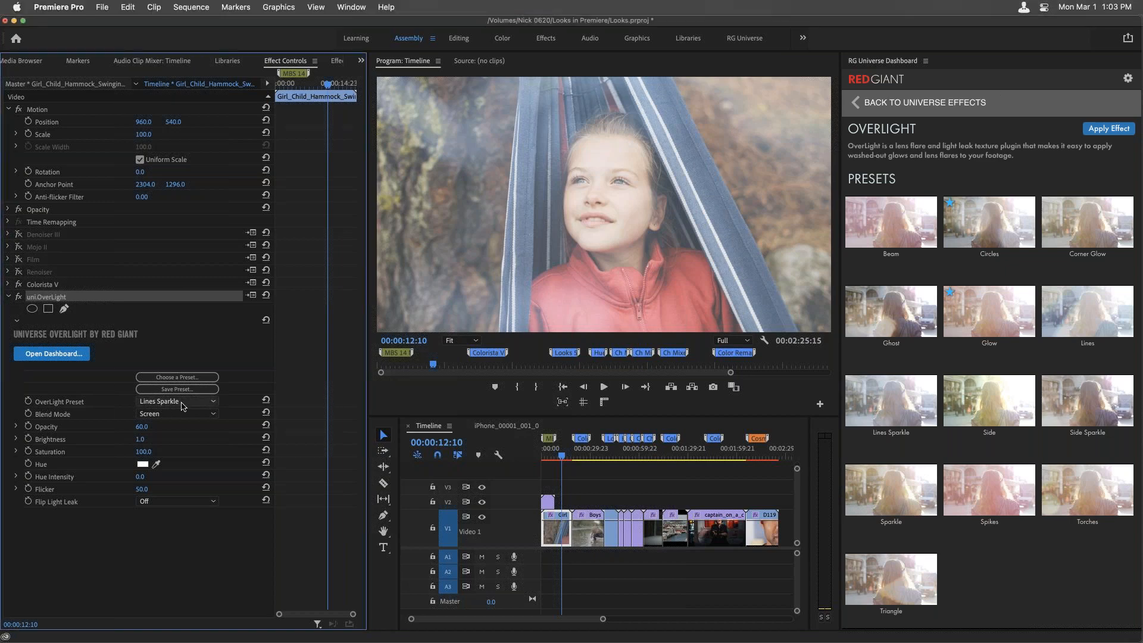
left_click(182, 403)
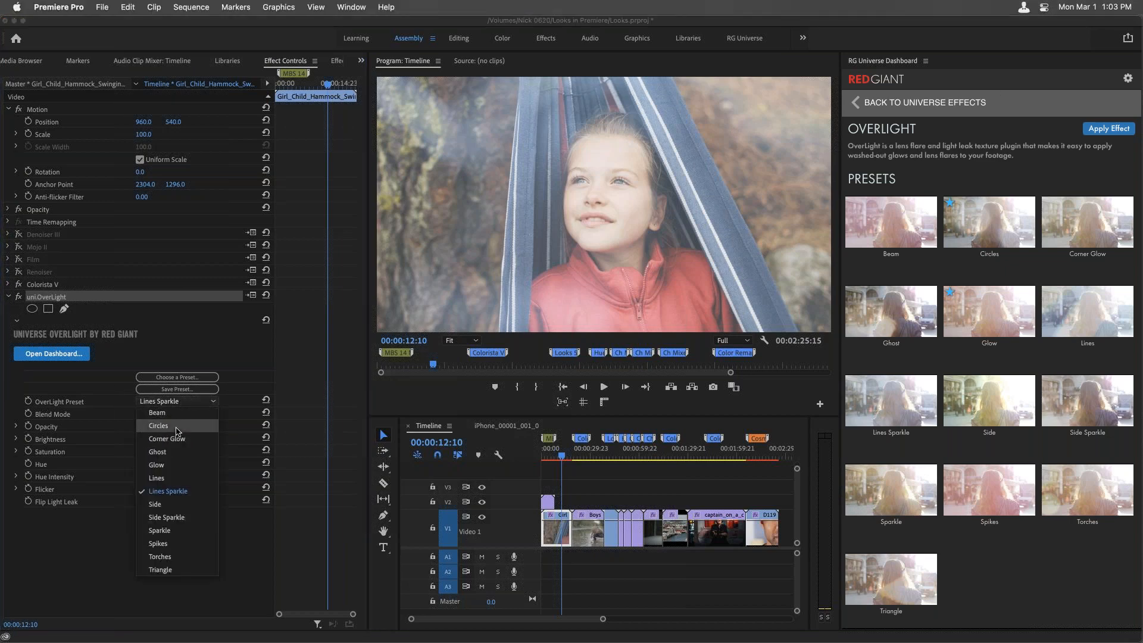
left_click(177, 426)
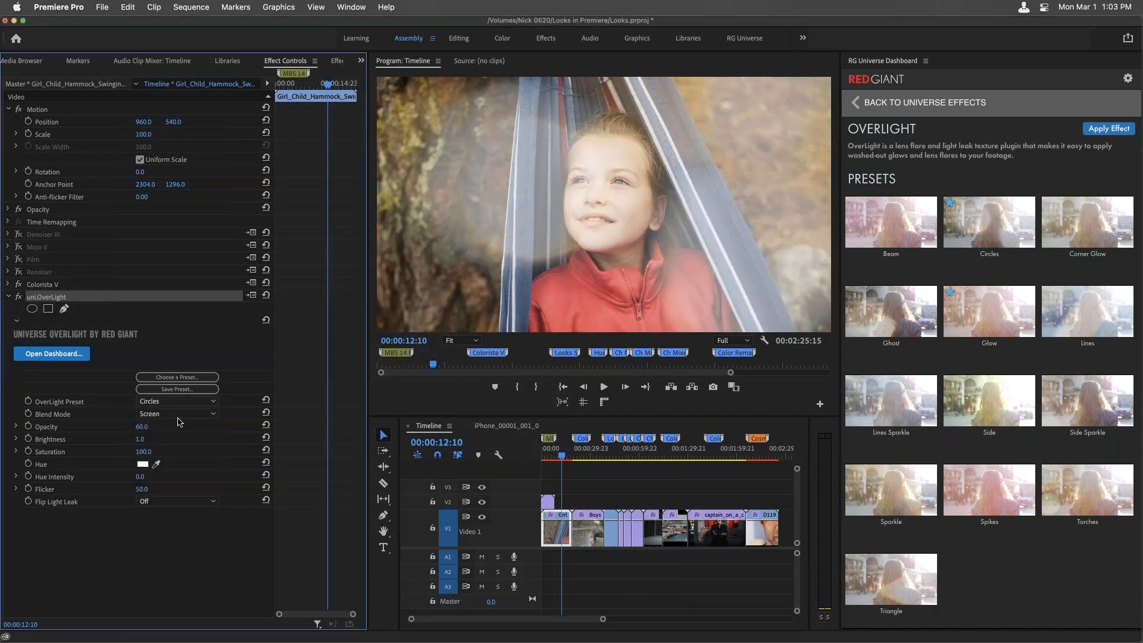
left_click(178, 401)
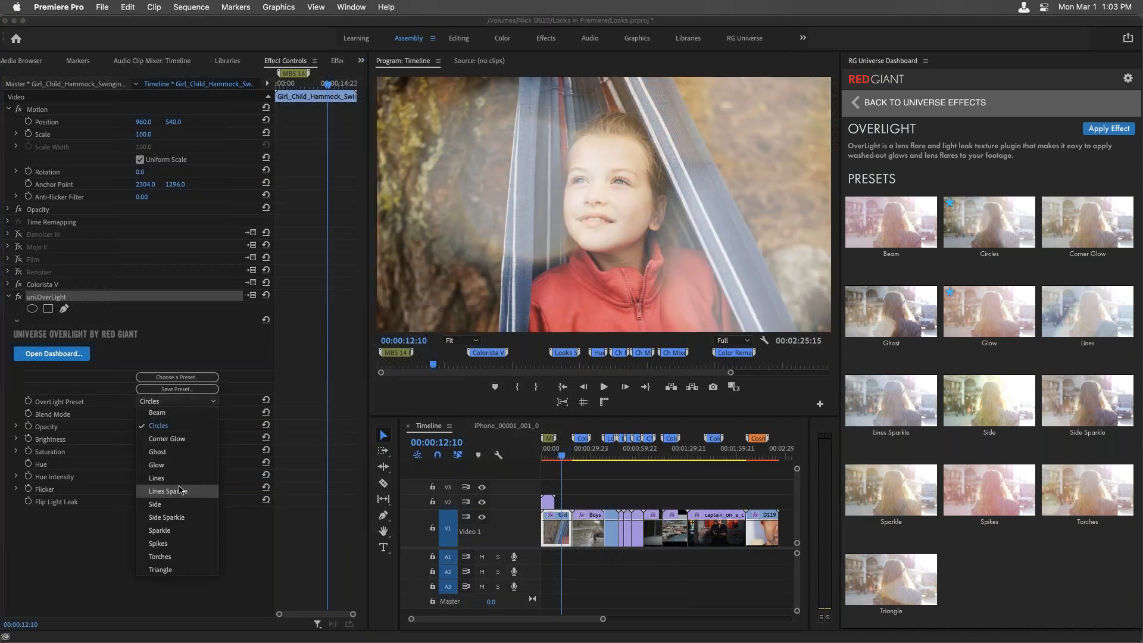
left_click(180, 490)
left_click(174, 403)
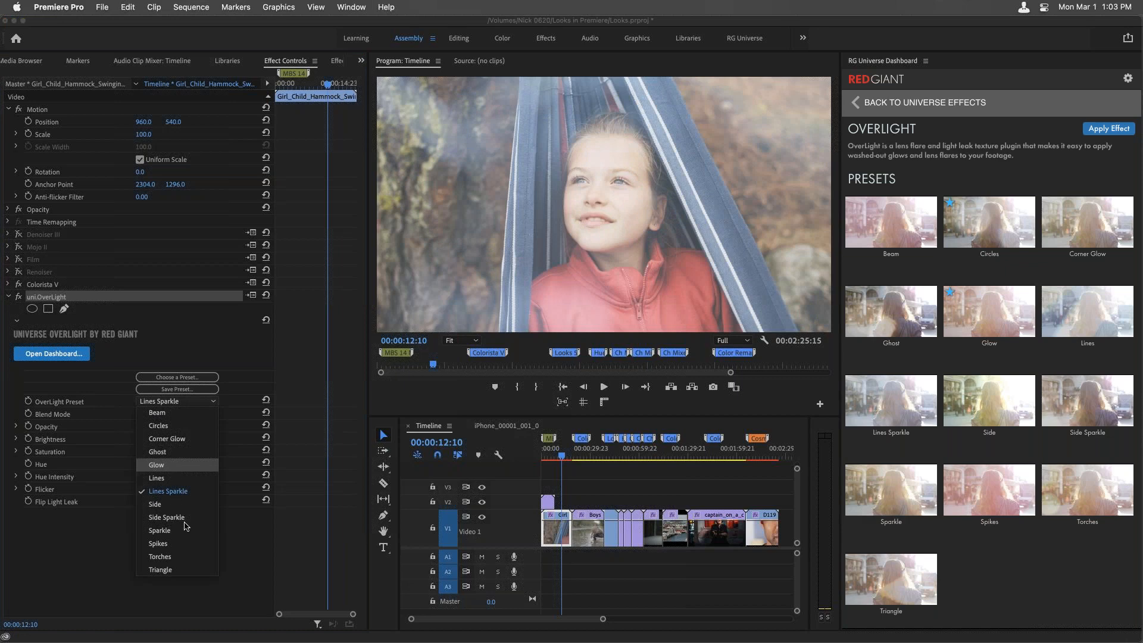
left_click(186, 532)
Set the OverLight Preset of the girl-in-hammock clip to Spikes
left_click(176, 402)
left_click(183, 543)
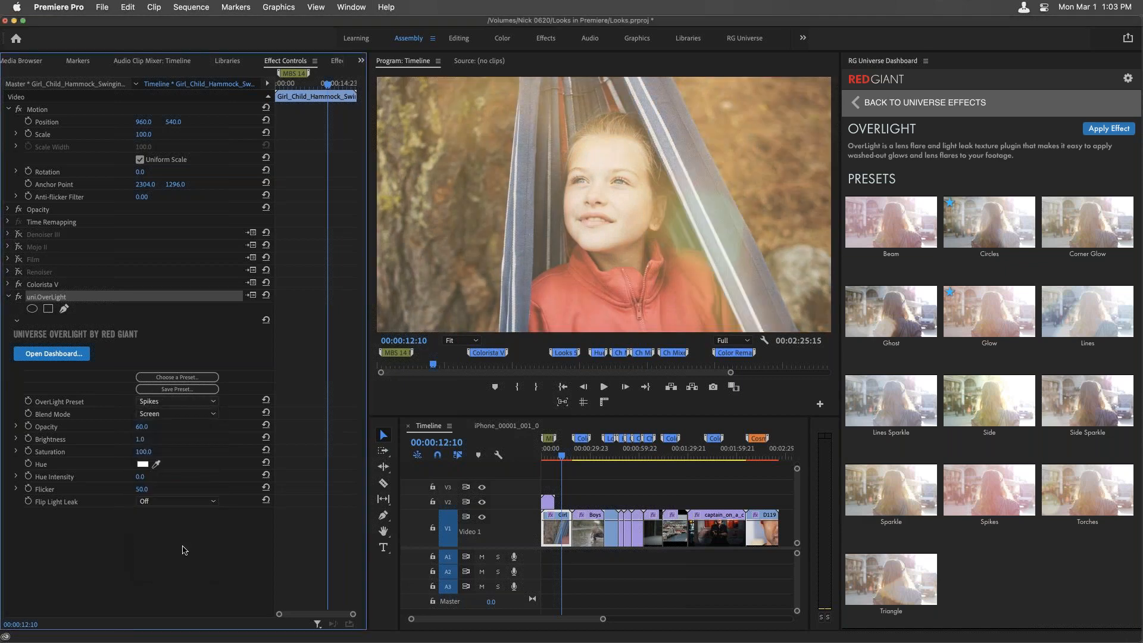
left_click(169, 402)
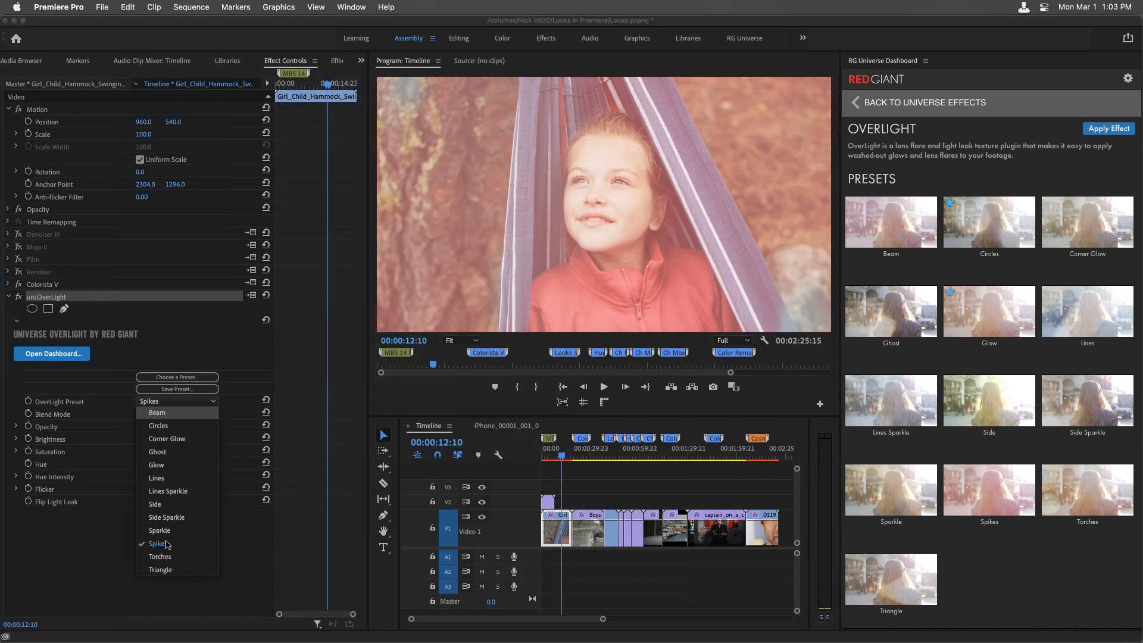
left_click(164, 546)
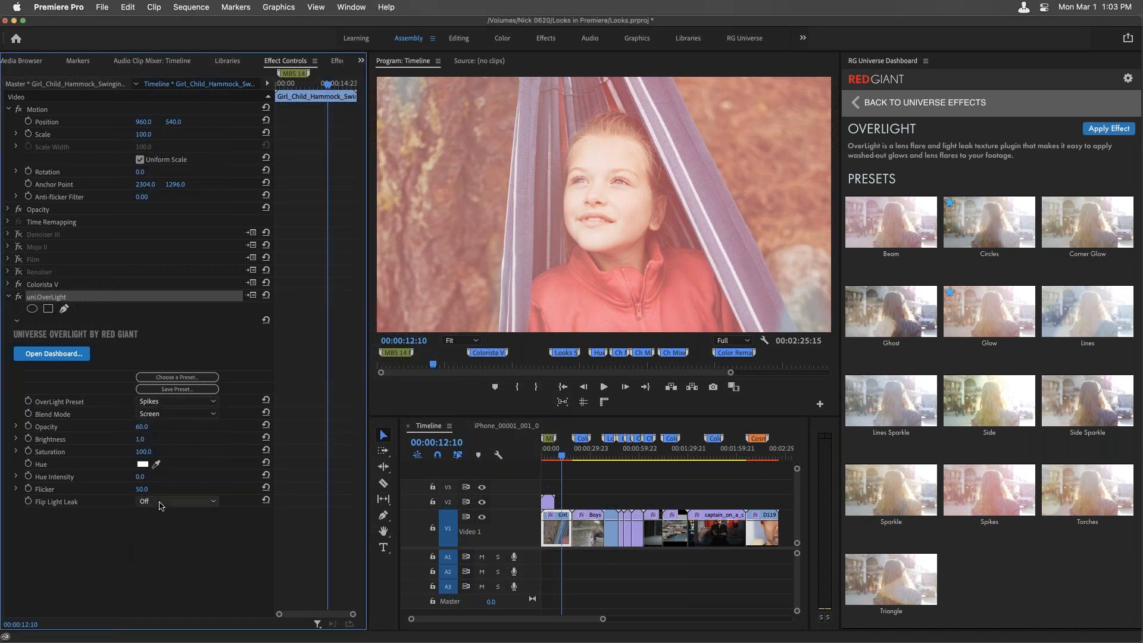
Try OverLight's Flip Light Leak on Horizontal and Vertical, and set it to Both
left_click(161, 506)
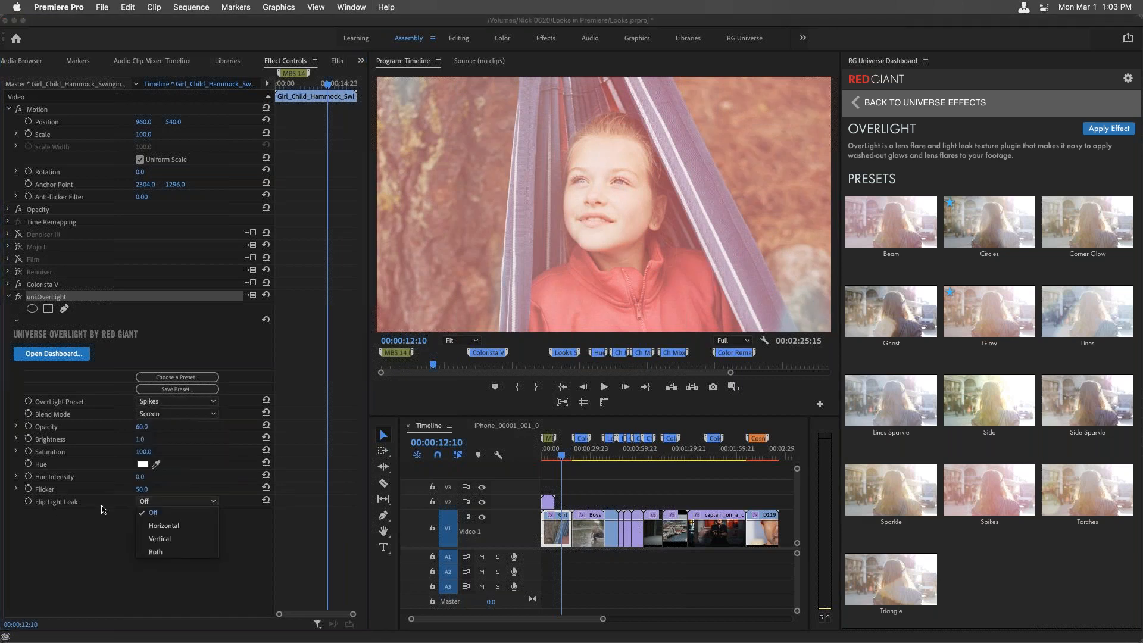
left_click(187, 527)
left_click(178, 501)
left_click(185, 539)
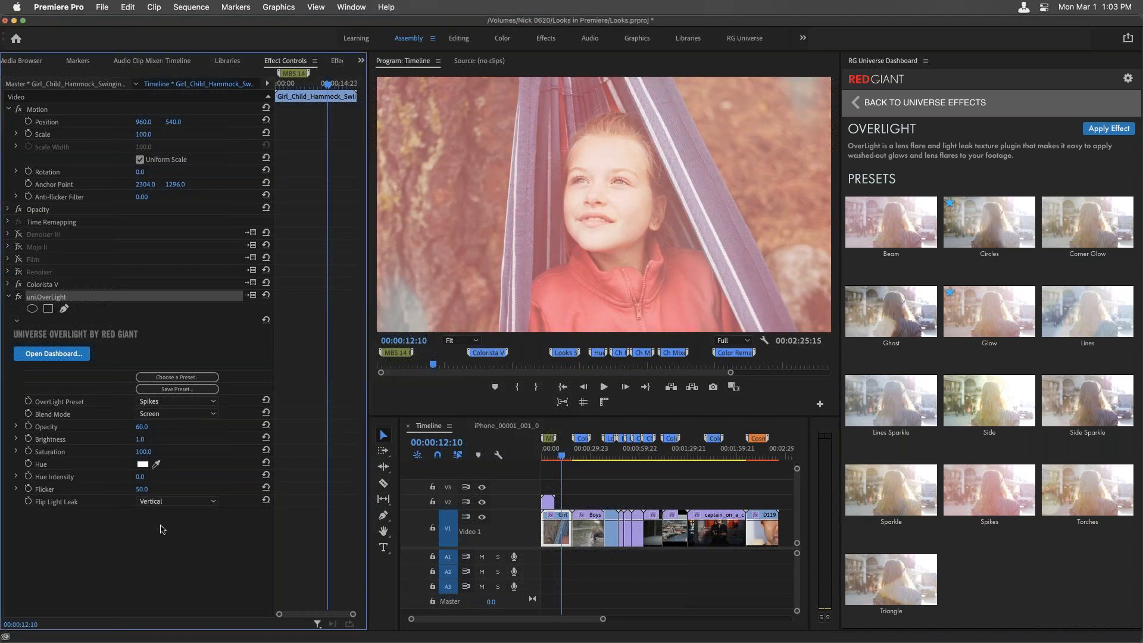
left_click(170, 504)
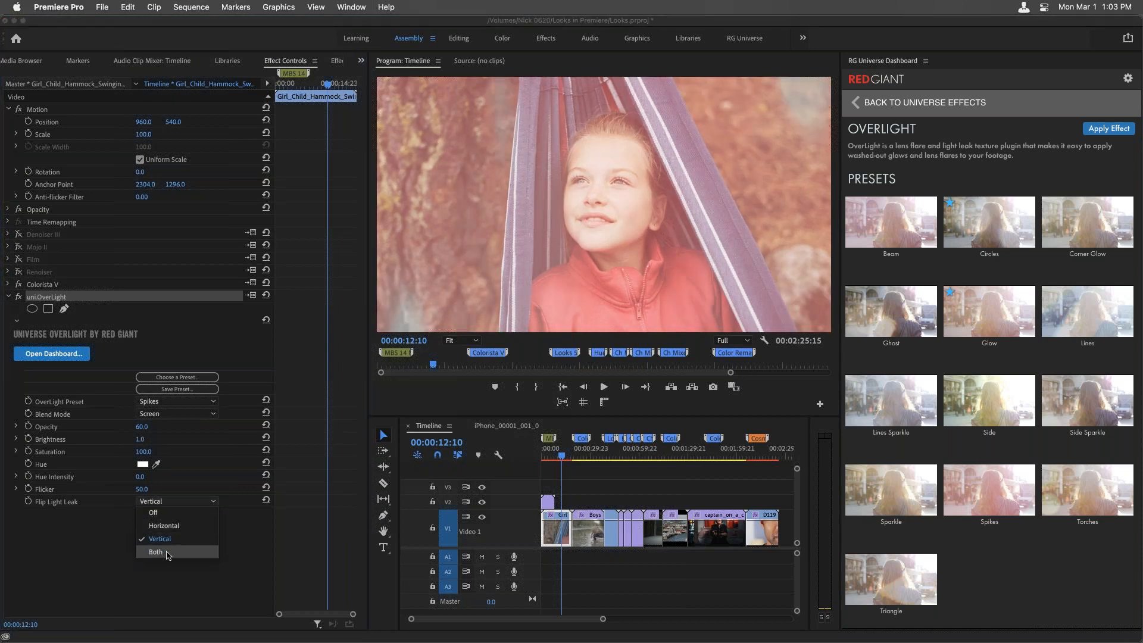
left_click(167, 552)
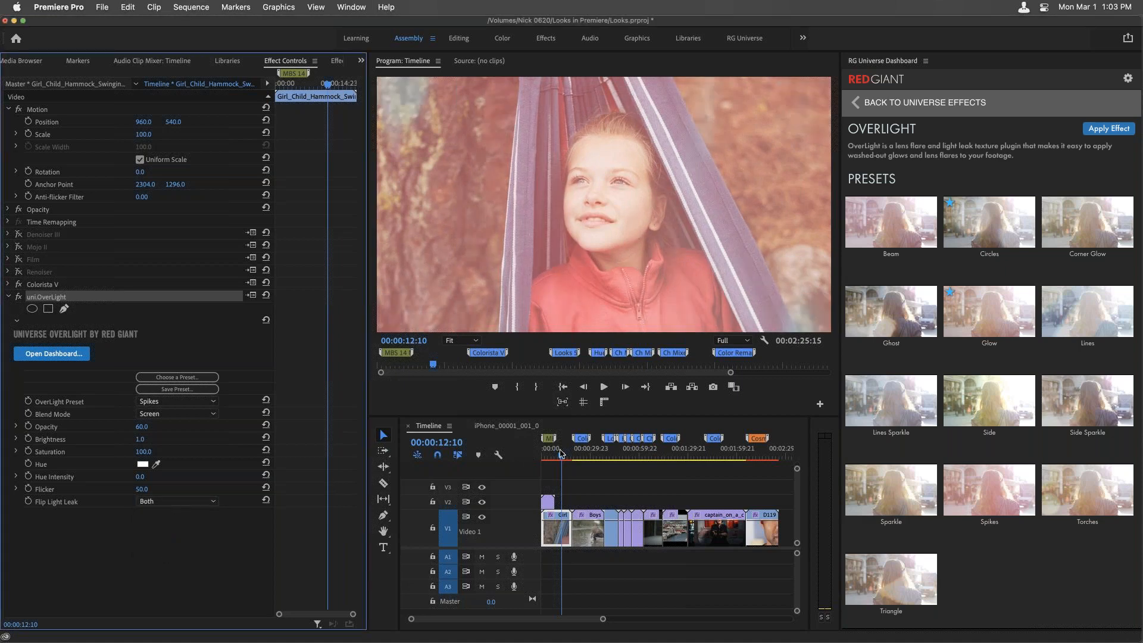
Move the playhead to 00:00:10:14 on the girl clip and set OverLight's Flicker to 100
mouse_move(559, 464)
left_mouse_down()
mouse_move(542, 460)
mouse_move(561, 458)
left_mouse_up()
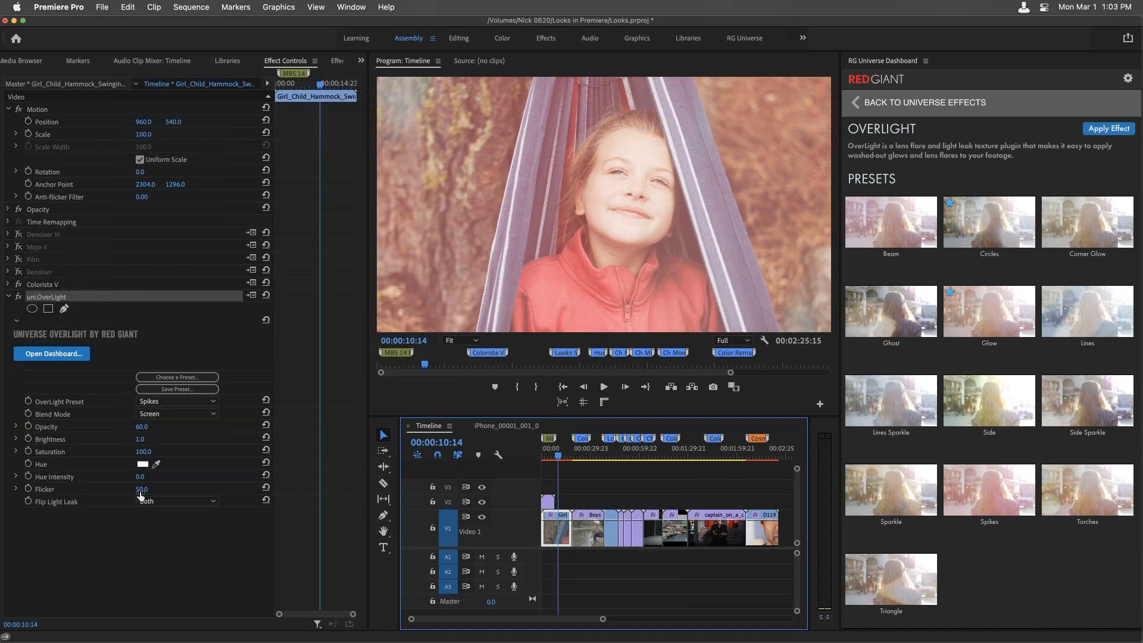
left_click_drag(143, 492, 139, 499)
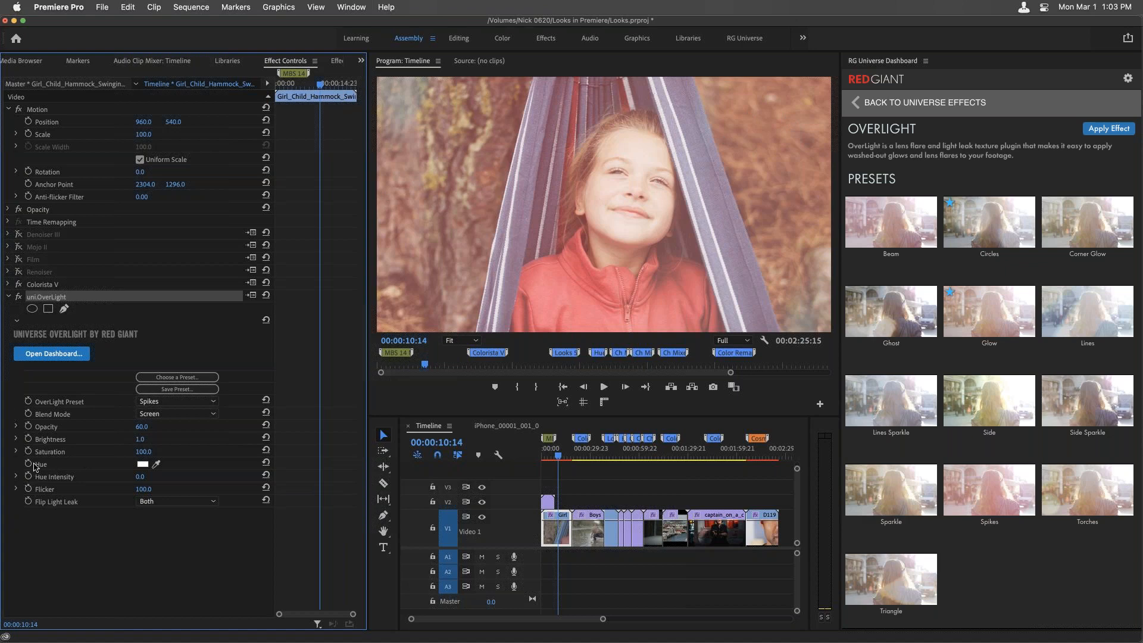
Give the OverLight light leak a salmon-red Hue with a Hue Intensity of 26
left_click(141, 464)
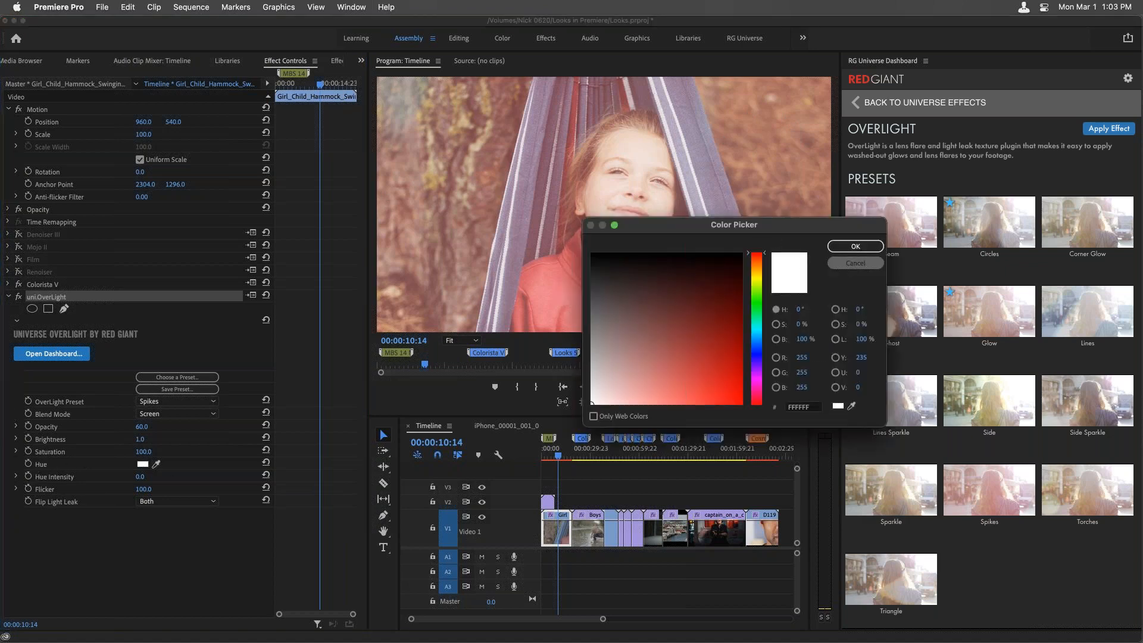
key("Return")
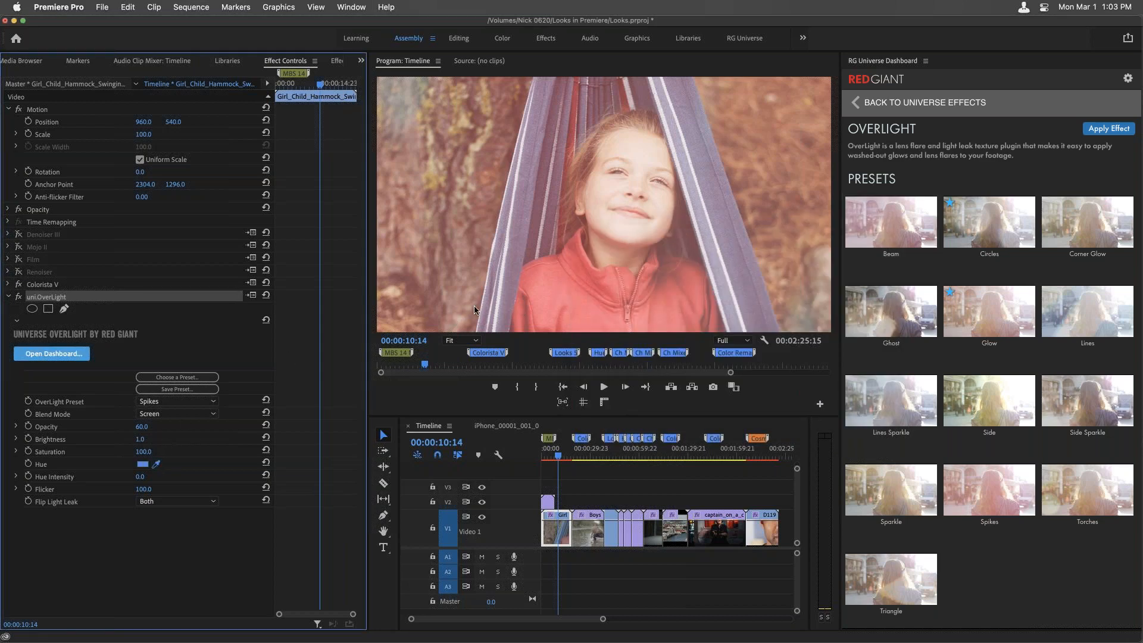
left_click(547, 304)
mouse_move(137, 477)
left_mouse_down()
mouse_move(152, 477)
mouse_move(123, 479)
left_mouse_up()
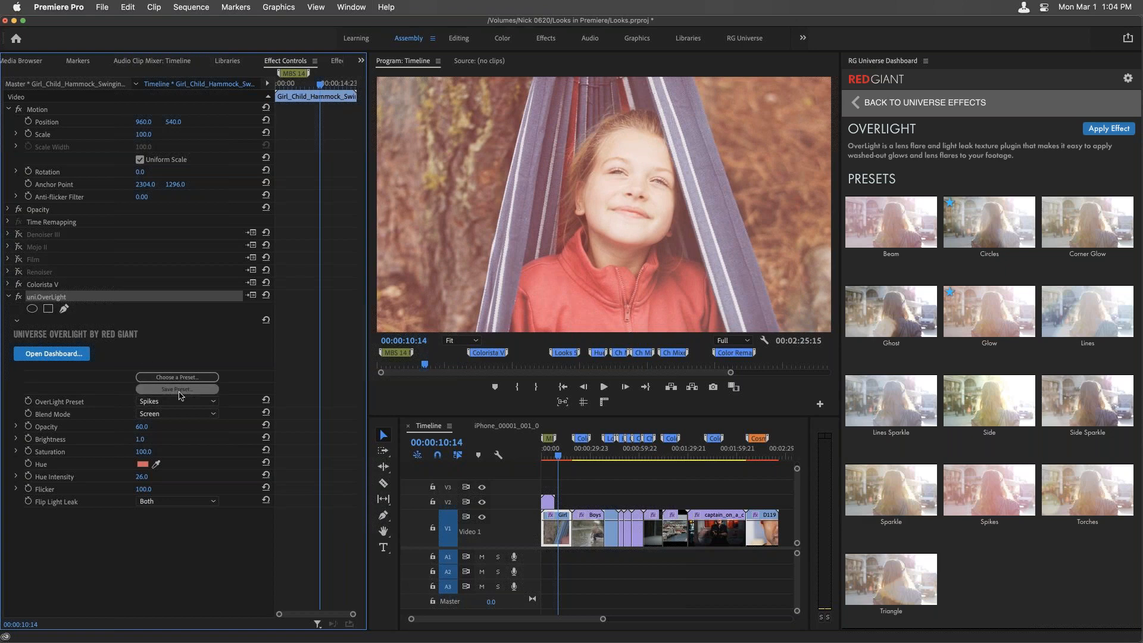
Open the dialog for saving the OverLight settings as a preset, and cancel it without saving
left_click(177, 389)
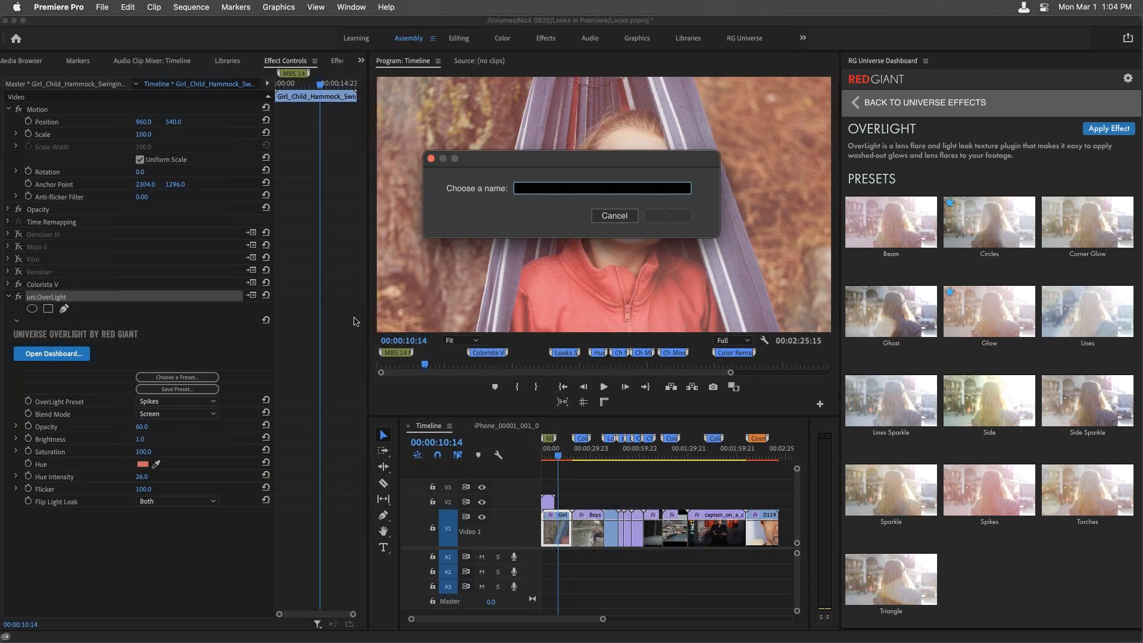
left_click(623, 219)
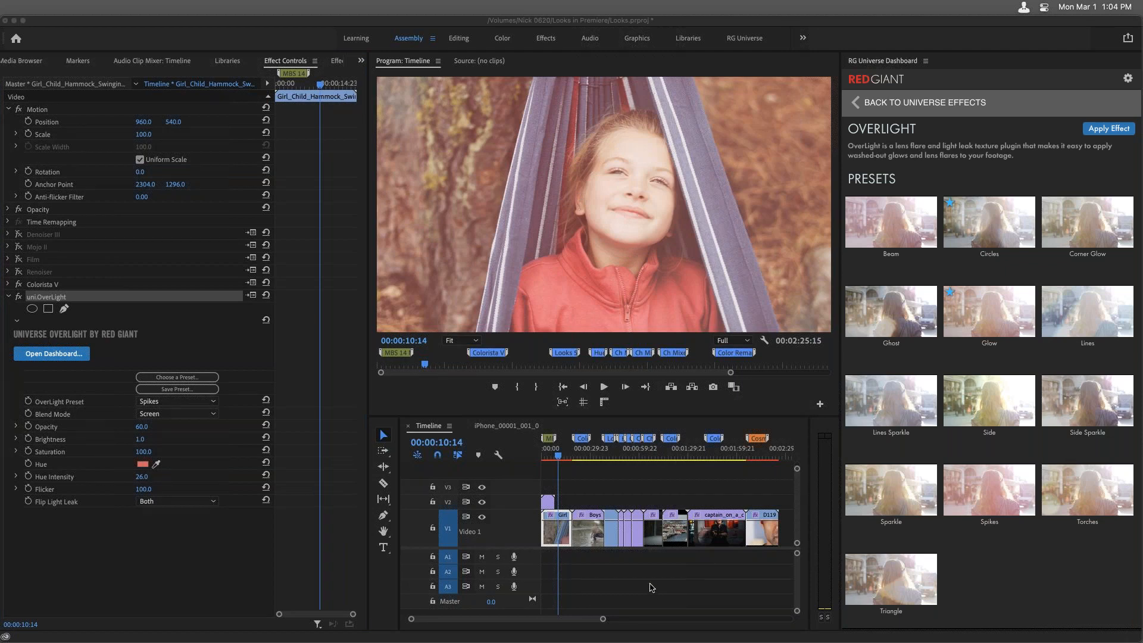
Move the playhead to the boys clip at 00:00:29:14 and add an unnamed comment marker to the sequence there
left_click(604, 555)
mouse_move(559, 456)
left_mouse_down()
mouse_move(580, 456)
mouse_move(562, 456)
left_mouse_up()
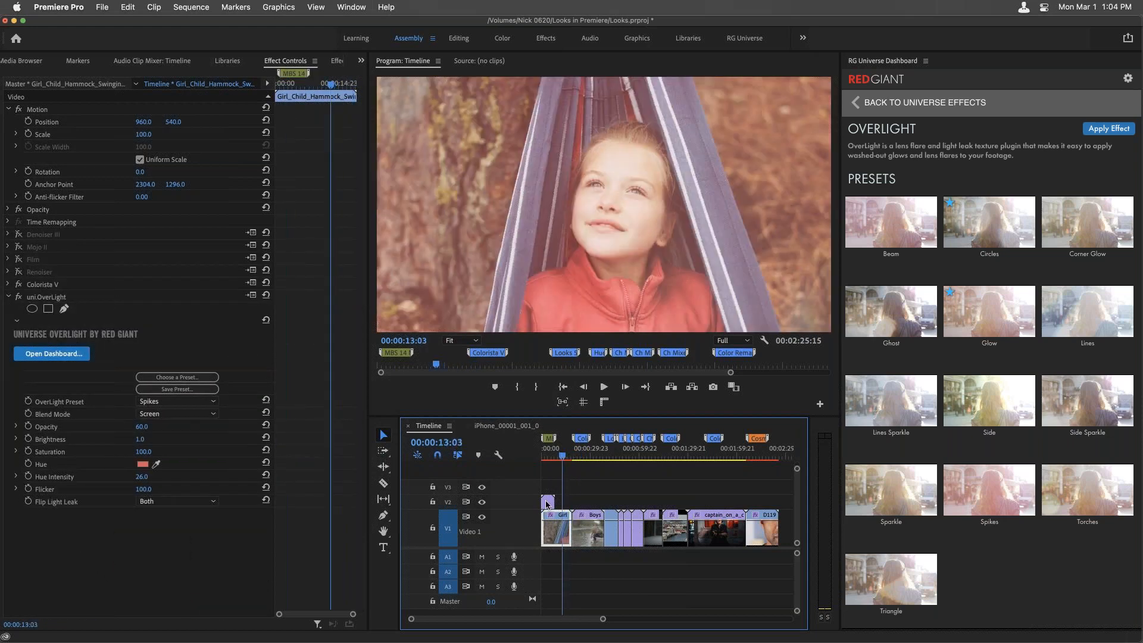
left_click(582, 483)
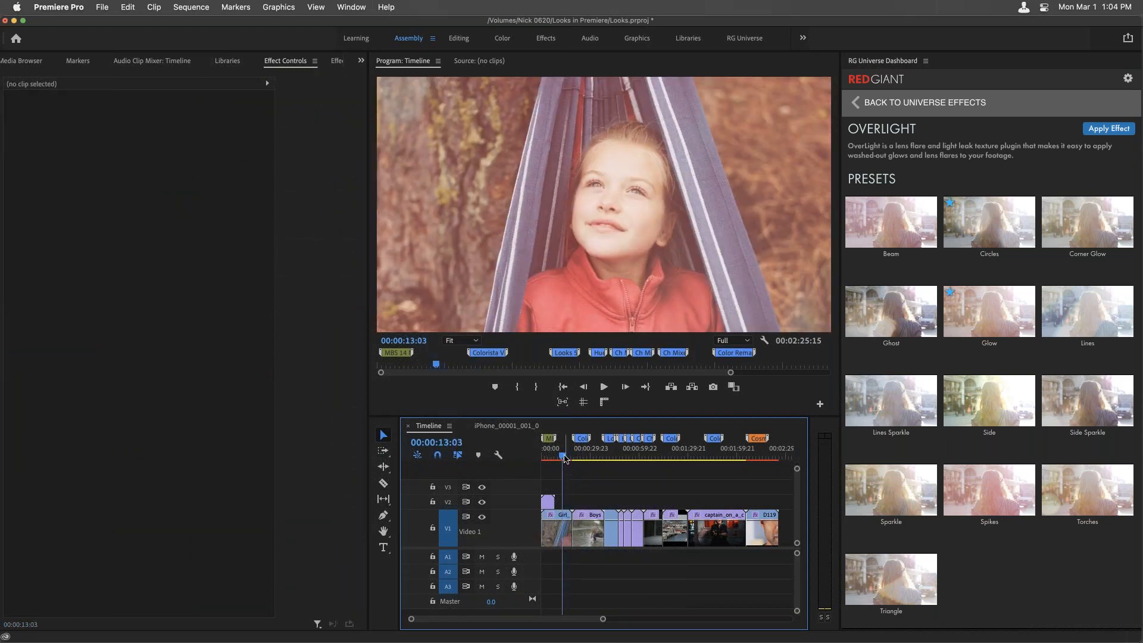
mouse_move(582, 455)
left_mouse_down()
mouse_move(571, 455)
mouse_move(593, 456)
left_mouse_up()
left_click(589, 456)
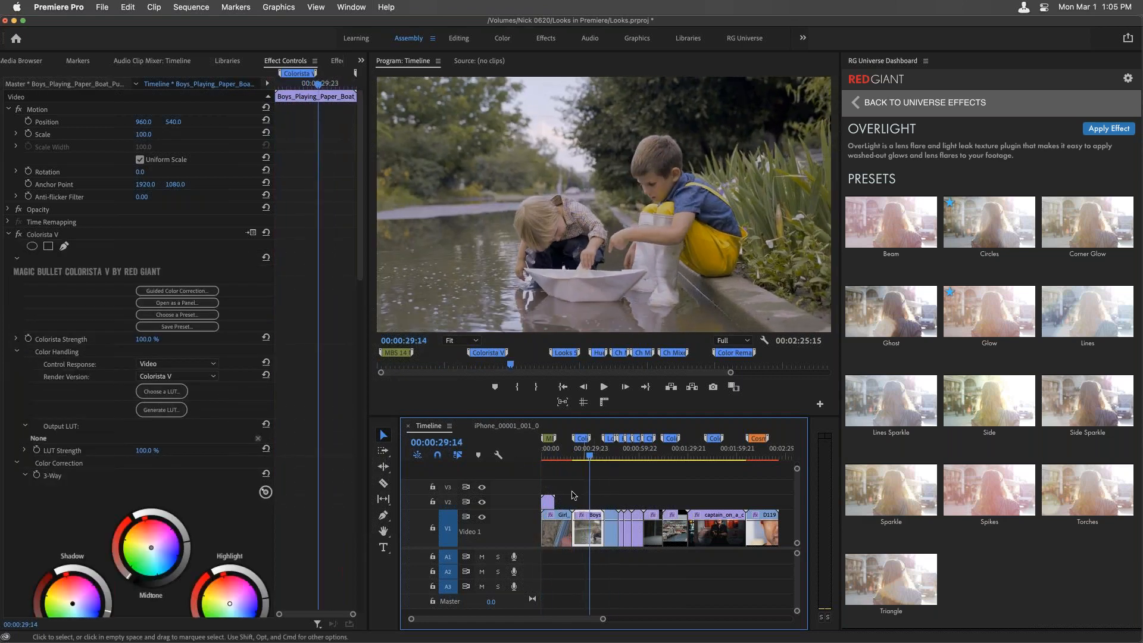
left_click(613, 482)
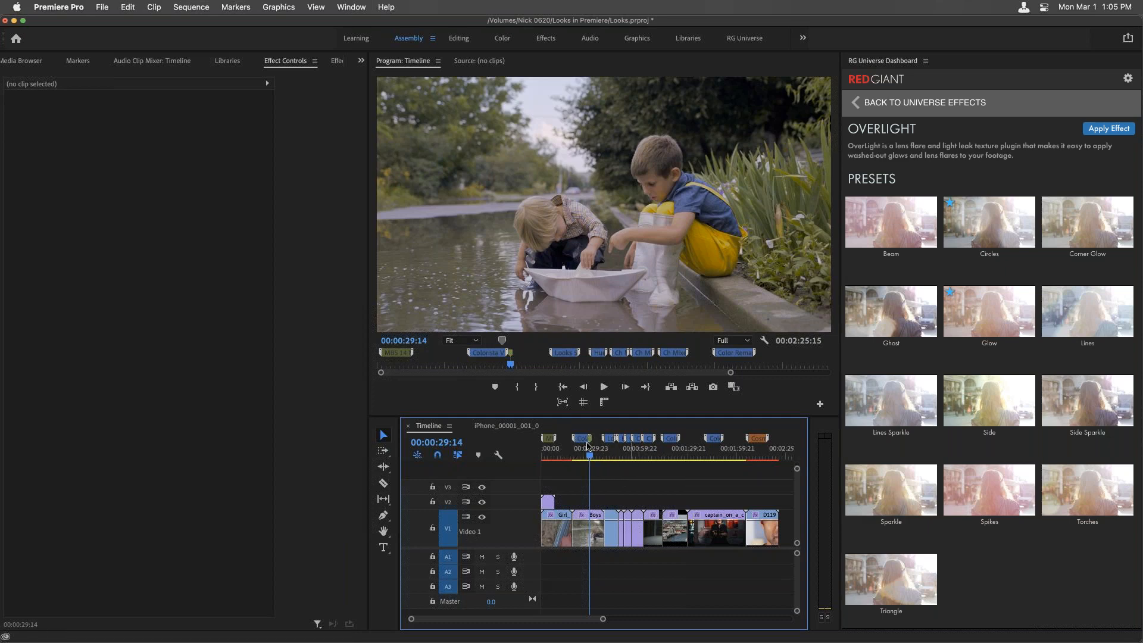
double_click(588, 444)
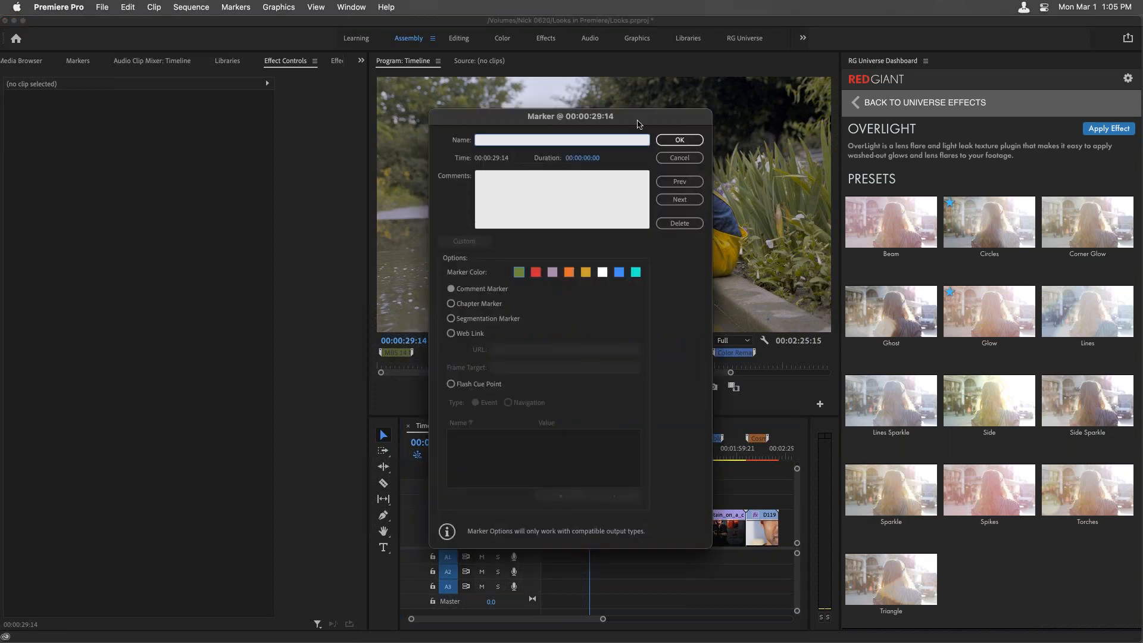
left_click(679, 140)
Add a clip marker to the colorful-houses clip at 00:01:19:05 and load that clip in the source monitor
left_click_drag(600, 457, 671, 457)
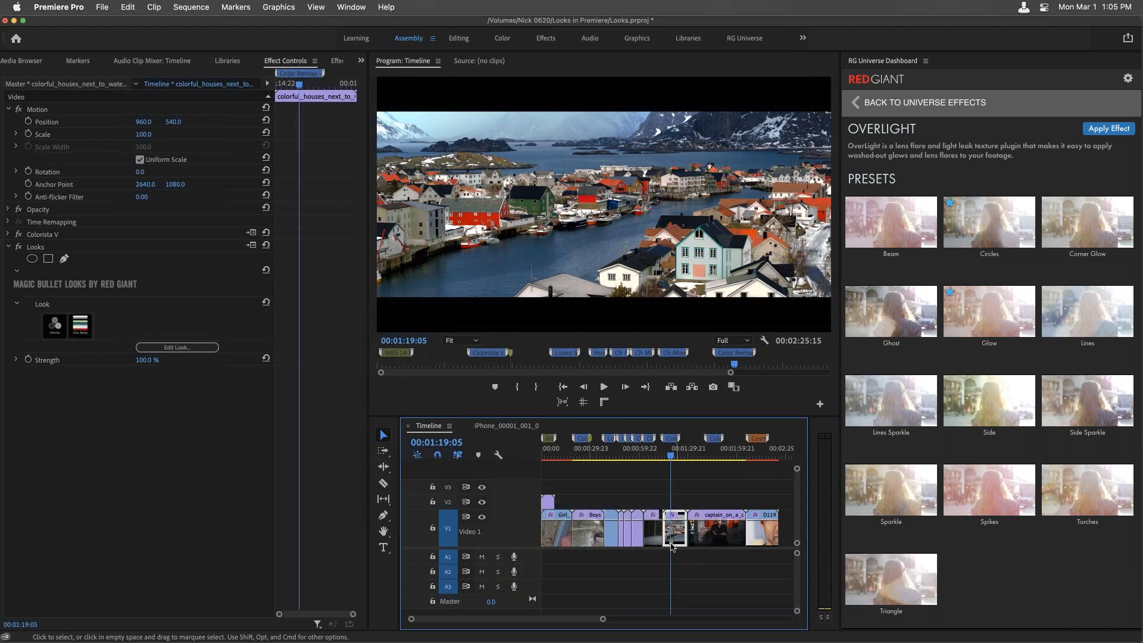
double_click(671, 545)
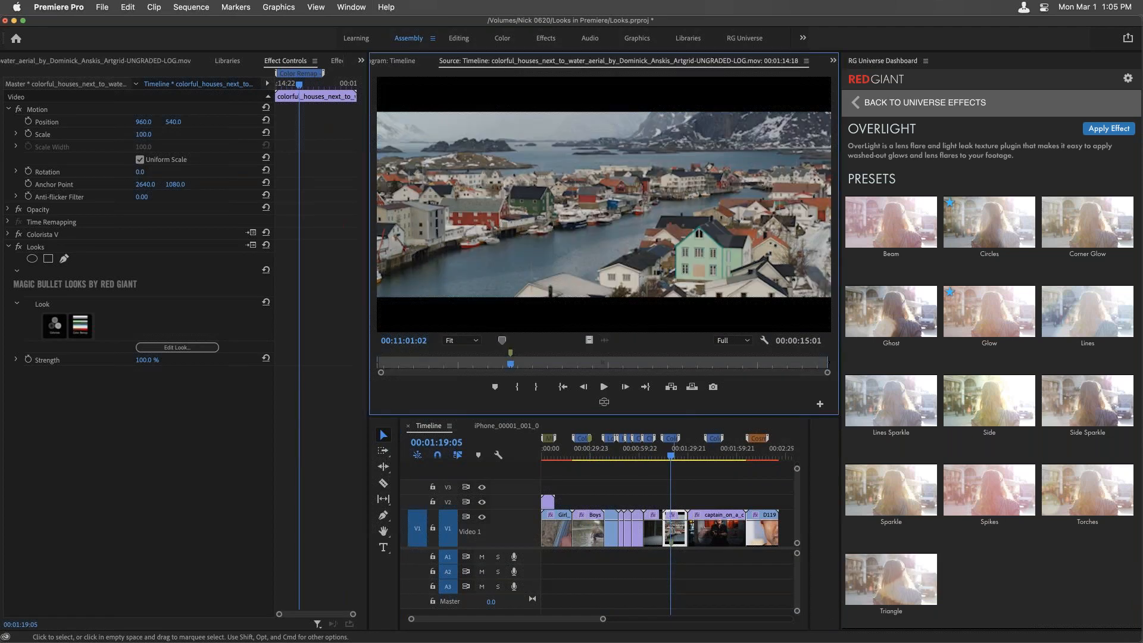
Display the list of markers and select the colorful-houses clip's marker in it
left_click(351, 8)
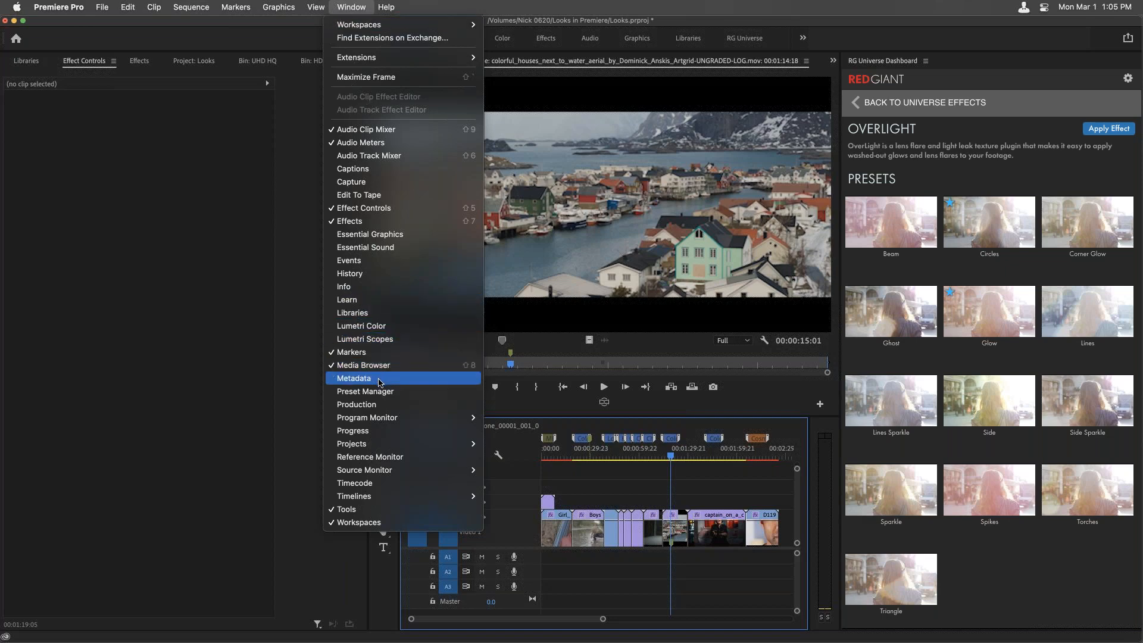
left_click(376, 353)
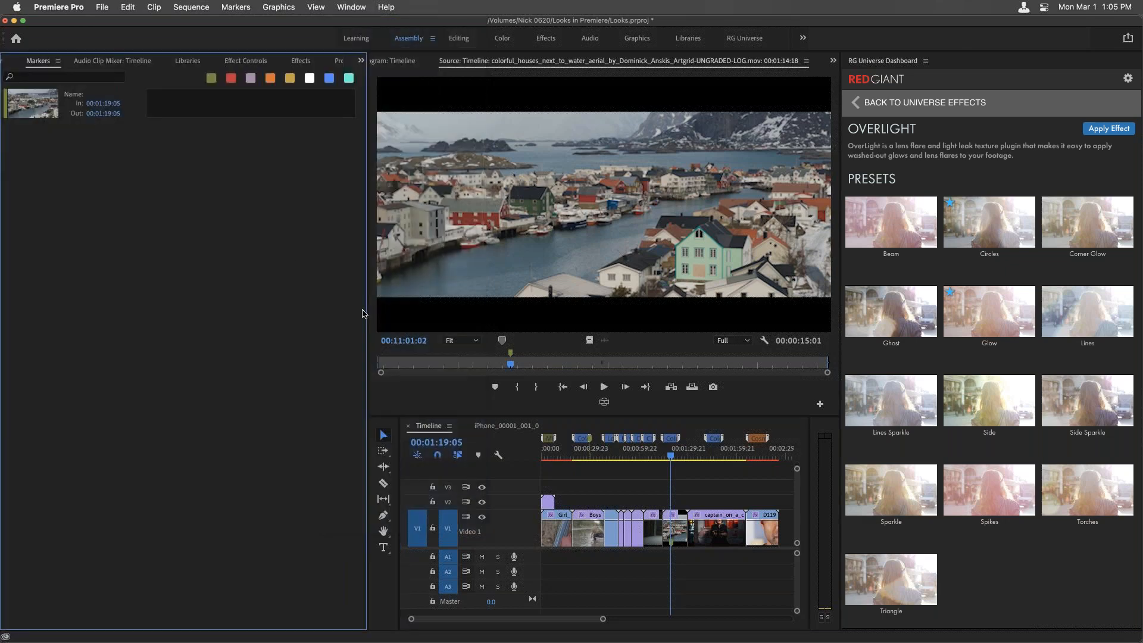
left_click(631, 487)
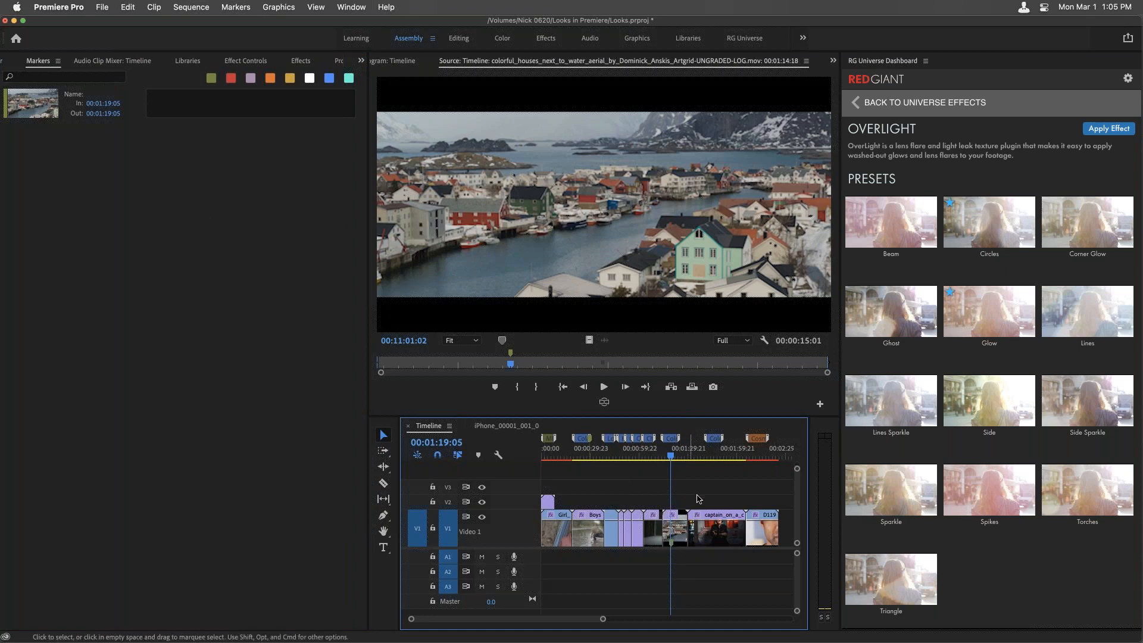
left_click(151, 197)
left_click(65, 96)
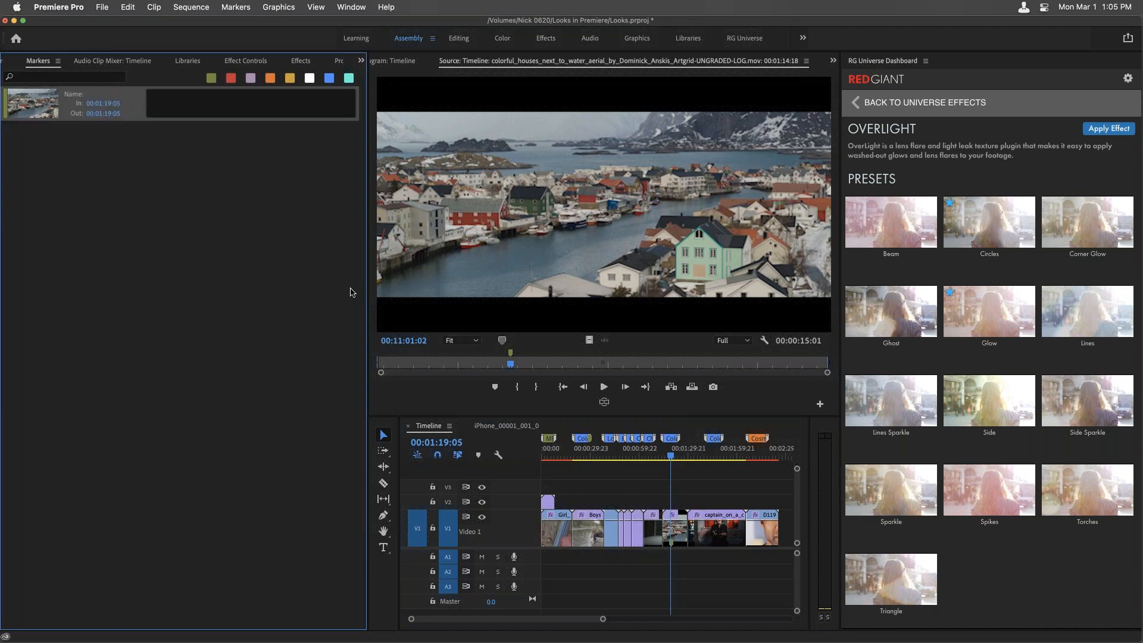
Return to the boys clip in the timeline and step the playhead through the following edit points
left_click(589, 456)
key("Down")
key("Down")
key("Down")
key("Down")
key("Down")
key("Down")
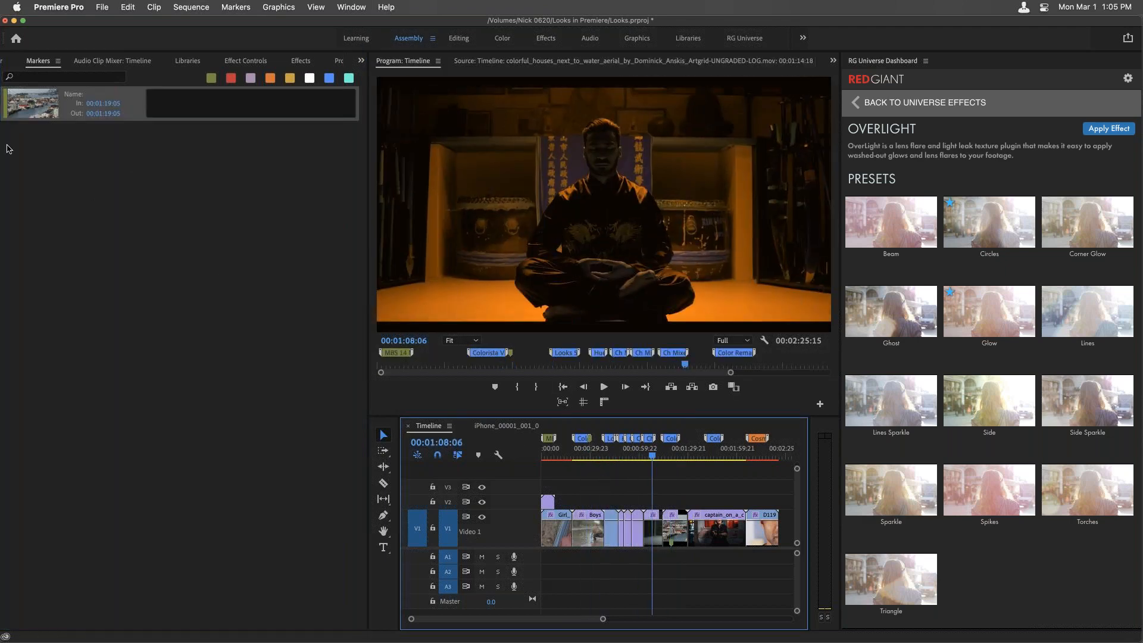
Open the colorful-houses clip marker's settings from the marker list and confirm them without edits
left_click(36, 97)
double_click(37, 97)
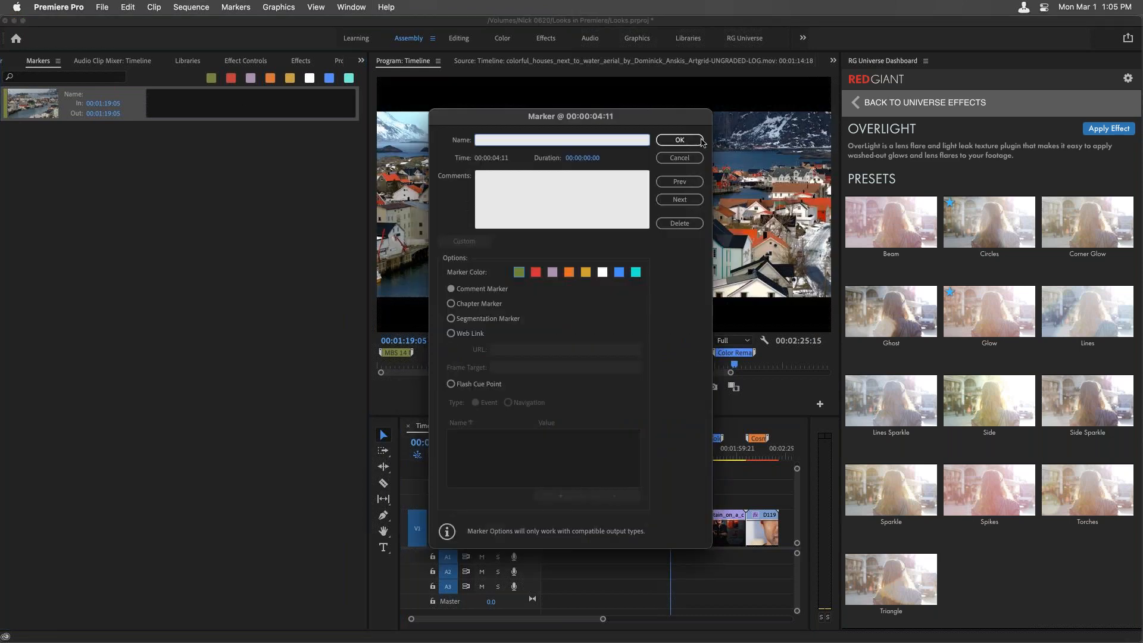
left_click(678, 142)
Open the settings of the sequence marker at 00:00:29:14 and confirm them without edits
right_click(595, 457)
left_click(619, 511)
left_click(674, 142)
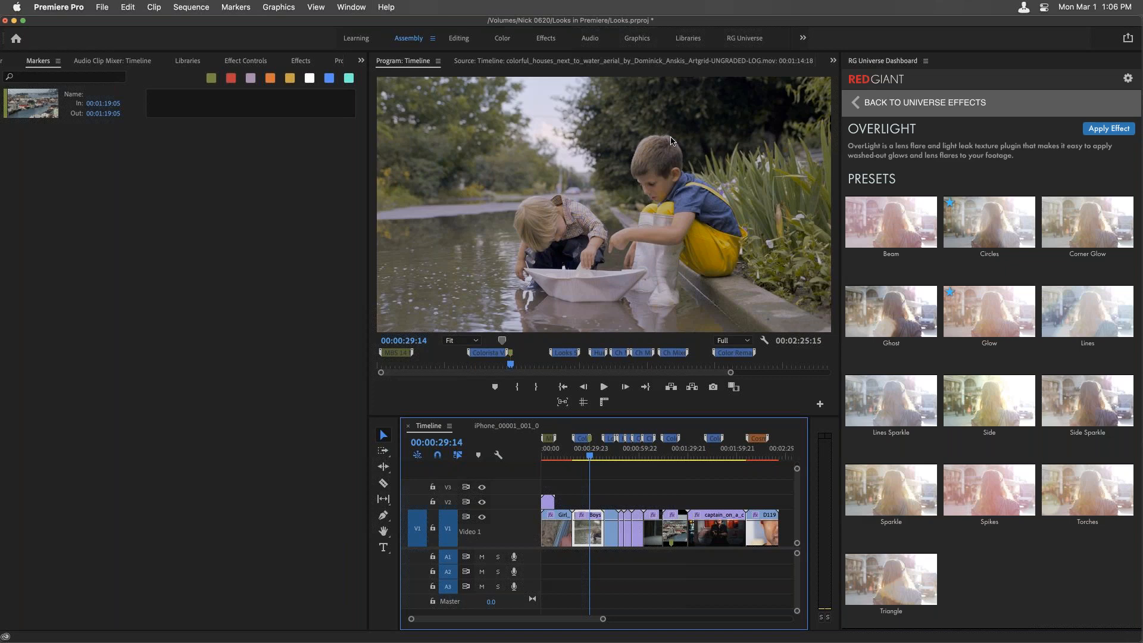
left_click_drag(600, 454, 674, 452)
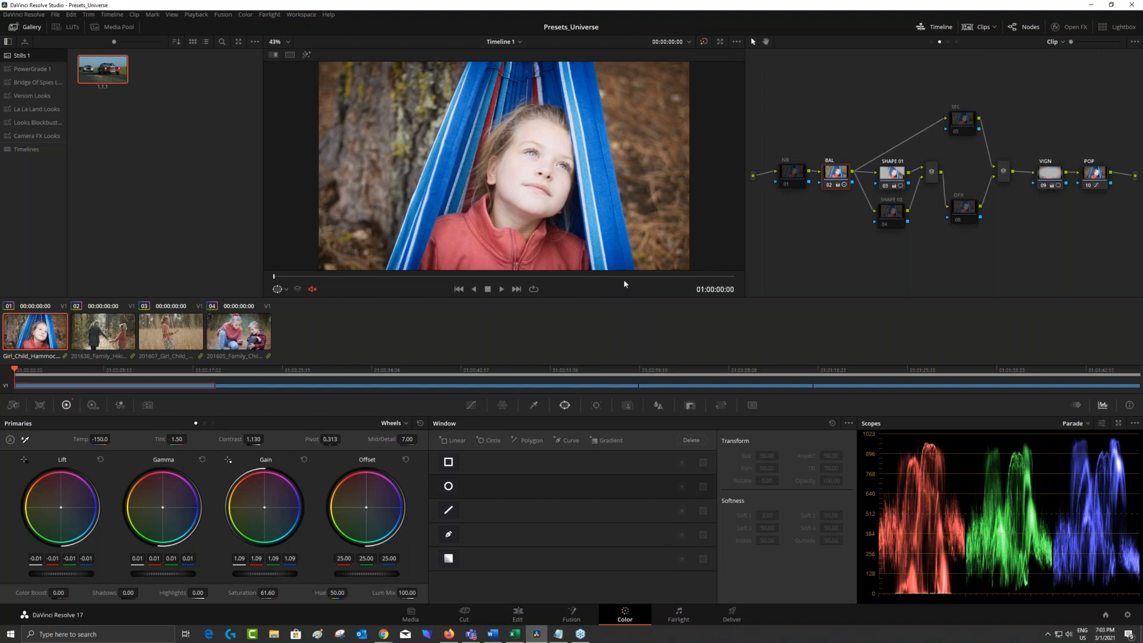
In DaVinci Resolve's Edit page, go to the start of the mother-and-daughter hiking clip and apply the uni.OverLight effect to that clip
left_click(518, 612)
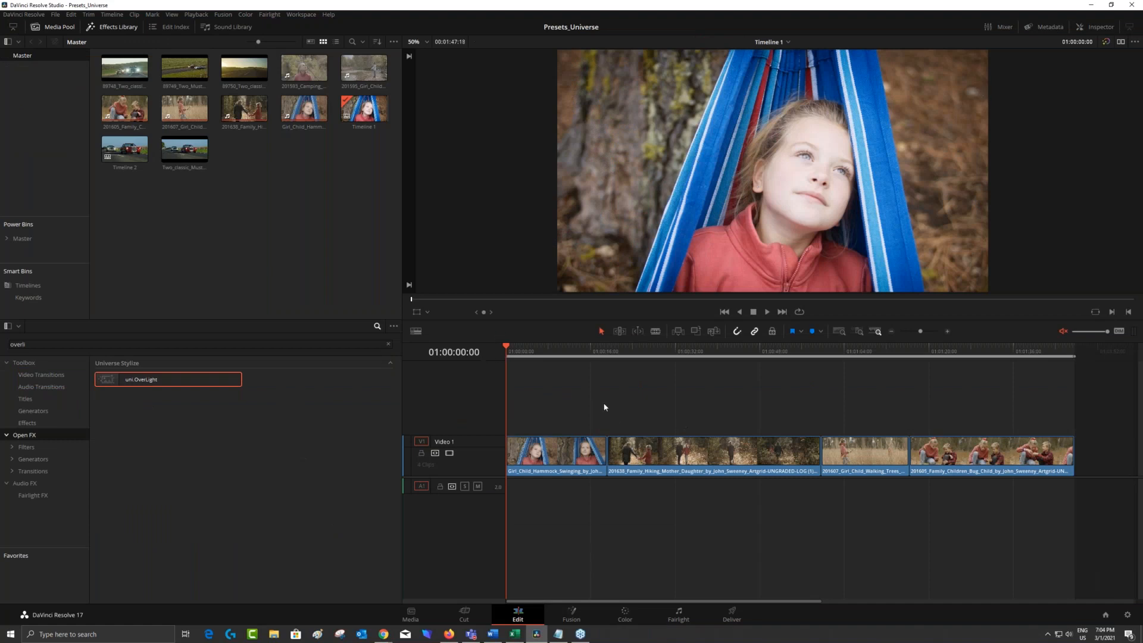
left_click(616, 352)
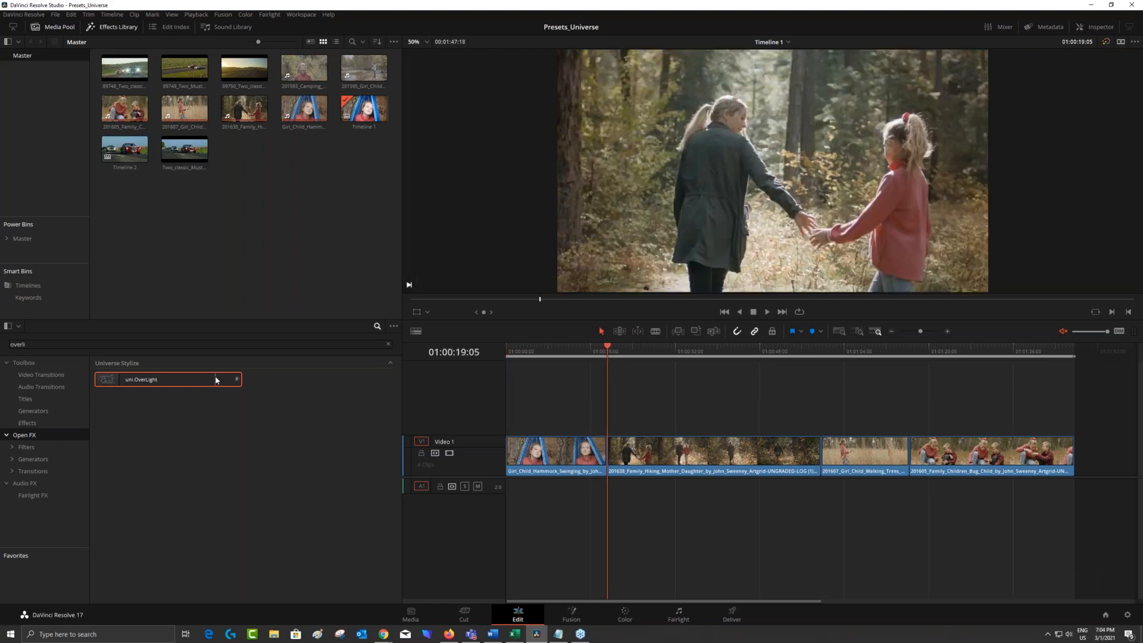
left_click(102, 30)
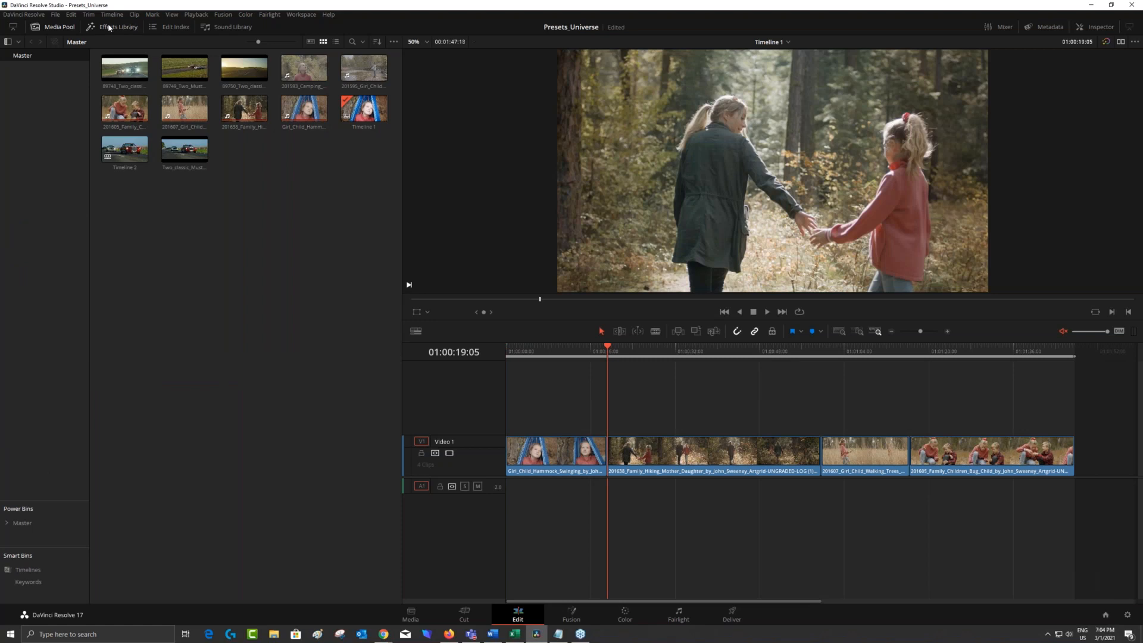
left_click(113, 30)
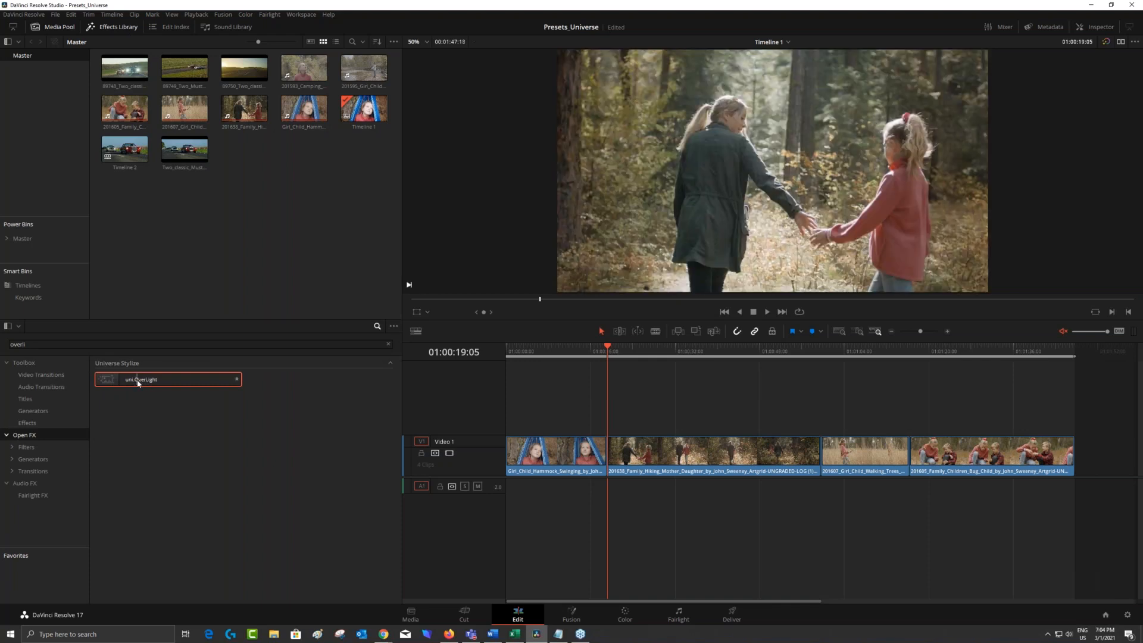
left_click_drag(137, 383, 675, 449)
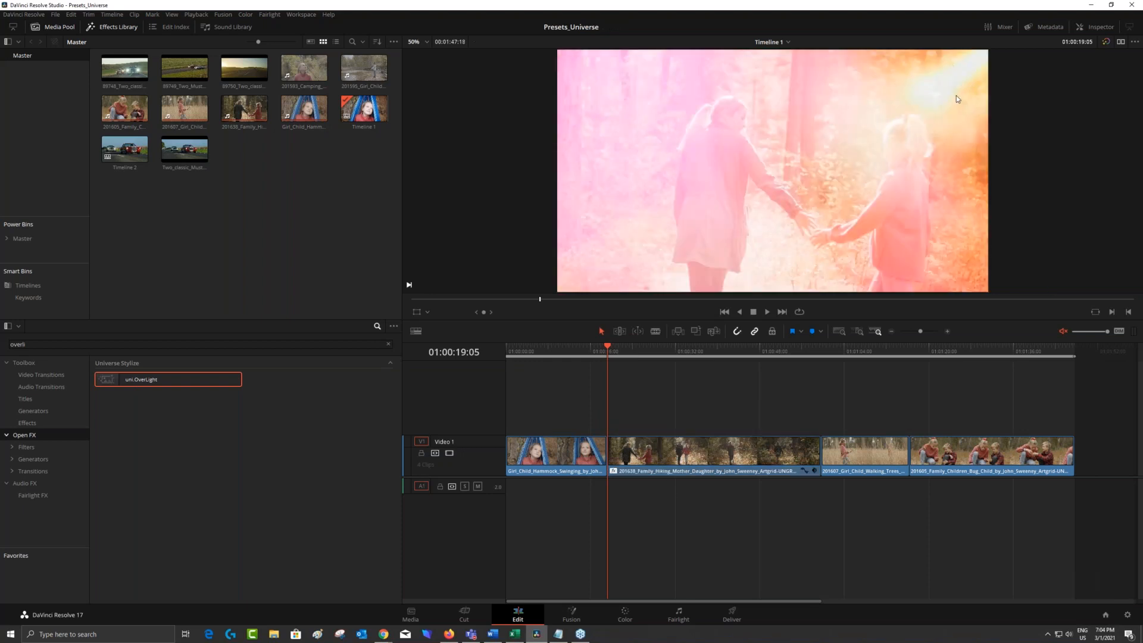
Show the hiking clip's uni.OverLight settings, delete the effect, and return to the Color page
left_click(1095, 27)
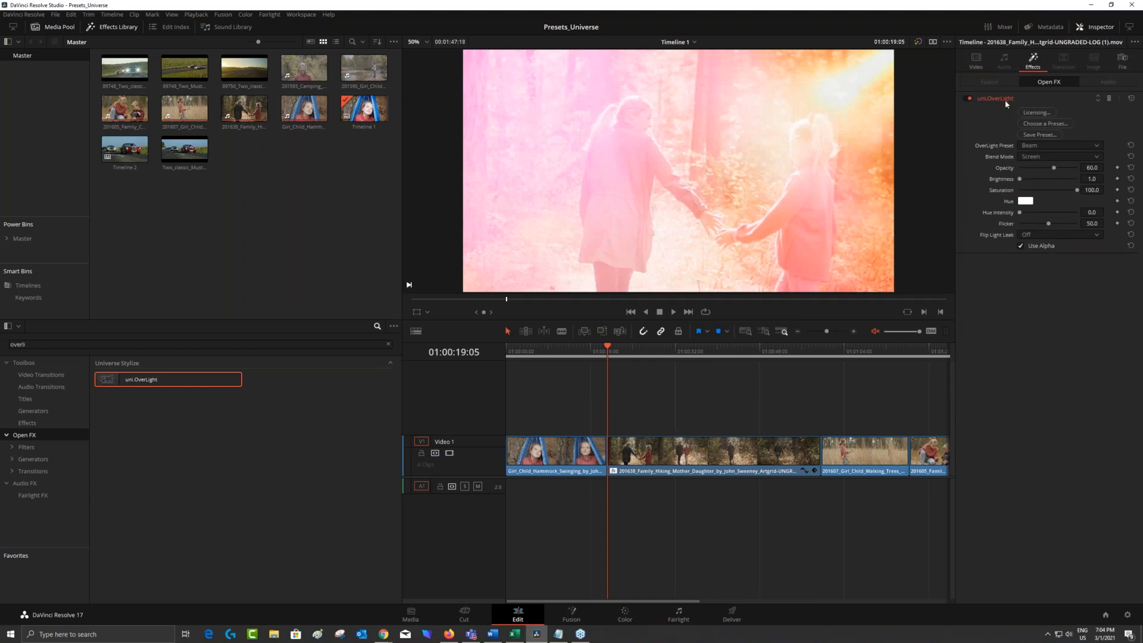
left_click(1108, 99)
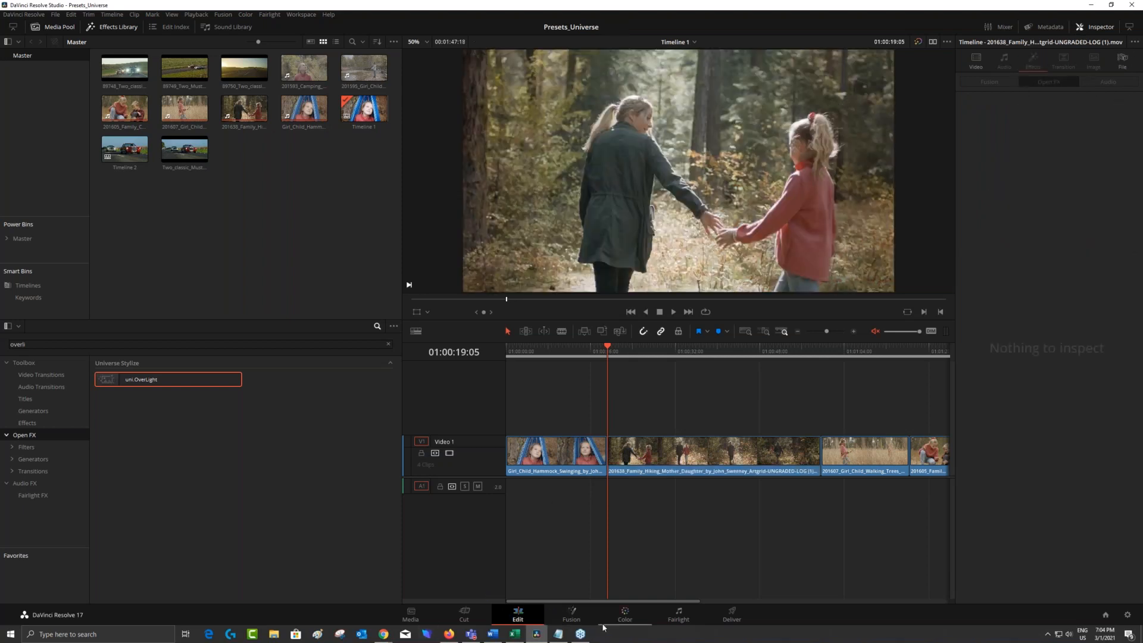
left_click(624, 619)
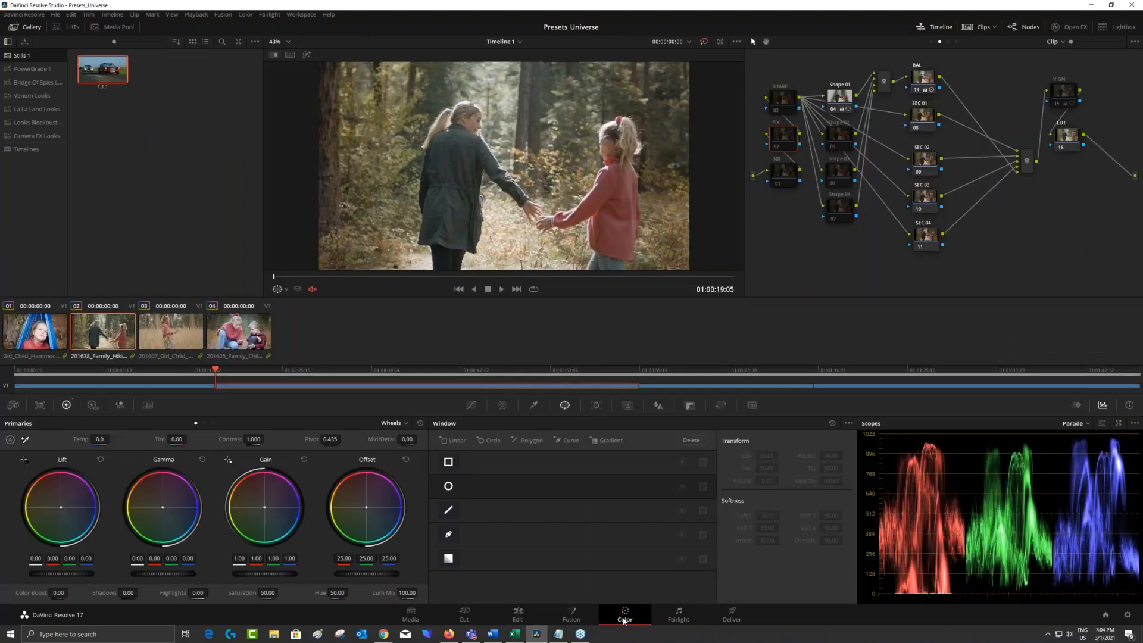
Make the girl-in-hammock clip current and select all four clips of Timeline 1
left_click(24, 335)
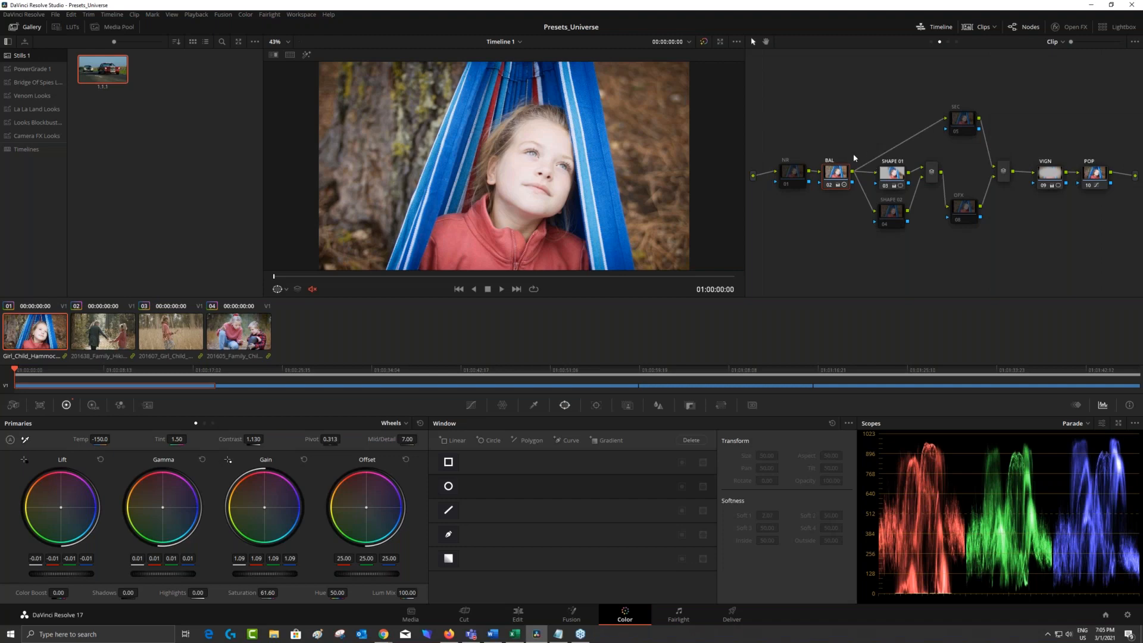
left_click(228, 342)
left_click(24, 338)
left_click_drag(271, 345, 72, 319)
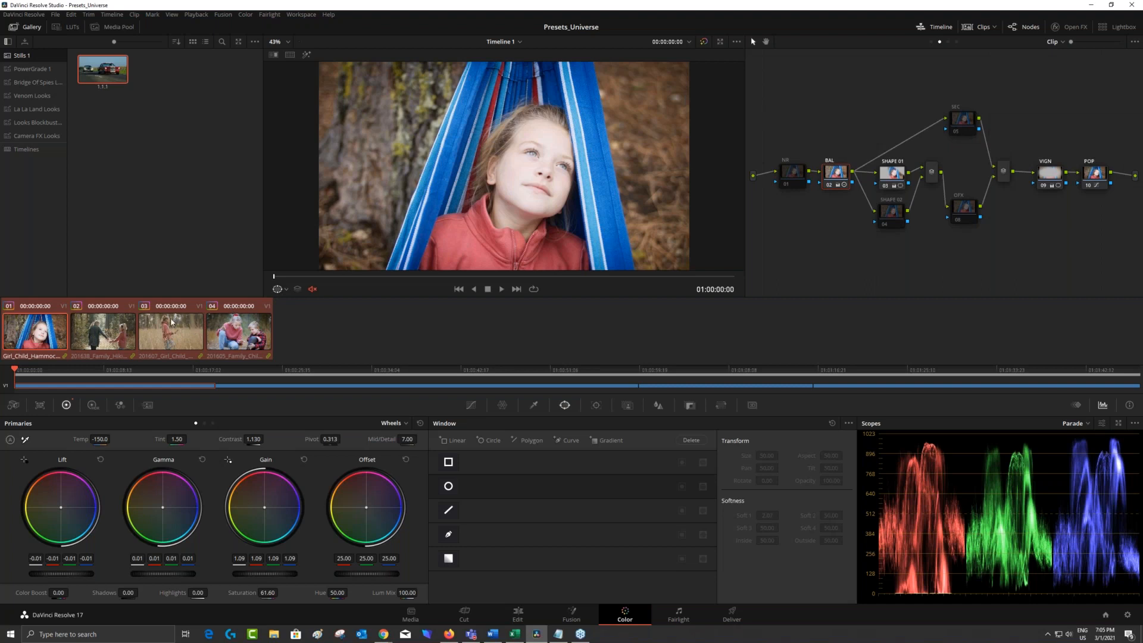
View the node graph at the Group Post-Clip and Timeline levels, and return to the Clip level
left_click(939, 41)
left_click(947, 42)
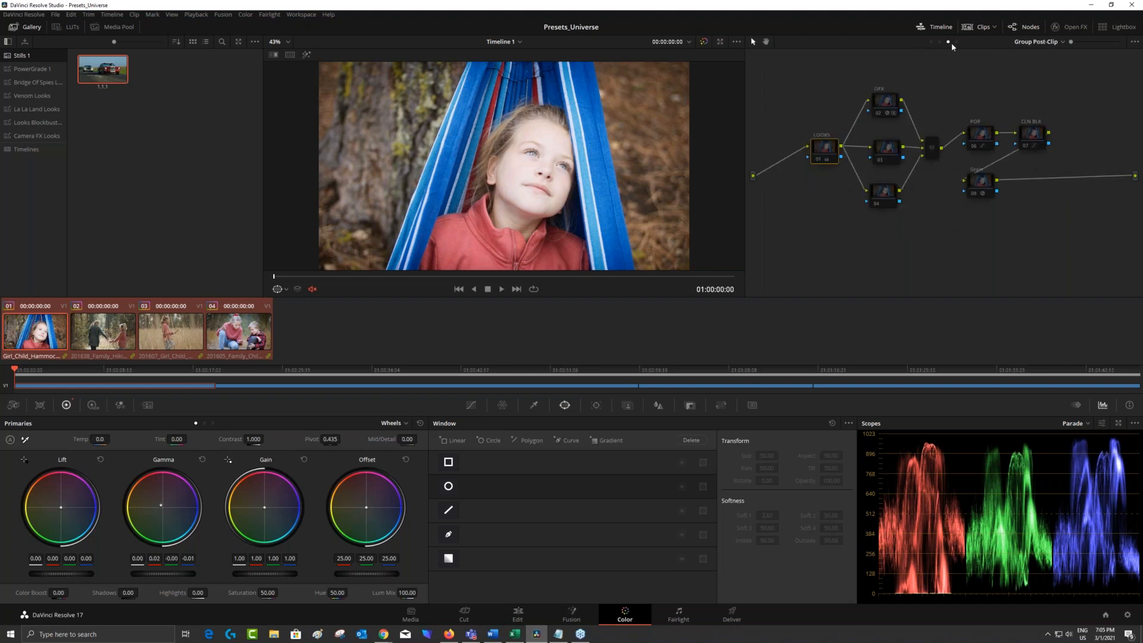
left_click(955, 41)
left_click(939, 42)
Open Timeline 2 and view its Timeline-level node graph, then return to the Clip level
left_click(516, 41)
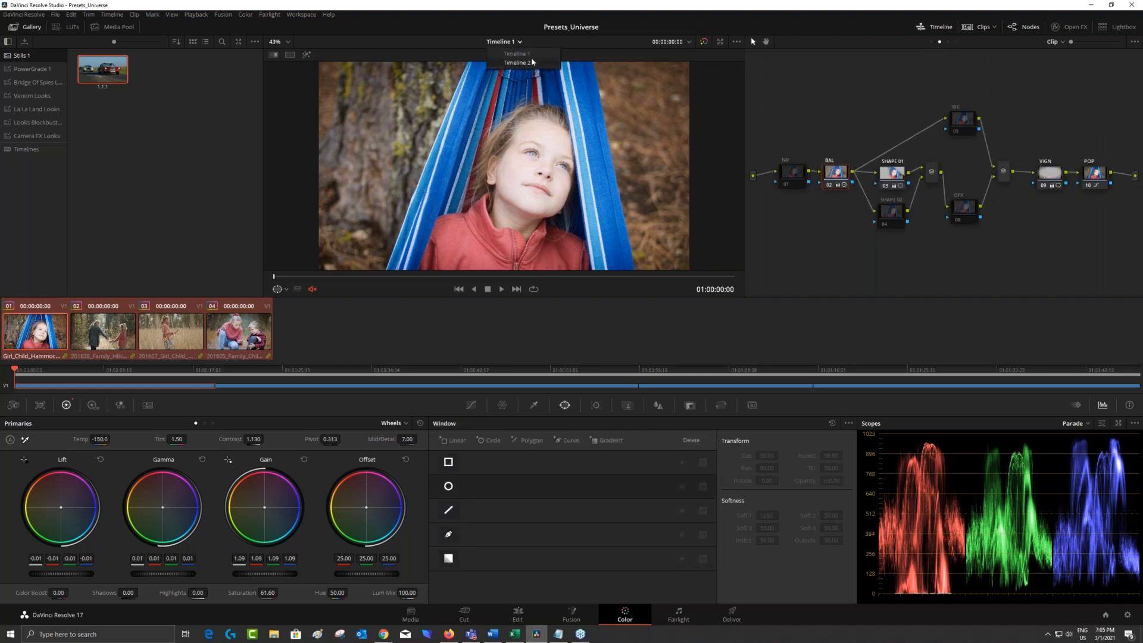
left_click(531, 60)
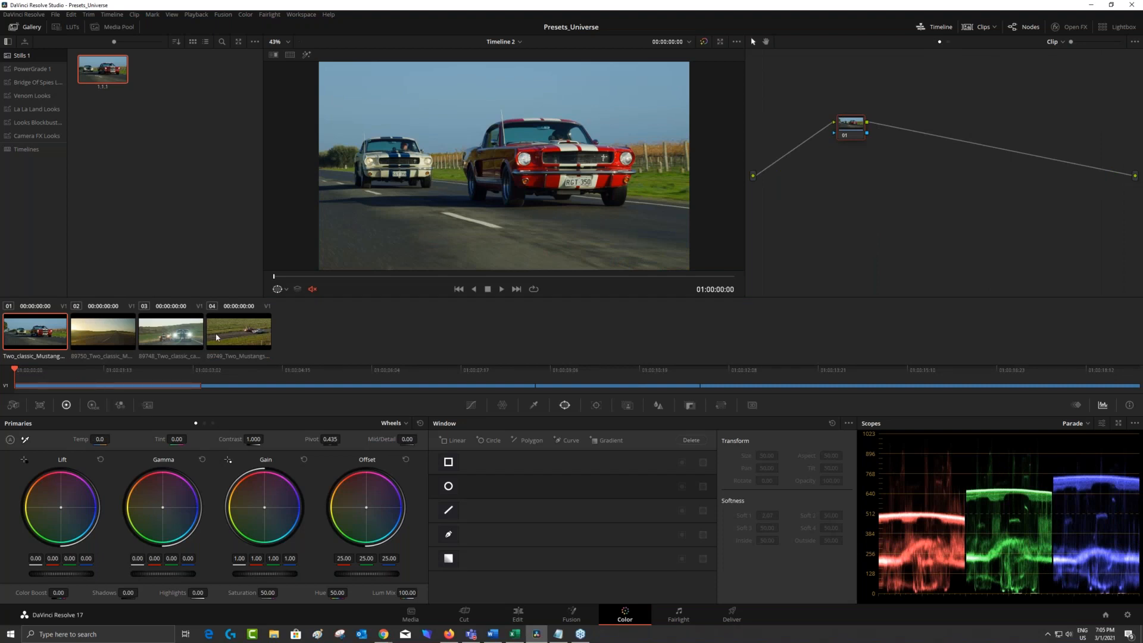
left_click(948, 41)
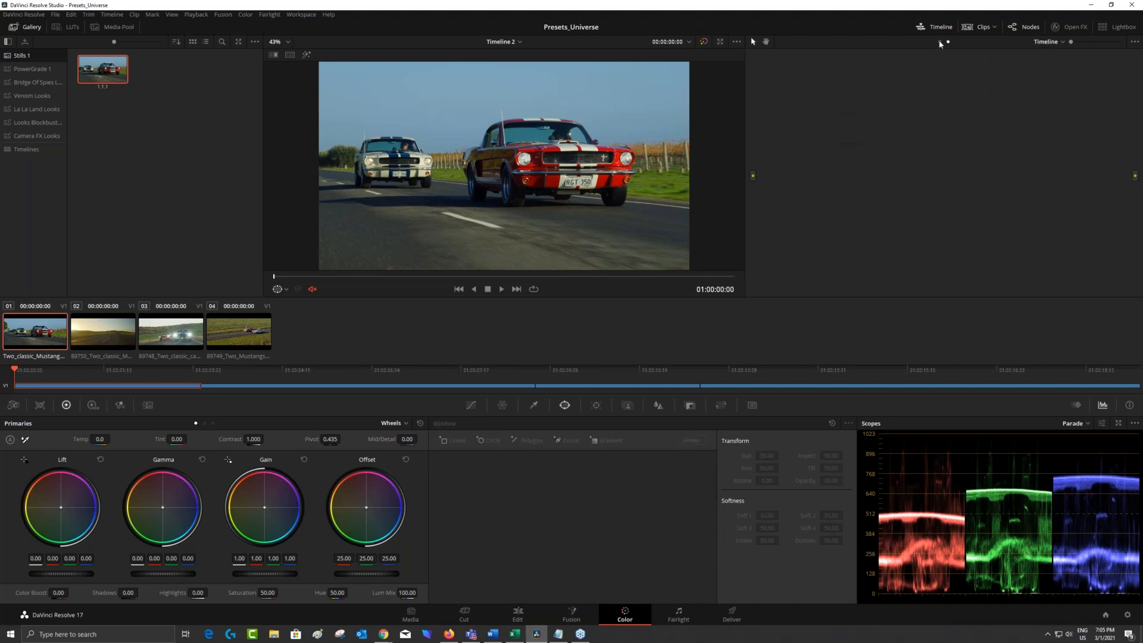
left_click(940, 42)
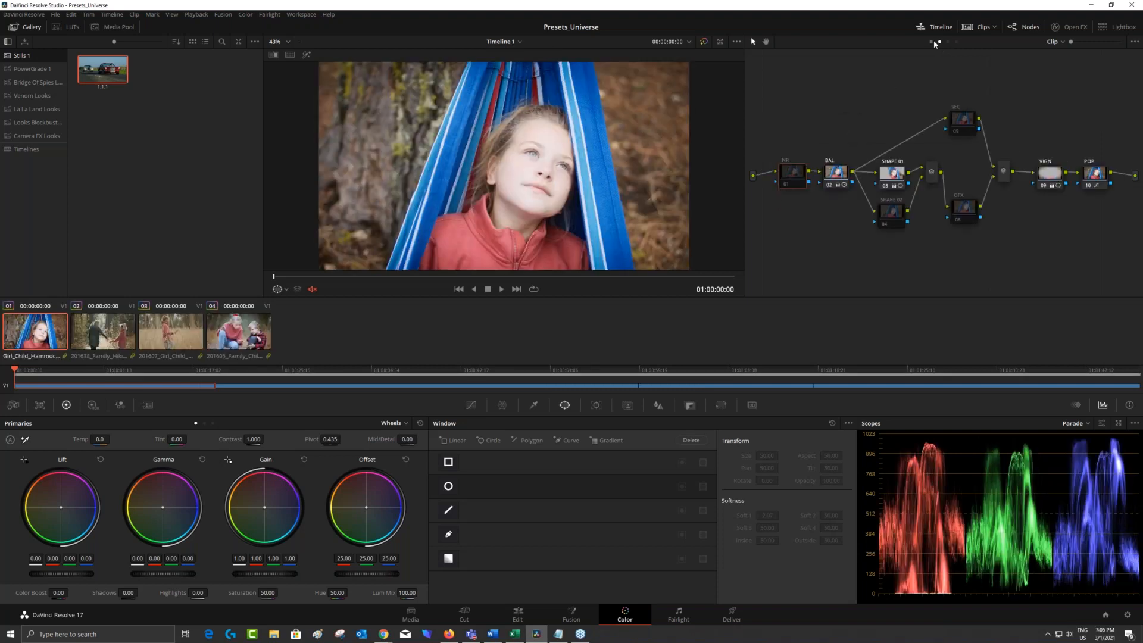
Review Timeline 1's Group Pre-Clip, Clip, Group Post-Clip and Timeline node graphs in order, ending at the Clip level
left_click(931, 42)
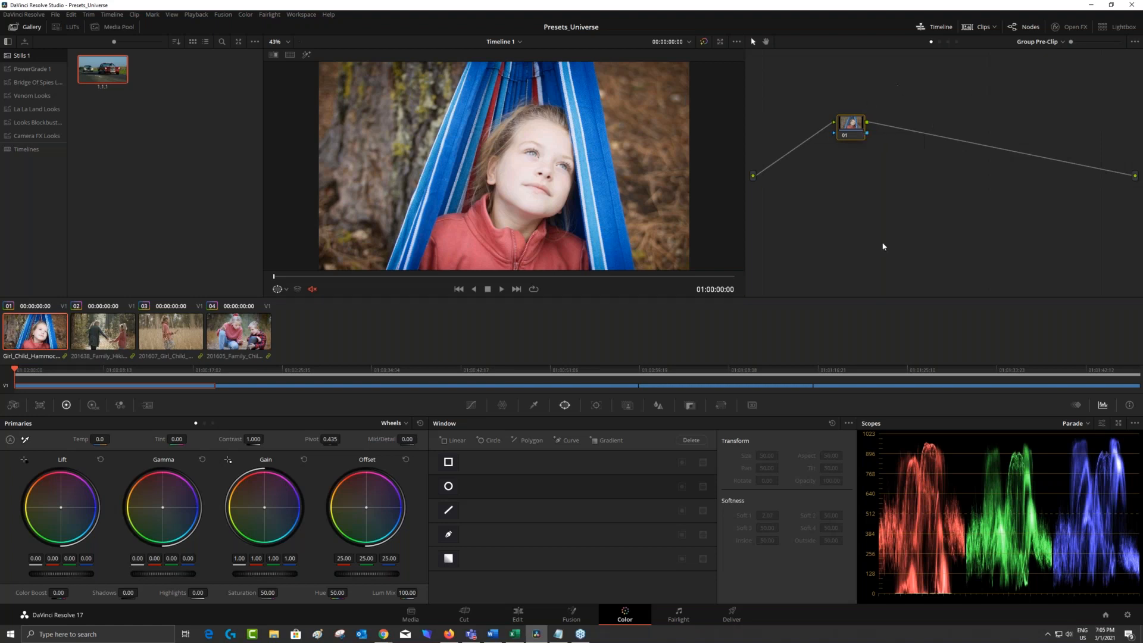
left_click(939, 42)
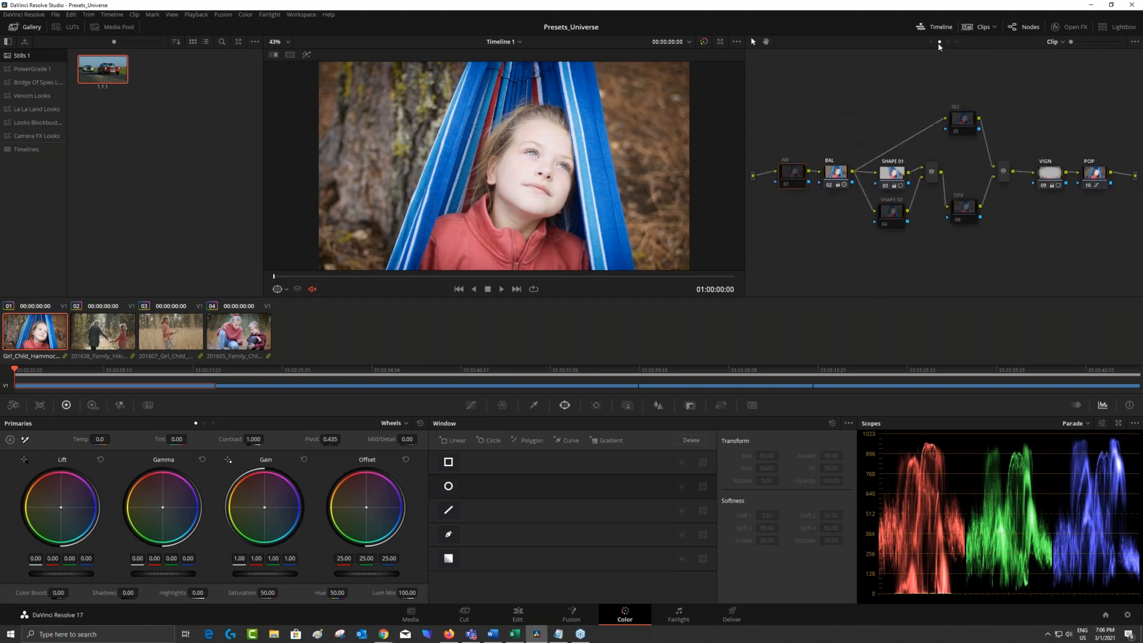
left_click(948, 42)
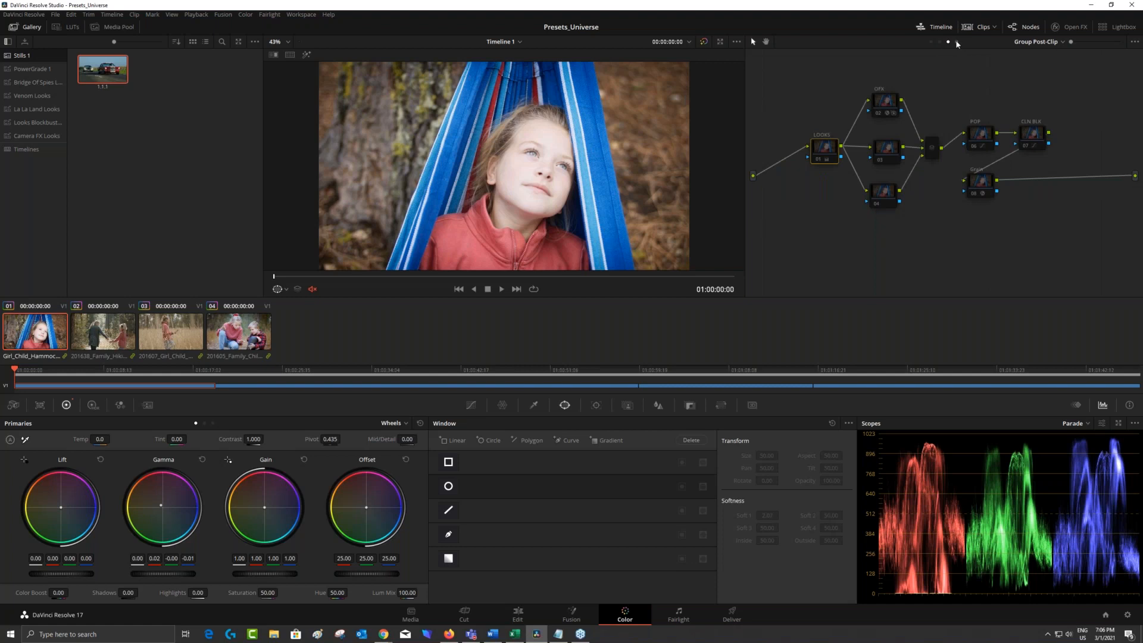
left_click(956, 41)
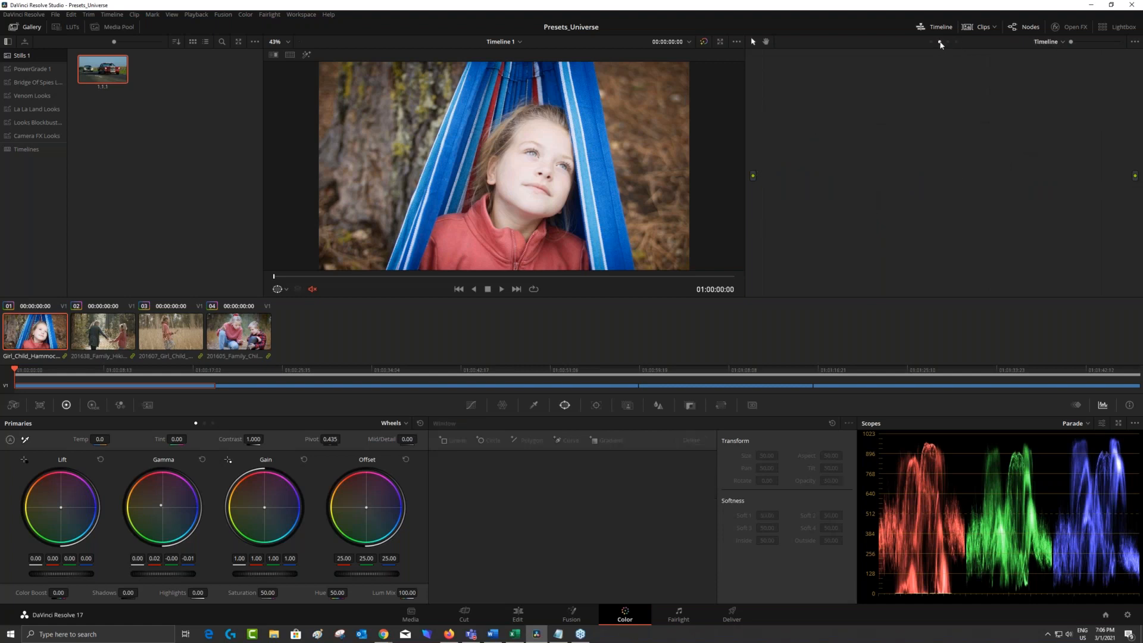
left_click(939, 42)
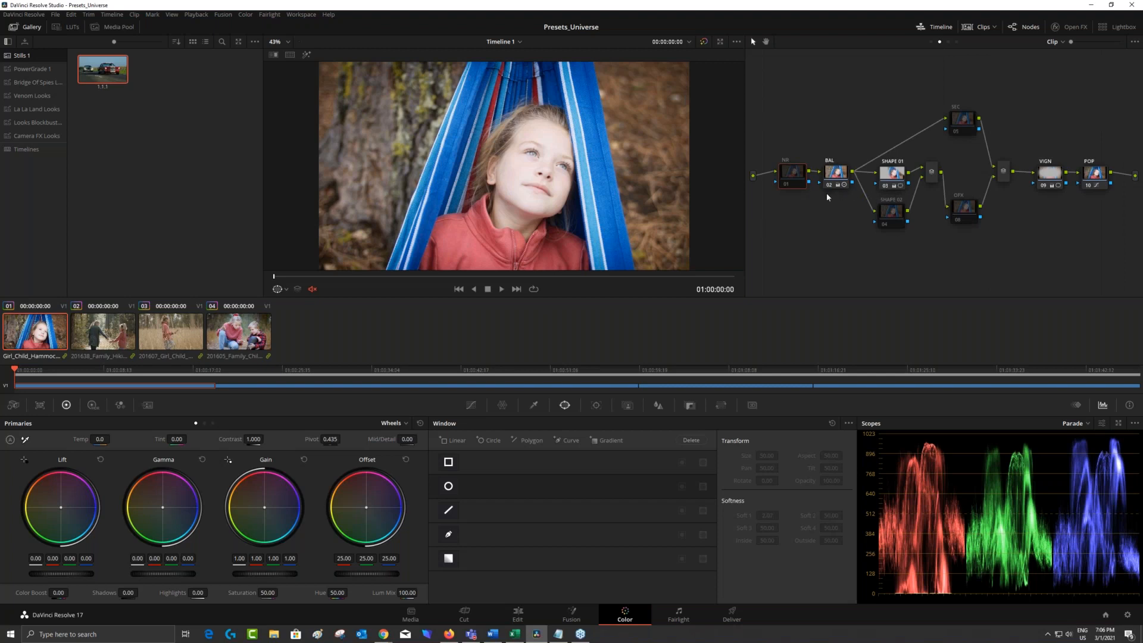
Toggle the NR node and the BAL node of the hammock clip to compare the image with and without each
left_click(786, 188)
left_click(786, 188)
left_click(830, 186)
left_click(830, 186)
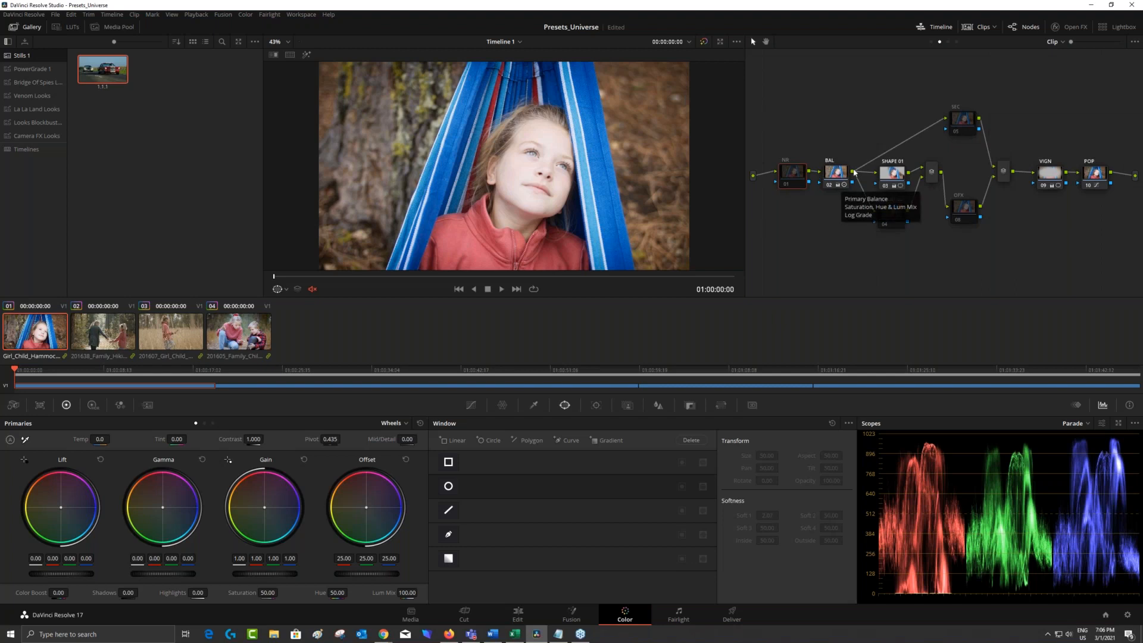
Examine the SHAPE 01 node's window around the girl and compare the image with the node disabled and enabled
left_click(891, 176)
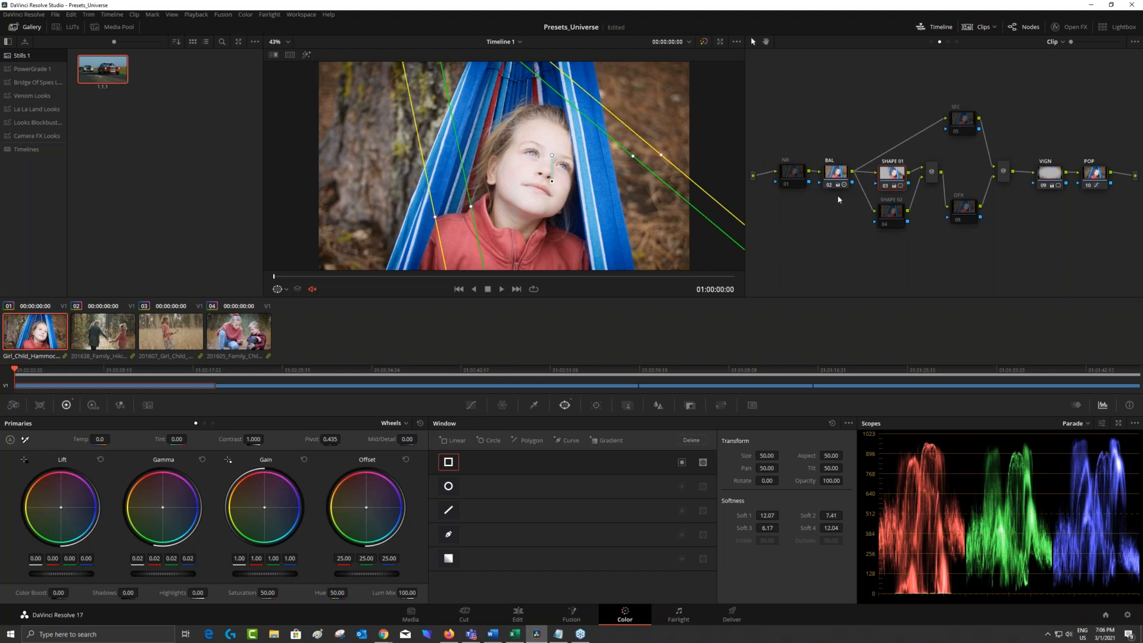
scroll(393, 153, "down", 5)
scroll(393, 153, "down", 2)
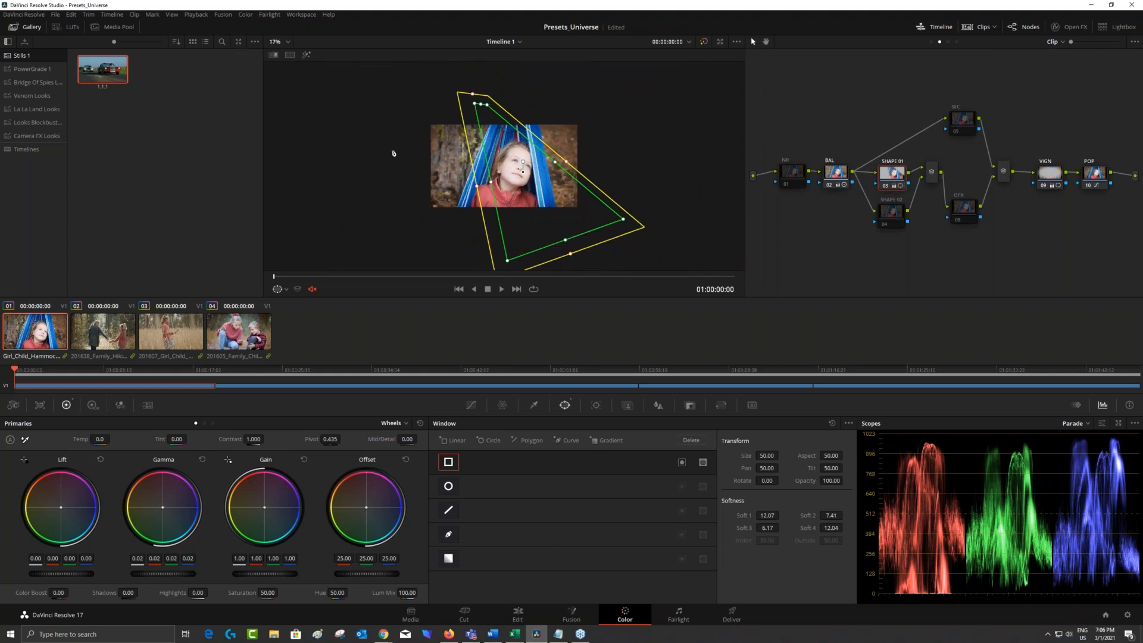
left_click(885, 187)
scroll(421, 173, "up", 7)
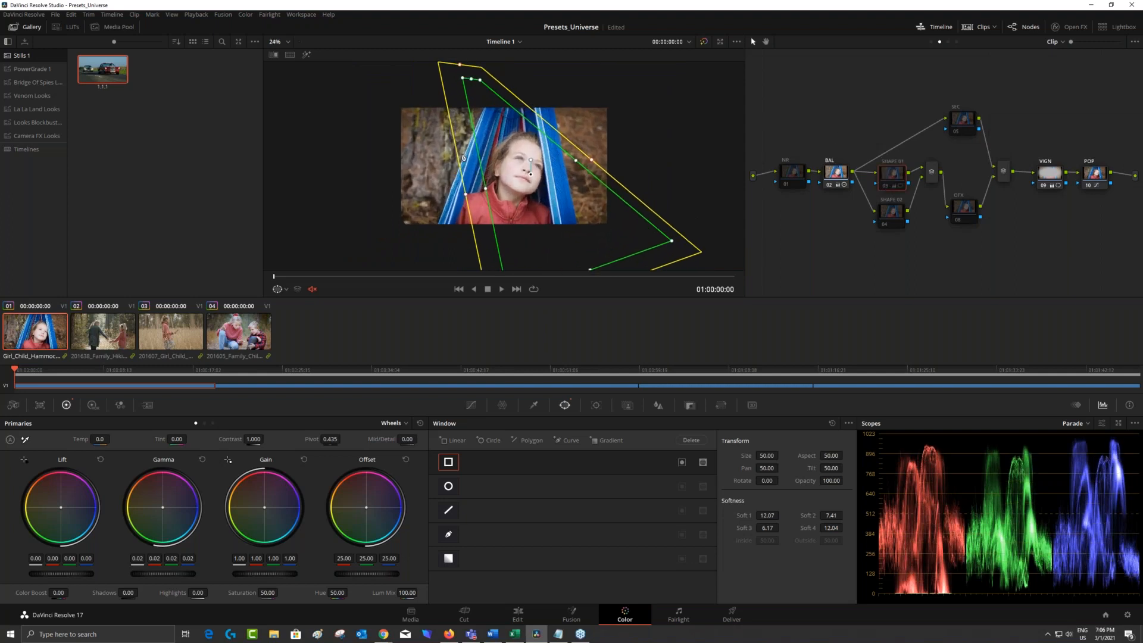
left_click(883, 183)
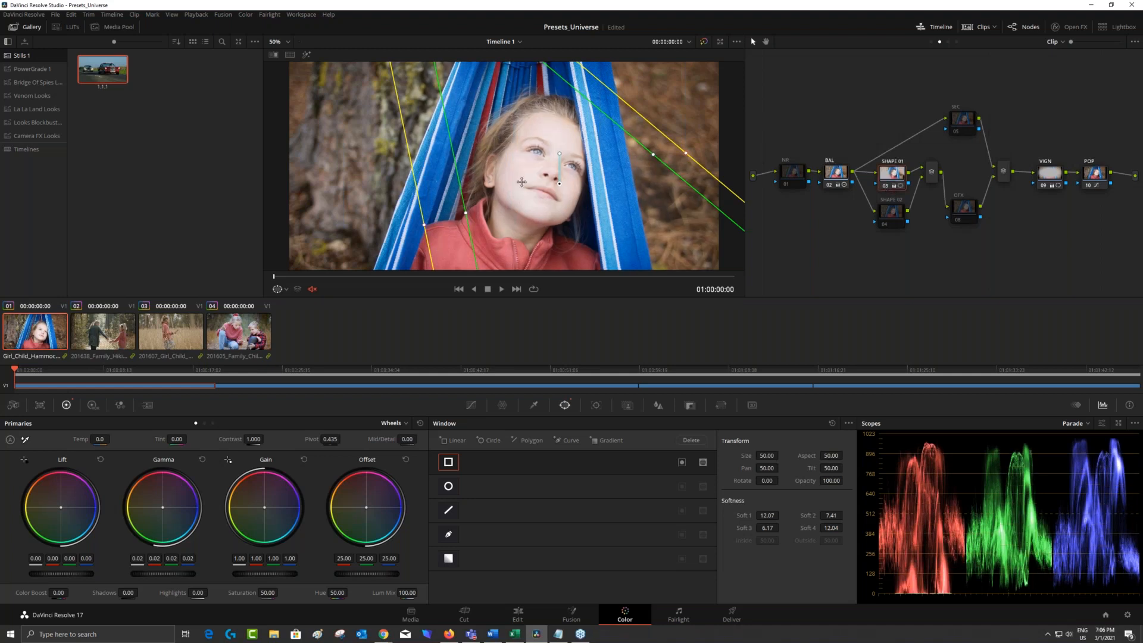
scroll(471, 119, "down", 3)
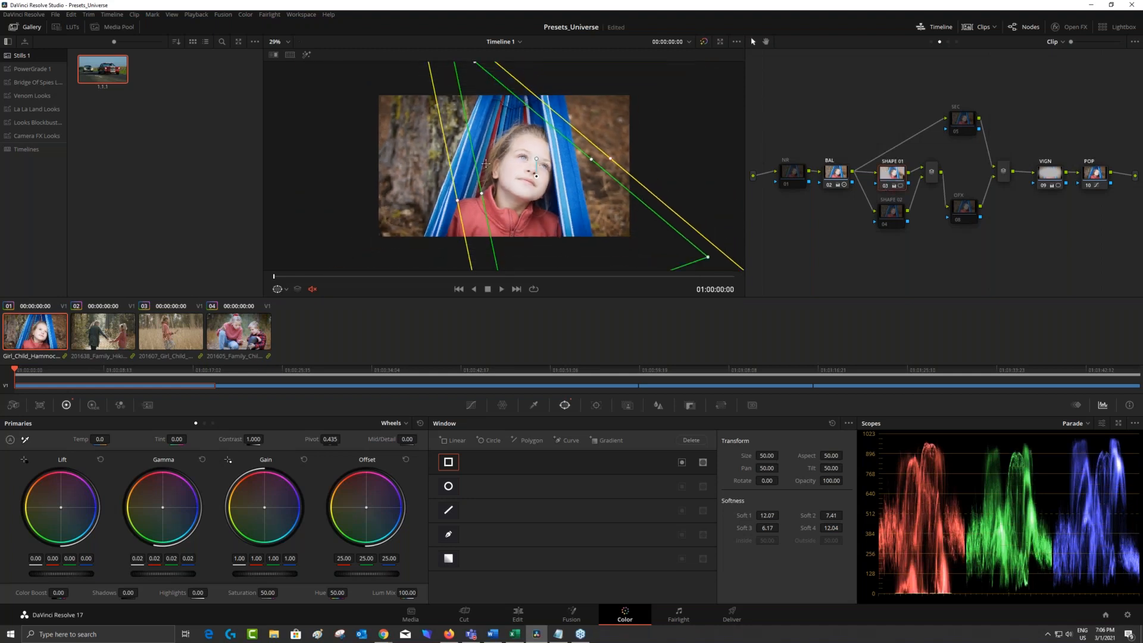
scroll(486, 163, "down", 1)
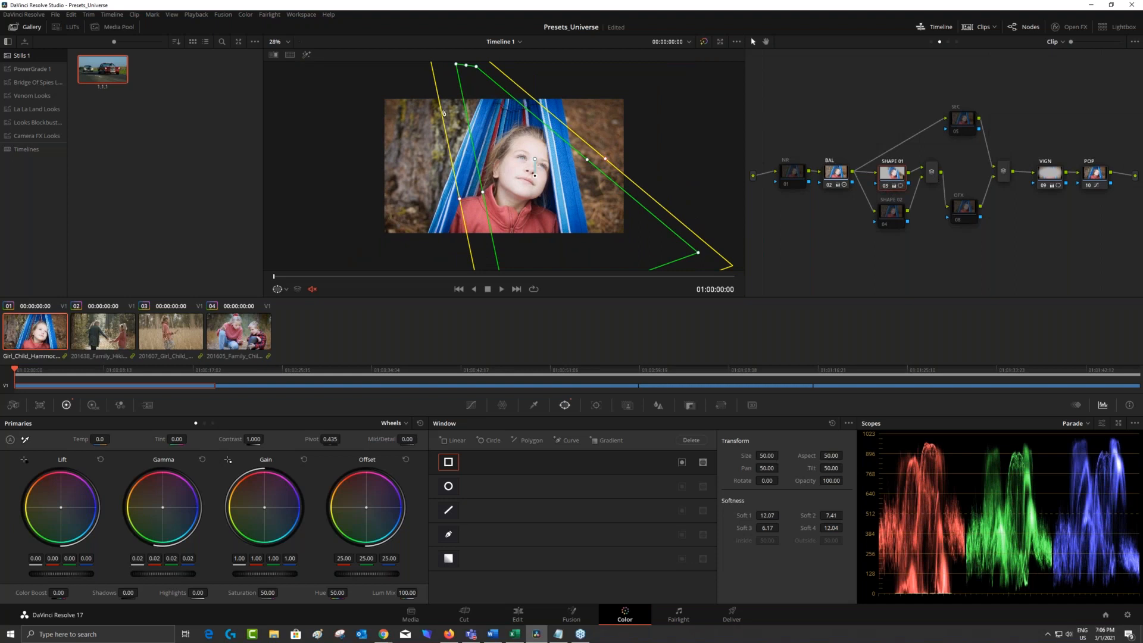
scroll(506, 156, "up", 3)
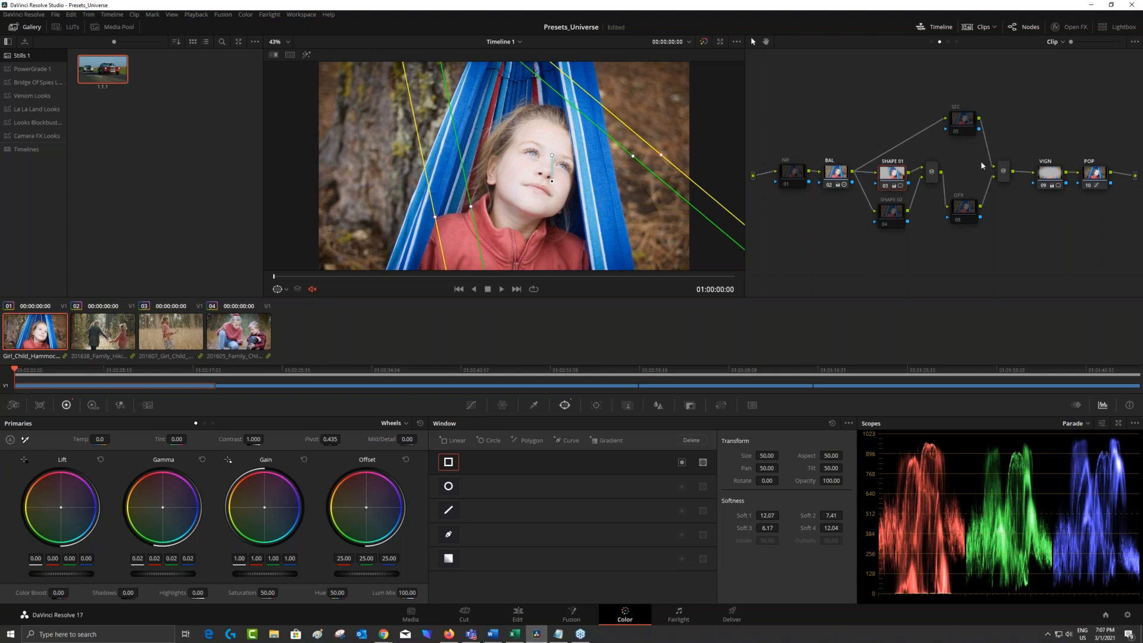
Select the SEC node, the SHAPE 01 node and the SEC node again to explain their parallel branches
left_click(959, 122)
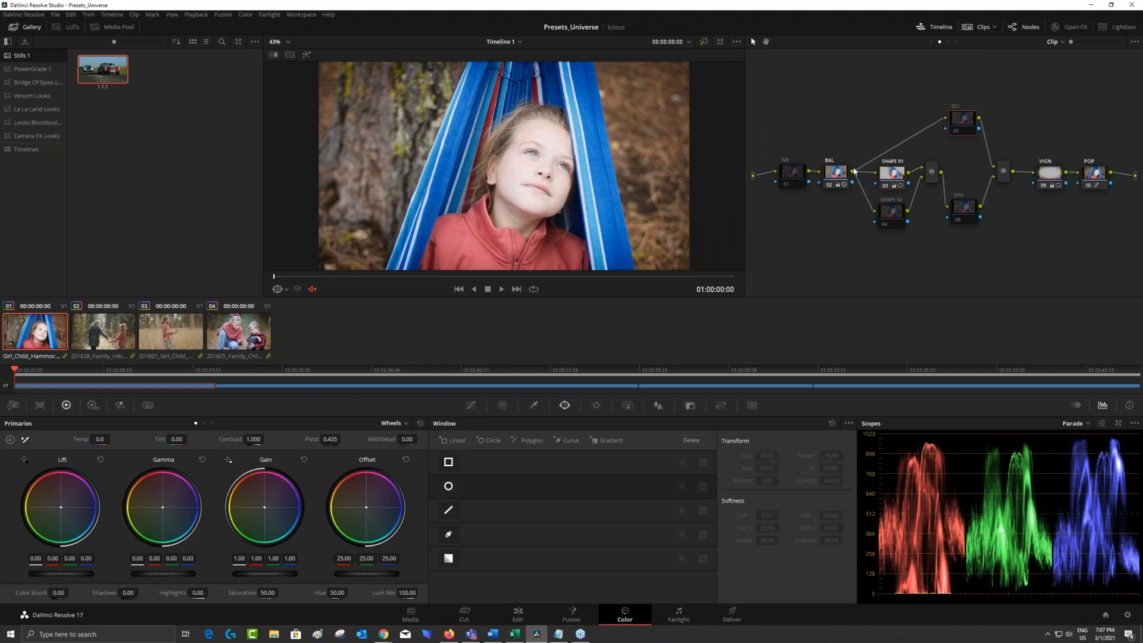
left_click(895, 179)
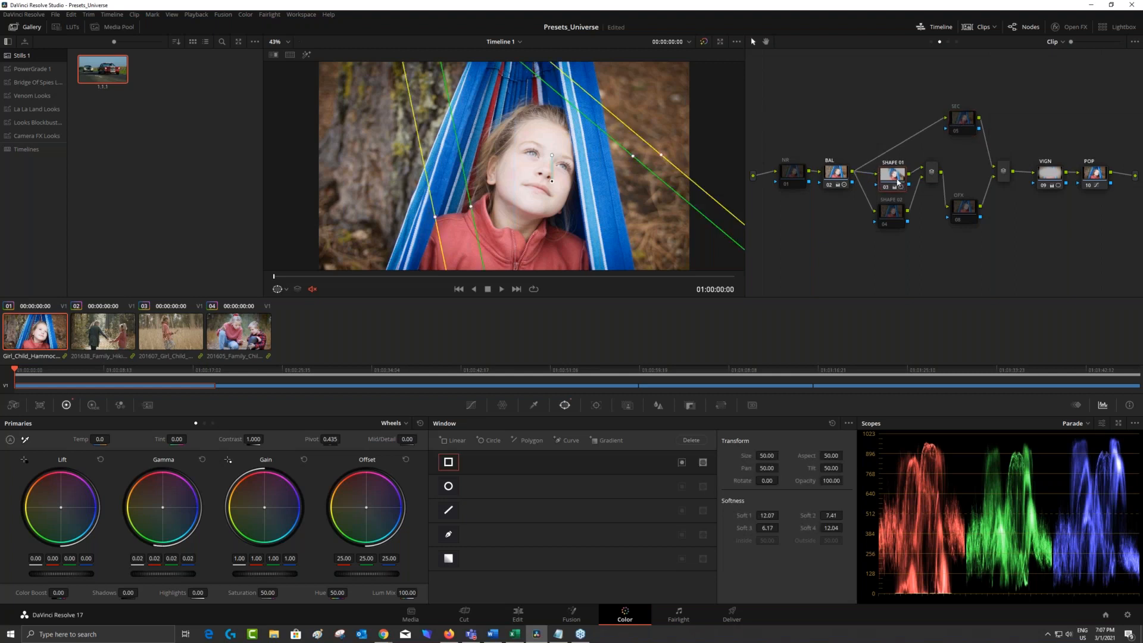
left_click(961, 121)
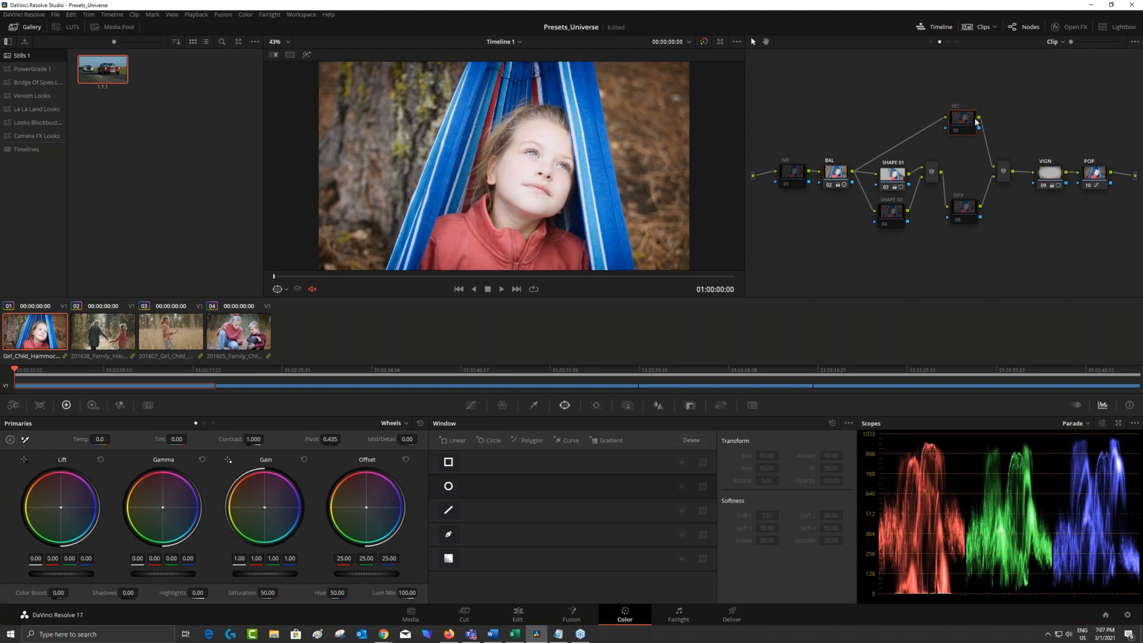
Inspect the VIGN node's circular vignette window and its effect on the image, then disable the POP node
left_click(1049, 177)
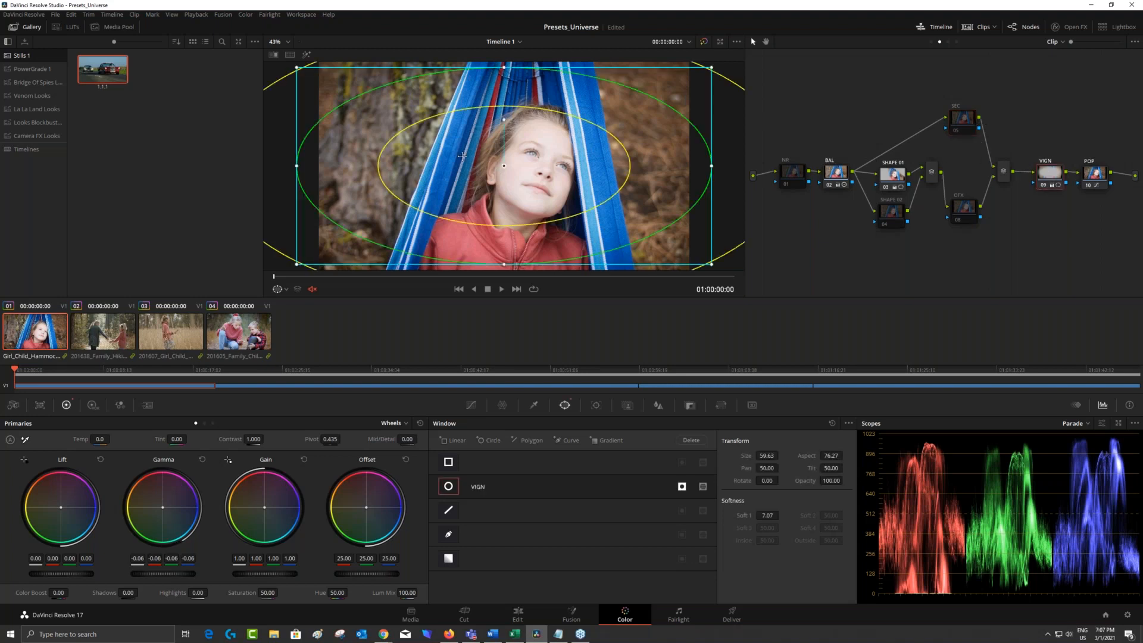
left_click(1042, 186)
key("ctrl+s")
left_click(1092, 175)
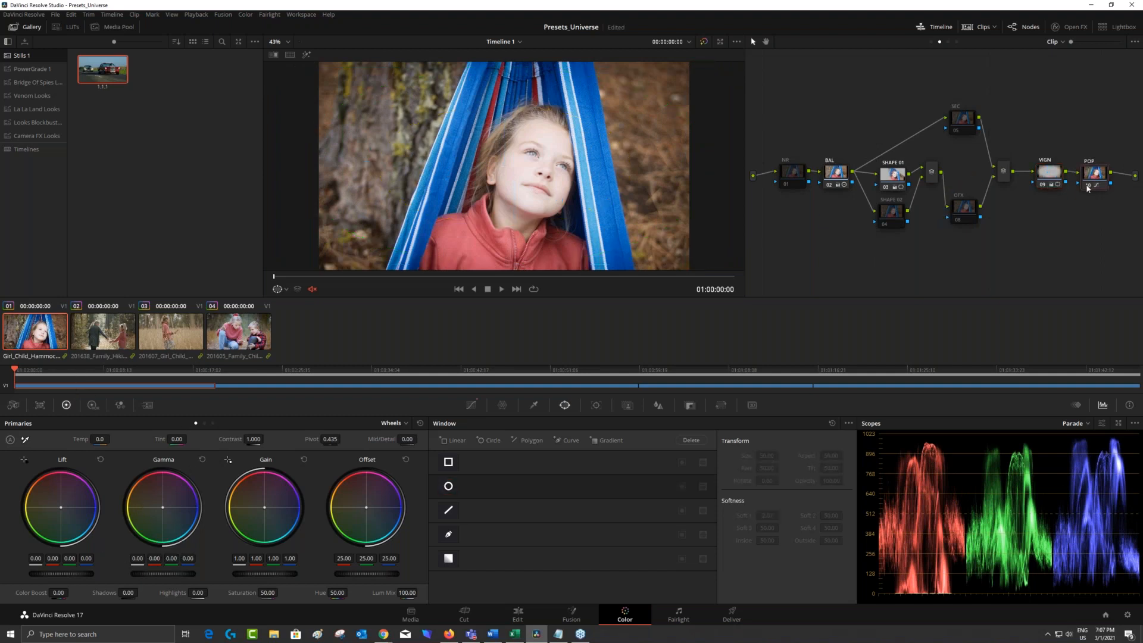
left_click(1087, 185)
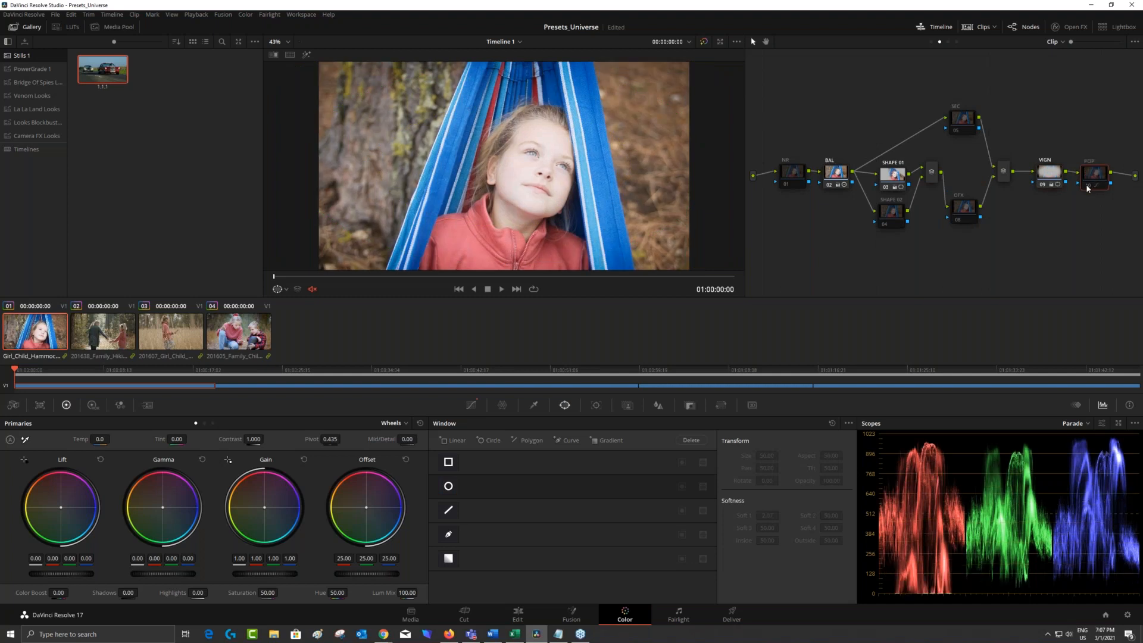
Re-enable the hammock clip's POP node and display its contrast curve
left_click(1087, 185)
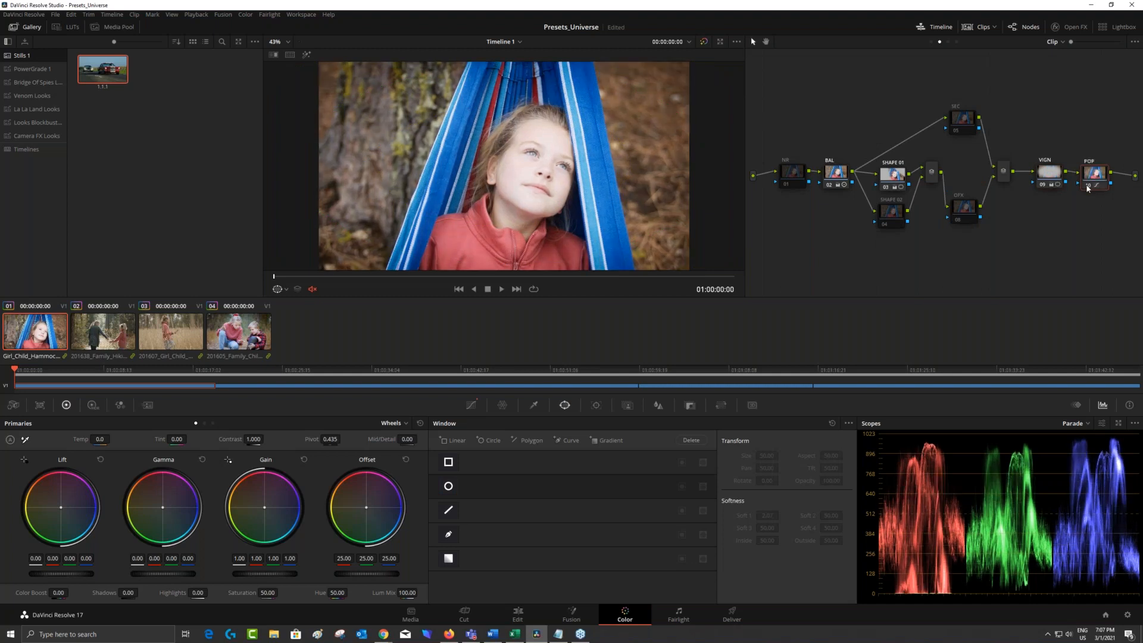
left_click(475, 404)
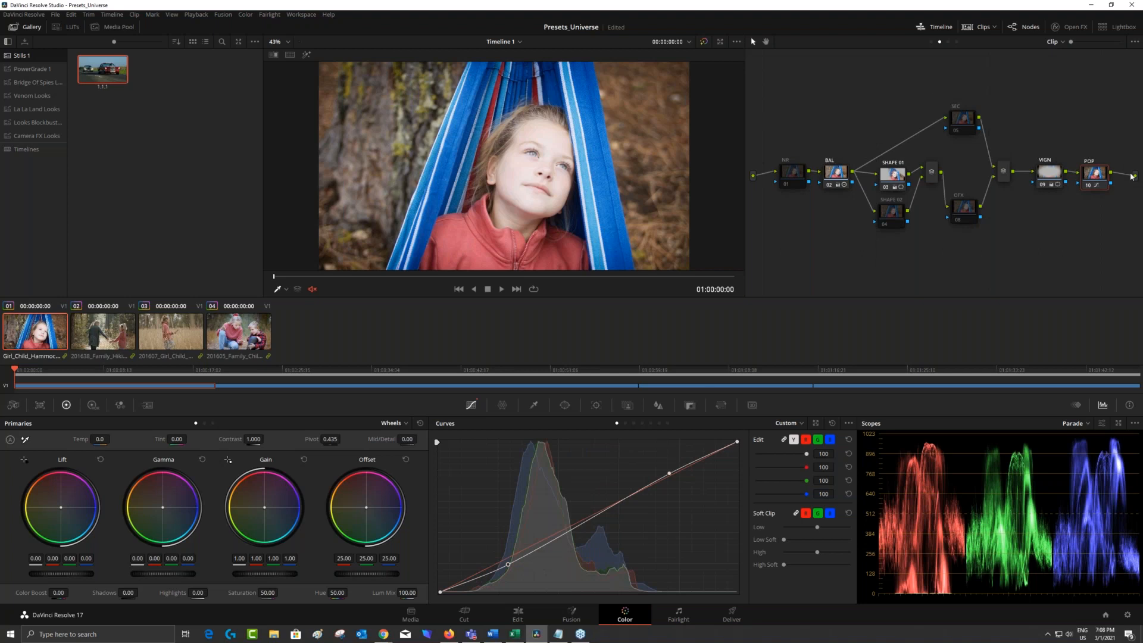
key("alt+o")
left_click_drag(771, 223, 1034, 225)
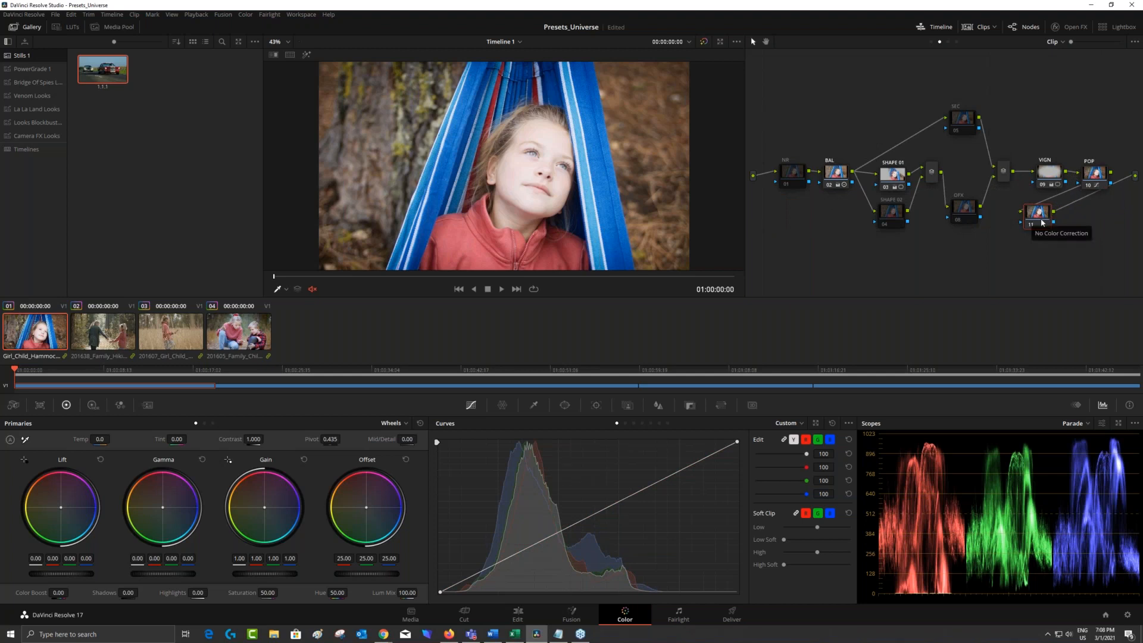
key("Delete")
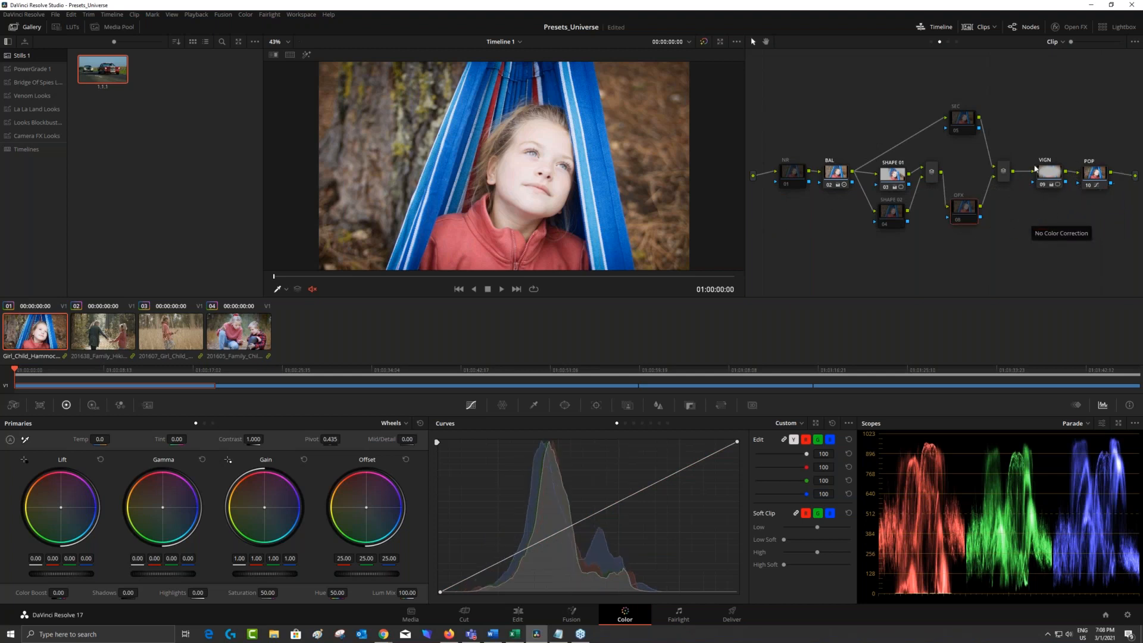
Shift the VIGN and POP nodes closer to the mixer in the clip node graph
left_click_drag(1049, 173, 1082, 173)
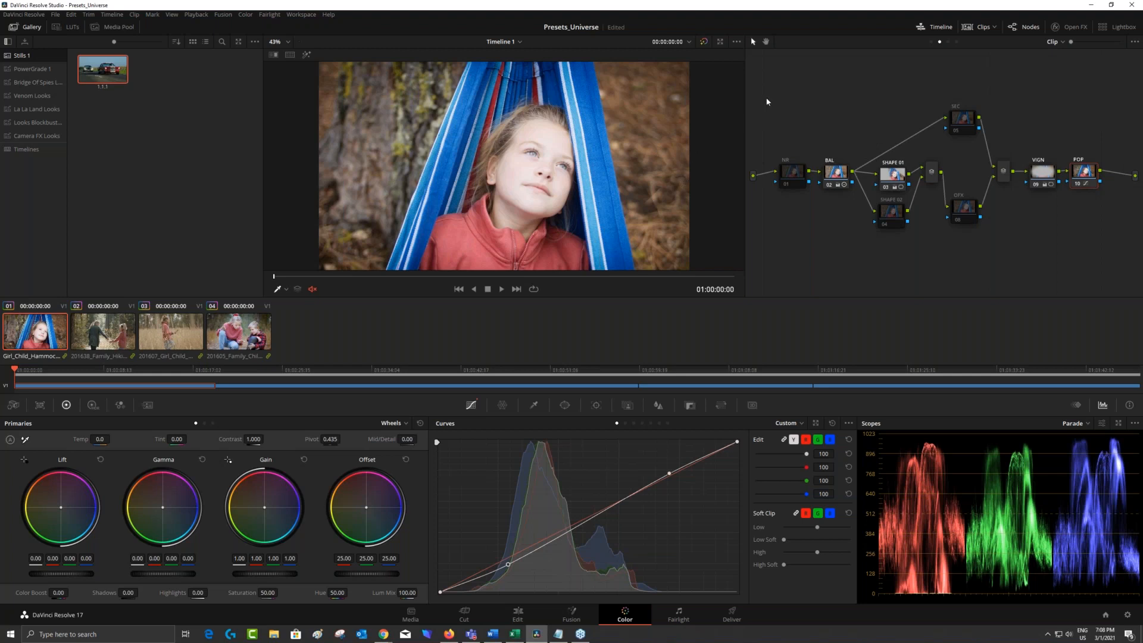
Switch to the Group Post-Clip node graph and enable its LOOKS and OFX nodes
left_click(947, 42)
left_click(887, 107)
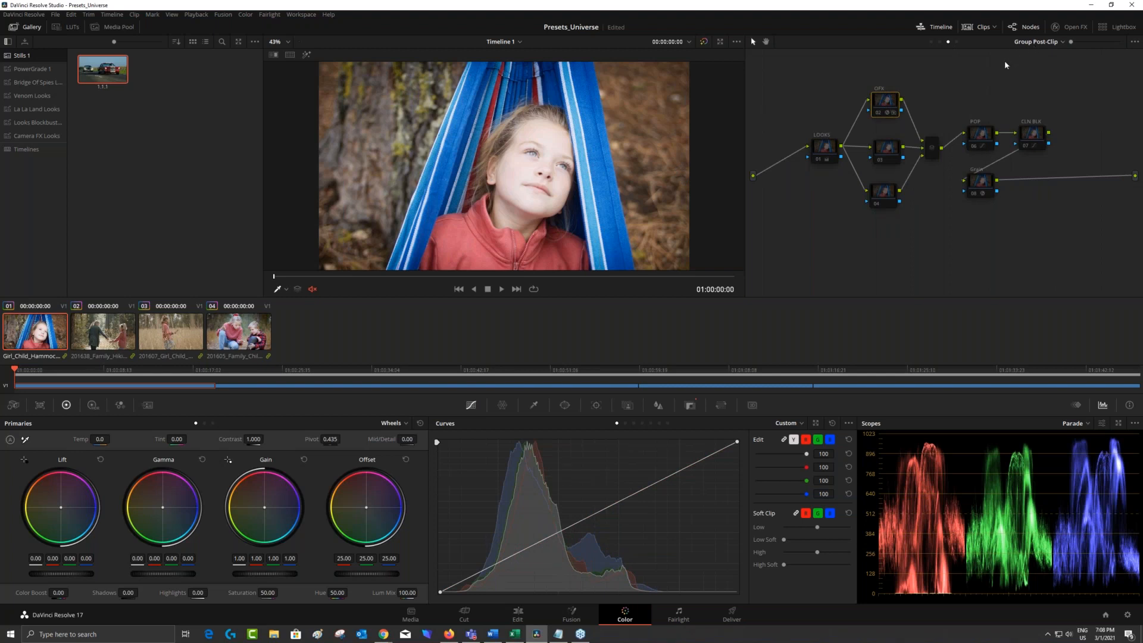
left_click(825, 154)
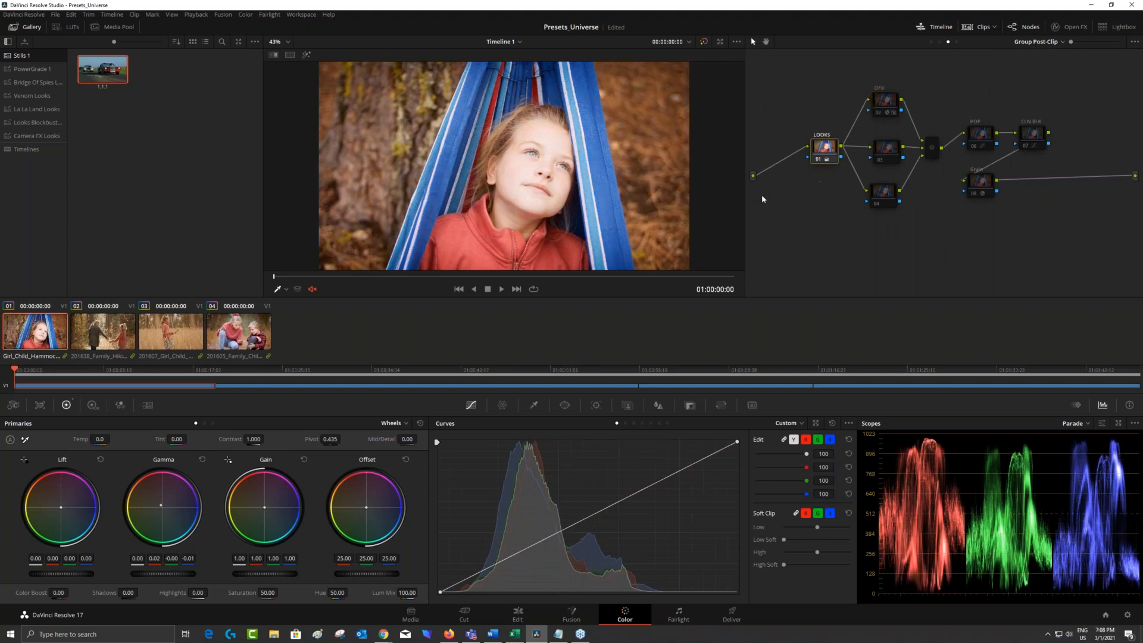
left_click_drag(817, 146, 799, 149)
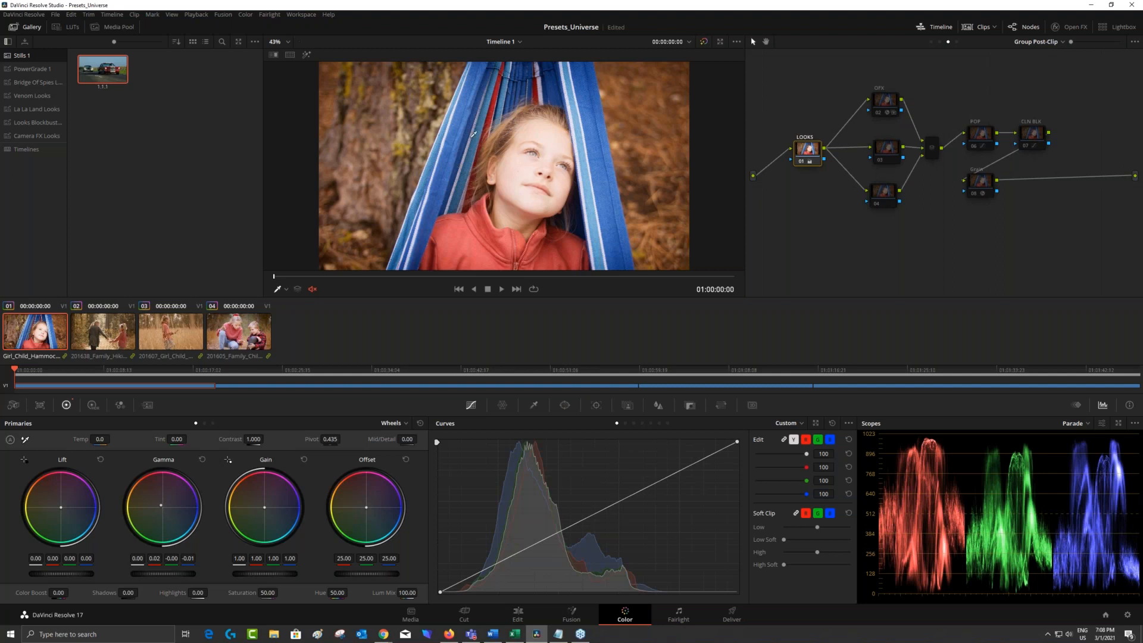
left_click(880, 106)
key("ctrl+d")
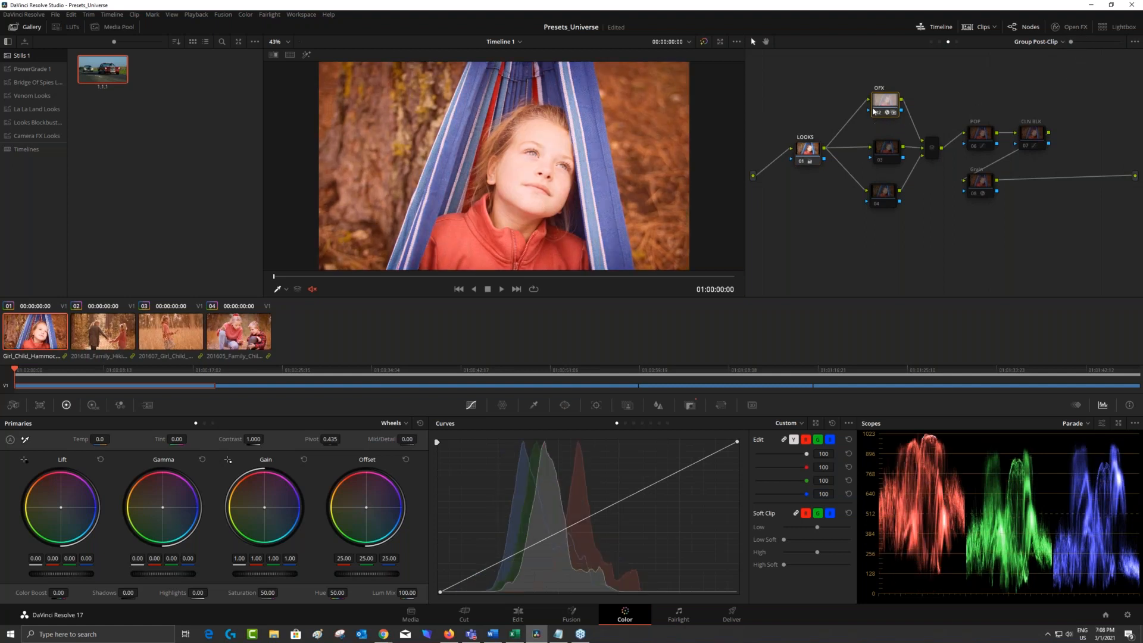
Reset the OFX node's grade, find OverLight in the effects library and apply uni.OverLight to the node
left_click(1056, 27)
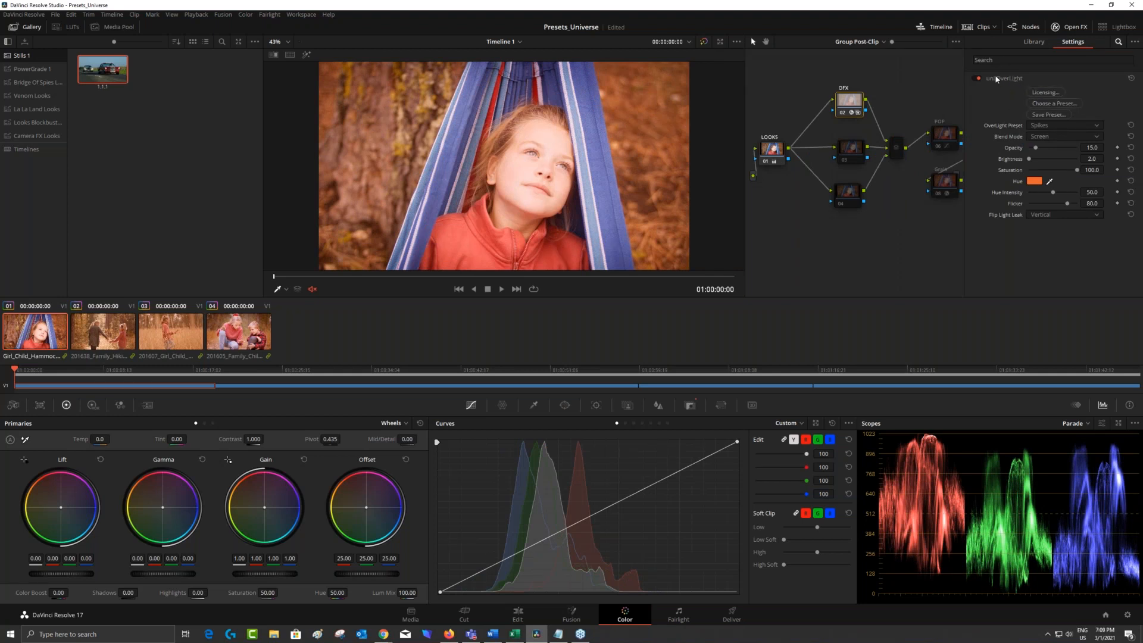
right_click(845, 106)
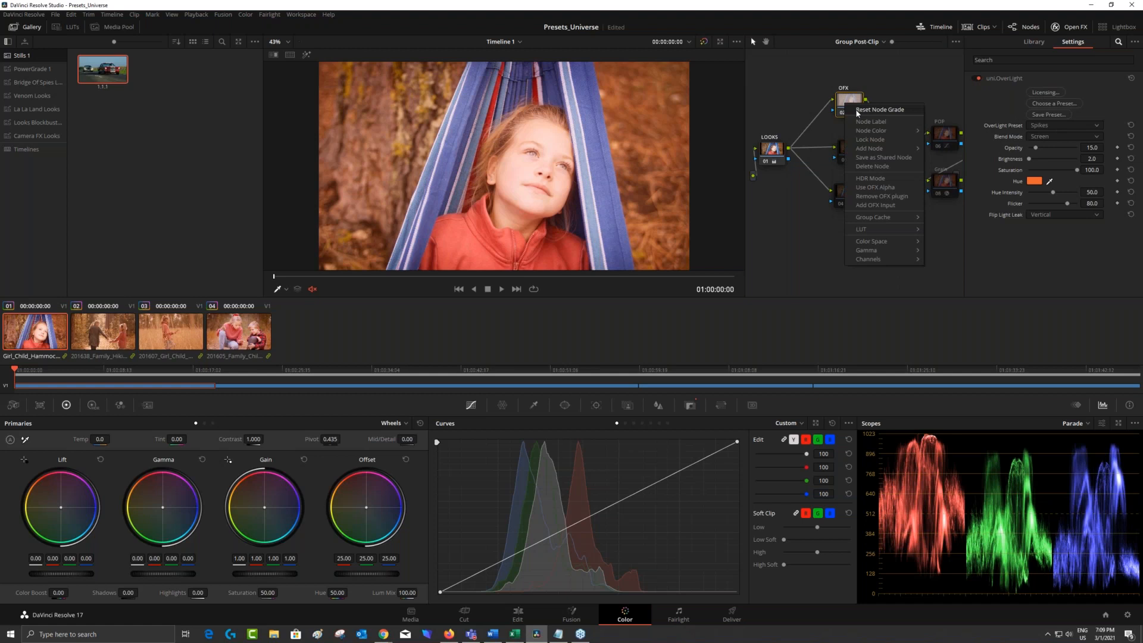
left_click(915, 133)
left_click(1020, 60)
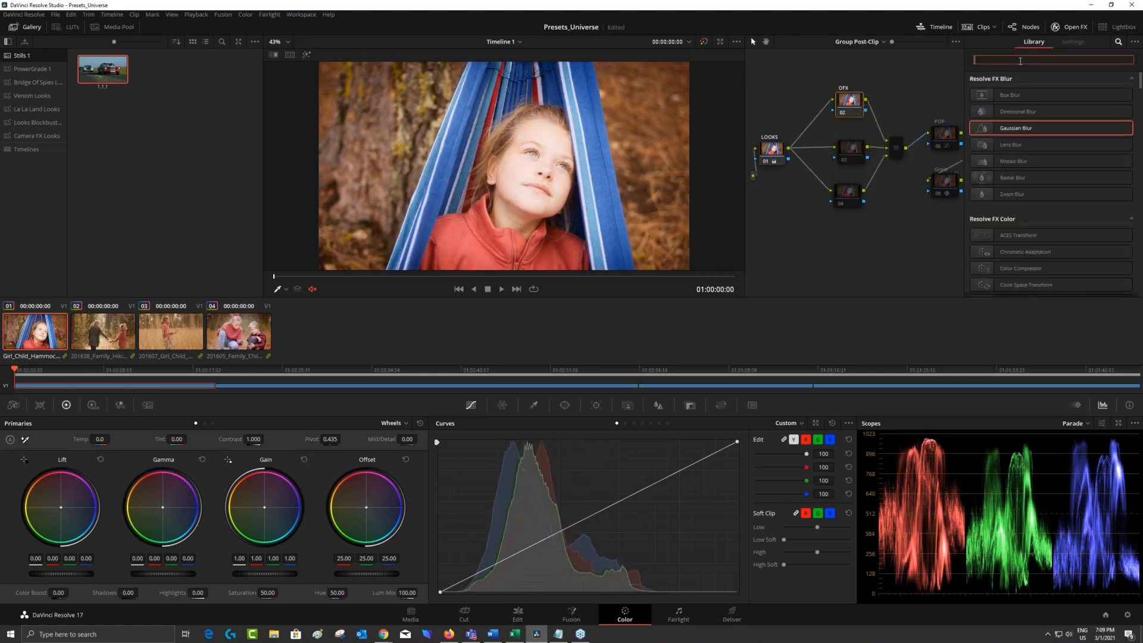
type("overlight")
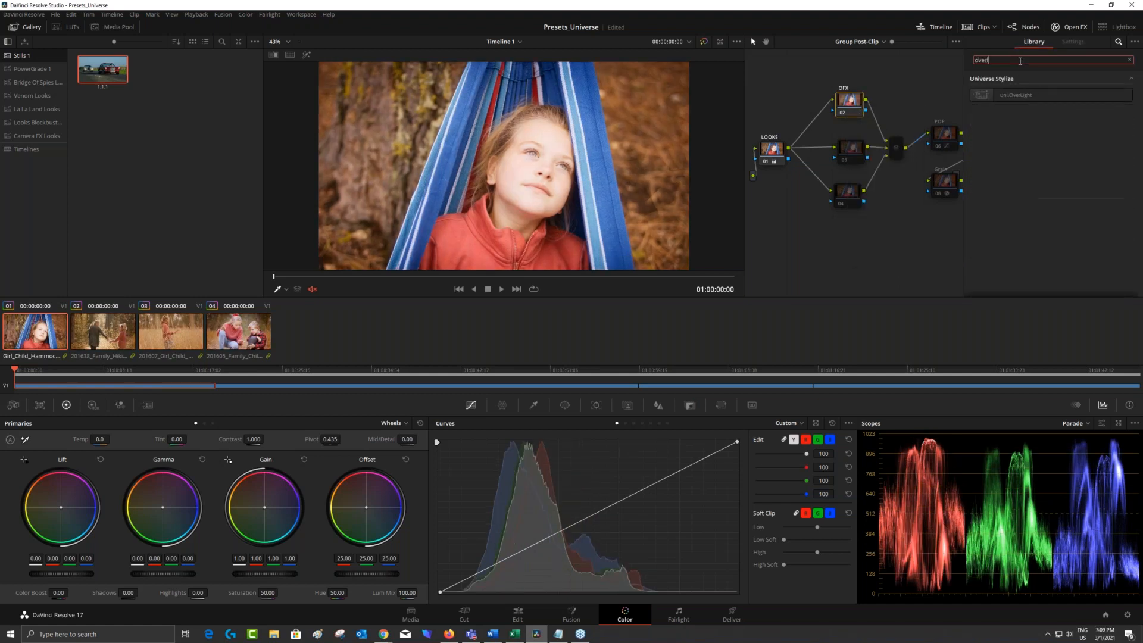
left_click_drag(1032, 95, 851, 103)
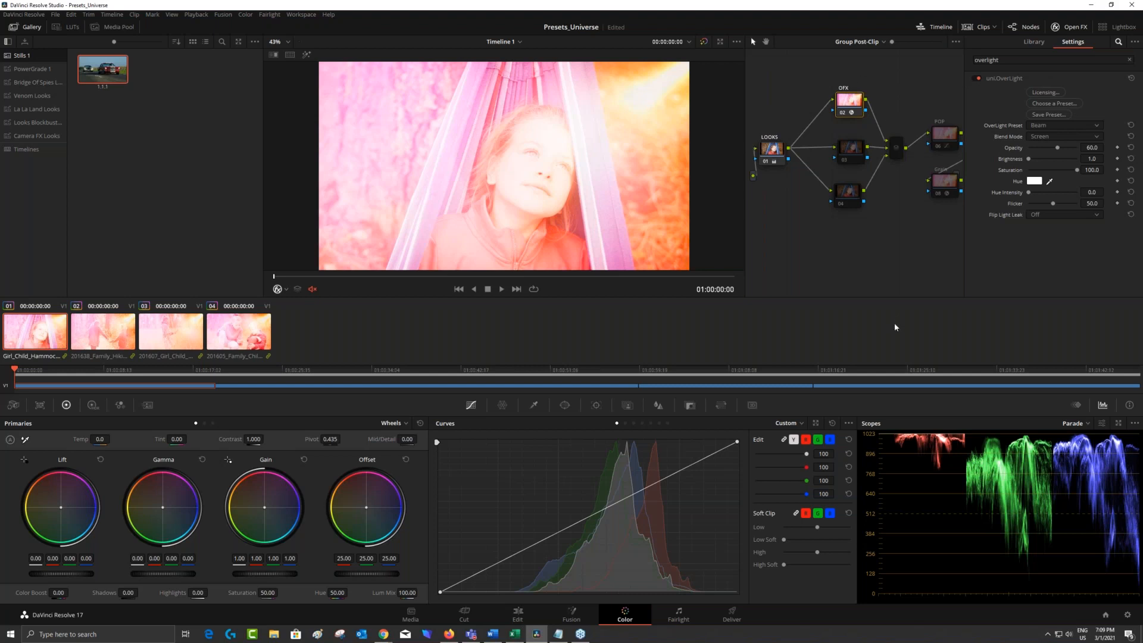
In the enlarged viewer, apply the custom OverLight preset "Spikes Preset Flipped Vertically with opacity and flicker increase + Hue Addition"
key("alt+f")
scroll(562, 313, "up", 4)
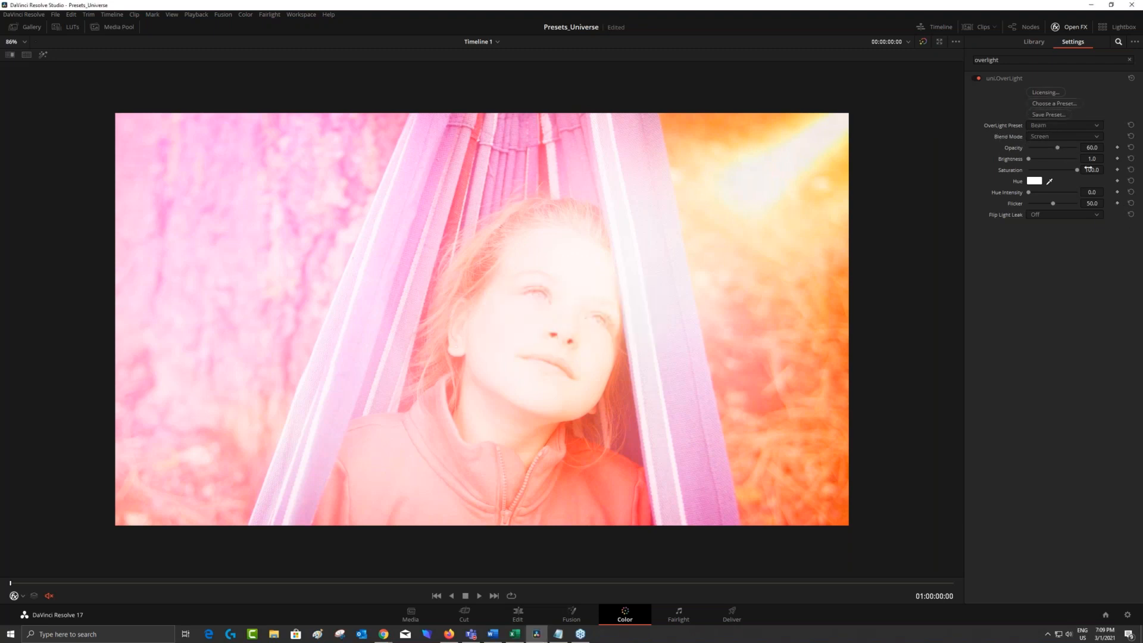
left_click(1091, 5)
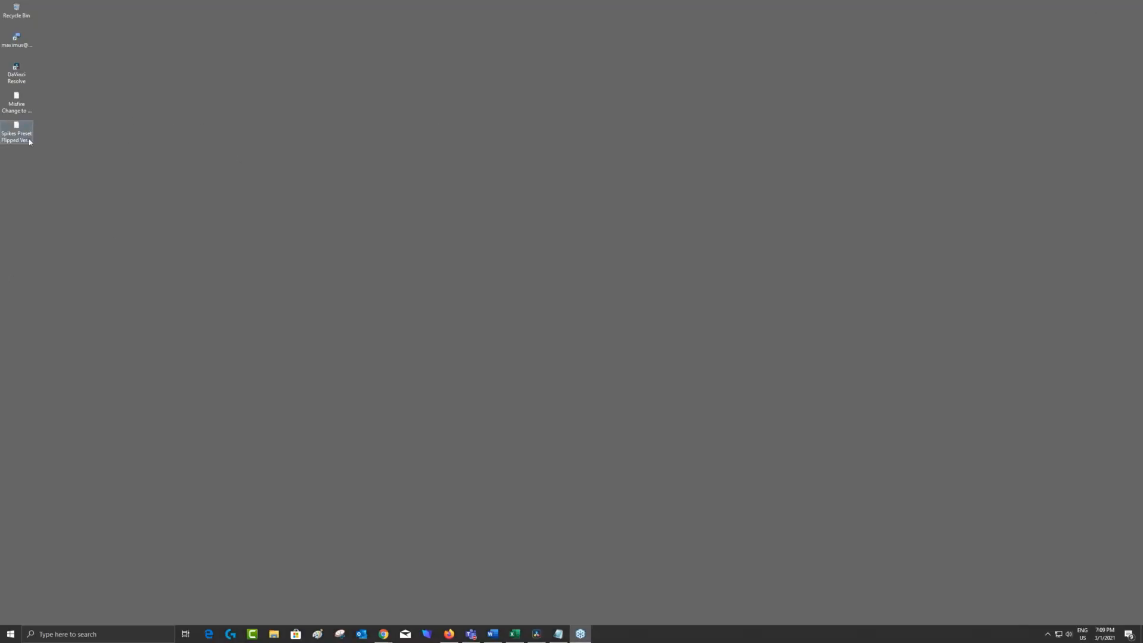
left_click(535, 635)
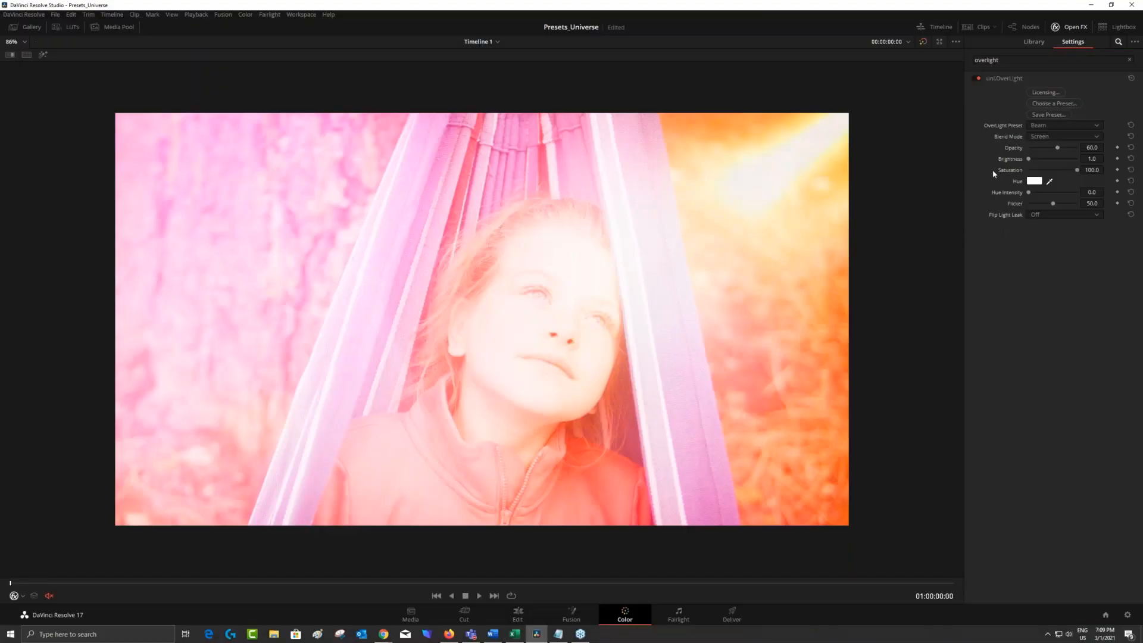
left_click(1061, 105)
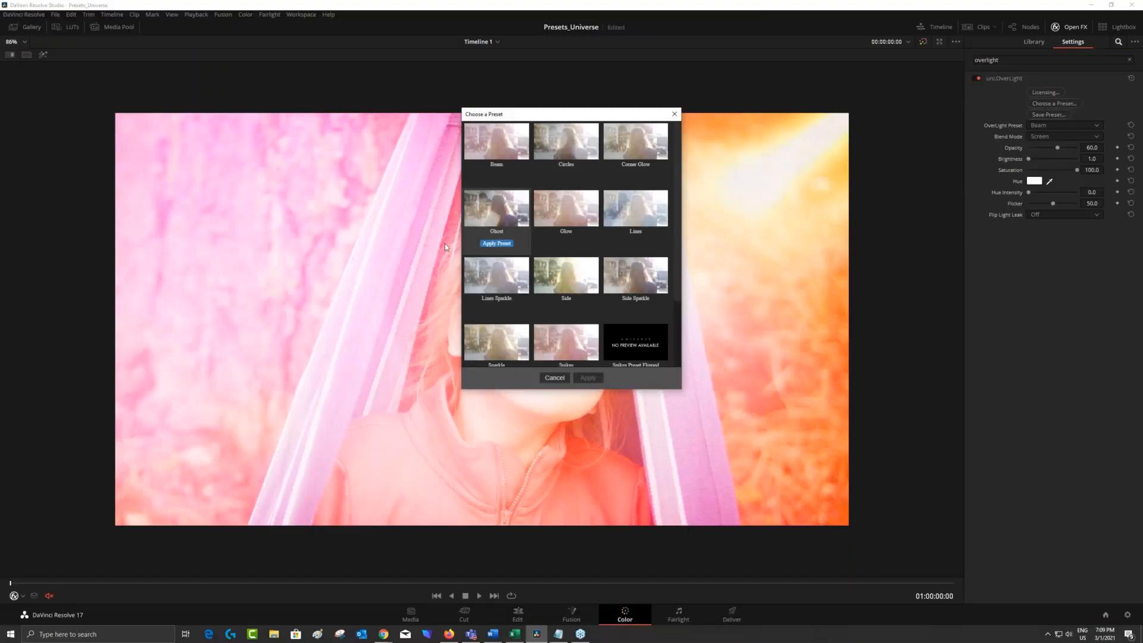
scroll(595, 268, "down", 3)
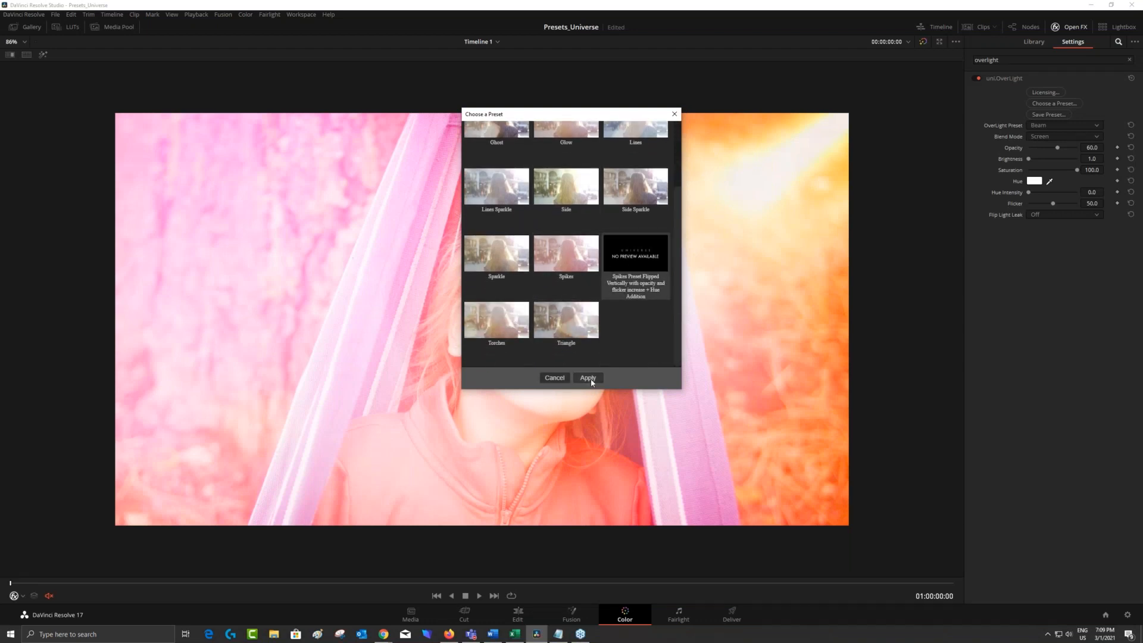
left_click(586, 378)
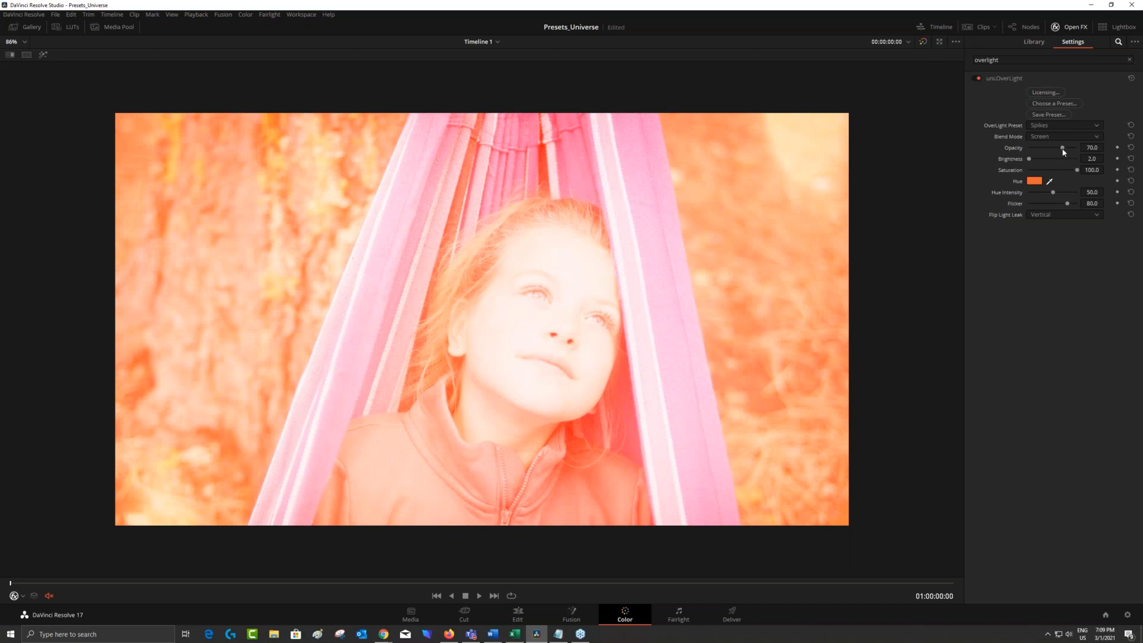
Set OverLight's opacity to 35, and restore the standard color layout with the full frame in view and the effect settings hidden
left_click_drag(1060, 148, 1048, 149)
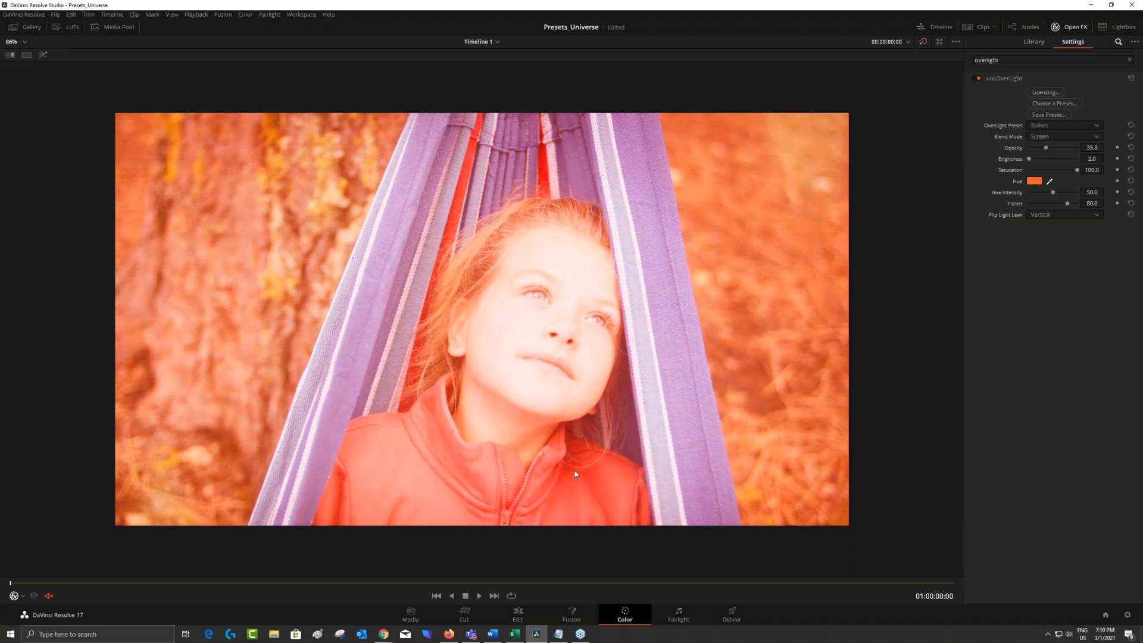
key("alt+f")
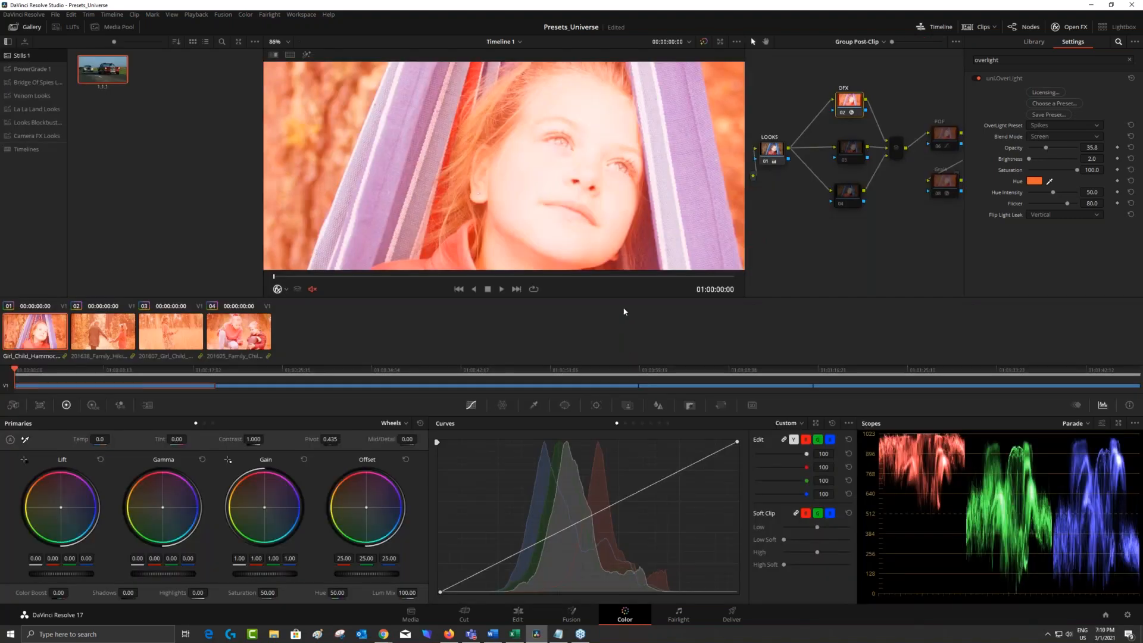
left_click(277, 43)
left_click(287, 57)
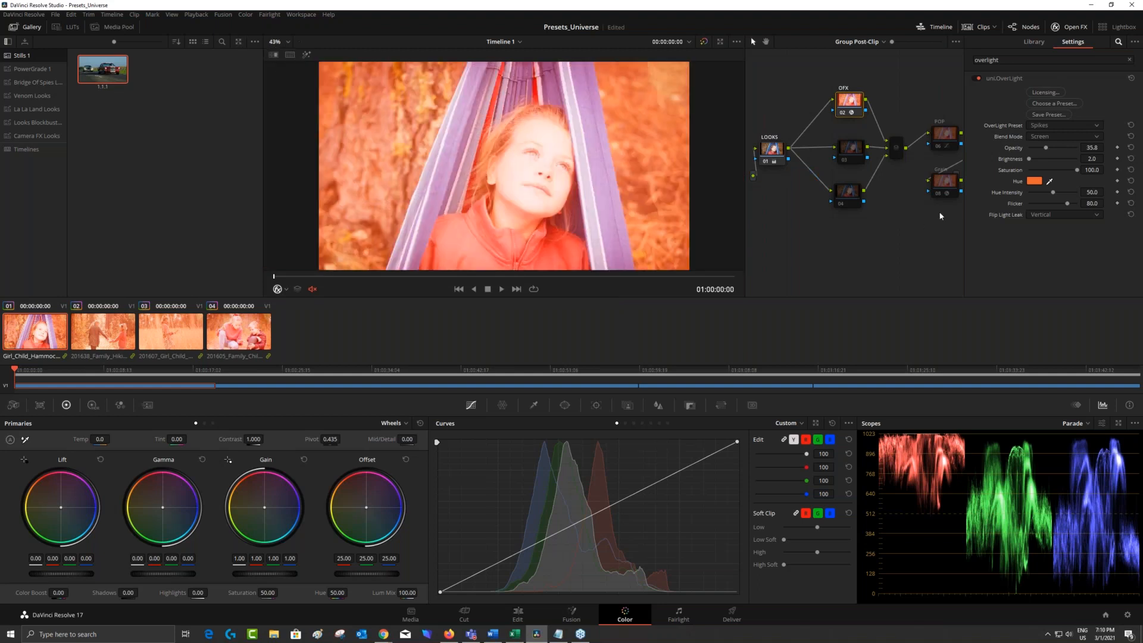
left_click(1069, 27)
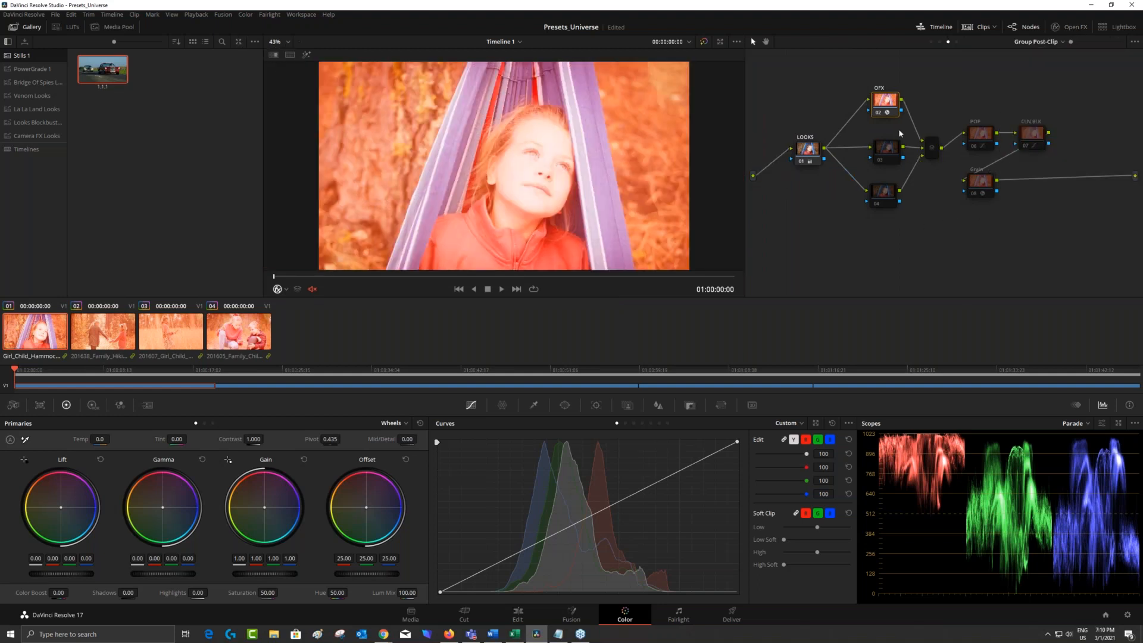
left_click(1024, 27)
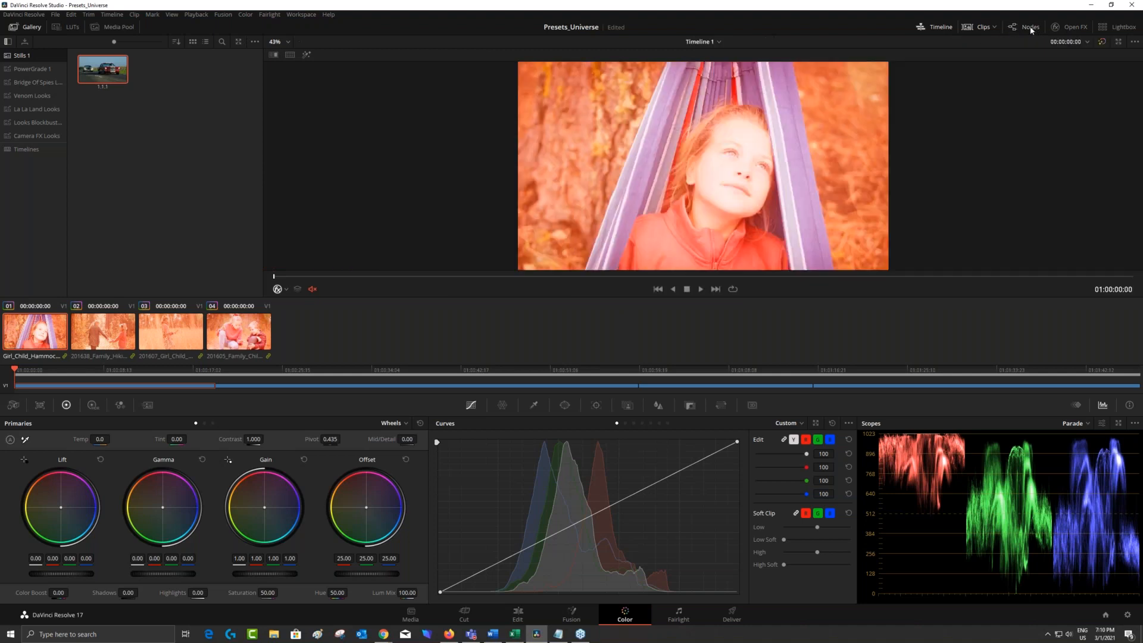
left_click(1025, 27)
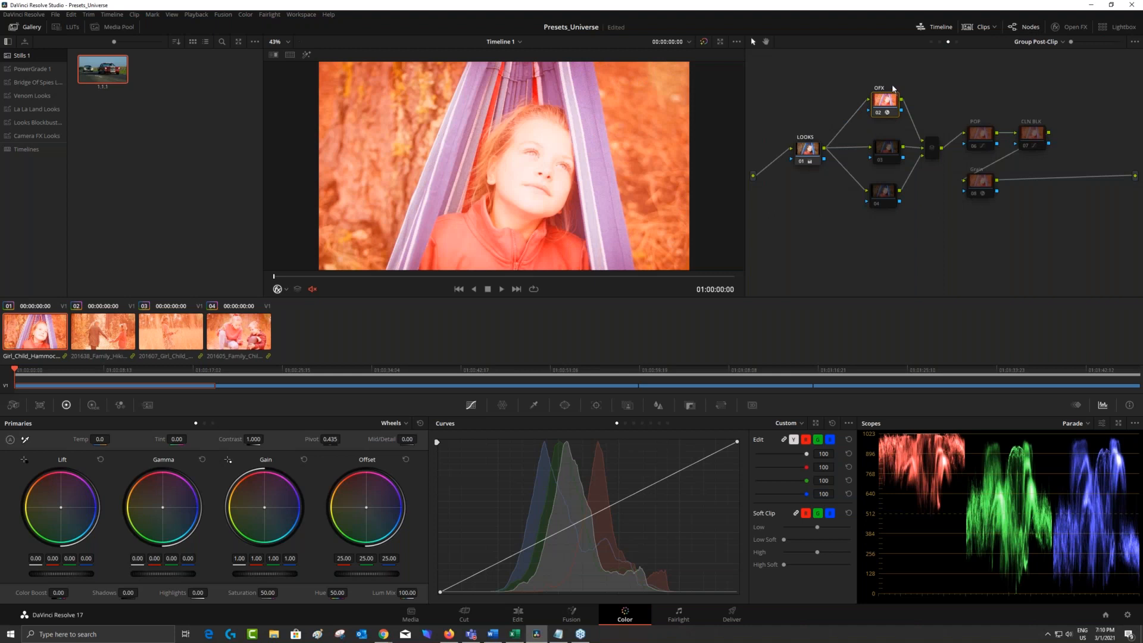
Lower the OFX node's key output gain to soften the OverLight effect
left_click(690, 406)
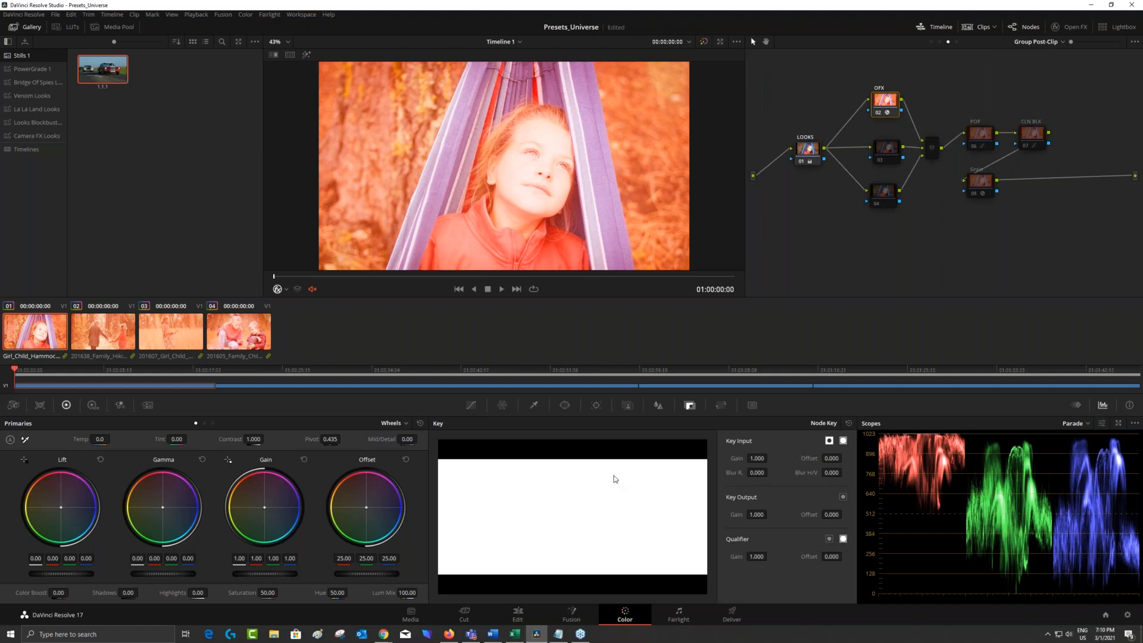
left_click(757, 516)
type(".7")
key("Return")
mouse_move(757, 513)
left_mouse_down()
mouse_move(732, 513)
mouse_move(773, 514)
mouse_move(757, 517)
left_mouse_up()
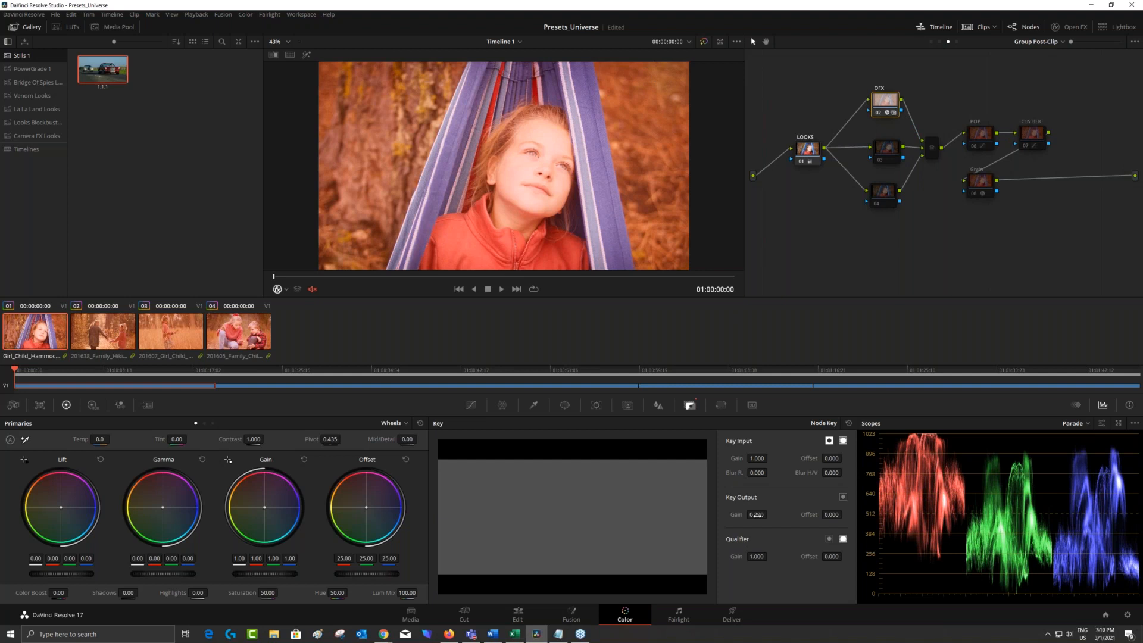
left_click_drag(769, 515, 774, 514)
Enable the POP node in the group post-clip graph and display its custom curve
left_click(977, 152)
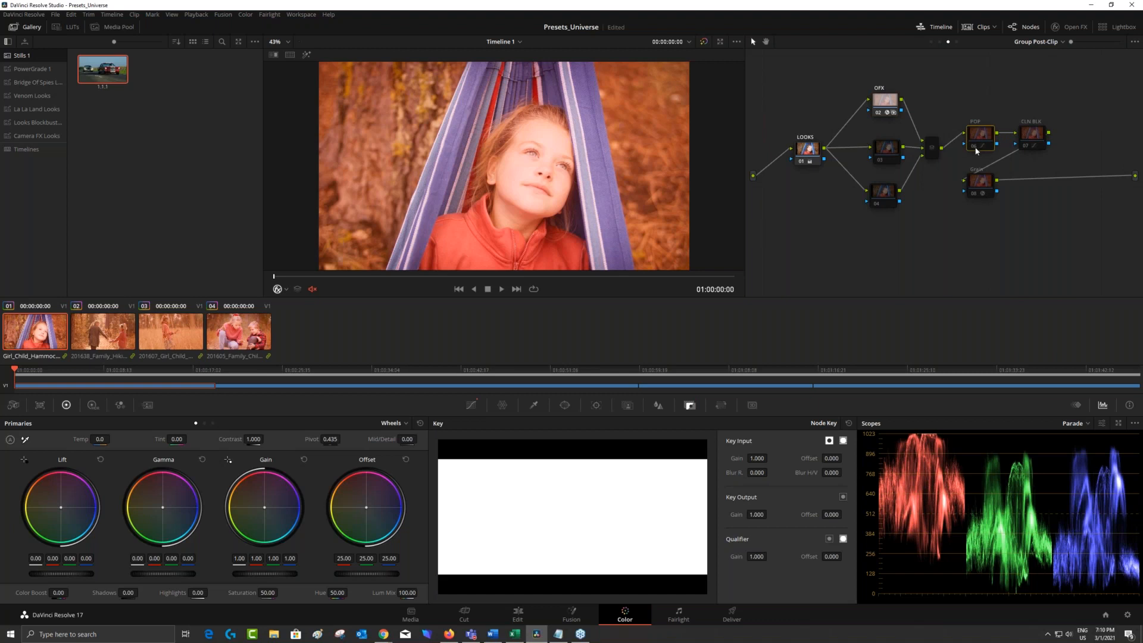
left_click(975, 149)
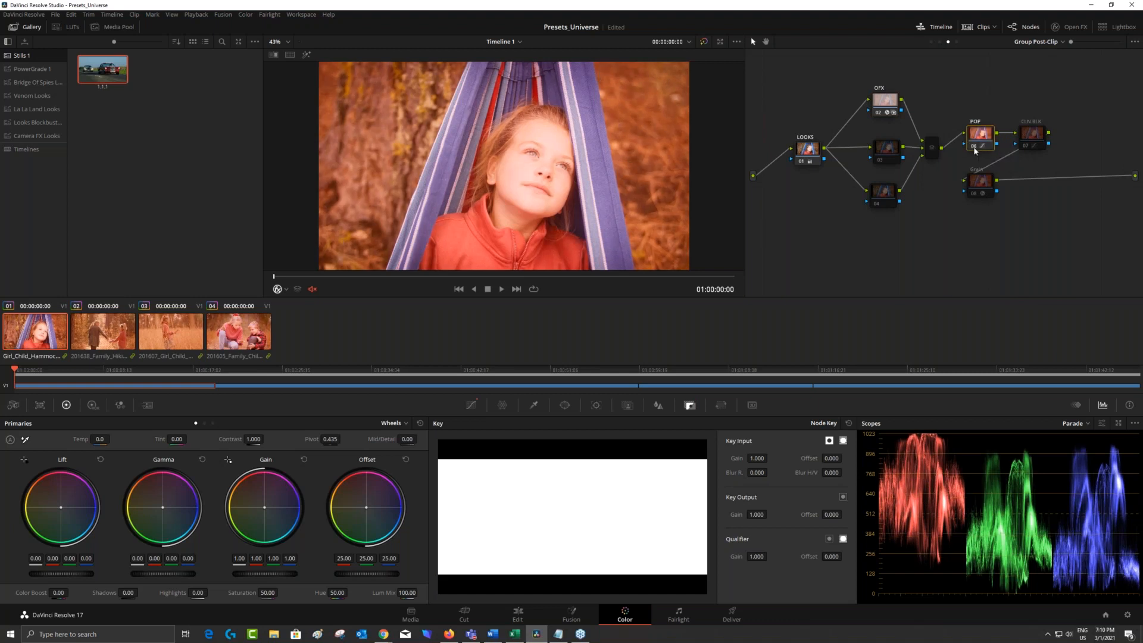
left_click(471, 405)
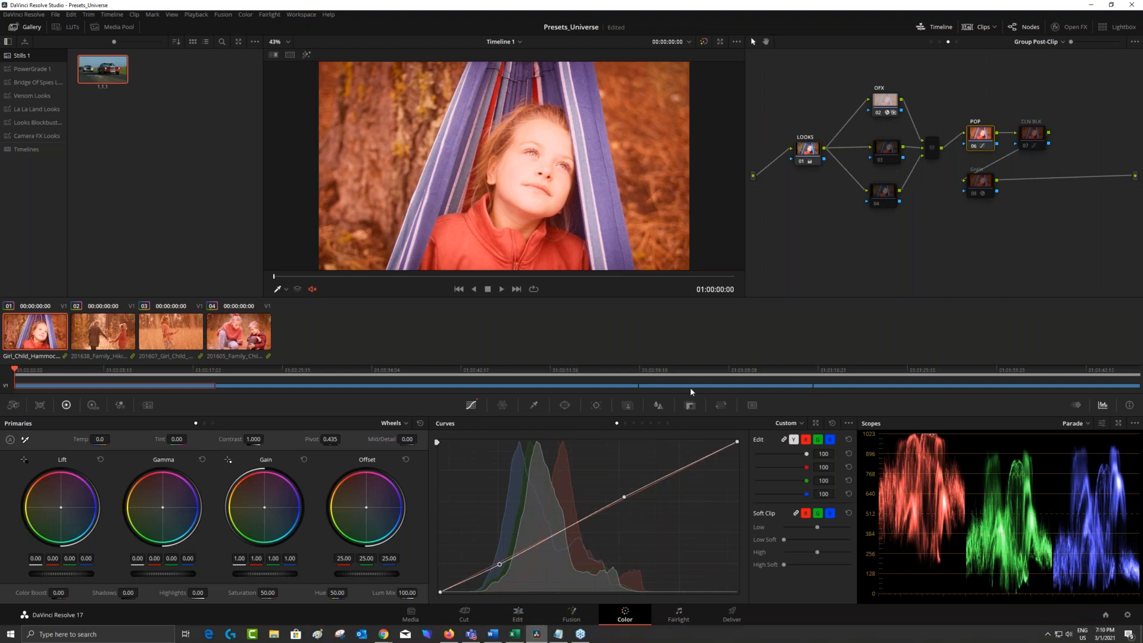
Enable the CLN BLK node and set the black point of its Lum Vs Sat curve to about 0.21 saturation
left_click(1025, 145)
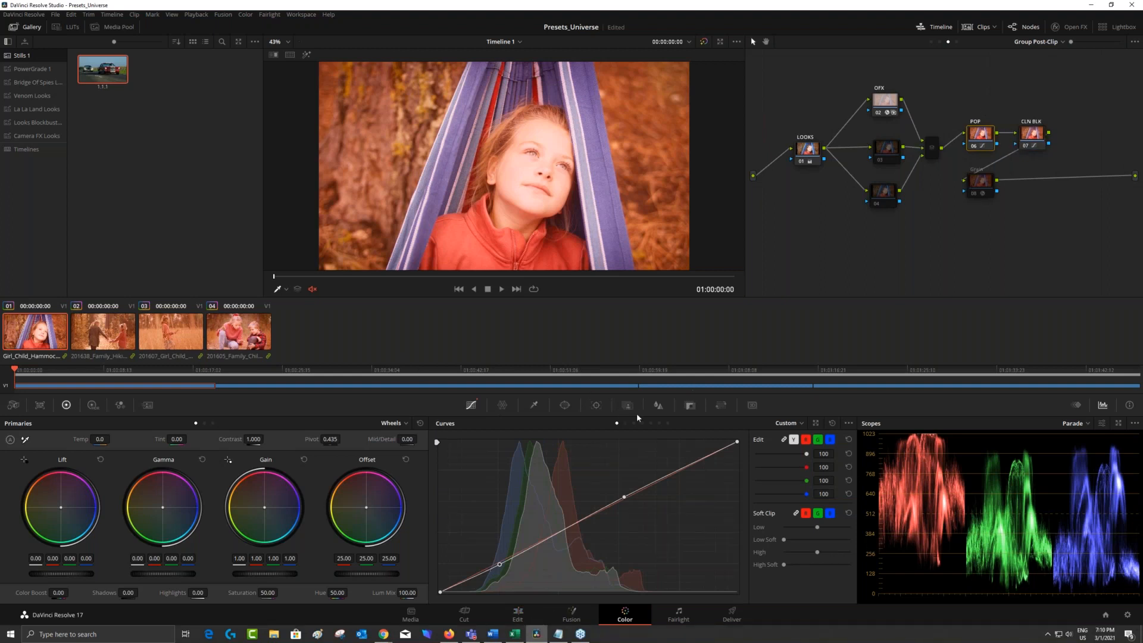
left_click(651, 423)
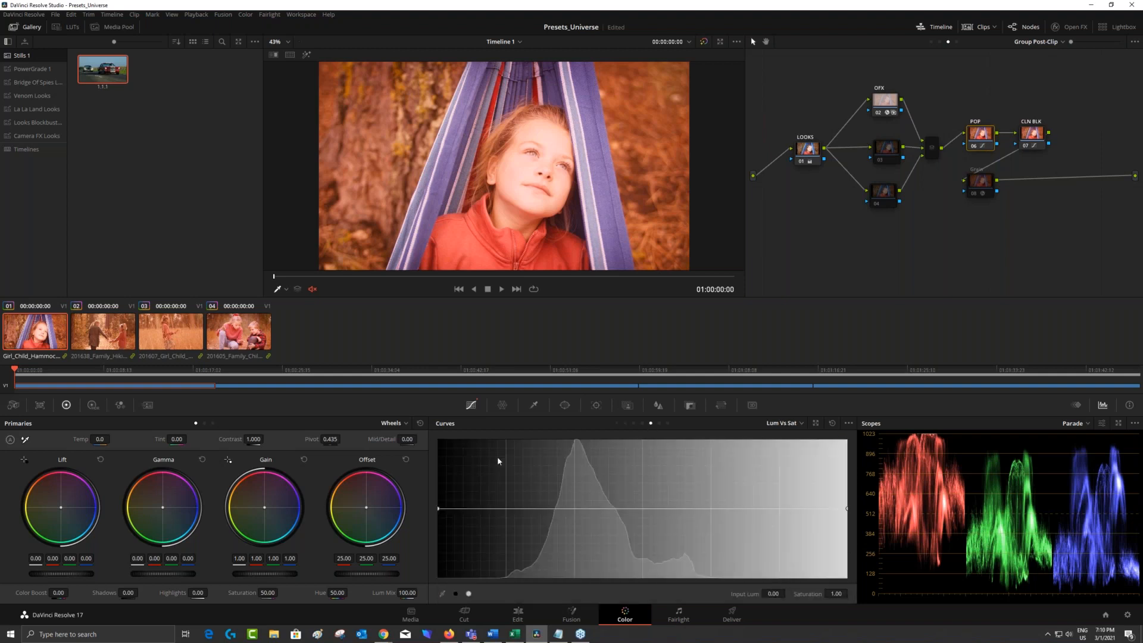
left_click(1031, 136)
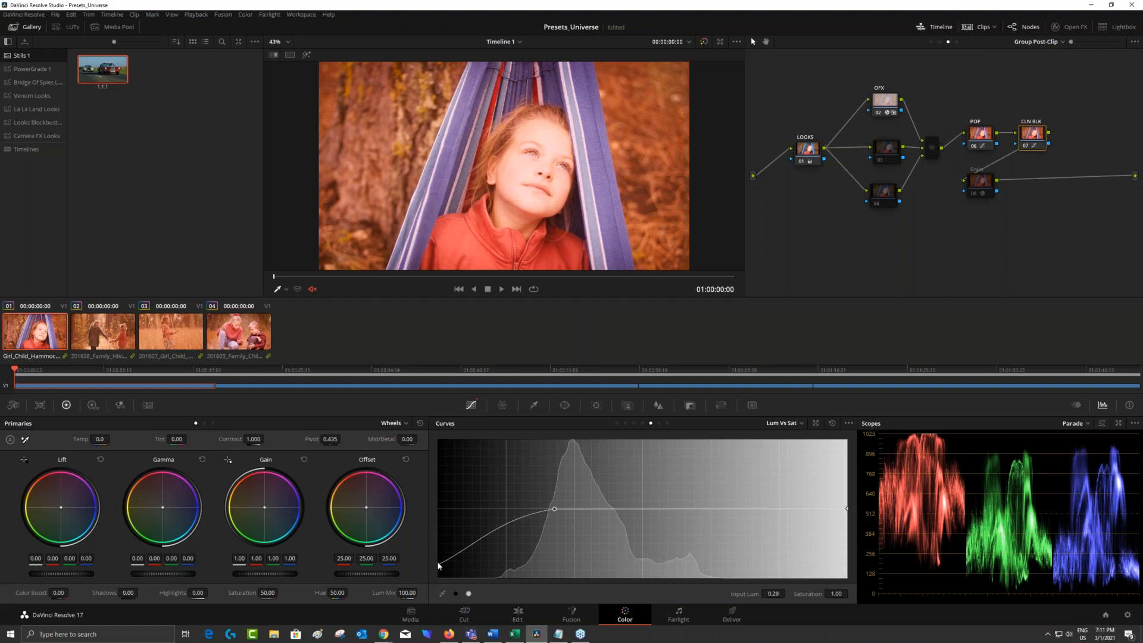
mouse_move(440, 567)
left_mouse_down()
mouse_move(439, 516)
mouse_move(438, 563)
left_mouse_up()
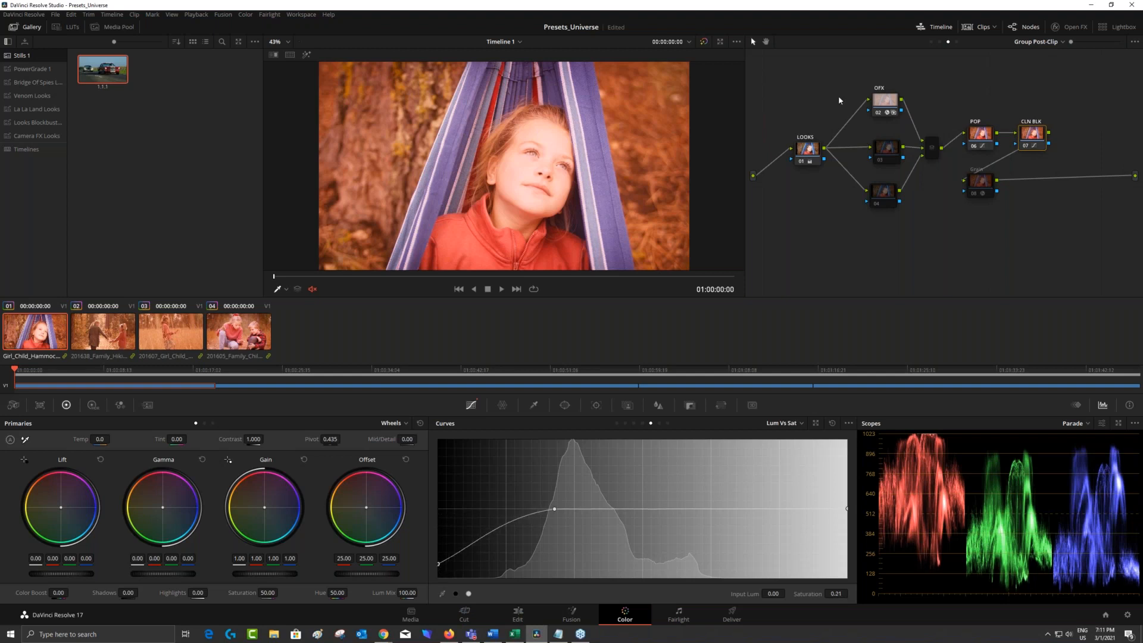
Enable the Grain node in the group post-clip graph and display its Renoiser effect settings
left_click(977, 191)
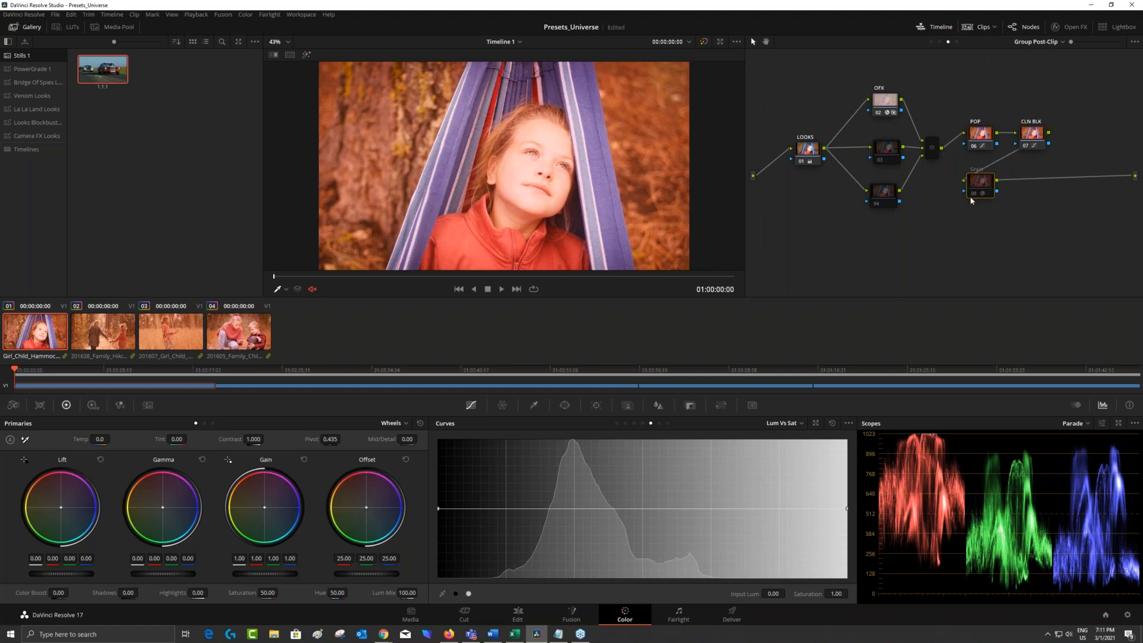
key("ctrl+d")
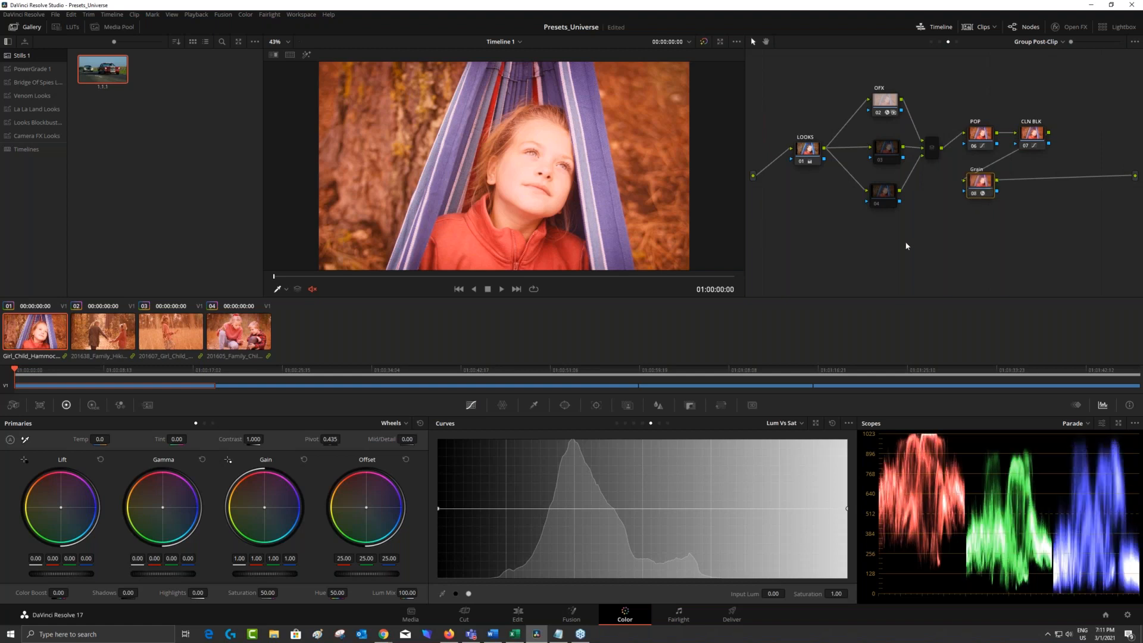
left_click(1069, 27)
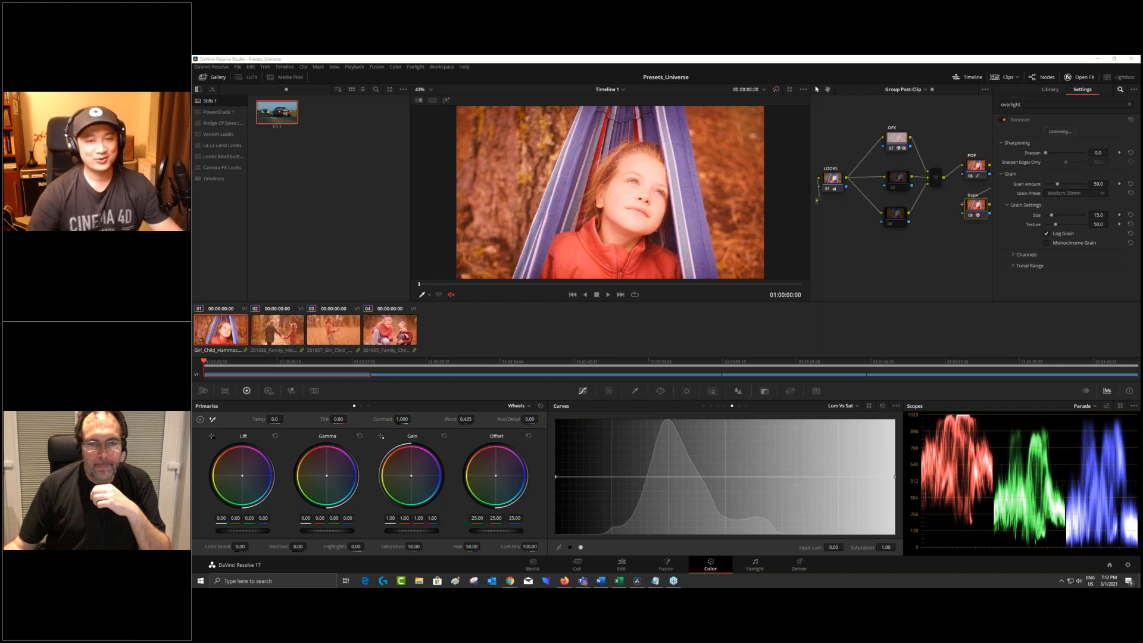
Switch to the Firefox browser and show the Maxon Training Team YouTube channel
left_click(918, 64)
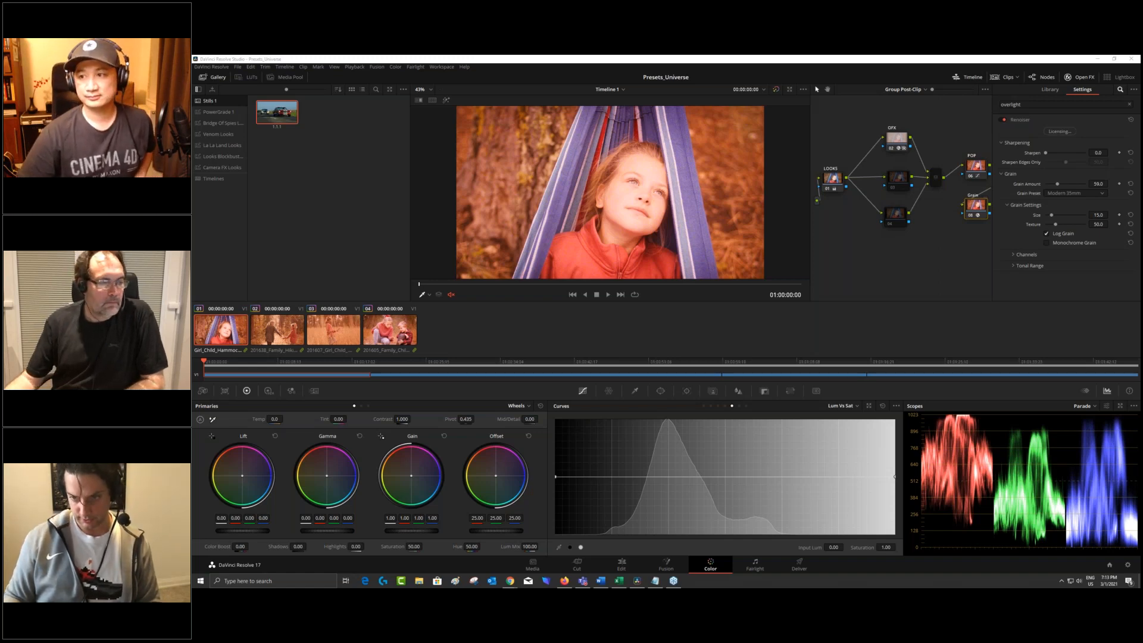
left_click(564, 581)
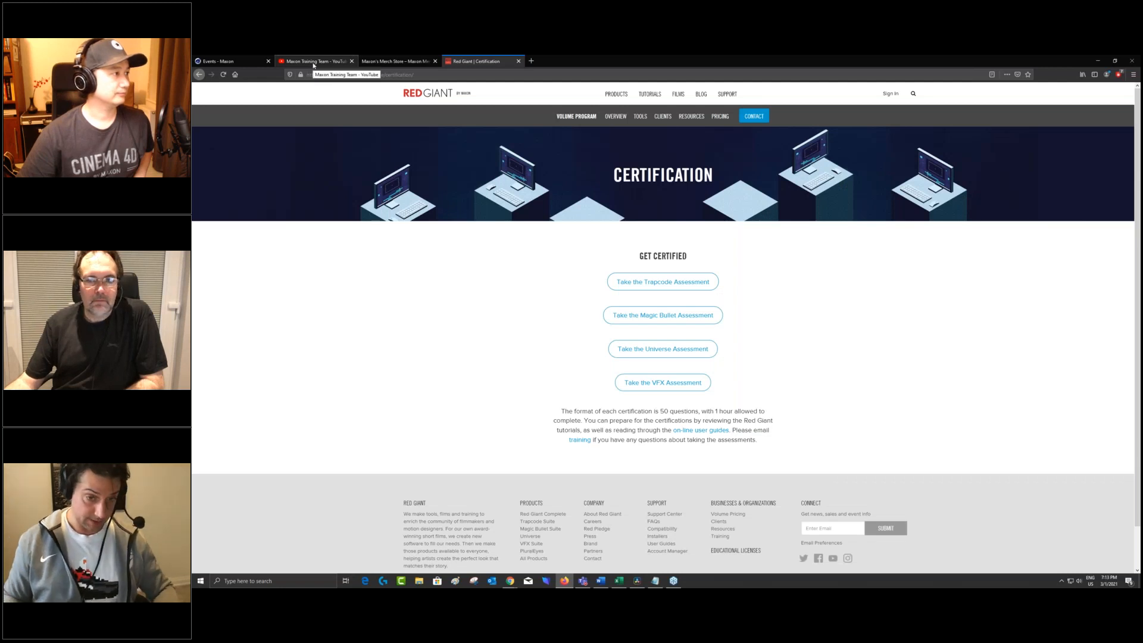
left_click(313, 62)
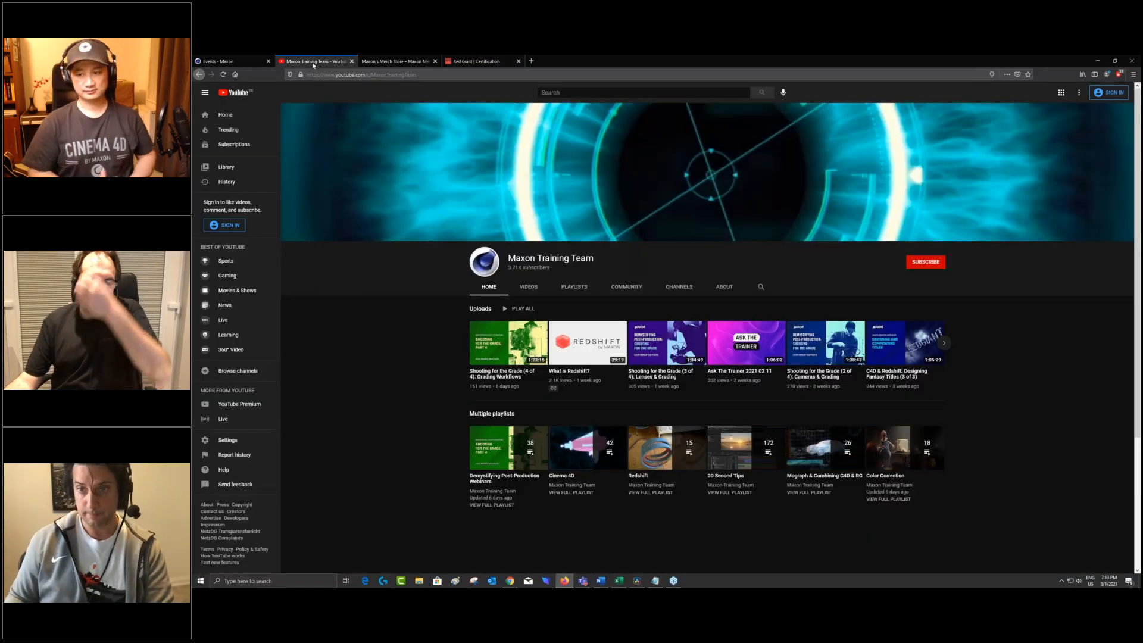